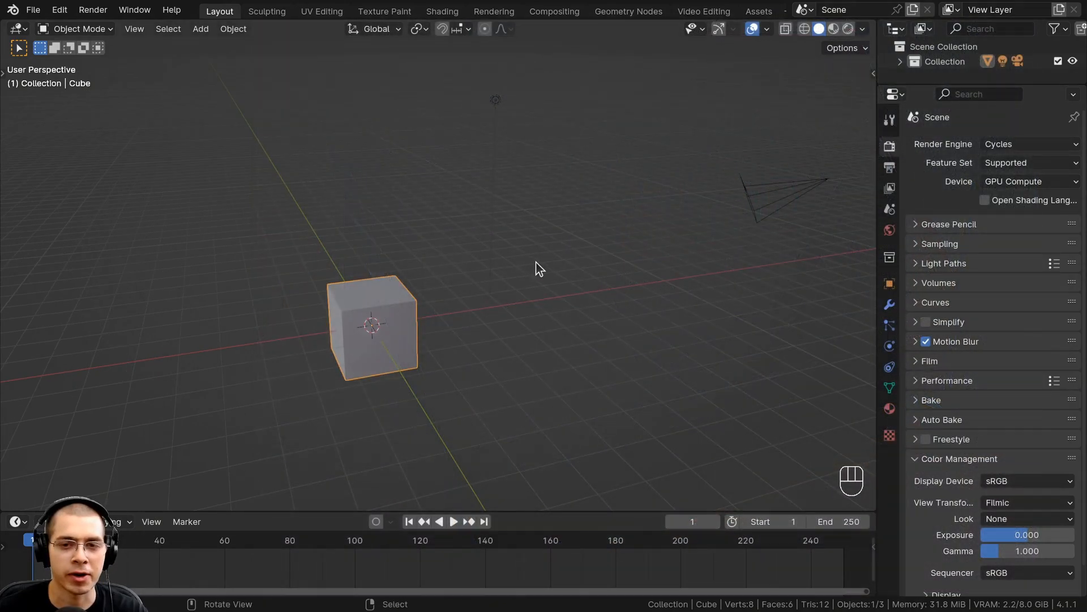
Step: Delete every default object from the scene, including the cube, camera and light
{"action": "middle_click_drag", "start_coordinate": [516, 194], "coordinate": [756, 463]}
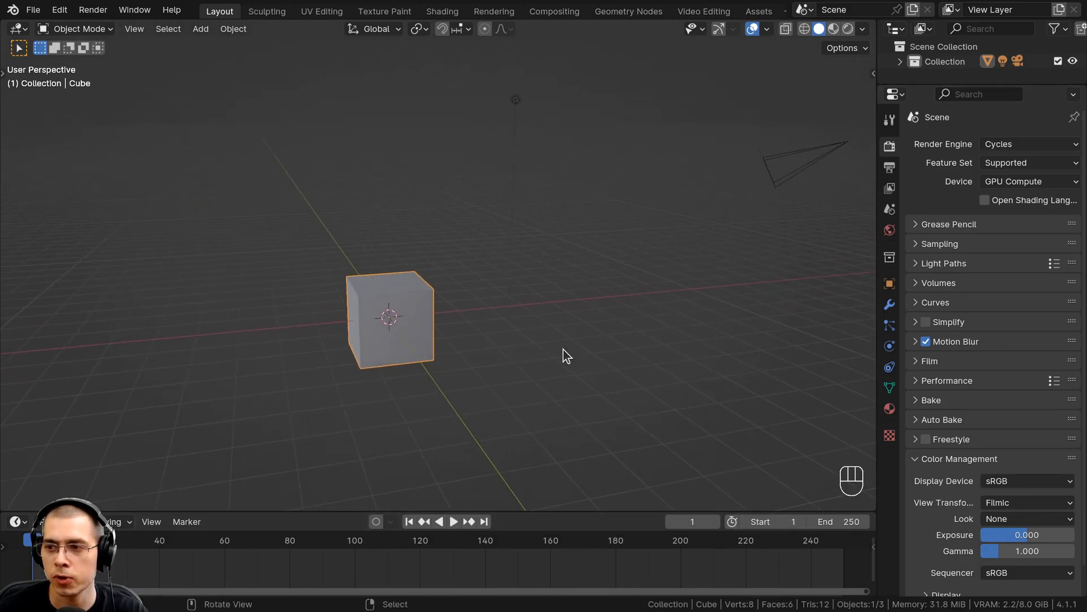
{"action": "middle_click_drag", "start_coordinate": [481, 304], "coordinate": [439, 121]}
{"action": "key", "text": "a"}
{"action": "key", "text": "a"}
{"action": "key", "text": "a"}
{"action": "key", "text": "x"}
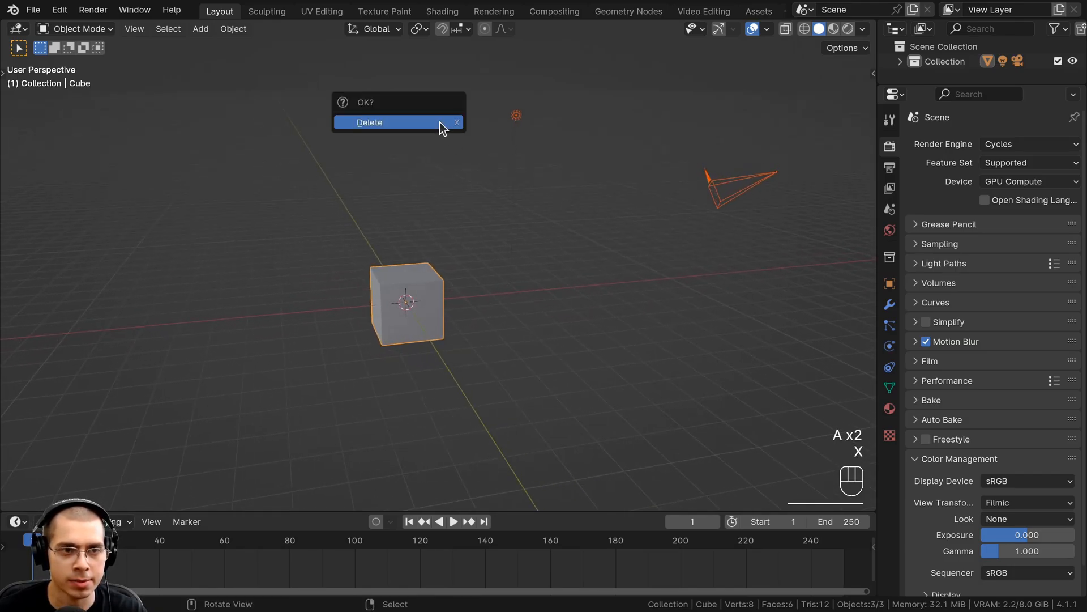
{"action": "left_click", "coordinate": [440, 121]}
Step: Add an ico sphere mesh with 6 subdivisions at the world origin
{"action": "key", "text": "shift+a"}
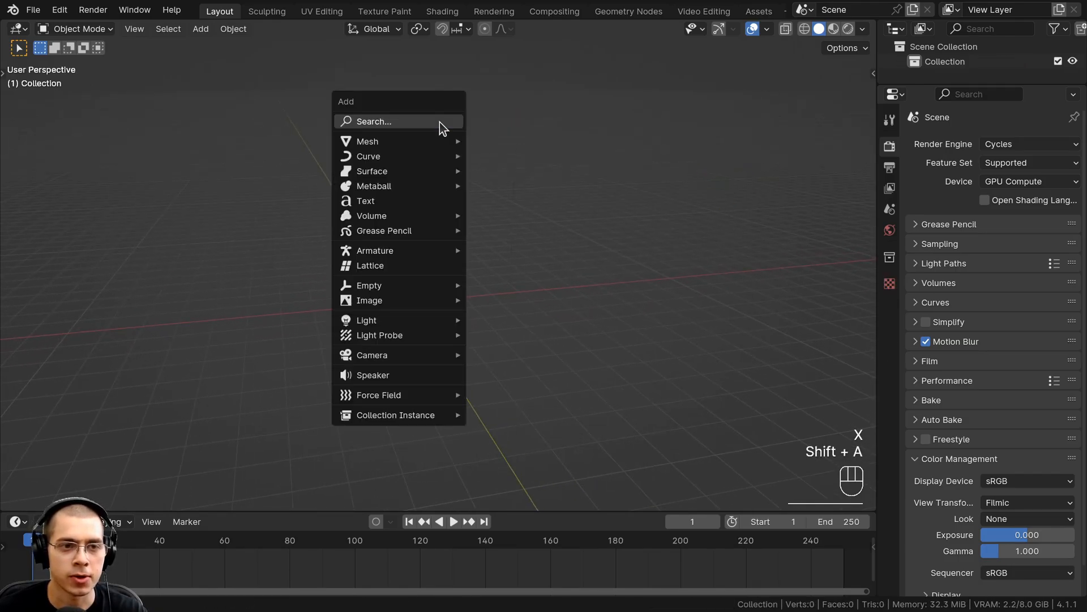
{"action": "mouse_move", "coordinate": [407, 144]}
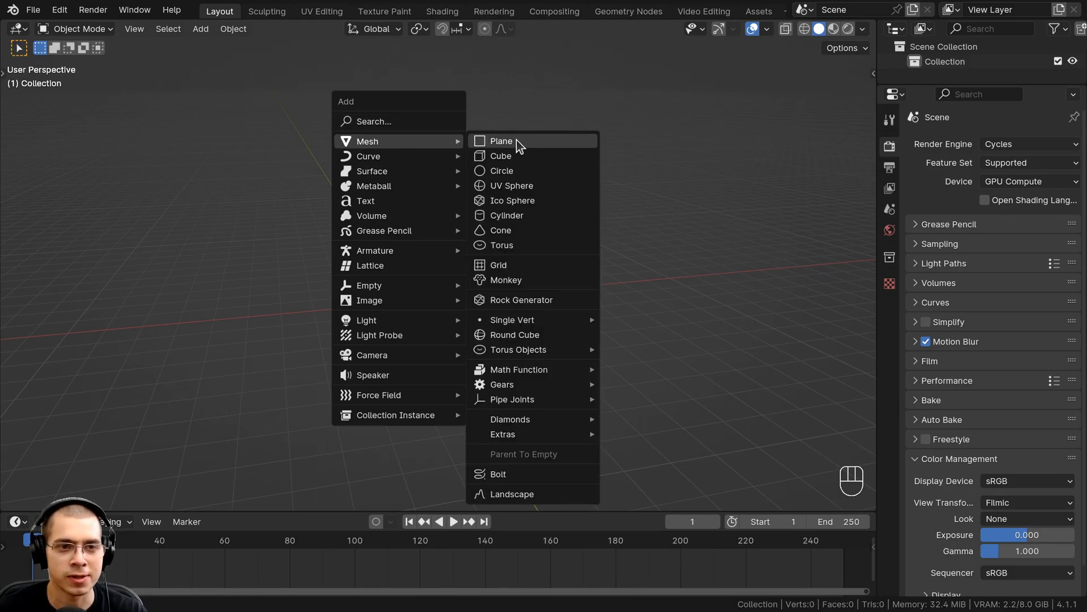
{"action": "left_click", "coordinate": [520, 201]}
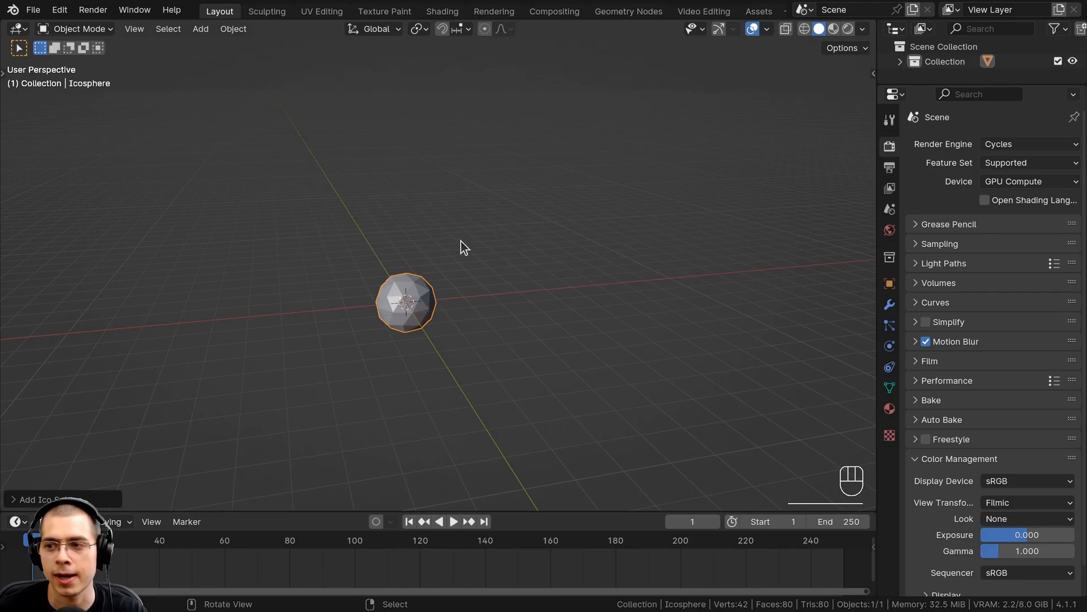
{"action": "left_click", "coordinate": [11, 499]}
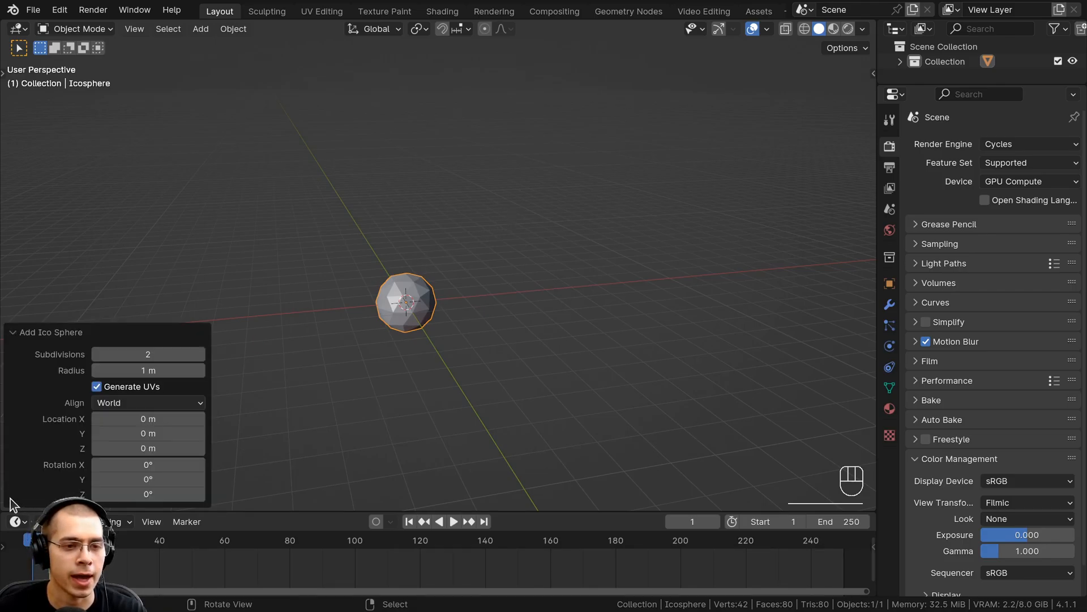
{"action": "left_click", "coordinate": [200, 354]}
{"action": "left_click", "coordinate": [200, 354]}
{"action": "left_click", "coordinate": [200, 354]}
{"action": "left_click", "coordinate": [200, 354]}
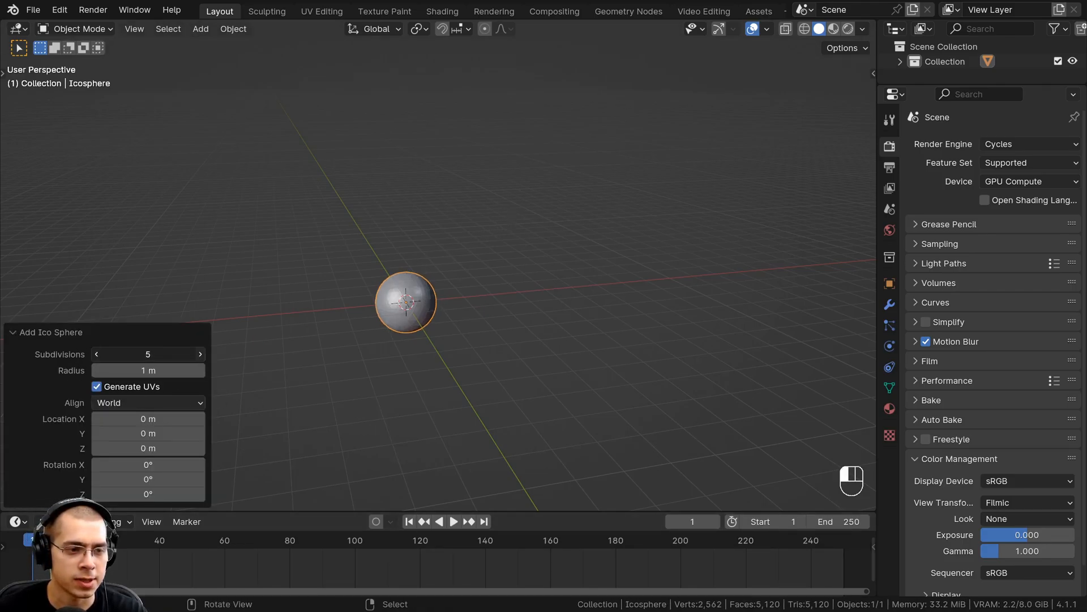
{"action": "left_click", "coordinate": [46, 335]}
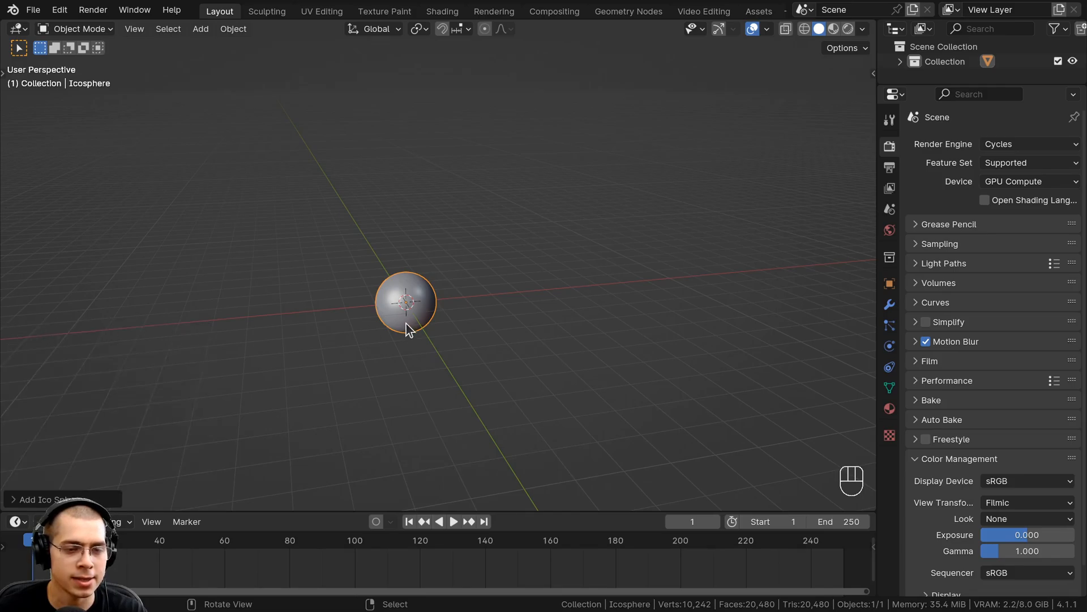
Step: Frame the ico sphere, switch to the Sculpting workspace and widen the 3D viewport by narrowing the properties area
{"action": "scroll", "coordinate": [401, 321], "scroll_direction": "up", "scroll_amount": 3}
{"action": "middle_click_drag", "start_coordinate": [400, 321], "coordinate": [480, 233], "text": "shift"}
{"action": "scroll", "coordinate": [472, 169], "scroll_direction": "up", "scroll_amount": 3}
{"action": "middle_click_drag", "start_coordinate": [473, 169], "coordinate": [430, 158], "text": "shift"}
{"action": "key", "text": "KP_Decimal"}
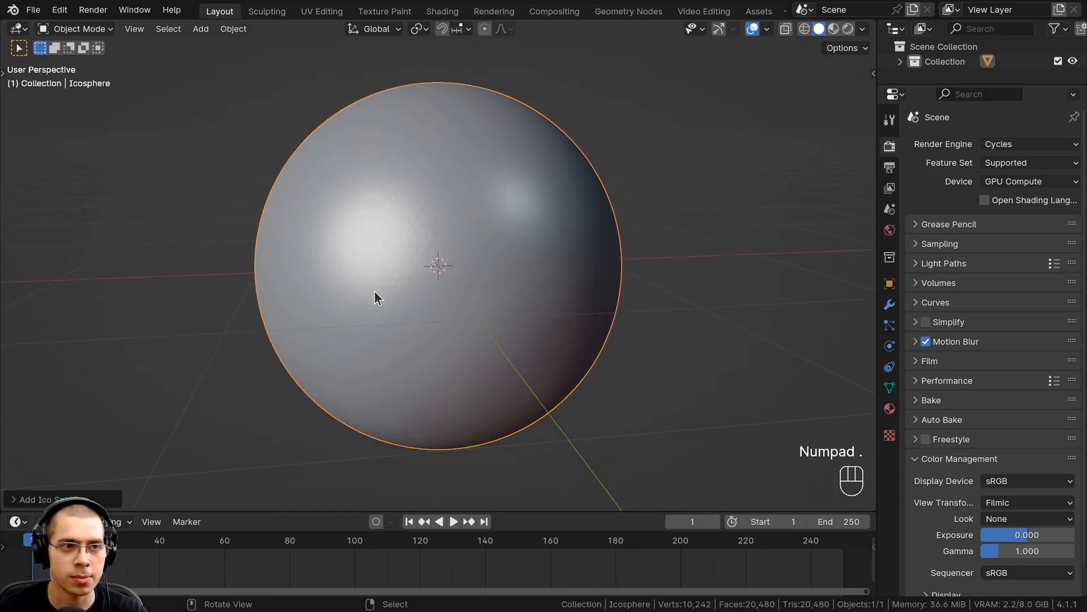
{"action": "left_click", "coordinate": [266, 12]}
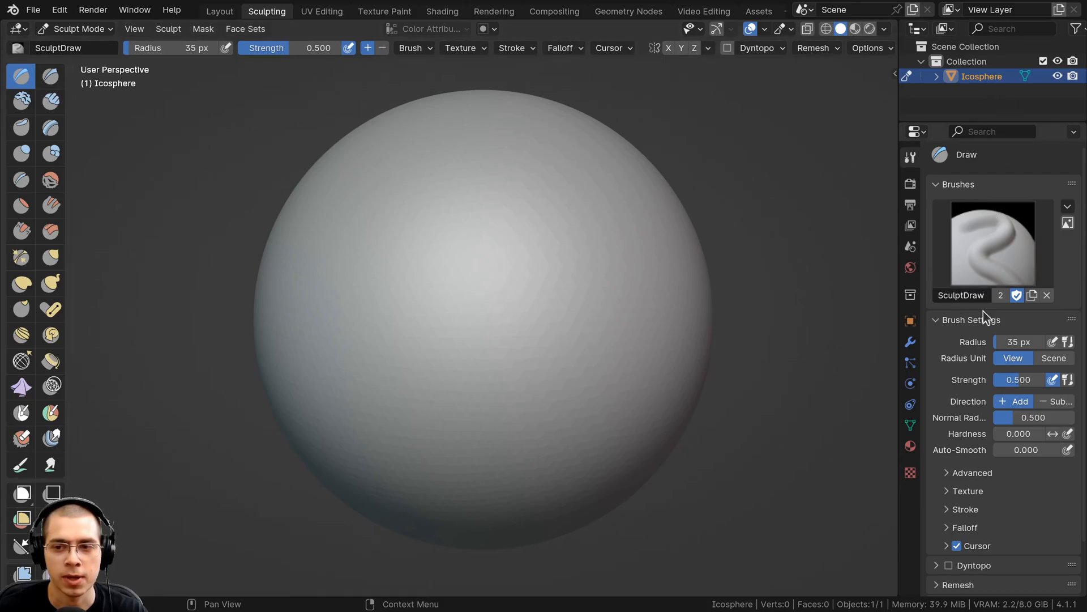
{"action": "scroll", "coordinate": [983, 311], "scroll_direction": "down", "scroll_amount": 3}
{"action": "scroll", "coordinate": [988, 255], "scroll_direction": "up", "scroll_amount": 3}
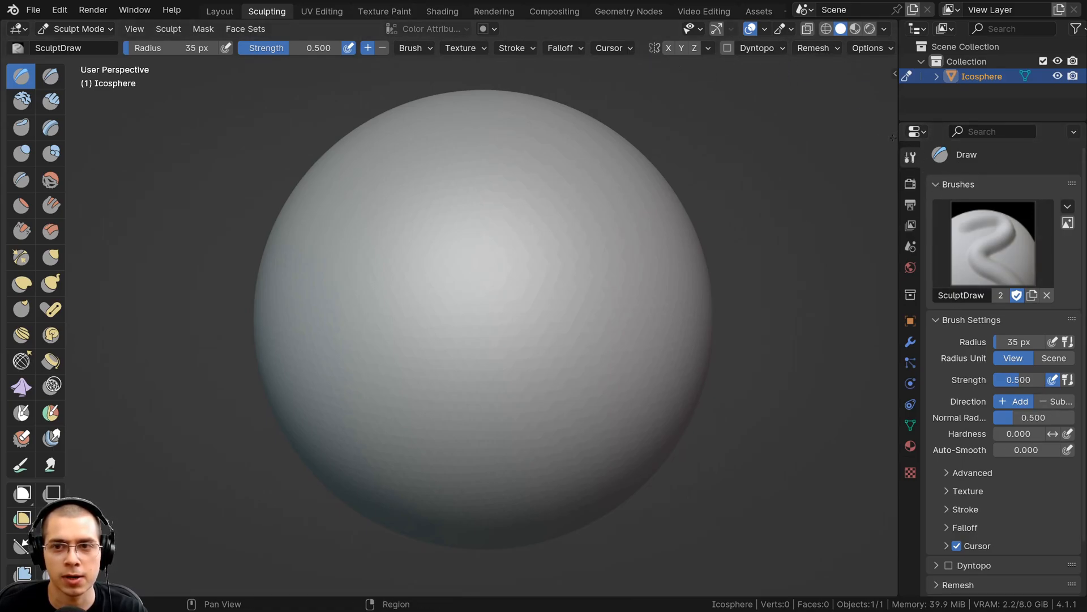
{"action": "left_click_drag", "start_coordinate": [893, 138], "coordinate": [1064, 138]}
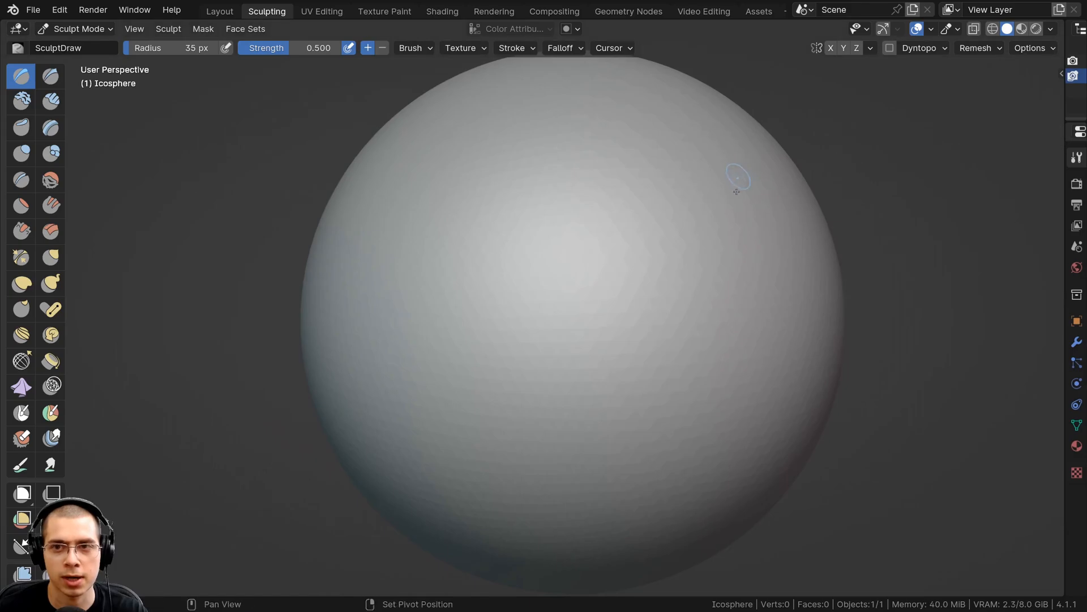
Step: Enable mirror symmetry on the X axis for sculpting the ico sphere
{"action": "scroll", "coordinate": [737, 178], "scroll_direction": "down", "scroll_amount": 1}
{"action": "scroll", "coordinate": [838, 285], "scroll_direction": "down", "scroll_amount": 3}
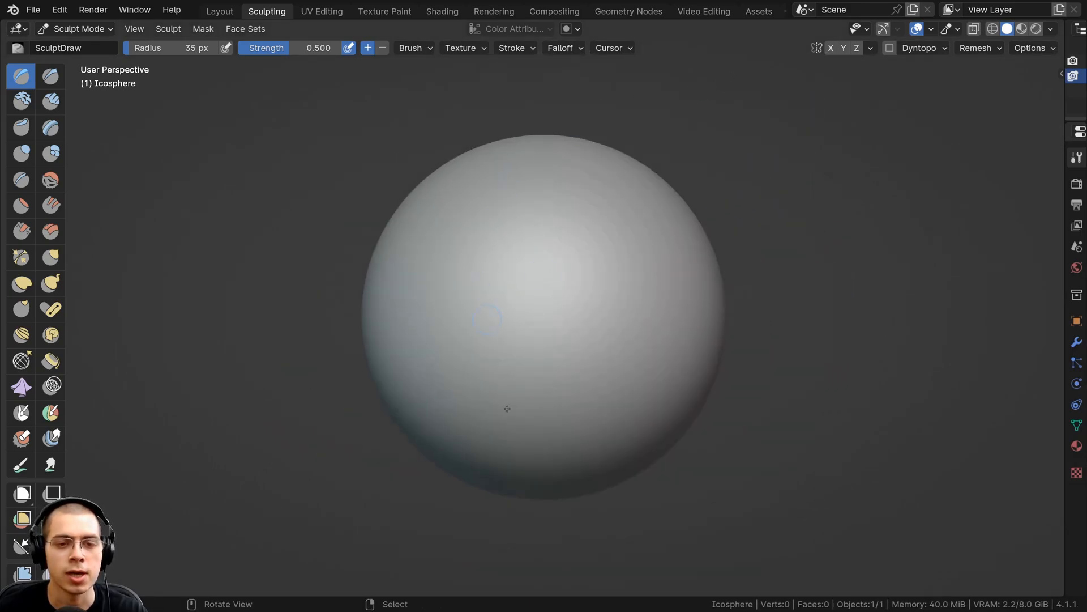
{"action": "scroll", "coordinate": [531, 229], "scroll_direction": "up", "scroll_amount": 2}
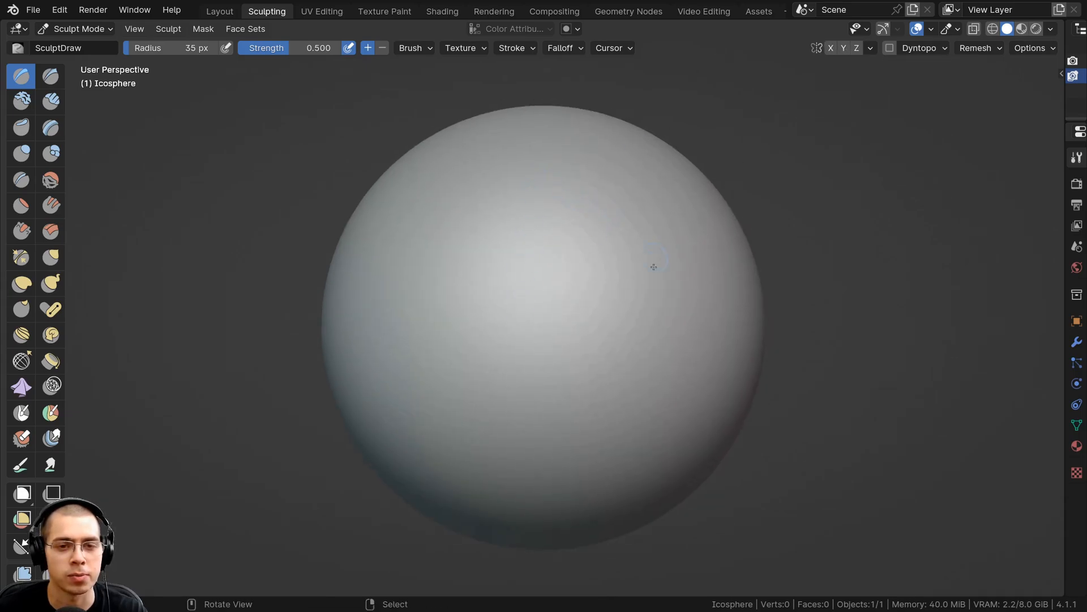
{"action": "left_click", "coordinate": [832, 49]}
{"action": "middle_click_drag", "start_coordinate": [549, 164], "coordinate": [622, 204]}
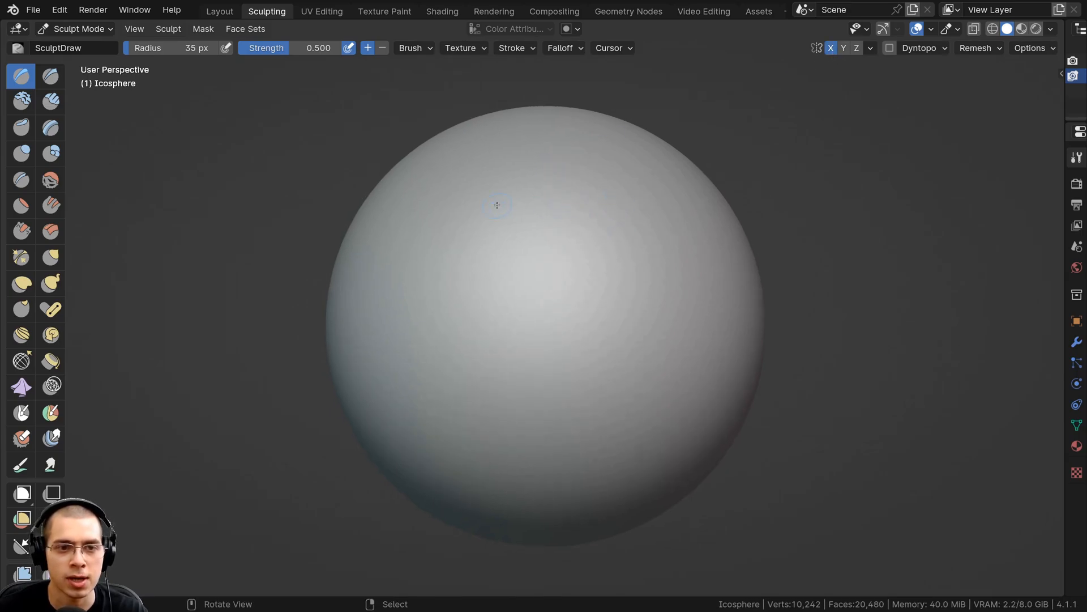
{"action": "middle_click_drag", "start_coordinate": [546, 202], "coordinate": [506, 203]}
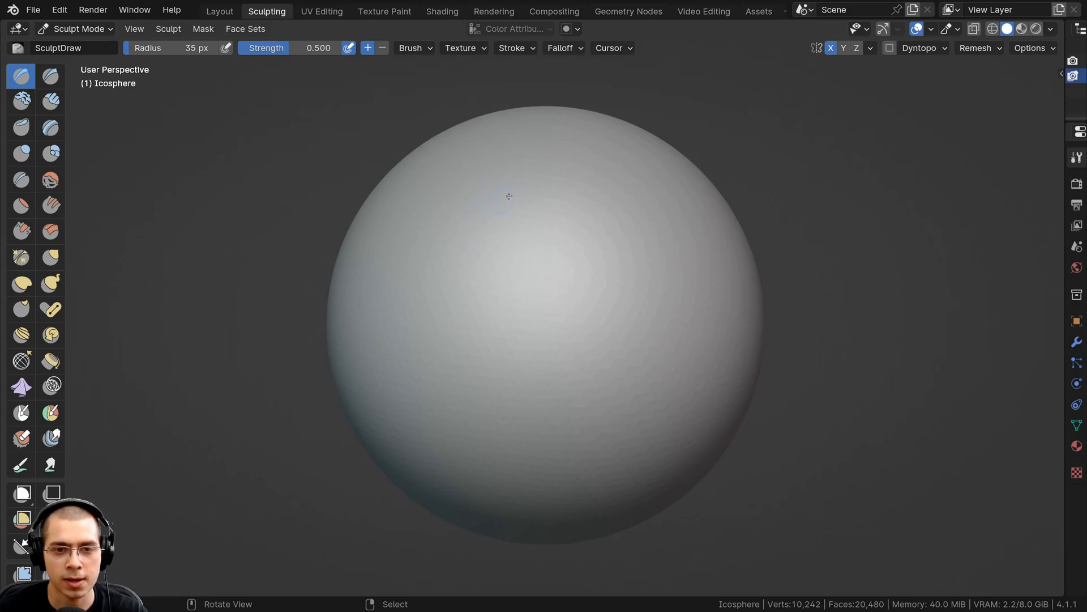
{"action": "middle_click_drag", "start_coordinate": [589, 231], "coordinate": [497, 240]}
{"action": "scroll", "coordinate": [544, 215], "scroll_direction": "up", "scroll_amount": 1}
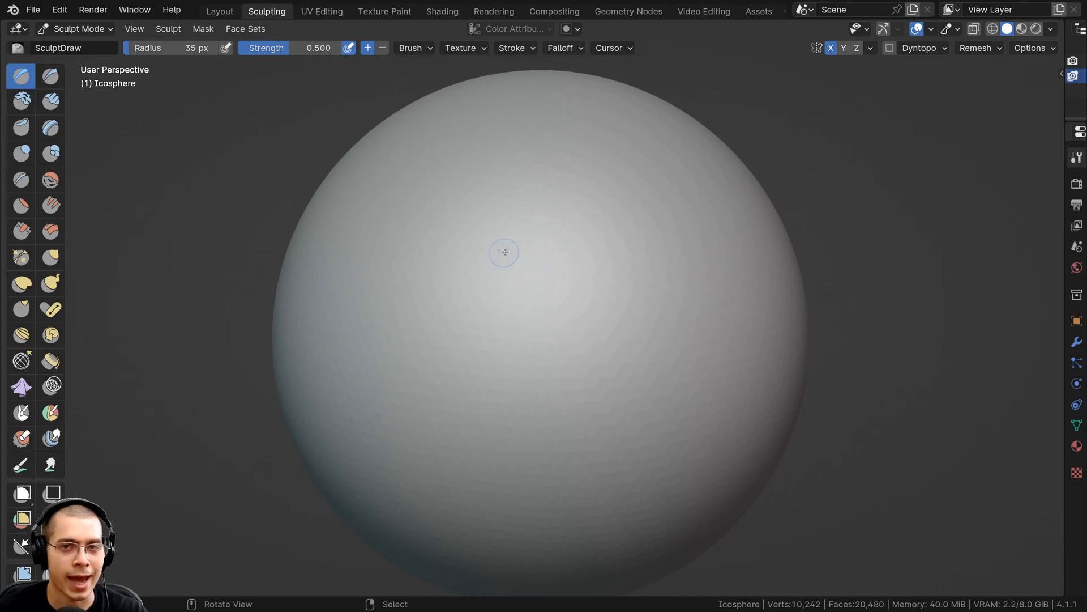
Step: Enable Dyntopo on the ico sphere and accept the attribute data warning
{"action": "scroll", "coordinate": [578, 222], "scroll_direction": "up", "scroll_amount": 2}
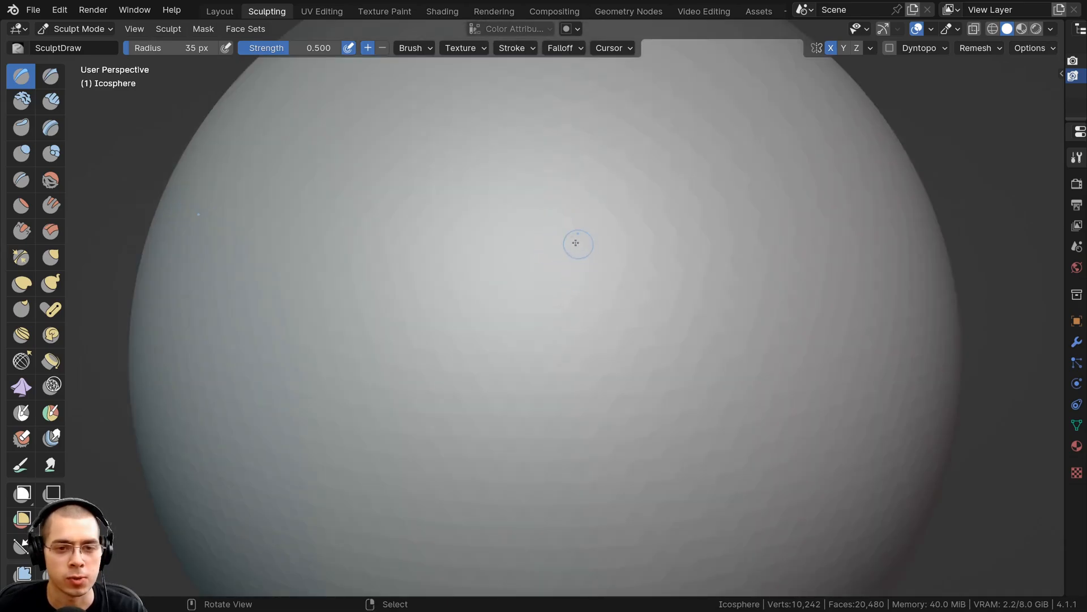
{"action": "scroll", "coordinate": [618, 220], "scroll_direction": "down", "scroll_amount": 3}
{"action": "scroll", "coordinate": [633, 211], "scroll_direction": "up", "scroll_amount": 3}
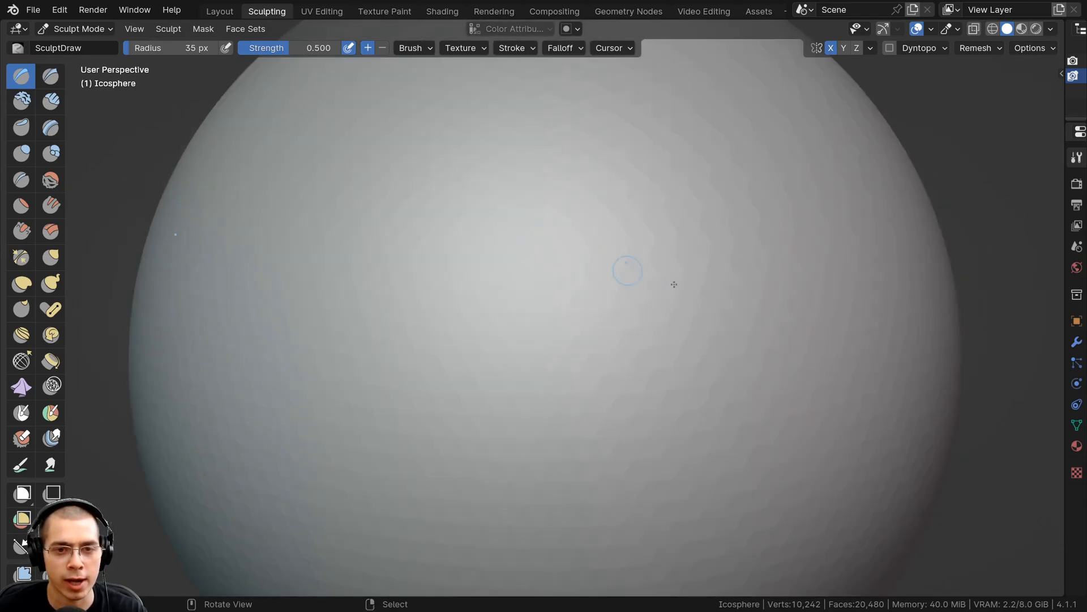
{"action": "scroll", "coordinate": [657, 253], "scroll_direction": "down", "scroll_amount": 3}
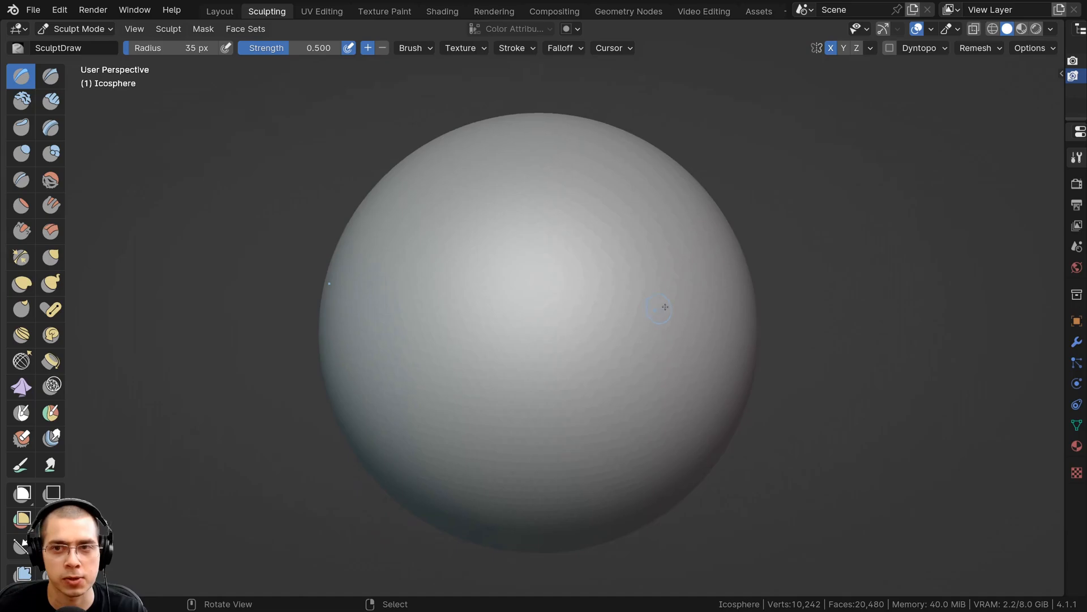
{"action": "left_click", "coordinate": [890, 49]}
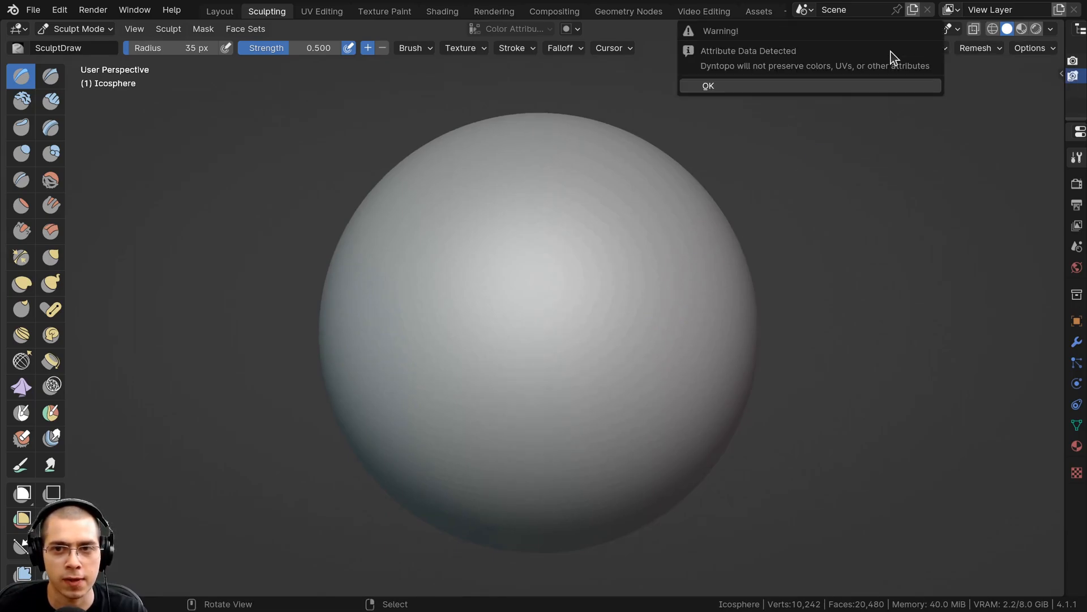
{"action": "left_click", "coordinate": [733, 88]}
Step: Set the Dyntopo detail size to 5 px, with Relative Detail as the detailing method
{"action": "scroll", "coordinate": [571, 238], "scroll_direction": "up", "scroll_amount": 4}
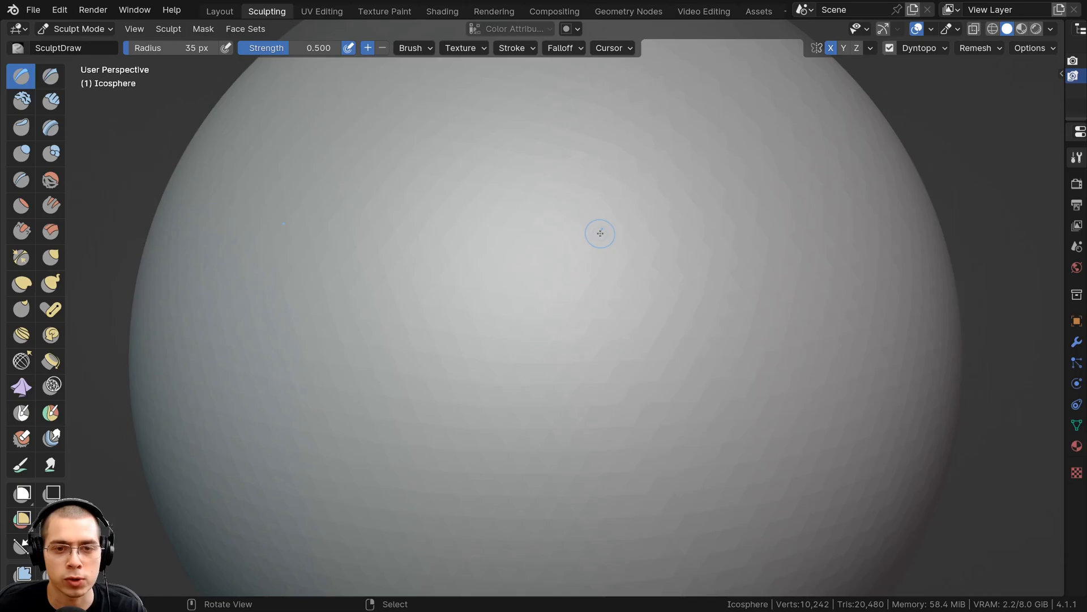
{"action": "scroll", "coordinate": [600, 233], "scroll_direction": "down", "scroll_amount": 1}
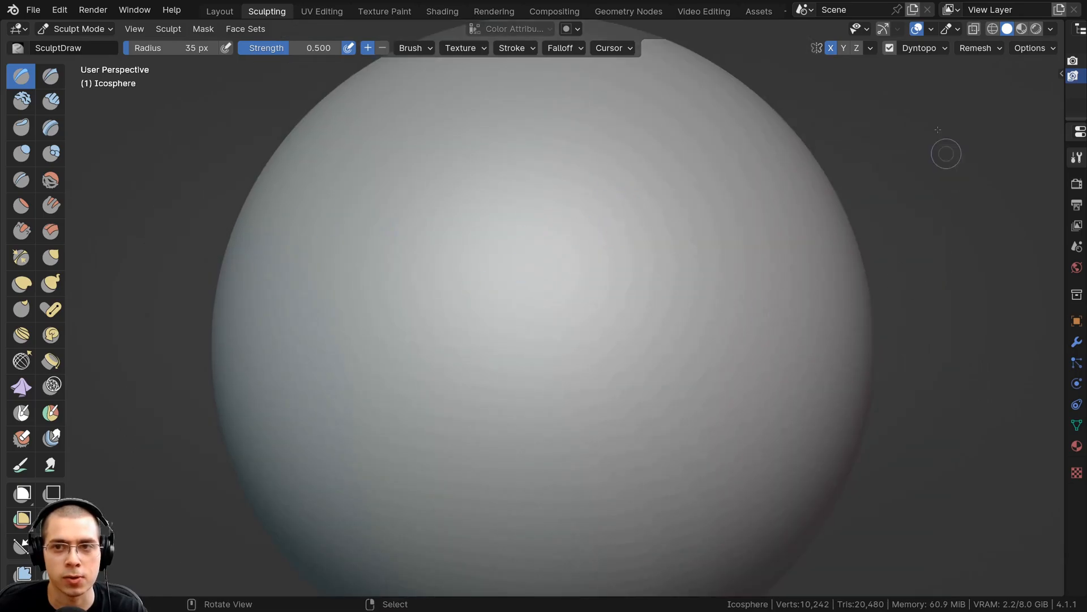
{"action": "left_click", "coordinate": [919, 48]}
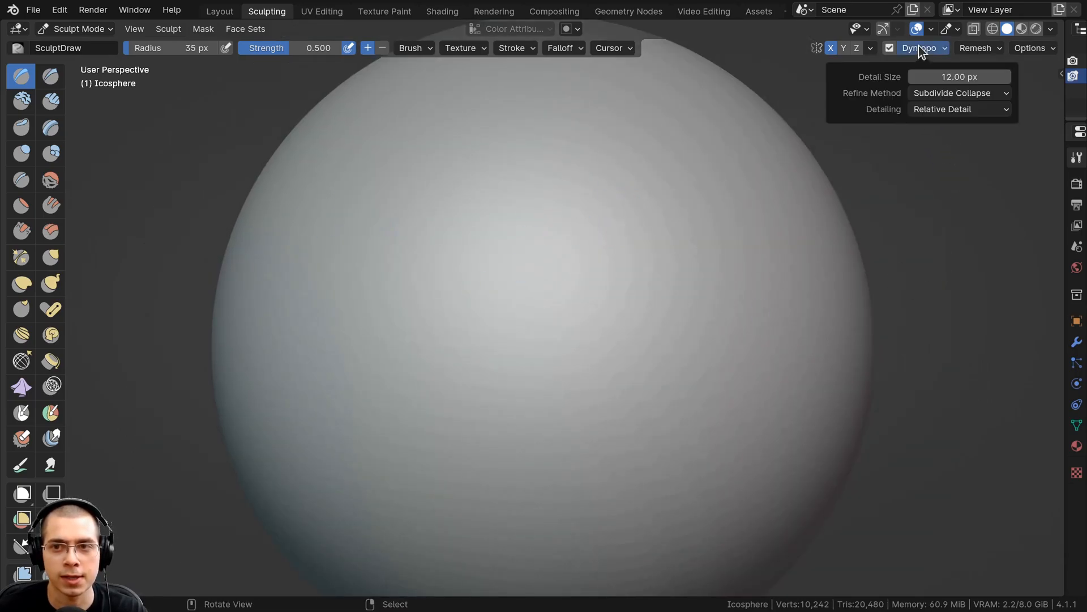
{"action": "left_click", "coordinate": [943, 76]}
{"action": "type", "text": "5"}
{"action": "key", "text": "Return"}
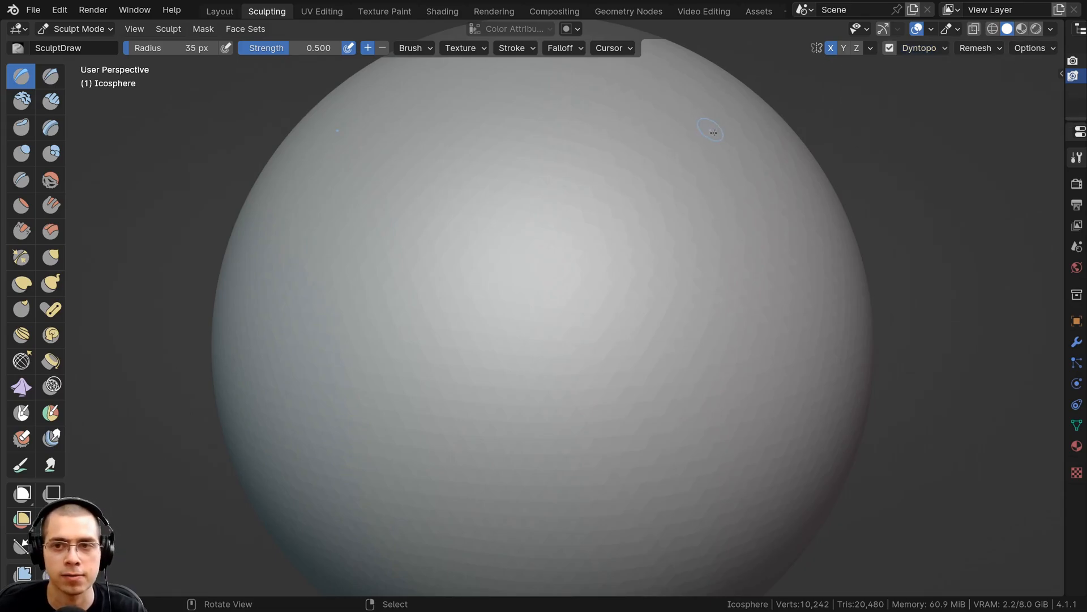
{"action": "left_click", "coordinate": [944, 48]}
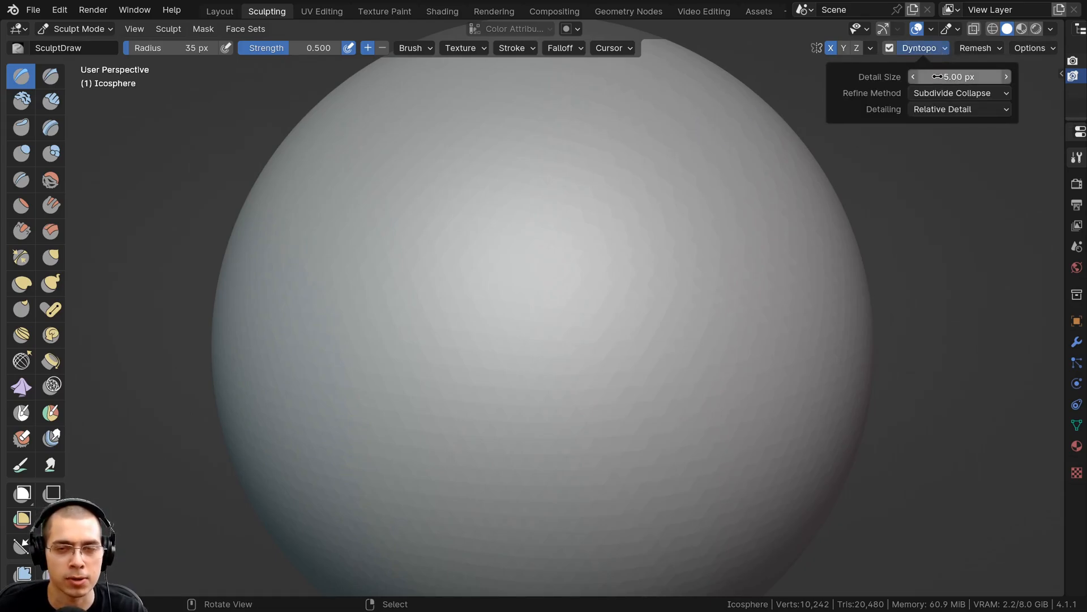
Step: Enable the Accumulate option for the SculptDraw brush
{"action": "scroll", "coordinate": [510, 158], "scroll_direction": "down", "scroll_amount": 3}
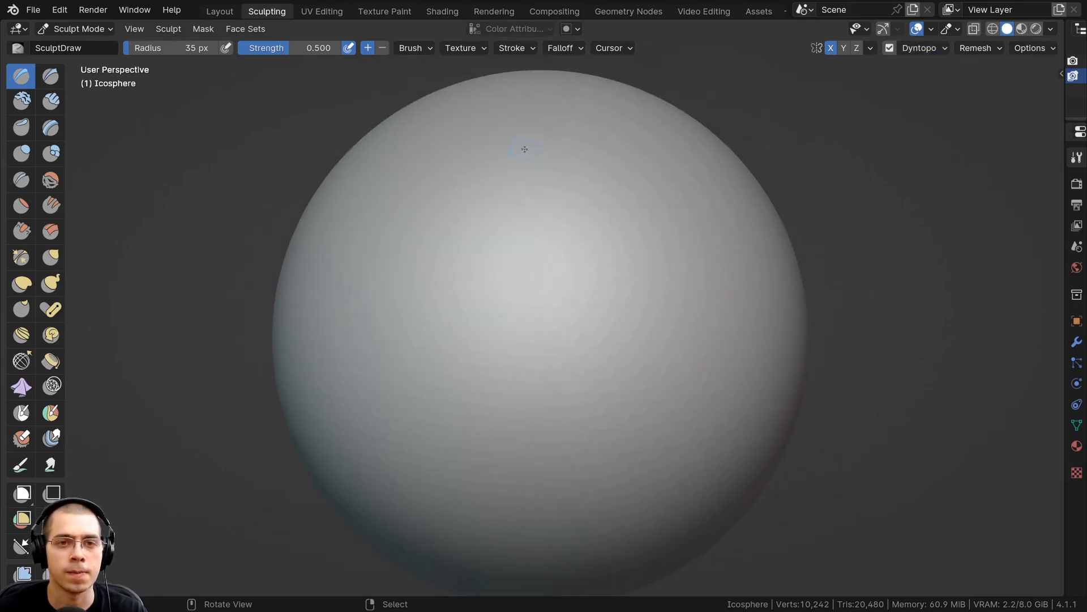
{"action": "left_click", "coordinate": [411, 49]}
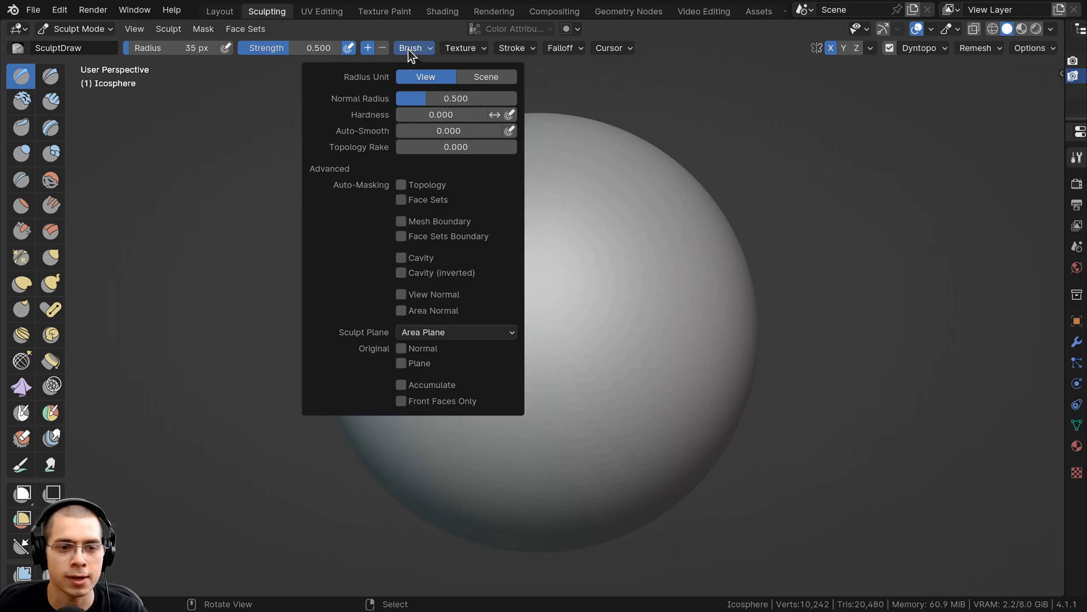
{"action": "left_click", "coordinate": [401, 386]}
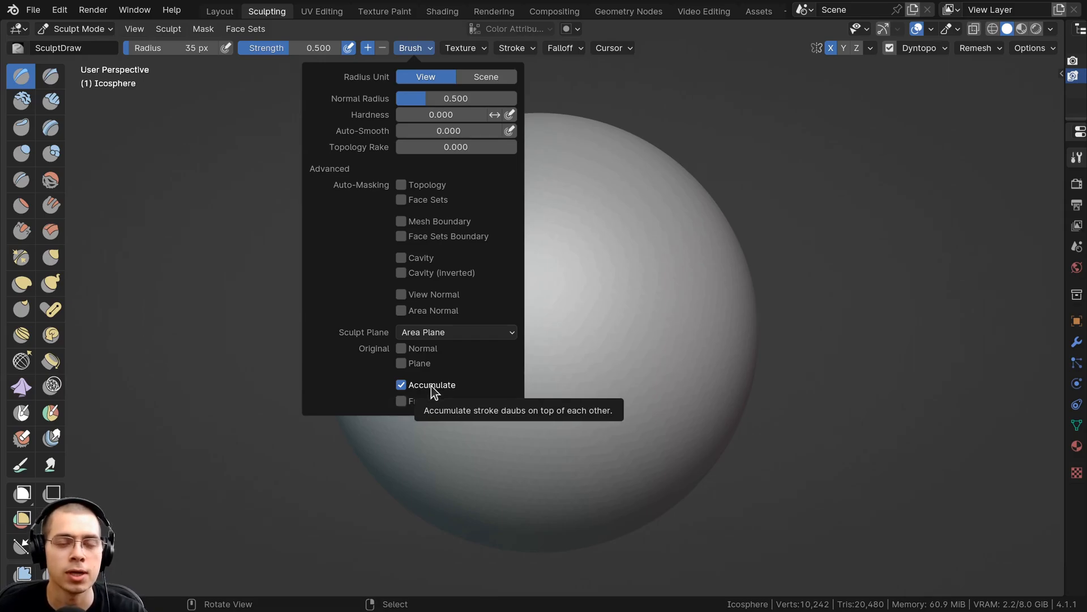
Step: Try a SculptDraw stroke across the front of the sphere, undo it and check the brush settings
{"action": "mouse_move", "coordinate": [544, 203]}
{"action": "left_mouse_down"}
{"action": "mouse_move", "coordinate": [582, 340]}
{"action": "mouse_move", "coordinate": [617, 271]}
{"action": "mouse_move", "coordinate": [595, 329]}
{"action": "mouse_move", "coordinate": [600, 267]}
{"action": "mouse_move", "coordinate": [630, 300]}
{"action": "mouse_move", "coordinate": [612, 306]}
{"action": "mouse_move", "coordinate": [607, 275]}
{"action": "mouse_move", "coordinate": [617, 295]}
{"action": "mouse_move", "coordinate": [620, 266]}
{"action": "mouse_move", "coordinate": [616, 282]}
{"action": "left_mouse_up"}
{"action": "mouse_move", "coordinate": [616, 282]}
{"action": "middle_mouse_down"}
{"action": "mouse_move", "coordinate": [668, 266]}
{"action": "mouse_move", "coordinate": [628, 298]}
{"action": "middle_mouse_up"}
{"action": "key", "text": "ctrl+z"}
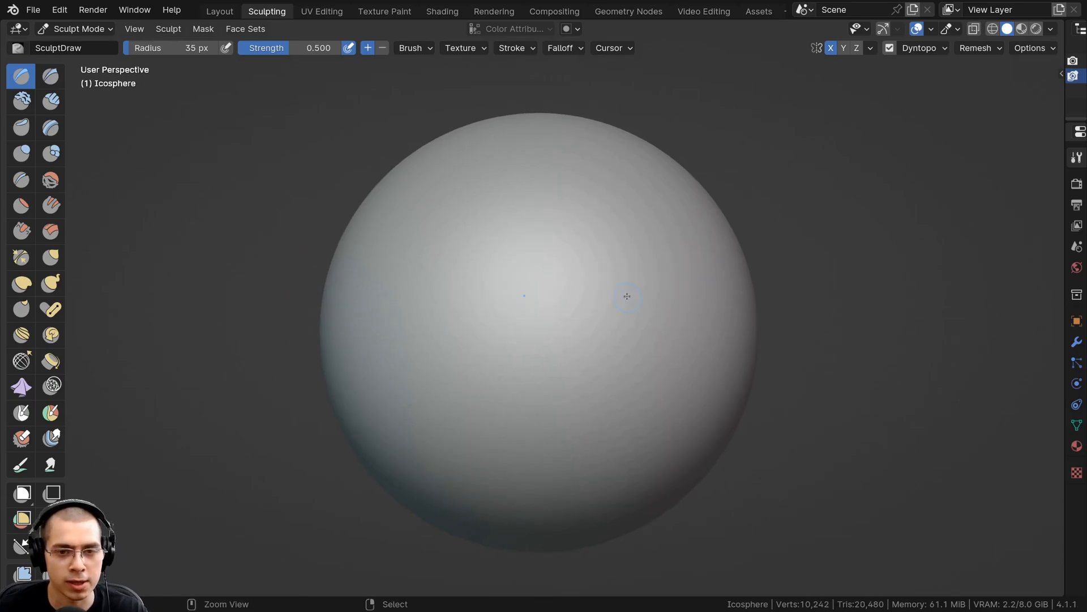
{"action": "left_click", "coordinate": [413, 48]}
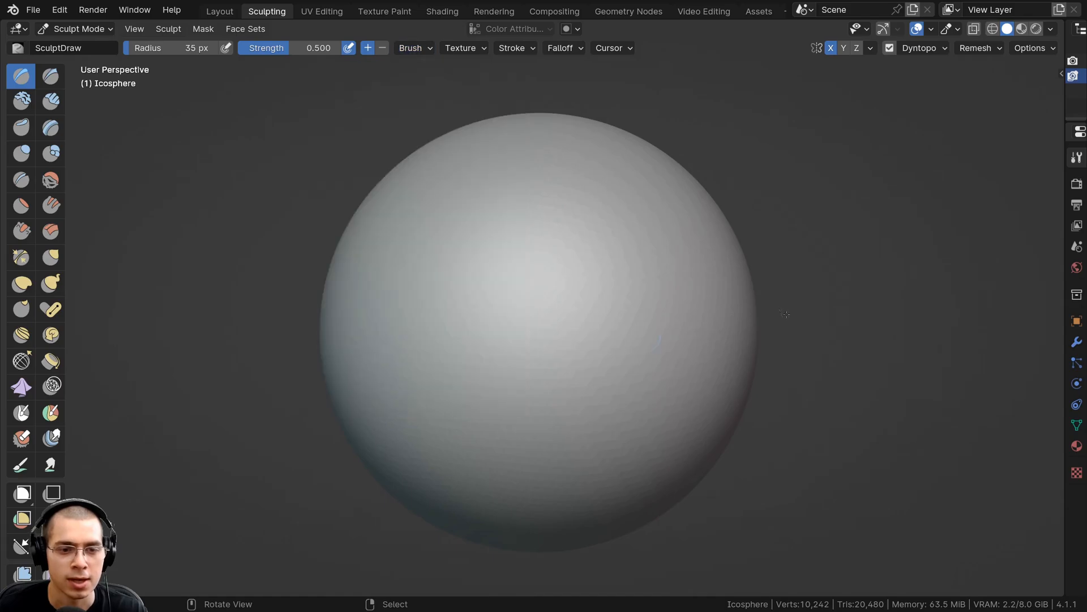
Step: Set the viewport to the front orthographic view of the ico sphere
{"action": "scroll", "coordinate": [671, 353], "scroll_direction": "up", "scroll_amount": 5}
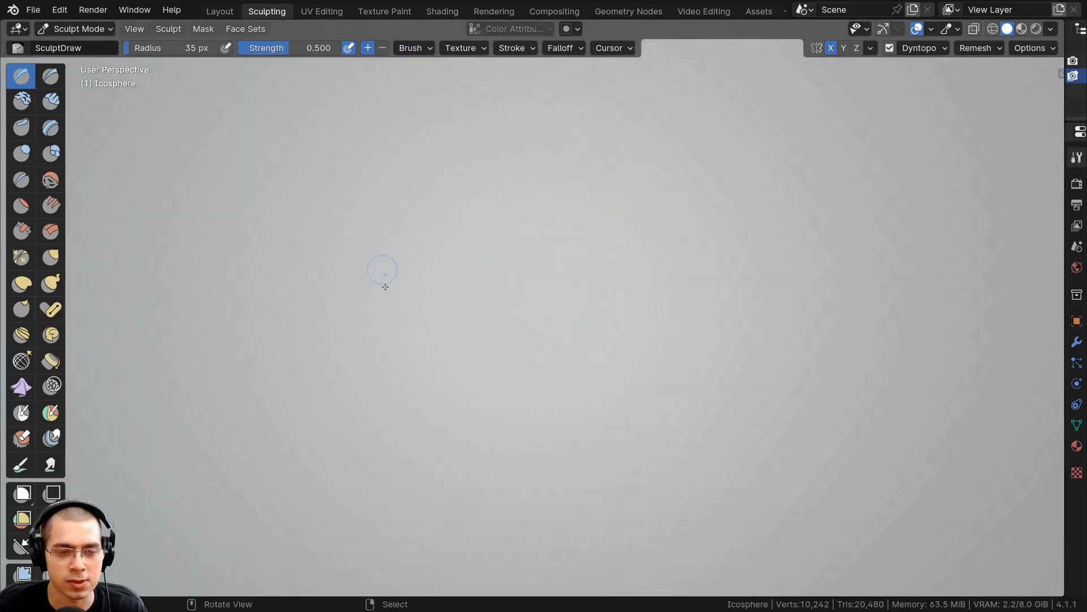
{"action": "scroll", "coordinate": [704, 357], "scroll_direction": "down", "scroll_amount": 6}
{"action": "scroll", "coordinate": [654, 258], "scroll_direction": "up", "scroll_amount": 3}
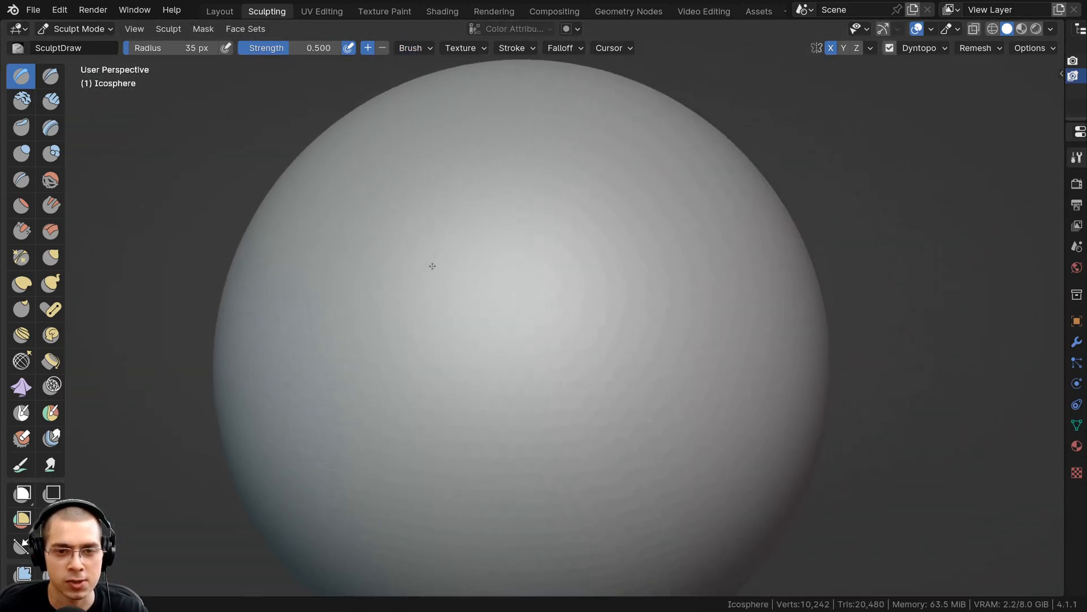
{"action": "middle_click_drag", "start_coordinate": [432, 266], "coordinate": [567, 328]}
{"action": "scroll", "coordinate": [539, 264], "scroll_direction": "down", "scroll_amount": 2}
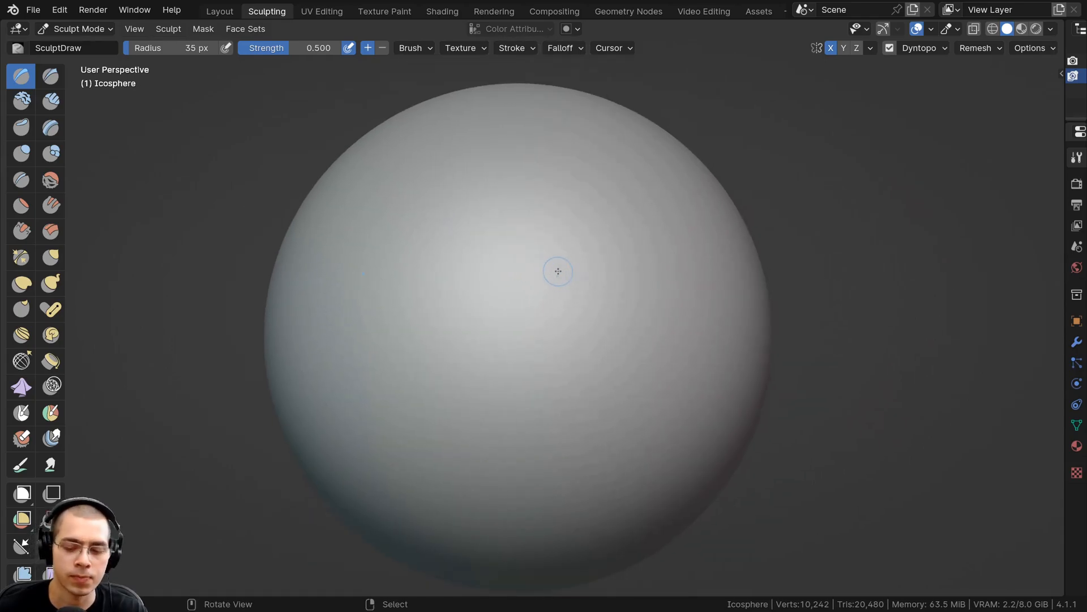
{"action": "key", "text": "KP_1"}
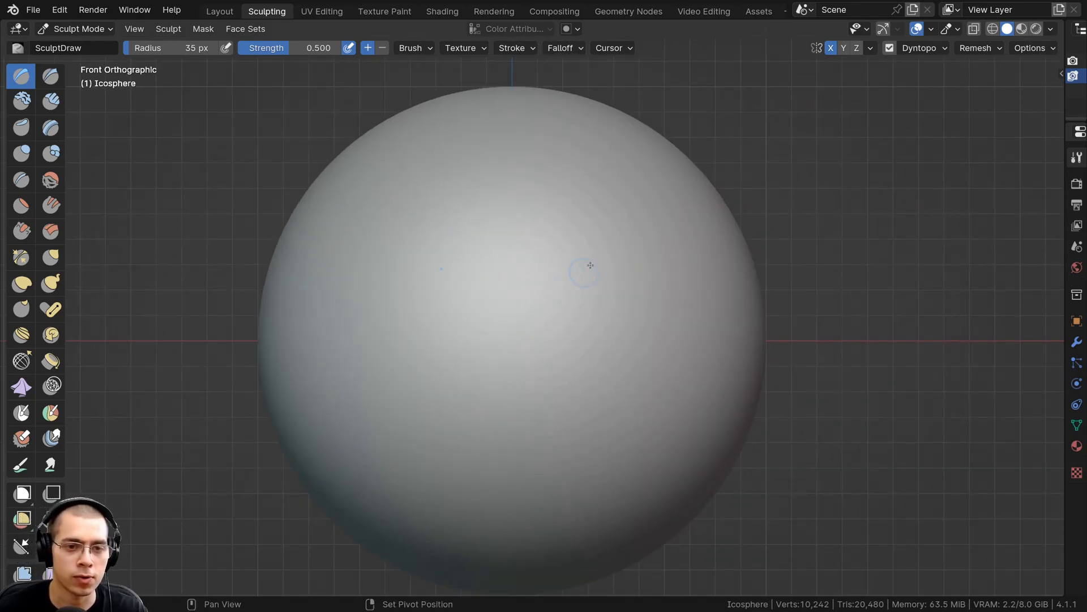
Step: Save the Blender file as sculpt.blend in the Stylized Face/Tutorial folder
{"action": "scroll", "coordinate": [558, 271], "scroll_direction": "down", "scroll_amount": 2}
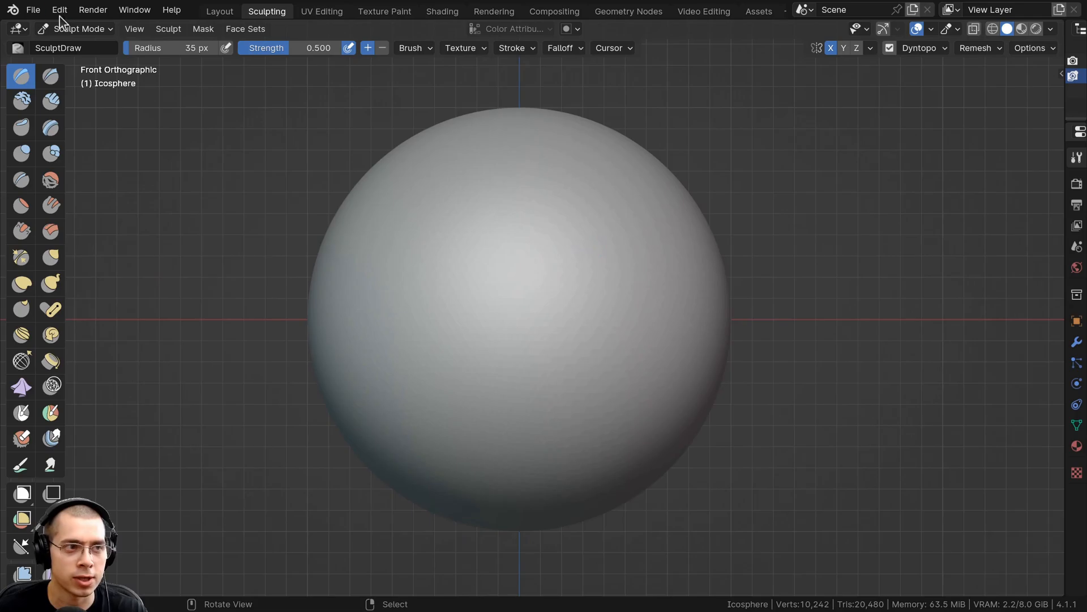
{"action": "left_click", "coordinate": [34, 10]}
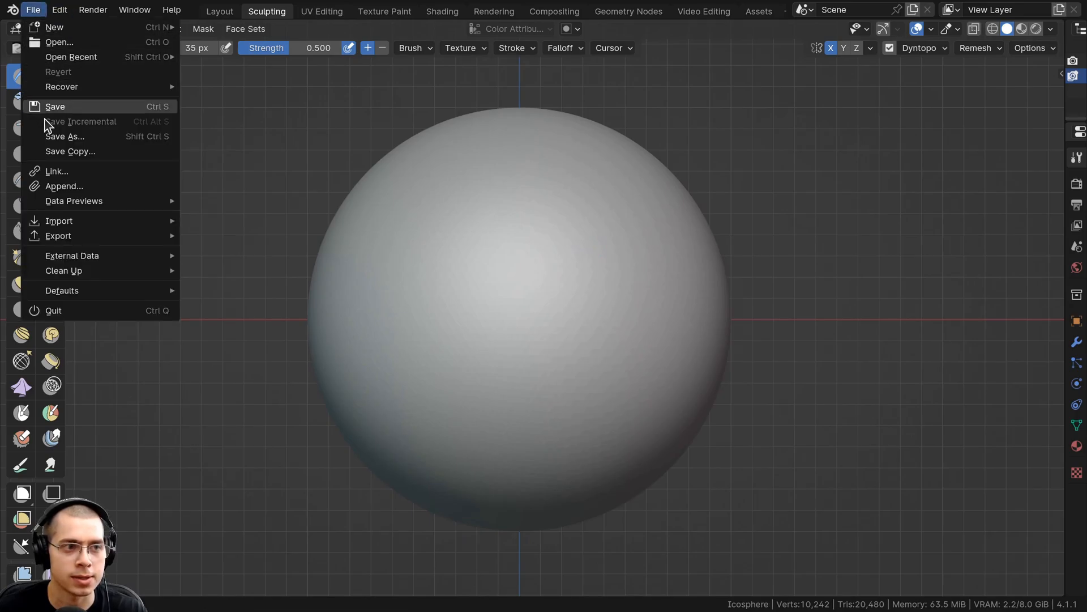
{"action": "left_click", "coordinate": [51, 136]}
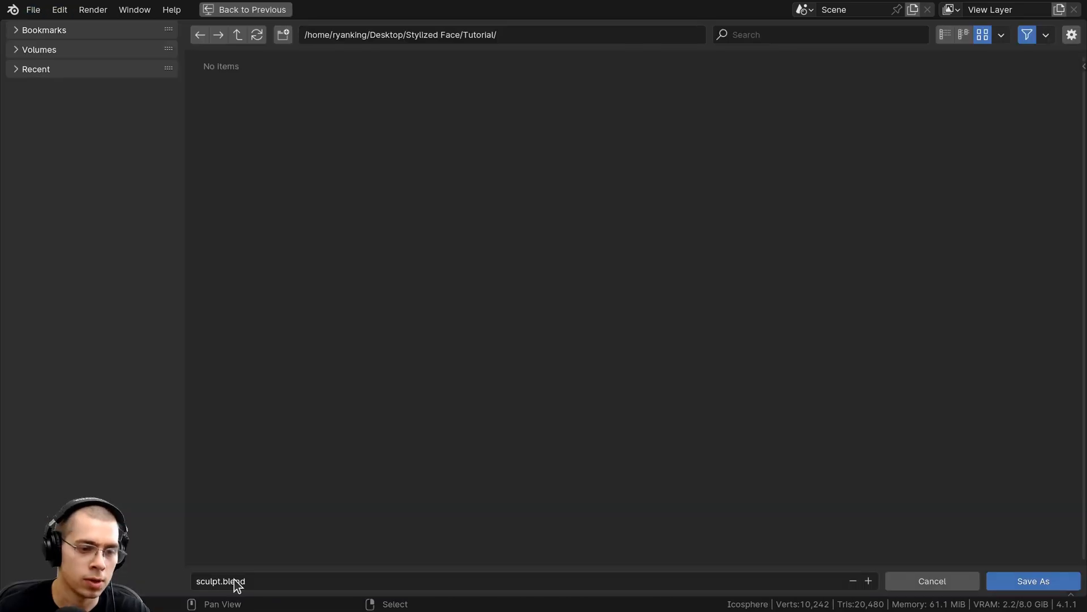
{"action": "left_click", "coordinate": [1033, 576]}
Step: Raise a small mirrored pair of bumps near the middle of the sphere's front with the SculptDraw brush
{"action": "middle_click_drag", "start_coordinate": [655, 381], "coordinate": [650, 381], "text": "shift"}
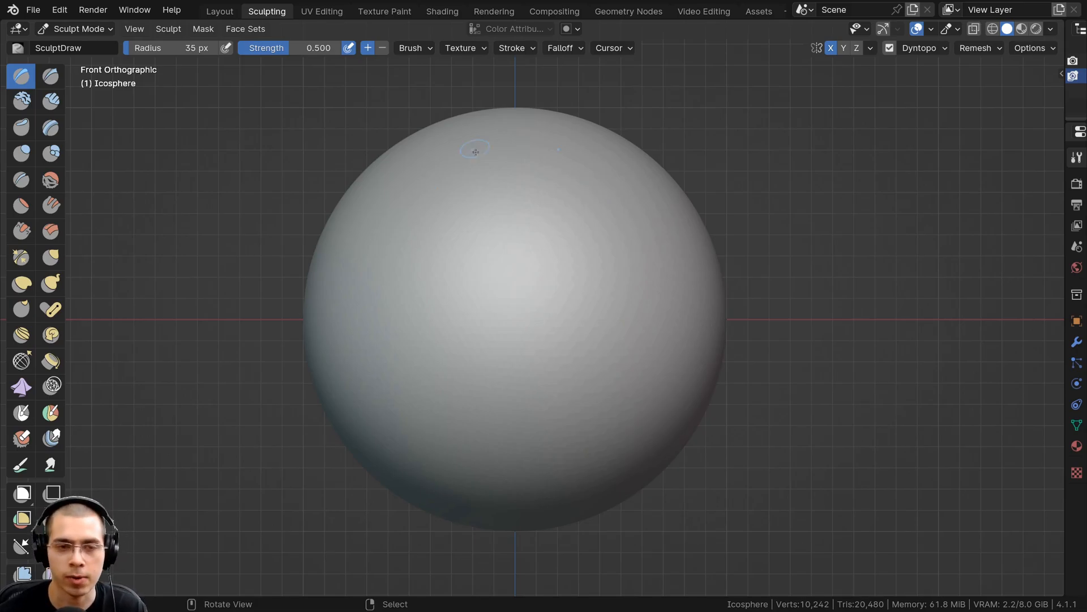
{"action": "key", "text": "shift"}
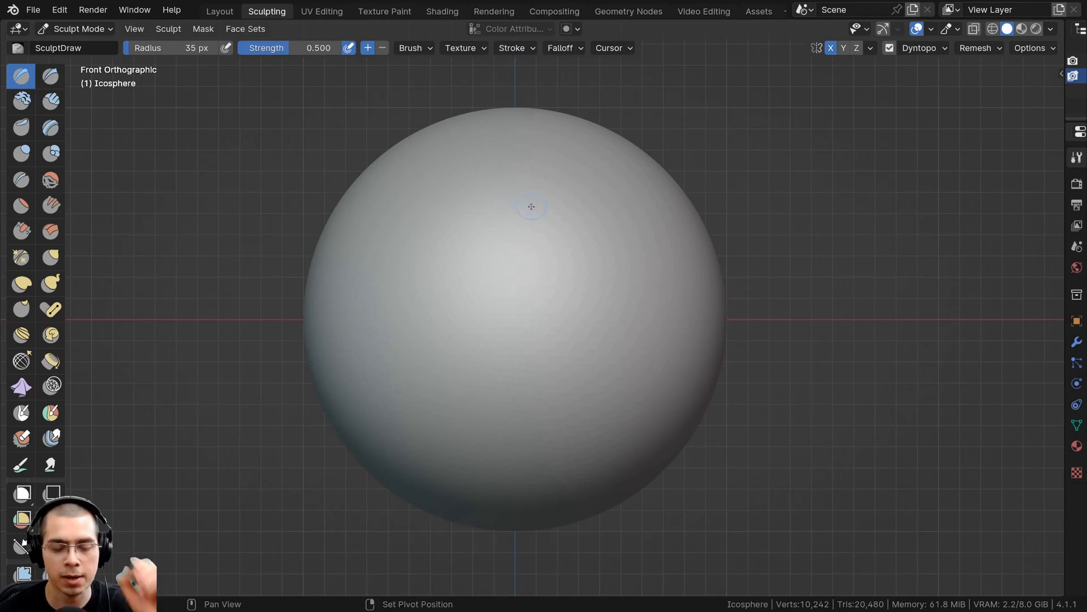
{"action": "mouse_move", "coordinate": [734, 271]}
{"action": "middle_mouse_down", "text": "shift"}
{"action": "mouse_move", "coordinate": [708, 187]}
{"action": "mouse_move", "coordinate": [317, 260]}
{"action": "mouse_move", "coordinate": [736, 187]}
{"action": "mouse_move", "coordinate": [787, 255]}
{"action": "mouse_move", "coordinate": [736, 226]}
{"action": "middle_mouse_up", "text": "shift"}
{"action": "key", "text": "ctrl"}
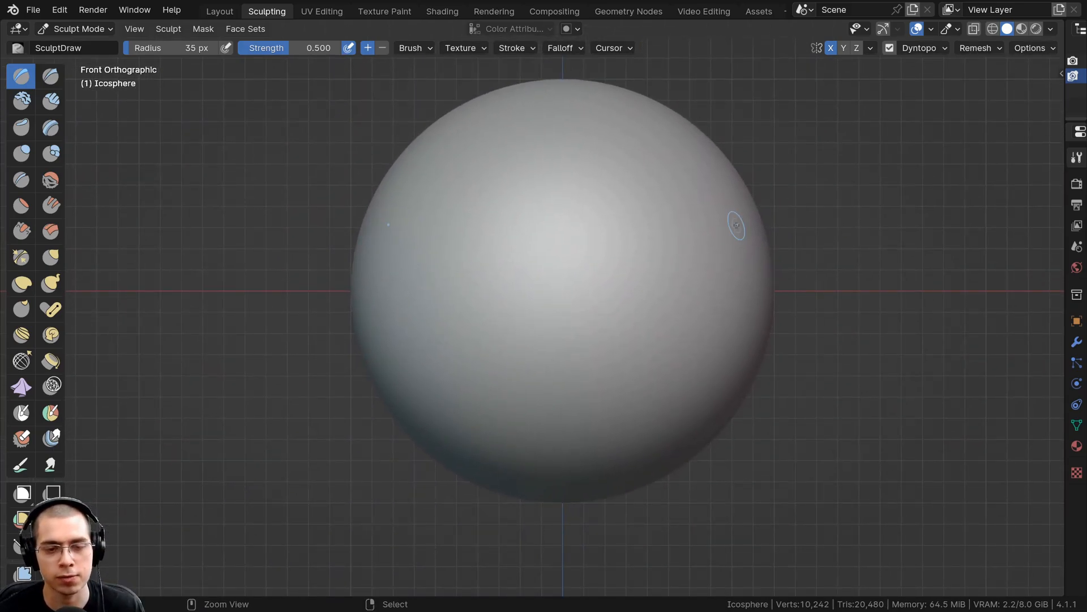
{"action": "mouse_move", "coordinate": [545, 205]}
{"action": "middle_mouse_down", "text": "ctrl"}
{"action": "mouse_move", "coordinate": [543, 238]}
{"action": "mouse_move", "coordinate": [529, 182]}
{"action": "mouse_move", "coordinate": [532, 226]}
{"action": "mouse_move", "coordinate": [541, 214]}
{"action": "mouse_move", "coordinate": [561, 253]}
{"action": "mouse_move", "coordinate": [639, 269]}
{"action": "mouse_move", "coordinate": [493, 284]}
{"action": "mouse_move", "coordinate": [473, 235]}
{"action": "mouse_move", "coordinate": [555, 234]}
{"action": "middle_mouse_up", "text": "ctrl"}
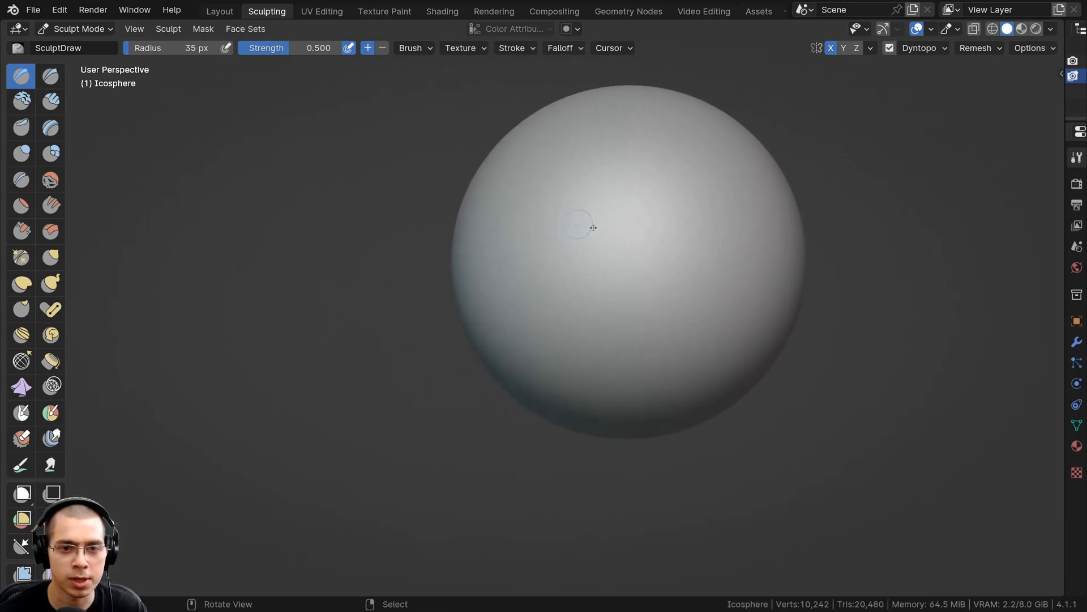
{"action": "left_click_drag", "start_coordinate": [605, 230], "coordinate": [601, 226]}
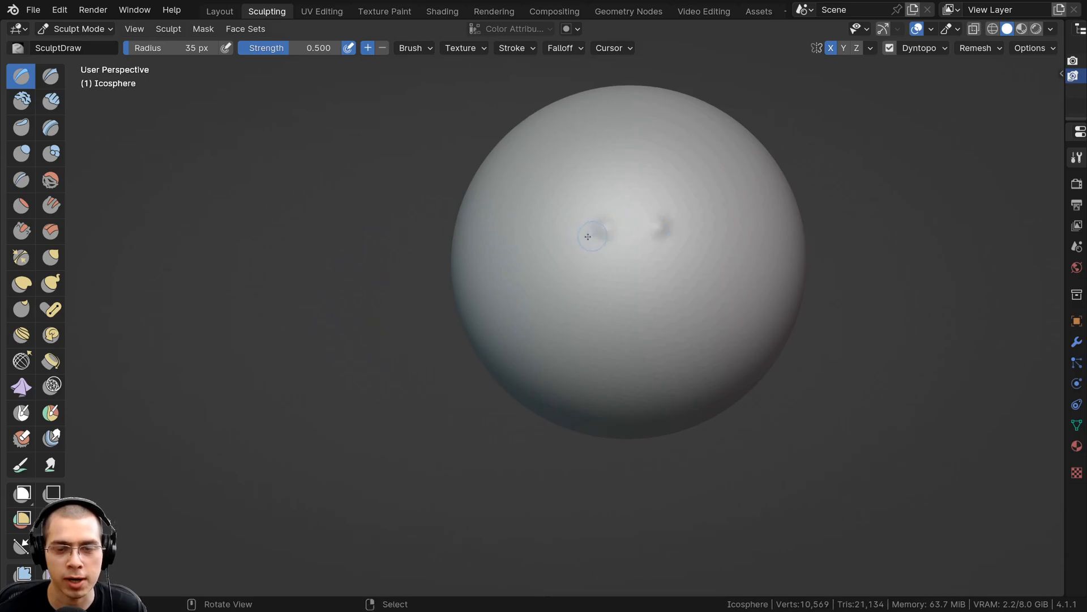
Step: Center the view on the two bumps and inspect them from several angles
{"action": "key", "text": "KP_Decimal"}
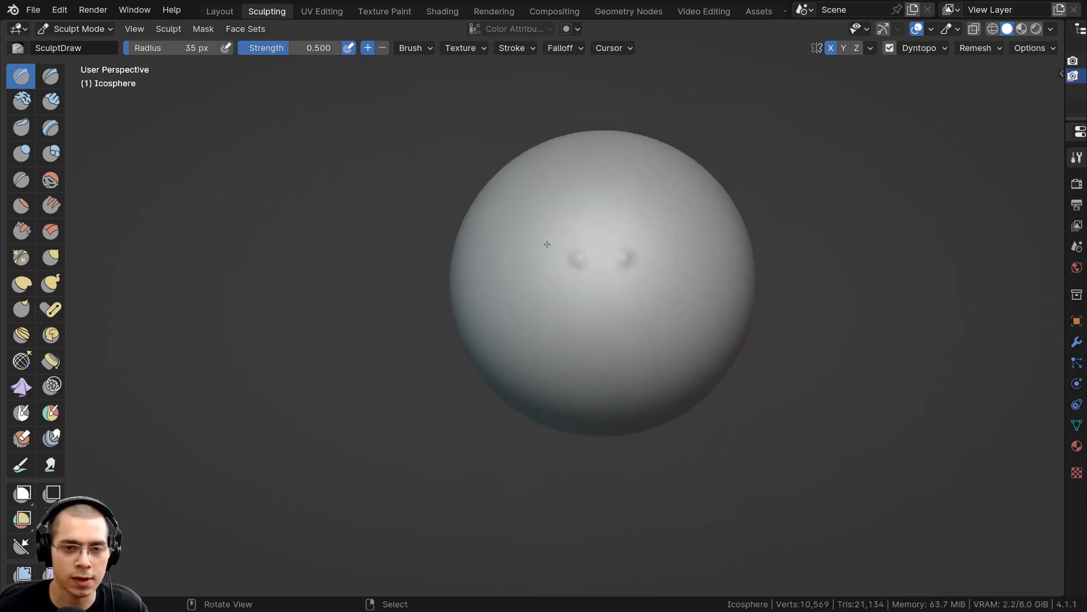
{"action": "mouse_move", "coordinate": [534, 296]}
{"action": "middle_mouse_down"}
{"action": "mouse_move", "coordinate": [563, 296]}
{"action": "mouse_move", "coordinate": [525, 245]}
{"action": "mouse_move", "coordinate": [522, 181]}
{"action": "middle_mouse_up"}
{"action": "mouse_move", "coordinate": [535, 291]}
{"action": "middle_mouse_down"}
{"action": "mouse_move", "coordinate": [505, 293]}
{"action": "mouse_move", "coordinate": [578, 331]}
{"action": "mouse_move", "coordinate": [592, 255]}
{"action": "middle_mouse_up"}
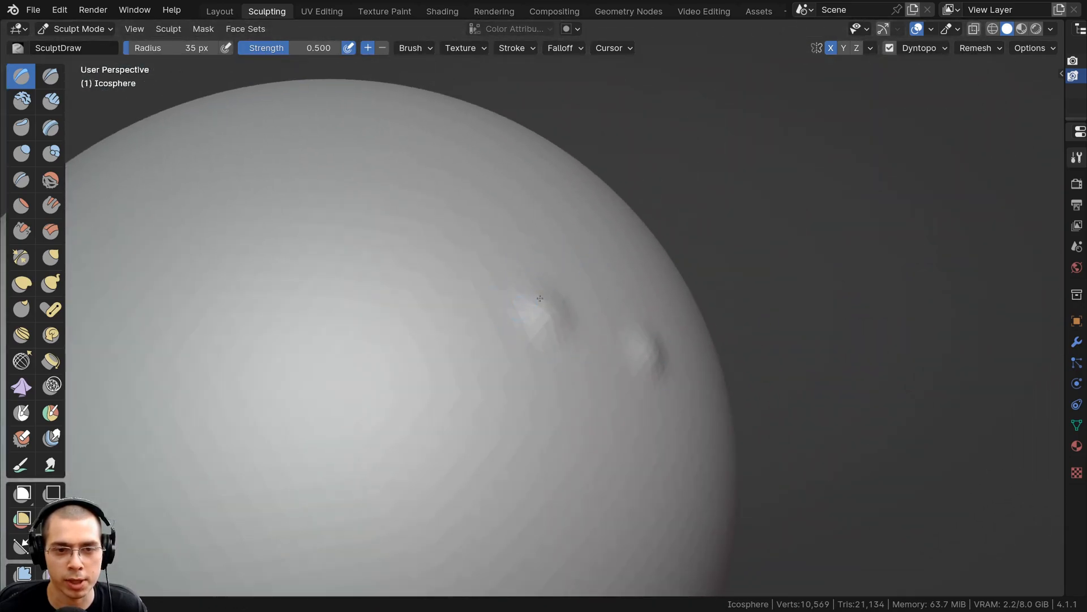
{"action": "middle_click_drag", "start_coordinate": [524, 309], "coordinate": [510, 357], "text": "ctrl"}
{"action": "mouse_move", "coordinate": [510, 323]}
{"action": "middle_mouse_down"}
{"action": "mouse_move", "coordinate": [451, 361]}
{"action": "mouse_move", "coordinate": [462, 361]}
{"action": "middle_mouse_up"}
{"action": "middle_click_drag", "start_coordinate": [522, 287], "coordinate": [532, 251]}
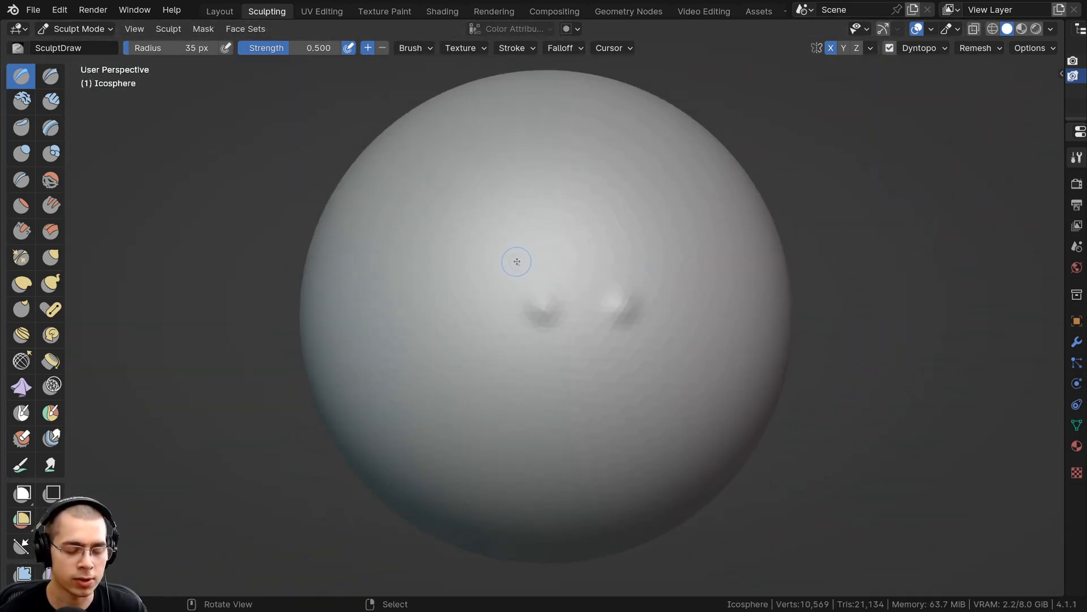
Step: Set the SculptDraw brush radius to 140 px and its strength to 0.545
{"action": "key", "text": "f"}
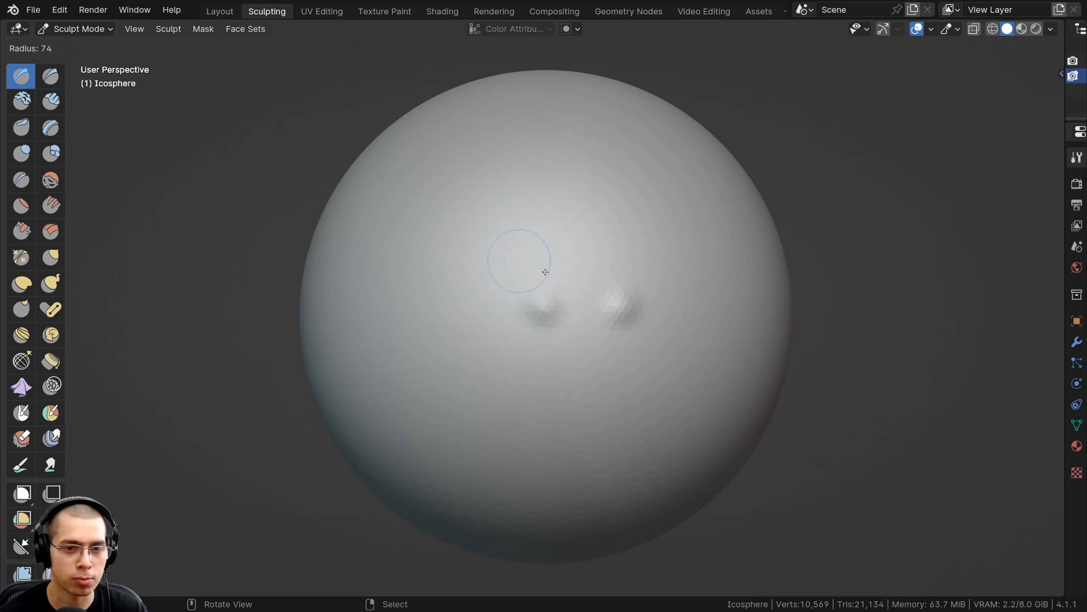
{"action": "left_click", "coordinate": [545, 272]}
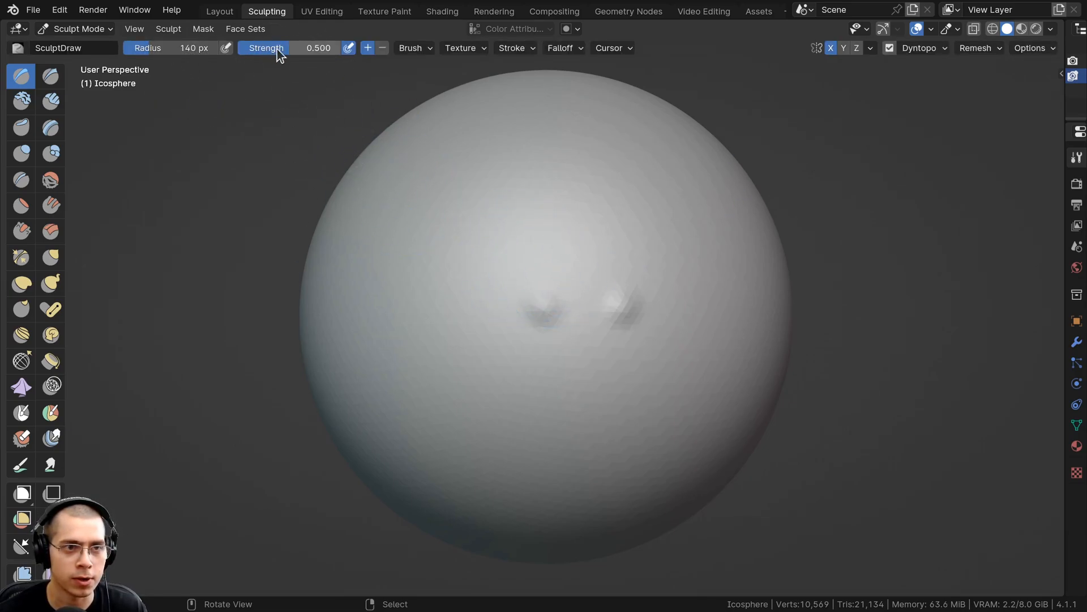
{"action": "left_click_drag", "start_coordinate": [298, 46], "coordinate": [274, 46]}
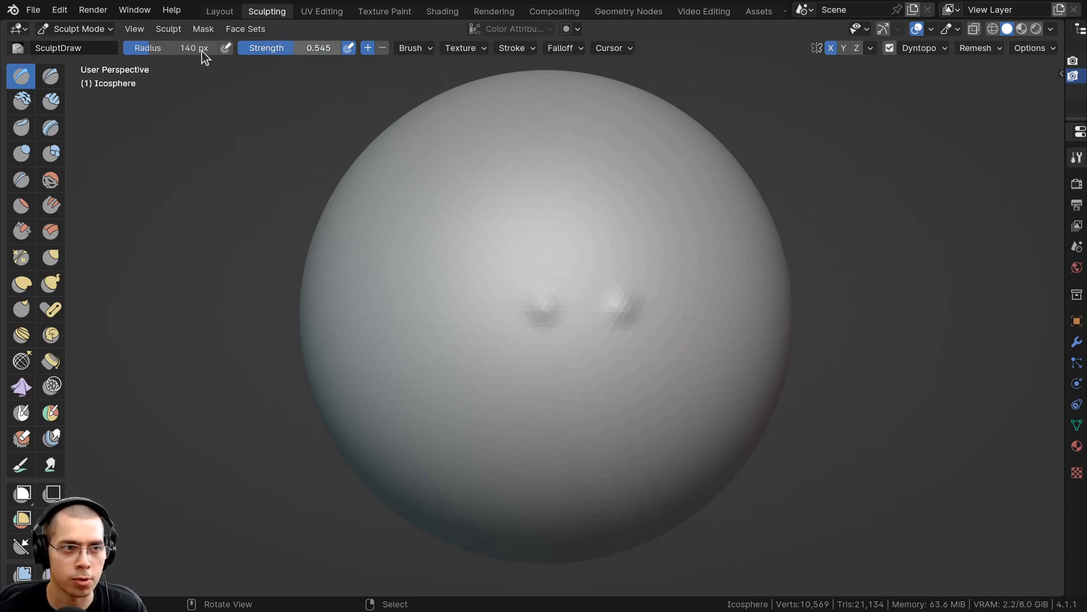
{"action": "middle_click_drag", "start_coordinate": [490, 320], "coordinate": [467, 277], "text": "shift"}
{"action": "left_click_drag", "start_coordinate": [165, 47], "coordinate": [179, 48]}
Step: Switch to the Grab brush with a radius of 344 px and a strength of 0.535
{"action": "key", "text": "g"}
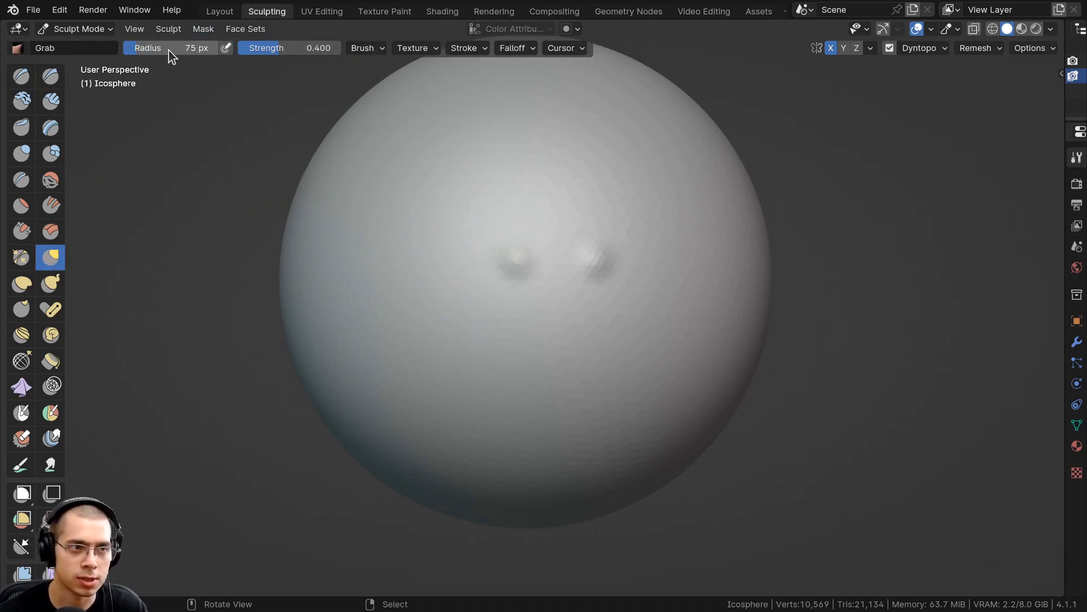
{"action": "key", "text": "f"}
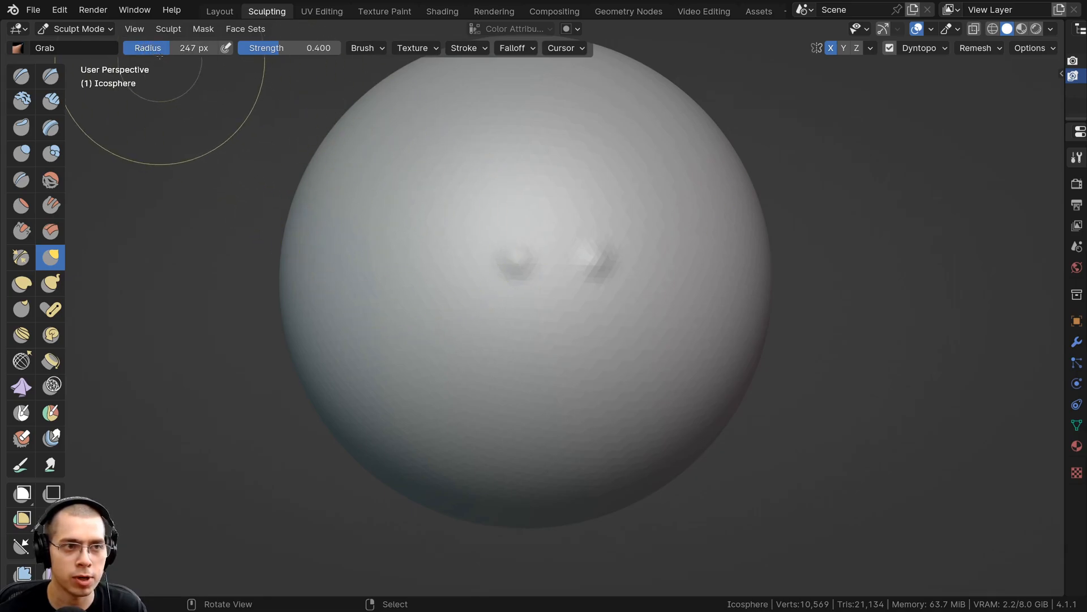
{"action": "left_click_drag", "start_coordinate": [172, 52], "coordinate": [190, 52]}
{"action": "left_click_drag", "start_coordinate": [285, 50], "coordinate": [292, 51]}
{"action": "key", "text": "shift+f"}
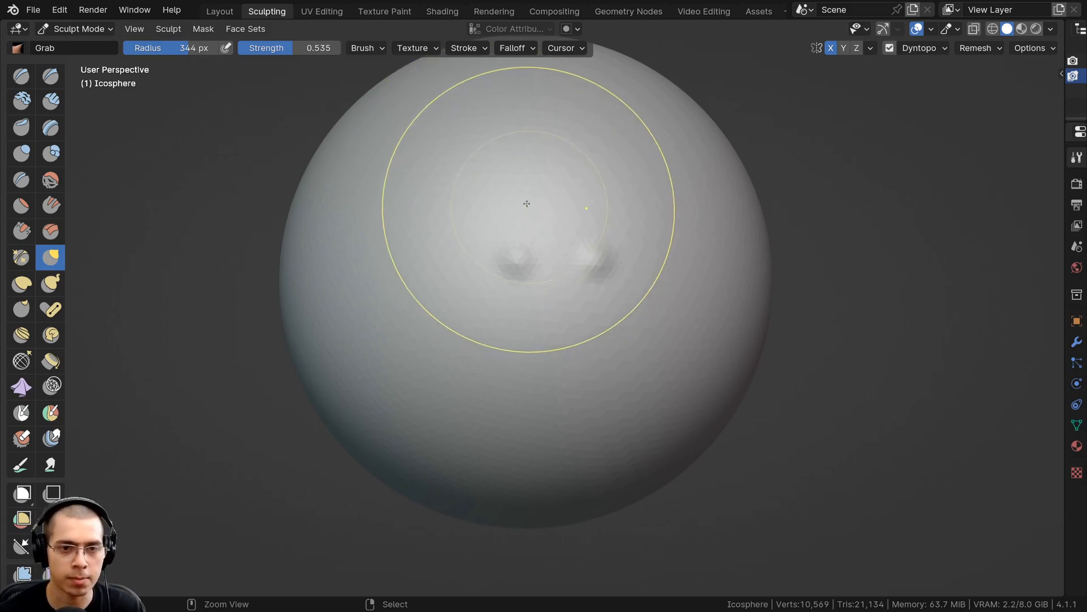
{"action": "scroll", "coordinate": [524, 201], "scroll_direction": "down", "scroll_amount": 4}
{"action": "middle_click_drag", "start_coordinate": [541, 295], "coordinate": [534, 277], "text": "shift"}
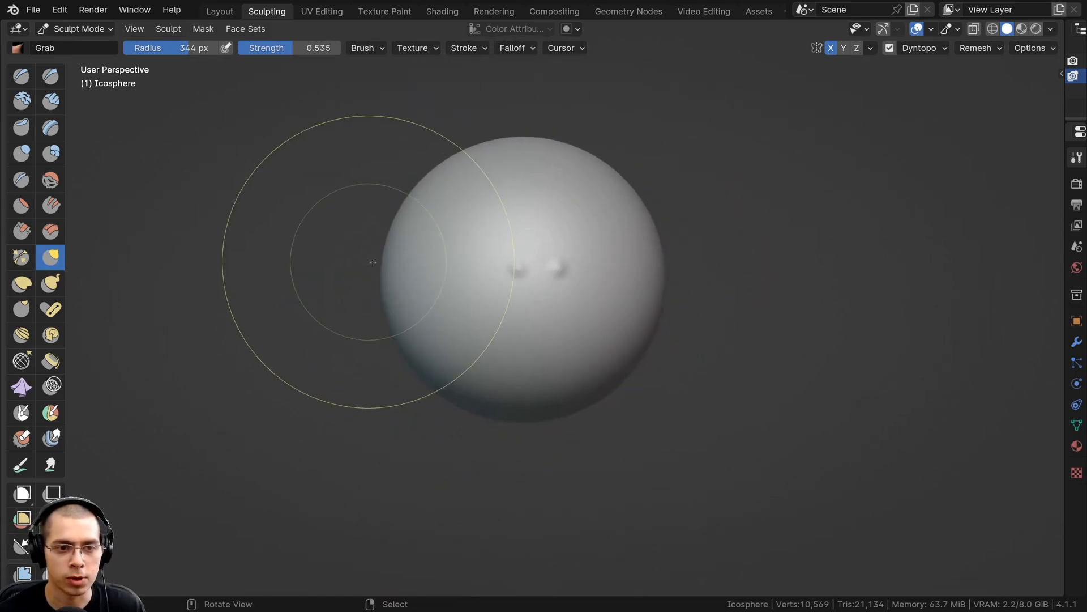
{"action": "middle_click_drag", "start_coordinate": [428, 280], "coordinate": [425, 284]}
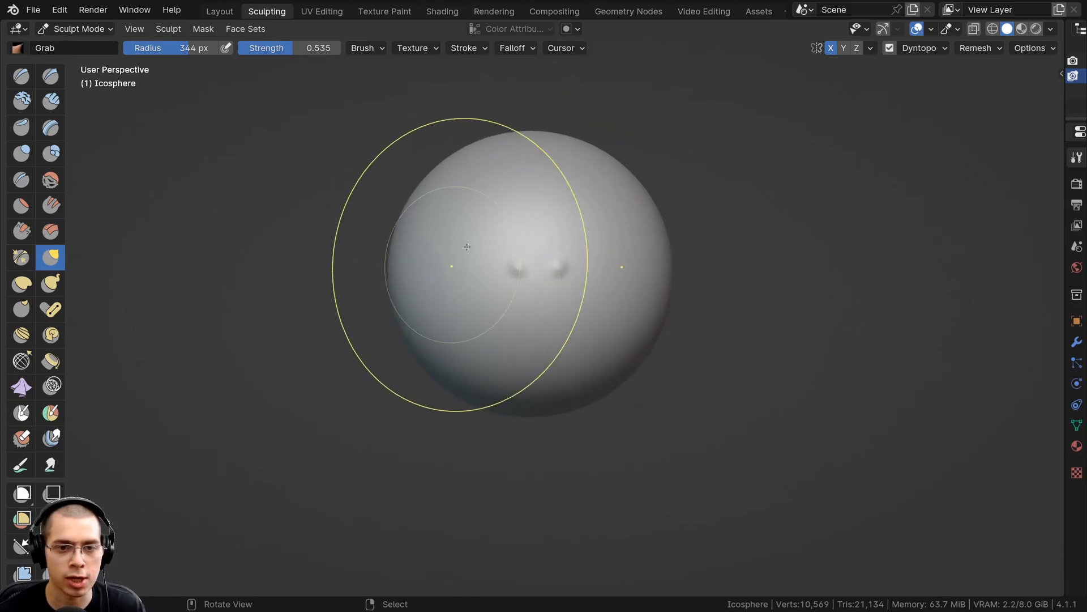
{"action": "middle_click_drag", "start_coordinate": [476, 249], "coordinate": [470, 243]}
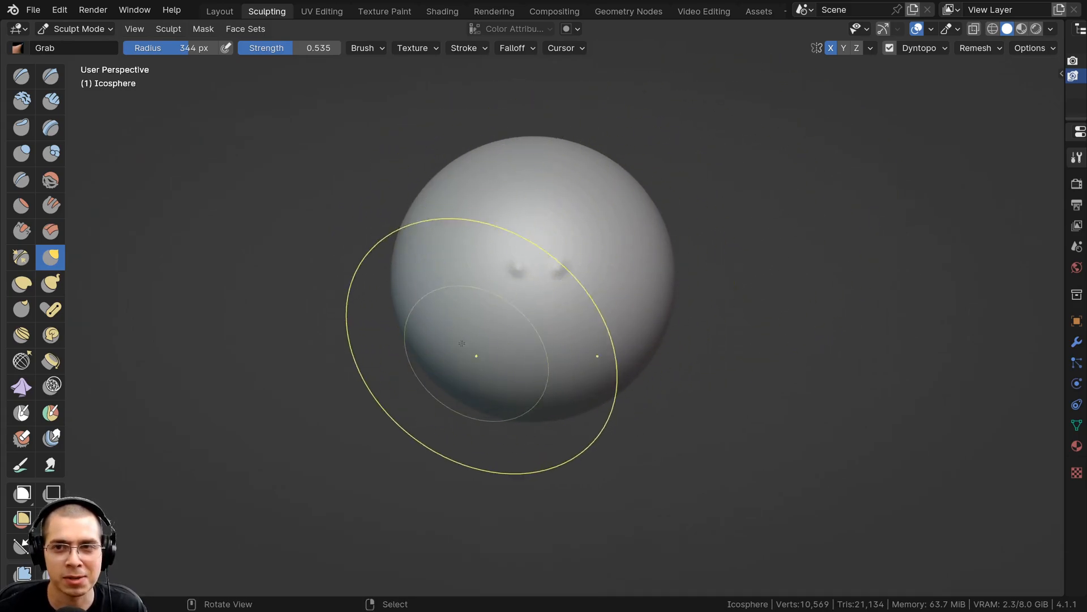
Step: Browse the MatCap and Studio lighting presets in the viewport shading settings and return to MatCap lighting
{"action": "left_click", "coordinate": [1052, 29]}
{"action": "left_click", "coordinate": [1051, 27]}
{"action": "left_click", "coordinate": [1051, 27]}
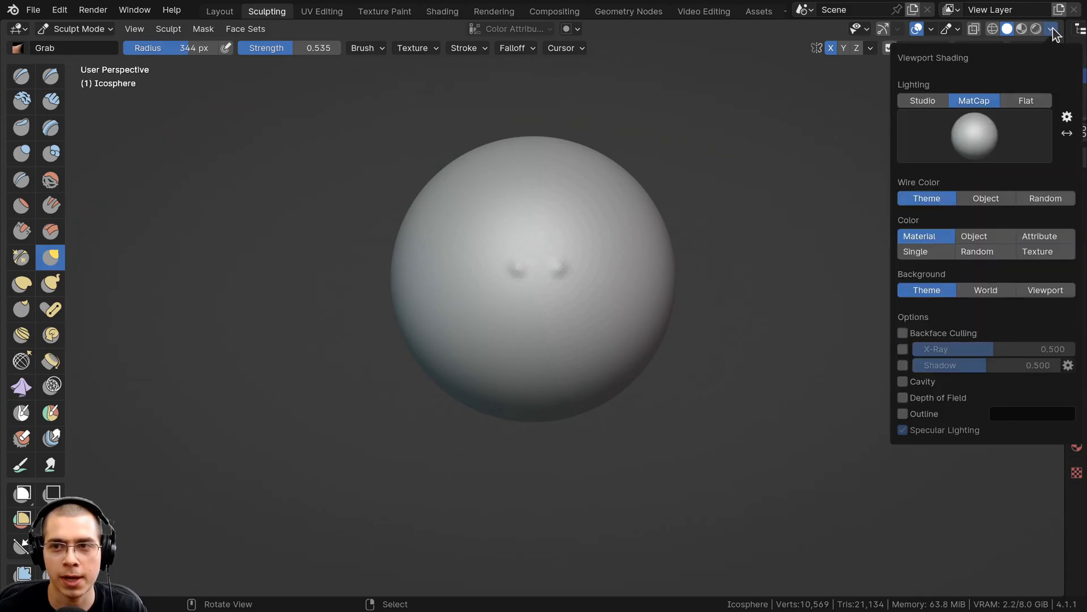
{"action": "left_click", "coordinate": [973, 130]}
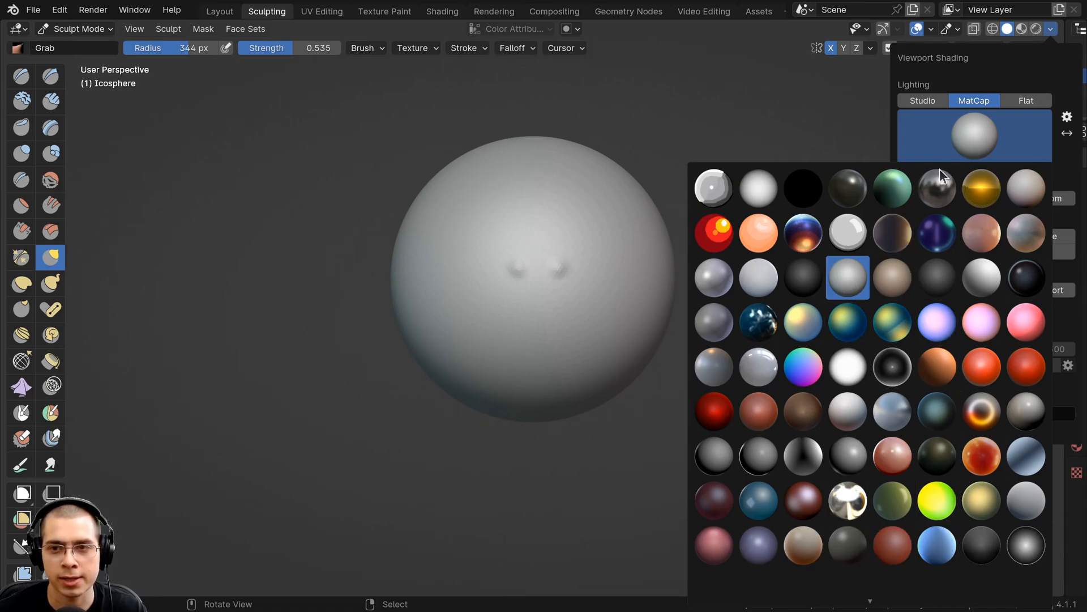
{"action": "left_click", "coordinate": [934, 101]}
{"action": "left_click", "coordinate": [927, 135]}
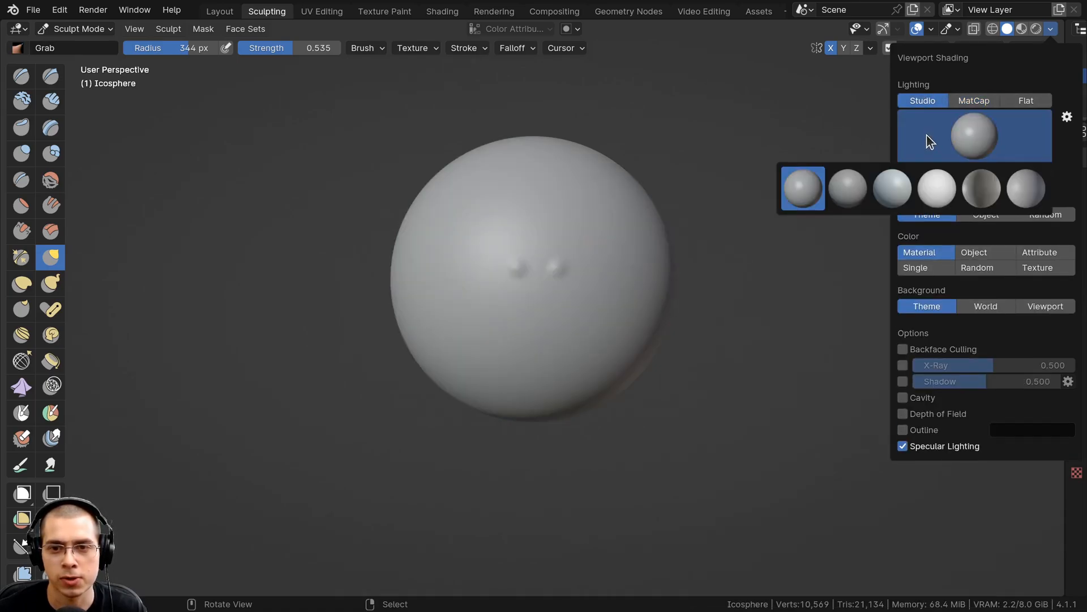
{"action": "left_click", "coordinate": [970, 101]}
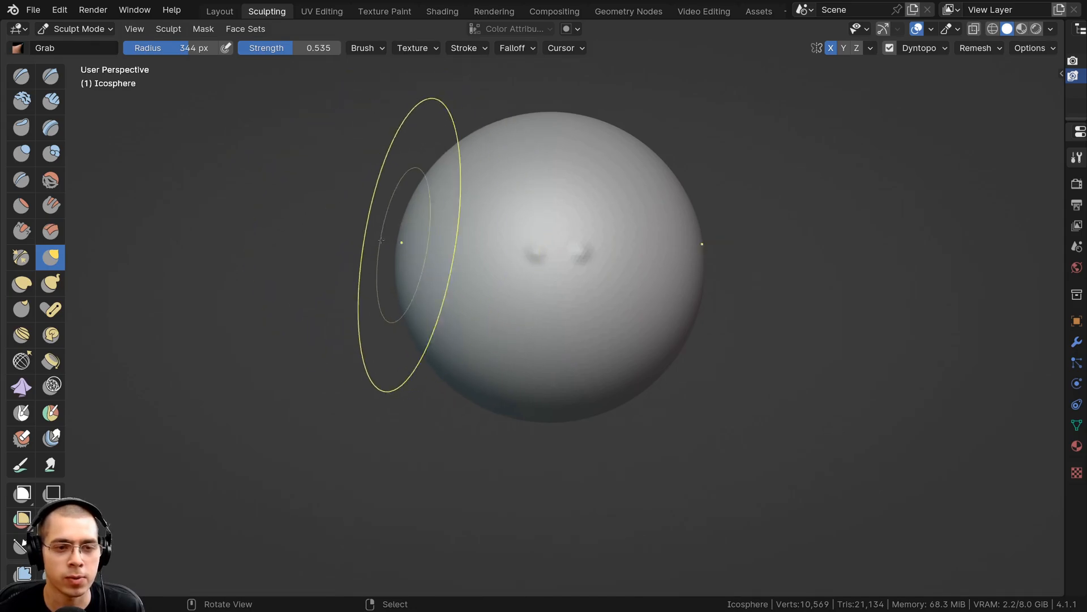
Step: Push both sides of the sphere inward with the Grab brush to form a narrower head with flattened sides
{"action": "mouse_move", "coordinate": [380, 242]}
{"action": "middle_mouse_down"}
{"action": "mouse_move", "coordinate": [469, 250]}
{"action": "mouse_move", "coordinate": [430, 248]}
{"action": "middle_mouse_up"}
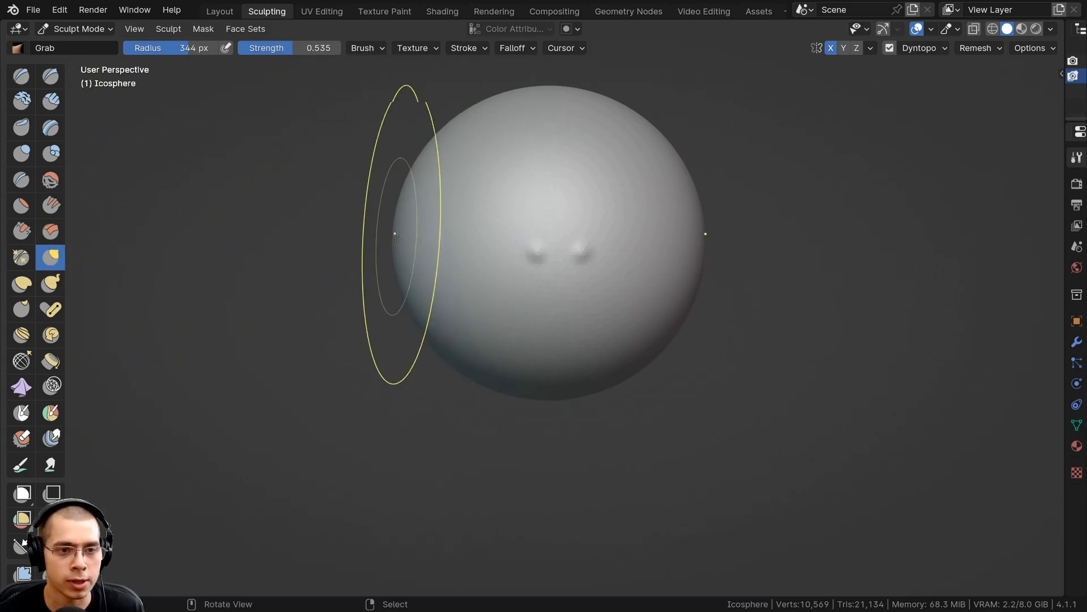
{"action": "left_click_drag", "start_coordinate": [405, 243], "coordinate": [418, 240]}
{"action": "left_click_drag", "start_coordinate": [408, 277], "coordinate": [417, 277]}
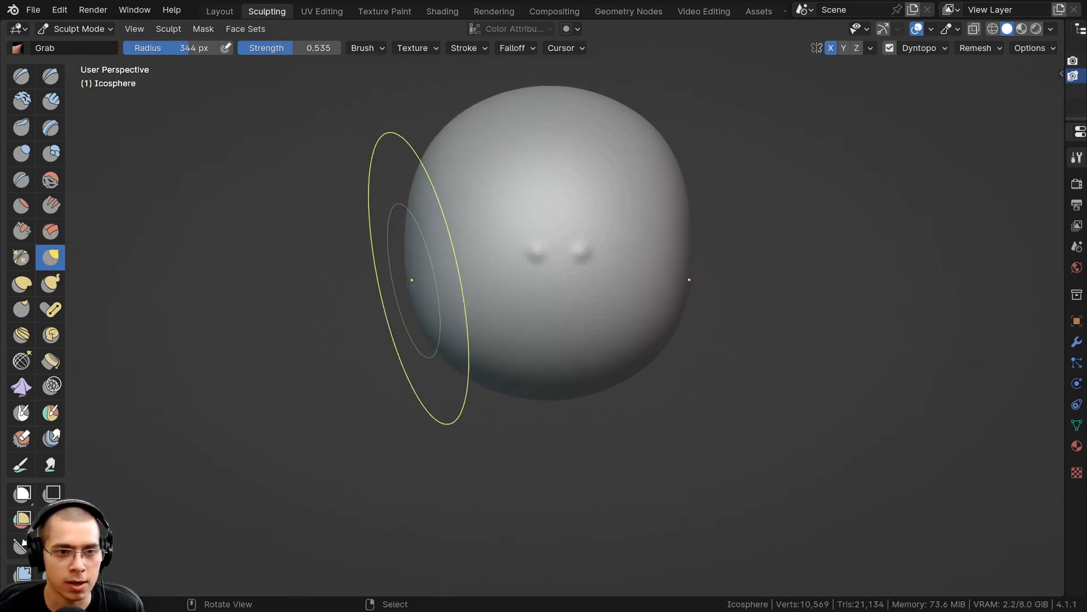
{"action": "left_click_drag", "start_coordinate": [409, 232], "coordinate": [416, 225]}
{"action": "left_click_drag", "start_coordinate": [412, 269], "coordinate": [423, 283]}
{"action": "left_click_drag", "start_coordinate": [412, 227], "coordinate": [421, 267]}
{"action": "middle_click_drag", "start_coordinate": [429, 282], "coordinate": [417, 283]}
{"action": "left_click_drag", "start_coordinate": [448, 271], "coordinate": [457, 263]}
{"action": "middle_click_drag", "start_coordinate": [457, 262], "coordinate": [524, 229]}
{"action": "left_click_drag", "start_coordinate": [331, 231], "coordinate": [346, 231]}
{"action": "mouse_move", "coordinate": [354, 233]}
{"action": "middle_mouse_down"}
{"action": "mouse_move", "coordinate": [320, 304]}
{"action": "mouse_move", "coordinate": [352, 170]}
{"action": "mouse_move", "coordinate": [401, 169]}
{"action": "mouse_move", "coordinate": [413, 187]}
{"action": "mouse_move", "coordinate": [389, 189]}
{"action": "middle_mouse_up"}
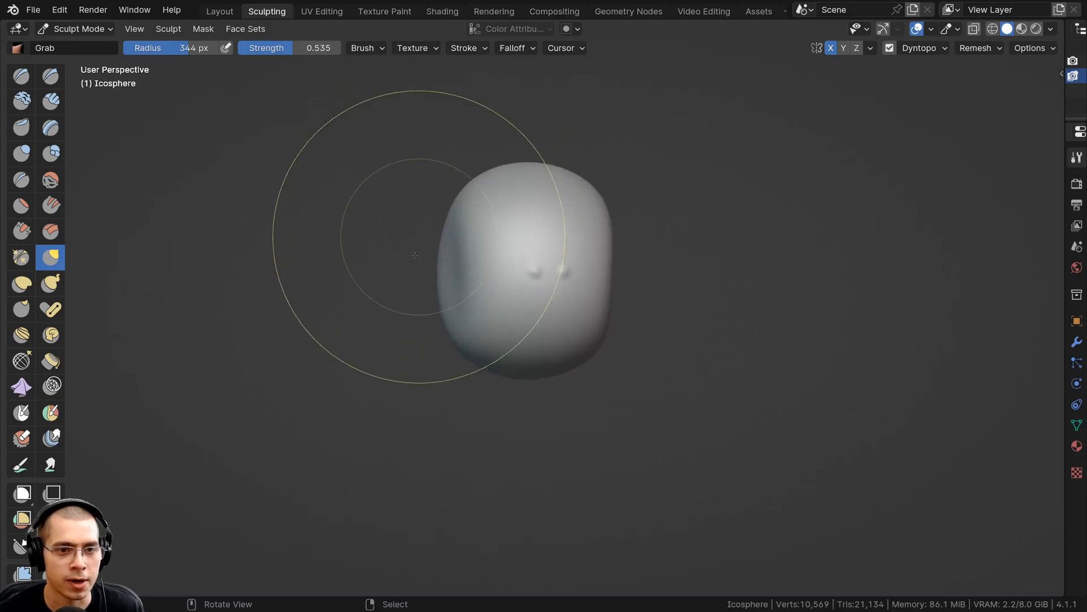
Step: Carve vertical strokes across the flattened side of the head with the Clay Strips brush at 35 px radius
{"action": "left_click", "coordinate": [49, 103]}
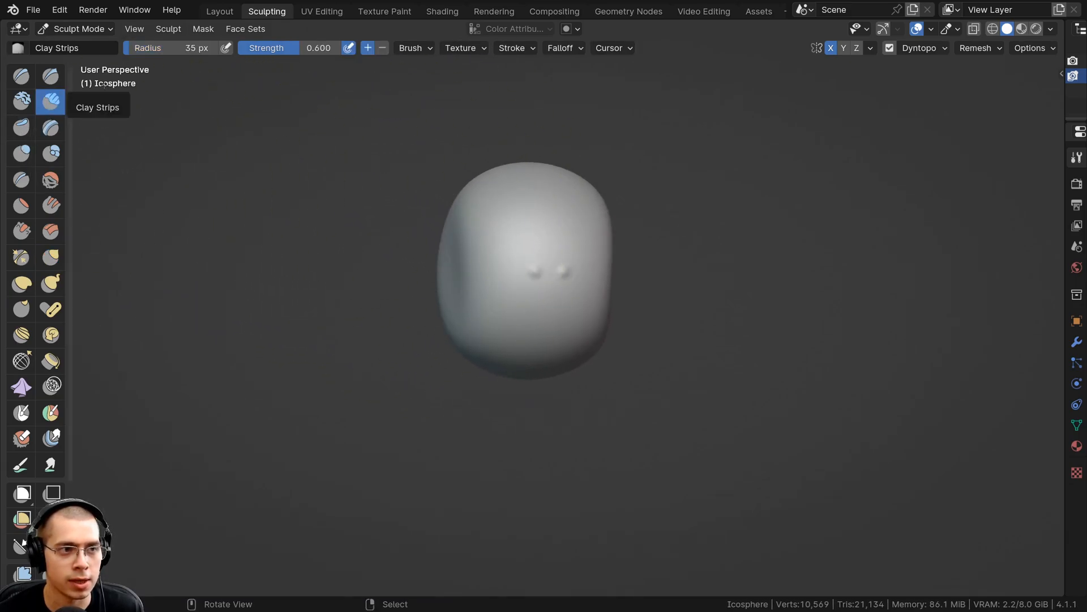
{"action": "mouse_move", "coordinate": [432, 274]}
{"action": "middle_mouse_down"}
{"action": "mouse_move", "coordinate": [541, 297]}
{"action": "mouse_move", "coordinate": [486, 281]}
{"action": "mouse_move", "coordinate": [555, 291]}
{"action": "mouse_move", "coordinate": [539, 245]}
{"action": "middle_mouse_up"}
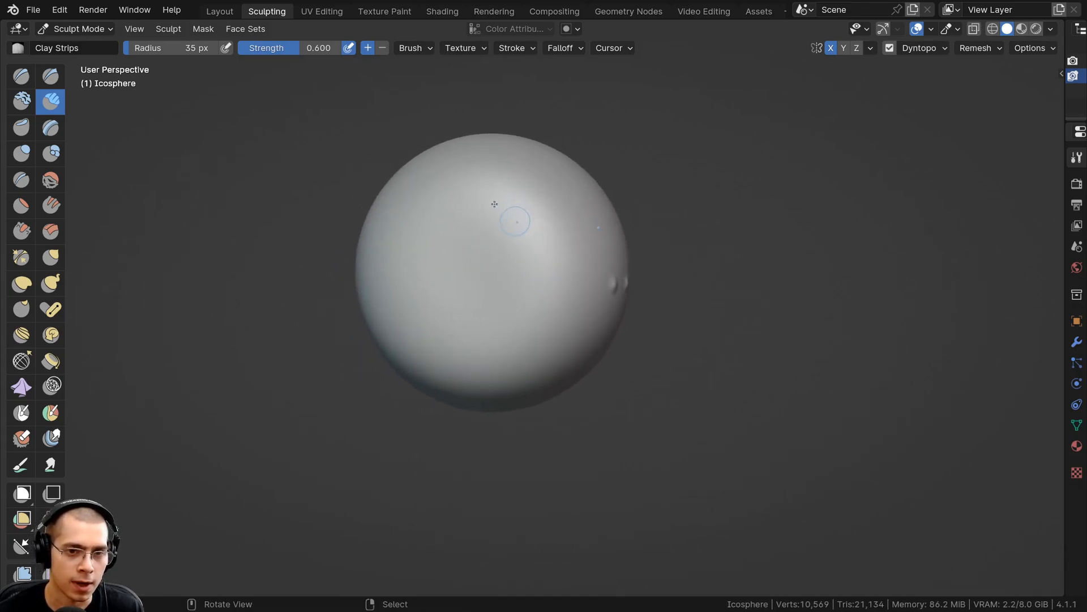
{"action": "mouse_move", "coordinate": [507, 203]}
{"action": "left_mouse_down"}
{"action": "mouse_move", "coordinate": [537, 283]}
{"action": "mouse_move", "coordinate": [518, 308]}
{"action": "left_mouse_up"}
{"action": "mouse_move", "coordinate": [462, 197]}
{"action": "left_mouse_down"}
{"action": "mouse_move", "coordinate": [491, 328]}
{"action": "mouse_move", "coordinate": [456, 328]}
{"action": "left_mouse_up"}
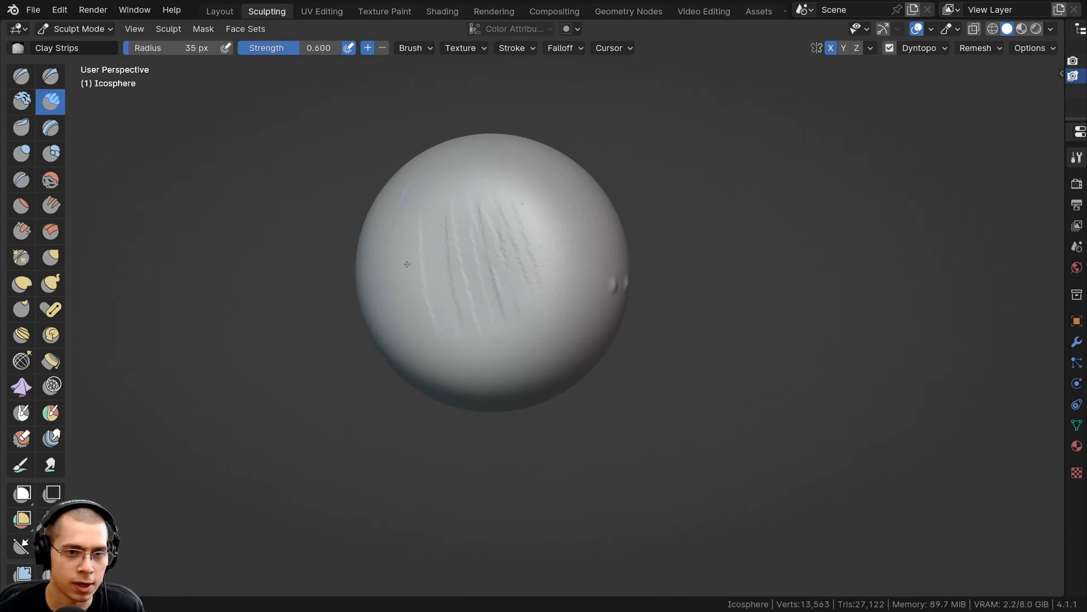
{"action": "left_click_drag", "start_coordinate": [411, 201], "coordinate": [418, 322], "text": "ctrl"}
Step: Enlarge the Clay Strips radius to 98 px and carve more vertical inverted strokes across the side of the head
{"action": "key", "text": "f"}
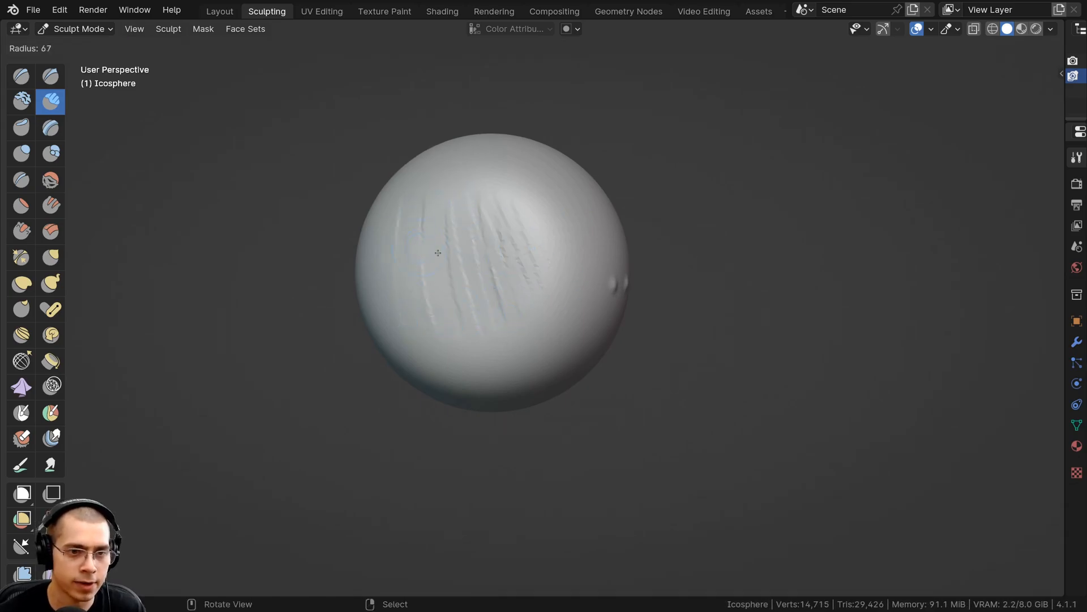
{"action": "left_click", "coordinate": [448, 255]}
{"action": "mouse_move", "coordinate": [510, 238]}
{"action": "left_mouse_down", "text": "ctrl"}
{"action": "mouse_move", "coordinate": [538, 300]}
{"action": "mouse_move", "coordinate": [523, 300]}
{"action": "left_mouse_up", "text": "ctrl"}
{"action": "left_click_drag", "start_coordinate": [512, 218], "coordinate": [530, 325], "text": "ctrl"}
{"action": "mouse_move", "coordinate": [444, 223]}
{"action": "left_mouse_down", "text": "ctrl"}
{"action": "mouse_move", "coordinate": [452, 341]}
{"action": "mouse_move", "coordinate": [420, 334]}
{"action": "left_mouse_up", "text": "ctrl"}
{"action": "left_click_drag", "start_coordinate": [379, 231], "coordinate": [388, 329], "text": "ctrl"}
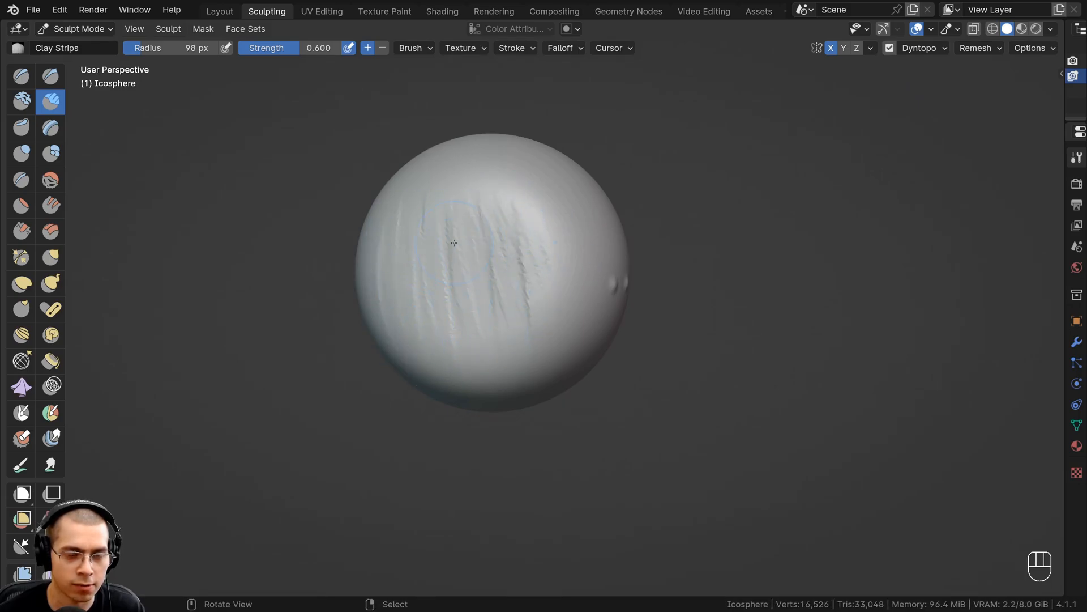
Step: Switch briefly to the Smooth brush and return to the Clay Strips brush
{"action": "middle_click_drag", "start_coordinate": [511, 162], "coordinate": [469, 164]}
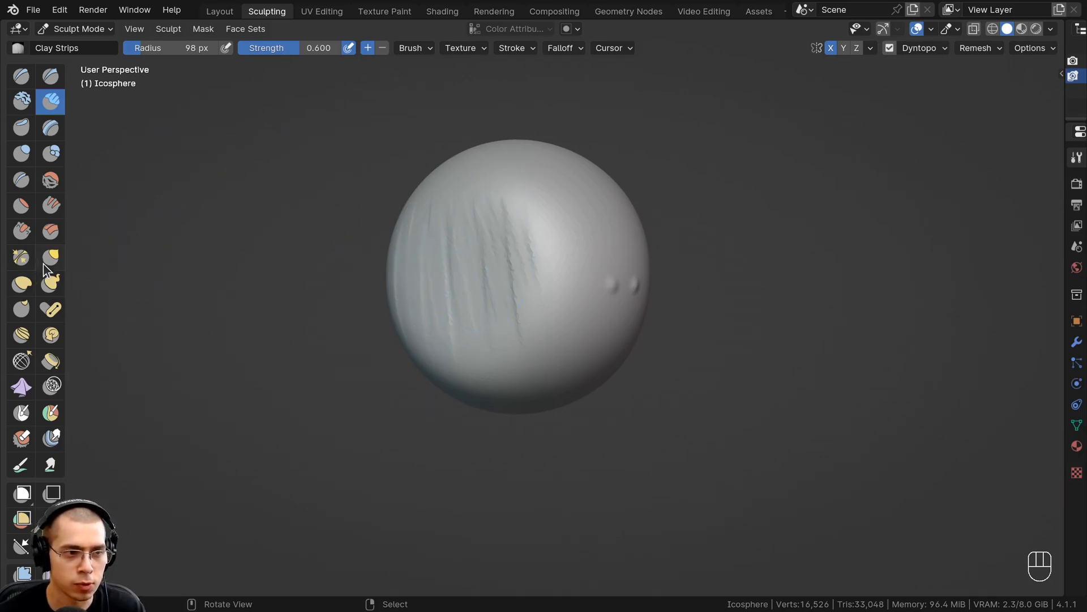
{"action": "key", "text": "s"}
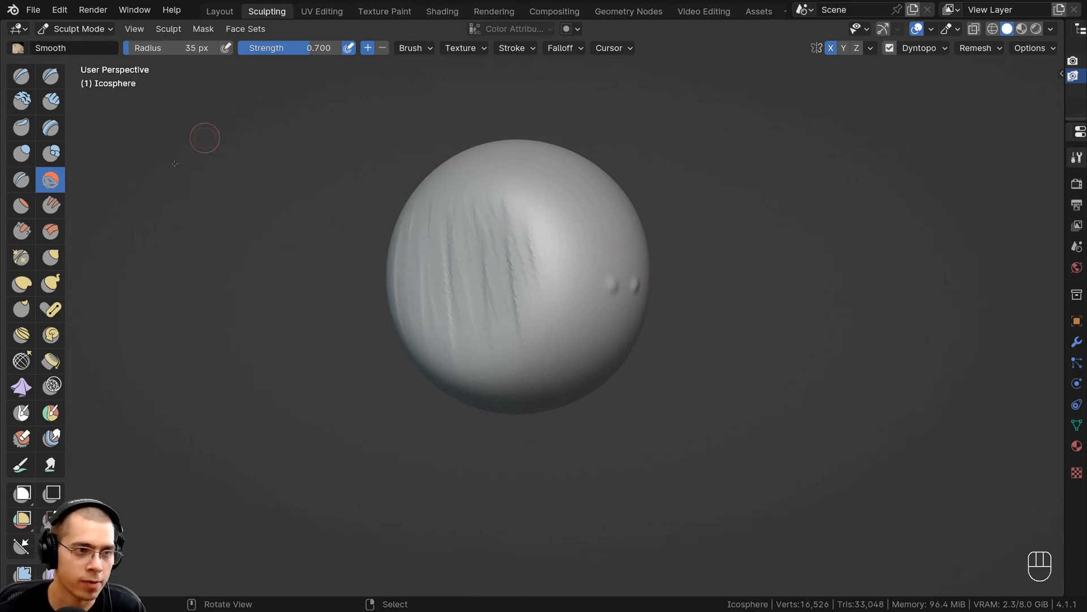
{"action": "left_click", "coordinate": [50, 102]}
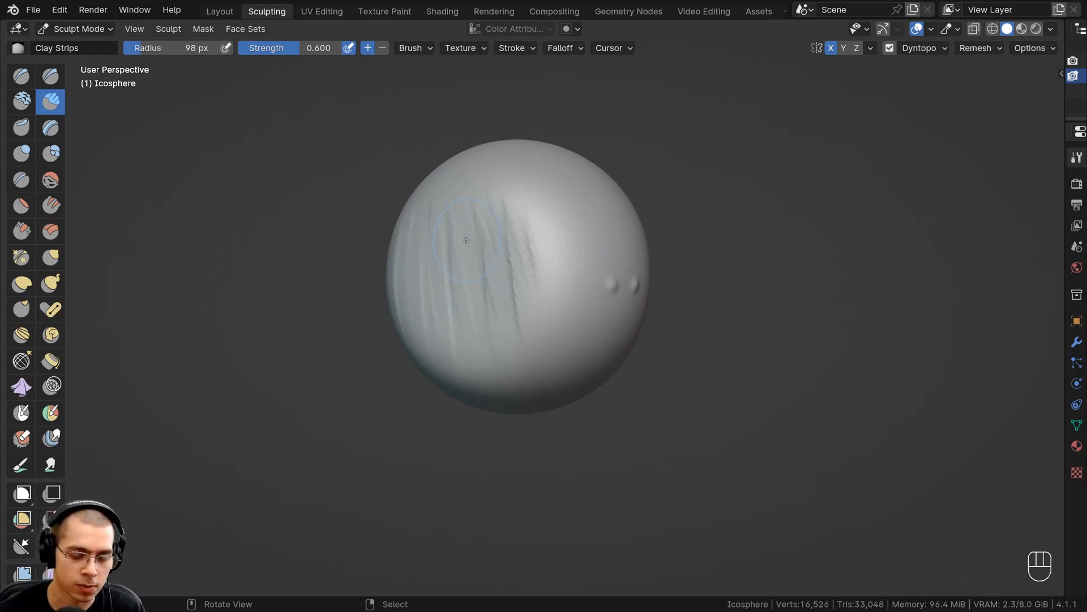
Step: Smooth away the carved vertical strokes across the flattened side of the head
{"action": "key", "text": "shift"}
{"action": "mouse_move", "coordinate": [511, 245]}
{"action": "left_mouse_down", "text": "shift"}
{"action": "mouse_move", "coordinate": [512, 298]}
{"action": "mouse_move", "coordinate": [458, 208]}
{"action": "left_mouse_up", "text": "shift"}
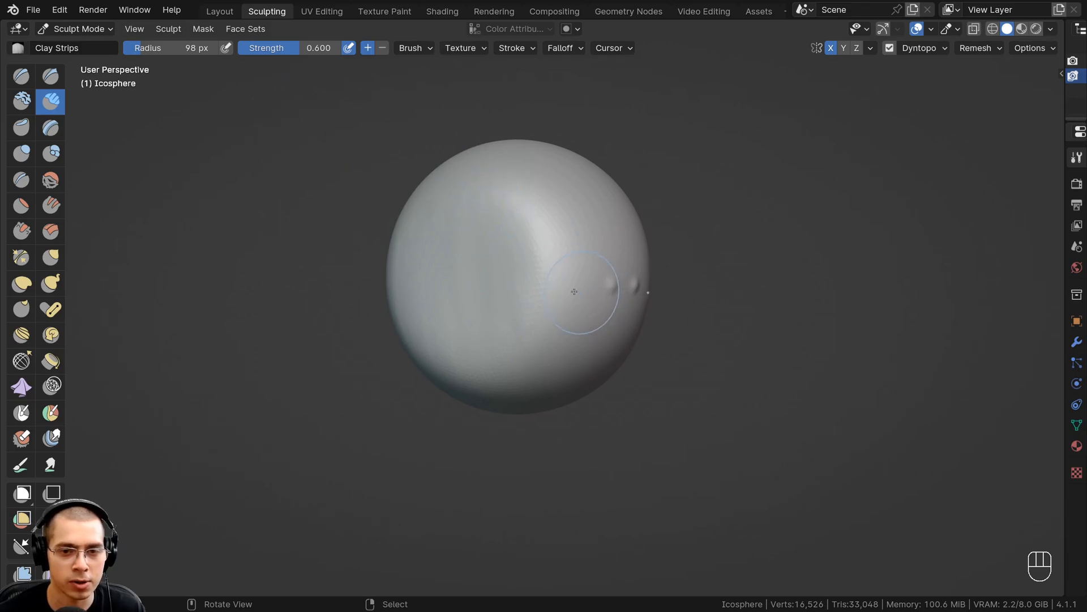
{"action": "mouse_move", "coordinate": [573, 291]}
{"action": "middle_mouse_down"}
{"action": "mouse_move", "coordinate": [492, 288]}
{"action": "mouse_move", "coordinate": [510, 300]}
{"action": "middle_mouse_up"}
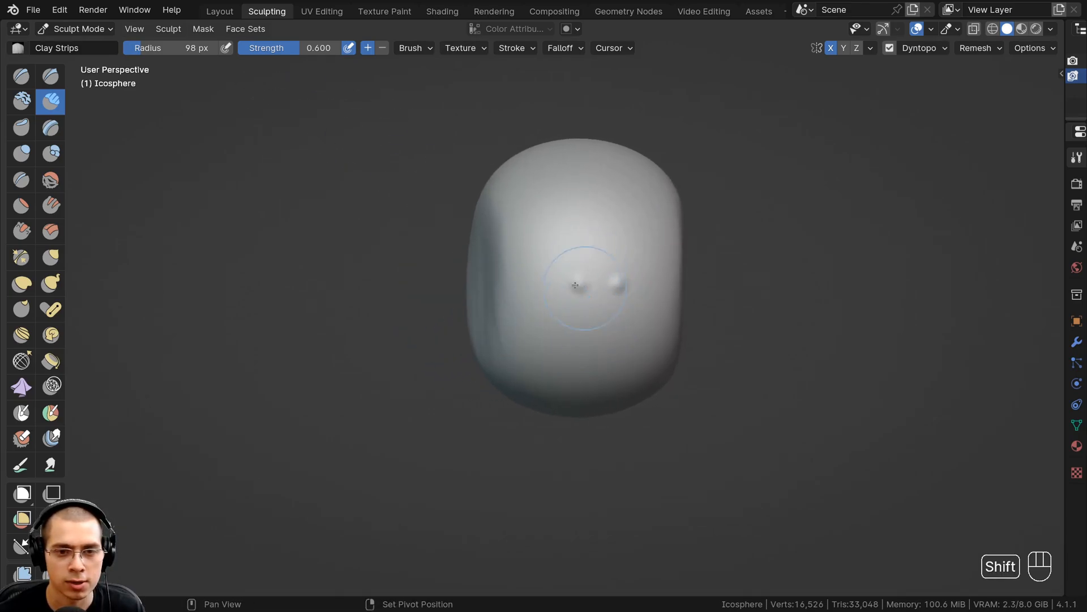
{"action": "mouse_move", "coordinate": [541, 276]}
{"action": "middle_mouse_down", "text": "shift"}
{"action": "mouse_move", "coordinate": [628, 266]}
{"action": "mouse_move", "coordinate": [567, 247]}
{"action": "middle_mouse_up", "text": "shift"}
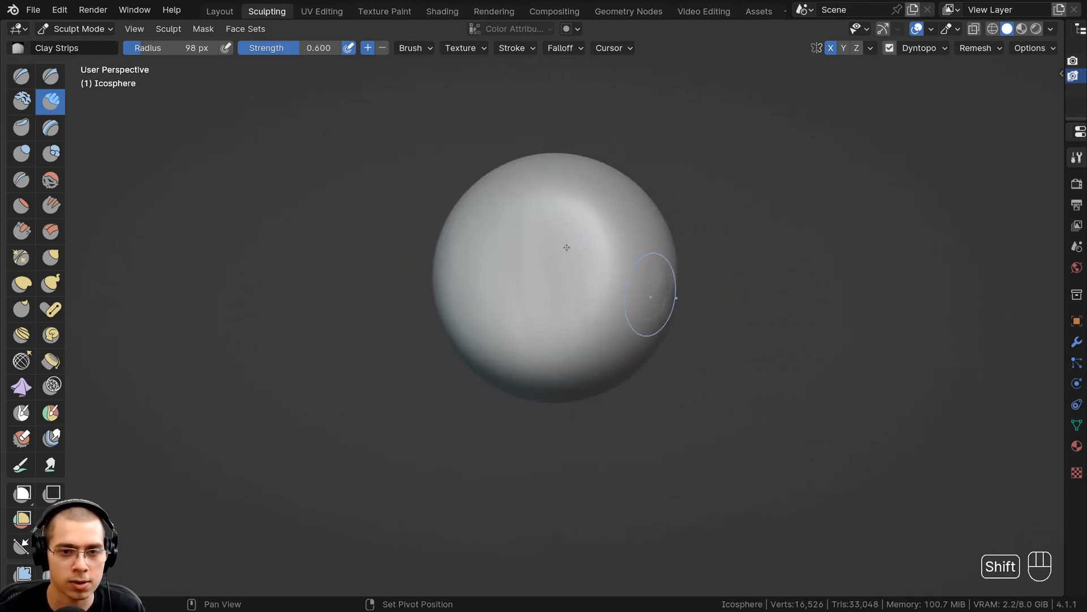
{"action": "middle_click_drag", "start_coordinate": [579, 302], "coordinate": [643, 302], "text": "shift"}
{"action": "middle_click_drag", "start_coordinate": [432, 235], "coordinate": [436, 142]}
{"action": "mouse_move", "coordinate": [407, 282]}
{"action": "middle_mouse_down", "text": "shift"}
{"action": "mouse_move", "coordinate": [348, 282]}
{"action": "mouse_move", "coordinate": [456, 309]}
{"action": "mouse_move", "coordinate": [466, 342]}
{"action": "middle_mouse_up", "text": "shift"}
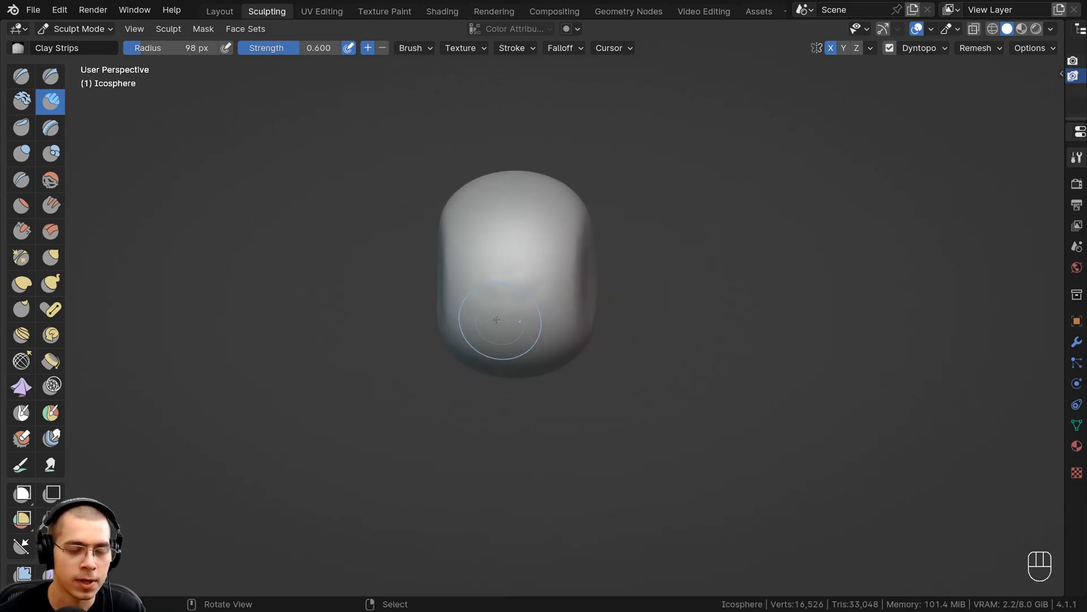
Step: Pull the lower front of the head downward with the Grab brush at 344 px radius to form the chin and jaw
{"action": "key", "text": "g"}
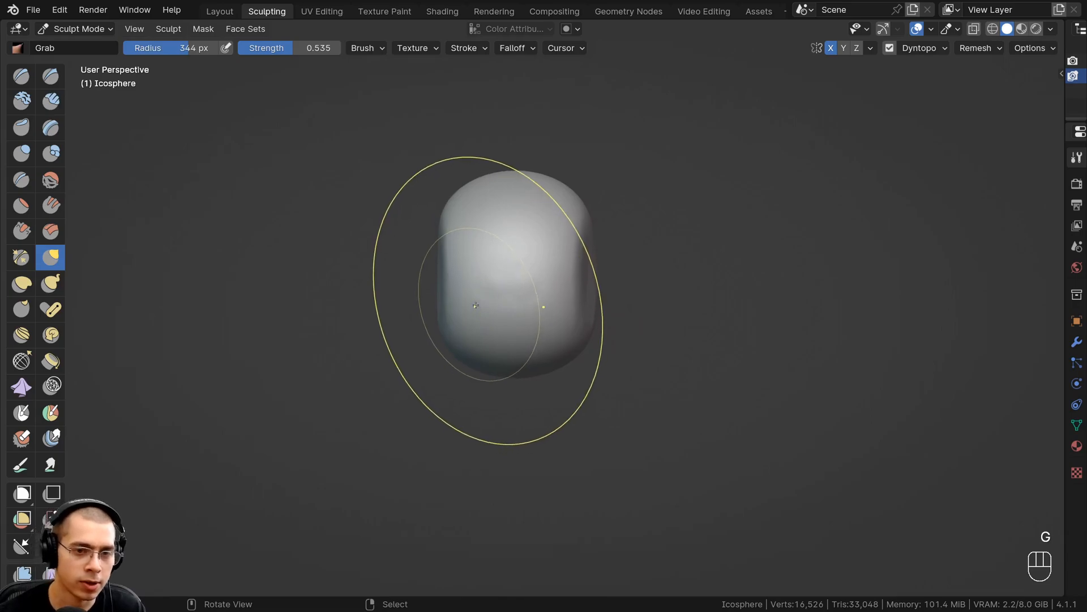
{"action": "mouse_move", "coordinate": [502, 314]}
{"action": "middle_mouse_down"}
{"action": "mouse_move", "coordinate": [476, 308]}
{"action": "mouse_move", "coordinate": [415, 347]}
{"action": "mouse_move", "coordinate": [376, 286]}
{"action": "mouse_move", "coordinate": [427, 241]}
{"action": "mouse_move", "coordinate": [451, 269]}
{"action": "mouse_move", "coordinate": [488, 238]}
{"action": "middle_mouse_up"}
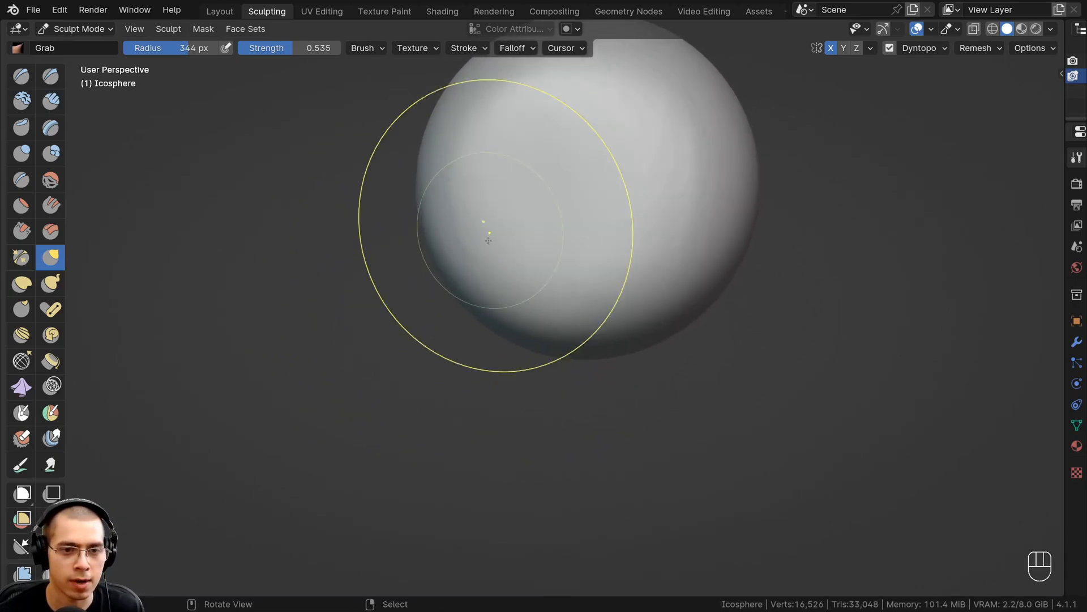
{"action": "middle_click_drag", "start_coordinate": [455, 321], "coordinate": [461, 306]}
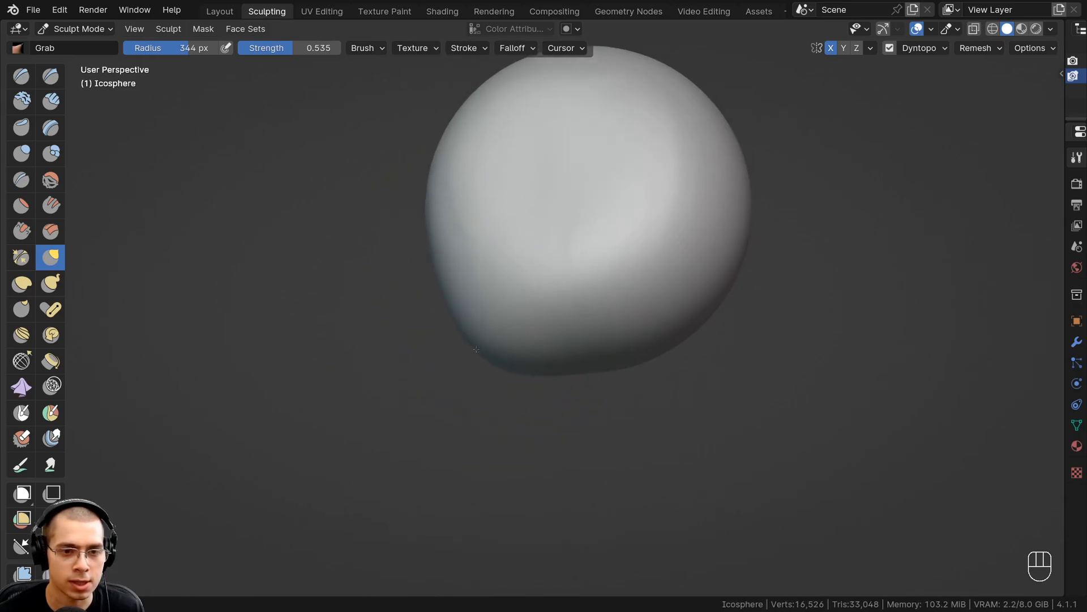
{"action": "left_click_drag", "start_coordinate": [476, 349], "coordinate": [473, 391]}
{"action": "middle_click_drag", "start_coordinate": [472, 391], "coordinate": [488, 362]}
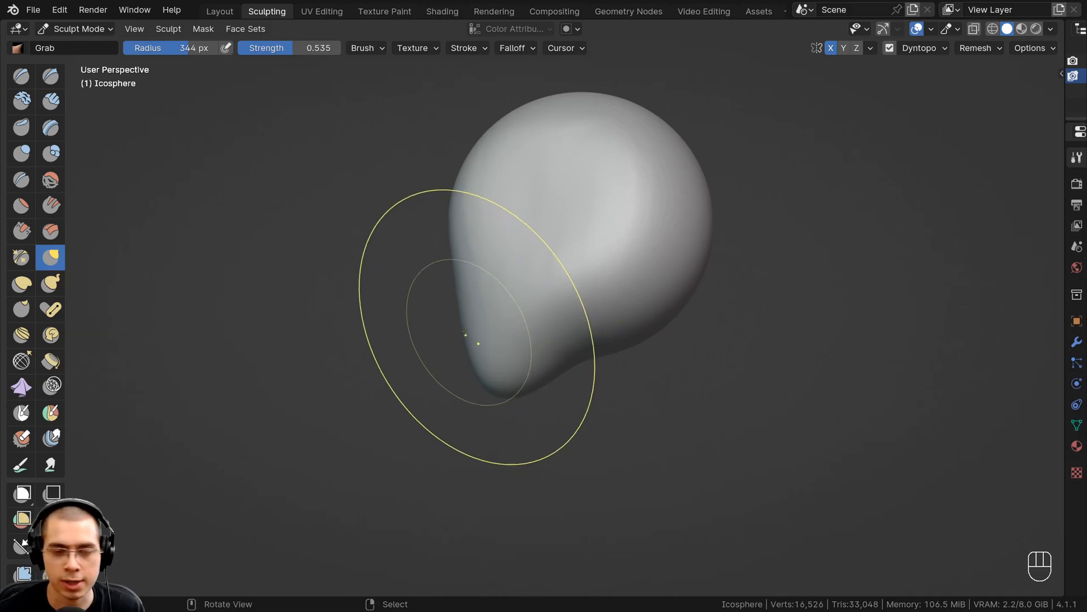
Step: From the right orthographic view, lower the chin slightly and lift the forehead contour with the Grab brush
{"action": "key", "text": "KP_3"}
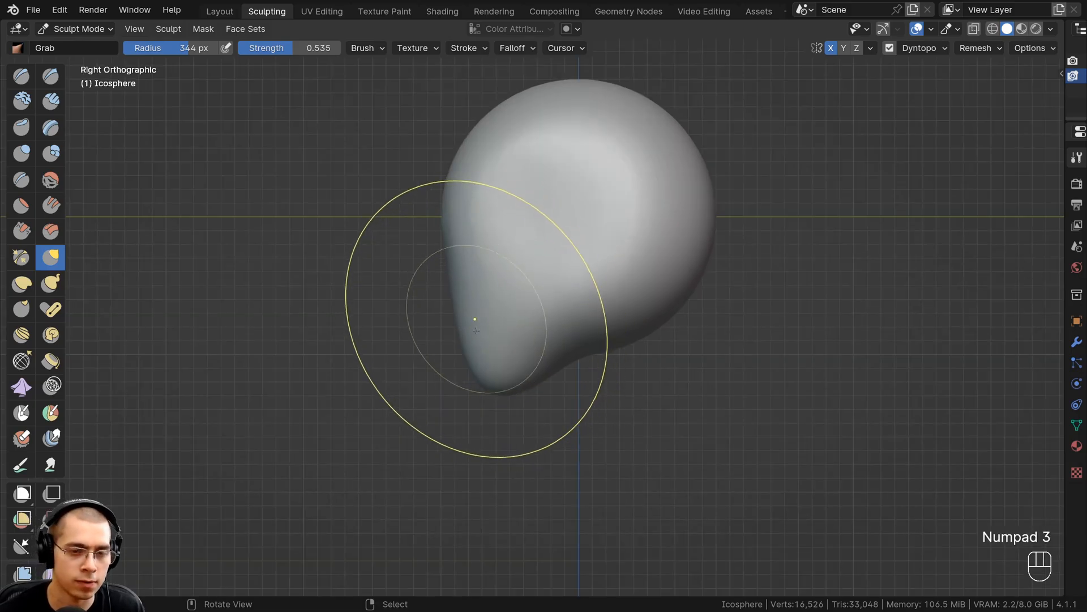
{"action": "left_click_drag", "start_coordinate": [469, 349], "coordinate": [460, 364]}
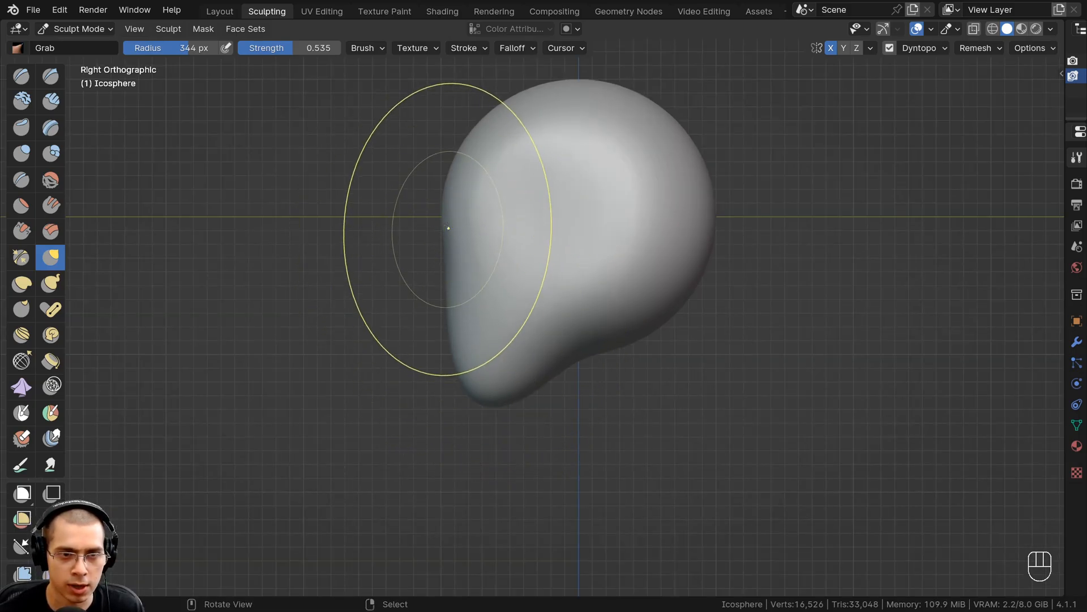
{"action": "left_click_drag", "start_coordinate": [446, 196], "coordinate": [448, 178]}
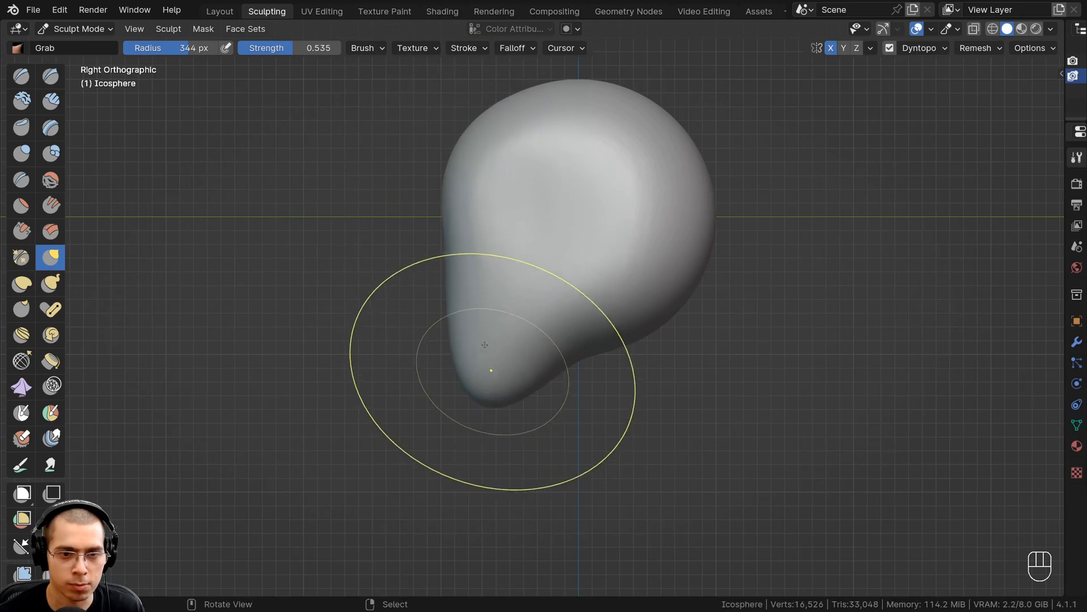
Step: Raise and round the top of the skull in the side profile with the Grab brush
{"action": "scroll", "coordinate": [651, 180], "scroll_direction": "down", "scroll_amount": 1}
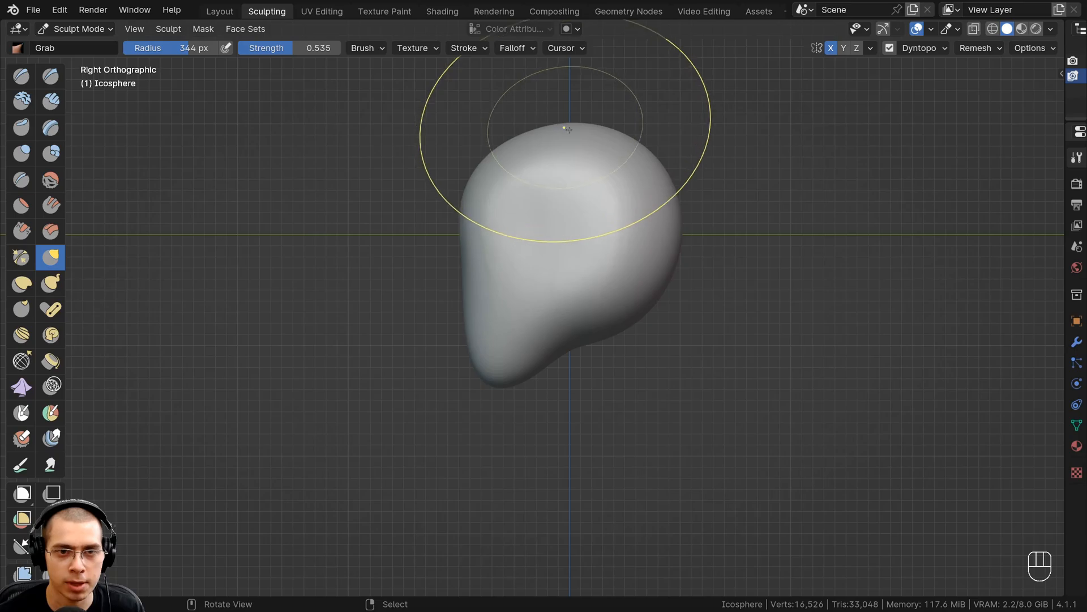
{"action": "middle_click_drag", "start_coordinate": [568, 129], "coordinate": [568, 108], "text": "ctrl"}
{"action": "middle_click_drag", "start_coordinate": [568, 99], "coordinate": [549, 185], "text": "shift"}
{"action": "left_click_drag", "start_coordinate": [551, 129], "coordinate": [551, 119]}
{"action": "middle_click_drag", "start_coordinate": [551, 119], "coordinate": [546, 142], "text": "ctrl"}
{"action": "left_click_drag", "start_coordinate": [542, 167], "coordinate": [535, 161]}
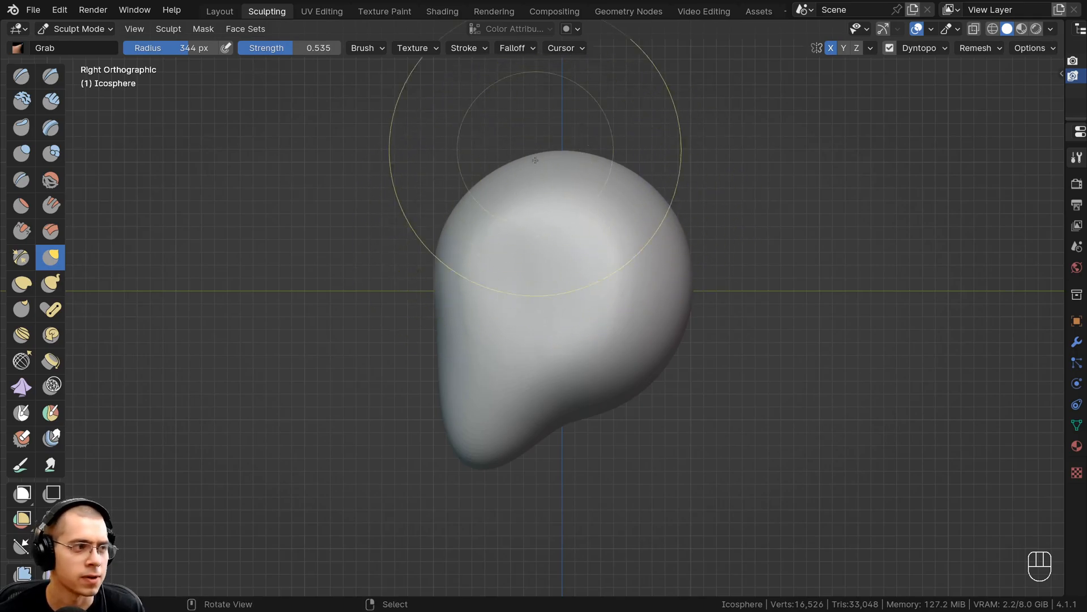
Step: Build up the rear corner of the jaw with vertical Clay Strips strokes at 98 px radius and 0.600 strength
{"action": "mouse_move", "coordinate": [569, 280]}
{"action": "middle_mouse_down", "text": "shift"}
{"action": "mouse_move", "coordinate": [538, 215]}
{"action": "mouse_move", "coordinate": [589, 323]}
{"action": "middle_mouse_up", "text": "shift"}
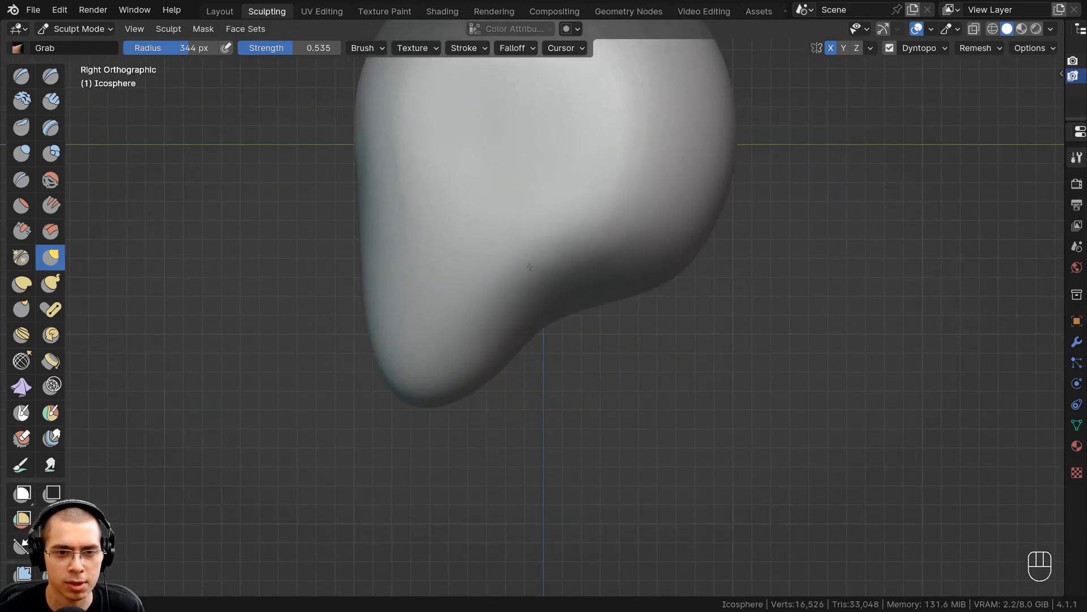
{"action": "mouse_move", "coordinate": [427, 366]}
{"action": "middle_mouse_down", "text": "ctrl"}
{"action": "mouse_move", "coordinate": [425, 264]}
{"action": "mouse_move", "coordinate": [389, 194]}
{"action": "mouse_move", "coordinate": [509, 245]}
{"action": "mouse_move", "coordinate": [498, 253]}
{"action": "middle_mouse_up", "text": "ctrl"}
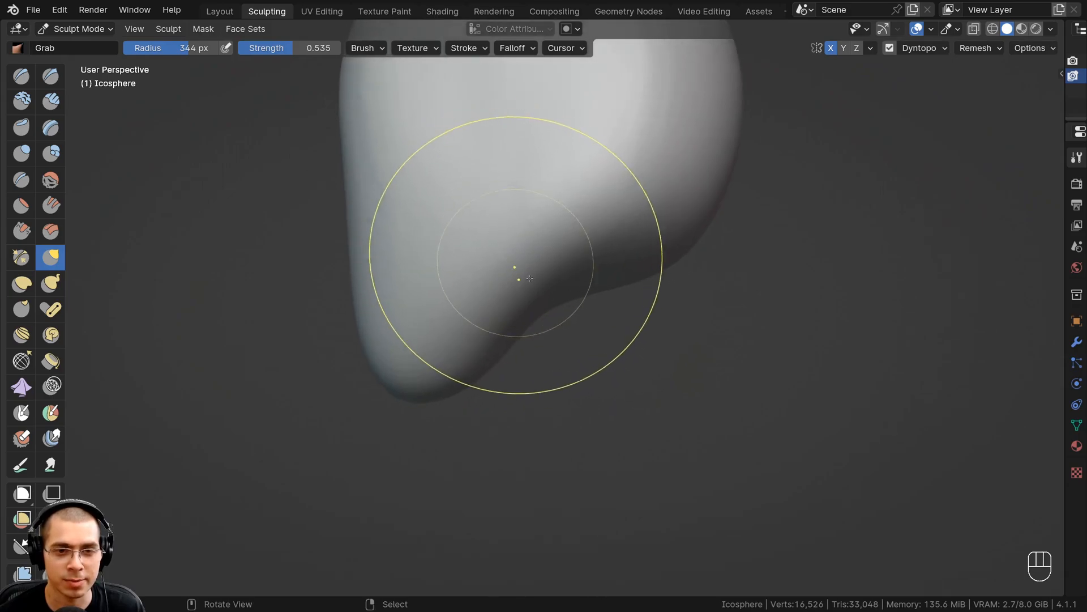
{"action": "left_click", "coordinate": [50, 103]}
{"action": "middle_click_drag", "start_coordinate": [516, 203], "coordinate": [517, 200]}
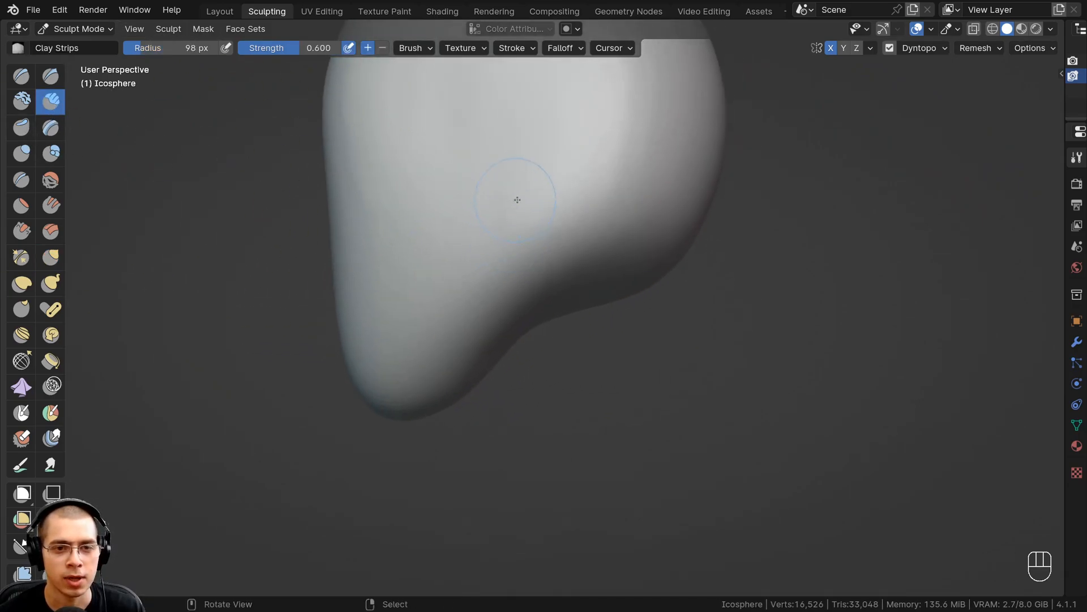
{"action": "left_click_drag", "start_coordinate": [532, 281], "coordinate": [528, 198]}
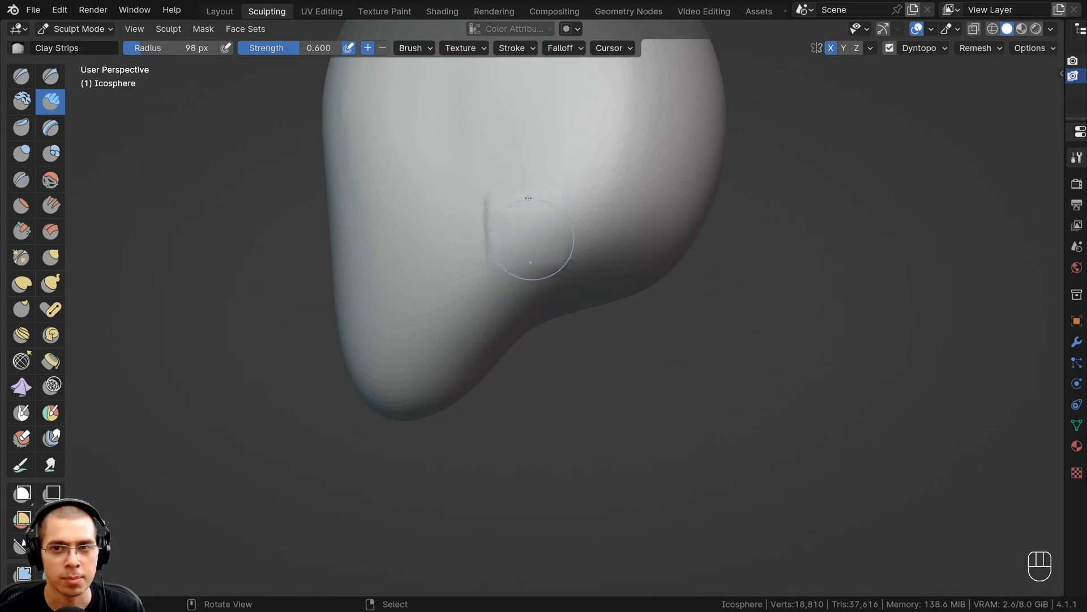
{"action": "left_click", "coordinate": [928, 53]}
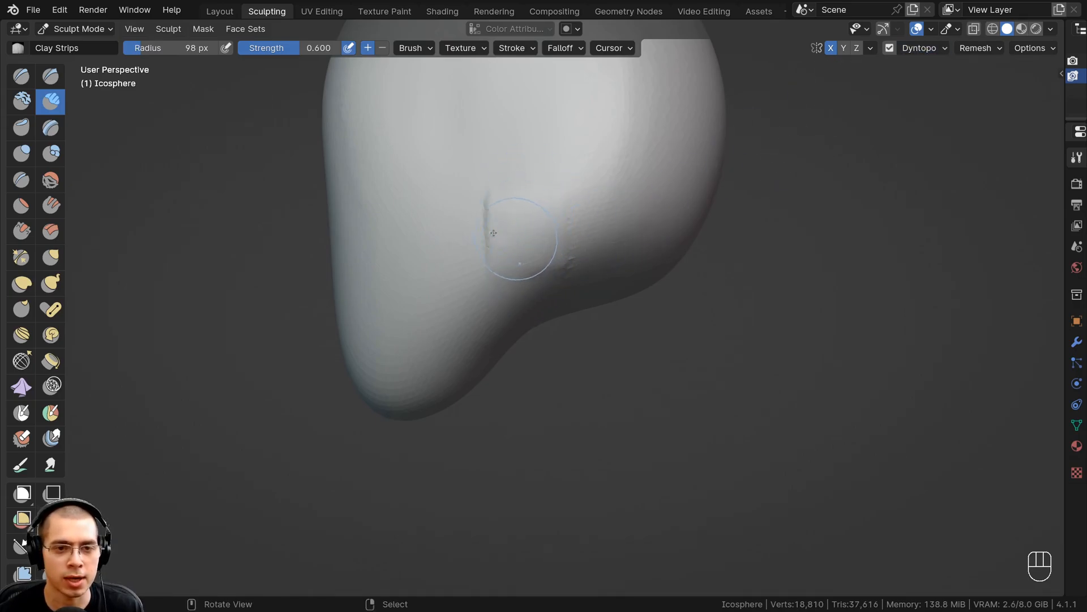
{"action": "middle_click_drag", "start_coordinate": [547, 258], "coordinate": [543, 211], "text": "ctrl"}
{"action": "left_click_drag", "start_coordinate": [542, 211], "coordinate": [532, 283]}
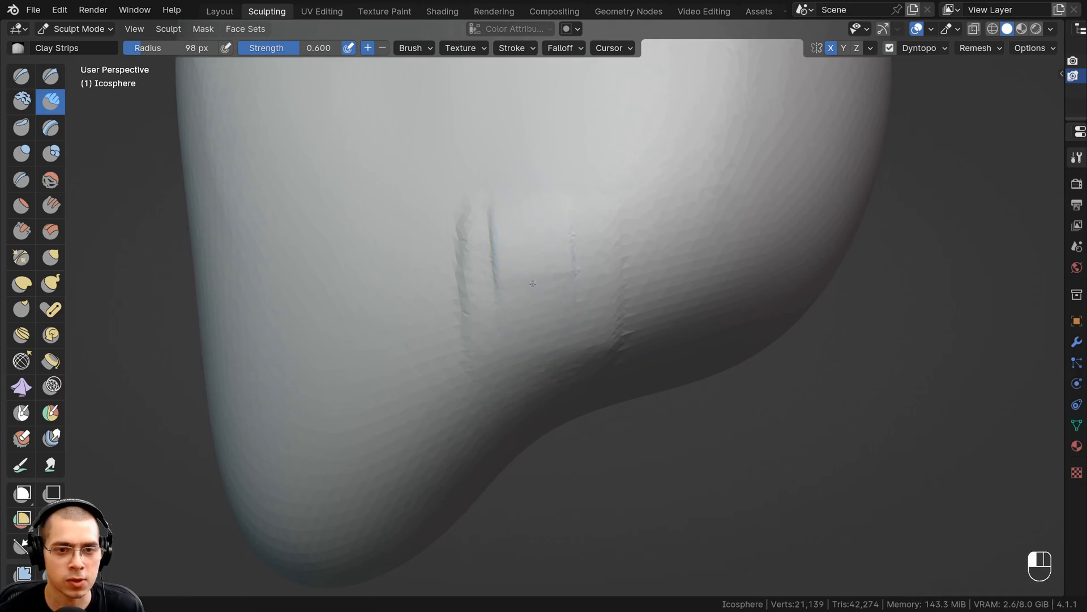
Step: Extend the Clay Strips buildup from the rear jaw corner down along the jawline toward the chin
{"action": "middle_click_drag", "start_coordinate": [487, 247], "coordinate": [470, 210], "text": "ctrl"}
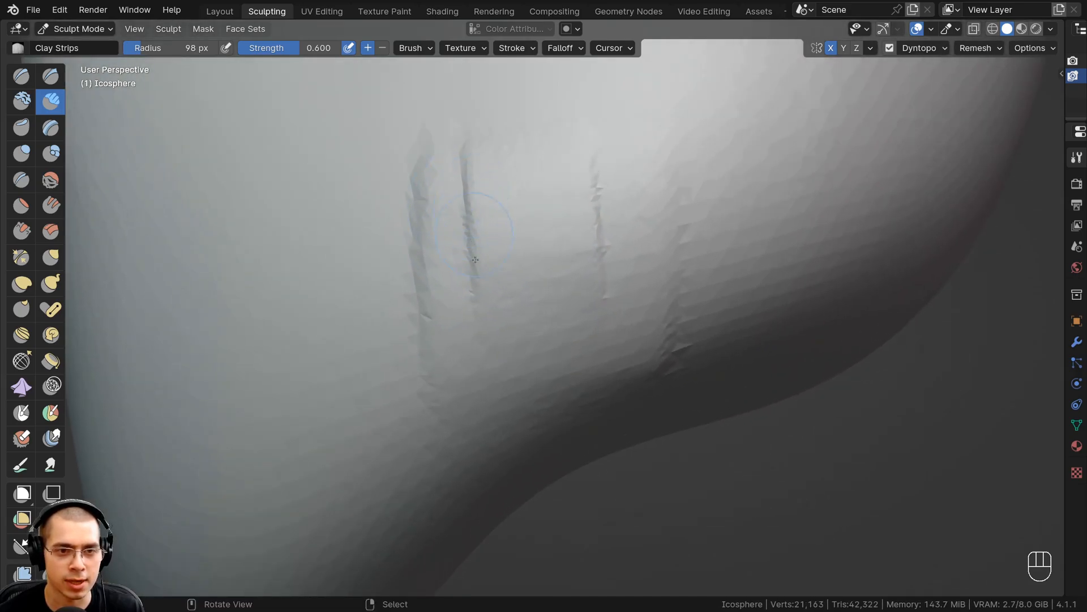
{"action": "key", "text": "shift+c"}
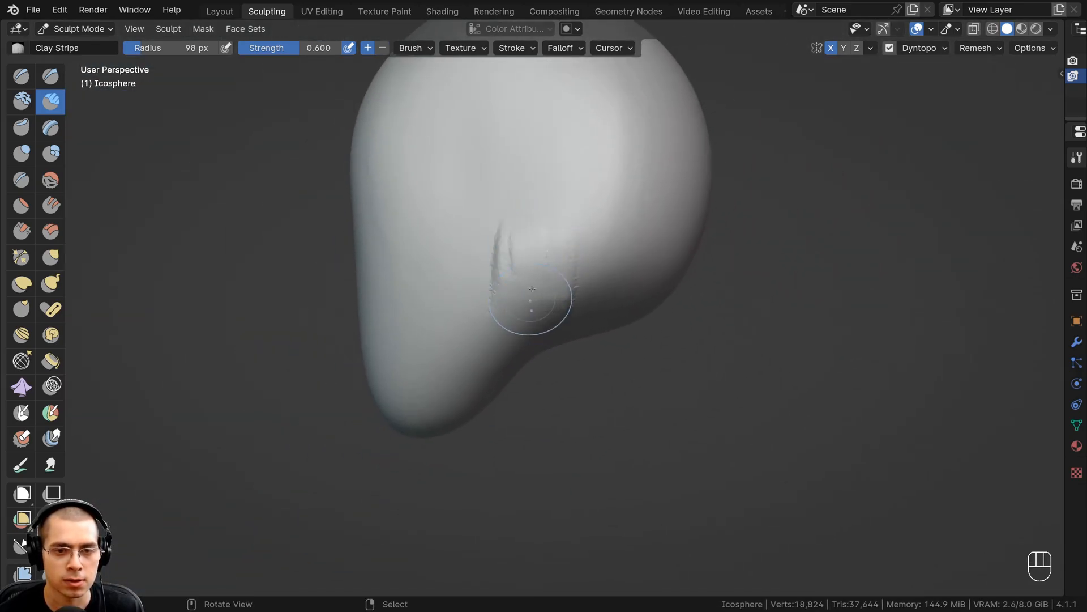
{"action": "left_click_drag", "start_coordinate": [532, 289], "coordinate": [527, 322]}
{"action": "mouse_move", "coordinate": [527, 323]}
{"action": "middle_mouse_down", "text": "ctrl"}
{"action": "mouse_move", "coordinate": [521, 298]}
{"action": "mouse_move", "coordinate": [475, 354]}
{"action": "middle_mouse_up", "text": "ctrl"}
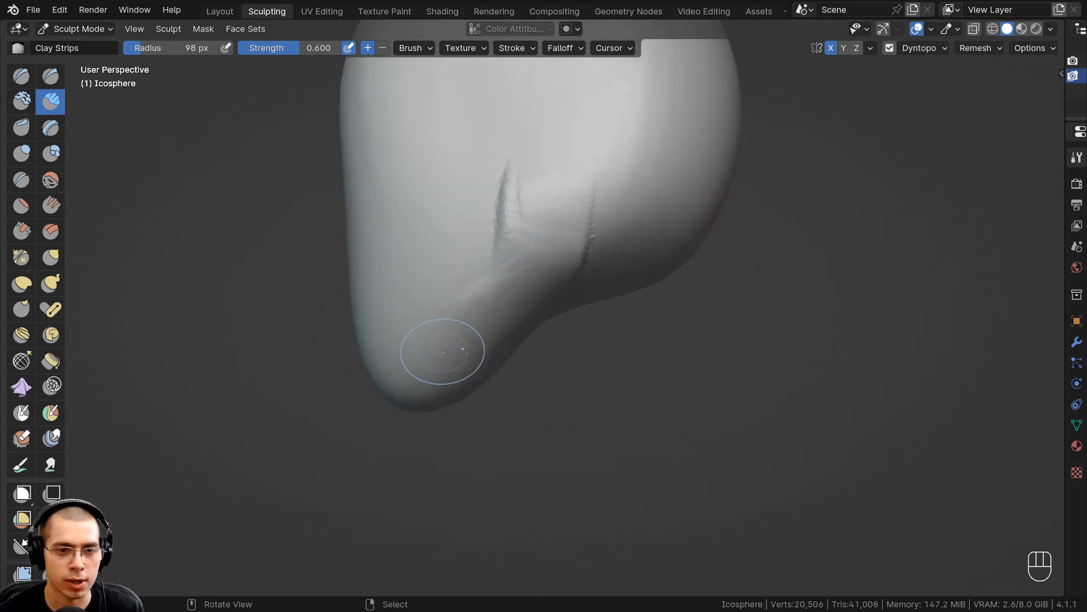
Step: Lower the Clay Strips strength to 0.367 and layer more strokes over the jaw corner
{"action": "left_click_drag", "start_coordinate": [290, 53], "coordinate": [256, 51]}
{"action": "middle_click_drag", "start_coordinate": [541, 279], "coordinate": [449, 331]}
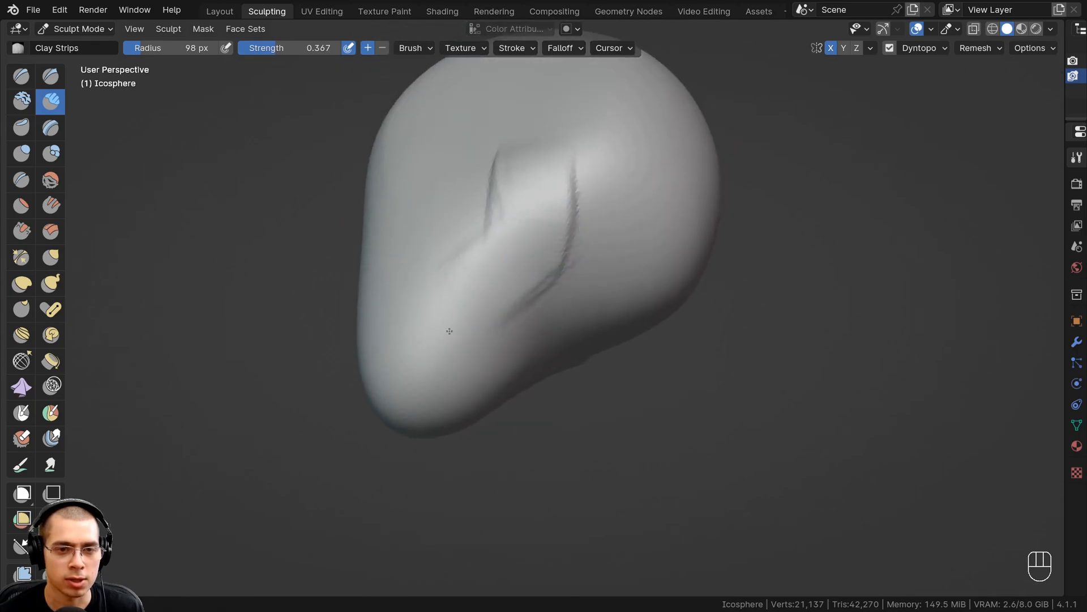
{"action": "left_click_drag", "start_coordinate": [502, 264], "coordinate": [518, 300]}
{"action": "middle_click_drag", "start_coordinate": [527, 252], "coordinate": [525, 233]}
{"action": "left_click_drag", "start_coordinate": [528, 244], "coordinate": [527, 297]}
{"action": "middle_click_drag", "start_coordinate": [511, 232], "coordinate": [526, 245]}
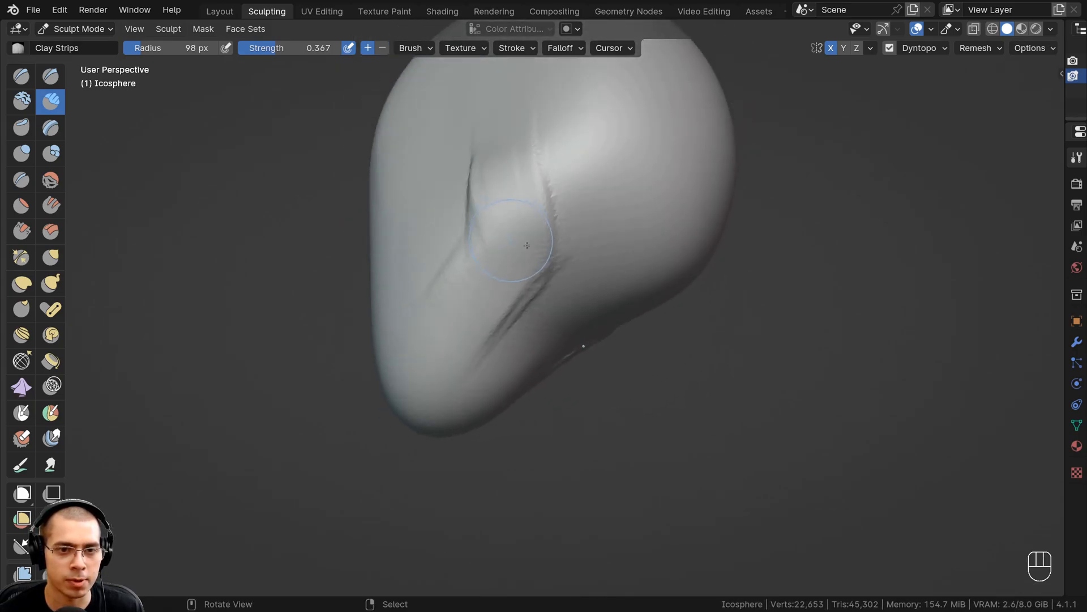
{"action": "scroll", "coordinate": [502, 257], "scroll_direction": "up", "scroll_amount": 3}
{"action": "left_click_drag", "start_coordinate": [518, 182], "coordinate": [498, 272]}
{"action": "middle_click_drag", "start_coordinate": [498, 272], "coordinate": [311, 85]}
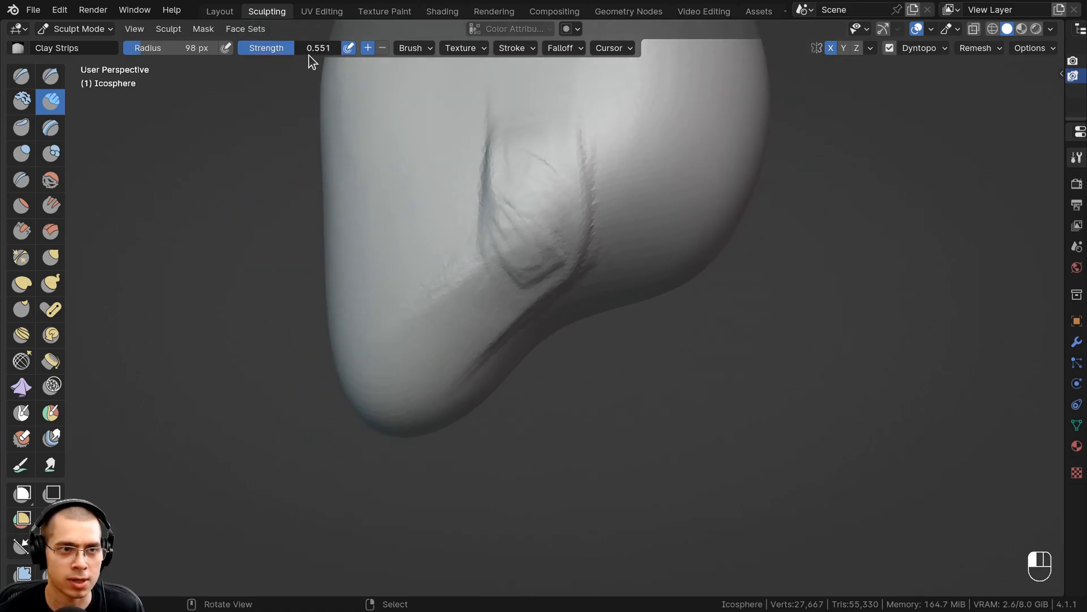
Step: Set Clay Strips to 0.645 strength and 58 px radius, and lay short strokes along the jaw from its rear corner to the chin
{"action": "left_click_drag", "start_coordinate": [309, 56], "coordinate": [318, 56]}
{"action": "key", "text": "ctrl+z"}
{"action": "middle_click_drag", "start_coordinate": [532, 232], "coordinate": [530, 182]}
{"action": "scroll", "coordinate": [533, 209], "scroll_direction": "up", "scroll_amount": 1}
{"action": "key", "text": "f"}
{"action": "left_click", "coordinate": [513, 208]}
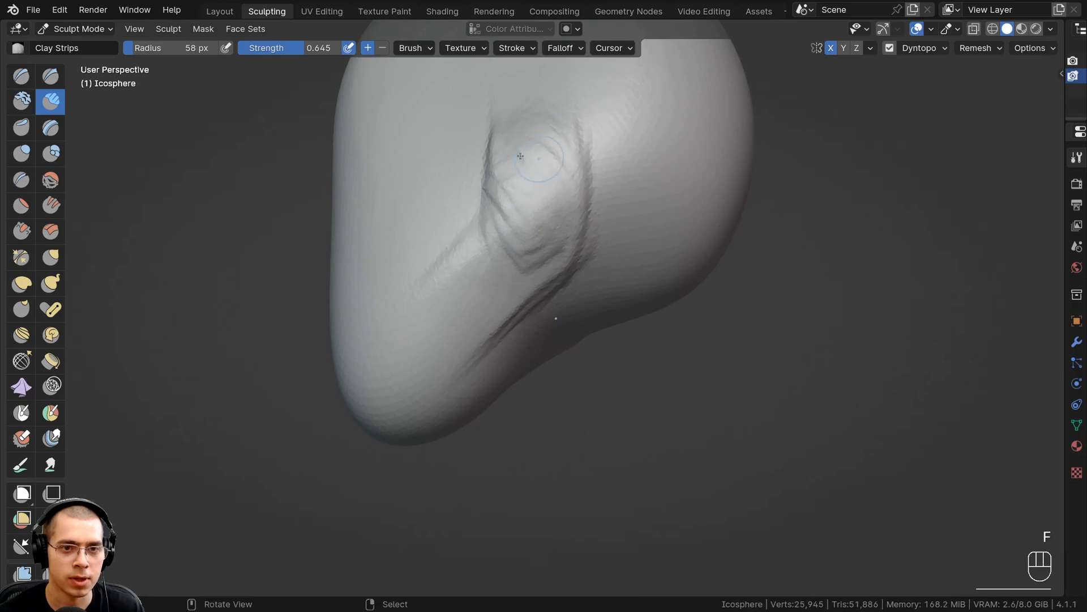
{"action": "mouse_move", "coordinate": [521, 156]}
{"action": "left_mouse_down"}
{"action": "mouse_move", "coordinate": [495, 300]}
{"action": "mouse_move", "coordinate": [473, 333]}
{"action": "mouse_move", "coordinate": [412, 359]}
{"action": "left_mouse_up"}
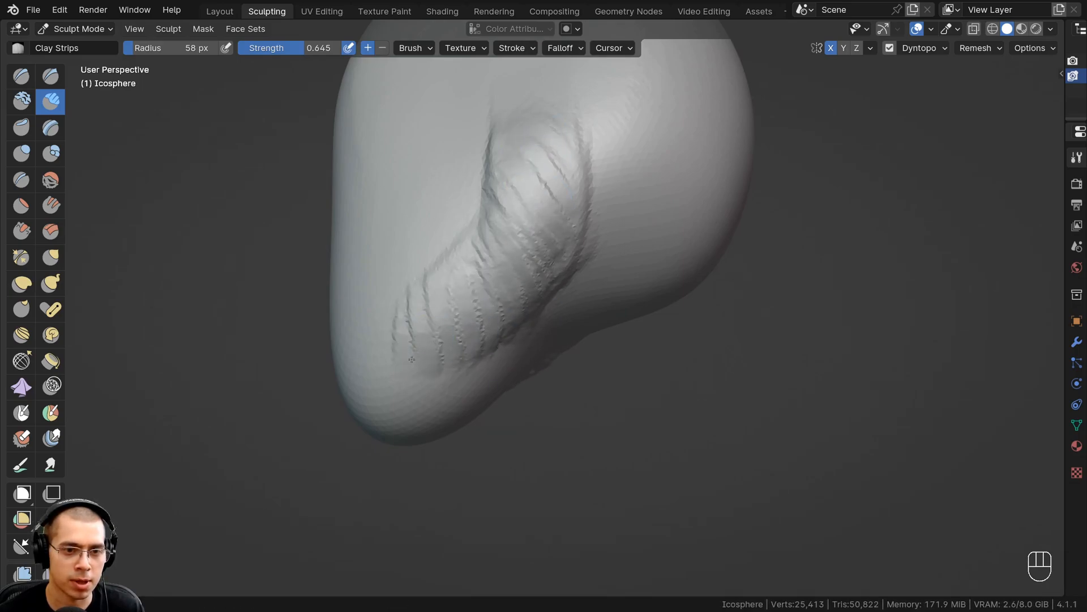
Step: Add Clay Strips strokes along the jawline and its underside from the opposite side of the head
{"action": "mouse_move", "coordinate": [412, 359]}
{"action": "middle_mouse_down"}
{"action": "mouse_move", "coordinate": [553, 335]}
{"action": "mouse_move", "coordinate": [500, 336]}
{"action": "mouse_move", "coordinate": [485, 254]}
{"action": "middle_mouse_up"}
{"action": "mouse_move", "coordinate": [486, 317]}
{"action": "middle_mouse_down"}
{"action": "mouse_move", "coordinate": [485, 300]}
{"action": "mouse_move", "coordinate": [575, 330]}
{"action": "middle_mouse_up"}
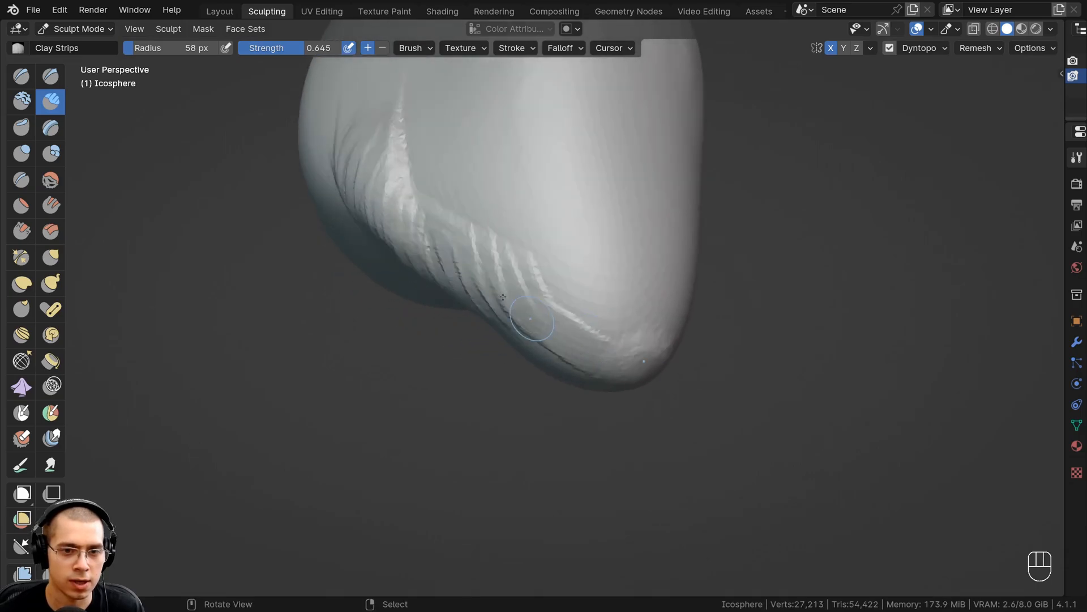
{"action": "mouse_move", "coordinate": [428, 263]}
{"action": "middle_mouse_down"}
{"action": "mouse_move", "coordinate": [504, 291]}
{"action": "mouse_move", "coordinate": [510, 252]}
{"action": "middle_mouse_up"}
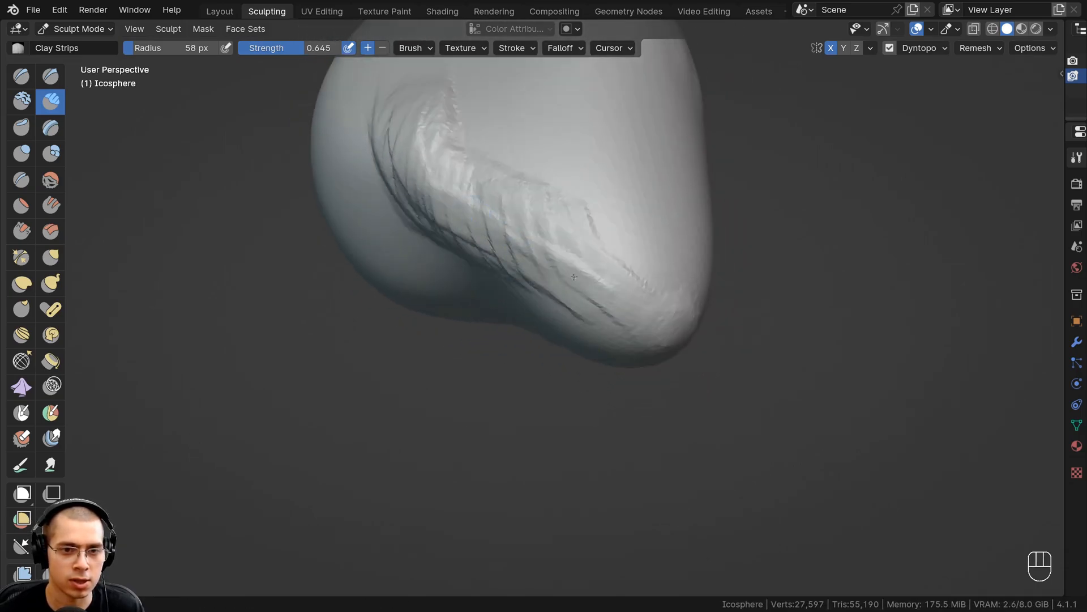
{"action": "left_click_drag", "start_coordinate": [574, 277], "coordinate": [503, 230]}
{"action": "mouse_move", "coordinate": [478, 248]}
{"action": "middle_mouse_down"}
{"action": "mouse_move", "coordinate": [510, 227]}
{"action": "mouse_move", "coordinate": [525, 196]}
{"action": "middle_mouse_up"}
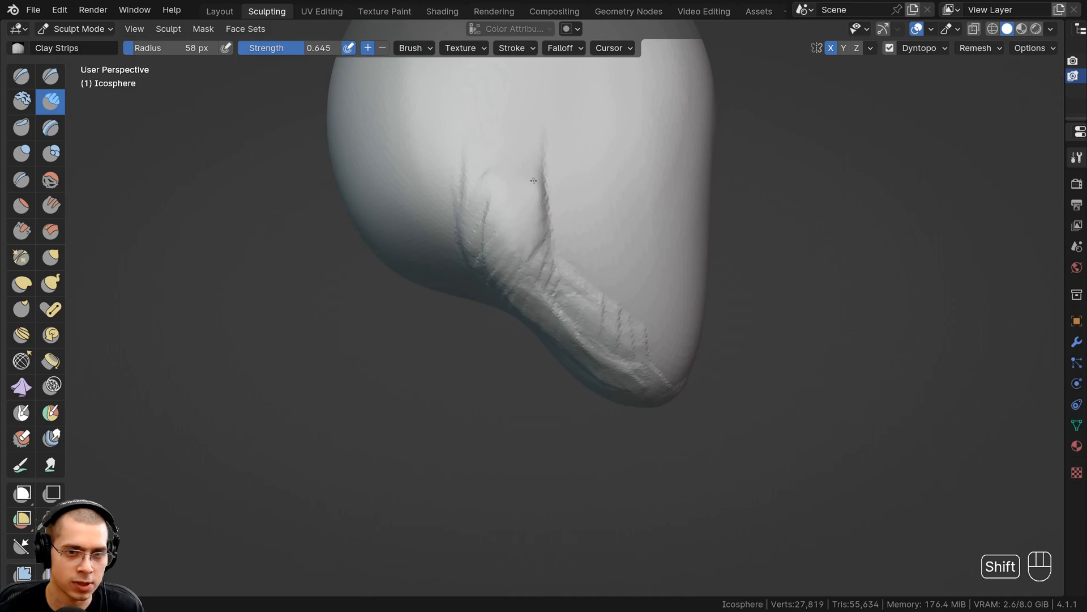
Step: Smooth the rough strips along the jawline and rear jaw corner into the cheek
{"action": "left_click_drag", "start_coordinate": [534, 180], "coordinate": [504, 141], "text": "shift"}
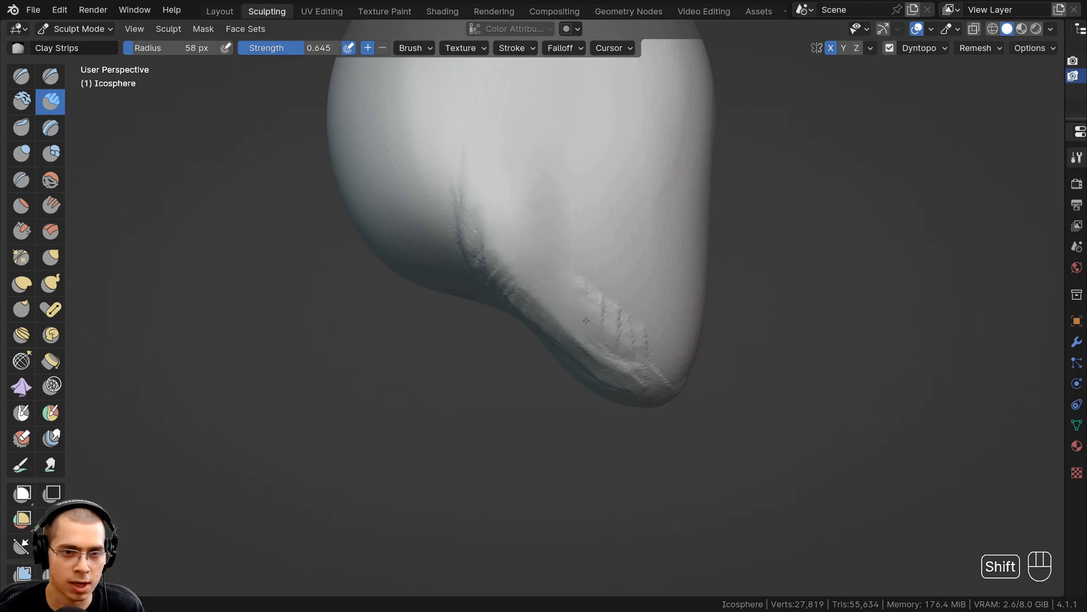
{"action": "left_click_drag", "start_coordinate": [516, 267], "coordinate": [475, 238], "text": "shift"}
{"action": "mouse_move", "coordinate": [453, 306]}
{"action": "middle_mouse_down"}
{"action": "mouse_move", "coordinate": [487, 288]}
{"action": "mouse_move", "coordinate": [447, 286]}
{"action": "middle_mouse_up"}
Step: Carve inverted vertical Clay Strips strokes behind the rear jaw corner to separate the jaw from the back of the skull
{"action": "left_click_drag", "start_coordinate": [470, 178], "coordinate": [448, 255], "text": "ctrl"}
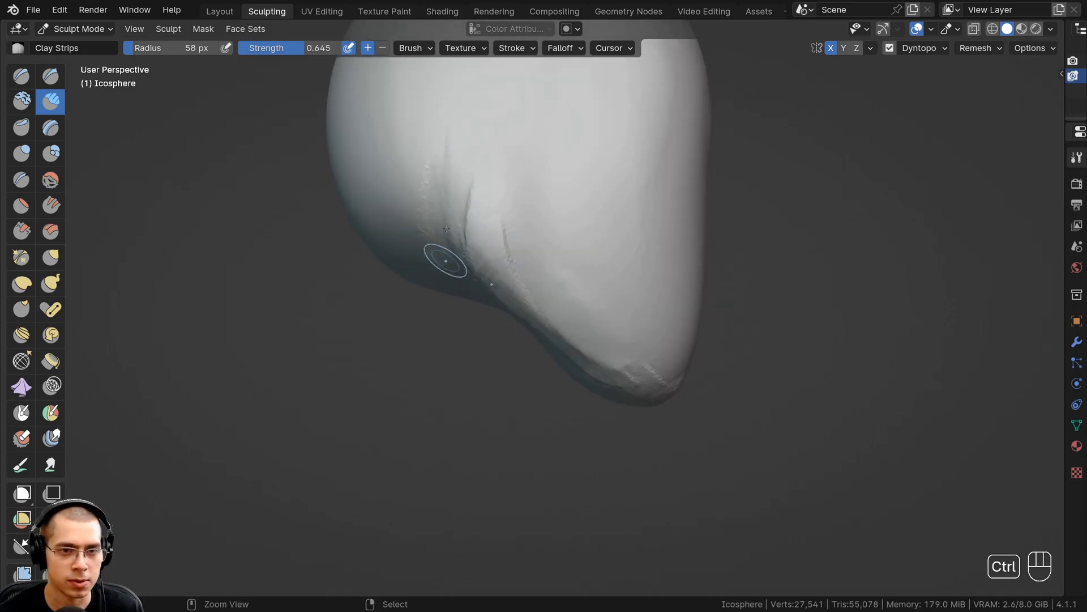
{"action": "middle_click_drag", "start_coordinate": [470, 214], "coordinate": [244, 208]}
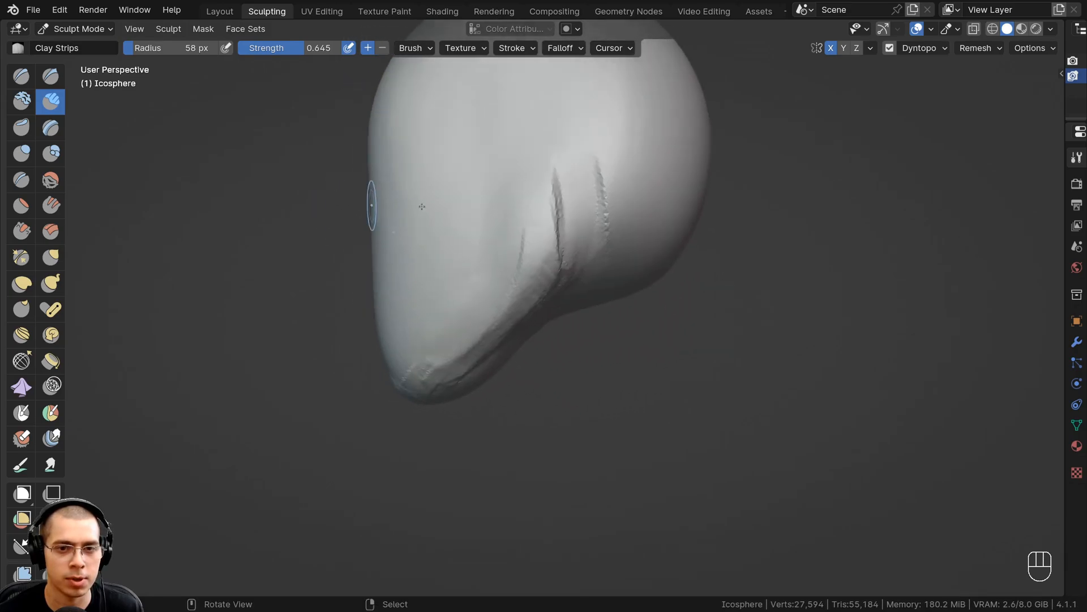
{"action": "middle_click_drag", "start_coordinate": [513, 219], "coordinate": [510, 255], "text": "shift"}
{"action": "middle_click_drag", "start_coordinate": [543, 208], "coordinate": [572, 197]}
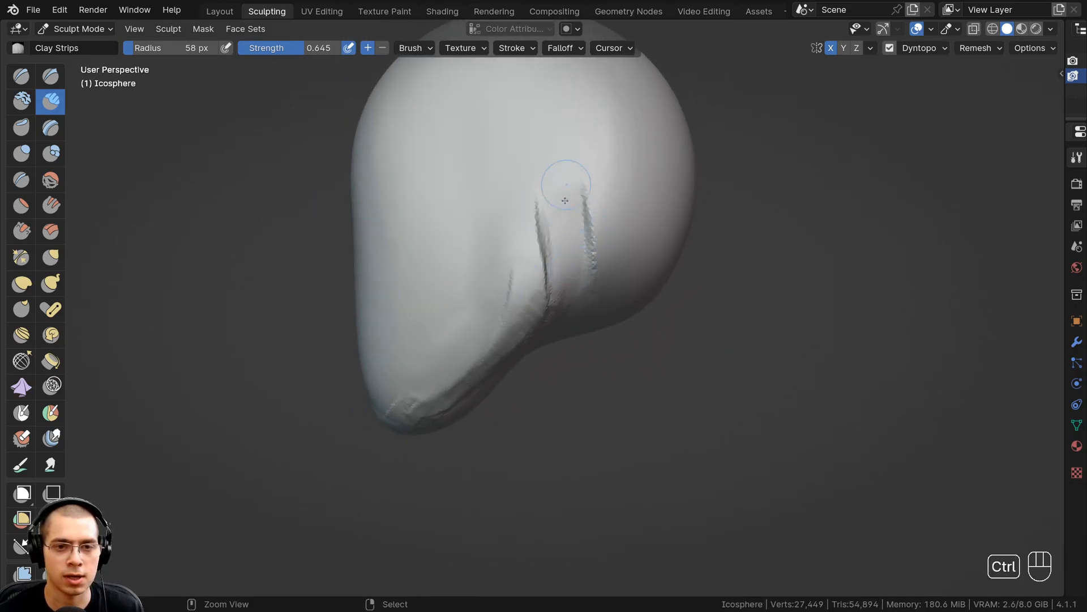
{"action": "middle_click_drag", "start_coordinate": [550, 338], "coordinate": [529, 216]}
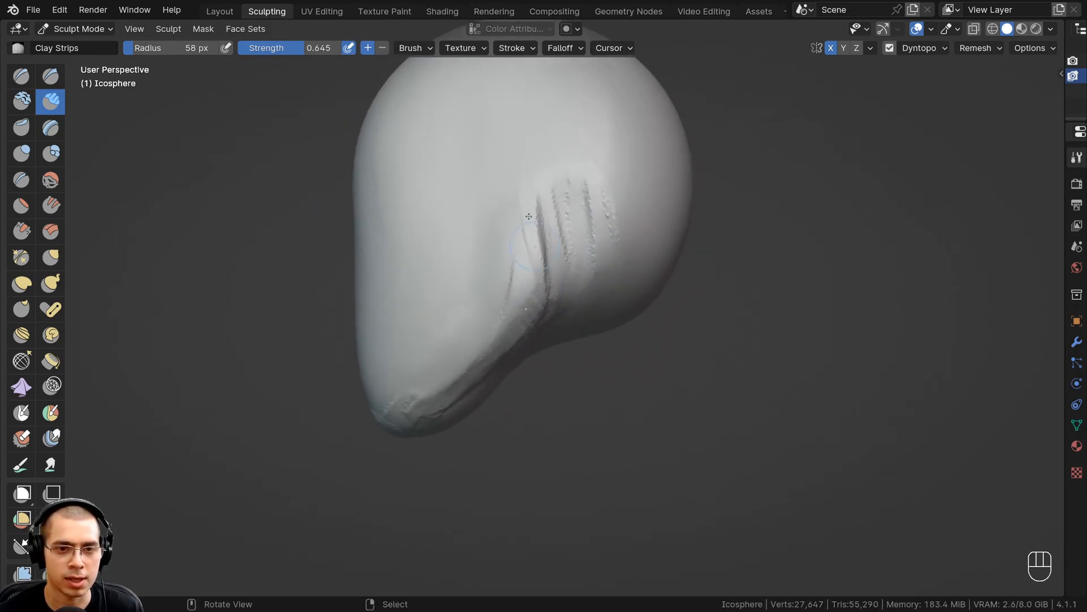
Step: Reshape the rear jaw corner and the middle of the jawline from the side with Grab at 344 px radius and 0.535 strength
{"action": "middle_click_drag", "start_coordinate": [436, 376], "coordinate": [425, 374]}
{"action": "middle_click_drag", "start_coordinate": [503, 349], "coordinate": [488, 317], "text": "shift"}
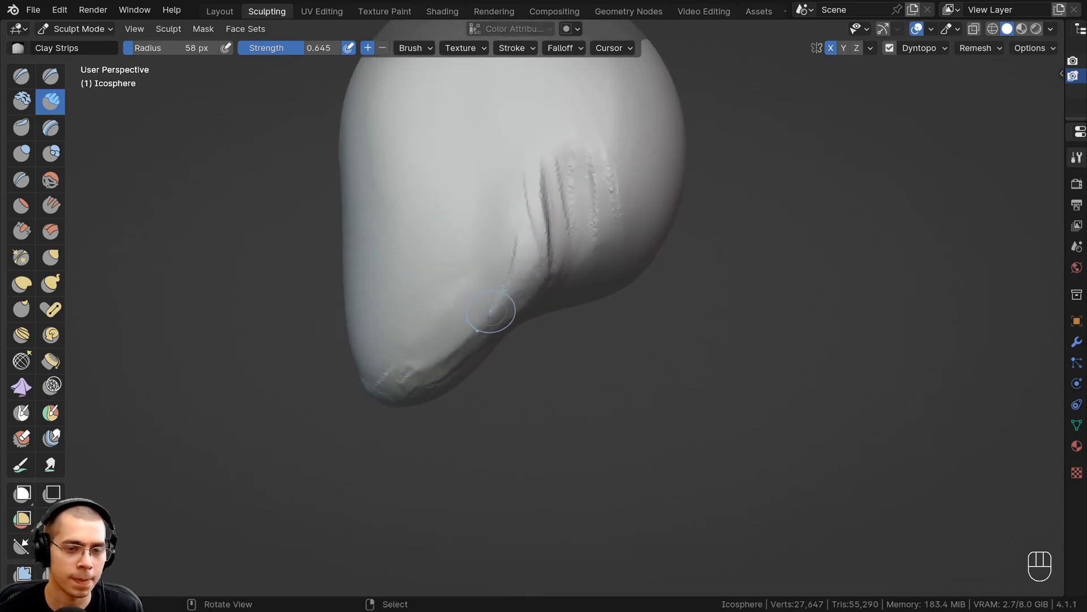
{"action": "key", "text": "g"}
{"action": "scroll", "coordinate": [510, 277], "scroll_direction": "up", "scroll_amount": 2}
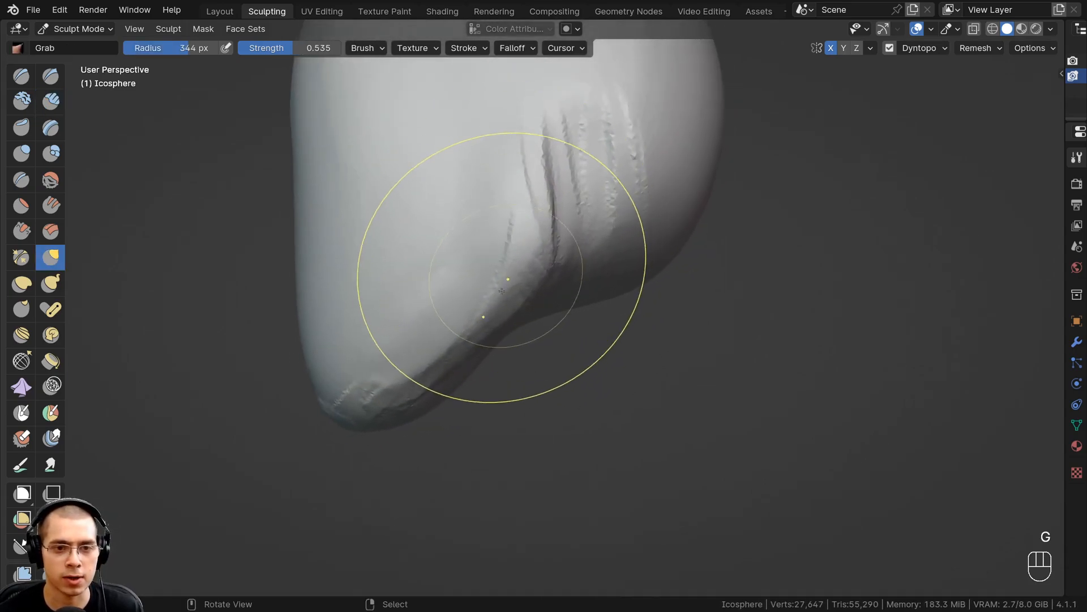
{"action": "left_click_drag", "start_coordinate": [517, 308], "coordinate": [512, 317]}
{"action": "middle_click_drag", "start_coordinate": [512, 308], "coordinate": [512, 340], "text": "ctrl"}
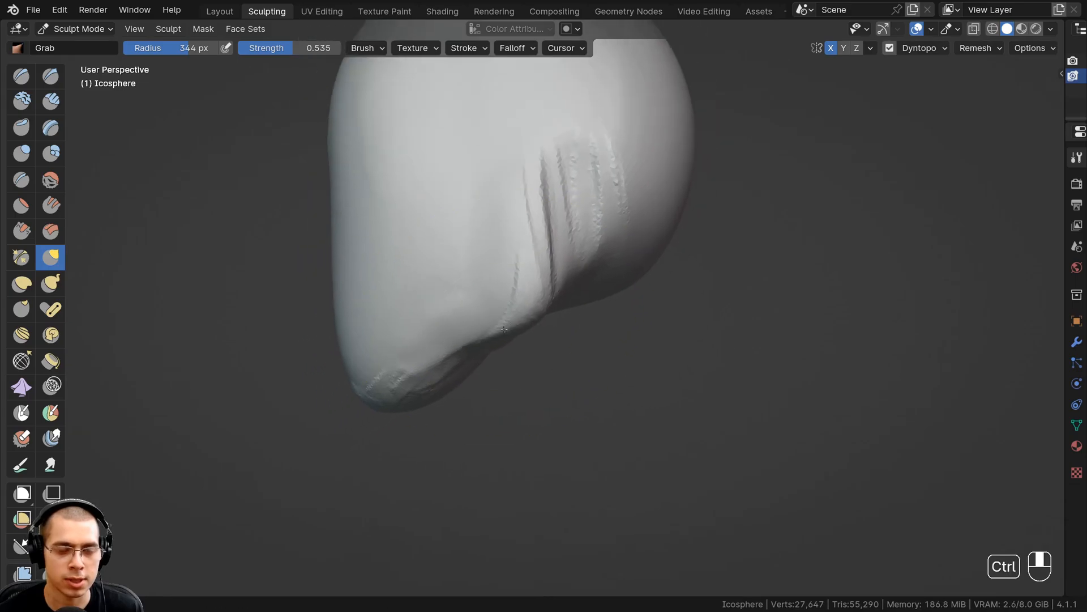
{"action": "middle_click_drag", "start_coordinate": [455, 321], "coordinate": [466, 287], "text": "shift"}
{"action": "left_click_drag", "start_coordinate": [467, 288], "coordinate": [480, 270]}
{"action": "left_click_drag", "start_coordinate": [558, 161], "coordinate": [541, 169]}
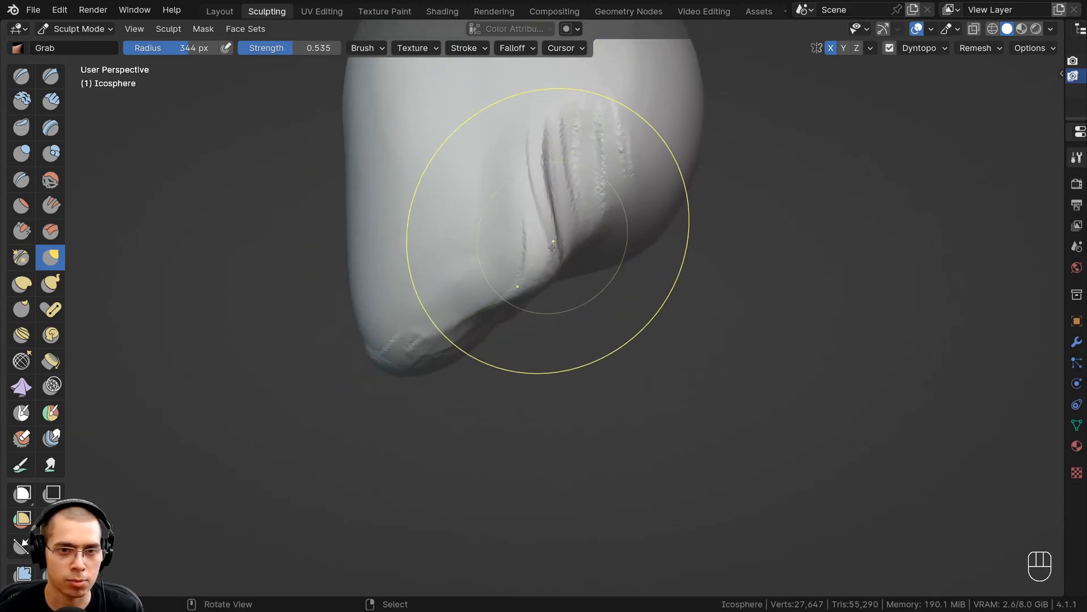
Step: Pull the rear jaw corners inward with Grab in a front-facing view to narrow the lower face
{"action": "mouse_move", "coordinate": [494, 274]}
{"action": "middle_mouse_down"}
{"action": "mouse_move", "coordinate": [482, 274]}
{"action": "mouse_move", "coordinate": [544, 321]}
{"action": "middle_mouse_up"}
{"action": "scroll", "coordinate": [322, 372], "scroll_direction": "up", "scroll_amount": 2}
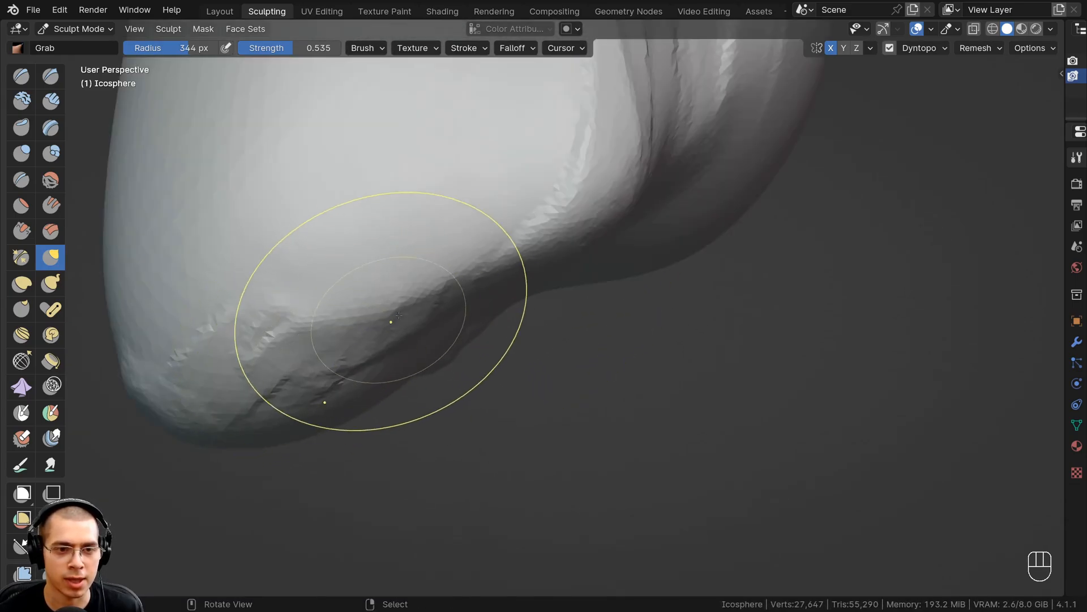
{"action": "scroll", "coordinate": [461, 301], "scroll_direction": "down", "scroll_amount": 3}
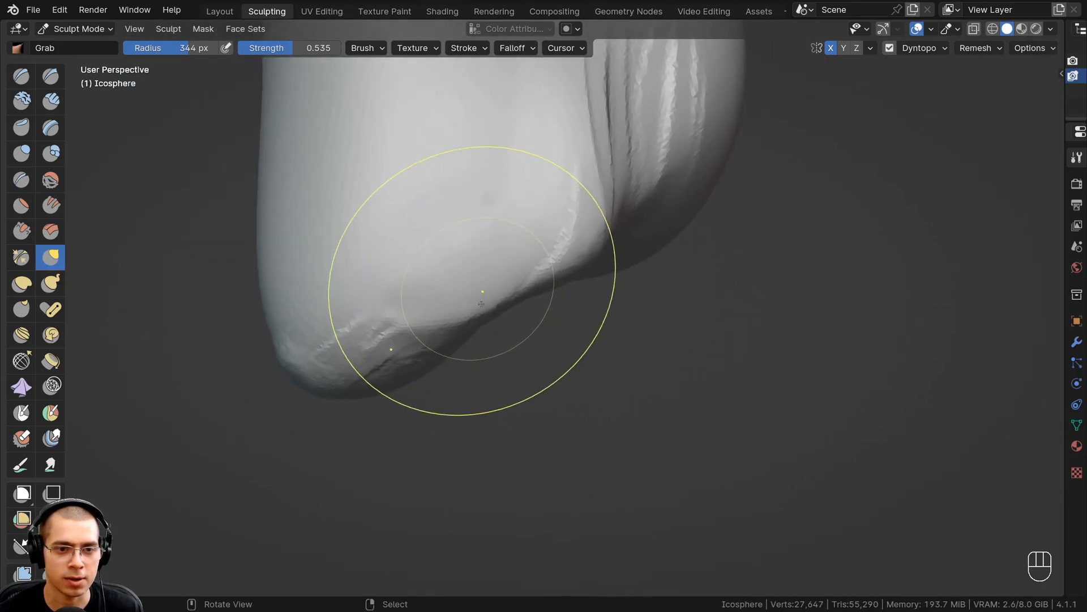
{"action": "mouse_move", "coordinate": [529, 288]}
{"action": "middle_mouse_down", "text": "ctrl"}
{"action": "mouse_move", "coordinate": [540, 362]}
{"action": "mouse_move", "coordinate": [640, 388]}
{"action": "mouse_move", "coordinate": [714, 378]}
{"action": "middle_mouse_up", "text": "ctrl"}
{"action": "middle_click_drag", "start_coordinate": [483, 293], "coordinate": [419, 218], "text": "ctrl"}
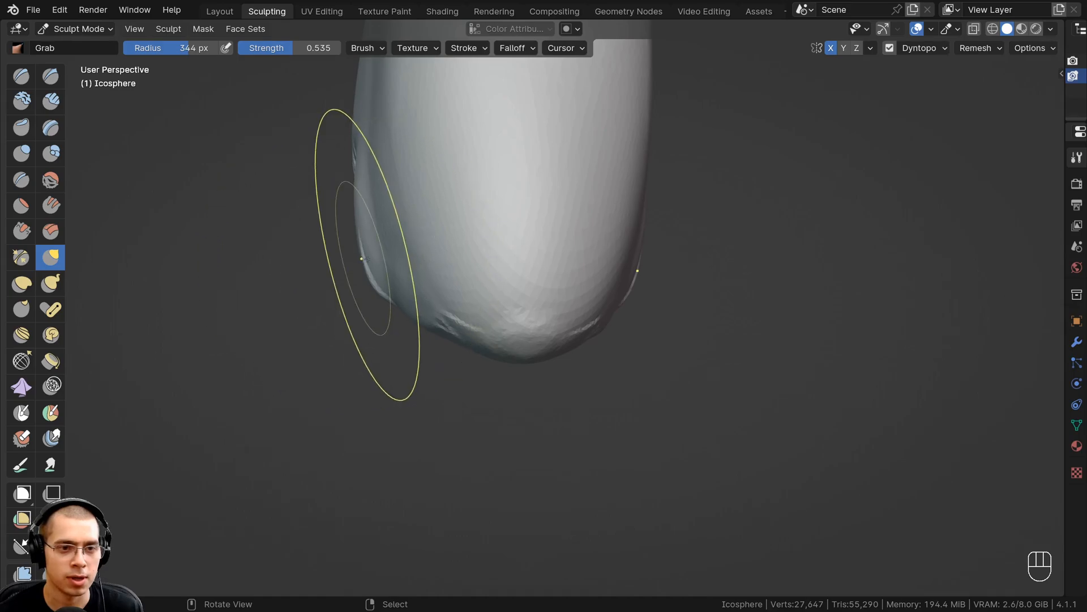
{"action": "left_click_drag", "start_coordinate": [366, 259], "coordinate": [393, 234]}
{"action": "left_click_drag", "start_coordinate": [357, 244], "coordinate": [391, 237]}
Step: Examine the head's overall proportions and jaw width from the front and sides
{"action": "mouse_move", "coordinate": [397, 227]}
{"action": "middle_mouse_down", "text": "ctrl"}
{"action": "mouse_move", "coordinate": [478, 291]}
{"action": "mouse_move", "coordinate": [422, 300]}
{"action": "middle_mouse_up", "text": "ctrl"}
{"action": "mouse_move", "coordinate": [421, 300]}
{"action": "middle_mouse_down", "text": "shift"}
{"action": "mouse_move", "coordinate": [450, 325]}
{"action": "mouse_move", "coordinate": [370, 320]}
{"action": "middle_mouse_up", "text": "shift"}
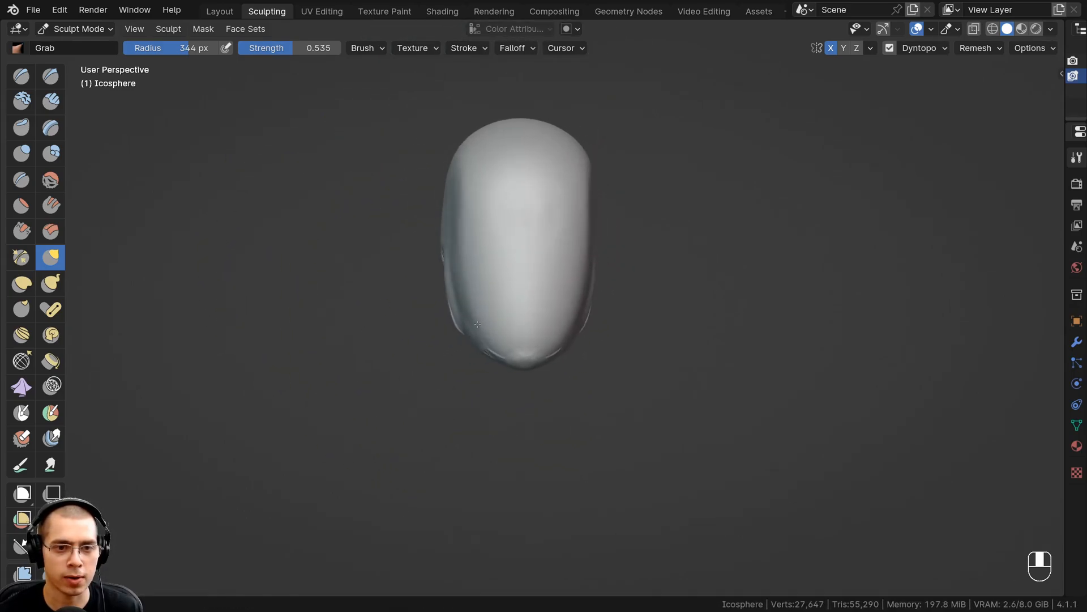
{"action": "middle_click_drag", "start_coordinate": [478, 324], "coordinate": [489, 324]}
{"action": "mouse_move", "coordinate": [488, 324]}
{"action": "middle_mouse_down", "text": "ctrl"}
{"action": "mouse_move", "coordinate": [487, 282]}
{"action": "mouse_move", "coordinate": [487, 330]}
{"action": "middle_mouse_up", "text": "ctrl"}
{"action": "middle_click_drag", "start_coordinate": [487, 330], "coordinate": [451, 341]}
{"action": "mouse_move", "coordinate": [451, 341]}
{"action": "middle_mouse_down", "text": "ctrl"}
{"action": "mouse_move", "coordinate": [447, 298]}
{"action": "mouse_move", "coordinate": [464, 300]}
{"action": "mouse_move", "coordinate": [422, 299]}
{"action": "mouse_move", "coordinate": [405, 278]}
{"action": "middle_mouse_up", "text": "ctrl"}
{"action": "middle_click_drag", "start_coordinate": [405, 278], "coordinate": [406, 238], "text": "ctrl"}
{"action": "middle_click_drag", "start_coordinate": [491, 255], "coordinate": [595, 348]}
{"action": "middle_click_drag", "start_coordinate": [596, 348], "coordinate": [546, 317]}
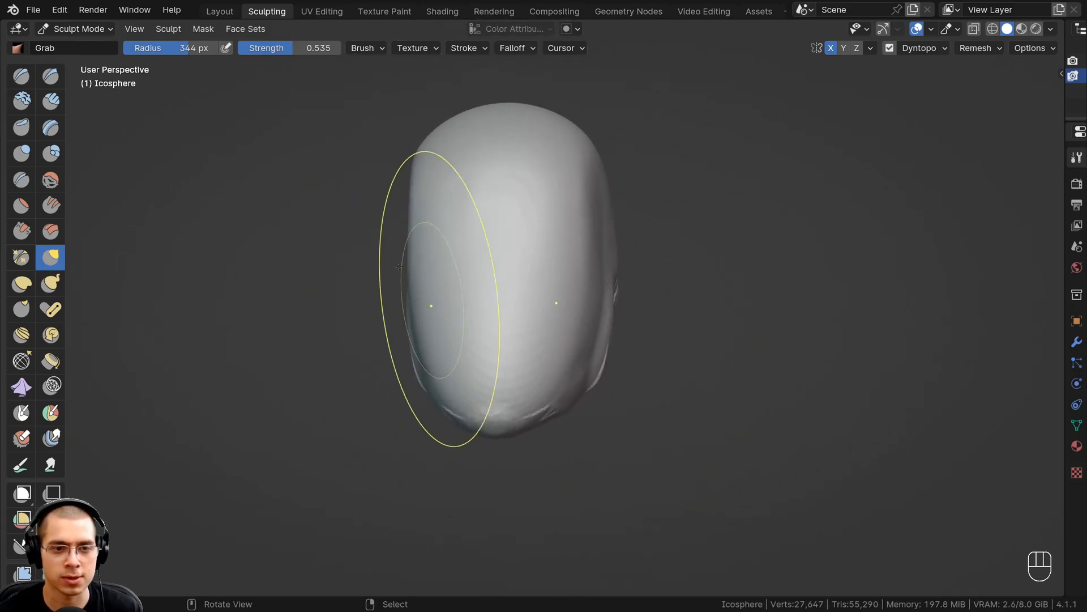
Step: Fill the side of the face from cheek to jawline with diagonal Clay Strips strokes and smooth them into the surface
{"action": "left_click", "coordinate": [49, 105]}
{"action": "mouse_move", "coordinate": [218, 139]}
{"action": "middle_mouse_down"}
{"action": "mouse_move", "coordinate": [474, 291]}
{"action": "mouse_move", "coordinate": [522, 235]}
{"action": "mouse_move", "coordinate": [538, 289]}
{"action": "mouse_move", "coordinate": [519, 231]}
{"action": "middle_mouse_up"}
{"action": "left_click_drag", "start_coordinate": [519, 221], "coordinate": [558, 297]}
{"action": "mouse_move", "coordinate": [544, 272]}
{"action": "middle_mouse_down", "text": "ctrl"}
{"action": "mouse_move", "coordinate": [537, 301]}
{"action": "mouse_move", "coordinate": [535, 286]}
{"action": "middle_mouse_up", "text": "ctrl"}
{"action": "left_click_drag", "start_coordinate": [507, 229], "coordinate": [543, 310]}
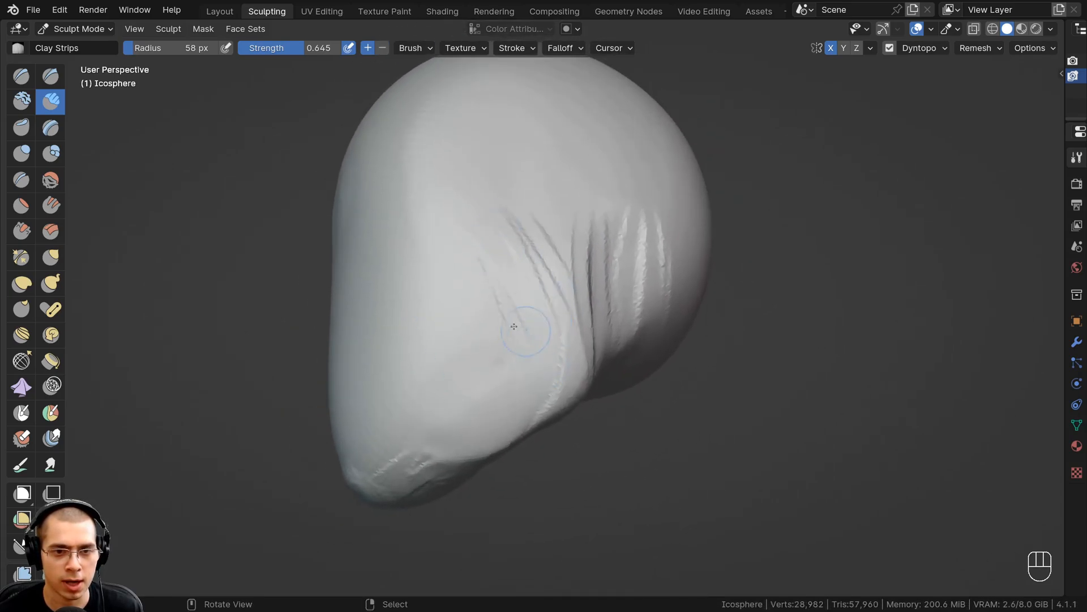
{"action": "middle_click_drag", "start_coordinate": [513, 326], "coordinate": [511, 231], "text": "ctrl"}
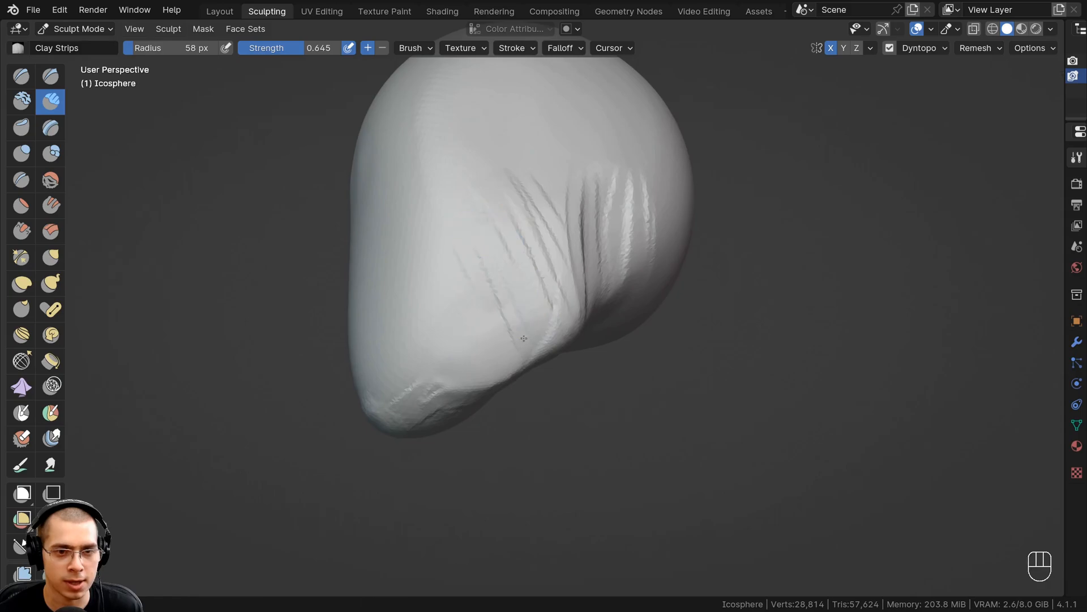
{"action": "left_click_drag", "start_coordinate": [449, 249], "coordinate": [485, 358]}
{"action": "left_click_drag", "start_coordinate": [578, 266], "coordinate": [557, 216], "text": "shift"}
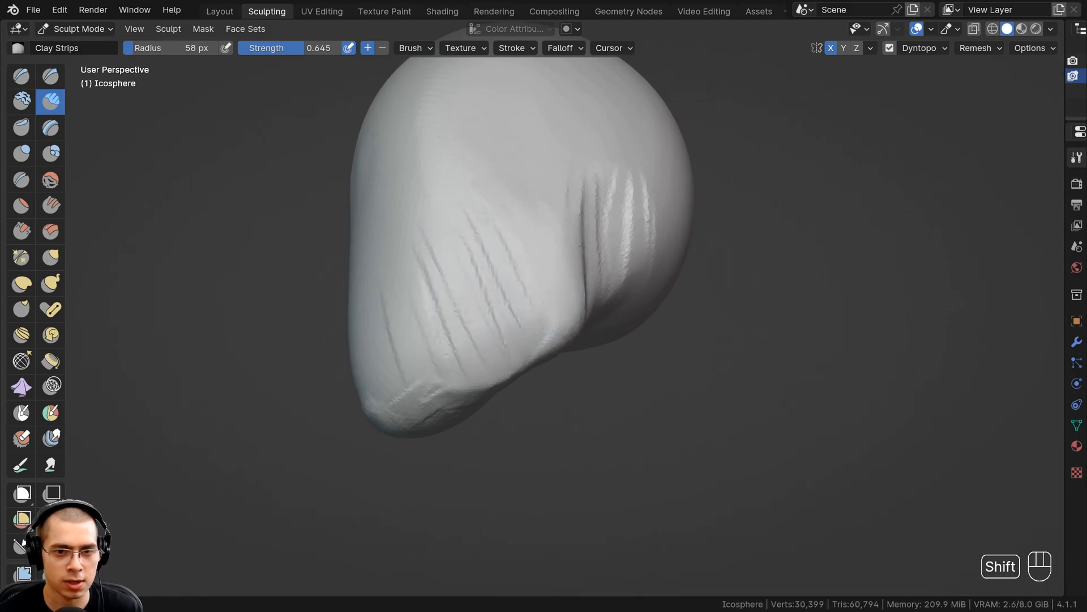
Step: Block in both eye sockets on the front of the face with inverted vertical Clay Strips strokes
{"action": "middle_click_drag", "start_coordinate": [340, 226], "coordinate": [497, 262]}
{"action": "scroll", "coordinate": [468, 247], "scroll_direction": "up", "scroll_amount": 1}
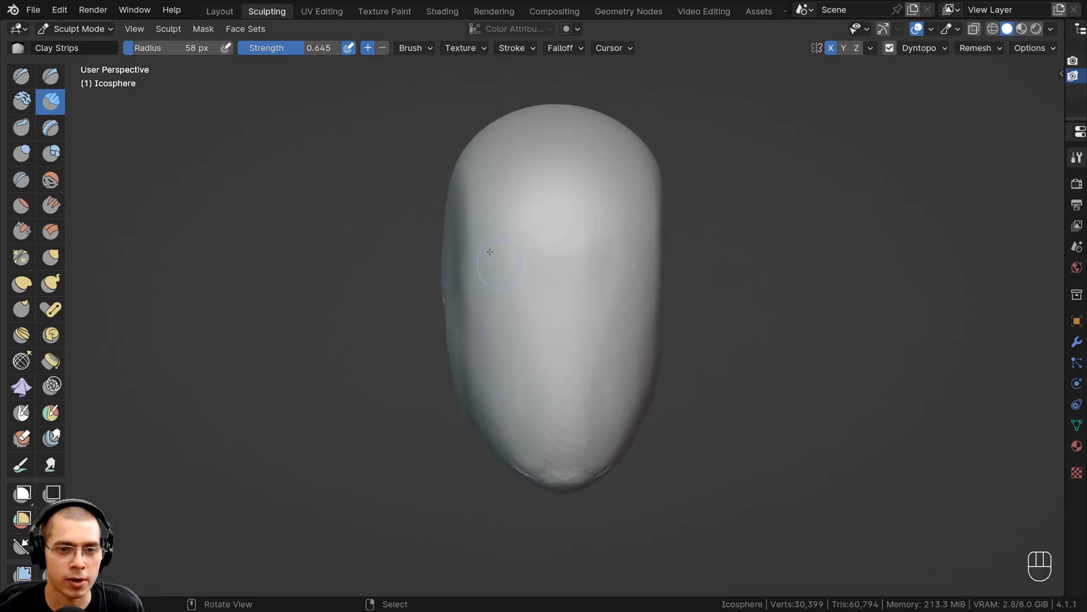
{"action": "scroll", "coordinate": [500, 260], "scroll_direction": "up", "scroll_amount": 3}
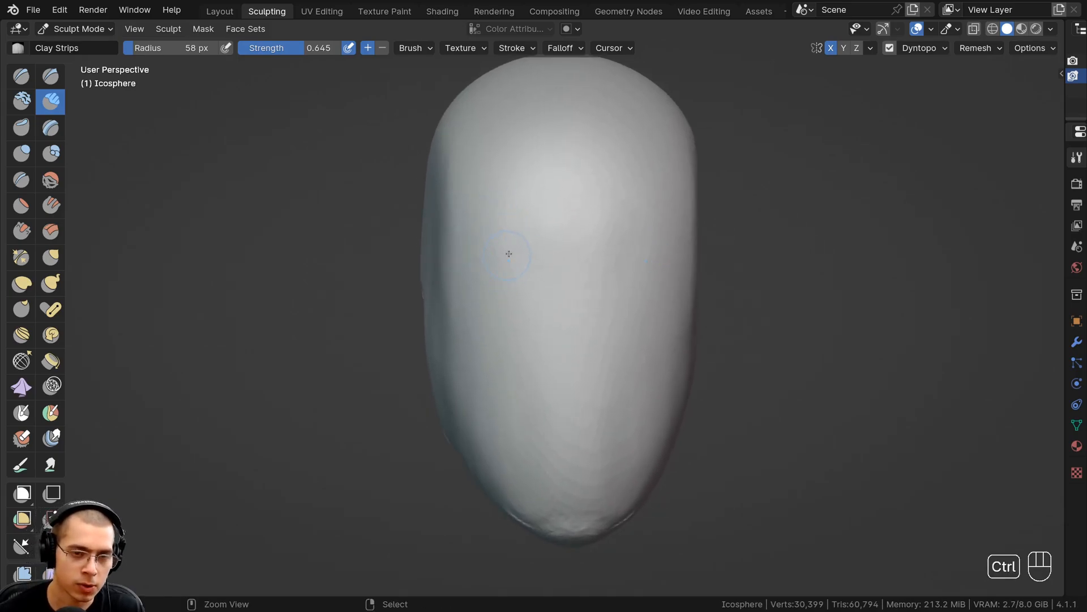
{"action": "left_click_drag", "start_coordinate": [529, 310], "coordinate": [530, 317], "text": "ctrl"}
{"action": "mouse_move", "coordinate": [526, 232]}
{"action": "left_mouse_down", "text": "ctrl"}
{"action": "mouse_move", "coordinate": [528, 303]}
{"action": "mouse_move", "coordinate": [497, 326]}
{"action": "left_mouse_up", "text": "ctrl"}
{"action": "left_click_drag", "start_coordinate": [485, 232], "coordinate": [485, 309], "text": "ctrl"}
{"action": "left_click_drag", "start_coordinate": [475, 235], "coordinate": [482, 349], "text": "ctrl"}
{"action": "left_click_drag", "start_coordinate": [530, 221], "coordinate": [525, 308], "text": "ctrl"}
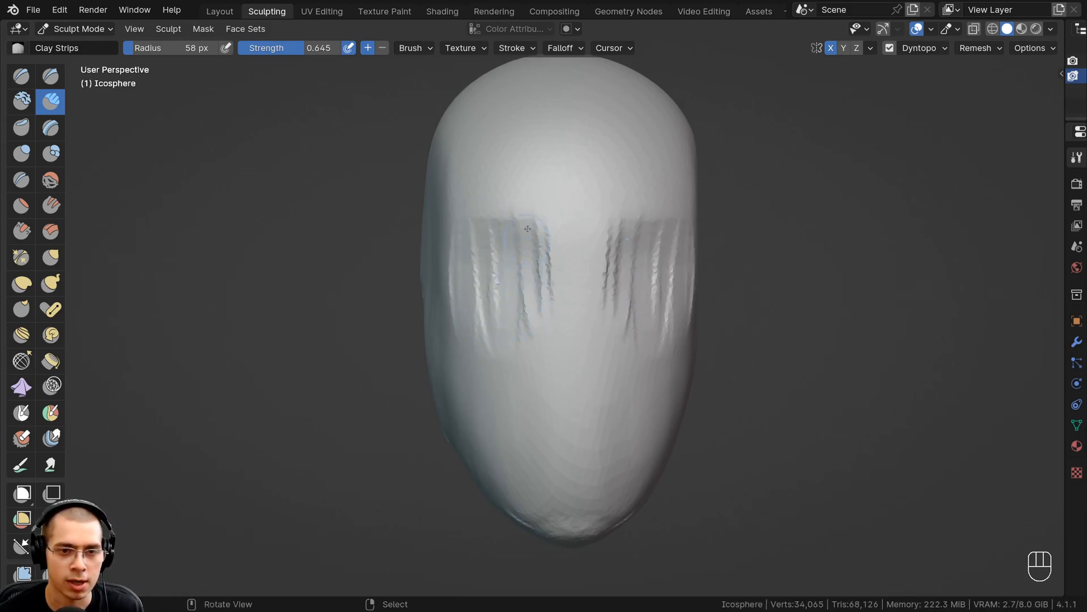
{"action": "left_click_drag", "start_coordinate": [528, 229], "coordinate": [526, 331]}
{"action": "left_click_drag", "start_coordinate": [513, 220], "coordinate": [508, 348]}
{"action": "mouse_move", "coordinate": [487, 220]}
{"action": "left_mouse_down"}
{"action": "mouse_move", "coordinate": [482, 329]}
{"action": "mouse_move", "coordinate": [471, 326]}
{"action": "left_mouse_up"}
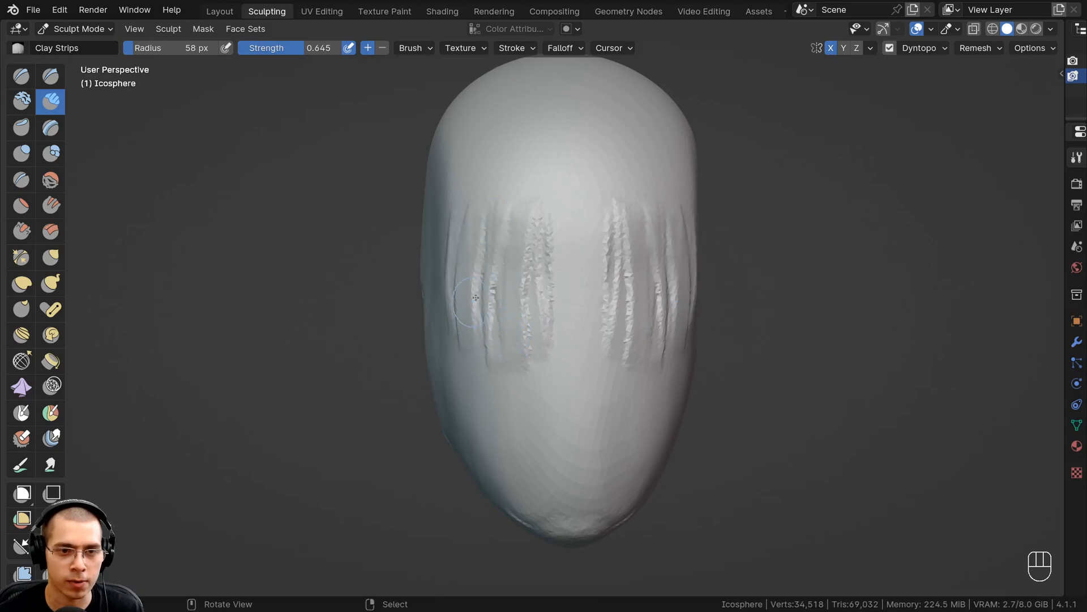
Step: Deepen the eye sockets with repeated inverted Clay Strips strokes from the brow to the lower rim
{"action": "left_click_drag", "start_coordinate": [536, 242], "coordinate": [534, 308], "text": "ctrl"}
{"action": "mouse_move", "coordinate": [532, 226]}
{"action": "left_mouse_down", "text": "ctrl"}
{"action": "mouse_move", "coordinate": [539, 308]}
{"action": "mouse_move", "coordinate": [508, 311]}
{"action": "left_mouse_up", "text": "ctrl"}
{"action": "mouse_move", "coordinate": [509, 221]}
{"action": "left_mouse_down", "text": "ctrl"}
{"action": "mouse_move", "coordinate": [514, 311]}
{"action": "mouse_move", "coordinate": [483, 317]}
{"action": "left_mouse_up", "text": "ctrl"}
{"action": "mouse_move", "coordinate": [487, 227]}
{"action": "left_mouse_down", "text": "ctrl"}
{"action": "mouse_move", "coordinate": [485, 280]}
{"action": "mouse_move", "coordinate": [504, 315]}
{"action": "left_mouse_up", "text": "ctrl"}
{"action": "left_click_drag", "start_coordinate": [535, 221], "coordinate": [539, 312], "text": "ctrl"}
{"action": "left_click_drag", "start_coordinate": [541, 240], "coordinate": [542, 303], "text": "ctrl"}
{"action": "mouse_move", "coordinate": [524, 227]}
{"action": "left_mouse_down", "text": "ctrl"}
{"action": "mouse_move", "coordinate": [526, 308]}
{"action": "mouse_move", "coordinate": [510, 320]}
{"action": "left_mouse_up", "text": "ctrl"}
{"action": "mouse_move", "coordinate": [484, 238]}
{"action": "left_mouse_down", "text": "ctrl"}
{"action": "mouse_move", "coordinate": [482, 287]}
{"action": "mouse_move", "coordinate": [462, 311]}
{"action": "left_mouse_up", "text": "ctrl"}
{"action": "left_click_drag", "start_coordinate": [498, 271], "coordinate": [506, 318], "text": "ctrl"}
Step: Carve inverted Clay Strips strokes along the upper inner rim of the eye socket to define the brow
{"action": "middle_click_drag", "start_coordinate": [558, 300], "coordinate": [508, 309]}
{"action": "mouse_move", "coordinate": [508, 308]}
{"action": "middle_mouse_down", "text": "ctrl"}
{"action": "mouse_move", "coordinate": [508, 362]}
{"action": "mouse_move", "coordinate": [579, 346]}
{"action": "middle_mouse_up", "text": "ctrl"}
{"action": "middle_click_drag", "start_coordinate": [579, 345], "coordinate": [579, 260], "text": "ctrl"}
{"action": "mouse_move", "coordinate": [606, 279]}
{"action": "left_mouse_down", "text": "ctrl"}
{"action": "mouse_move", "coordinate": [596, 311]}
{"action": "mouse_move", "coordinate": [576, 244]}
{"action": "left_mouse_up", "text": "ctrl"}
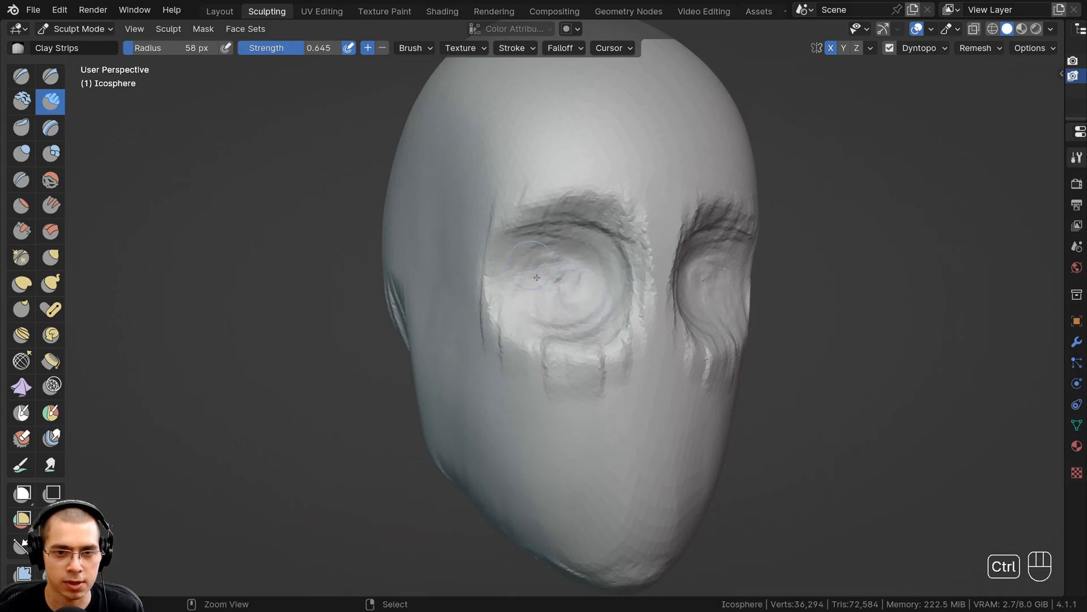
Step: Build up the cheekbones below and outside the eye sockets with short Clay Strips strokes
{"action": "middle_click_drag", "start_coordinate": [581, 322], "coordinate": [539, 340]}
{"action": "middle_click_drag", "start_coordinate": [539, 340], "coordinate": [591, 215], "text": "ctrl"}
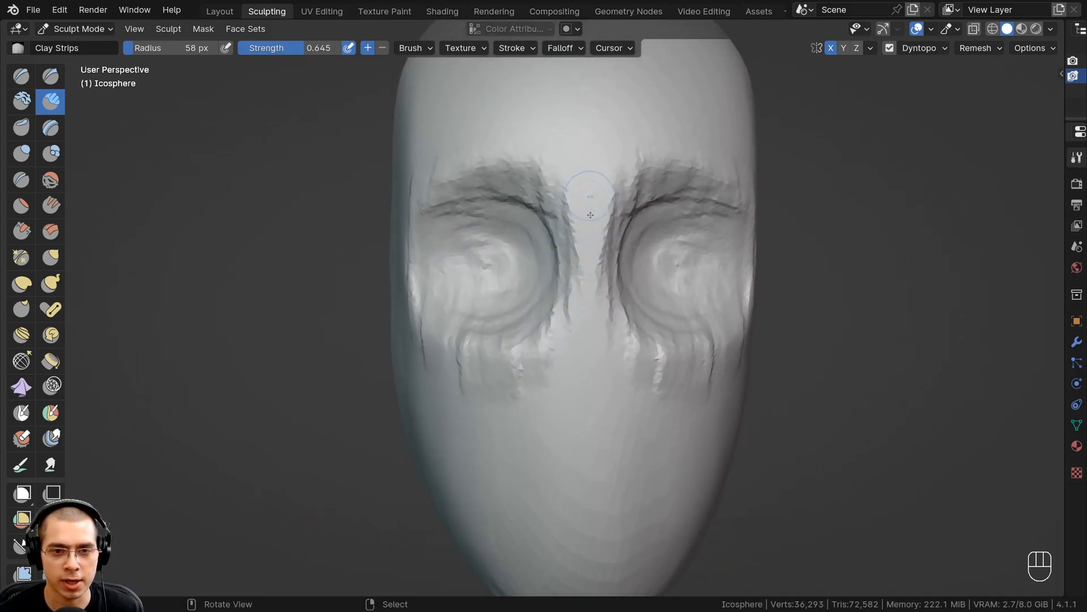
{"action": "middle_click_drag", "start_coordinate": [577, 340], "coordinate": [484, 261]}
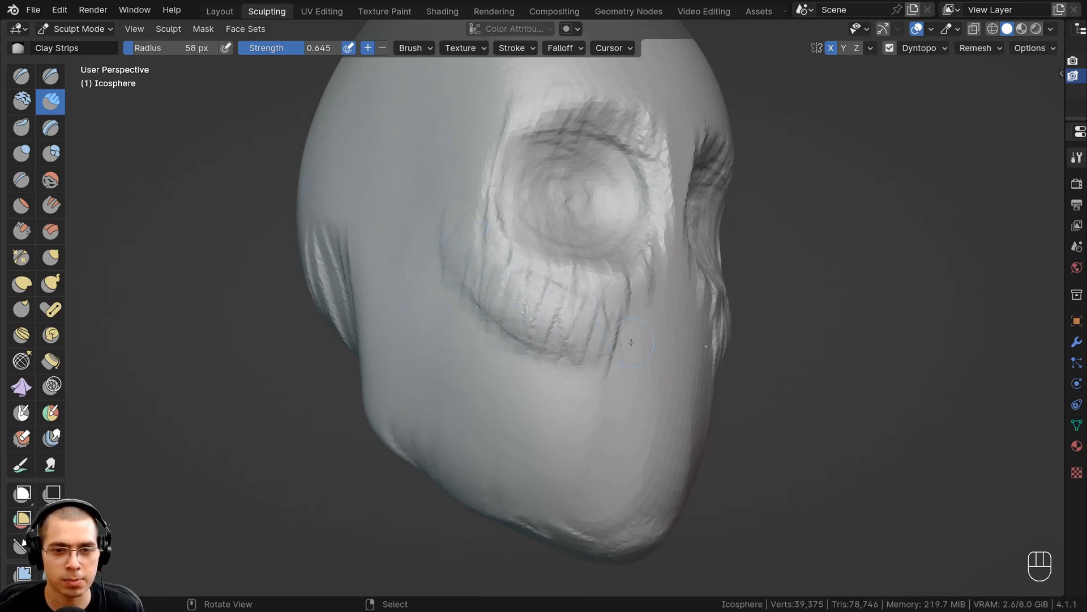
{"action": "middle_click_drag", "start_coordinate": [632, 342], "coordinate": [547, 292]}
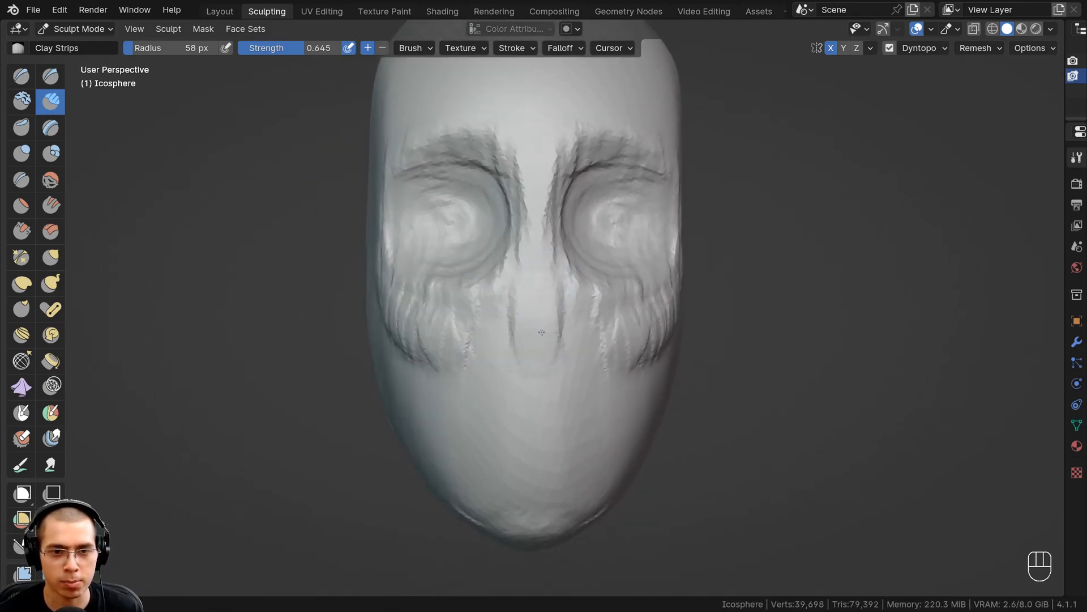
Step: Build up the nose on the center of the face below the eye sockets with overlapping Clay Strips strokes
{"action": "mouse_move", "coordinate": [542, 333]}
{"action": "left_mouse_down"}
{"action": "mouse_move", "coordinate": [534, 366]}
{"action": "mouse_move", "coordinate": [539, 298]}
{"action": "mouse_move", "coordinate": [552, 356]}
{"action": "left_mouse_up"}
{"action": "scroll", "coordinate": [552, 323], "scroll_direction": "up", "scroll_amount": 2}
{"action": "mouse_move", "coordinate": [541, 241]}
{"action": "left_mouse_down"}
{"action": "mouse_move", "coordinate": [586, 278]}
{"action": "mouse_move", "coordinate": [544, 331]}
{"action": "left_mouse_up"}
{"action": "middle_click_drag", "start_coordinate": [585, 351], "coordinate": [558, 331]}
{"action": "mouse_move", "coordinate": [484, 289]}
{"action": "left_mouse_down"}
{"action": "mouse_move", "coordinate": [518, 329]}
{"action": "mouse_move", "coordinate": [481, 349]}
{"action": "left_mouse_up"}
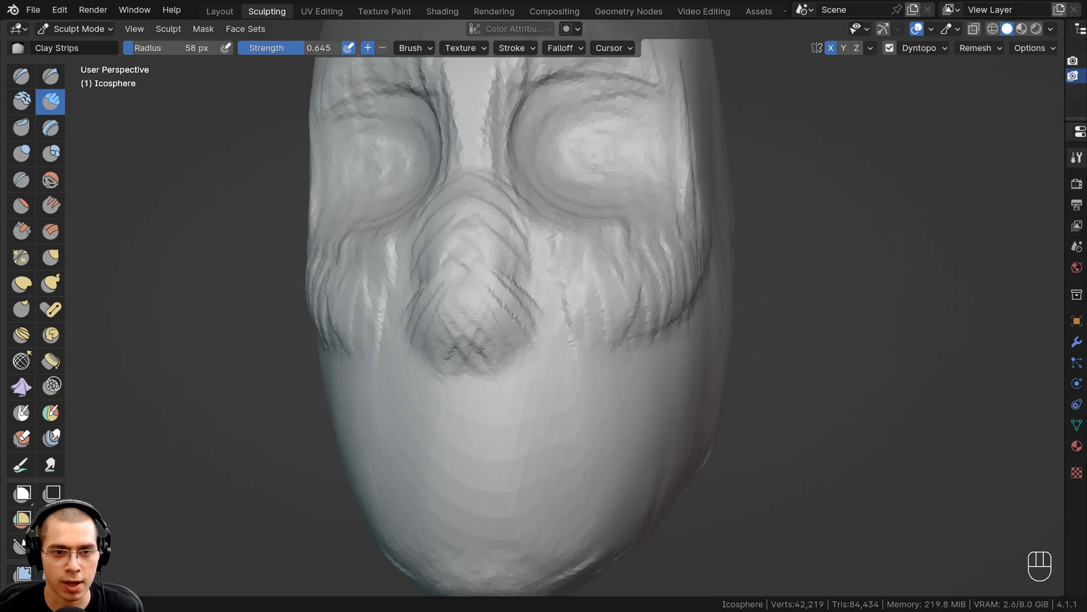
Step: Extend the nose tip and fill the underside of the nose with Clay Strips strokes from a low view
{"action": "middle_click_drag", "start_coordinate": [480, 303], "coordinate": [475, 233]}
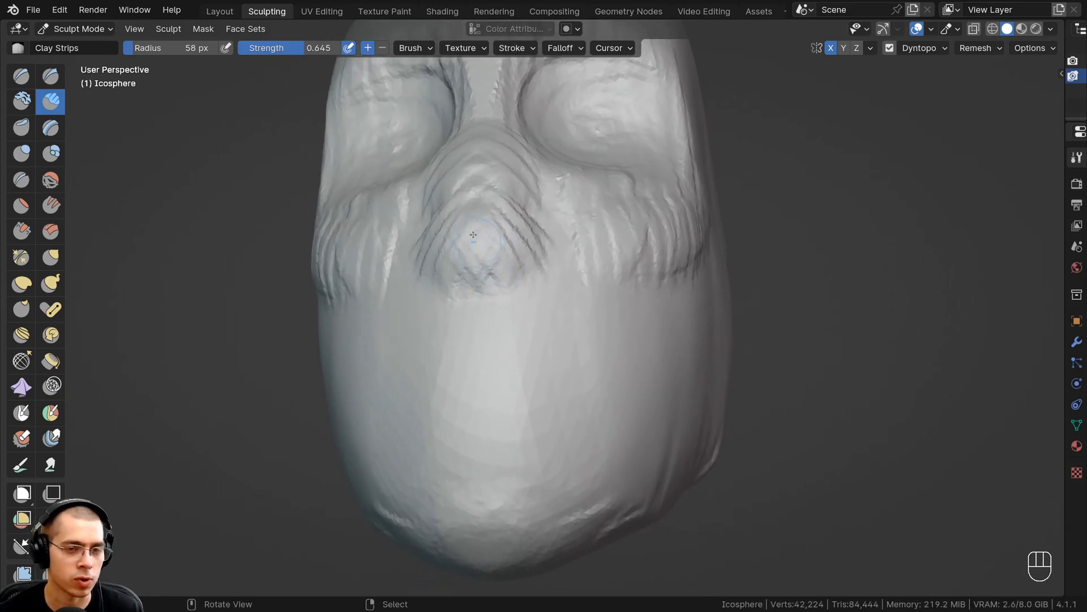
{"action": "mouse_move", "coordinate": [476, 232]}
{"action": "left_mouse_down"}
{"action": "mouse_move", "coordinate": [512, 259]}
{"action": "mouse_move", "coordinate": [474, 227]}
{"action": "left_mouse_up"}
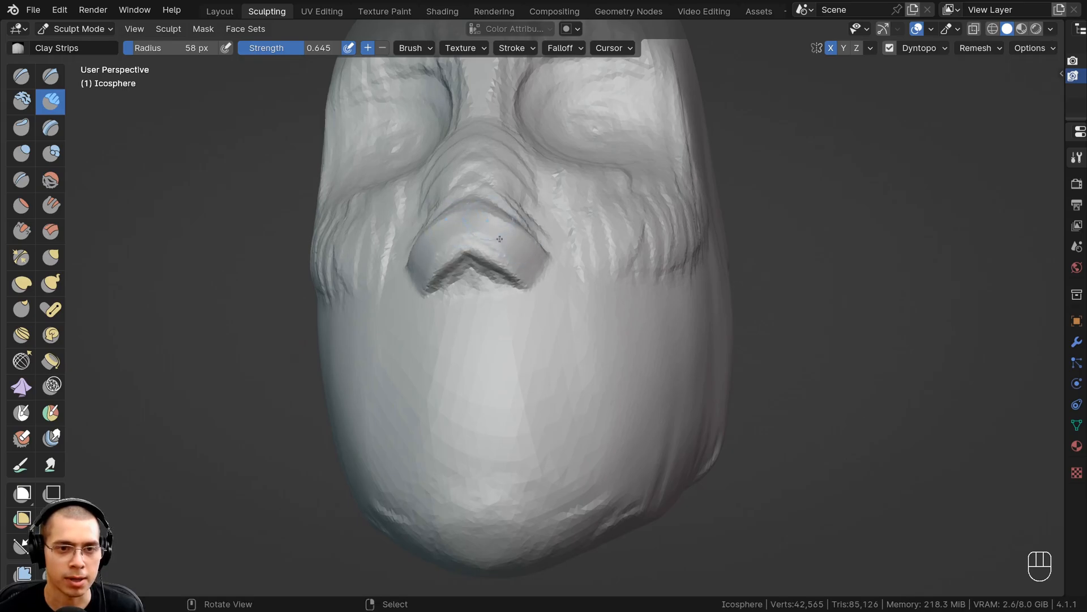
{"action": "middle_click_drag", "start_coordinate": [508, 225], "coordinate": [463, 148]}
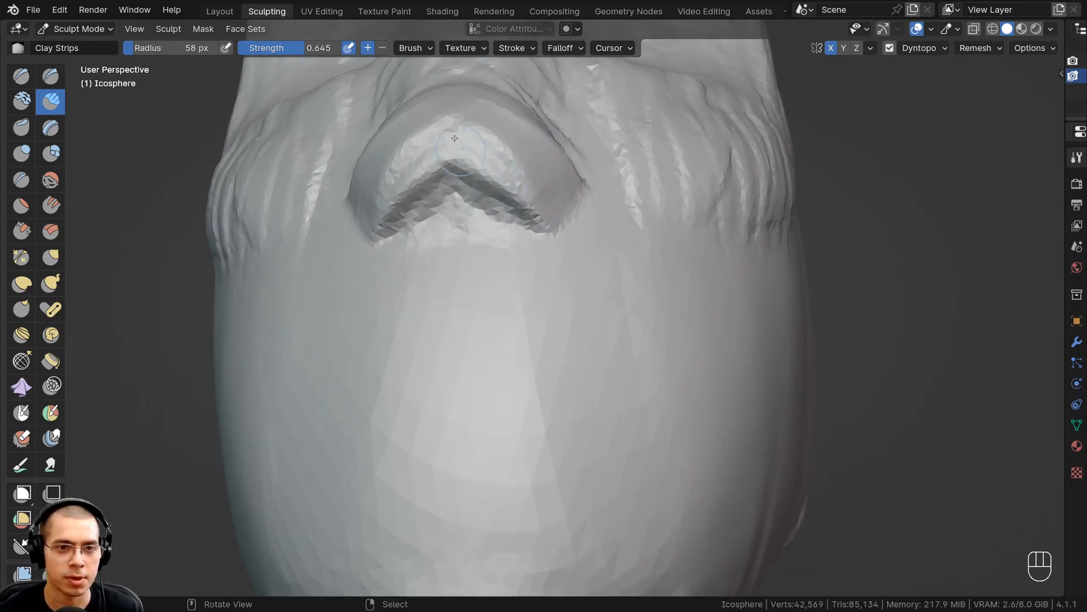
{"action": "mouse_move", "coordinate": [454, 138]}
{"action": "left_mouse_down"}
{"action": "mouse_move", "coordinate": [399, 189]}
{"action": "mouse_move", "coordinate": [441, 159]}
{"action": "mouse_move", "coordinate": [425, 170]}
{"action": "left_mouse_up"}
{"action": "mouse_move", "coordinate": [425, 170]}
{"action": "middle_mouse_down"}
{"action": "mouse_move", "coordinate": [431, 321]}
{"action": "mouse_move", "coordinate": [432, 102]}
{"action": "mouse_move", "coordinate": [441, 177]}
{"action": "middle_mouse_up"}
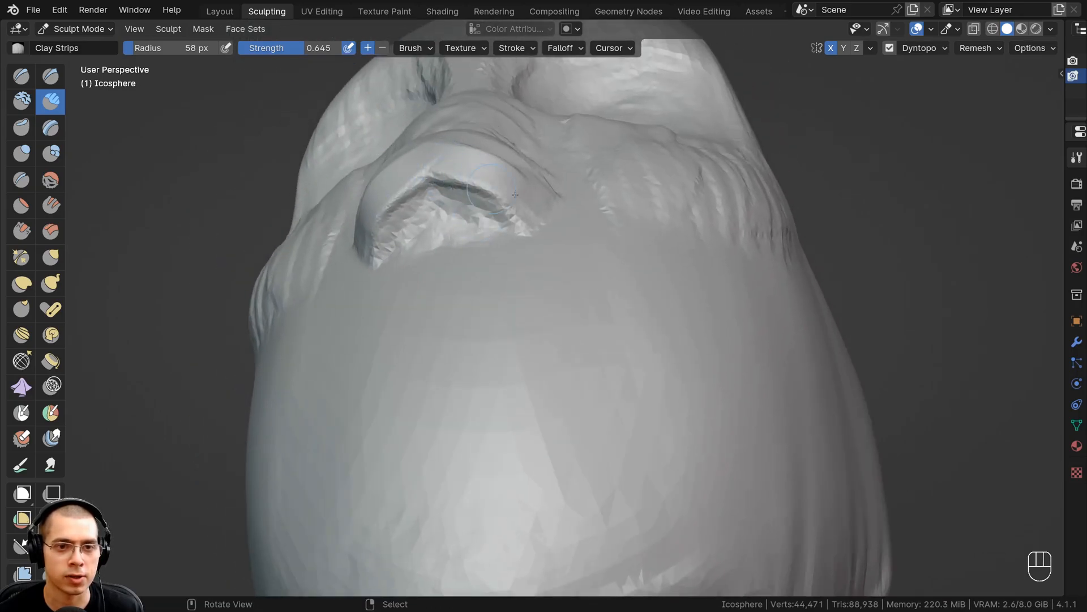
{"action": "middle_click_drag", "start_coordinate": [523, 191], "coordinate": [462, 211], "text": "ctrl"}
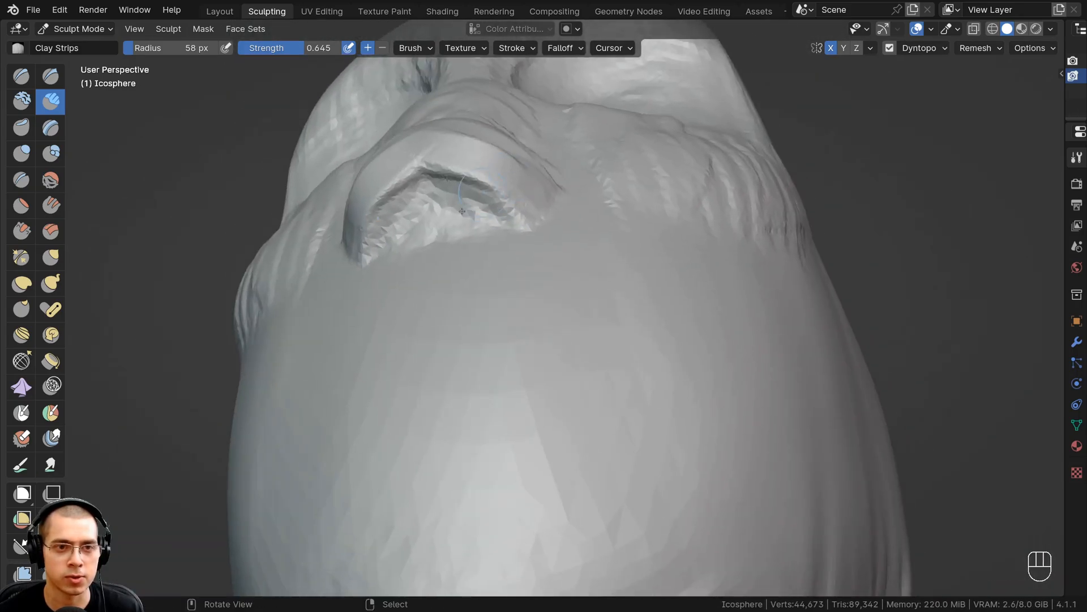
{"action": "left_click_drag", "start_coordinate": [455, 191], "coordinate": [461, 166]}
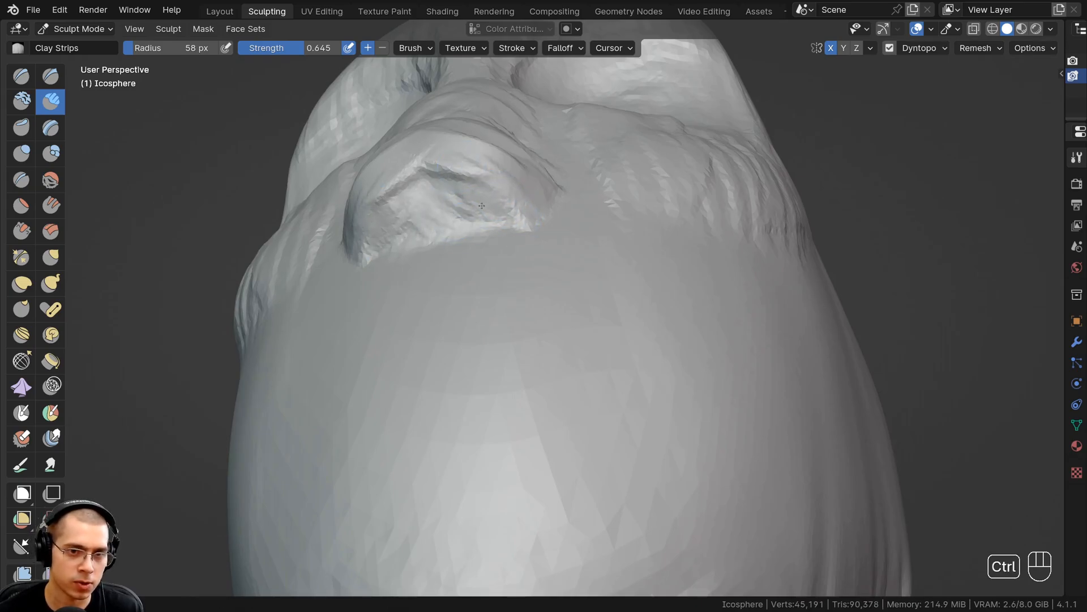
Step: Carve inverted Clay Strips strokes down the sides of the nose to separate it from the cheeks
{"action": "middle_click_drag", "start_coordinate": [475, 199], "coordinate": [478, 305], "text": "ctrl"}
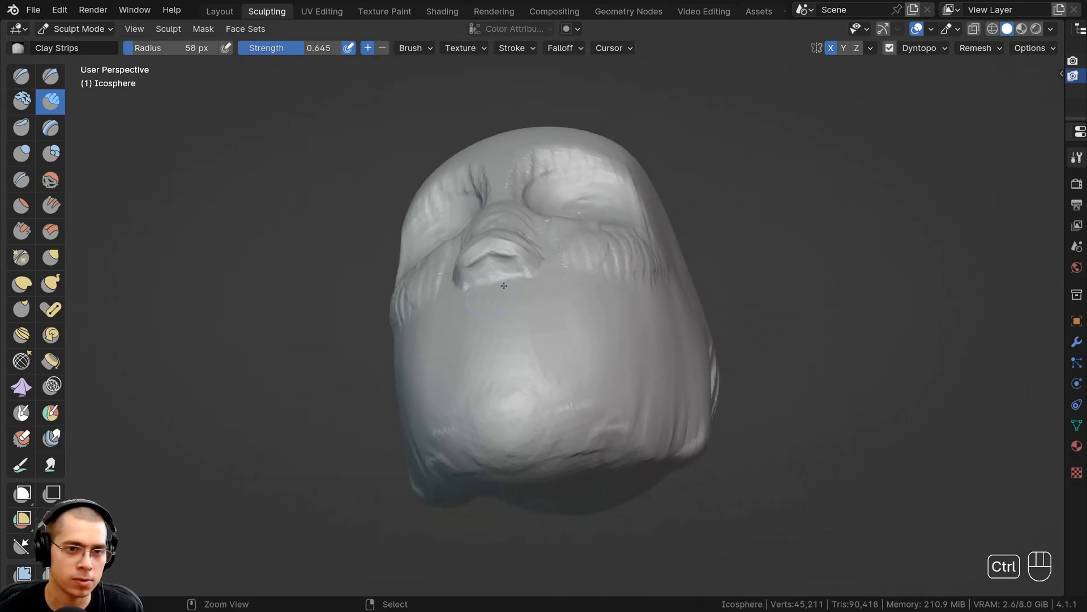
{"action": "left_click_drag", "start_coordinate": [518, 301], "coordinate": [542, 380], "text": "ctrl"}
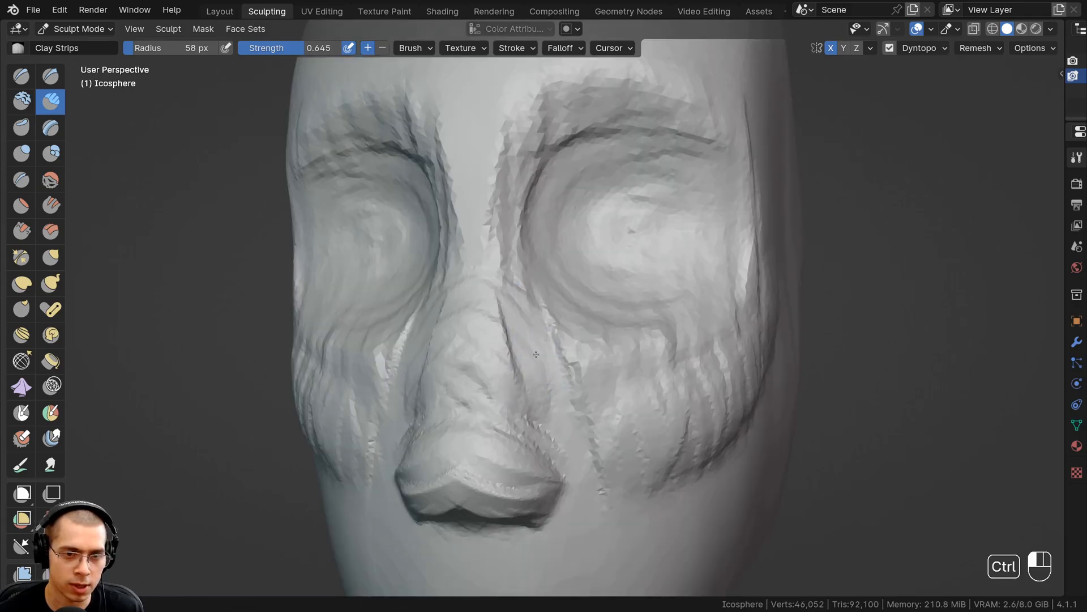
{"action": "left_click_drag", "start_coordinate": [523, 264], "coordinate": [538, 340], "text": "ctrl"}
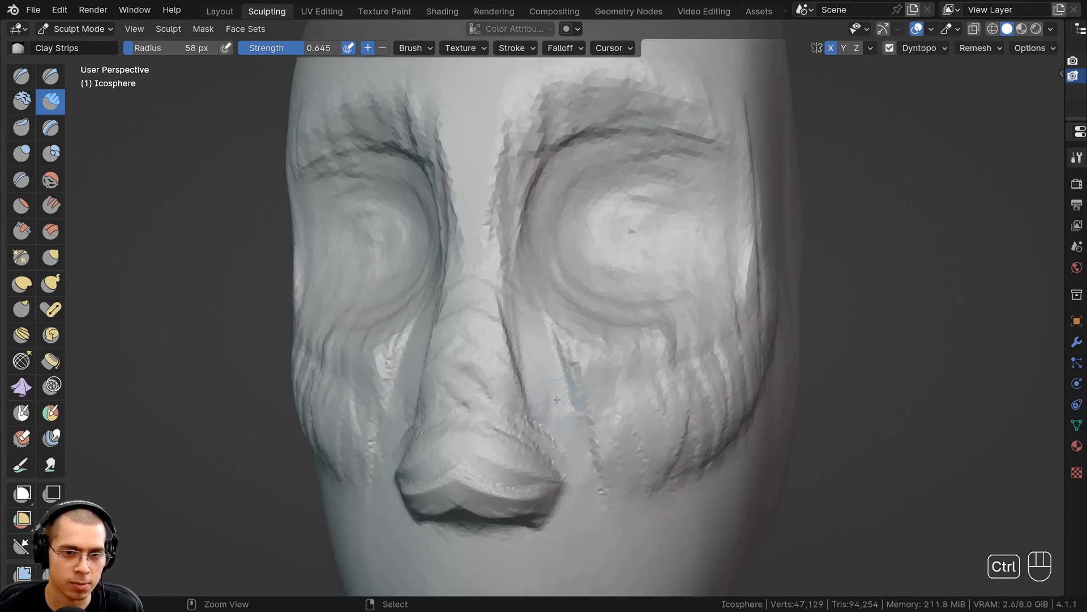
{"action": "middle_click_drag", "start_coordinate": [557, 400], "coordinate": [560, 430], "text": "ctrl"}
Step: Add Clay Strips strokes to the cheek beside the nose and extend the cheekbone back along the side of the head
{"action": "middle_click_drag", "start_coordinate": [634, 402], "coordinate": [569, 354]}
{"action": "middle_click_drag", "start_coordinate": [547, 352], "coordinate": [541, 354]}
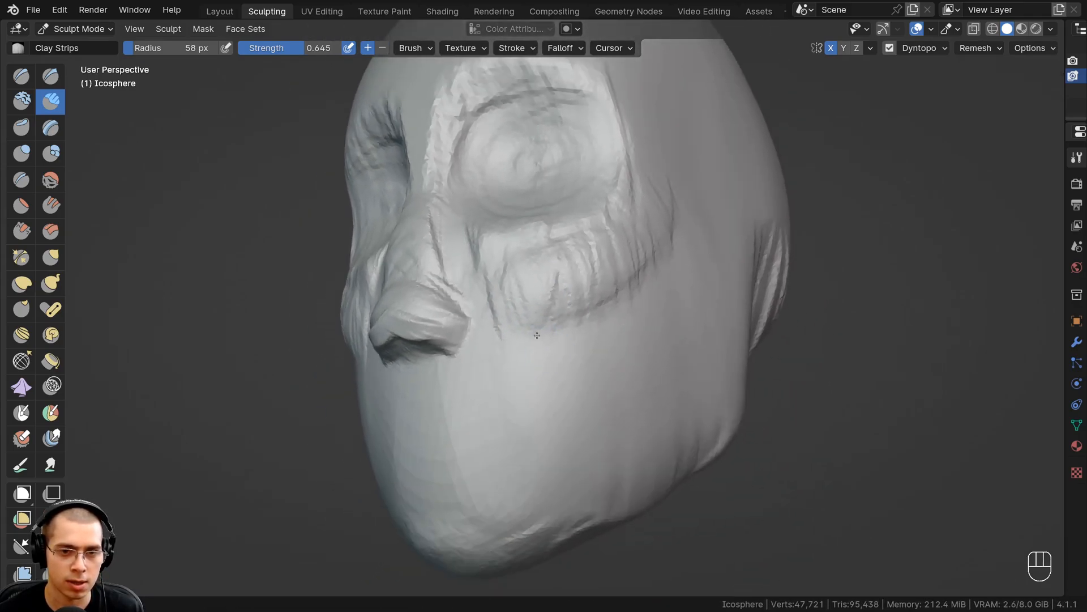
{"action": "left_click_drag", "start_coordinate": [564, 315], "coordinate": [567, 371]}
{"action": "left_click_drag", "start_coordinate": [512, 345], "coordinate": [541, 419]}
{"action": "middle_click_drag", "start_coordinate": [539, 313], "coordinate": [566, 272]}
{"action": "mouse_move", "coordinate": [657, 215]}
{"action": "left_mouse_down"}
{"action": "mouse_move", "coordinate": [651, 294]}
{"action": "mouse_move", "coordinate": [626, 337]}
{"action": "left_mouse_up"}
Step: Hollow the cheek below the cheekbone with inverted vertical Clay Strips strokes and smooth the area down to the jaw
{"action": "mouse_move", "coordinate": [566, 340]}
{"action": "middle_mouse_down", "text": "ctrl"}
{"action": "mouse_move", "coordinate": [522, 437]}
{"action": "mouse_move", "coordinate": [555, 431]}
{"action": "middle_mouse_up", "text": "ctrl"}
{"action": "mouse_move", "coordinate": [555, 430]}
{"action": "middle_mouse_down", "text": "ctrl"}
{"action": "mouse_move", "coordinate": [569, 426]}
{"action": "mouse_move", "coordinate": [560, 444]}
{"action": "mouse_move", "coordinate": [490, 444]}
{"action": "mouse_move", "coordinate": [488, 318]}
{"action": "mouse_move", "coordinate": [542, 344]}
{"action": "middle_mouse_up", "text": "ctrl"}
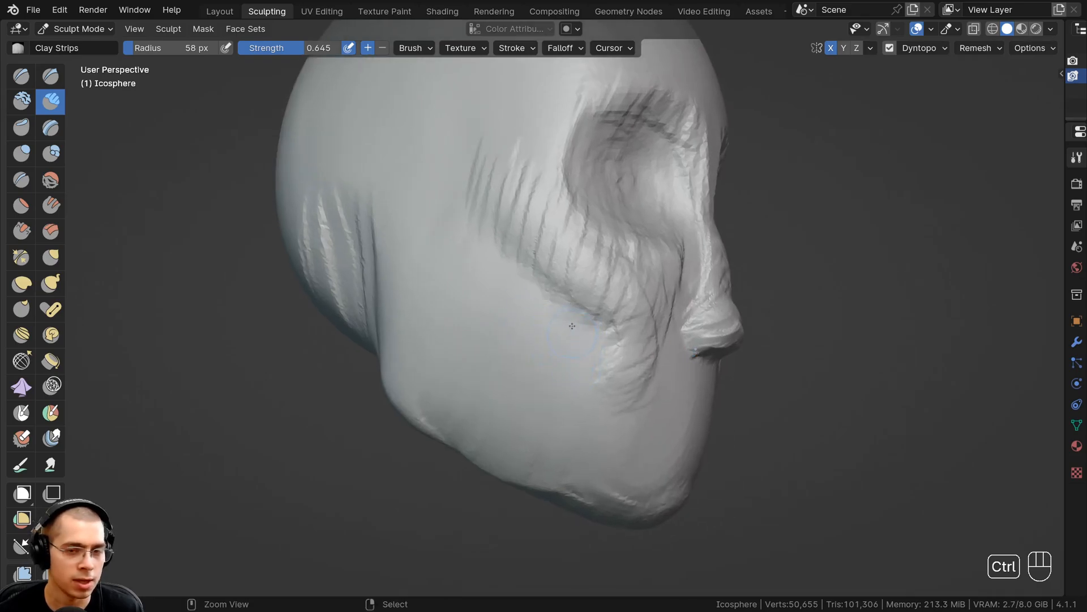
{"action": "mouse_move", "coordinate": [553, 311]}
{"action": "left_mouse_down", "text": "ctrl"}
{"action": "mouse_move", "coordinate": [551, 373]}
{"action": "mouse_move", "coordinate": [526, 340]}
{"action": "left_mouse_up", "text": "ctrl"}
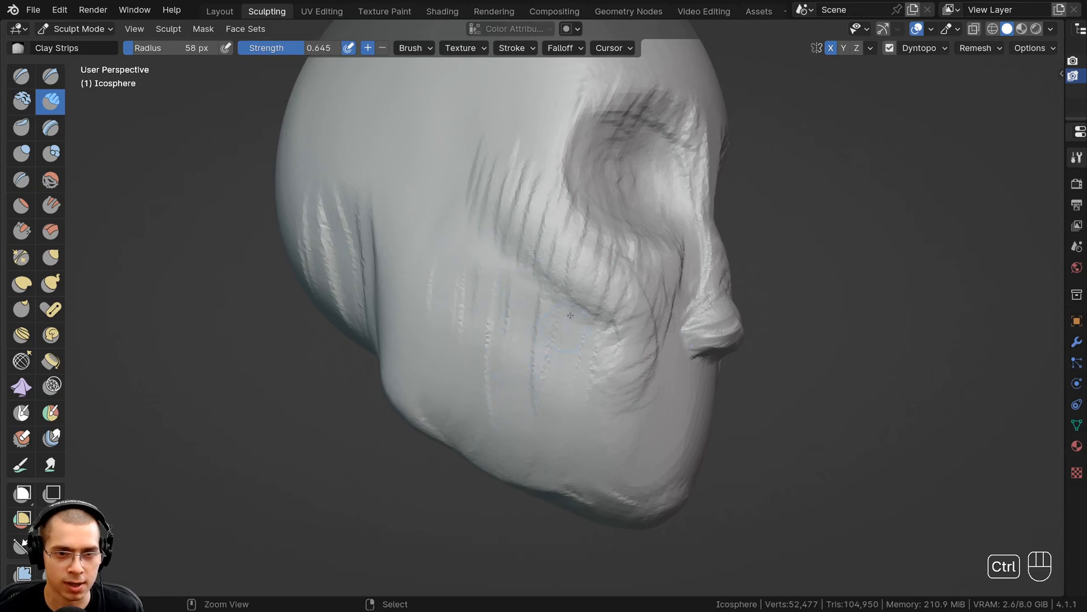
{"action": "left_click_drag", "start_coordinate": [520, 393], "coordinate": [491, 289], "text": "ctrl"}
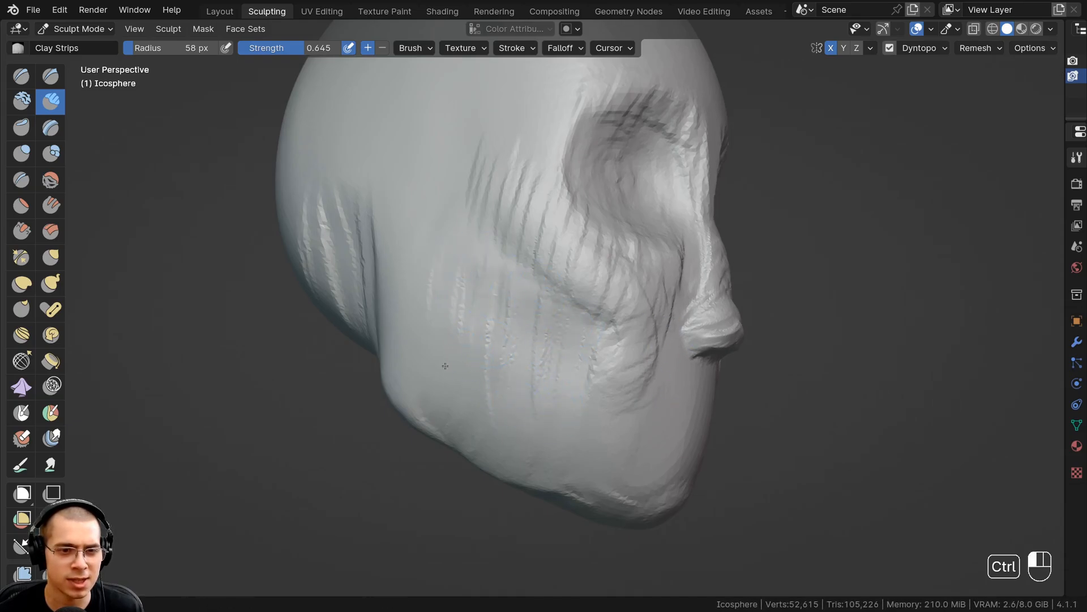
{"action": "mouse_move", "coordinate": [446, 366]}
{"action": "middle_mouse_down"}
{"action": "mouse_move", "coordinate": [495, 305]}
{"action": "mouse_move", "coordinate": [512, 347]}
{"action": "mouse_move", "coordinate": [538, 354]}
{"action": "middle_mouse_up"}
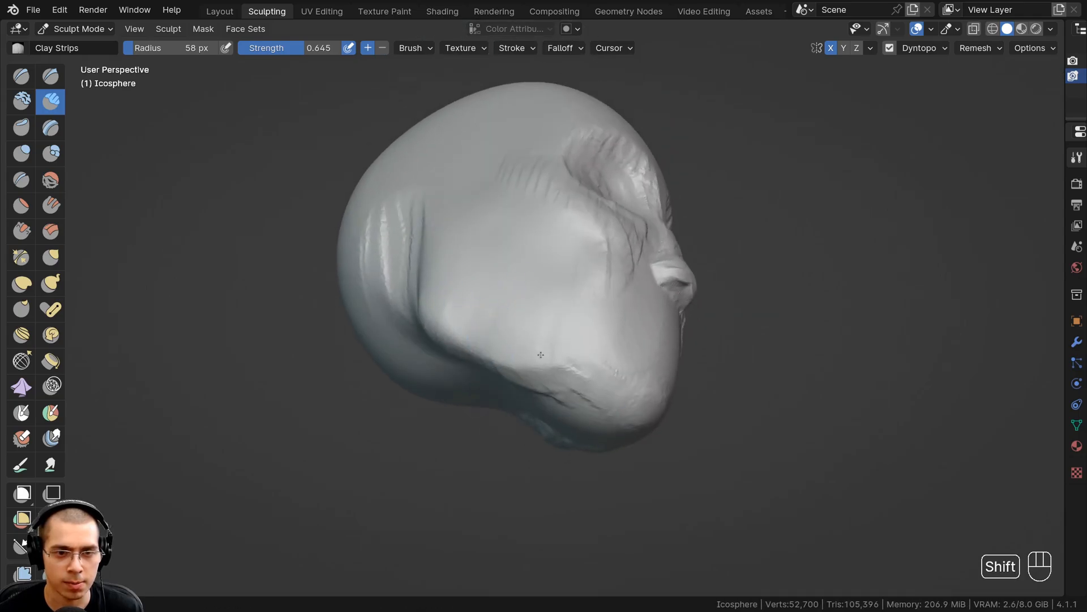
Step: Build up the mouth area between the nose and chin with vertical Clay Strips strokes and smooth them
{"action": "mouse_move", "coordinate": [550, 394]}
{"action": "middle_mouse_down"}
{"action": "mouse_move", "coordinate": [472, 298]}
{"action": "mouse_move", "coordinate": [500, 332]}
{"action": "mouse_move", "coordinate": [530, 340]}
{"action": "middle_mouse_up"}
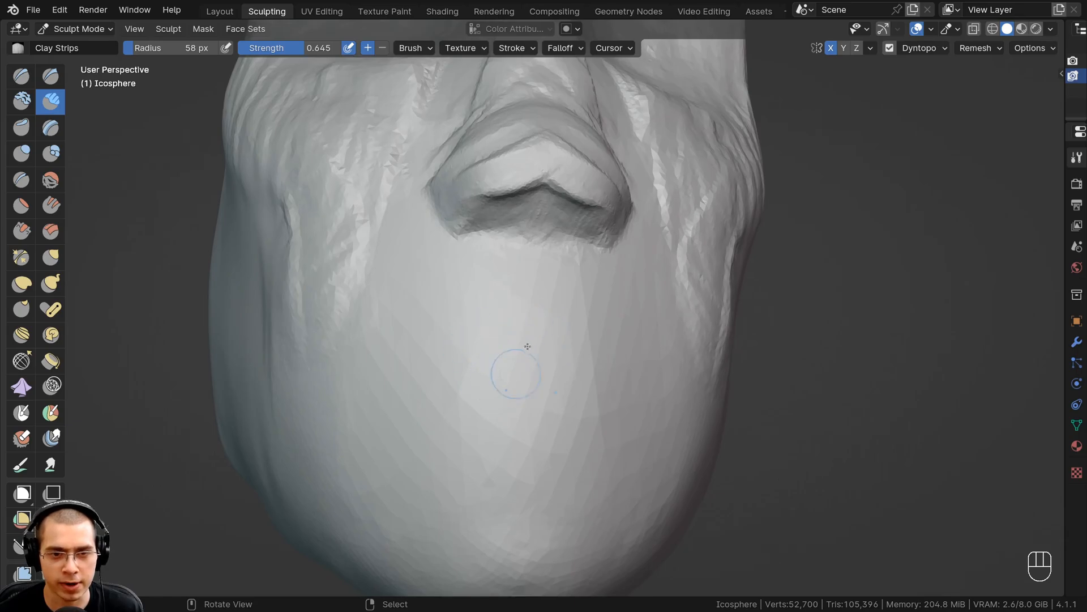
{"action": "mouse_move", "coordinate": [319, 196]}
{"action": "middle_mouse_down", "text": "ctrl"}
{"action": "mouse_move", "coordinate": [498, 347]}
{"action": "mouse_move", "coordinate": [536, 279]}
{"action": "middle_mouse_up", "text": "ctrl"}
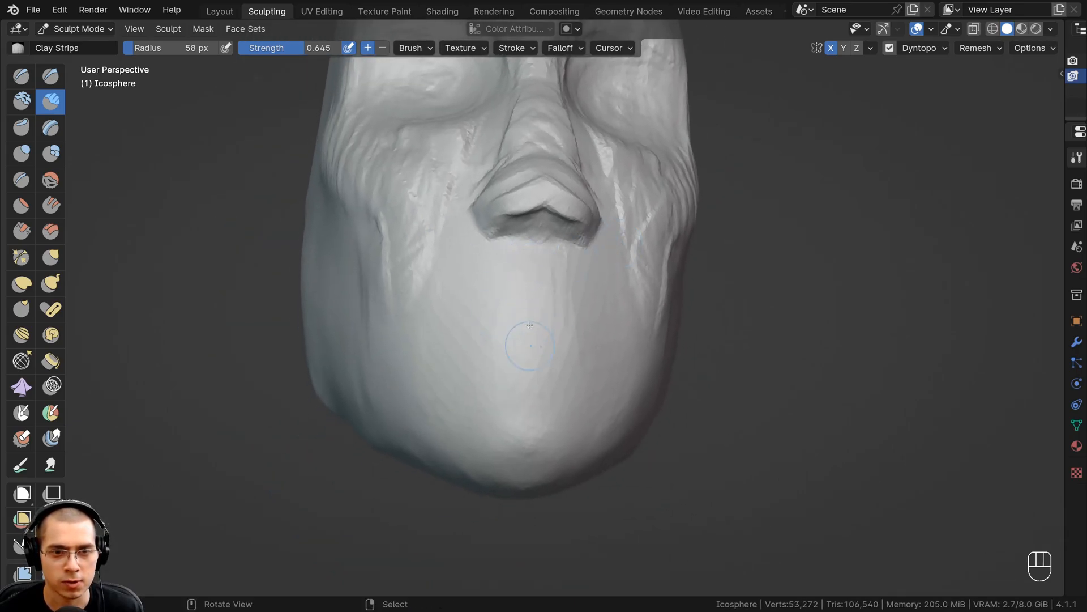
{"action": "left_click_drag", "start_coordinate": [541, 265], "coordinate": [541, 370]}
{"action": "mouse_move", "coordinate": [576, 272]}
{"action": "left_mouse_down"}
{"action": "mouse_move", "coordinate": [576, 376]}
{"action": "mouse_move", "coordinate": [553, 357]}
{"action": "left_mouse_up"}
{"action": "mouse_move", "coordinate": [474, 264]}
{"action": "left_mouse_down"}
{"action": "mouse_move", "coordinate": [474, 360]}
{"action": "mouse_move", "coordinate": [499, 374]}
{"action": "left_mouse_up"}
{"action": "left_click_drag", "start_coordinate": [461, 266], "coordinate": [450, 310]}
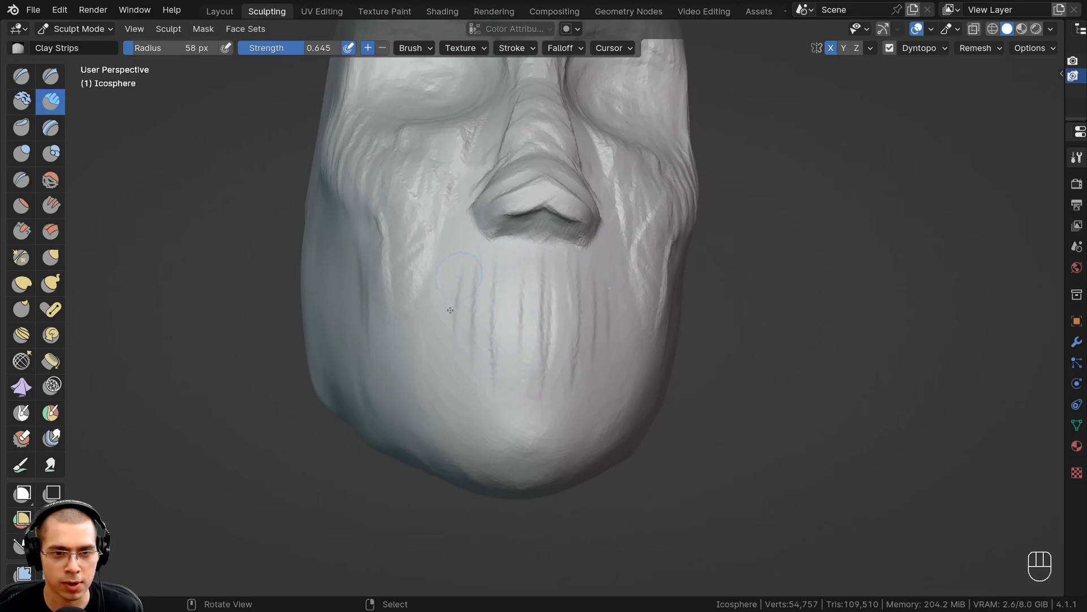
{"action": "left_click_drag", "start_coordinate": [547, 335], "coordinate": [548, 355]}
{"action": "left_click_drag", "start_coordinate": [521, 291], "coordinate": [522, 366]}
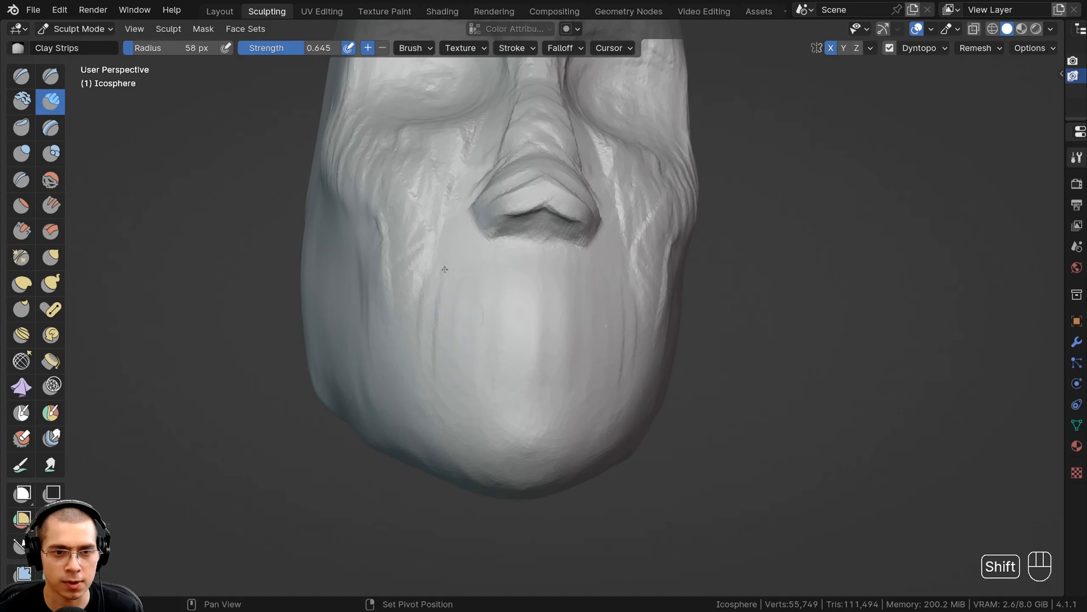
Step: Add another layer of short vertical Clay Strips strokes across the mouth area just below the nose
{"action": "scroll", "coordinate": [525, 298], "scroll_direction": "down", "scroll_amount": 1}
{"action": "mouse_move", "coordinate": [504, 361]}
{"action": "middle_mouse_down"}
{"action": "mouse_move", "coordinate": [500, 374]}
{"action": "mouse_move", "coordinate": [504, 357]}
{"action": "middle_mouse_up"}
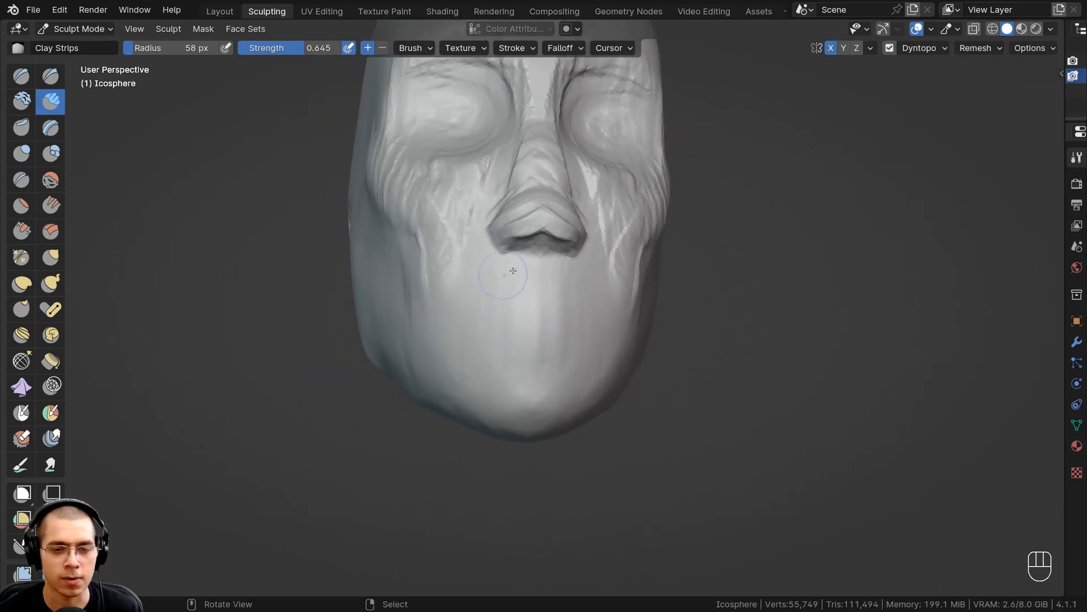
{"action": "scroll", "coordinate": [513, 271], "scroll_direction": "up", "scroll_amount": 2}
{"action": "mouse_move", "coordinate": [520, 307]}
{"action": "left_mouse_down"}
{"action": "mouse_move", "coordinate": [592, 334]}
{"action": "mouse_move", "coordinate": [459, 311]}
{"action": "mouse_move", "coordinate": [541, 269]}
{"action": "left_mouse_up"}
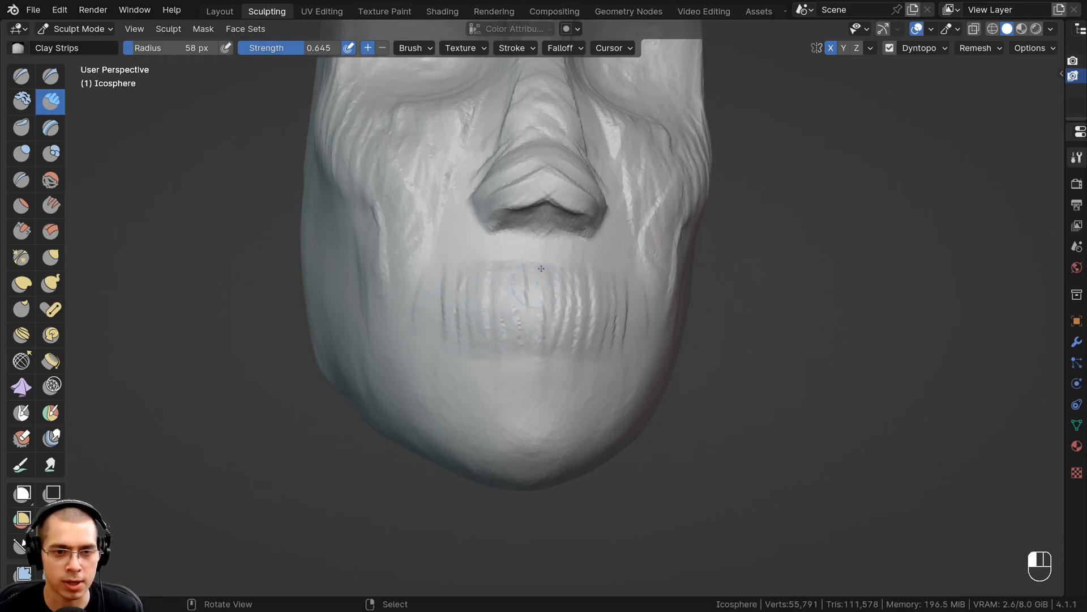
{"action": "mouse_move", "coordinate": [500, 307]}
{"action": "left_mouse_down"}
{"action": "mouse_move", "coordinate": [436, 324]}
{"action": "mouse_move", "coordinate": [474, 313]}
{"action": "left_mouse_up"}
{"action": "mouse_move", "coordinate": [473, 314]}
{"action": "middle_mouse_down"}
{"action": "mouse_move", "coordinate": [564, 361]}
{"action": "mouse_move", "coordinate": [649, 367]}
{"action": "mouse_move", "coordinate": [422, 323]}
{"action": "mouse_move", "coordinate": [434, 362]}
{"action": "mouse_move", "coordinate": [450, 190]}
{"action": "middle_mouse_up"}
{"action": "scroll", "coordinate": [450, 190], "scroll_direction": "up", "scroll_amount": 3}
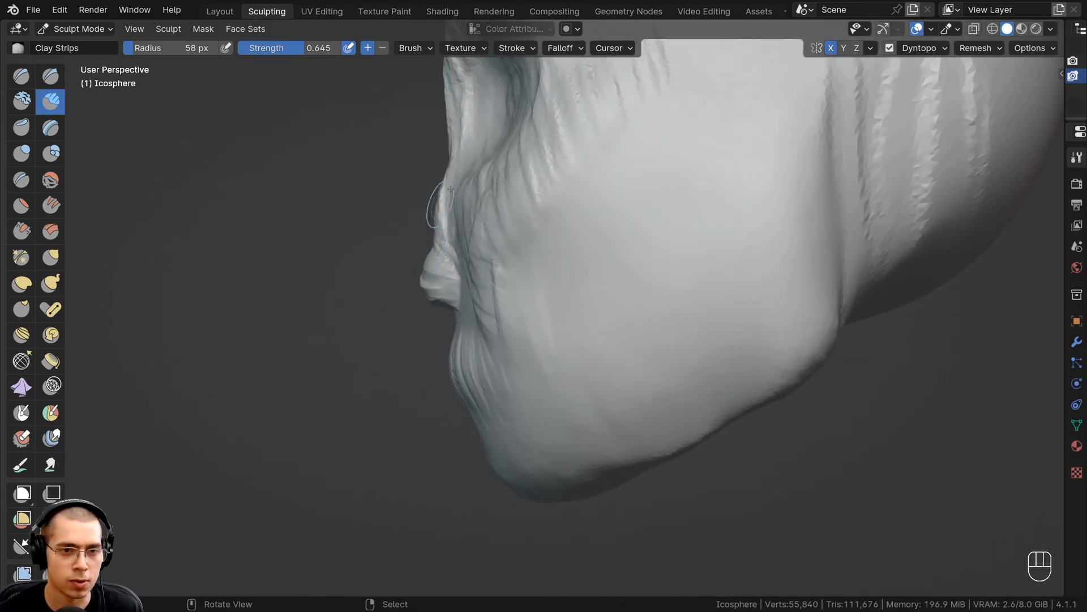
{"action": "mouse_move", "coordinate": [420, 274]}
{"action": "middle_mouse_down", "text": "shift"}
{"action": "mouse_move", "coordinate": [458, 267]}
{"action": "mouse_move", "coordinate": [459, 242]}
{"action": "middle_mouse_up", "text": "shift"}
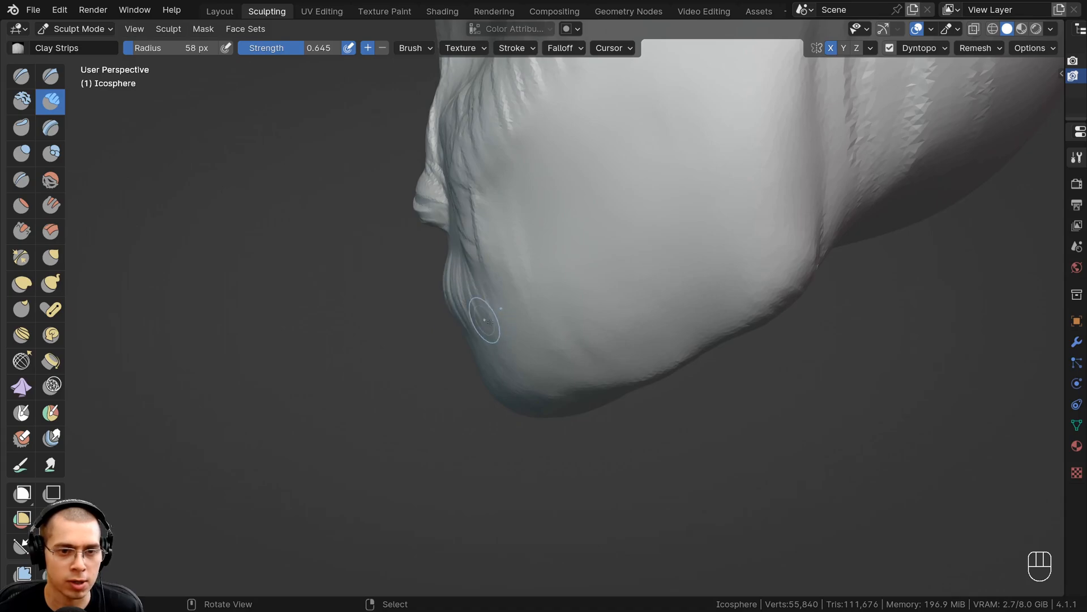
Step: Pull the nose forward in the right orthographic view using Grab with a 212 px radius
{"action": "scroll", "coordinate": [485, 390], "scroll_direction": "down", "scroll_amount": 5}
{"action": "middle_click_drag", "start_coordinate": [478, 333], "coordinate": [474, 243]}
{"action": "scroll", "coordinate": [481, 412], "scroll_direction": "down", "scroll_amount": 2}
{"action": "scroll", "coordinate": [479, 290], "scroll_direction": "up", "scroll_amount": 1}
{"action": "key", "text": "g"}
{"action": "key", "text": "g"}
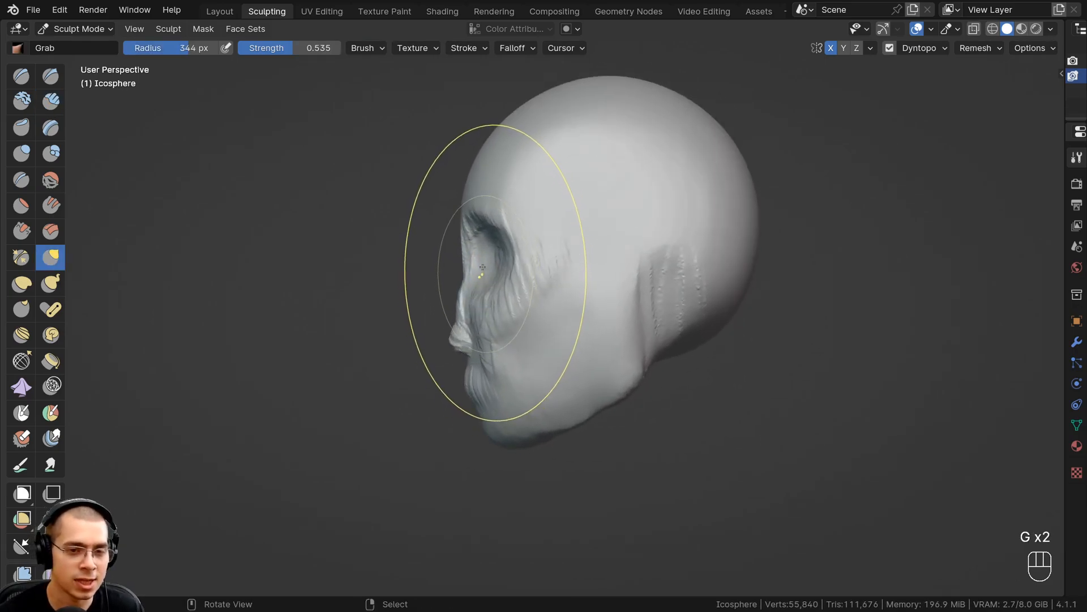
{"action": "left_click_drag", "start_coordinate": [199, 50], "coordinate": [176, 52]}
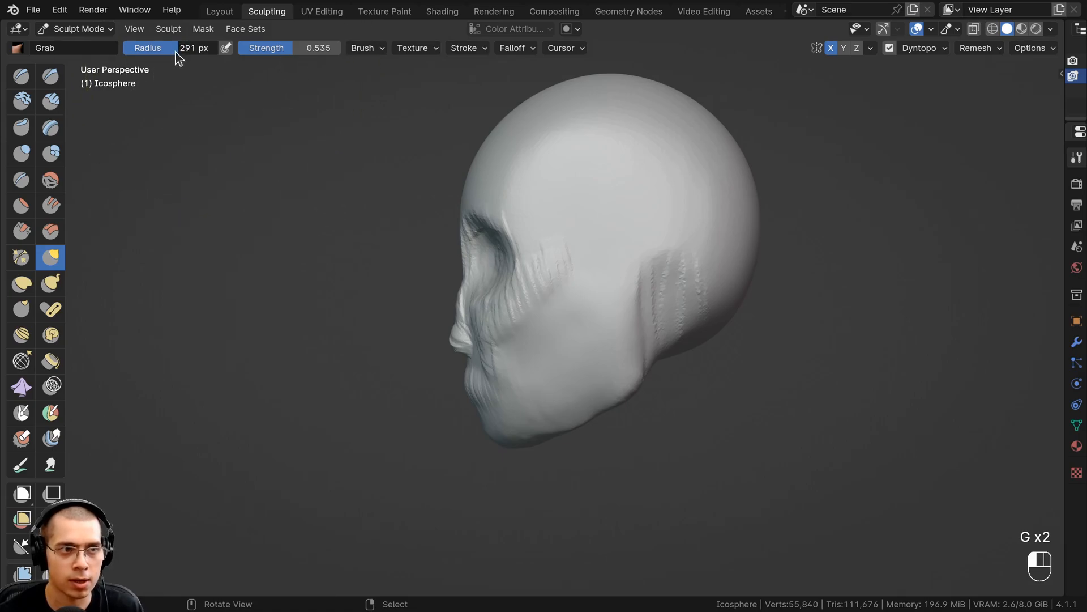
{"action": "left_click_drag", "start_coordinate": [497, 241], "coordinate": [489, 216]}
{"action": "middle_click_drag", "start_coordinate": [489, 212], "coordinate": [440, 249]}
{"action": "key", "text": "KP_3"}
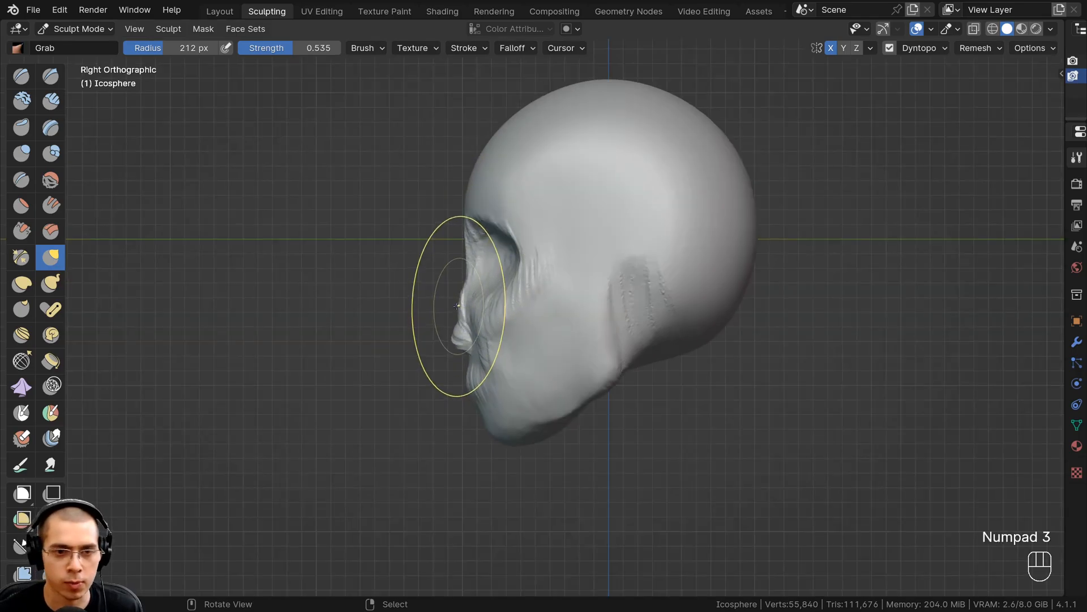
{"action": "mouse_move", "coordinate": [450, 340]}
{"action": "middle_mouse_down", "text": "ctrl"}
{"action": "mouse_move", "coordinate": [430, 389]}
{"action": "mouse_move", "coordinate": [437, 352]}
{"action": "mouse_move", "coordinate": [526, 453]}
{"action": "mouse_move", "coordinate": [583, 383]}
{"action": "middle_mouse_up", "text": "ctrl"}
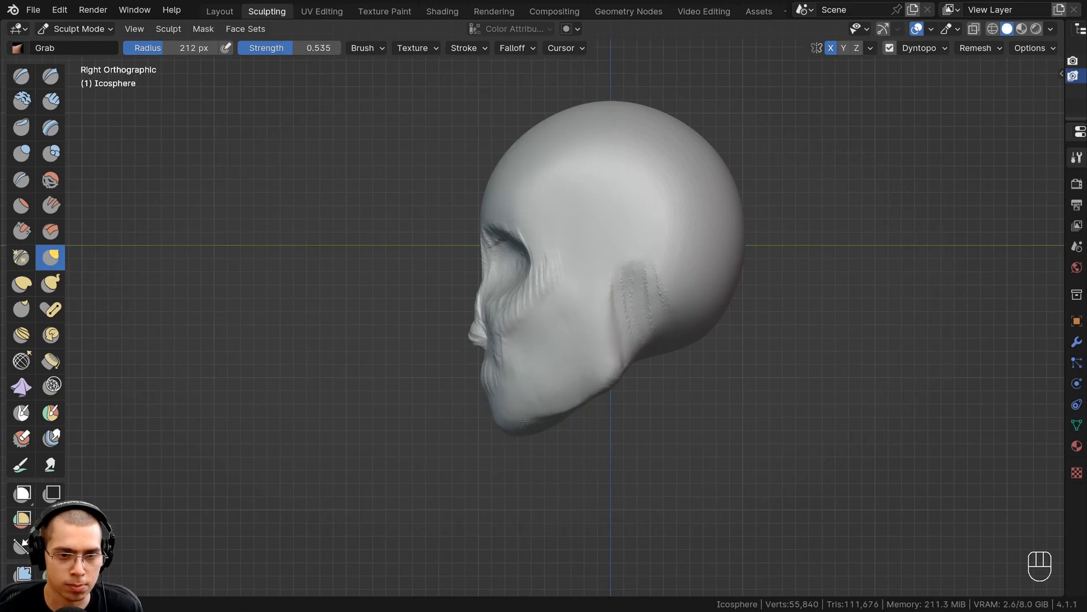
{"action": "middle_click_drag", "start_coordinate": [489, 322], "coordinate": [422, 334], "text": "ctrl"}
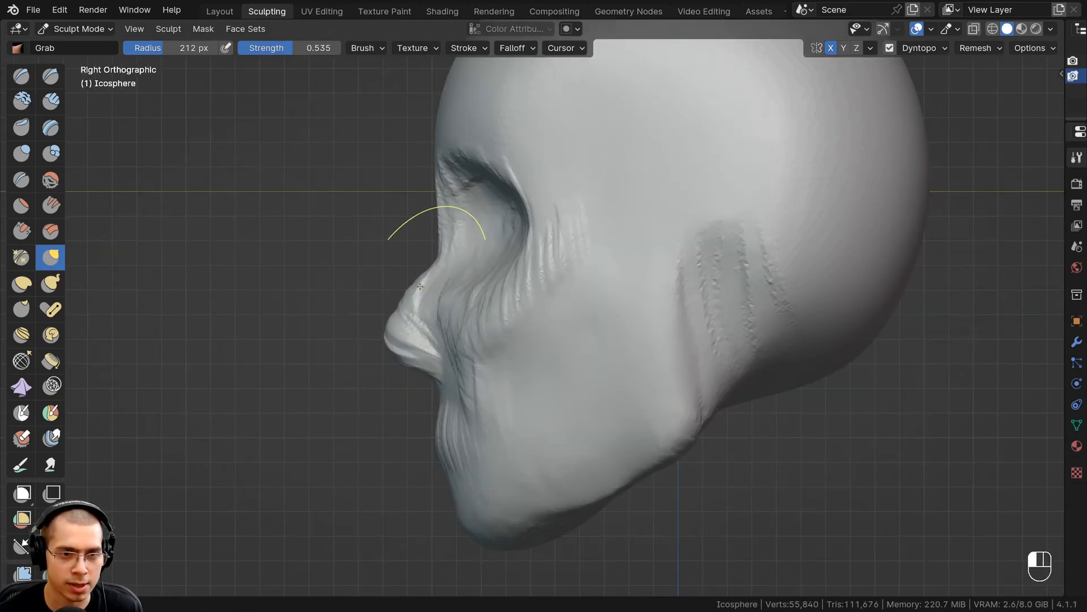
Step: Shape the mouth and chin profile with Grab, leaving a dip below the mouth and pulling the chin forward
{"action": "scroll", "coordinate": [444, 355], "scroll_direction": "down", "scroll_amount": 4, "text": "shift"}
{"action": "scroll", "coordinate": [447, 340], "scroll_direction": "up", "scroll_amount": 2}
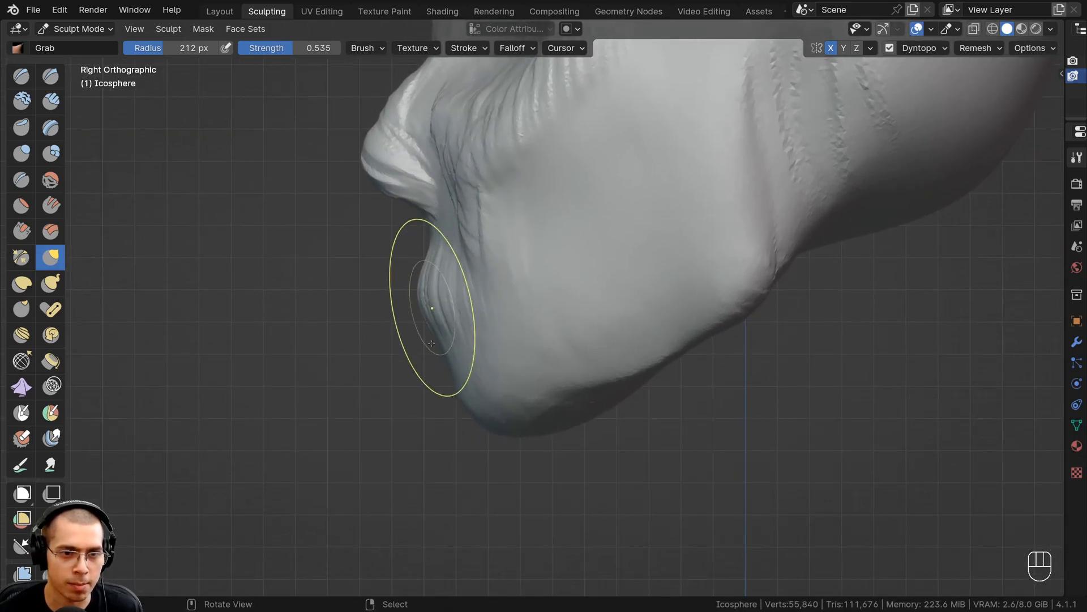
{"action": "mouse_move", "coordinate": [431, 343]}
{"action": "middle_mouse_down", "text": "ctrl"}
{"action": "mouse_move", "coordinate": [416, 260]}
{"action": "mouse_move", "coordinate": [471, 451]}
{"action": "middle_mouse_up", "text": "ctrl"}
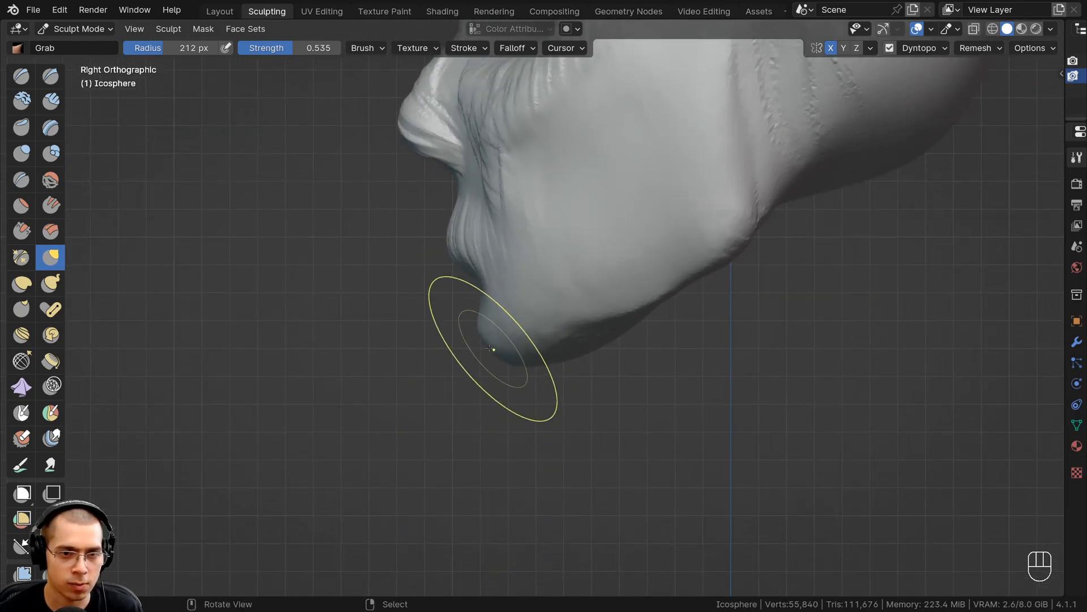
{"action": "mouse_move", "coordinate": [490, 347]}
{"action": "middle_mouse_down", "text": "ctrl"}
{"action": "mouse_move", "coordinate": [482, 374]}
{"action": "mouse_move", "coordinate": [436, 219]}
{"action": "mouse_move", "coordinate": [438, 274]}
{"action": "middle_mouse_up", "text": "ctrl"}
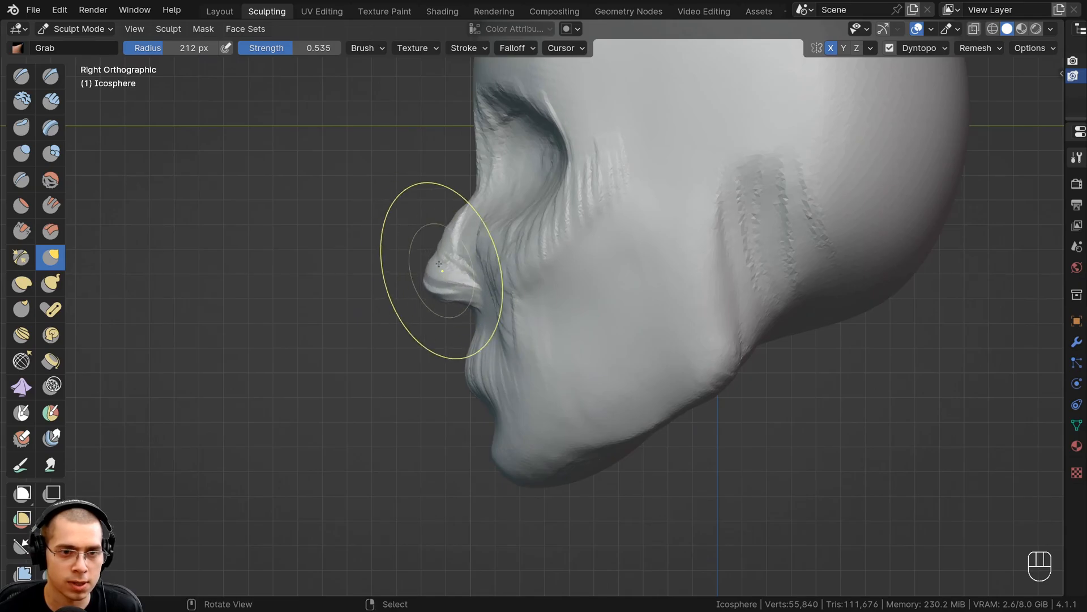
Step: Push the nose bridge back below the brow with Grab to curve the profile inward
{"action": "middle_click_drag", "start_coordinate": [476, 163], "coordinate": [478, 266], "text": "shift"}
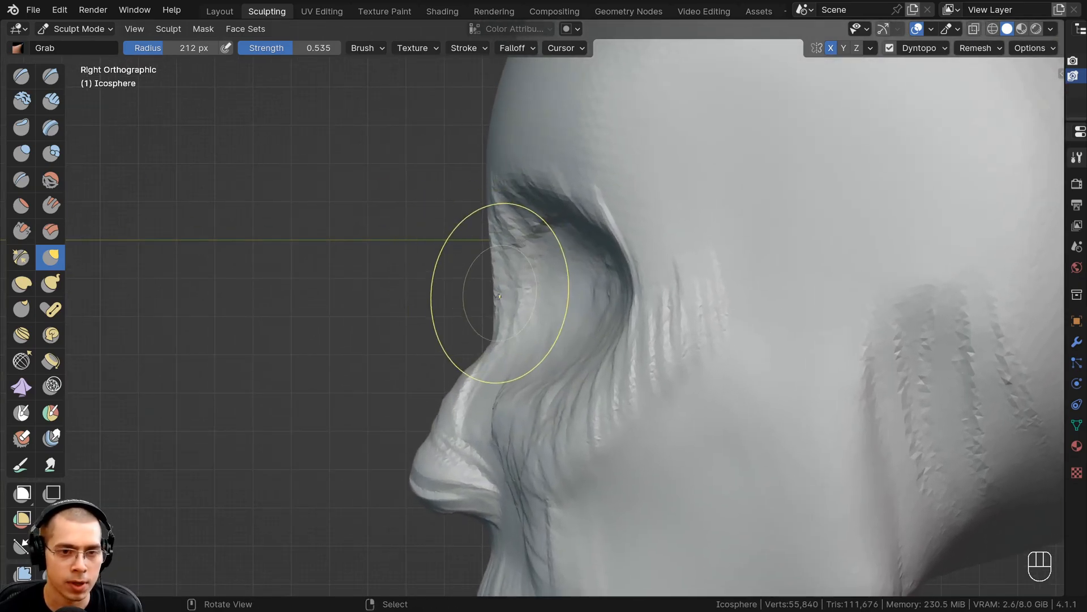
{"action": "middle_click_drag", "start_coordinate": [512, 299], "coordinate": [589, 331]}
{"action": "middle_click_drag", "start_coordinate": [498, 366], "coordinate": [488, 391], "text": "shift"}
{"action": "scroll", "coordinate": [490, 311], "scroll_direction": "down", "scroll_amount": 4}
{"action": "middle_click_drag", "start_coordinate": [488, 391], "coordinate": [483, 315]}
{"action": "left_click_drag", "start_coordinate": [483, 315], "coordinate": [482, 312]}
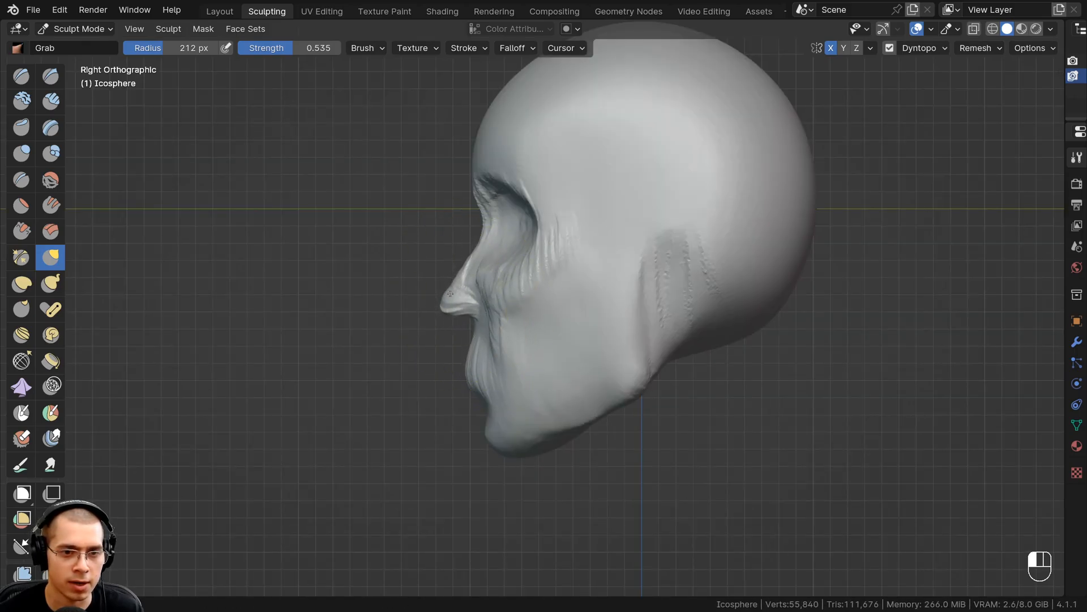
Step: Refine the face profile from the brow to the chin with Grab in the side view
{"action": "middle_click_drag", "start_coordinate": [456, 302], "coordinate": [452, 247], "text": "shift"}
{"action": "mouse_move", "coordinate": [439, 354]}
{"action": "middle_mouse_down", "text": "ctrl"}
{"action": "mouse_move", "coordinate": [433, 296]}
{"action": "mouse_move", "coordinate": [435, 374]}
{"action": "middle_mouse_up", "text": "ctrl"}
{"action": "middle_click_drag", "start_coordinate": [435, 374], "coordinate": [436, 414], "text": "ctrl"}
{"action": "middle_click_drag", "start_coordinate": [476, 216], "coordinate": [476, 301], "text": "shift"}
{"action": "middle_click_drag", "start_coordinate": [500, 273], "coordinate": [487, 312], "text": "shift"}
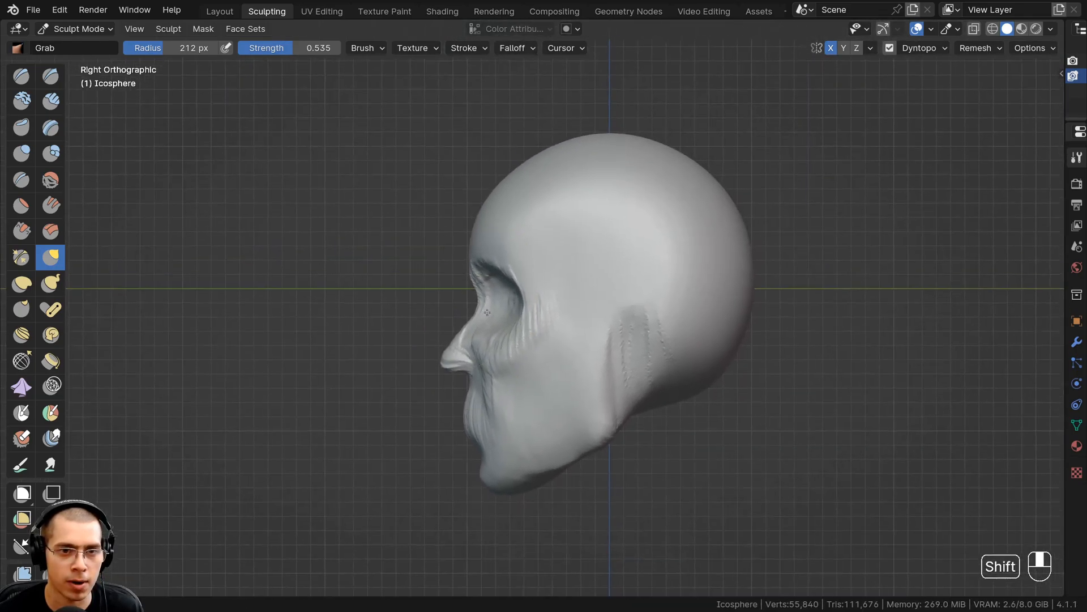
{"action": "scroll", "coordinate": [487, 312], "scroll_direction": "down", "scroll_amount": 1}
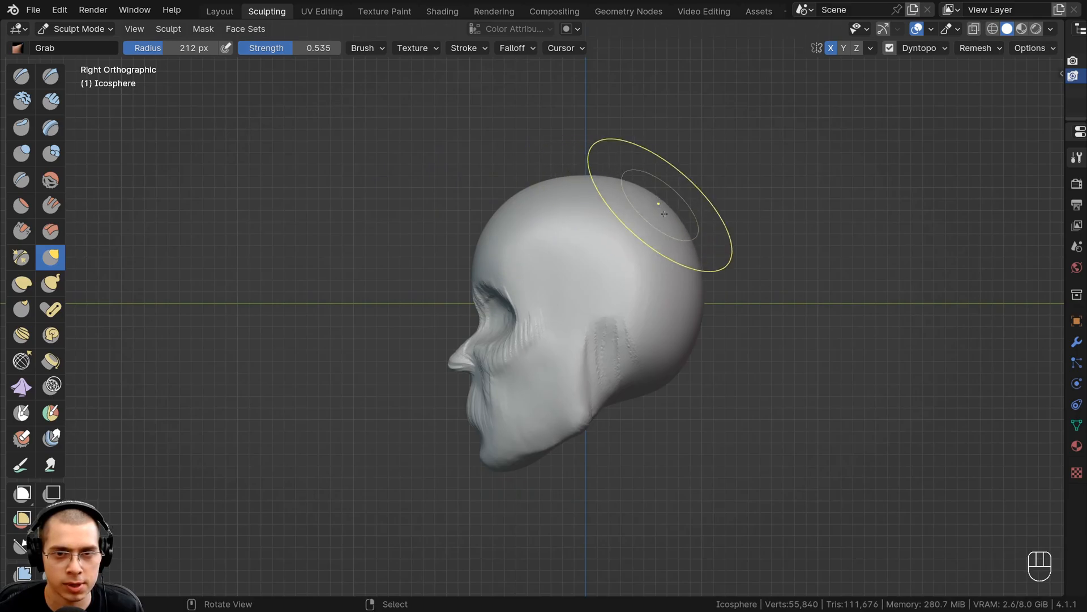
Step: Nudge the cheek beneath the eye socket with Grab while checking the head's proportions from several angles
{"action": "mouse_move", "coordinate": [678, 330]}
{"action": "middle_mouse_down", "text": "shift"}
{"action": "mouse_move", "coordinate": [657, 300]}
{"action": "mouse_move", "coordinate": [346, 306]}
{"action": "middle_mouse_up", "text": "shift"}
{"action": "middle_click_drag", "start_coordinate": [556, 358], "coordinate": [538, 321], "text": "ctrl"}
{"action": "mouse_move", "coordinate": [535, 321]}
{"action": "middle_mouse_down", "text": "shift"}
{"action": "mouse_move", "coordinate": [530, 282]}
{"action": "mouse_move", "coordinate": [594, 275]}
{"action": "mouse_move", "coordinate": [461, 267]}
{"action": "mouse_move", "coordinate": [390, 202]}
{"action": "mouse_move", "coordinate": [473, 283]}
{"action": "middle_mouse_up", "text": "shift"}
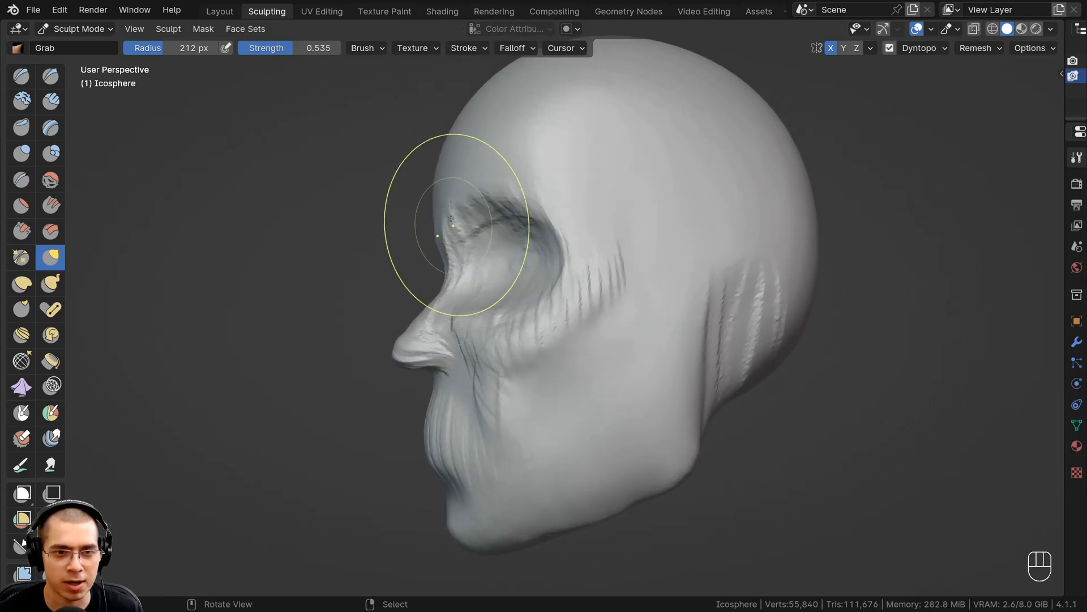
{"action": "middle_click_drag", "start_coordinate": [451, 220], "coordinate": [522, 208]}
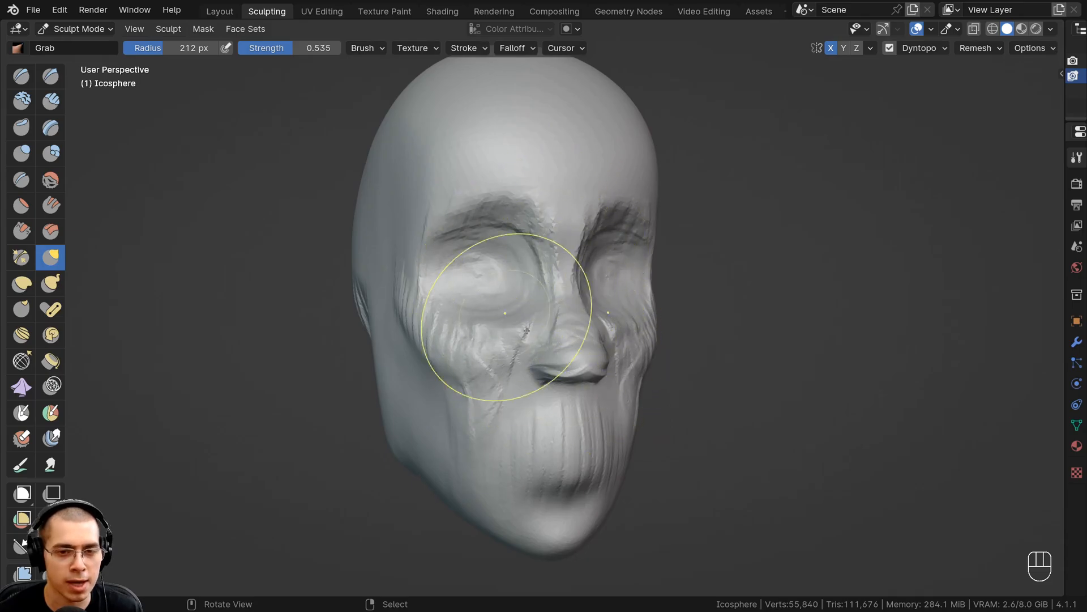
{"action": "mouse_move", "coordinate": [526, 330]}
{"action": "middle_mouse_down"}
{"action": "mouse_move", "coordinate": [546, 283]}
{"action": "mouse_move", "coordinate": [431, 258]}
{"action": "mouse_move", "coordinate": [443, 359]}
{"action": "middle_mouse_up"}
{"action": "middle_click_drag", "start_coordinate": [443, 360], "coordinate": [468, 311], "text": "shift"}
{"action": "left_click_drag", "start_coordinate": [468, 310], "coordinate": [453, 306]}
{"action": "mouse_move", "coordinate": [453, 306]}
{"action": "middle_mouse_down"}
{"action": "mouse_move", "coordinate": [398, 294]}
{"action": "mouse_move", "coordinate": [398, 317]}
{"action": "middle_mouse_up"}
{"action": "mouse_move", "coordinate": [398, 317]}
{"action": "middle_mouse_down"}
{"action": "mouse_move", "coordinate": [345, 315]}
{"action": "mouse_move", "coordinate": [406, 315]}
{"action": "middle_mouse_up"}
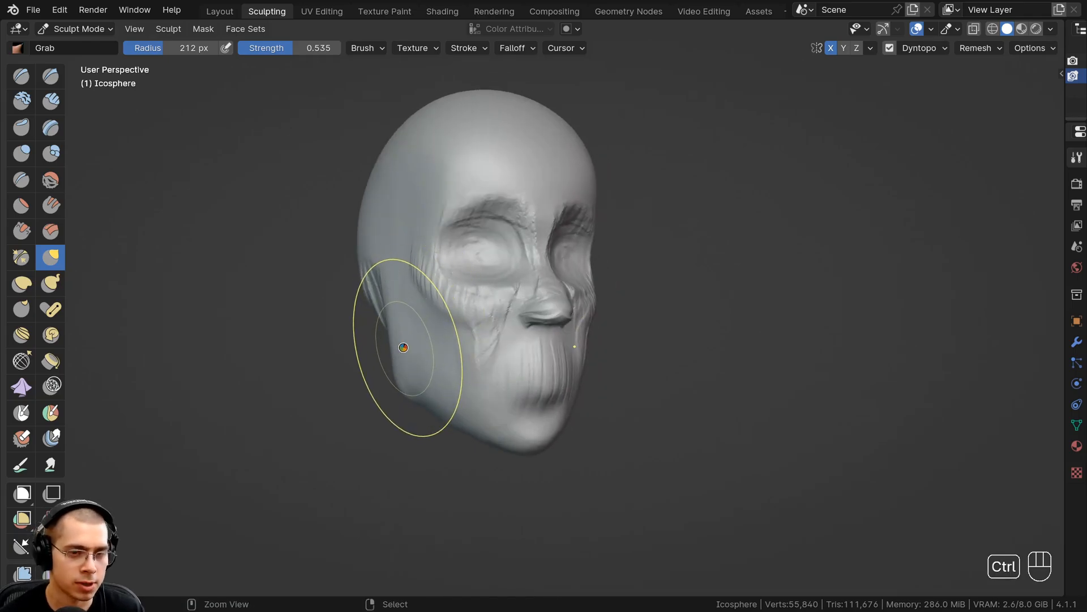
Step: Save the sculpt.blend file
{"action": "key", "text": "ctrl+s"}
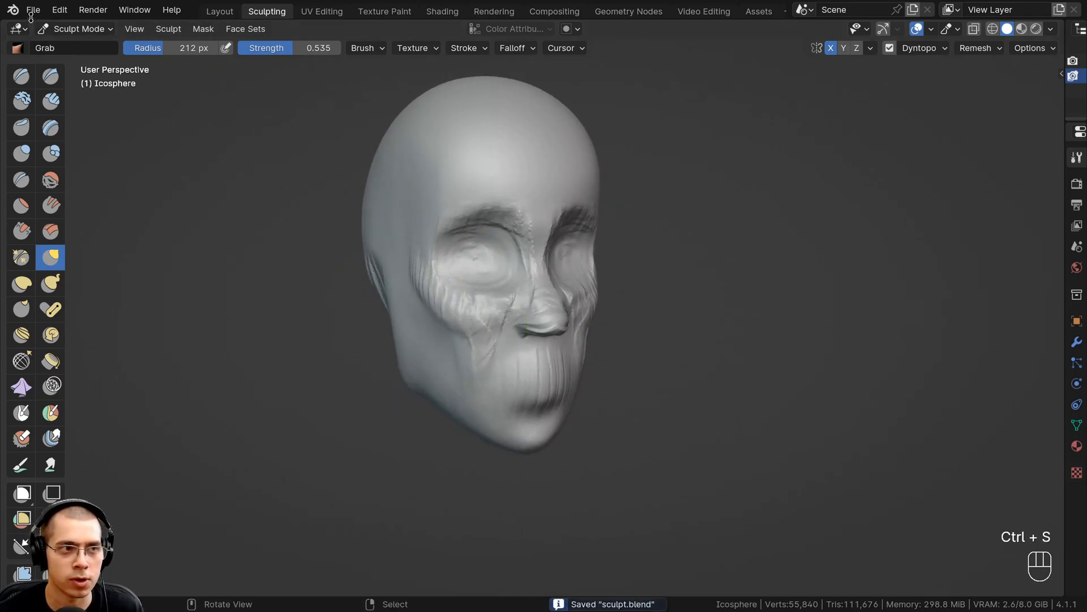
{"action": "left_click", "coordinate": [31, 11]}
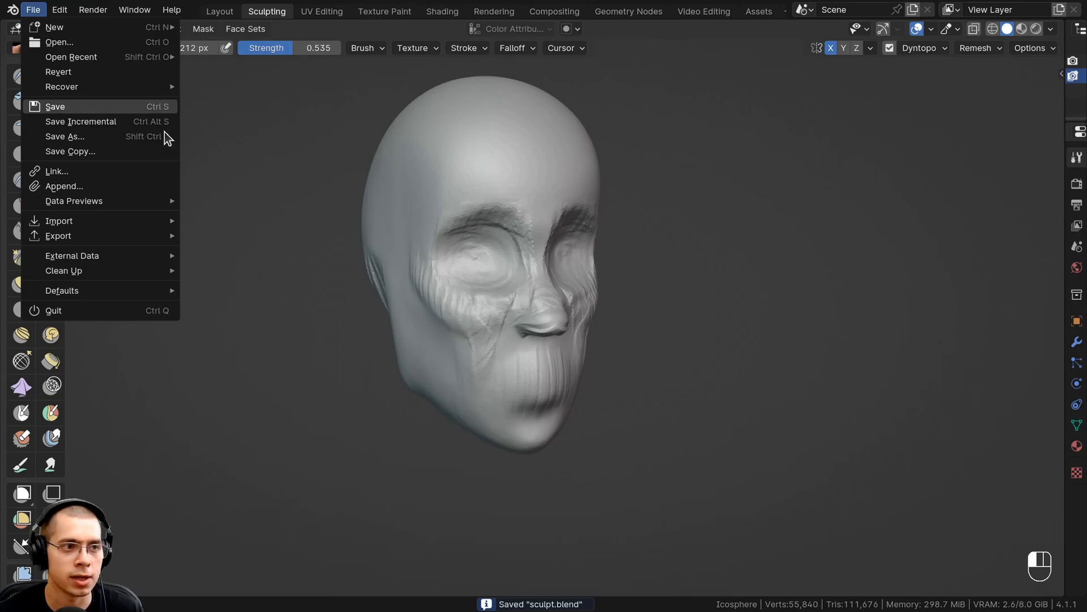
{"action": "middle_click_drag", "start_coordinate": [487, 216], "coordinate": [437, 214]}
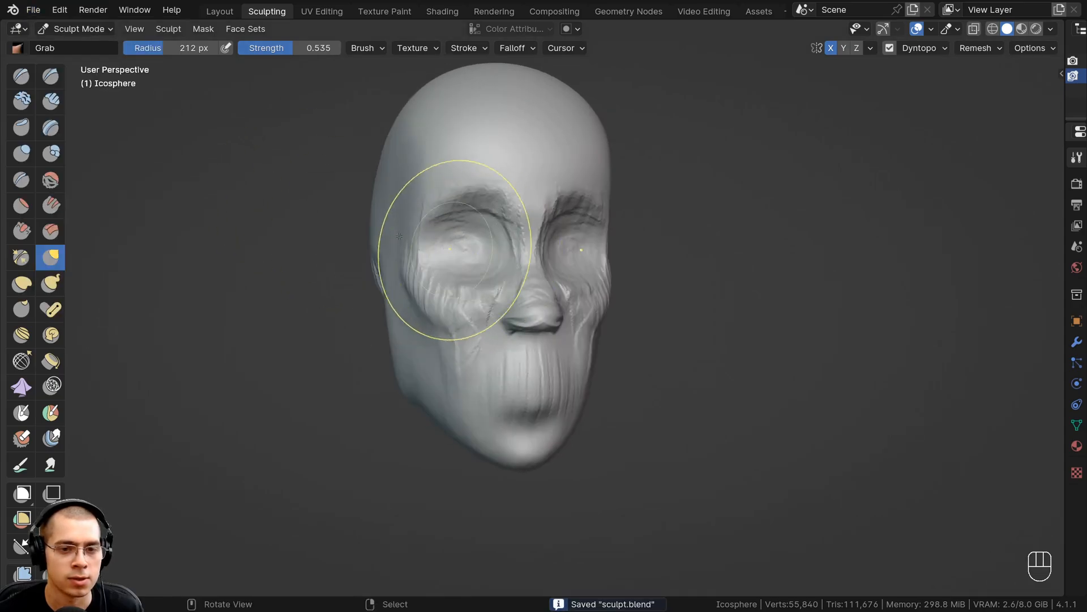
Step: Build up the nose bridge with Clay Strips strokes and trim it with an inverted stroke
{"action": "left_click", "coordinate": [47, 104]}
{"action": "middle_click_drag", "start_coordinate": [431, 239], "coordinate": [521, 240], "text": "ctrl"}
{"action": "left_click_drag", "start_coordinate": [518, 244], "coordinate": [528, 309]}
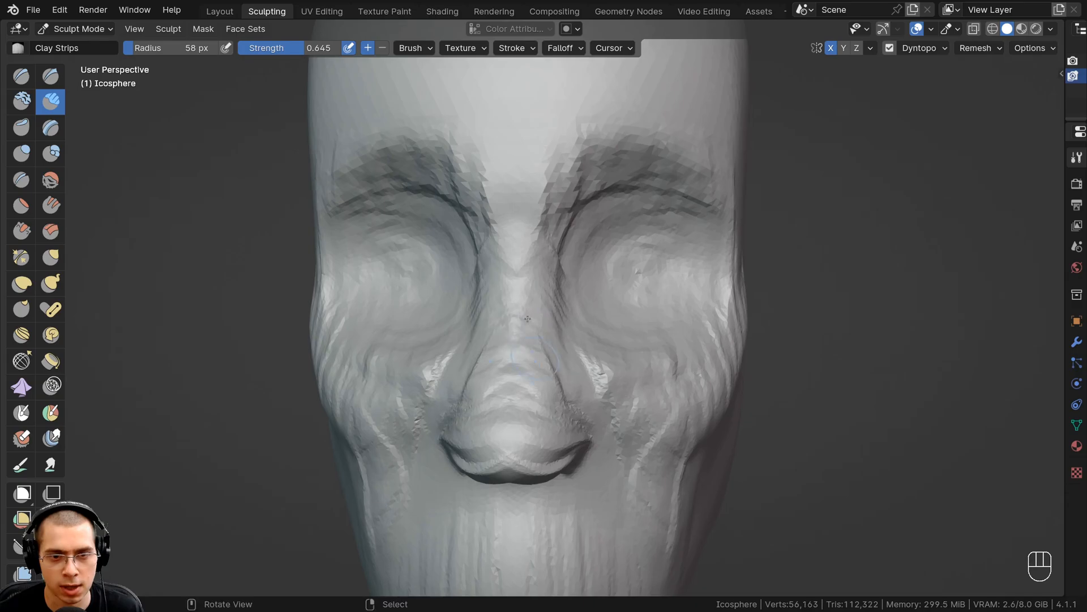
{"action": "middle_click_drag", "start_coordinate": [527, 319], "coordinate": [522, 264]}
{"action": "mouse_move", "coordinate": [519, 250]}
{"action": "left_mouse_down", "text": "ctrl"}
{"action": "mouse_move", "coordinate": [509, 317]}
{"action": "mouse_move", "coordinate": [516, 310]}
{"action": "left_mouse_up", "text": "ctrl"}
Step: Smooth the bridge, tip and underside of the nose into a rounded form
{"action": "mouse_move", "coordinate": [476, 370]}
{"action": "middle_mouse_down"}
{"action": "mouse_move", "coordinate": [382, 365]}
{"action": "mouse_move", "coordinate": [391, 348]}
{"action": "mouse_move", "coordinate": [465, 347]}
{"action": "middle_mouse_up"}
{"action": "mouse_move", "coordinate": [466, 347]}
{"action": "left_mouse_down", "text": "ctrl"}
{"action": "mouse_move", "coordinate": [437, 323]}
{"action": "mouse_move", "coordinate": [460, 344]}
{"action": "left_mouse_up", "text": "ctrl"}
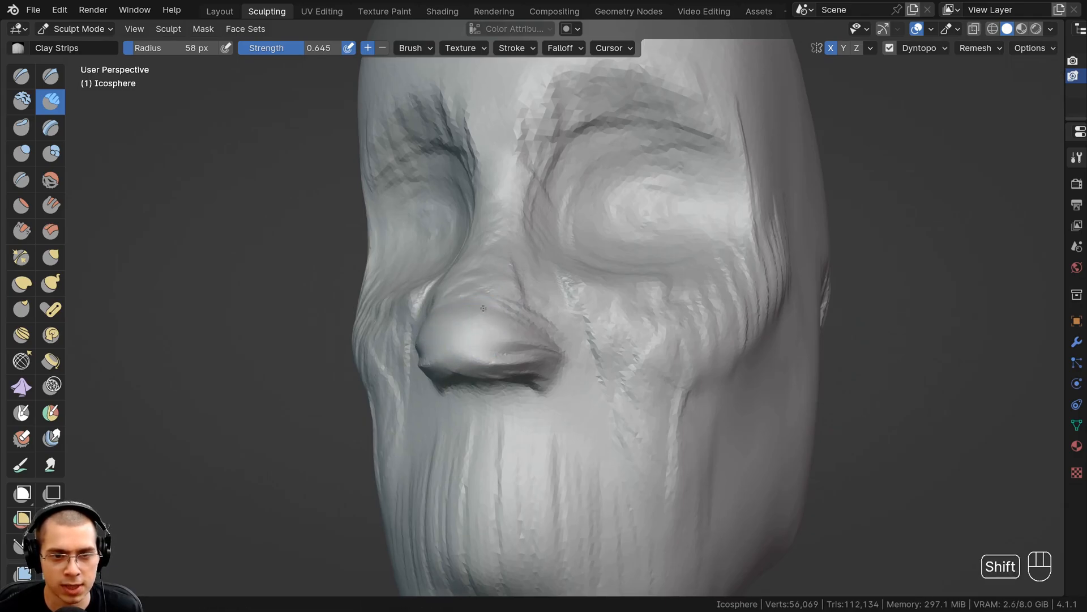
{"action": "middle_click_drag", "start_coordinate": [519, 348], "coordinate": [511, 327]}
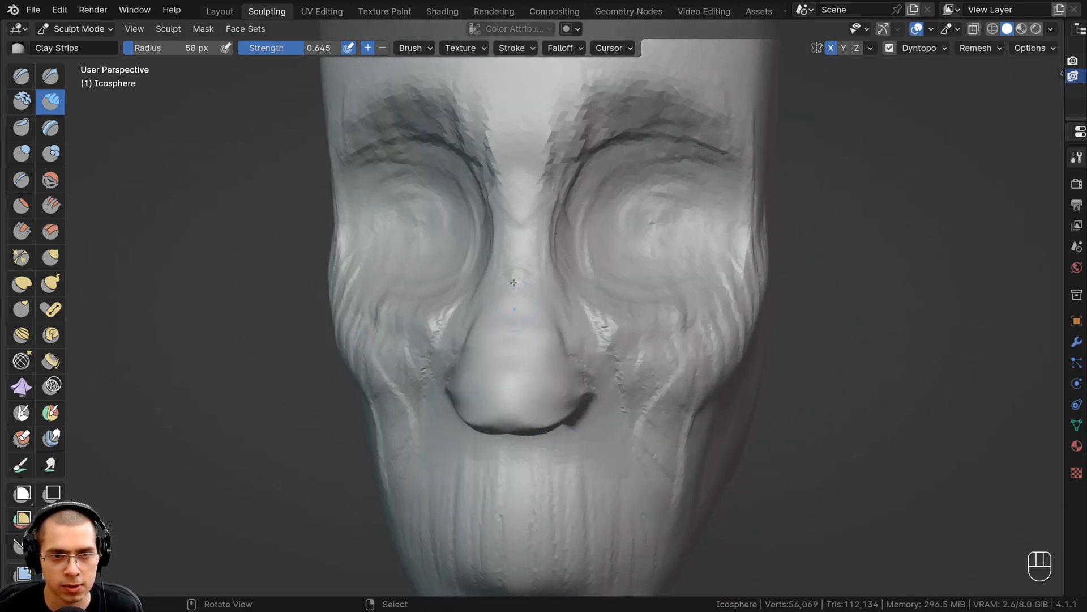
{"action": "left_click_drag", "start_coordinate": [510, 327], "coordinate": [536, 320], "text": "shift"}
{"action": "middle_click_drag", "start_coordinate": [535, 379], "coordinate": [516, 230]}
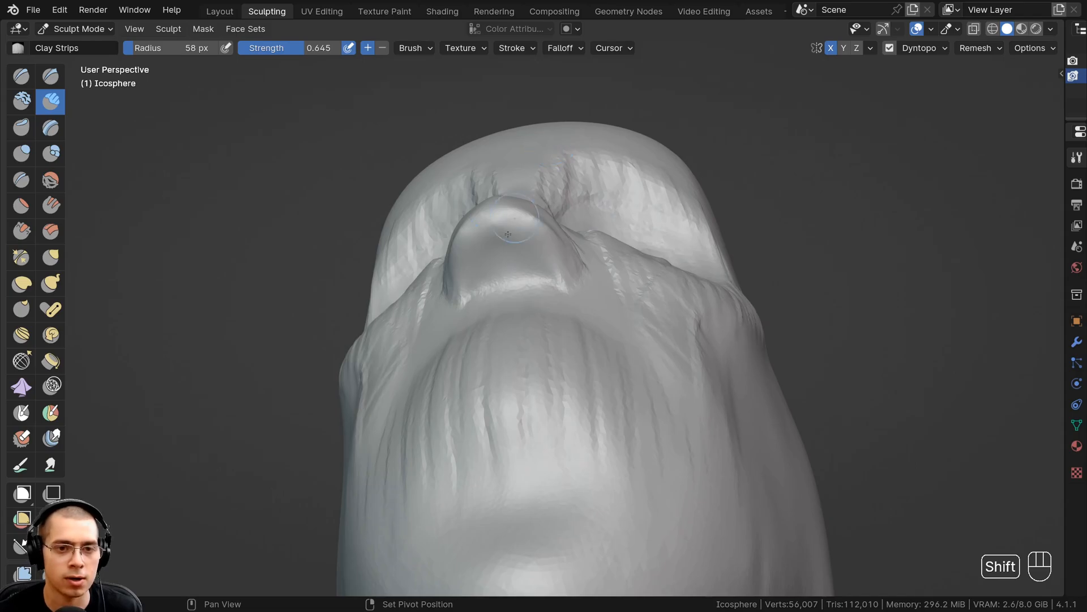
Step: Form the nostril wing on the side of the nose with layered curved Clay Strips strokes
{"action": "mouse_move", "coordinate": [541, 260]}
{"action": "middle_mouse_down"}
{"action": "mouse_move", "coordinate": [529, 277]}
{"action": "mouse_move", "coordinate": [524, 136]}
{"action": "mouse_move", "coordinate": [546, 213]}
{"action": "middle_mouse_up"}
{"action": "middle_click_drag", "start_coordinate": [546, 213], "coordinate": [524, 235], "text": "shift"}
{"action": "mouse_move", "coordinate": [485, 148]}
{"action": "left_mouse_down"}
{"action": "mouse_move", "coordinate": [592, 235]}
{"action": "mouse_move", "coordinate": [430, 279]}
{"action": "left_mouse_up"}
{"action": "middle_click_drag", "start_coordinate": [623, 286], "coordinate": [488, 381]}
{"action": "mouse_move", "coordinate": [488, 381]}
{"action": "middle_mouse_down", "text": "ctrl"}
{"action": "mouse_move", "coordinate": [492, 296]}
{"action": "mouse_move", "coordinate": [545, 275]}
{"action": "middle_mouse_up", "text": "ctrl"}
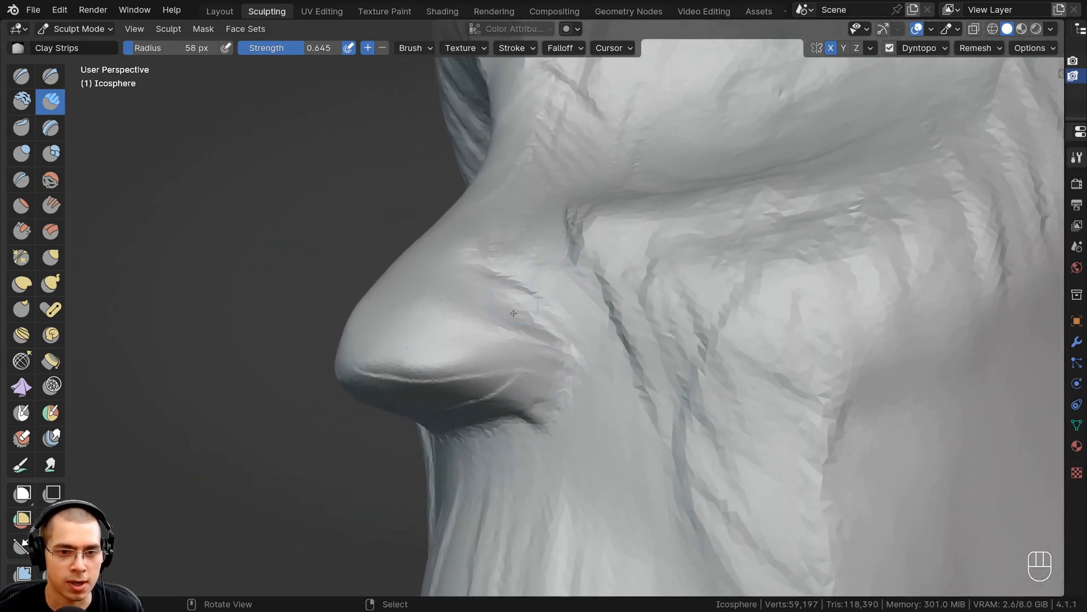
{"action": "left_click_drag", "start_coordinate": [517, 324], "coordinate": [540, 385]}
{"action": "mouse_move", "coordinate": [510, 306]}
{"action": "left_mouse_down"}
{"action": "mouse_move", "coordinate": [531, 315]}
{"action": "mouse_move", "coordinate": [538, 385]}
{"action": "left_mouse_up"}
{"action": "mouse_move", "coordinate": [510, 300]}
{"action": "left_mouse_down"}
{"action": "mouse_move", "coordinate": [509, 389]}
{"action": "mouse_move", "coordinate": [552, 306]}
{"action": "mouse_move", "coordinate": [498, 391]}
{"action": "left_mouse_up"}
{"action": "middle_click_drag", "start_coordinate": [504, 385], "coordinate": [544, 252], "text": "ctrl"}
Step: Carve inverted Clay Strips strokes around the back of the nostril wing to separate it from the cheek
{"action": "mouse_move", "coordinate": [566, 255]}
{"action": "left_mouse_down", "text": "ctrl"}
{"action": "mouse_move", "coordinate": [595, 297]}
{"action": "mouse_move", "coordinate": [608, 414]}
{"action": "left_mouse_up", "text": "ctrl"}
{"action": "mouse_move", "coordinate": [600, 272]}
{"action": "left_mouse_down", "text": "ctrl"}
{"action": "mouse_move", "coordinate": [623, 385]}
{"action": "mouse_move", "coordinate": [589, 269]}
{"action": "left_mouse_up", "text": "ctrl"}
{"action": "mouse_move", "coordinate": [589, 269]}
{"action": "middle_mouse_down", "text": "ctrl"}
{"action": "mouse_move", "coordinate": [655, 475]}
{"action": "mouse_move", "coordinate": [617, 418]}
{"action": "middle_mouse_up", "text": "ctrl"}
{"action": "middle_click_drag", "start_coordinate": [617, 417], "coordinate": [592, 346], "text": "shift"}
{"action": "middle_click_drag", "start_coordinate": [592, 346], "coordinate": [583, 406], "text": "ctrl"}
{"action": "middle_click_drag", "start_coordinate": [597, 308], "coordinate": [542, 295], "text": "shift"}
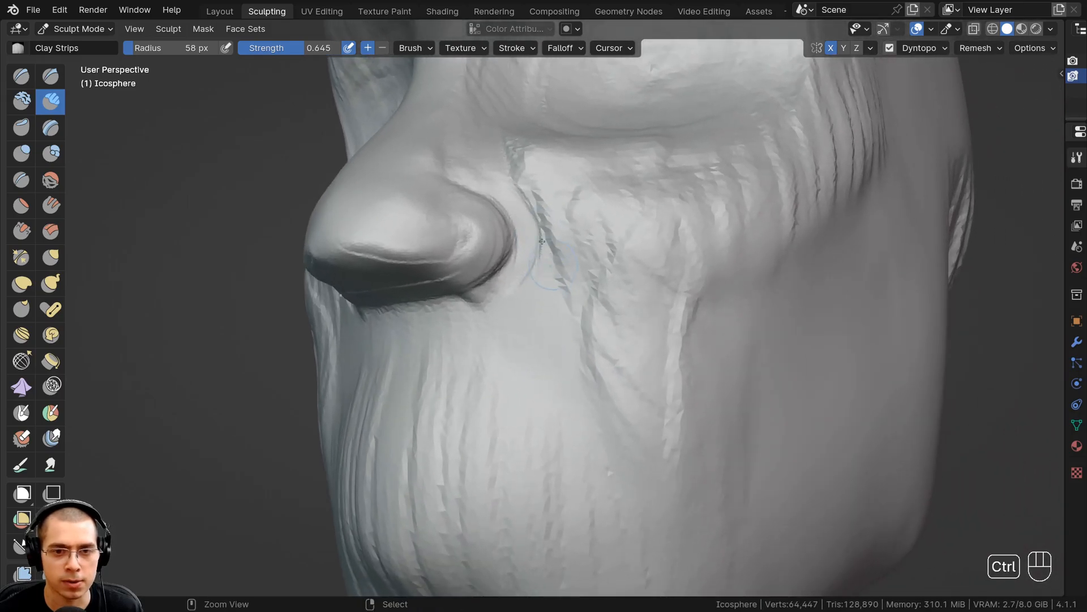
Step: Carve the smile fold diagonally from the nostril wing down the cheek with inverted Clay Strips strokes
{"action": "middle_click_drag", "start_coordinate": [628, 358], "coordinate": [544, 208], "text": "shift"}
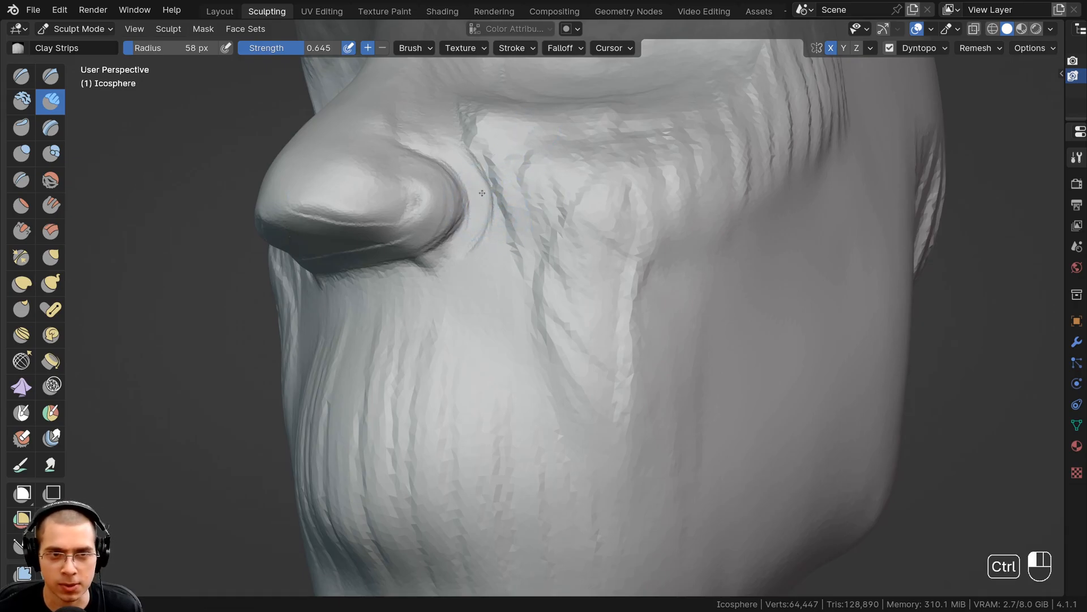
{"action": "left_click_drag", "start_coordinate": [482, 193], "coordinate": [561, 261], "text": "ctrl"}
{"action": "left_click_drag", "start_coordinate": [504, 213], "coordinate": [637, 368], "text": "ctrl"}
{"action": "left_click_drag", "start_coordinate": [546, 249], "coordinate": [667, 402], "text": "ctrl"}
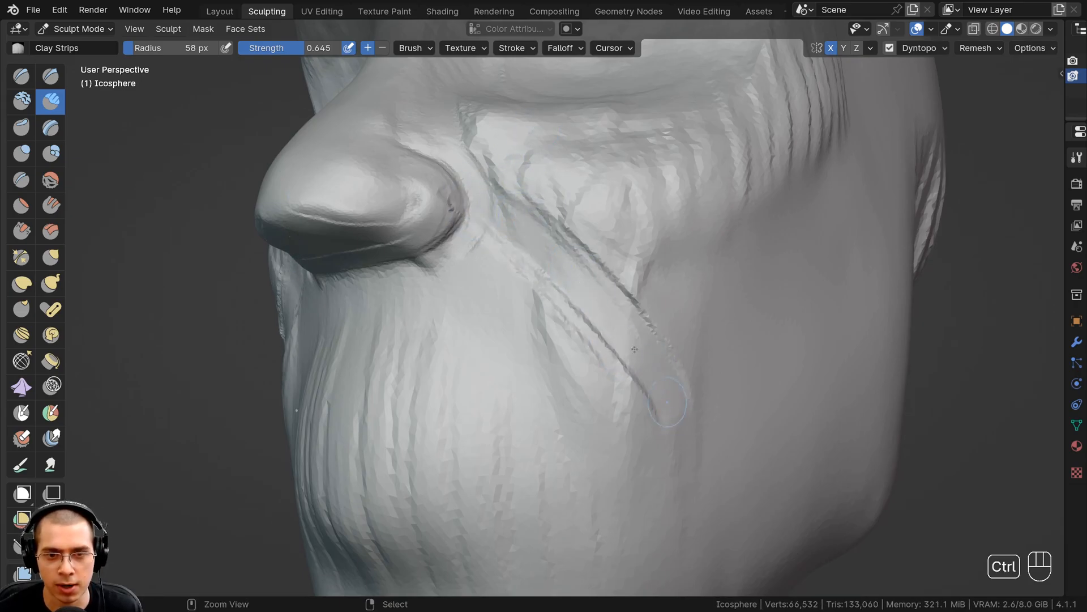
{"action": "mouse_move", "coordinate": [490, 188]}
{"action": "left_mouse_down", "text": "ctrl"}
{"action": "mouse_move", "coordinate": [526, 209]}
{"action": "mouse_move", "coordinate": [620, 321]}
{"action": "mouse_move", "coordinate": [650, 405]}
{"action": "left_mouse_up", "text": "ctrl"}
{"action": "mouse_move", "coordinate": [654, 439]}
{"action": "middle_mouse_down", "text": "shift"}
{"action": "mouse_move", "coordinate": [584, 301]}
{"action": "mouse_move", "coordinate": [571, 318]}
{"action": "mouse_move", "coordinate": [415, 283]}
{"action": "mouse_move", "coordinate": [400, 308]}
{"action": "mouse_move", "coordinate": [603, 314]}
{"action": "middle_mouse_up", "text": "shift"}
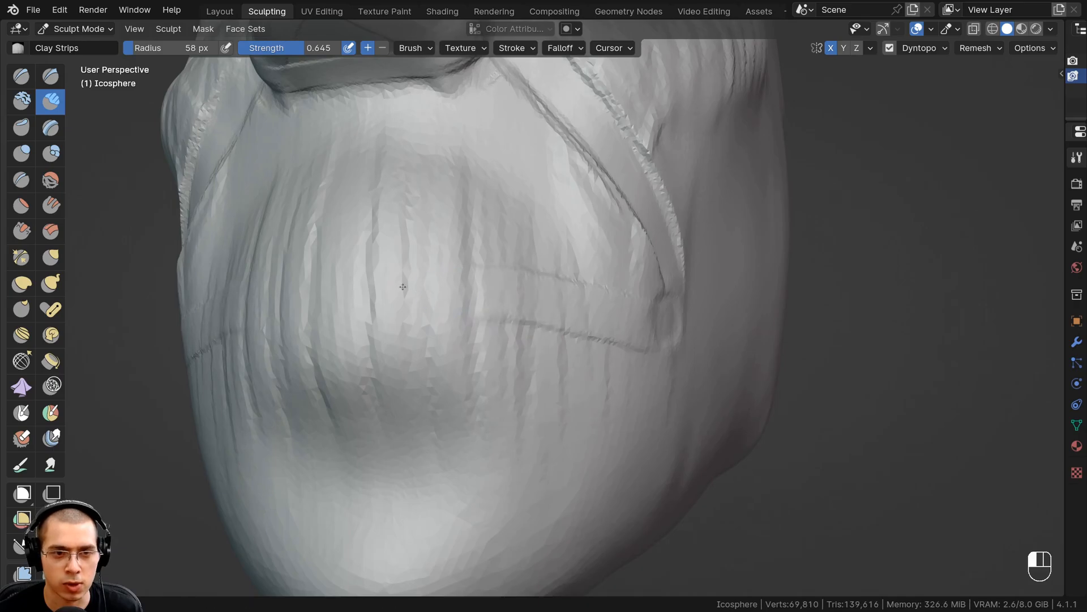
Step: Build up the upper lip area above the mouth line with broad Clay Strips strokes
{"action": "left_click_drag", "start_coordinate": [403, 286], "coordinate": [634, 322]}
{"action": "middle_click_drag", "start_coordinate": [589, 329], "coordinate": [583, 410], "text": "ctrl"}
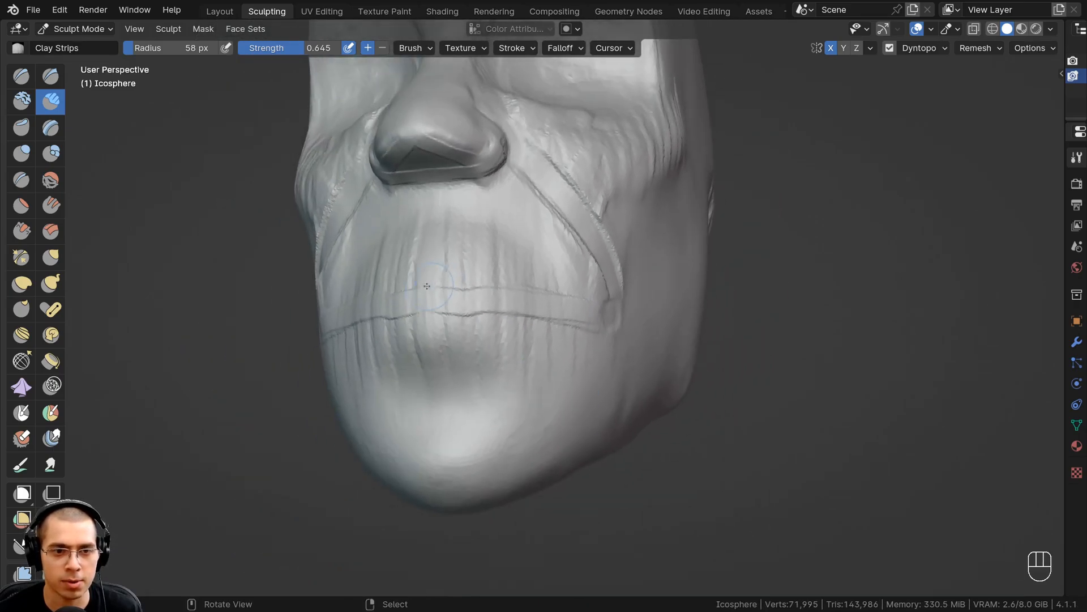
{"action": "middle_click_drag", "start_coordinate": [575, 311], "coordinate": [518, 306]}
Step: Deepen the smile fold from the nostril wing to the mouth corner with inverted Clay Strips strokes and build up the cheek beside it
{"action": "mouse_move", "coordinate": [507, 227]}
{"action": "left_mouse_down", "text": "ctrl"}
{"action": "mouse_move", "coordinate": [534, 271]}
{"action": "mouse_move", "coordinate": [540, 260]}
{"action": "left_mouse_up", "text": "ctrl"}
{"action": "middle_click_drag", "start_coordinate": [540, 260], "coordinate": [532, 224], "text": "ctrl"}
{"action": "left_click_drag", "start_coordinate": [539, 246], "coordinate": [589, 309], "text": "ctrl"}
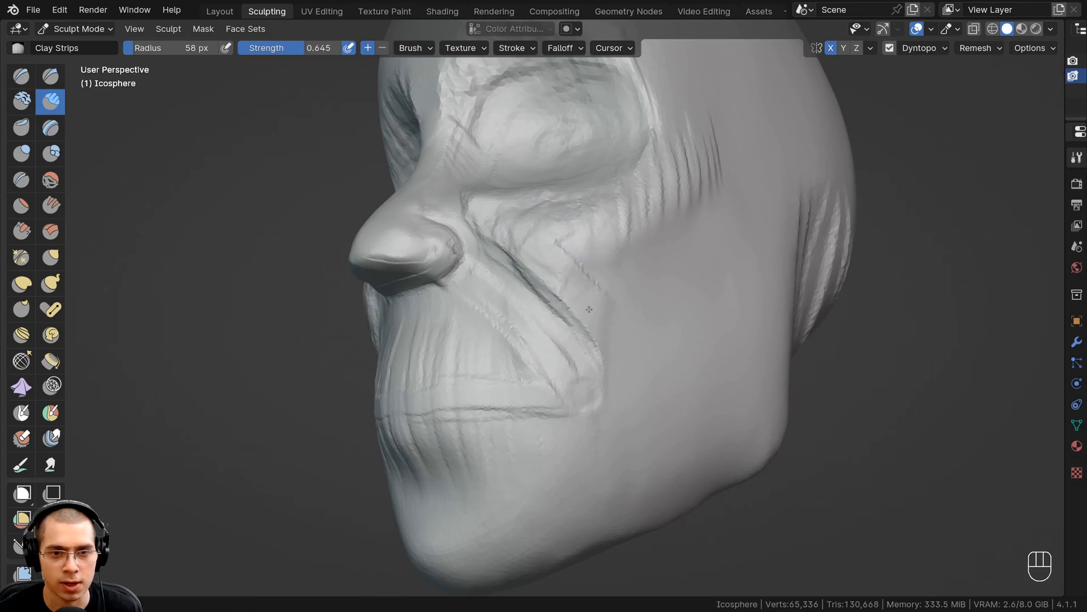
{"action": "middle_click_drag", "start_coordinate": [540, 241], "coordinate": [493, 177], "text": "ctrl"}
{"action": "left_click_drag", "start_coordinate": [492, 209], "coordinate": [618, 340]}
{"action": "left_click_drag", "start_coordinate": [556, 241], "coordinate": [666, 381]}
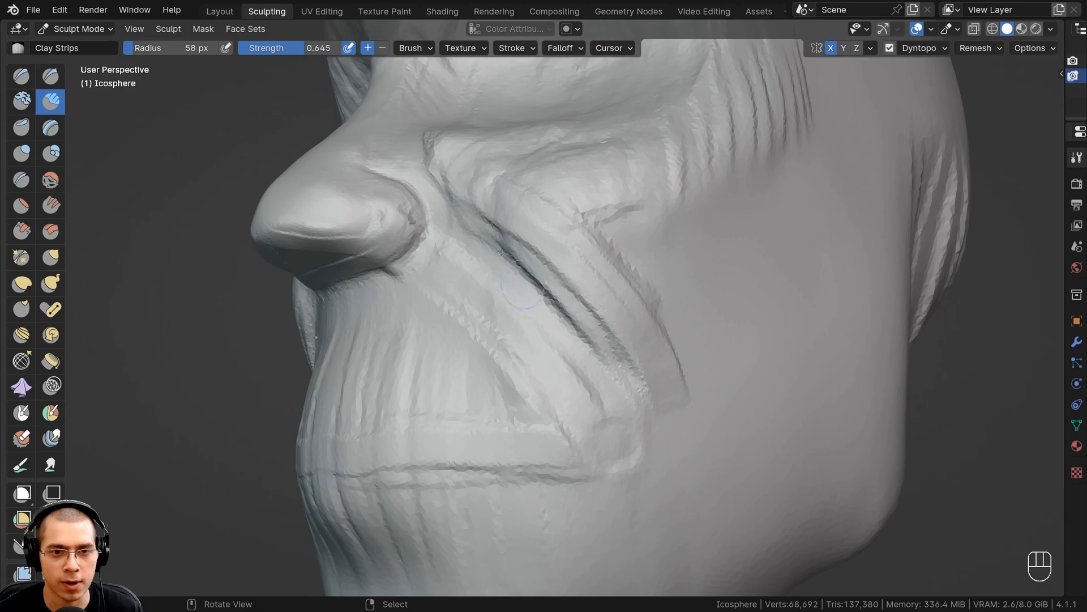
{"action": "middle_click_drag", "start_coordinate": [532, 306], "coordinate": [510, 246], "text": "ctrl"}
{"action": "mouse_move", "coordinate": [399, 133]}
{"action": "left_mouse_down", "text": "ctrl"}
{"action": "mouse_move", "coordinate": [599, 355]}
{"action": "mouse_move", "coordinate": [640, 381]}
{"action": "left_mouse_up", "text": "ctrl"}
{"action": "left_click_drag", "start_coordinate": [367, 122], "coordinate": [620, 374], "text": "ctrl"}
Step: Smooth the upper lip, mouth area and cheek around the smile fold
{"action": "middle_click_drag", "start_coordinate": [586, 408], "coordinate": [597, 583], "text": "ctrl"}
{"action": "scroll", "coordinate": [570, 312], "scroll_direction": "up", "scroll_amount": 3}
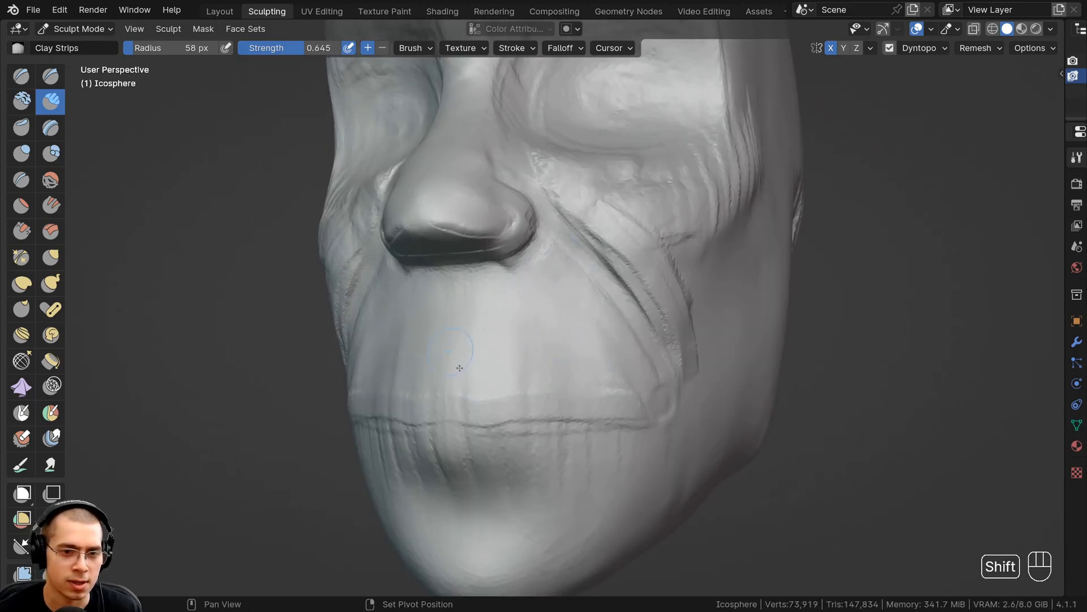
{"action": "middle_click_drag", "start_coordinate": [460, 368], "coordinate": [575, 387], "text": "ctrl"}
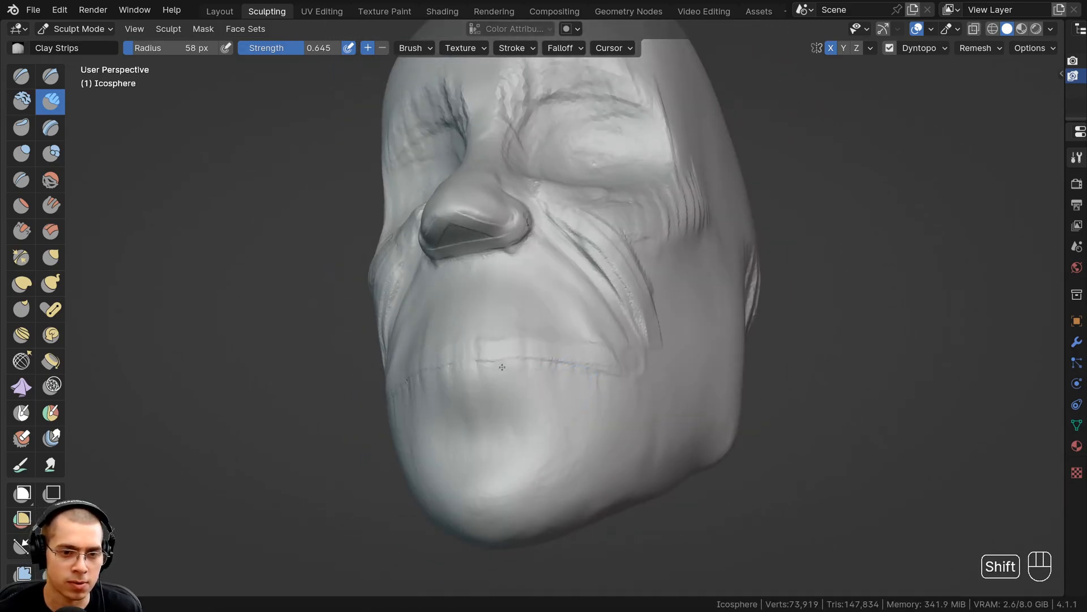
{"action": "middle_click_drag", "start_coordinate": [502, 367], "coordinate": [561, 258]}
{"action": "left_click_drag", "start_coordinate": [536, 239], "coordinate": [600, 289], "text": "shift"}
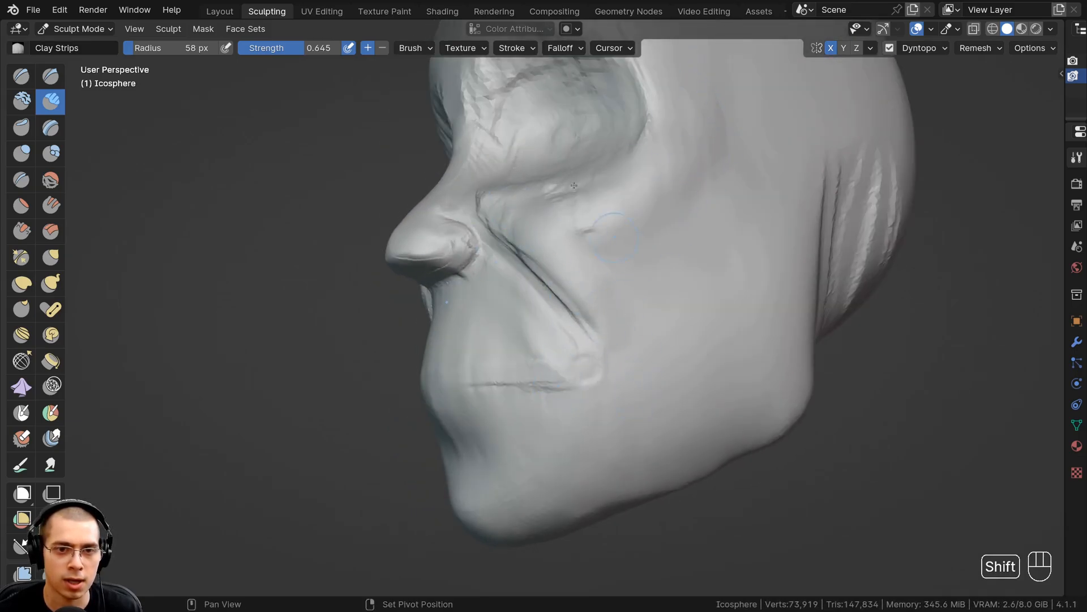
Step: Add volume to the nostril wing with short curved Clay Strips strokes
{"action": "middle_click_drag", "start_coordinate": [601, 224], "coordinate": [576, 234]}
{"action": "scroll", "coordinate": [537, 283], "scroll_direction": "up", "scroll_amount": 3}
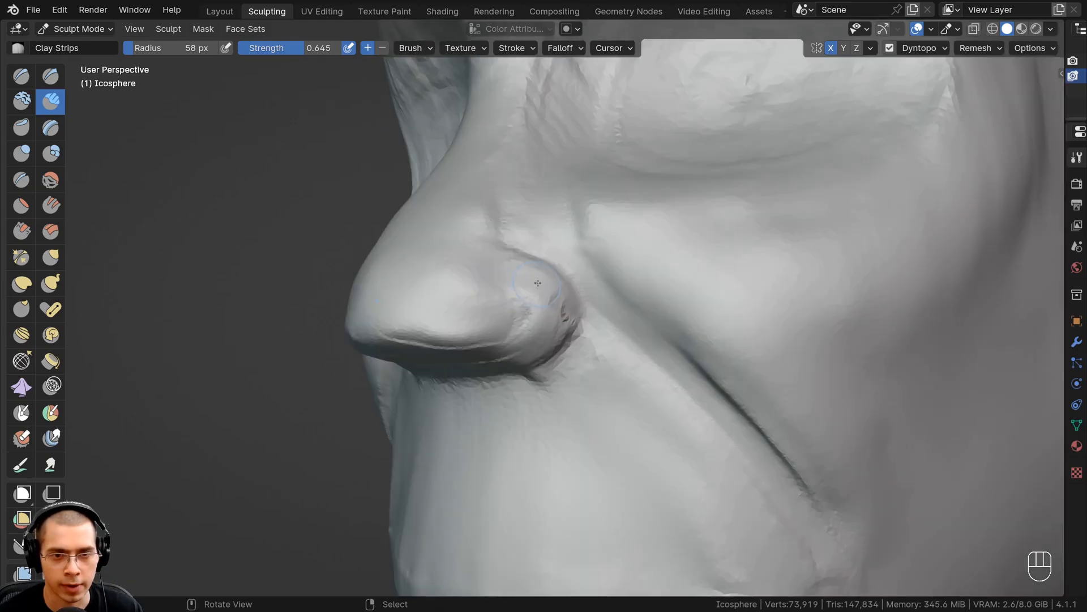
{"action": "left_click_drag", "start_coordinate": [553, 295], "coordinate": [517, 275]}
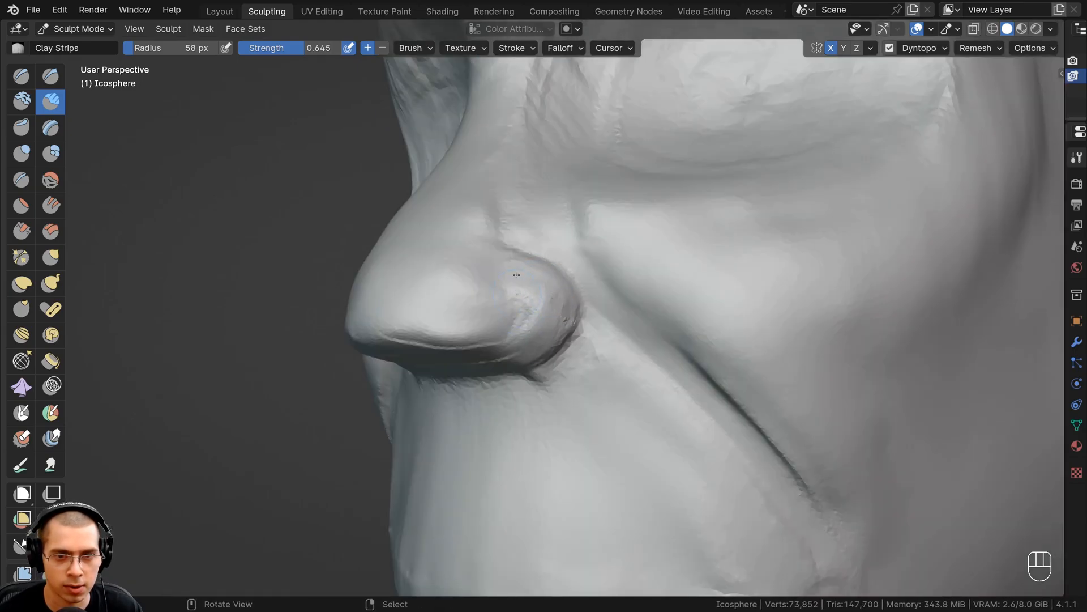
{"action": "left_click_drag", "start_coordinate": [502, 319], "coordinate": [490, 286]}
Step: Carve a groove between the nose tip and the nostril wing with inverted Clay Strips strokes
{"action": "middle_click_drag", "start_coordinate": [490, 286], "coordinate": [476, 317], "text": "ctrl"}
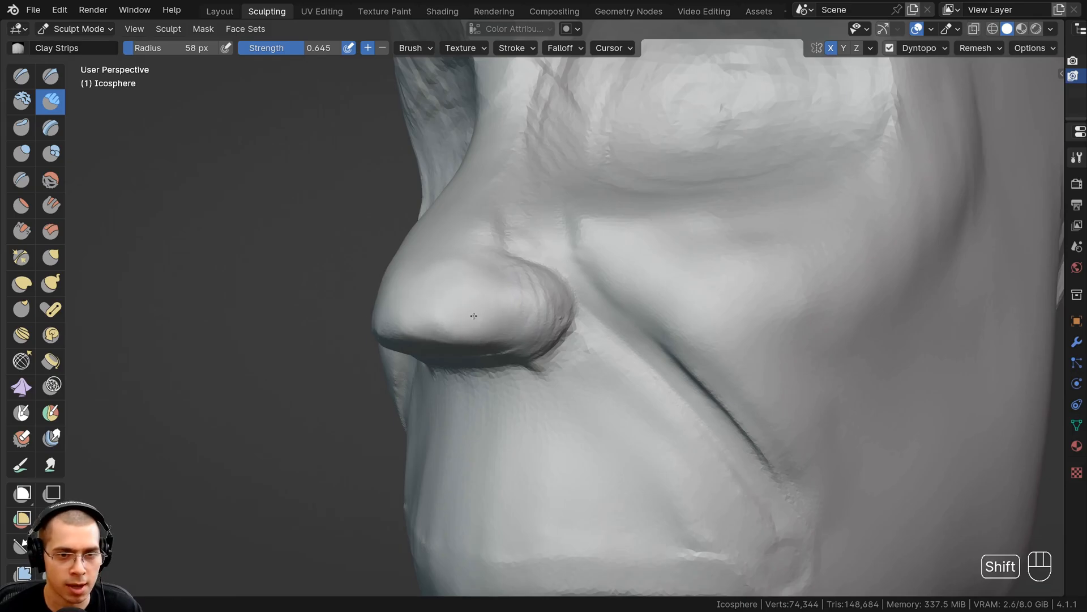
{"action": "mouse_move", "coordinate": [486, 269]}
{"action": "middle_mouse_down", "text": "shift"}
{"action": "mouse_move", "coordinate": [508, 262]}
{"action": "mouse_move", "coordinate": [487, 238]}
{"action": "middle_mouse_up", "text": "shift"}
{"action": "mouse_move", "coordinate": [493, 241]}
{"action": "left_mouse_down", "text": "ctrl"}
{"action": "mouse_move", "coordinate": [483, 230]}
{"action": "mouse_move", "coordinate": [463, 273]}
{"action": "mouse_move", "coordinate": [478, 300]}
{"action": "mouse_move", "coordinate": [463, 304]}
{"action": "mouse_move", "coordinate": [472, 322]}
{"action": "left_mouse_up", "text": "ctrl"}
{"action": "middle_click_drag", "start_coordinate": [487, 268], "coordinate": [494, 272]}
{"action": "left_click_drag", "start_coordinate": [476, 260], "coordinate": [501, 276], "text": "ctrl"}
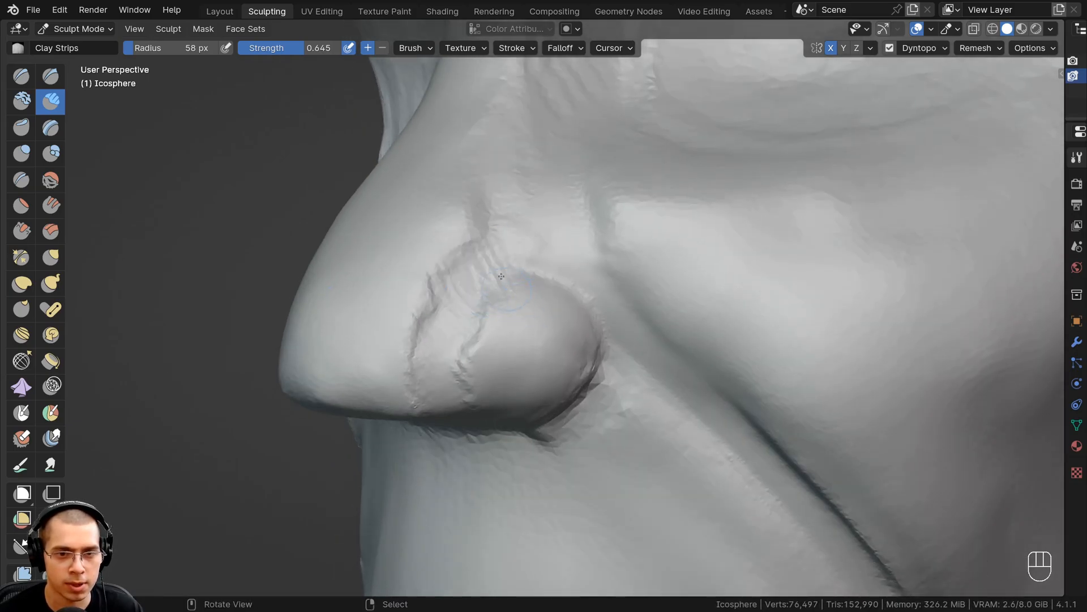
Step: Build up the ball of the nose tip with Clay Strips and smooth it
{"action": "mouse_move", "coordinate": [539, 302]}
{"action": "middle_mouse_down"}
{"action": "mouse_move", "coordinate": [479, 313]}
{"action": "mouse_move", "coordinate": [470, 269]}
{"action": "middle_mouse_up"}
{"action": "scroll", "coordinate": [468, 260], "scroll_direction": "down", "scroll_amount": 1}
{"action": "mouse_move", "coordinate": [466, 264]}
{"action": "left_mouse_down"}
{"action": "mouse_move", "coordinate": [495, 303]}
{"action": "mouse_move", "coordinate": [482, 260]}
{"action": "left_mouse_up"}
{"action": "scroll", "coordinate": [468, 316], "scroll_direction": "down", "scroll_amount": 1}
{"action": "left_click_drag", "start_coordinate": [487, 322], "coordinate": [494, 332], "text": "shift"}
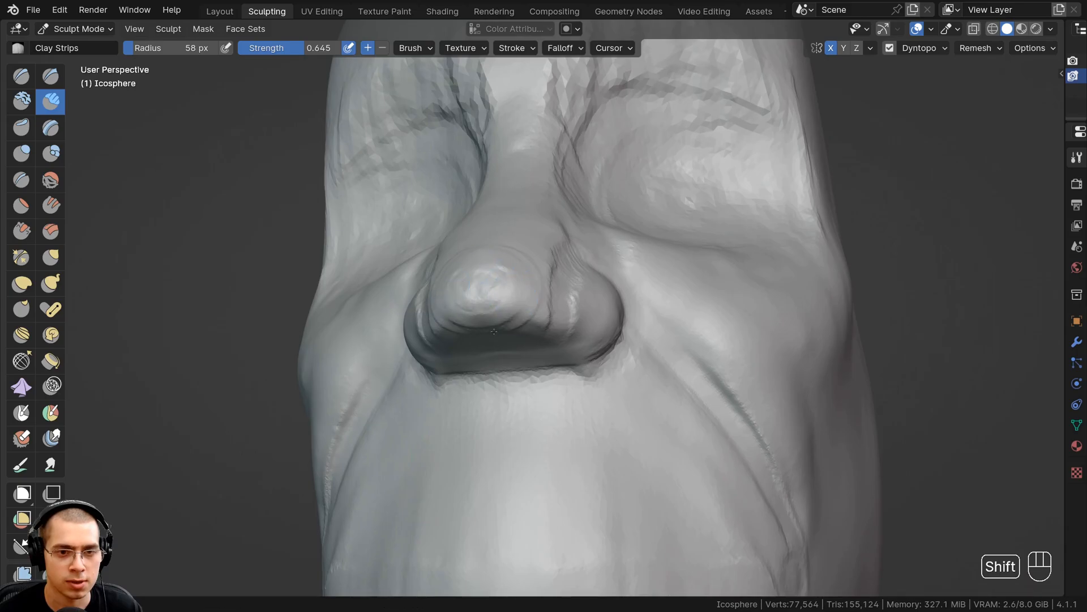
Step: Carve the crease above the nostril wing with inverted Clay Strips strokes
{"action": "mouse_move", "coordinate": [548, 265]}
{"action": "middle_mouse_down"}
{"action": "mouse_move", "coordinate": [507, 296]}
{"action": "mouse_move", "coordinate": [431, 317]}
{"action": "middle_mouse_up"}
{"action": "scroll", "coordinate": [493, 325], "scroll_direction": "up", "scroll_amount": 2}
{"action": "mouse_move", "coordinate": [493, 325]}
{"action": "left_mouse_down", "text": "ctrl"}
{"action": "mouse_move", "coordinate": [551, 323]}
{"action": "mouse_move", "coordinate": [524, 323]}
{"action": "left_mouse_up", "text": "ctrl"}
{"action": "middle_click_drag", "start_coordinate": [525, 409], "coordinate": [522, 377], "text": "shift"}
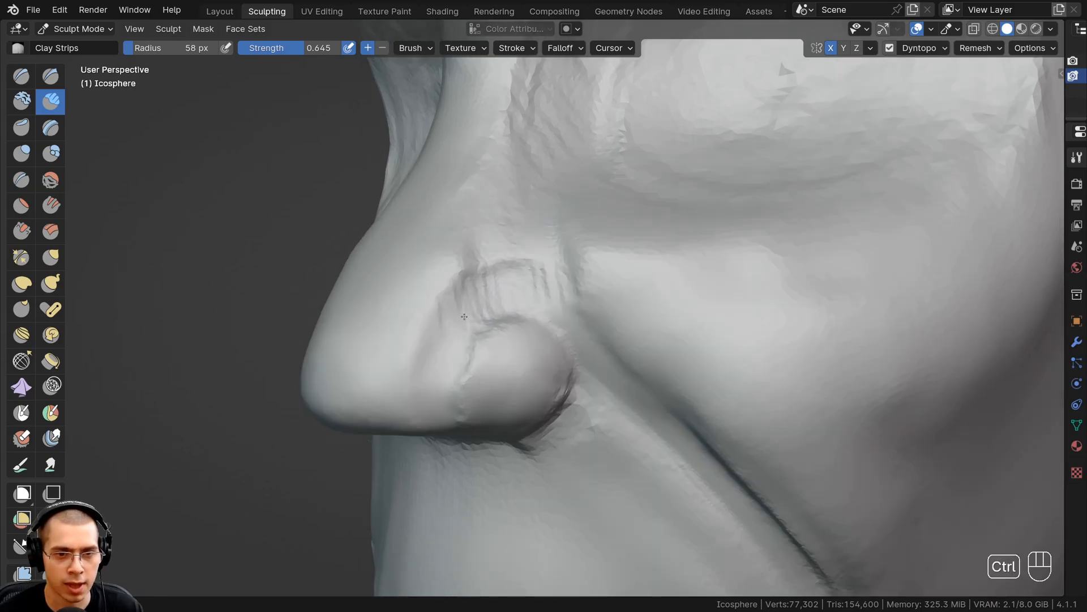
Step: Carve down the side of the nose above the nostril wing and smooth it into the bridge
{"action": "mouse_move", "coordinate": [405, 380]}
{"action": "middle_mouse_down"}
{"action": "mouse_move", "coordinate": [522, 404]}
{"action": "mouse_move", "coordinate": [523, 422]}
{"action": "middle_mouse_up"}
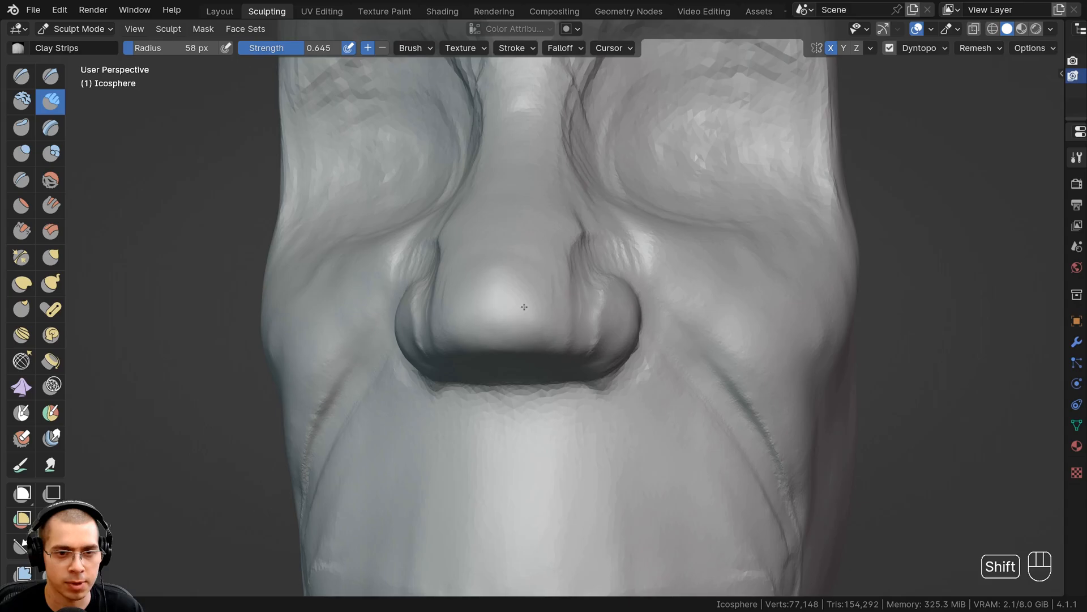
{"action": "middle_click_drag", "start_coordinate": [518, 328], "coordinate": [463, 317]}
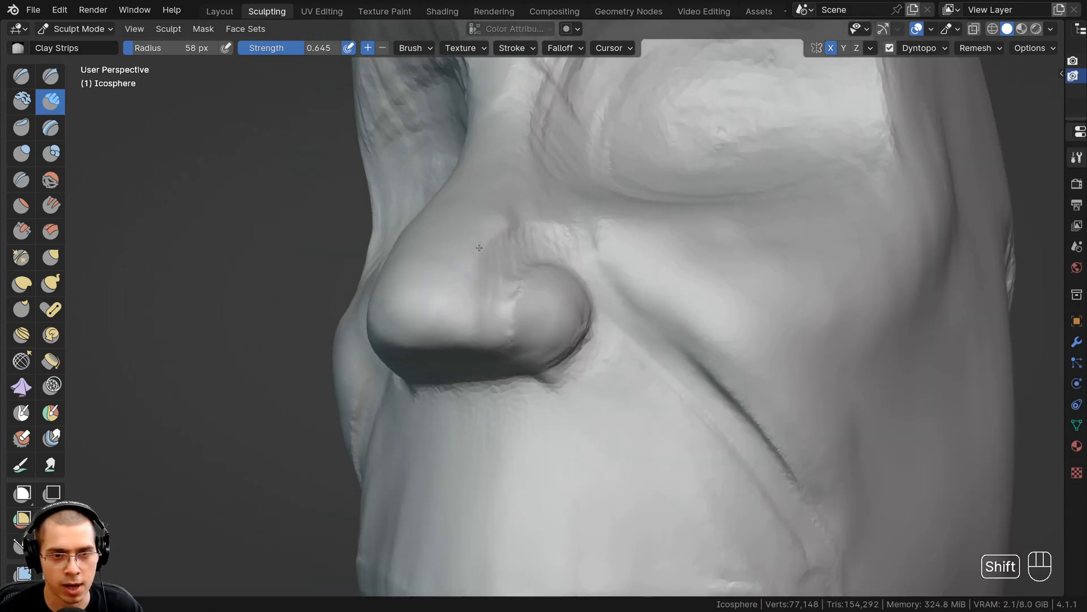
{"action": "middle_click_drag", "start_coordinate": [479, 248], "coordinate": [461, 299]}
{"action": "mouse_move", "coordinate": [500, 230]}
{"action": "left_mouse_down", "text": "ctrl"}
{"action": "mouse_move", "coordinate": [457, 298]}
{"action": "mouse_move", "coordinate": [524, 240]}
{"action": "mouse_move", "coordinate": [495, 257]}
{"action": "left_mouse_up", "text": "ctrl"}
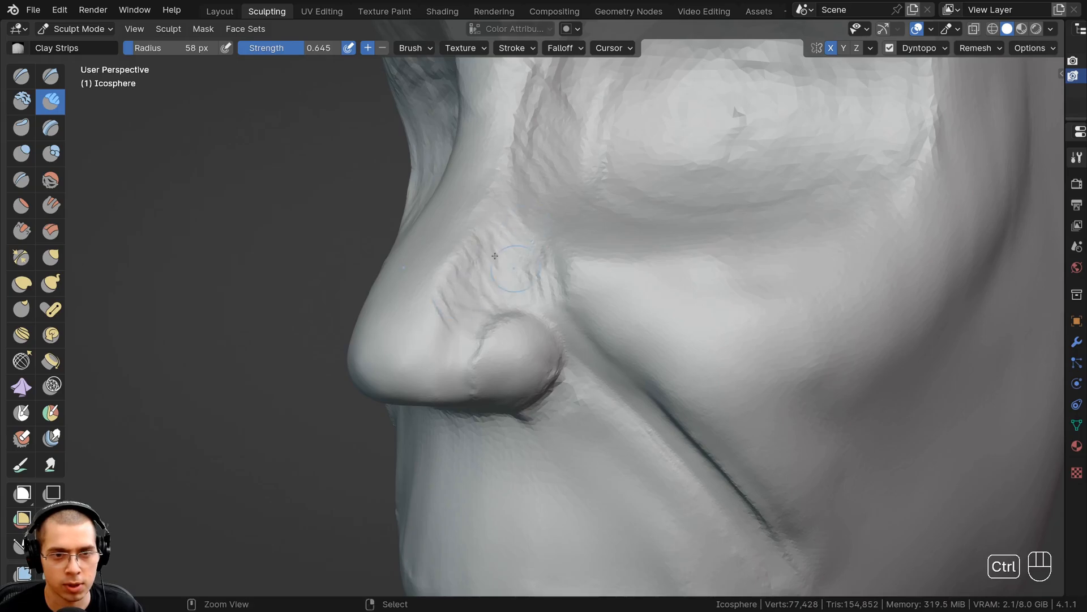
{"action": "middle_click_drag", "start_coordinate": [495, 257], "coordinate": [466, 276], "text": "ctrl"}
{"action": "mouse_move", "coordinate": [465, 275]}
{"action": "left_mouse_down", "text": "shift"}
{"action": "mouse_move", "coordinate": [492, 223]}
{"action": "mouse_move", "coordinate": [508, 247]}
{"action": "left_mouse_up", "text": "shift"}
{"action": "middle_click_drag", "start_coordinate": [507, 247], "coordinate": [510, 271]}
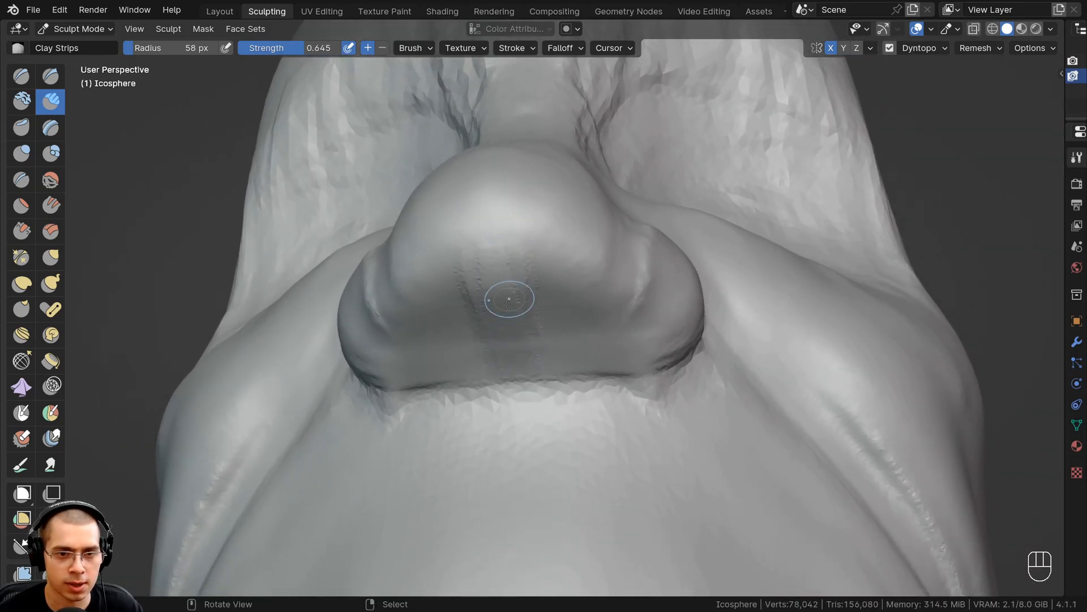
Step: Shape the columella on the underside of the nose with inverted Clay Strips strokes and smooth beneath the tip
{"action": "left_click_drag", "start_coordinate": [504, 299], "coordinate": [512, 391], "text": "ctrl"}
{"action": "left_click_drag", "start_coordinate": [498, 243], "coordinate": [515, 339], "text": "ctrl"}
{"action": "middle_click_drag", "start_coordinate": [516, 340], "coordinate": [517, 332]}
{"action": "mouse_move", "coordinate": [516, 333]}
{"action": "left_mouse_down", "text": "shift"}
{"action": "mouse_move", "coordinate": [510, 300]}
{"action": "mouse_move", "coordinate": [470, 283]}
{"action": "mouse_move", "coordinate": [544, 278]}
{"action": "left_mouse_up", "text": "shift"}
{"action": "mouse_move", "coordinate": [544, 278]}
{"action": "middle_mouse_down", "text": "shift"}
{"action": "mouse_move", "coordinate": [549, 262]}
{"action": "mouse_move", "coordinate": [554, 274]}
{"action": "mouse_move", "coordinate": [456, 227]}
{"action": "middle_mouse_up", "text": "shift"}
{"action": "mouse_move", "coordinate": [456, 226]}
{"action": "left_mouse_down", "text": "ctrl"}
{"action": "mouse_move", "coordinate": [526, 182]}
{"action": "mouse_move", "coordinate": [518, 187]}
{"action": "left_mouse_up", "text": "ctrl"}
{"action": "middle_click_drag", "start_coordinate": [518, 187], "coordinate": [495, 193]}
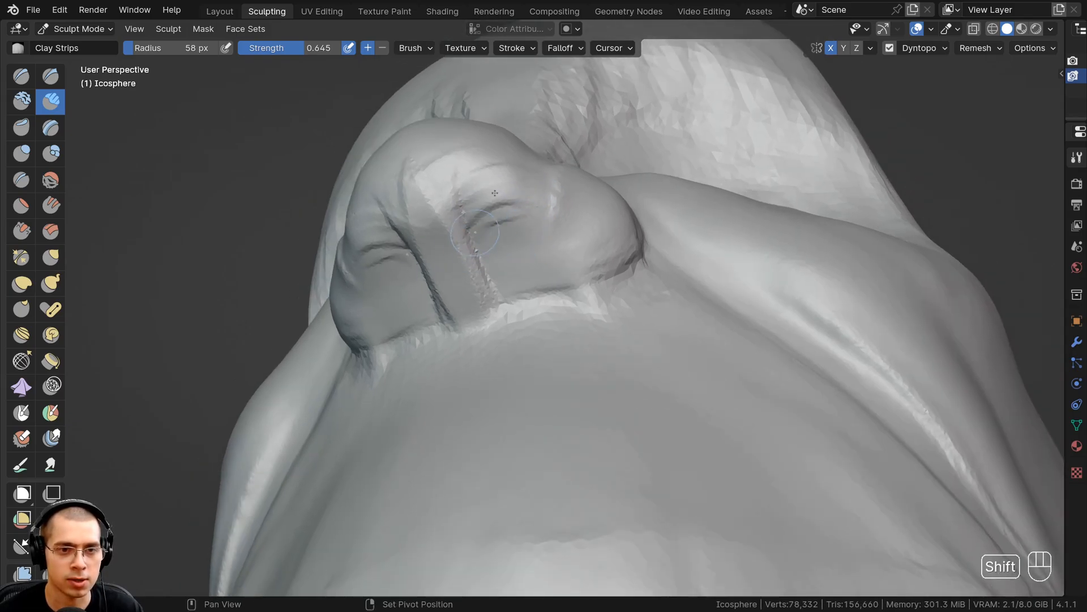
Step: Hollow out the nostrils on the underside of the nose with inverted Draw brush strokes at an 81 px radius
{"action": "left_click", "coordinate": [21, 76]}
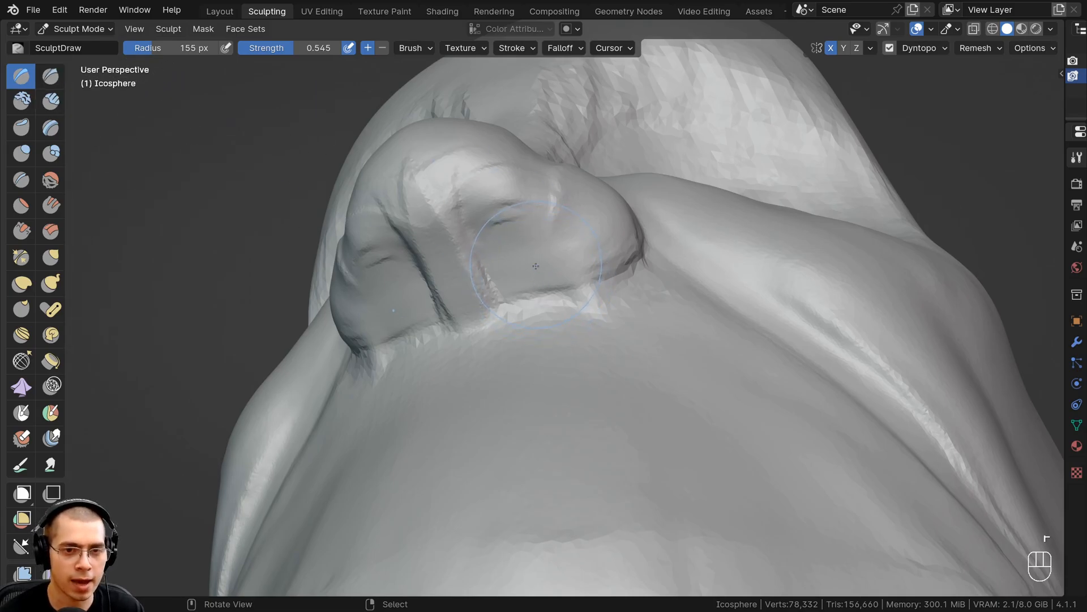
{"action": "key", "text": "f"}
{"action": "left_click", "coordinate": [543, 226]}
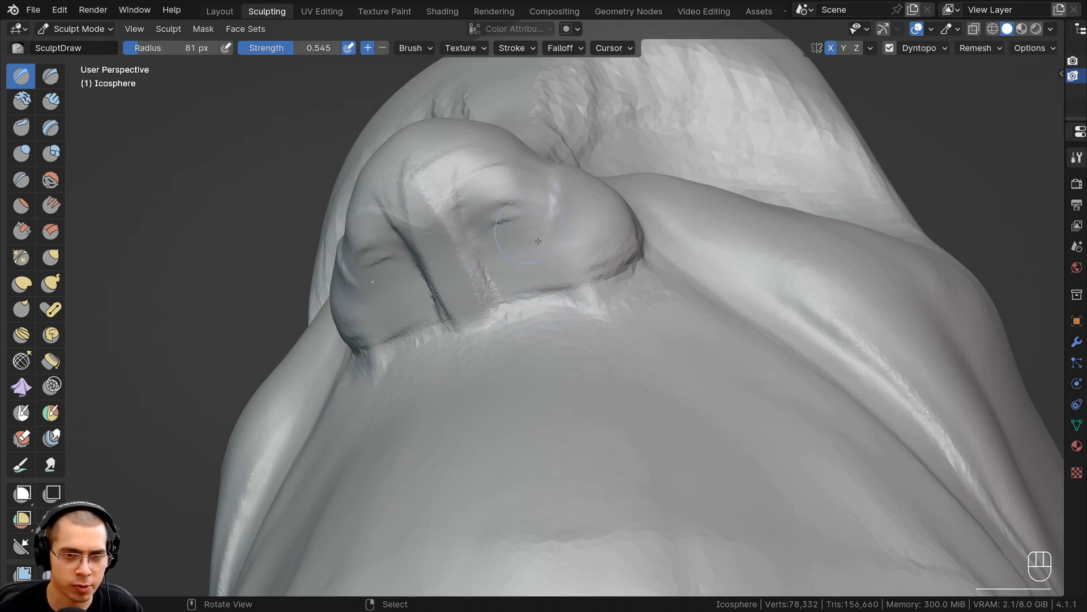
{"action": "mouse_move", "coordinate": [527, 256]}
{"action": "left_mouse_down", "text": "ctrl"}
{"action": "mouse_move", "coordinate": [379, 314]}
{"action": "mouse_move", "coordinate": [538, 252]}
{"action": "mouse_move", "coordinate": [391, 283]}
{"action": "mouse_move", "coordinate": [547, 240]}
{"action": "mouse_move", "coordinate": [541, 269]}
{"action": "mouse_move", "coordinate": [368, 295]}
{"action": "mouse_move", "coordinate": [549, 243]}
{"action": "mouse_move", "coordinate": [546, 264]}
{"action": "mouse_move", "coordinate": [549, 238]}
{"action": "mouse_move", "coordinate": [558, 243]}
{"action": "left_mouse_up", "text": "ctrl"}
{"action": "middle_click_drag", "start_coordinate": [558, 243], "coordinate": [53, 105]}
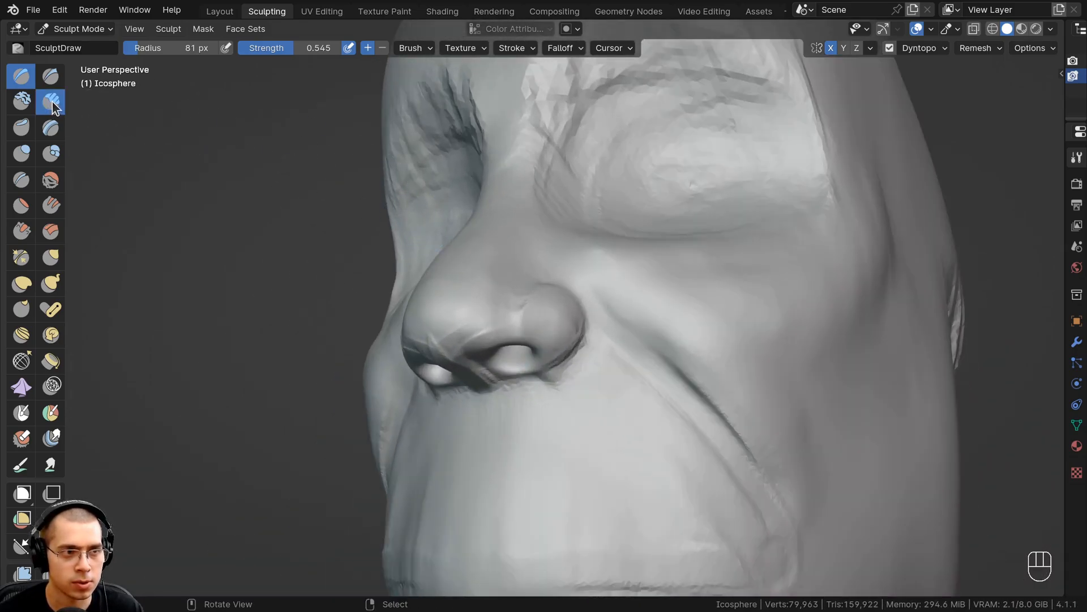
Step: Try to deepen the nostrils with inverted Clay Strips strokes
{"action": "left_click", "coordinate": [51, 102]}
{"action": "mouse_move", "coordinate": [397, 255]}
{"action": "middle_mouse_down"}
{"action": "mouse_move", "coordinate": [532, 294]}
{"action": "mouse_move", "coordinate": [544, 242]}
{"action": "mouse_move", "coordinate": [554, 259]}
{"action": "middle_mouse_up"}
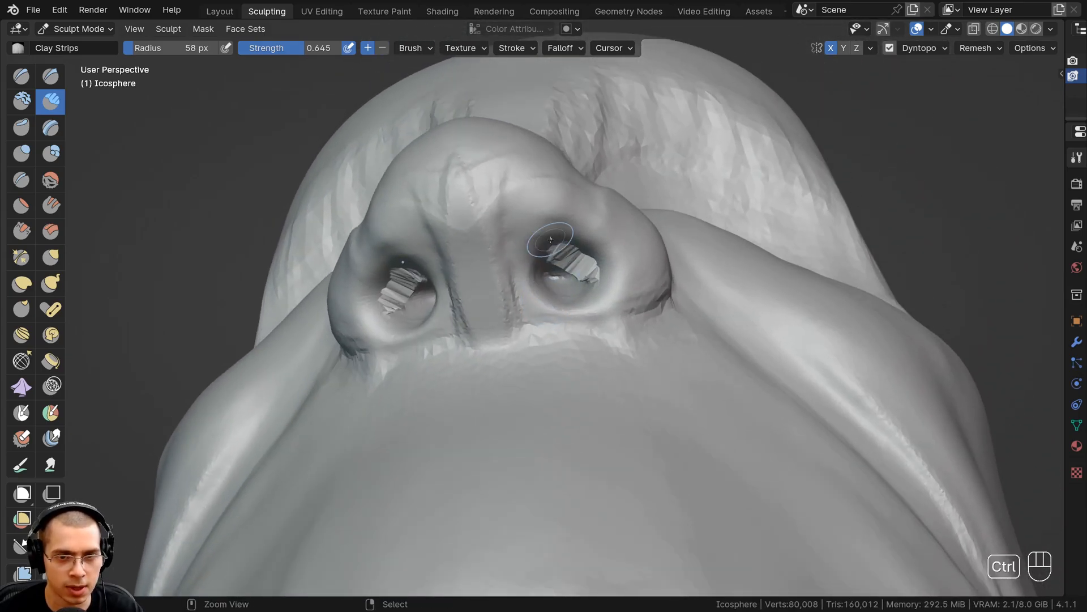
{"action": "key", "text": "ctrl+z"}
{"action": "key", "text": "ctrl+z"}
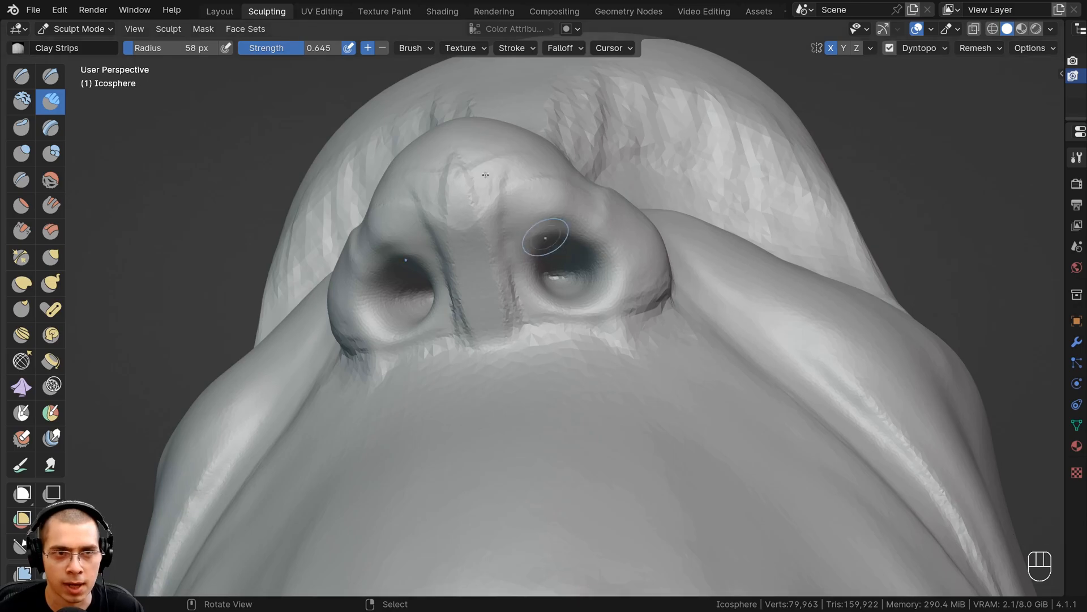
Step: Enable Front Faces Only for the Clay Strips brush
{"action": "left_click", "coordinate": [410, 50]}
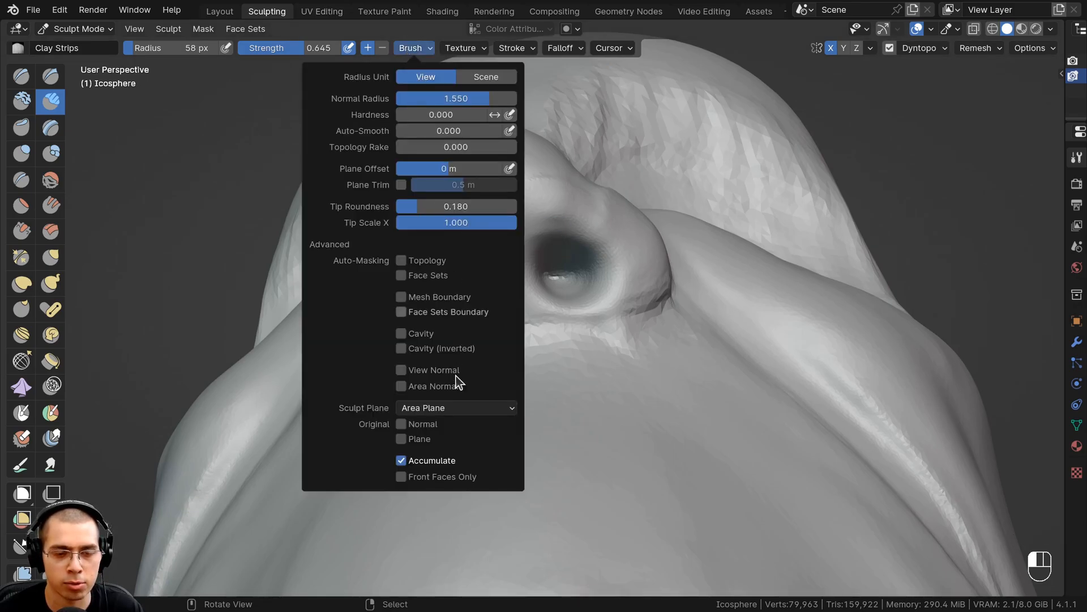
{"action": "left_click", "coordinate": [401, 476]}
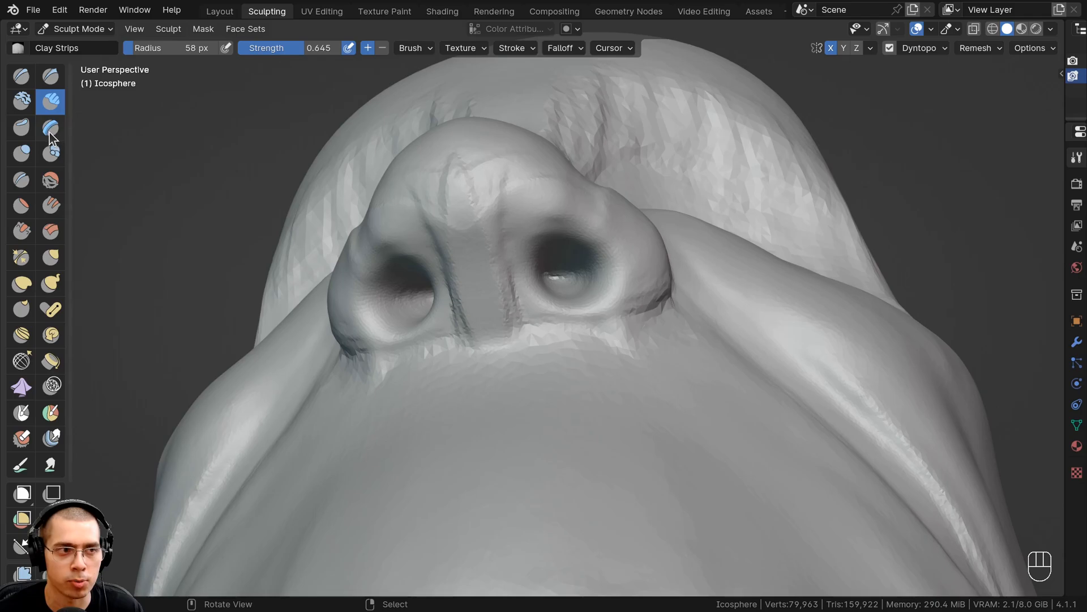
{"action": "left_click", "coordinate": [408, 48]}
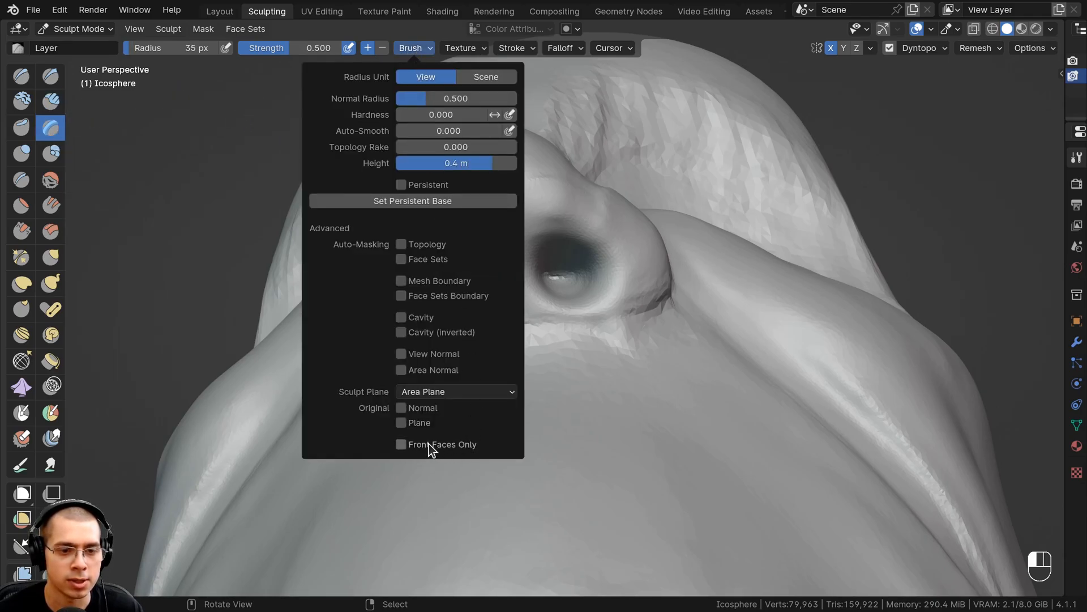
{"action": "left_click", "coordinate": [45, 102]}
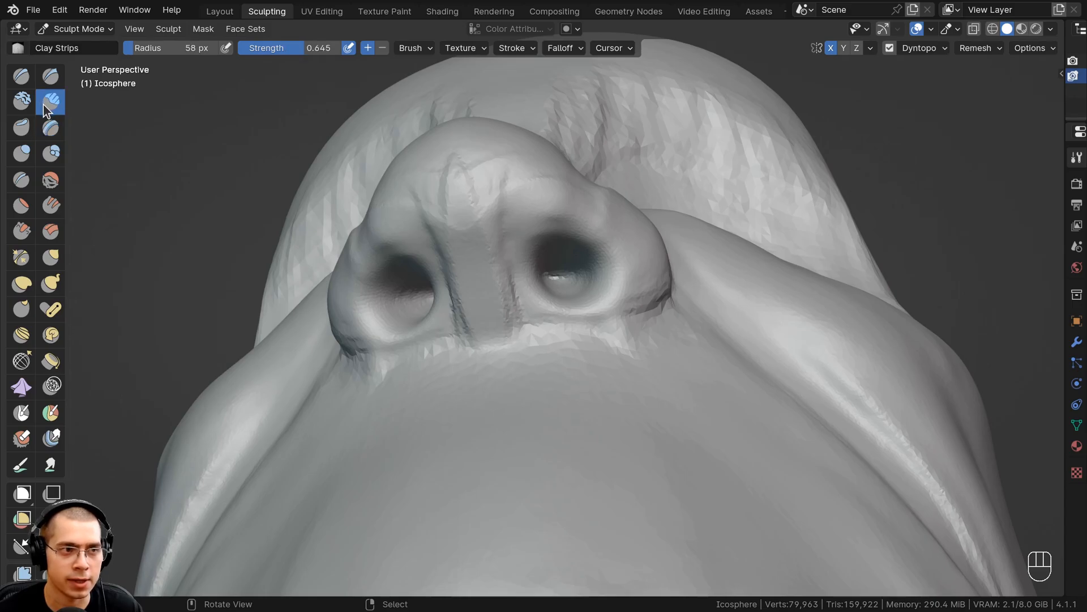
{"action": "left_click", "coordinate": [409, 48]}
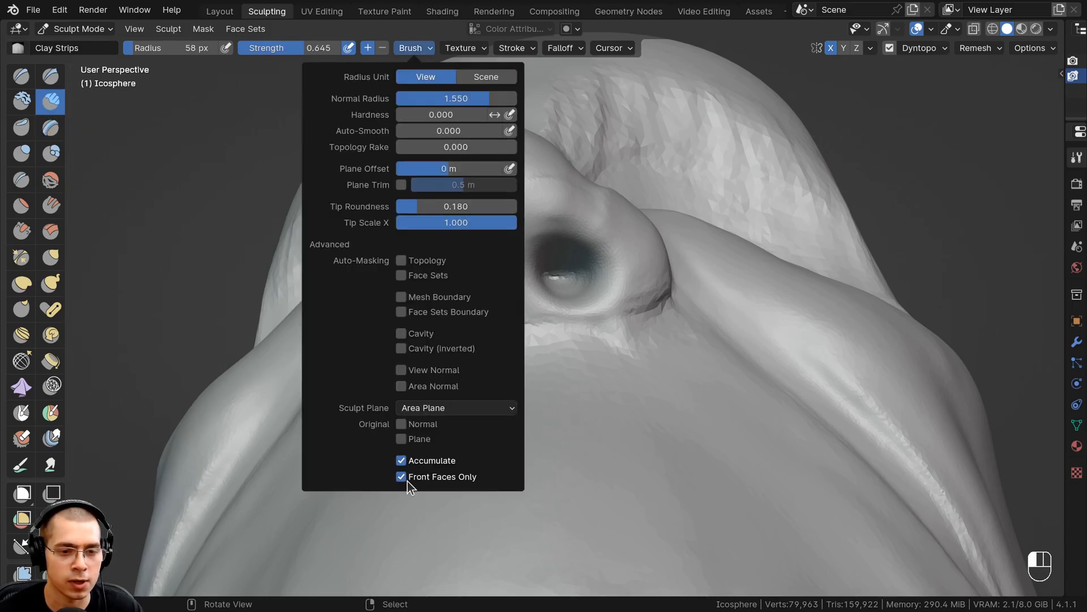
Step: Carve the upper and side inner walls of the nostril deeper with inverted Clay Strips strokes
{"action": "mouse_move", "coordinate": [579, 268]}
{"action": "middle_mouse_down"}
{"action": "mouse_move", "coordinate": [587, 255]}
{"action": "mouse_move", "coordinate": [580, 276]}
{"action": "middle_mouse_up"}
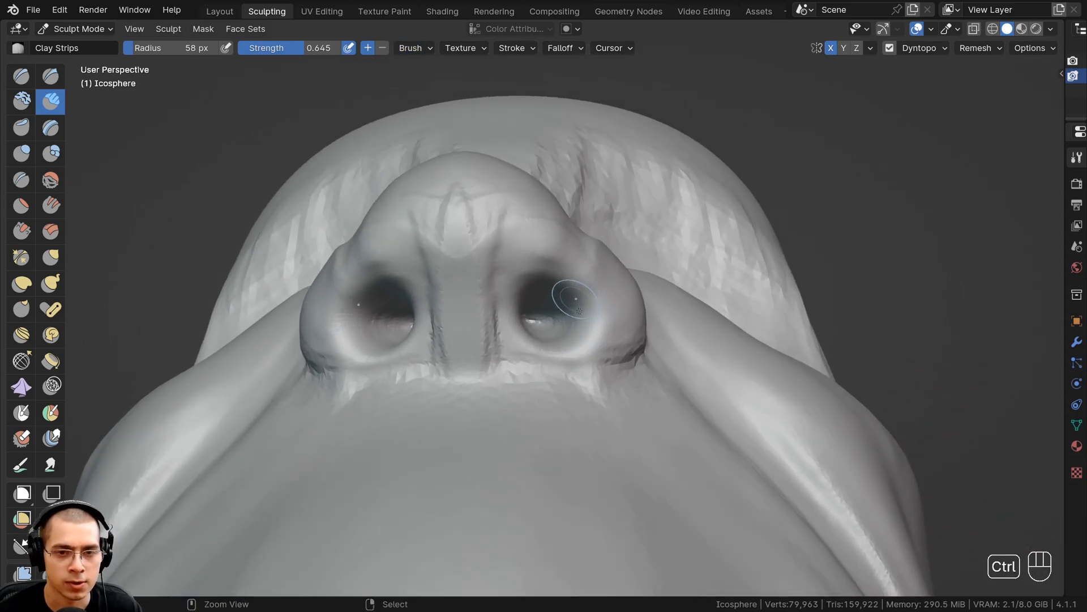
{"action": "middle_click_drag", "start_coordinate": [572, 315], "coordinate": [586, 290], "text": "ctrl"}
{"action": "mouse_move", "coordinate": [587, 288]}
{"action": "left_mouse_down", "text": "ctrl"}
{"action": "mouse_move", "coordinate": [598, 313]}
{"action": "mouse_move", "coordinate": [587, 311]}
{"action": "left_mouse_up", "text": "ctrl"}
{"action": "middle_click_drag", "start_coordinate": [557, 301], "coordinate": [535, 318]}
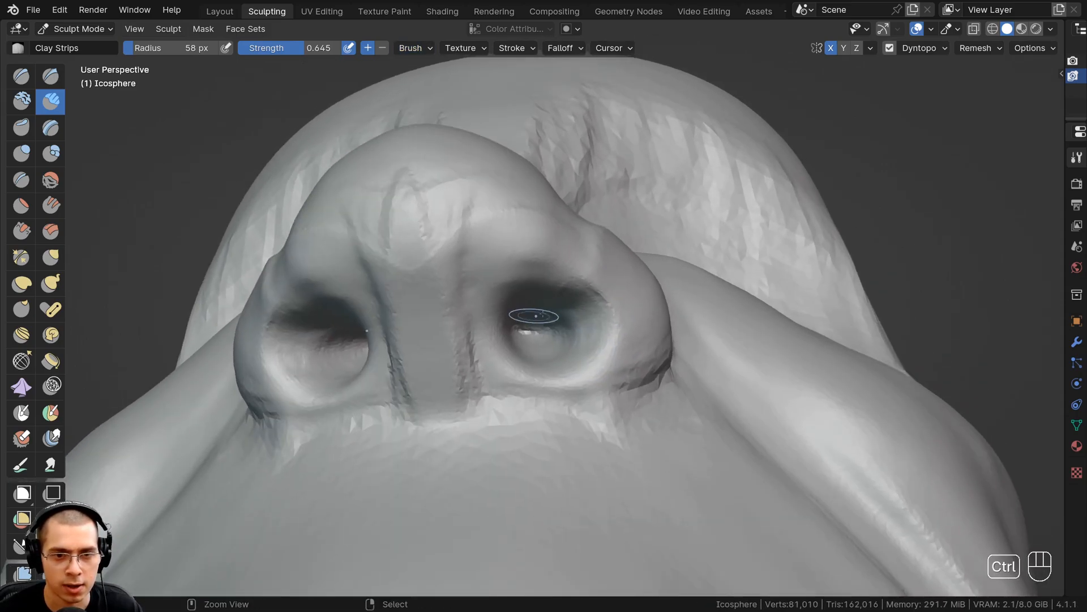
{"action": "left_click_drag", "start_coordinate": [586, 297], "coordinate": [561, 290], "text": "ctrl"}
{"action": "middle_click_drag", "start_coordinate": [545, 282], "coordinate": [513, 257]}
{"action": "mouse_move", "coordinate": [512, 258]}
{"action": "left_mouse_down", "text": "ctrl"}
{"action": "mouse_move", "coordinate": [501, 241]}
{"action": "mouse_move", "coordinate": [485, 256]}
{"action": "left_mouse_up", "text": "ctrl"}
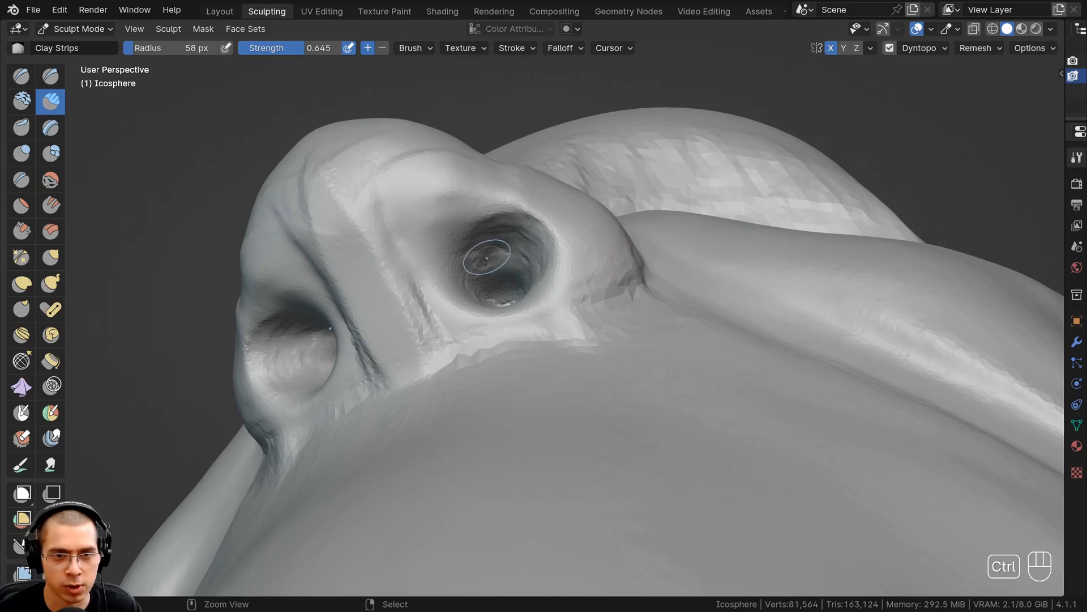
Step: Carve the remaining inside of the nostril with an inverted Clay Strips stroke and smooth its interior
{"action": "middle_click_drag", "start_coordinate": [485, 255], "coordinate": [470, 325]}
{"action": "left_click_drag", "start_coordinate": [480, 323], "coordinate": [503, 345], "text": "ctrl"}
{"action": "middle_click_drag", "start_coordinate": [518, 314], "coordinate": [558, 303]}
{"action": "middle_click_drag", "start_coordinate": [538, 374], "coordinate": [525, 347], "text": "ctrl"}
{"action": "left_click_drag", "start_coordinate": [529, 351], "coordinate": [550, 371], "text": "shift"}
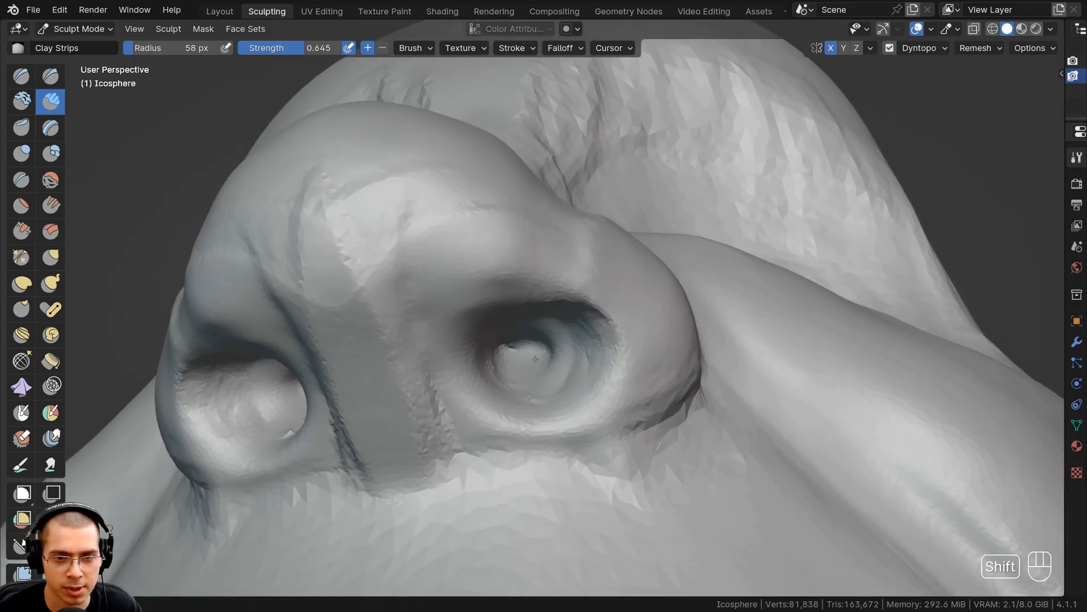
{"action": "scroll", "coordinate": [537, 364], "scroll_direction": "down", "scroll_amount": 5}
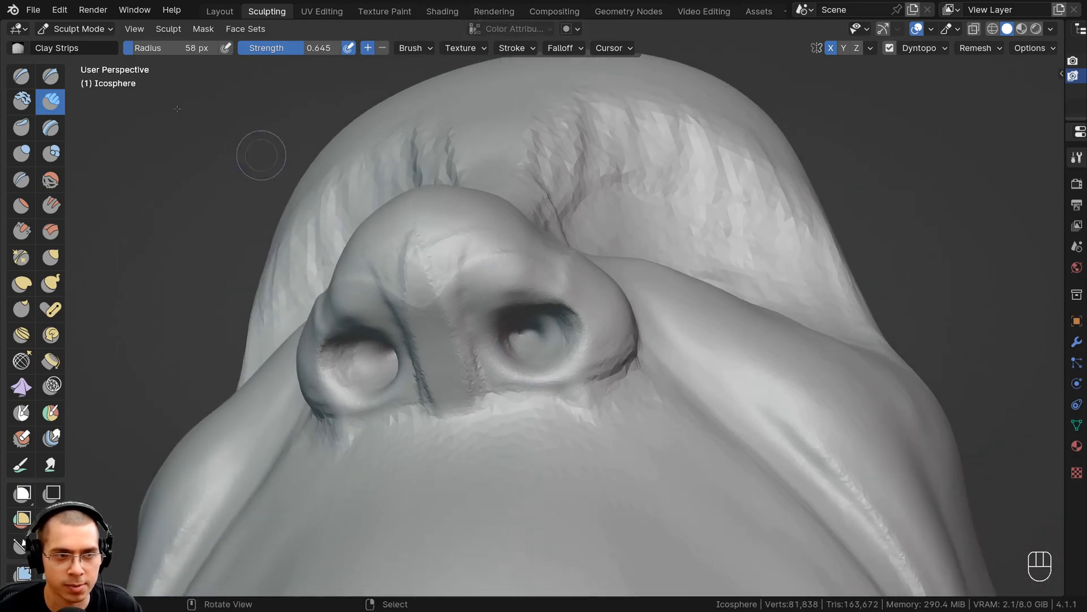
Step: Push the nostril cavity further inward with inverted Draw strokes and smooth the underside of the nose around it
{"action": "left_click", "coordinate": [21, 76]}
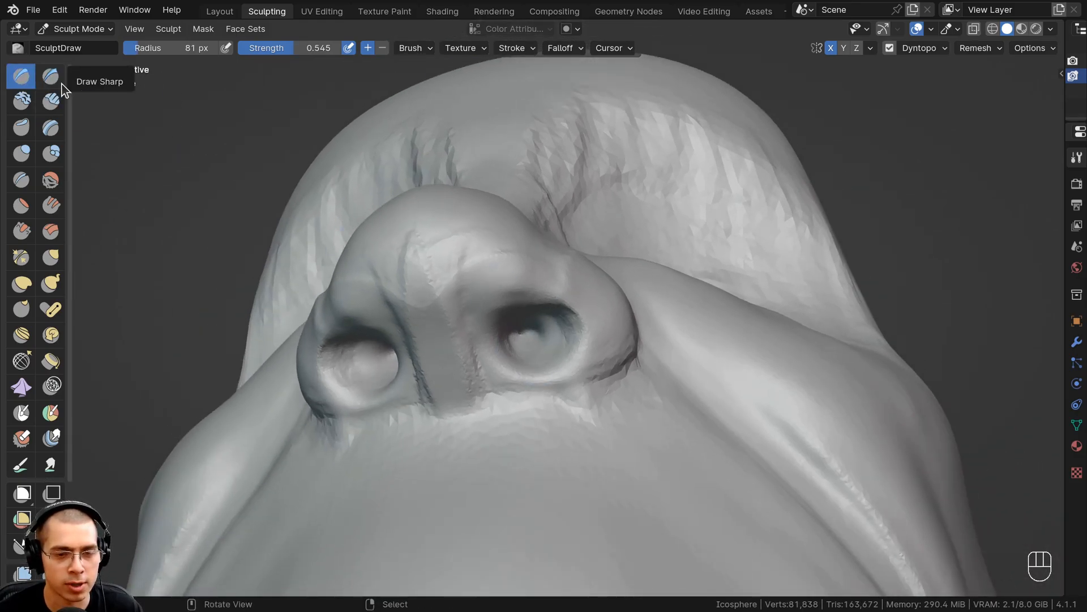
{"action": "middle_click_drag", "start_coordinate": [493, 291], "coordinate": [503, 269]}
{"action": "left_click_drag", "start_coordinate": [522, 286], "coordinate": [536, 309], "text": "ctrl"}
{"action": "left_click_drag", "start_coordinate": [540, 253], "coordinate": [514, 256], "text": "shift"}
{"action": "scroll", "coordinate": [515, 256], "scroll_direction": "down", "scroll_amount": 4}
{"action": "mouse_move", "coordinate": [514, 256]}
{"action": "middle_mouse_down"}
{"action": "mouse_move", "coordinate": [527, 305]}
{"action": "mouse_move", "coordinate": [498, 340]}
{"action": "middle_mouse_up"}
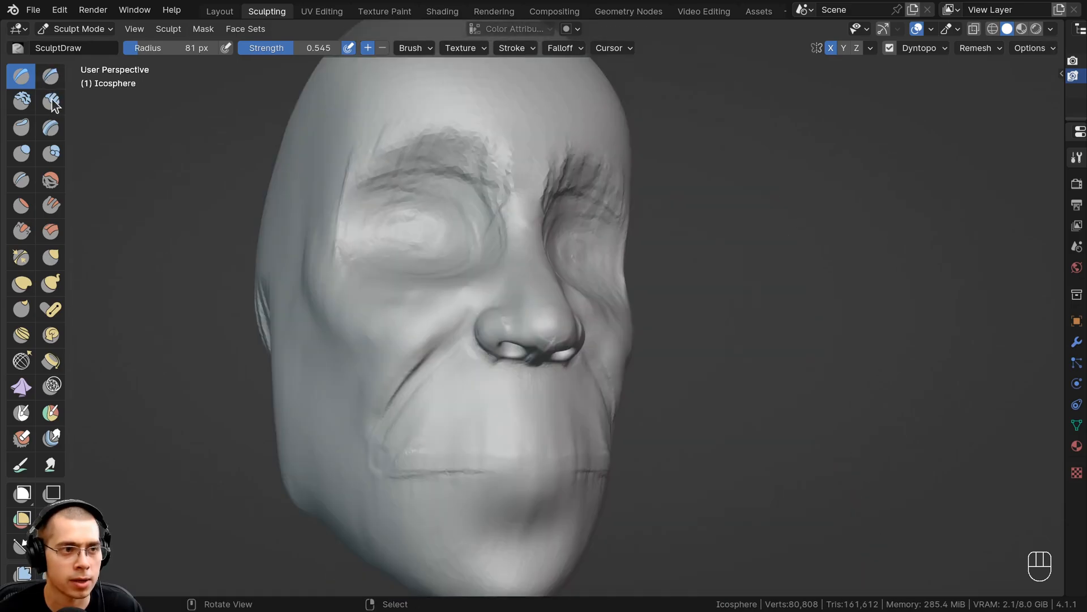
Step: Refine the nostril wing and the underside of the nose with Clay Strips strokes and smooth the forms
{"action": "left_click", "coordinate": [50, 101]}
{"action": "mouse_move", "coordinate": [397, 283]}
{"action": "middle_mouse_down"}
{"action": "mouse_move", "coordinate": [471, 197]}
{"action": "mouse_move", "coordinate": [508, 220]}
{"action": "middle_mouse_up"}
{"action": "mouse_move", "coordinate": [463, 263]}
{"action": "left_mouse_down", "text": "ctrl"}
{"action": "mouse_move", "coordinate": [479, 288]}
{"action": "mouse_move", "coordinate": [446, 266]}
{"action": "mouse_move", "coordinate": [409, 279]}
{"action": "mouse_move", "coordinate": [470, 311]}
{"action": "mouse_move", "coordinate": [414, 301]}
{"action": "mouse_move", "coordinate": [411, 274]}
{"action": "mouse_move", "coordinate": [378, 249]}
{"action": "mouse_move", "coordinate": [454, 167]}
{"action": "mouse_move", "coordinate": [526, 286]}
{"action": "left_mouse_up", "text": "ctrl"}
{"action": "left_click_drag", "start_coordinate": [533, 179], "coordinate": [526, 287]}
{"action": "middle_click_drag", "start_coordinate": [533, 237], "coordinate": [532, 290], "text": "ctrl"}
{"action": "mouse_move", "coordinate": [540, 206]}
{"action": "left_mouse_down", "text": "shift"}
{"action": "mouse_move", "coordinate": [455, 241]}
{"action": "mouse_move", "coordinate": [453, 294]}
{"action": "mouse_move", "coordinate": [538, 261]}
{"action": "left_mouse_up", "text": "shift"}
{"action": "middle_click_drag", "start_coordinate": [537, 261], "coordinate": [526, 293], "text": "shift"}
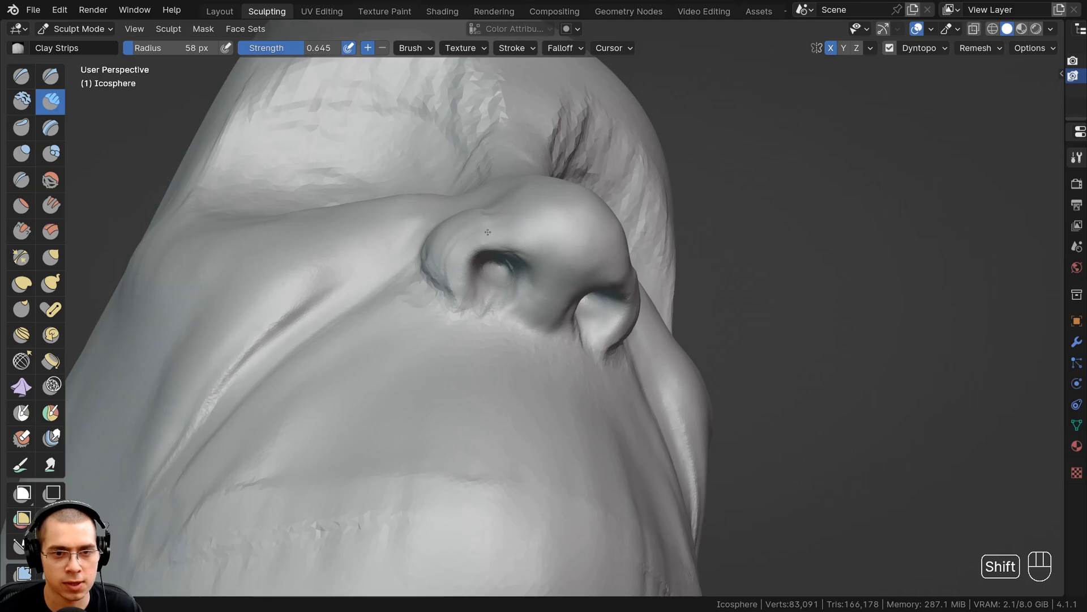
Step: Refine the outer nostril wing and the side of the nose with Clay Strips and smooth the surface
{"action": "mouse_move", "coordinate": [440, 294]}
{"action": "middle_mouse_down"}
{"action": "mouse_move", "coordinate": [498, 315]}
{"action": "mouse_move", "coordinate": [513, 374]}
{"action": "middle_mouse_up"}
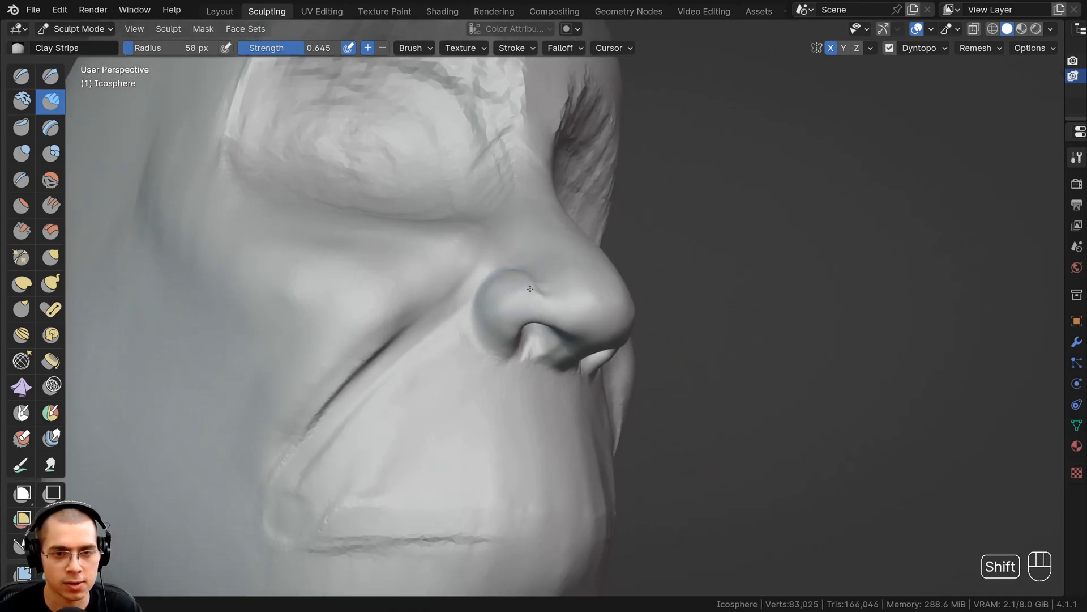
{"action": "middle_click_drag", "start_coordinate": [531, 283], "coordinate": [538, 380], "text": "ctrl"}
{"action": "middle_click_drag", "start_coordinate": [552, 300], "coordinate": [476, 295]}
{"action": "middle_click_drag", "start_coordinate": [477, 294], "coordinate": [477, 357], "text": "ctrl"}
{"action": "middle_click_drag", "start_coordinate": [424, 328], "coordinate": [517, 239]}
{"action": "scroll", "coordinate": [517, 239], "scroll_direction": "up", "scroll_amount": 2}
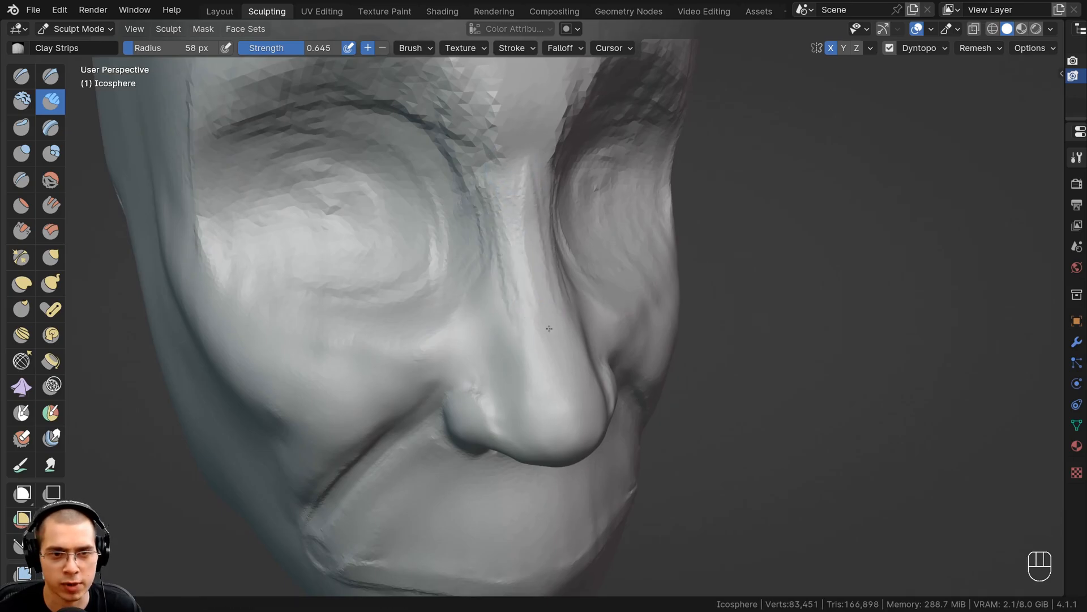
Step: Shape the bridge and side planes of the nose with Clay Strips strokes and smooth them up to the brow
{"action": "middle_click_drag", "start_coordinate": [542, 314], "coordinate": [466, 304]}
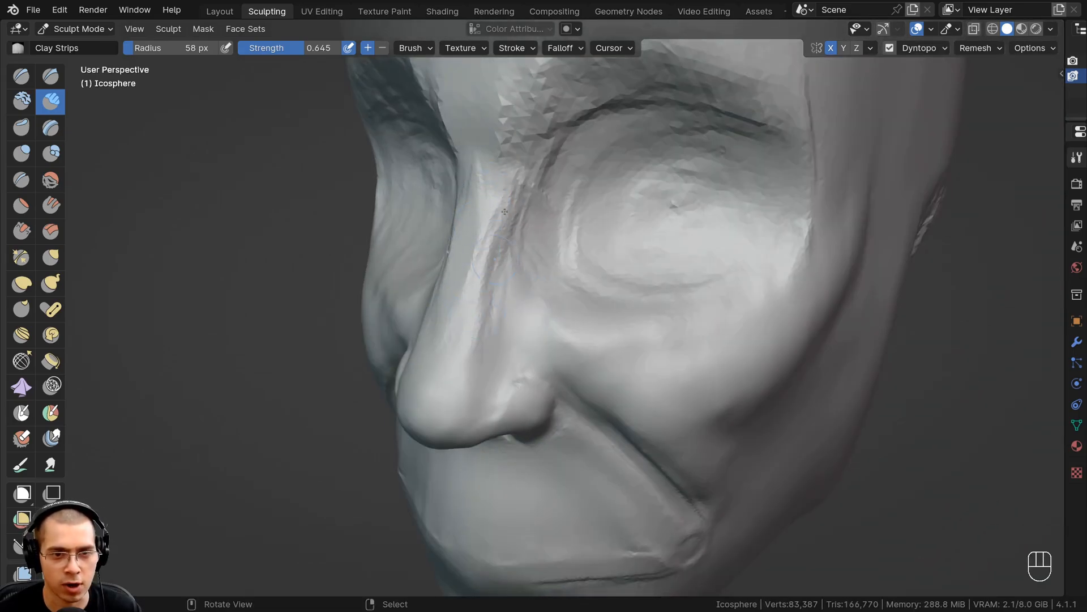
{"action": "mouse_move", "coordinate": [504, 211]}
{"action": "left_mouse_down"}
{"action": "mouse_move", "coordinate": [464, 360]}
{"action": "mouse_move", "coordinate": [466, 339]}
{"action": "left_mouse_up"}
{"action": "mouse_move", "coordinate": [466, 283]}
{"action": "middle_mouse_down", "text": "ctrl"}
{"action": "mouse_move", "coordinate": [466, 334]}
{"action": "mouse_move", "coordinate": [398, 318]}
{"action": "mouse_move", "coordinate": [463, 294]}
{"action": "middle_mouse_up", "text": "ctrl"}
{"action": "mouse_move", "coordinate": [462, 294]}
{"action": "middle_mouse_down", "text": "ctrl"}
{"action": "mouse_move", "coordinate": [463, 242]}
{"action": "mouse_move", "coordinate": [482, 330]}
{"action": "middle_mouse_up", "text": "ctrl"}
{"action": "middle_click_drag", "start_coordinate": [516, 193], "coordinate": [537, 247]}
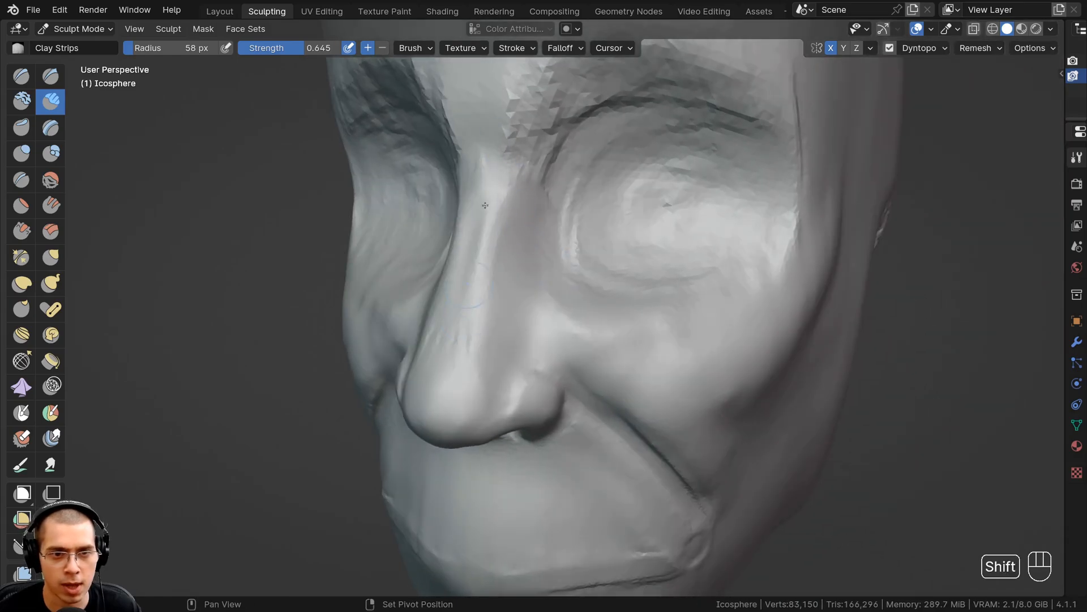
{"action": "middle_click_drag", "start_coordinate": [485, 208], "coordinate": [538, 187]}
{"action": "middle_click_drag", "start_coordinate": [496, 165], "coordinate": [496, 130], "text": "ctrl"}
Step: Set the Grab brush radius to 199 px and pull the mouth area and smile fold upward
{"action": "scroll", "coordinate": [496, 208], "scroll_direction": "down", "scroll_amount": 1}
{"action": "middle_click_drag", "start_coordinate": [391, 309], "coordinate": [487, 304]}
{"action": "key", "text": "g"}
{"action": "key", "text": "f"}
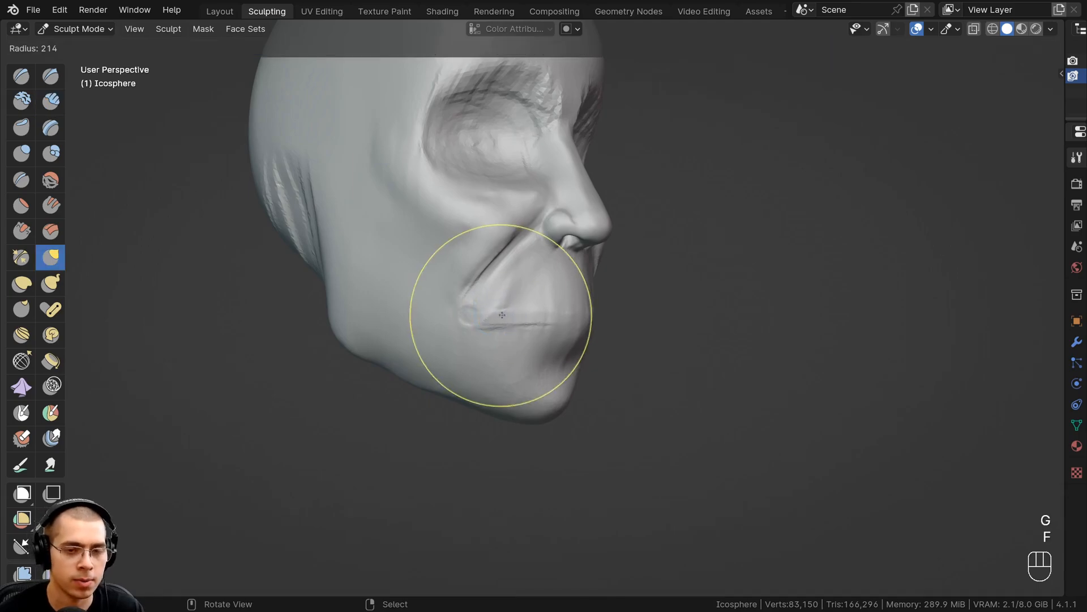
{"action": "left_click", "coordinate": [478, 307]}
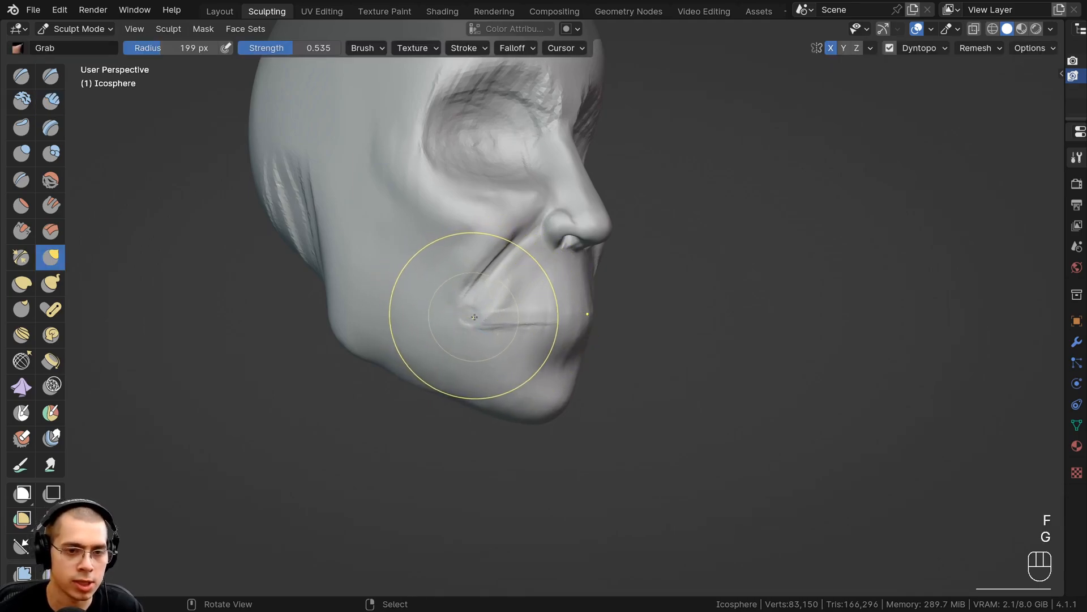
{"action": "middle_click_drag", "start_coordinate": [507, 308], "coordinate": [471, 306]}
{"action": "left_click_drag", "start_coordinate": [532, 309], "coordinate": [524, 287]}
{"action": "mouse_move", "coordinate": [476, 283]}
{"action": "middle_mouse_down"}
{"action": "mouse_move", "coordinate": [546, 260]}
{"action": "mouse_move", "coordinate": [538, 271]}
{"action": "mouse_move", "coordinate": [427, 286]}
{"action": "middle_mouse_up"}
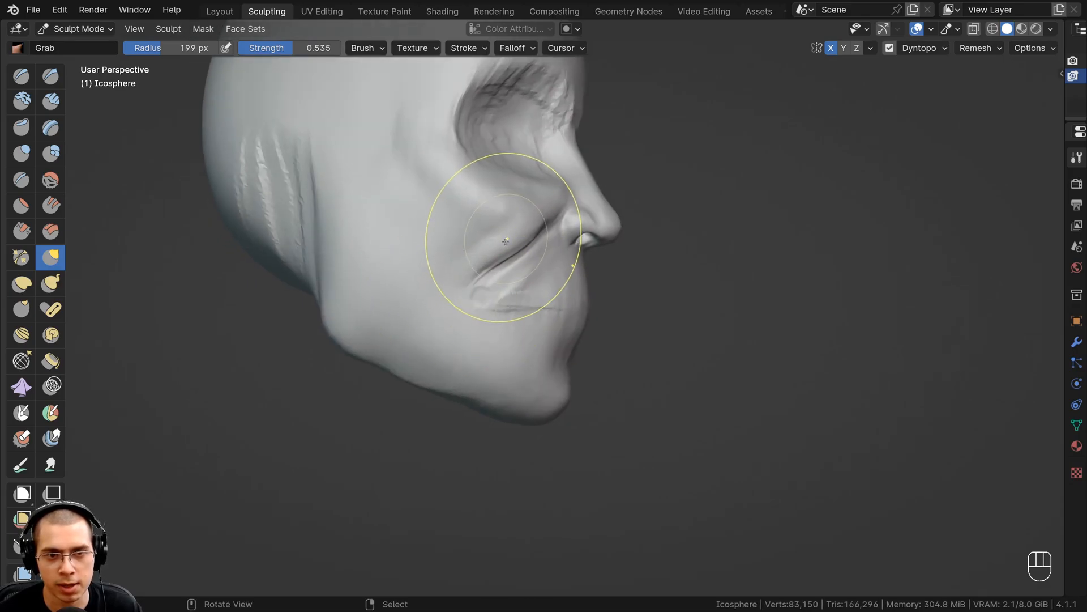
Step: Pull the mouth corner and the lower end of the smile fold back toward the cheek with Grab
{"action": "scroll", "coordinate": [520, 239], "scroll_direction": "up", "scroll_amount": 3}
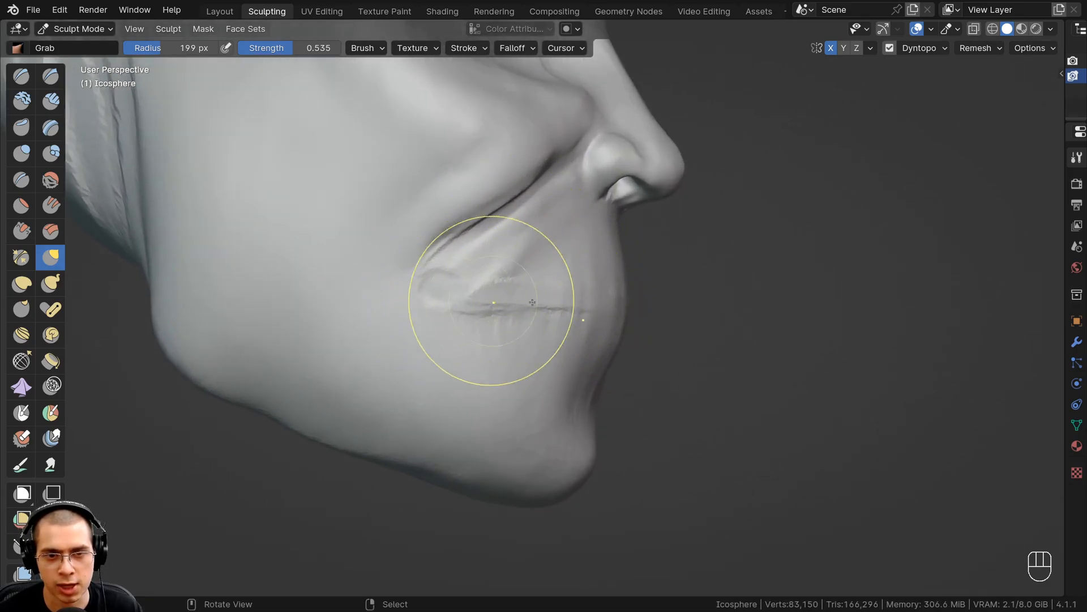
{"action": "middle_click_drag", "start_coordinate": [532, 302], "coordinate": [545, 238]}
{"action": "middle_click_drag", "start_coordinate": [412, 245], "coordinate": [590, 308]}
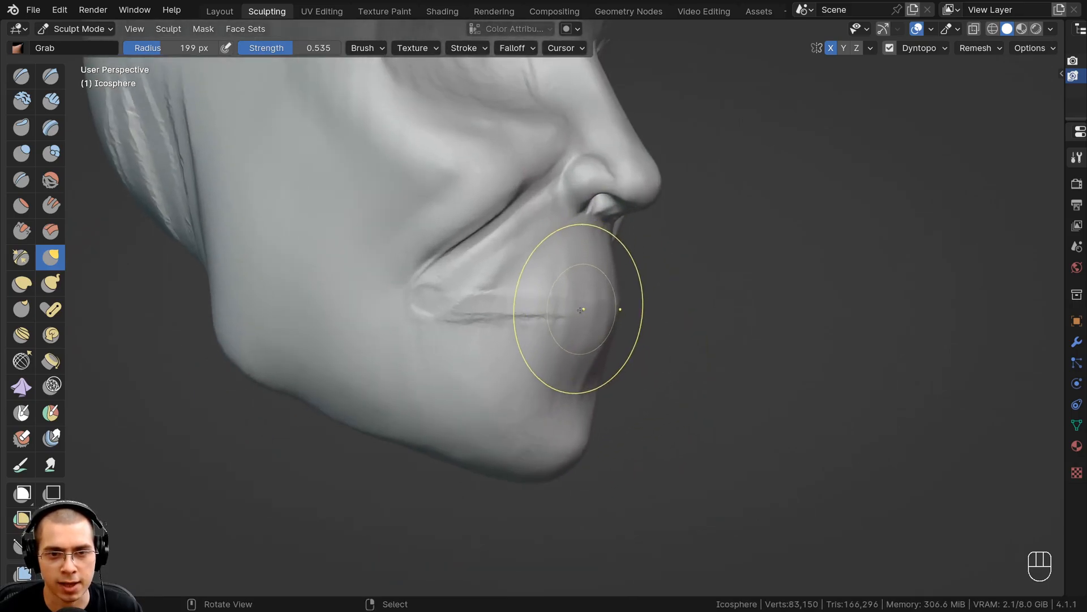
{"action": "left_click_drag", "start_coordinate": [453, 287], "coordinate": [431, 281]}
{"action": "left_click_drag", "start_coordinate": [488, 204], "coordinate": [453, 221]}
{"action": "left_click_drag", "start_coordinate": [425, 244], "coordinate": [411, 269]}
Step: Check the mouth and chin from below and in profile, and push the mouth area back with Grab
{"action": "middle_click_drag", "start_coordinate": [510, 206], "coordinate": [505, 241]}
{"action": "middle_click_drag", "start_coordinate": [510, 289], "coordinate": [512, 221], "text": "shift"}
{"action": "middle_click_drag", "start_coordinate": [546, 328], "coordinate": [505, 257]}
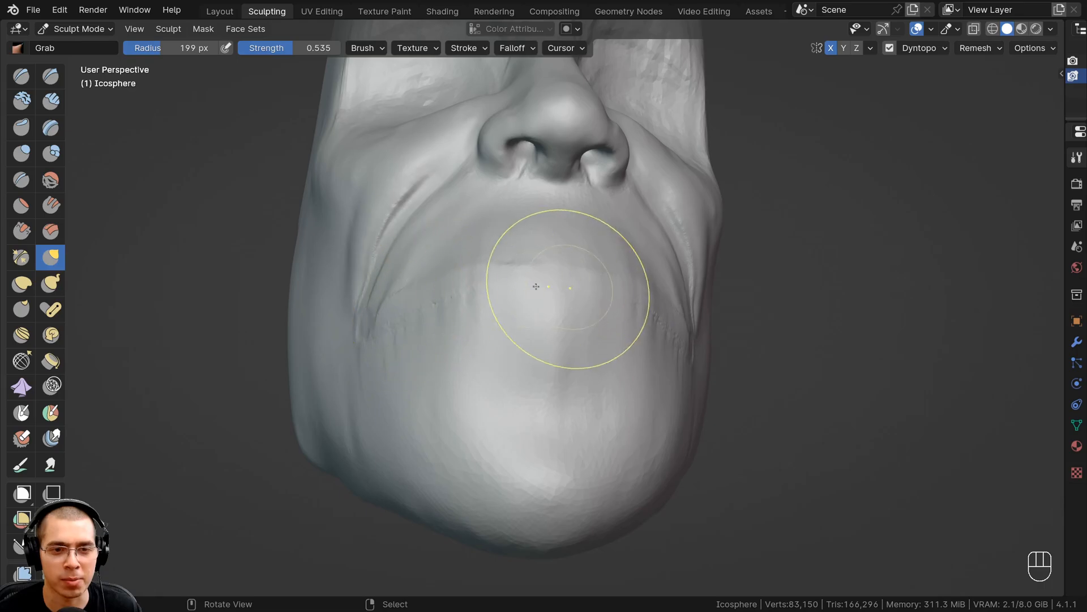
{"action": "middle_click_drag", "start_coordinate": [434, 283], "coordinate": [482, 326]}
{"action": "middle_click_drag", "start_coordinate": [481, 326], "coordinate": [481, 350]}
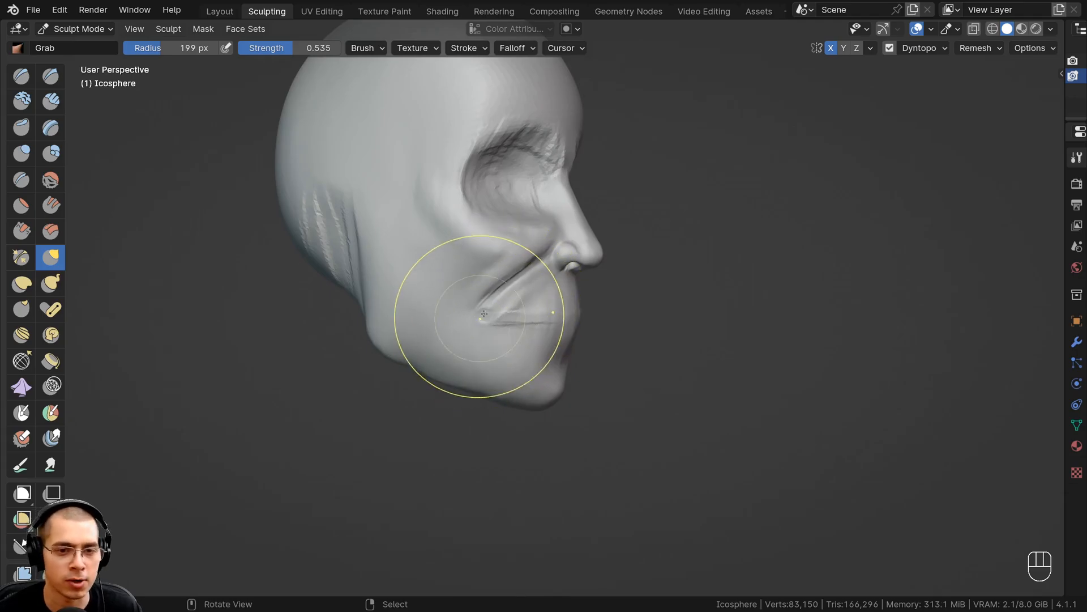
{"action": "middle_click_drag", "start_coordinate": [484, 313], "coordinate": [576, 322], "text": "ctrl"}
{"action": "middle_click_drag", "start_coordinate": [576, 322], "coordinate": [582, 274], "text": "shift"}
{"action": "mouse_move", "coordinate": [510, 273]}
{"action": "middle_mouse_down"}
{"action": "mouse_move", "coordinate": [438, 234]}
{"action": "mouse_move", "coordinate": [506, 228]}
{"action": "mouse_move", "coordinate": [539, 335]}
{"action": "mouse_move", "coordinate": [578, 328]}
{"action": "middle_mouse_up"}
{"action": "middle_click_drag", "start_coordinate": [512, 303], "coordinate": [498, 331]}
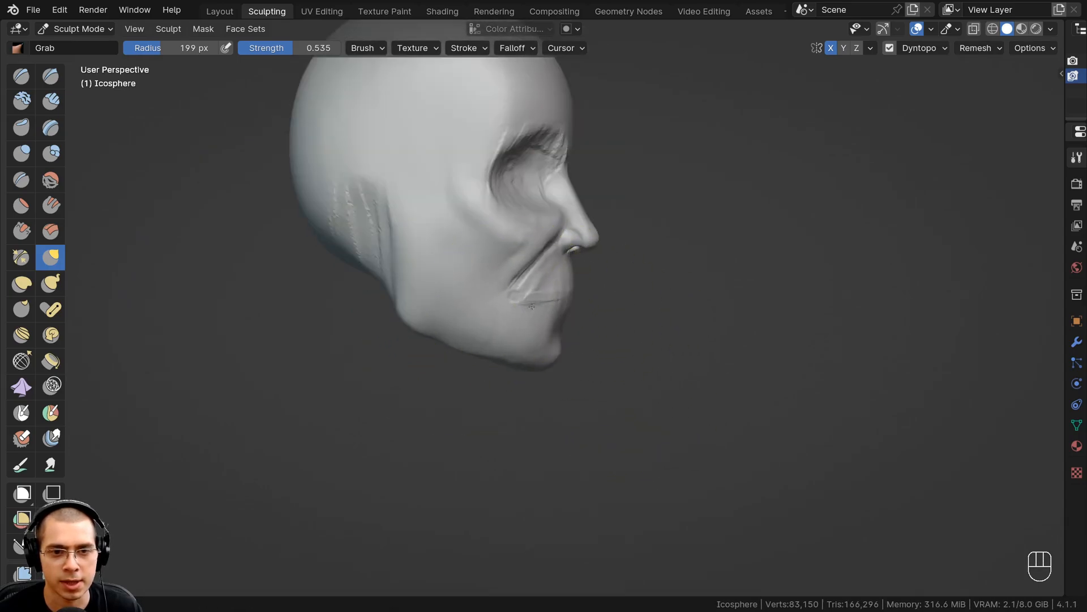
{"action": "scroll", "coordinate": [498, 331], "scroll_direction": "up", "scroll_amount": 4}
{"action": "left_click_drag", "start_coordinate": [566, 292], "coordinate": [538, 272]}
{"action": "mouse_move", "coordinate": [437, 254]}
{"action": "middle_mouse_down"}
{"action": "mouse_move", "coordinate": [503, 291]}
{"action": "mouse_move", "coordinate": [469, 279]}
{"action": "mouse_move", "coordinate": [508, 238]}
{"action": "mouse_move", "coordinate": [508, 219]}
{"action": "mouse_move", "coordinate": [537, 251]}
{"action": "middle_mouse_up"}
Step: Carve a crease beneath the lower lip and build up a rounded chin with Clay Strips, smoothing the chin
{"action": "left_click", "coordinate": [50, 101]}
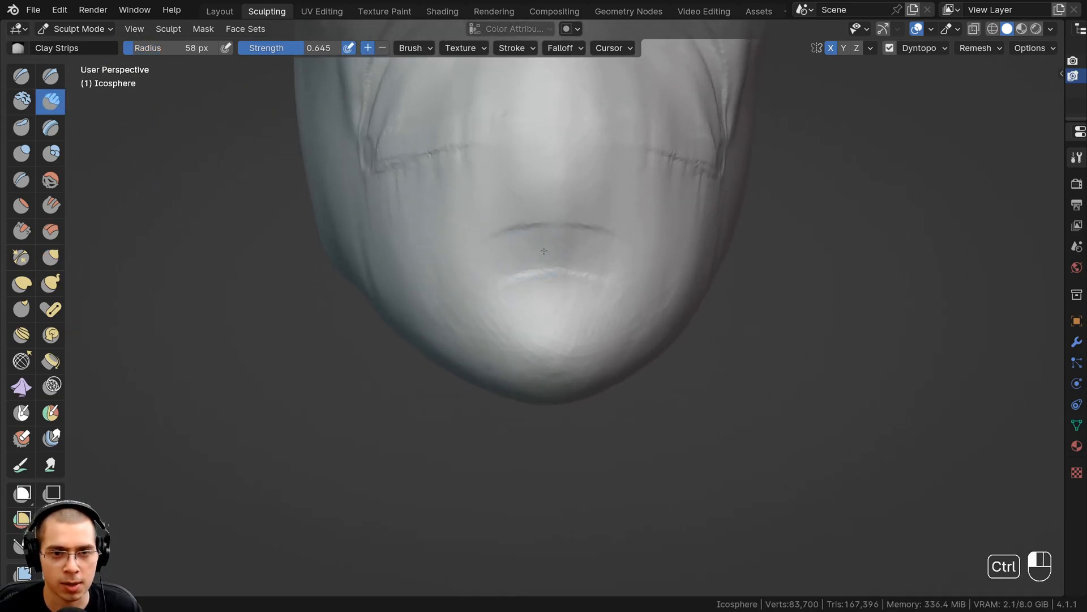
{"action": "middle_click_drag", "start_coordinate": [491, 273], "coordinate": [554, 315]}
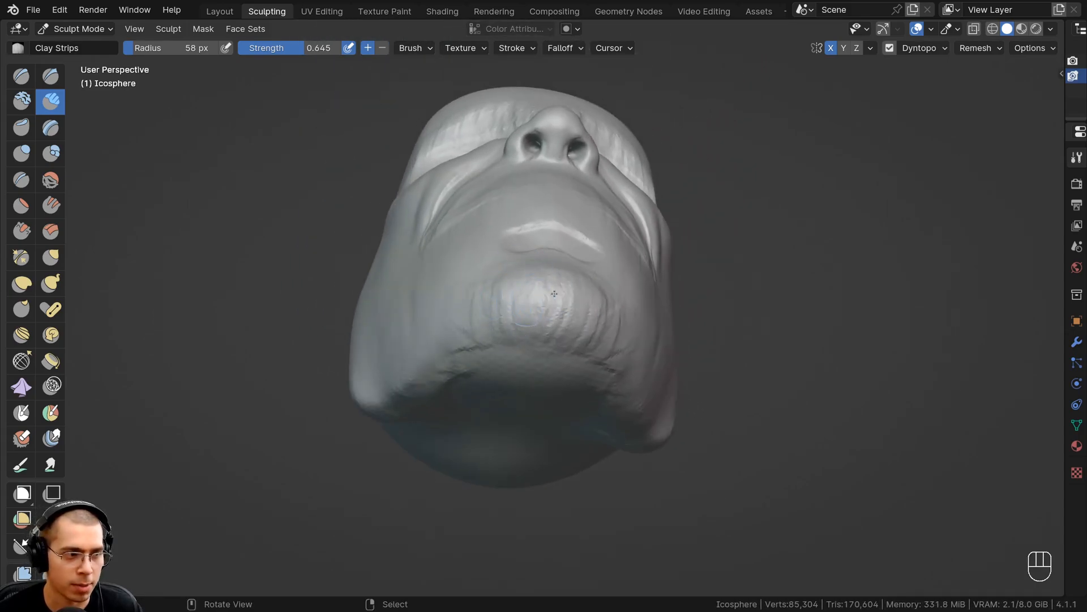
{"action": "middle_click_drag", "start_coordinate": [554, 293], "coordinate": [501, 286], "text": "shift"}
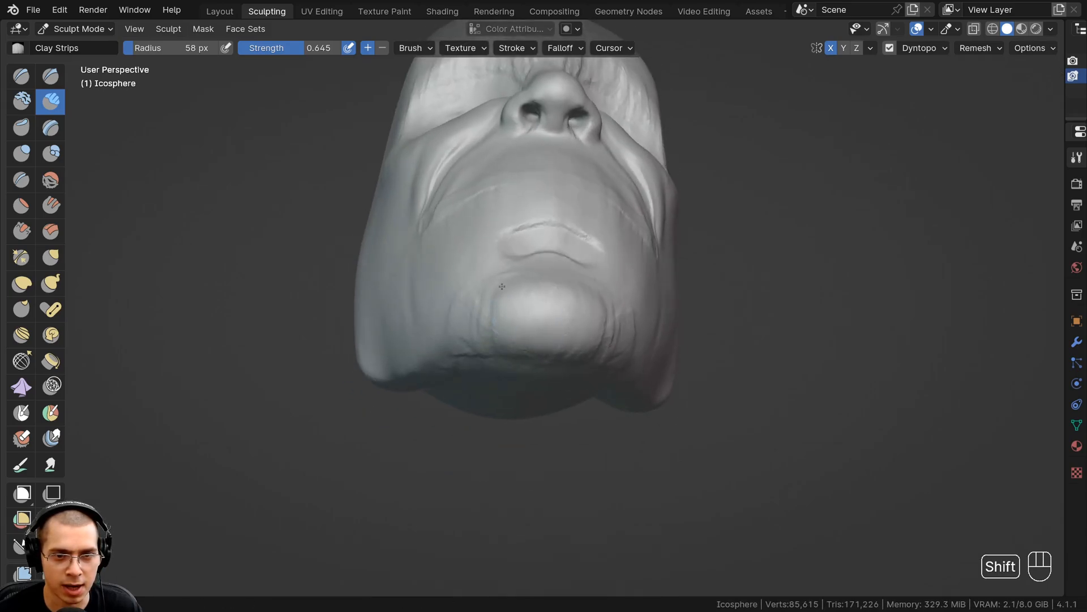
{"action": "middle_click_drag", "start_coordinate": [499, 335], "coordinate": [564, 302]}
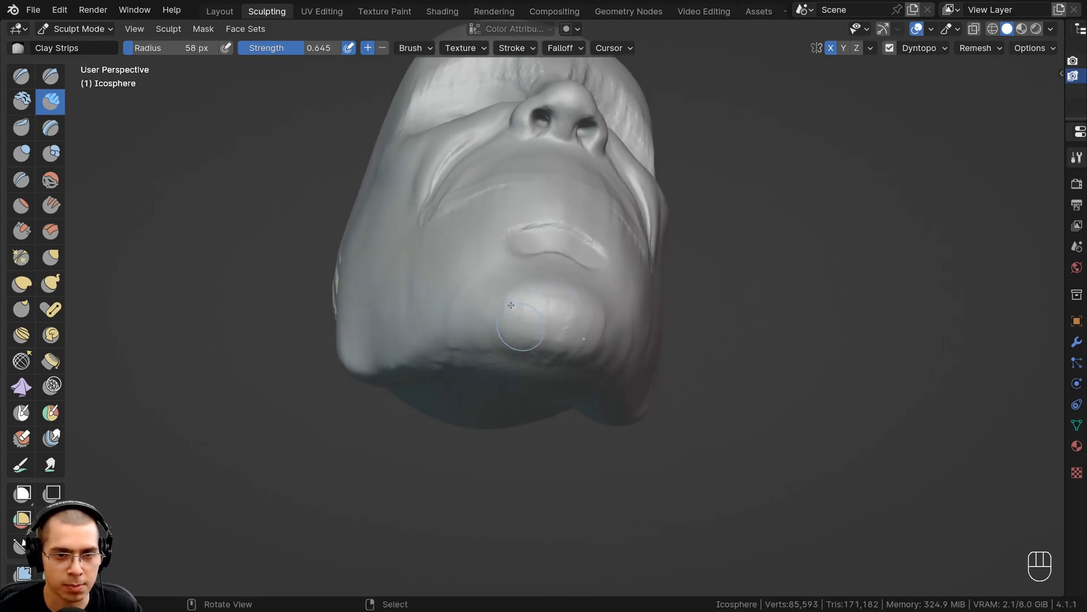
{"action": "mouse_move", "coordinate": [510, 305]}
{"action": "left_mouse_down"}
{"action": "mouse_move", "coordinate": [532, 324]}
{"action": "mouse_move", "coordinate": [538, 348]}
{"action": "mouse_move", "coordinate": [527, 345]}
{"action": "mouse_move", "coordinate": [546, 291]}
{"action": "left_mouse_up"}
{"action": "scroll", "coordinate": [504, 320], "scroll_direction": "up", "scroll_amount": 1}
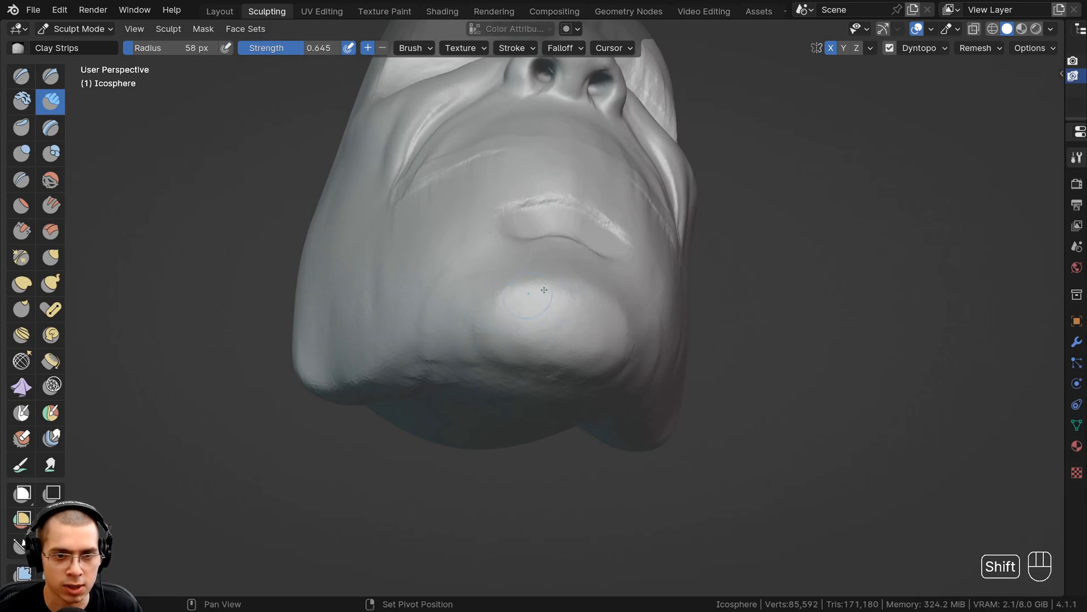
{"action": "scroll", "coordinate": [538, 317], "scroll_direction": "down", "scroll_amount": 1}
Step: Carve a wider curved hollow between the lower lip and chin with Clay Strips and smooth it
{"action": "mouse_move", "coordinate": [534, 338]}
{"action": "middle_mouse_down"}
{"action": "mouse_move", "coordinate": [580, 463]}
{"action": "mouse_move", "coordinate": [614, 453]}
{"action": "mouse_move", "coordinate": [570, 430]}
{"action": "mouse_move", "coordinate": [545, 396]}
{"action": "middle_mouse_up"}
{"action": "scroll", "coordinate": [535, 340], "scroll_direction": "up", "scroll_amount": 8}
{"action": "mouse_move", "coordinate": [529, 261]}
{"action": "left_mouse_down", "text": "shift"}
{"action": "mouse_move", "coordinate": [597, 283]}
{"action": "mouse_move", "coordinate": [572, 274]}
{"action": "mouse_move", "coordinate": [634, 244]}
{"action": "mouse_move", "coordinate": [643, 272]}
{"action": "mouse_move", "coordinate": [621, 277]}
{"action": "mouse_move", "coordinate": [621, 299]}
{"action": "left_mouse_up", "text": "shift"}
{"action": "scroll", "coordinate": [597, 299], "scroll_direction": "down", "scroll_amount": 3}
{"action": "middle_click_drag", "start_coordinate": [622, 299], "coordinate": [601, 329], "text": "shift"}
{"action": "left_click_drag", "start_coordinate": [569, 320], "coordinate": [639, 303], "text": "shift"}
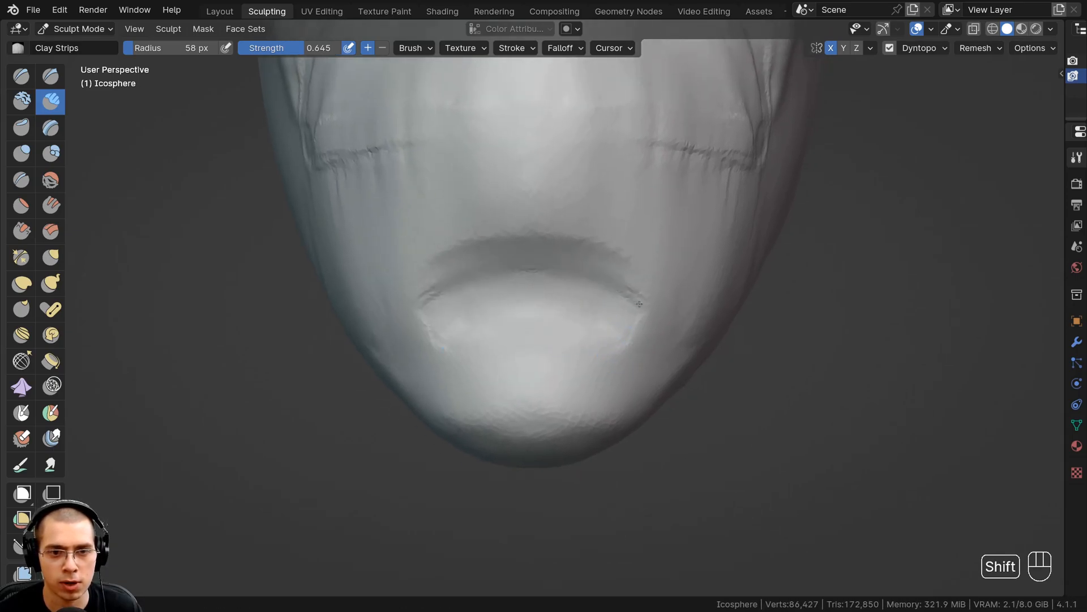
Step: Smooth away the rough mouth line and even out the area between the smile folds and chin
{"action": "middle_click_drag", "start_coordinate": [660, 315], "coordinate": [572, 285]}
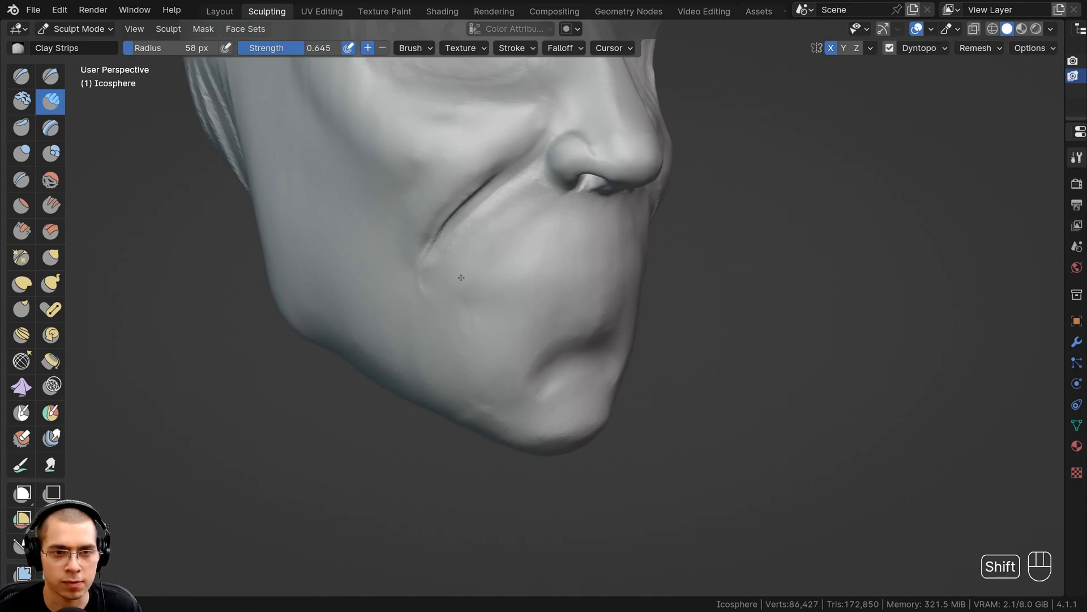
{"action": "middle_click_drag", "start_coordinate": [501, 261], "coordinate": [485, 223]}
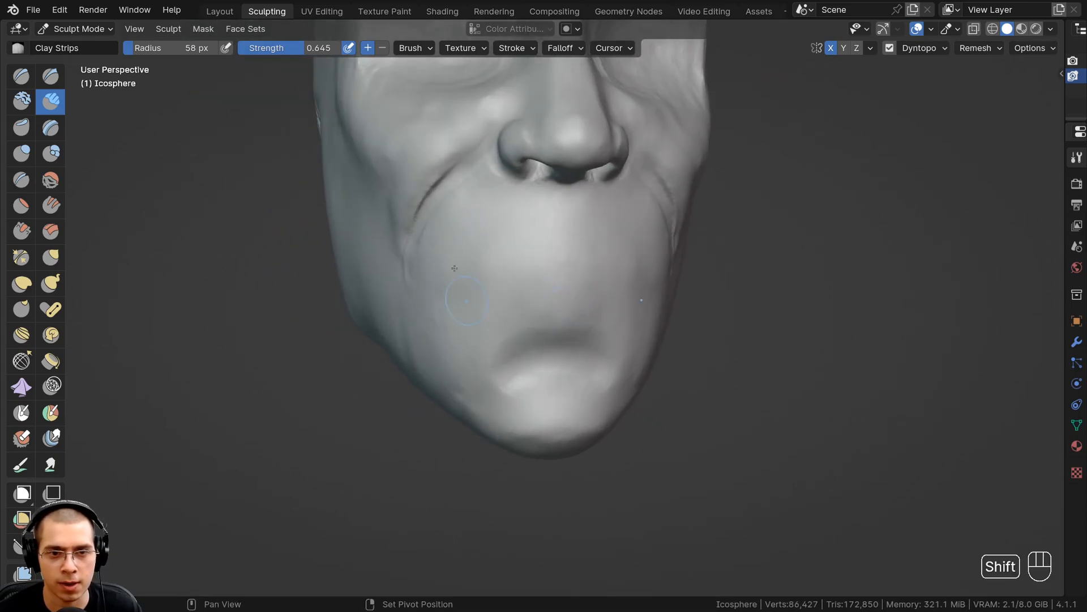
{"action": "scroll", "coordinate": [511, 300], "scroll_direction": "down", "scroll_amount": 2}
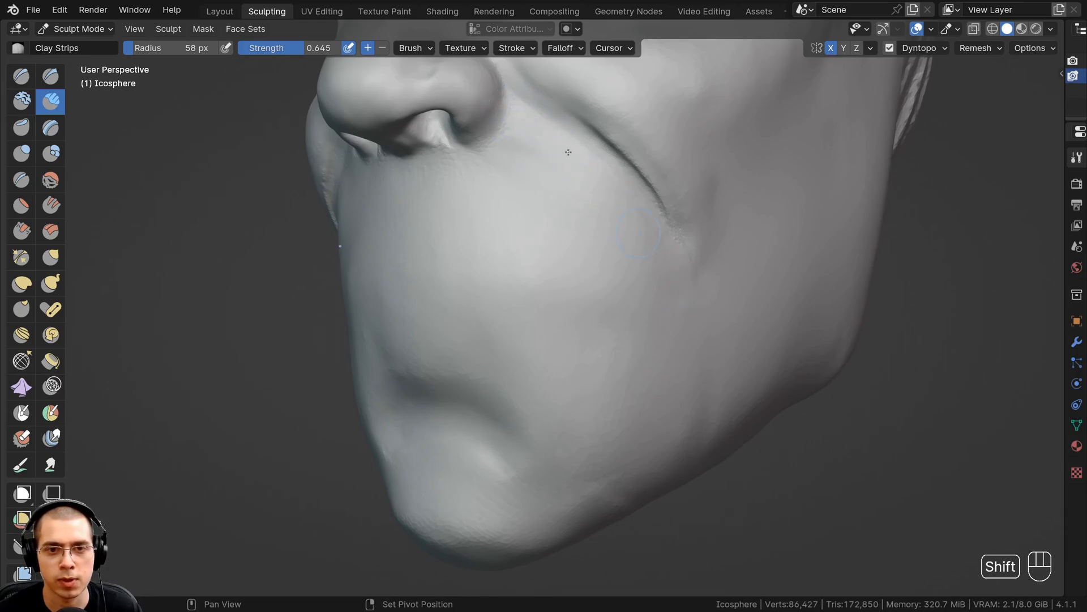
{"action": "mouse_move", "coordinate": [600, 188]}
{"action": "middle_mouse_down", "text": "shift"}
{"action": "mouse_move", "coordinate": [521, 272]}
{"action": "mouse_move", "coordinate": [555, 301]}
{"action": "middle_mouse_up", "text": "shift"}
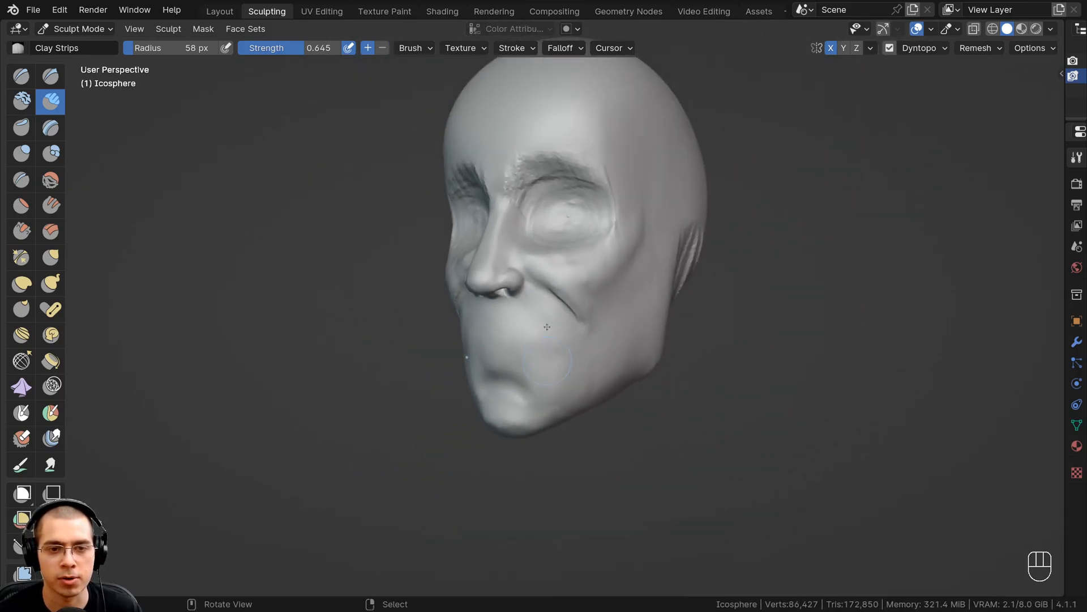
{"action": "middle_click_drag", "start_coordinate": [544, 295], "coordinate": [580, 304]}
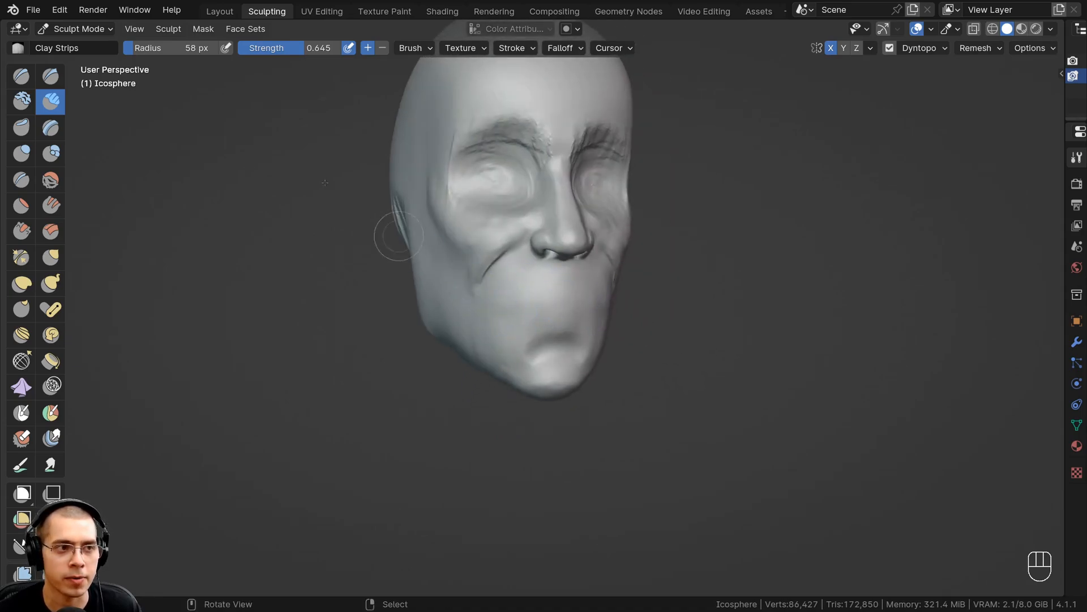
Step: Draw a thin horizontal mouth line below the nose with the Crease brush
{"action": "left_click", "coordinate": [23, 179]}
{"action": "middle_click_drag", "start_coordinate": [612, 310], "coordinate": [569, 302], "text": "ctrl"}
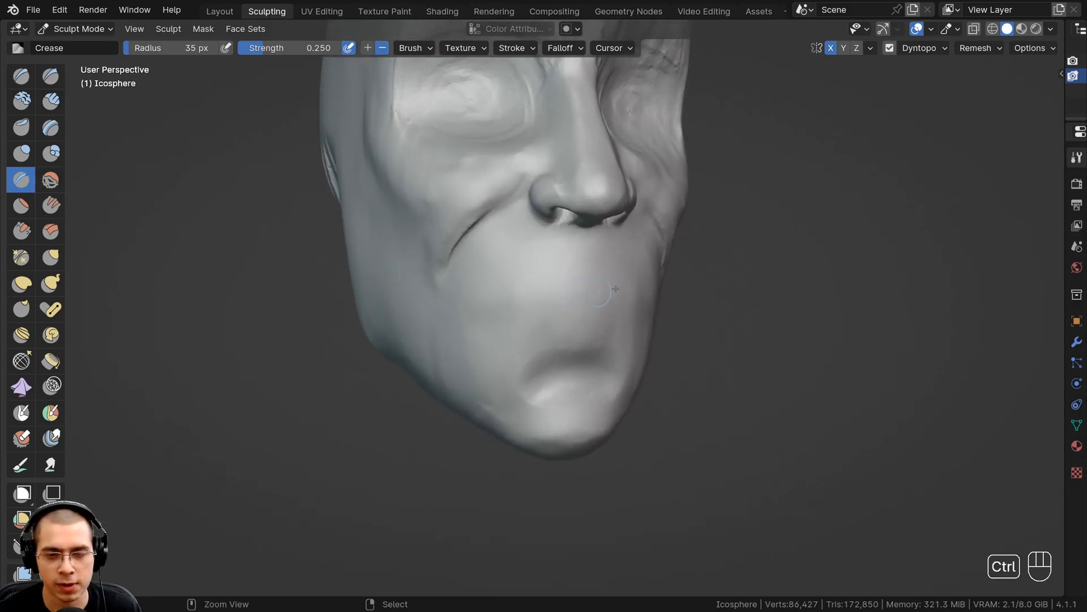
{"action": "left_click_drag", "start_coordinate": [615, 288], "coordinate": [543, 301], "text": "ctrl"}
{"action": "mouse_move", "coordinate": [532, 266]}
{"action": "middle_mouse_down", "text": "shift"}
{"action": "mouse_move", "coordinate": [489, 233]}
{"action": "mouse_move", "coordinate": [497, 297]}
{"action": "middle_mouse_up", "text": "shift"}
{"action": "mouse_move", "coordinate": [497, 297]}
{"action": "left_mouse_down", "text": "ctrl"}
{"action": "mouse_move", "coordinate": [583, 311]}
{"action": "mouse_move", "coordinate": [515, 316]}
{"action": "left_mouse_up", "text": "ctrl"}
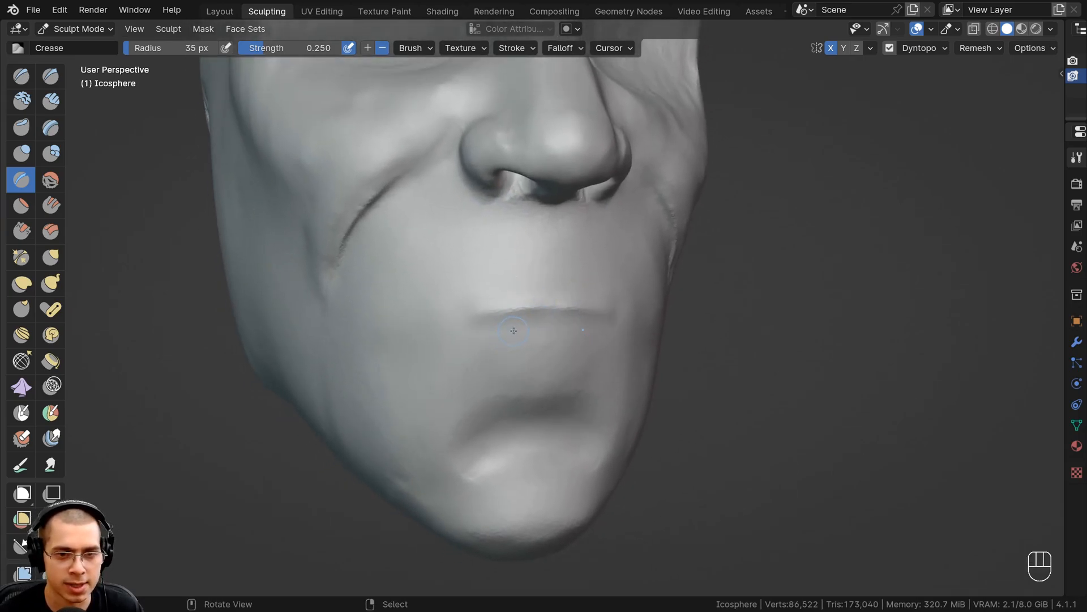
Step: Enlarge the Crease brush to 84 px and deepen the mouth line, extending it out toward the cheek
{"action": "key", "text": "f"}
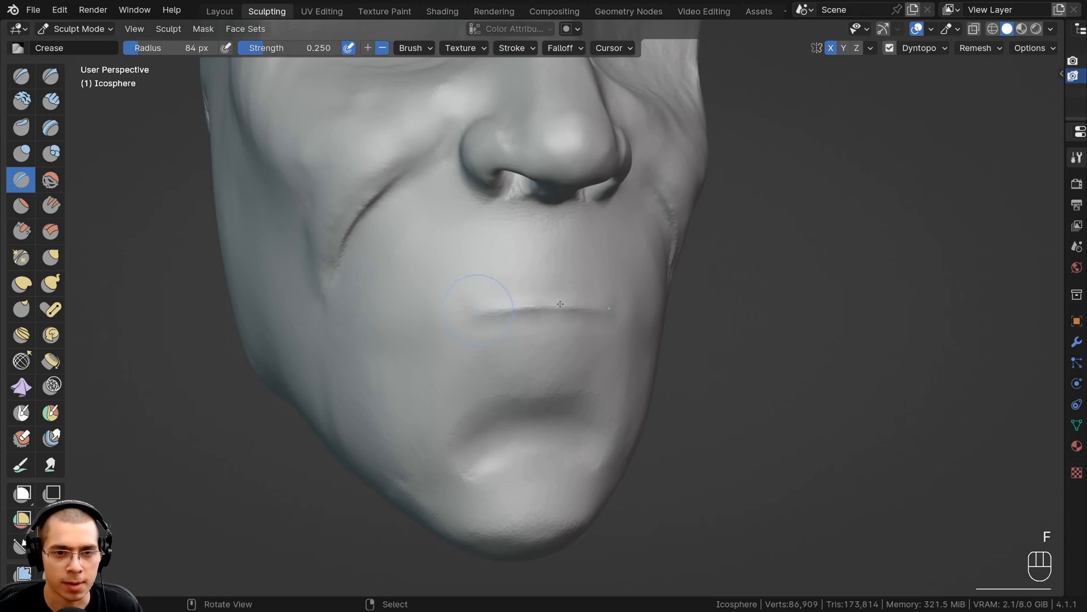
{"action": "mouse_move", "coordinate": [560, 304]}
{"action": "left_mouse_down"}
{"action": "mouse_move", "coordinate": [498, 310]}
{"action": "mouse_move", "coordinate": [566, 303]}
{"action": "left_mouse_up"}
{"action": "middle_click_drag", "start_coordinate": [566, 303], "coordinate": [578, 299]}
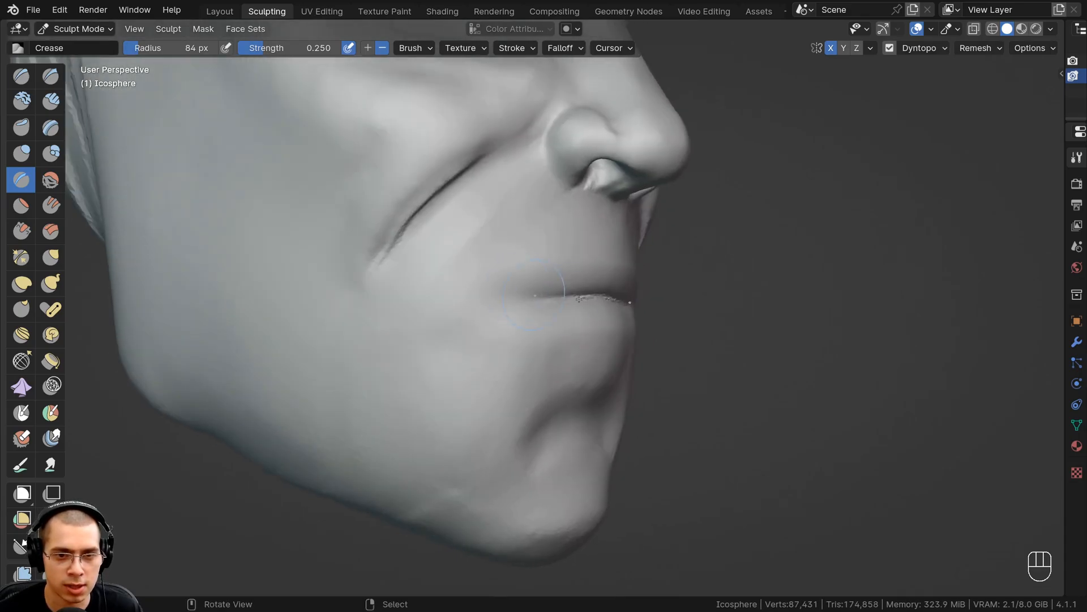
{"action": "left_click_drag", "start_coordinate": [489, 293], "coordinate": [413, 281]}
Step: Sharpen the parting between the lips and the mouth corner with further Crease strokes
{"action": "middle_click_drag", "start_coordinate": [434, 293], "coordinate": [487, 374]}
{"action": "left_click_drag", "start_coordinate": [487, 374], "coordinate": [494, 385], "text": "ctrl"}
{"action": "middle_click_drag", "start_coordinate": [494, 385], "coordinate": [594, 376]}
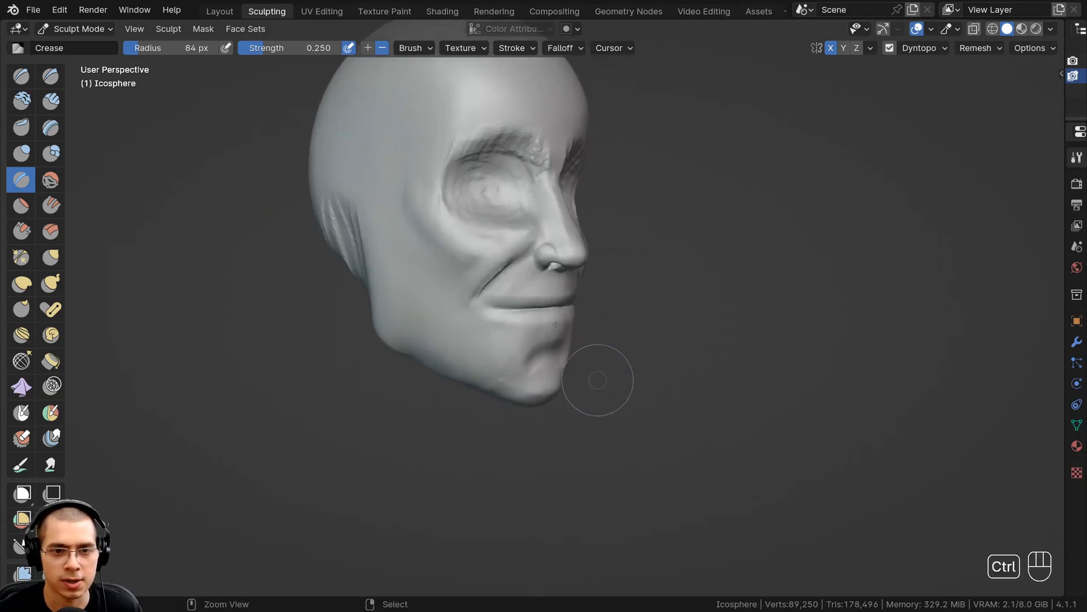
{"action": "scroll", "coordinate": [550, 305], "scroll_direction": "up", "scroll_amount": 4}
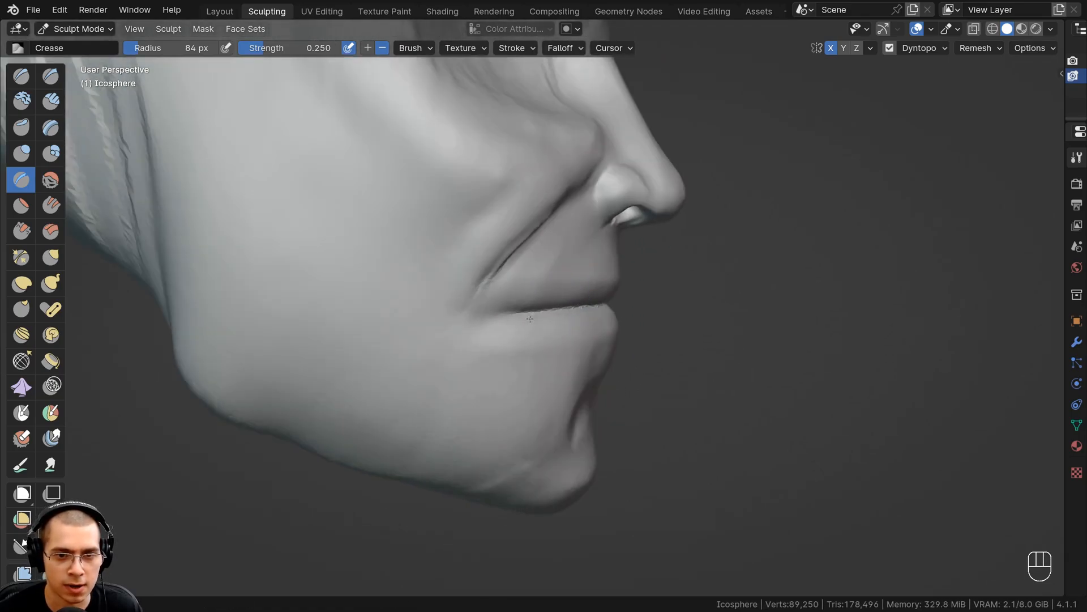
{"action": "scroll", "coordinate": [530, 318], "scroll_direction": "up", "scroll_amount": 3}
{"action": "middle_click_drag", "start_coordinate": [481, 363], "coordinate": [610, 362], "text": "shift"}
Step: Reshape the mouth corner and the lips' profile with the Grab brush
{"action": "key", "text": "g"}
{"action": "mouse_move", "coordinate": [631, 311]}
{"action": "middle_mouse_down"}
{"action": "mouse_move", "coordinate": [510, 317]}
{"action": "mouse_move", "coordinate": [485, 265]}
{"action": "mouse_move", "coordinate": [415, 310]}
{"action": "middle_mouse_up"}
{"action": "scroll", "coordinate": [490, 261], "scroll_direction": "up", "scroll_amount": 1}
{"action": "left_click_drag", "start_coordinate": [416, 310], "coordinate": [428, 329]}
{"action": "mouse_move", "coordinate": [429, 328]}
{"action": "middle_mouse_down"}
{"action": "mouse_move", "coordinate": [544, 396]}
{"action": "mouse_move", "coordinate": [674, 393]}
{"action": "middle_mouse_up"}
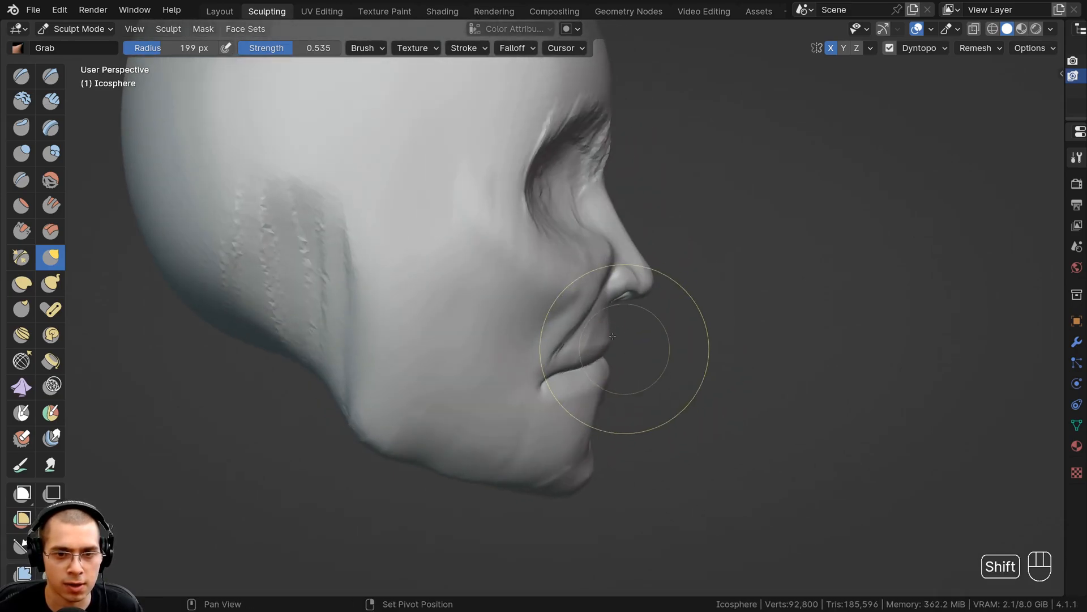
{"action": "scroll", "coordinate": [570, 301], "scroll_direction": "up", "scroll_amount": 3}
{"action": "middle_click_drag", "start_coordinate": [569, 301], "coordinate": [575, 302]}
{"action": "left_click_drag", "start_coordinate": [555, 326], "coordinate": [562, 326]}
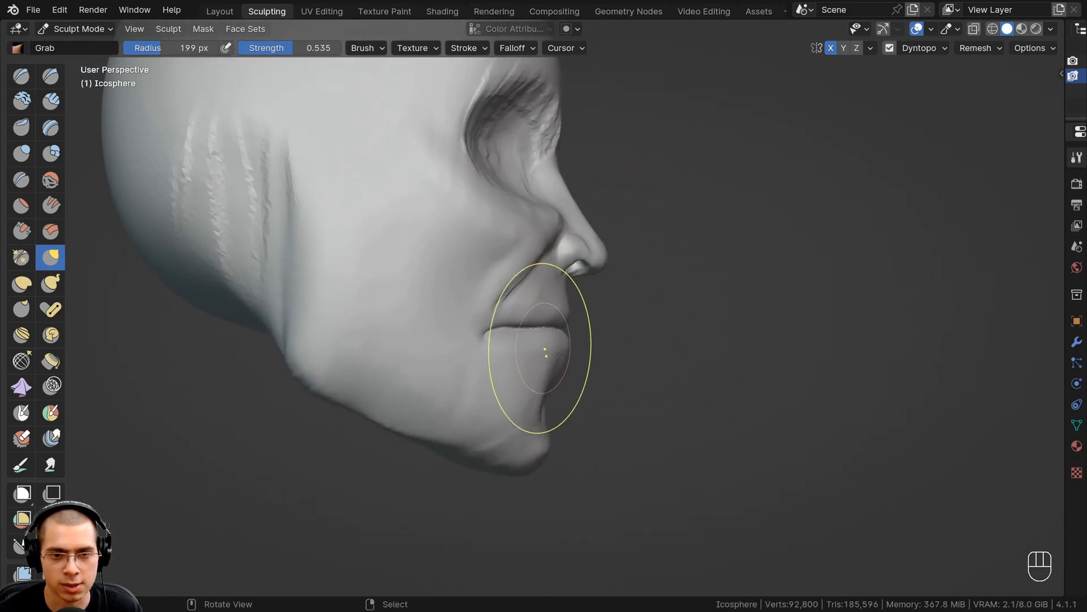
Step: Adjust the lower face around the mouth with another small Grab stroke
{"action": "scroll", "coordinate": [556, 354], "scroll_direction": "down", "scroll_amount": 1}
{"action": "middle_click_drag", "start_coordinate": [556, 355], "coordinate": [417, 295], "text": "shift"}
{"action": "scroll", "coordinate": [552, 329], "scroll_direction": "down", "scroll_amount": 1}
{"action": "scroll", "coordinate": [417, 300], "scroll_direction": "up", "scroll_amount": 3}
{"action": "left_click_drag", "start_coordinate": [417, 304], "coordinate": [420, 296]}
{"action": "mouse_move", "coordinate": [482, 323]}
{"action": "middle_mouse_down", "text": "ctrl"}
{"action": "mouse_move", "coordinate": [526, 379]}
{"action": "mouse_move", "coordinate": [425, 298]}
{"action": "mouse_move", "coordinate": [413, 304]}
{"action": "mouse_move", "coordinate": [483, 287]}
{"action": "mouse_move", "coordinate": [470, 267]}
{"action": "mouse_move", "coordinate": [485, 245]}
{"action": "mouse_move", "coordinate": [486, 274]}
{"action": "mouse_move", "coordinate": [412, 292]}
{"action": "mouse_move", "coordinate": [578, 335]}
{"action": "mouse_move", "coordinate": [626, 311]}
{"action": "middle_mouse_up", "text": "ctrl"}
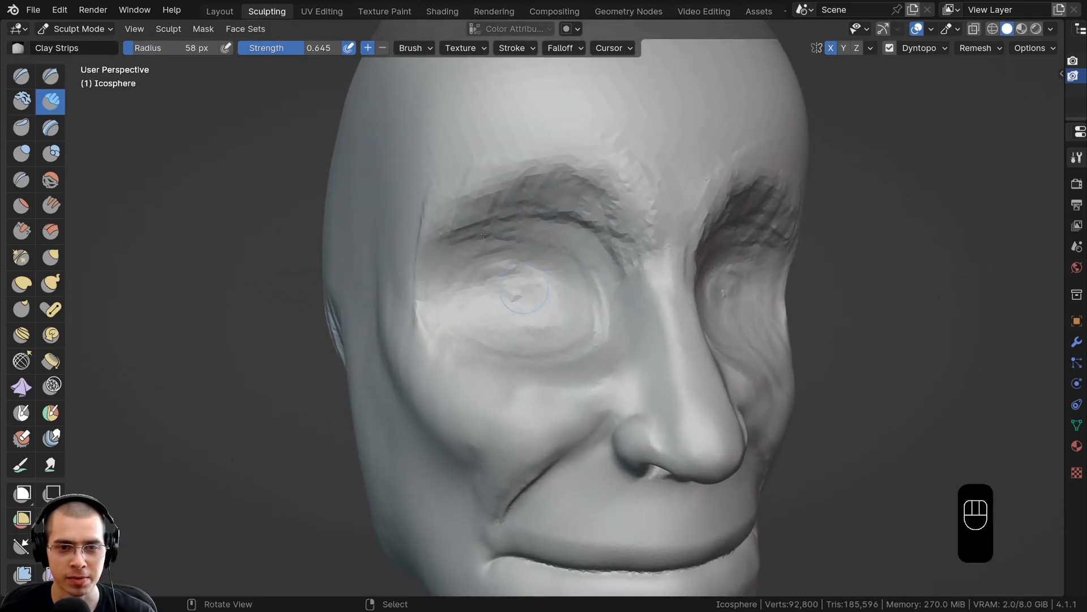
Step: Switch to the Layout workspace and view the head from its other side
{"action": "mouse_move", "coordinate": [536, 202]}
{"action": "middle_mouse_down", "text": "shift"}
{"action": "mouse_move", "coordinate": [521, 232]}
{"action": "mouse_move", "coordinate": [505, 232]}
{"action": "mouse_move", "coordinate": [622, 267]}
{"action": "mouse_move", "coordinate": [512, 252]}
{"action": "mouse_move", "coordinate": [505, 267]}
{"action": "middle_mouse_up", "text": "shift"}
{"action": "scroll", "coordinate": [505, 232], "scroll_direction": "down", "scroll_amount": 2}
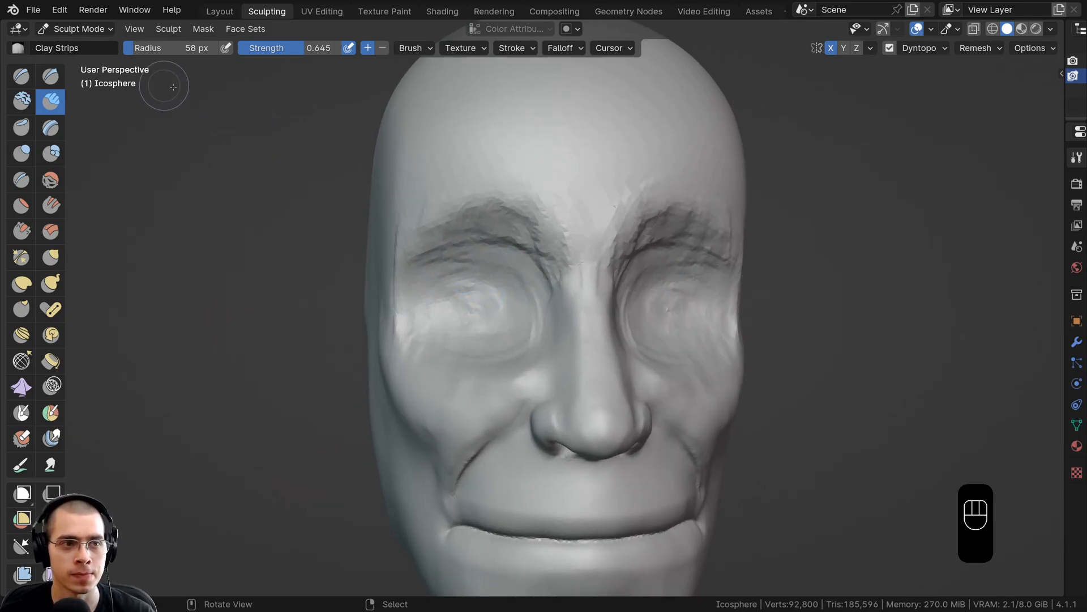
{"action": "left_click", "coordinate": [220, 11]}
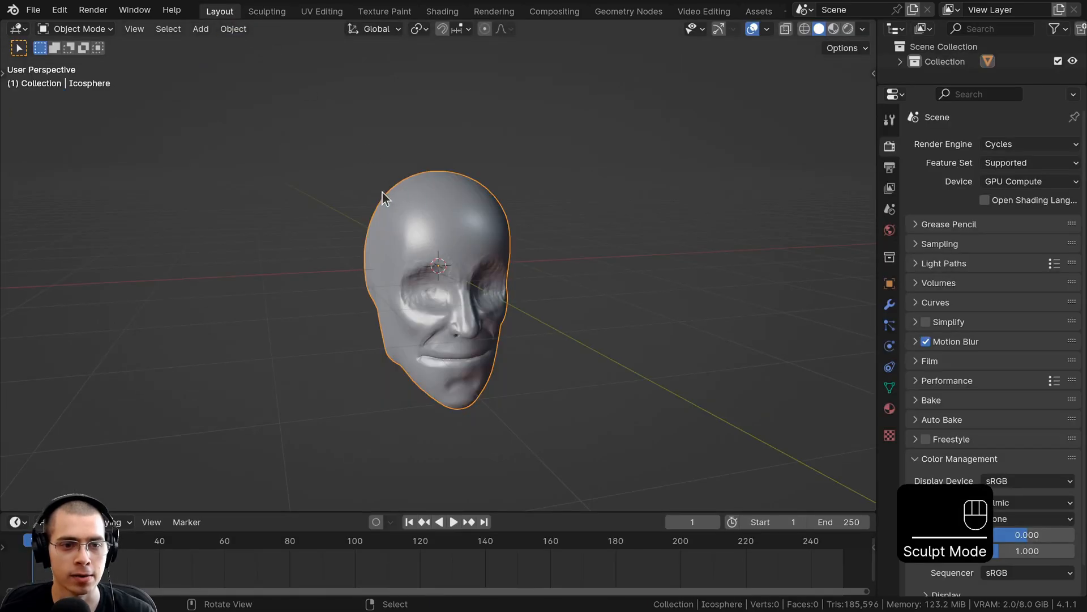
{"action": "middle_click_drag", "start_coordinate": [382, 192], "coordinate": [423, 189]}
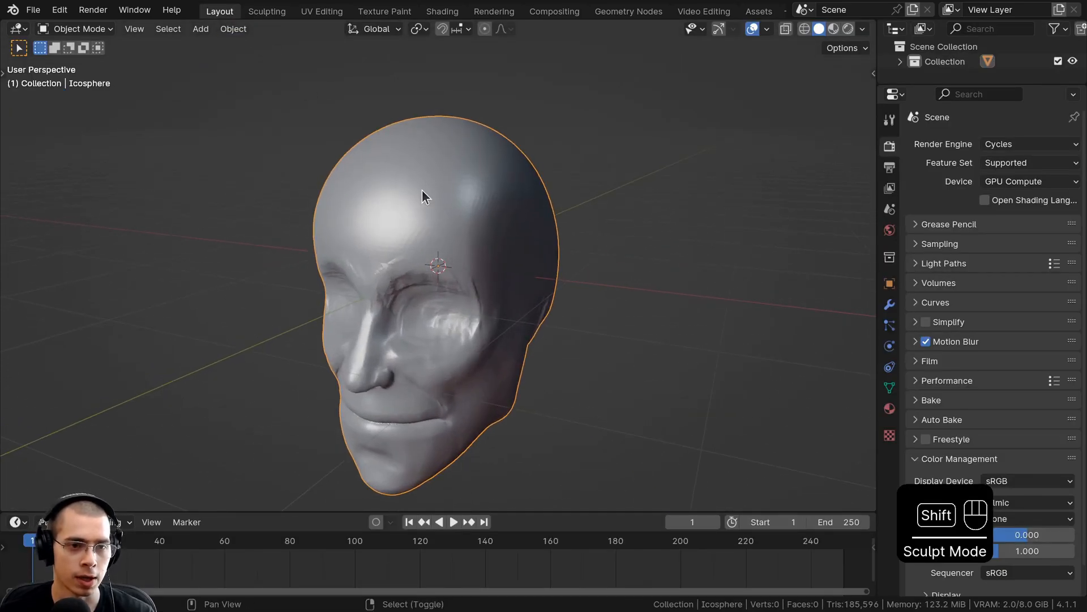
Step: Add a UV sphere and rotate its mesh 90° about the global X axis in Edit Mode
{"action": "key", "text": "shift+a"}
{"action": "mouse_move", "coordinate": [353, 214]}
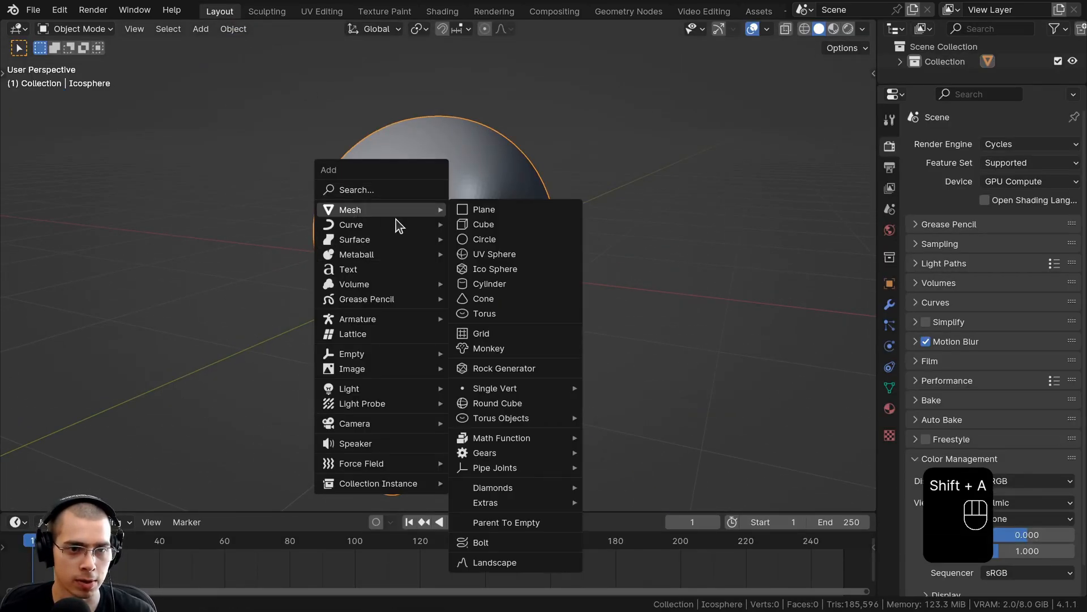
{"action": "left_click", "coordinate": [486, 254]}
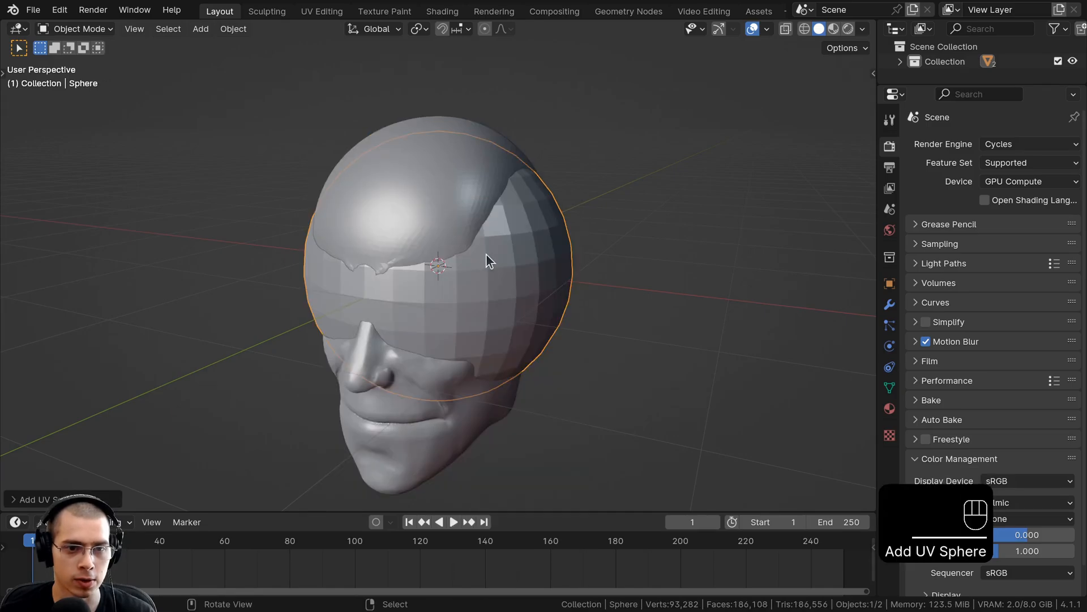
{"action": "key", "text": "Tab"}
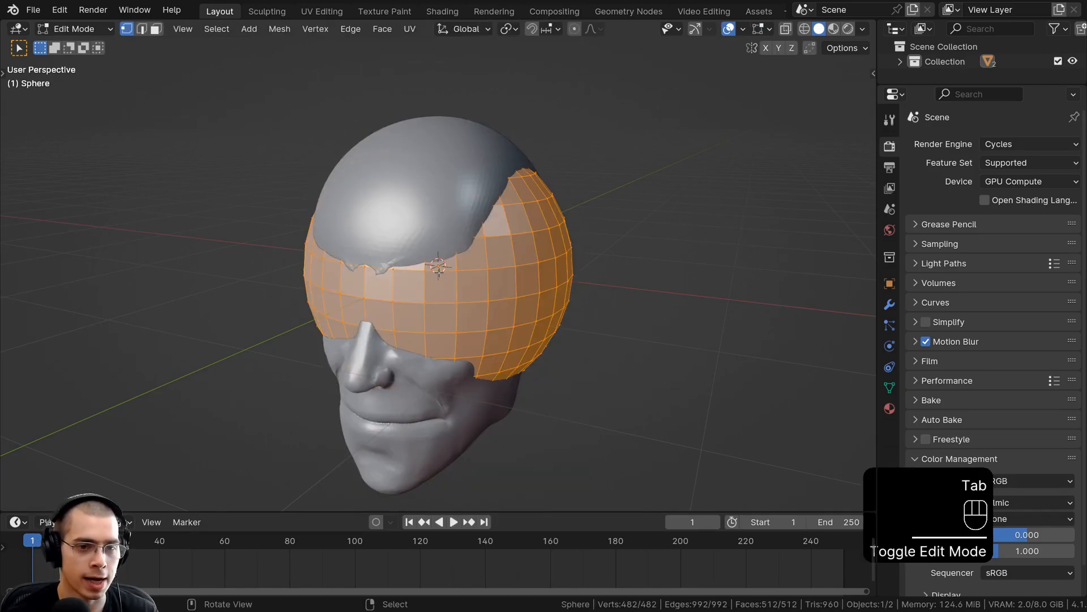
{"action": "key", "text": "r"}
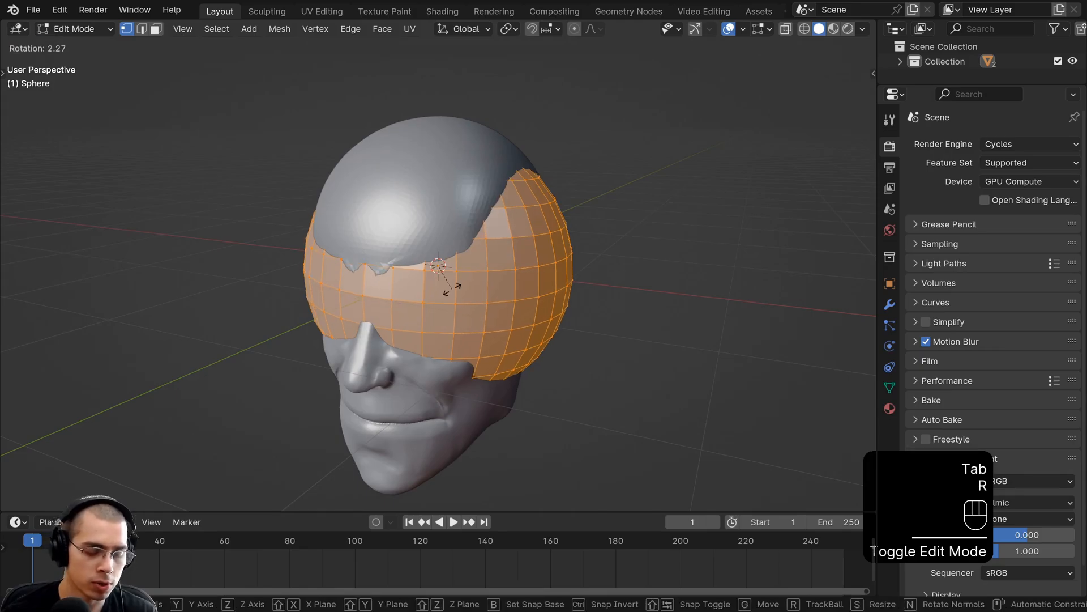
{"action": "type", "text": "x"}
{"action": "type", "text": "90"}
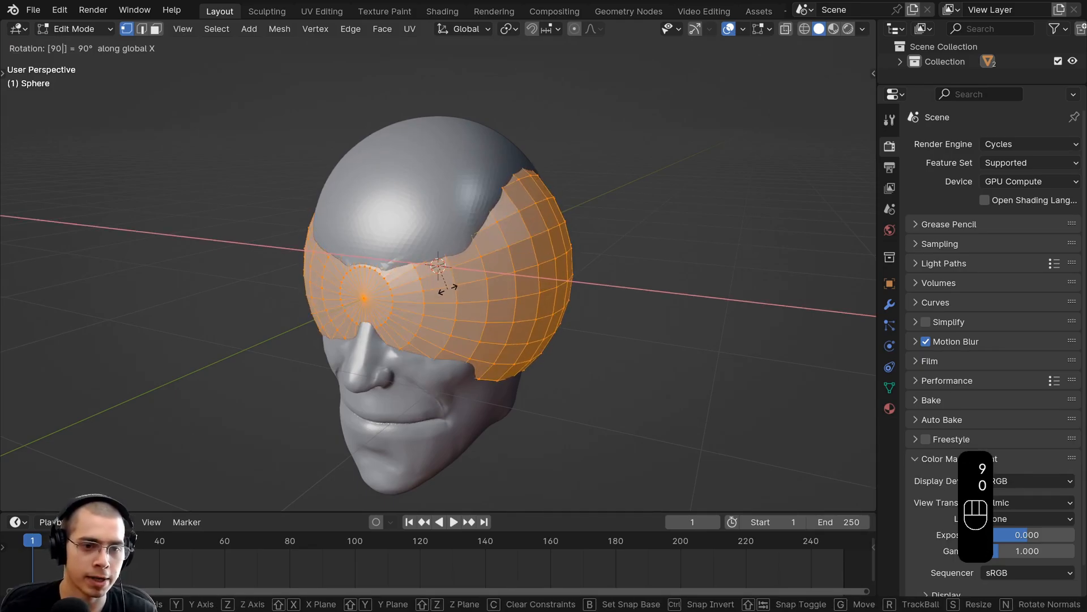
{"action": "key", "text": "Return"}
{"action": "key", "text": "Escape"}
Step: Scale the sphere mesh down to eyeball size and move it to the front of the face at eye height
{"action": "key", "text": "s"}
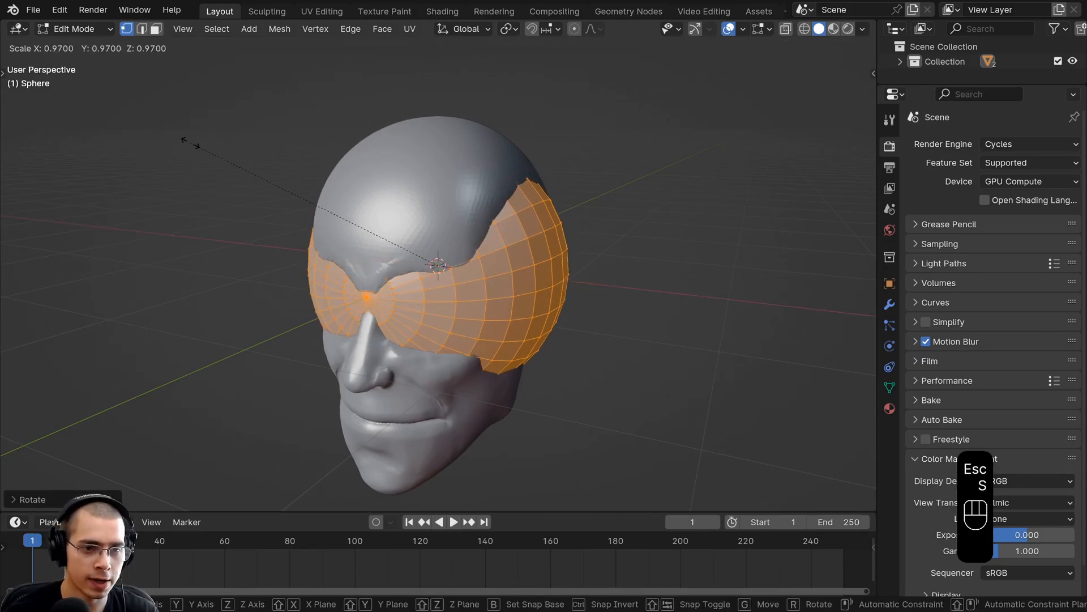
{"action": "left_click", "coordinate": [358, 248]}
{"action": "middle_click_drag", "start_coordinate": [363, 272], "coordinate": [274, 334]}
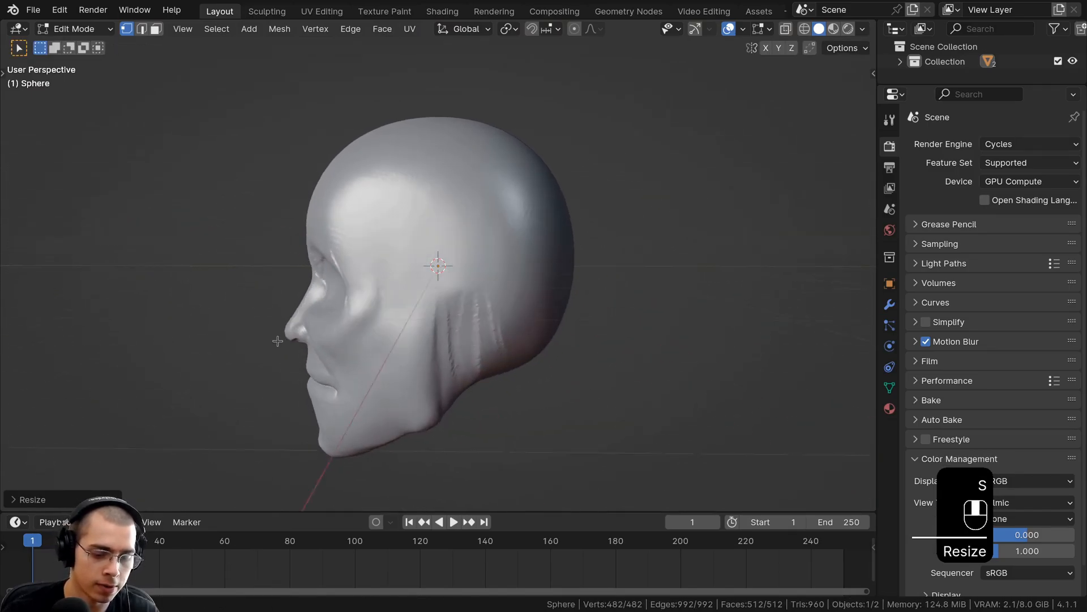
{"action": "key", "text": "g"}
{"action": "left_click", "coordinate": [260, 287]}
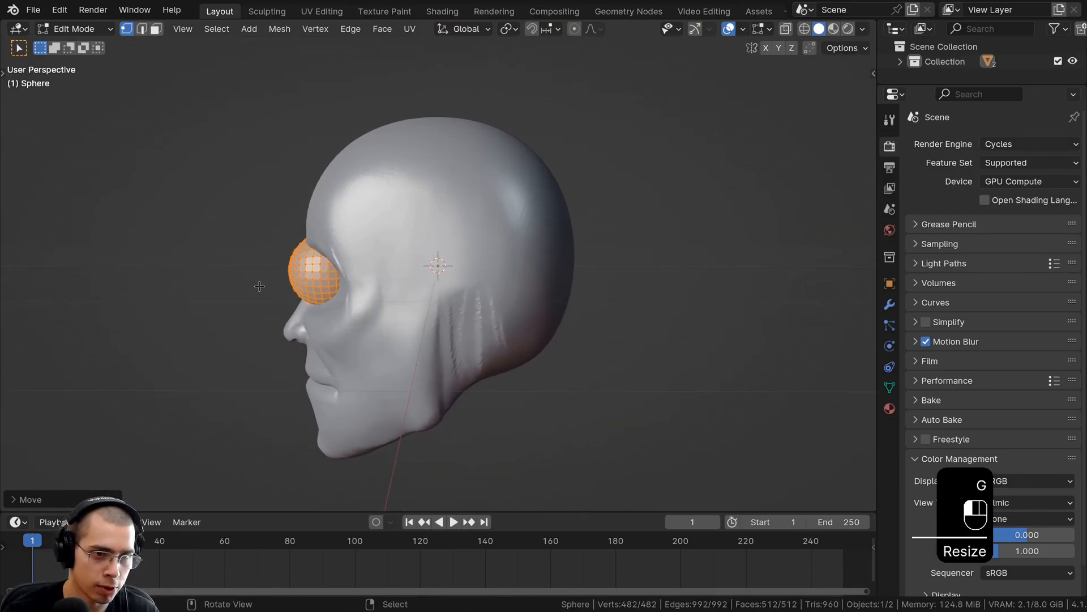
Step: Move the eyeball sideways off the centre line and back into one eye socket
{"action": "mouse_move", "coordinate": [260, 286]}
{"action": "middle_mouse_down"}
{"action": "mouse_move", "coordinate": [480, 314]}
{"action": "mouse_move", "coordinate": [396, 305]}
{"action": "mouse_move", "coordinate": [408, 289]}
{"action": "mouse_move", "coordinate": [243, 272]}
{"action": "mouse_move", "coordinate": [257, 273]}
{"action": "middle_mouse_up"}
{"action": "key", "text": "g"}
{"action": "left_click", "coordinate": [424, 283]}
{"action": "key", "text": "g"}
{"action": "key", "text": "g"}
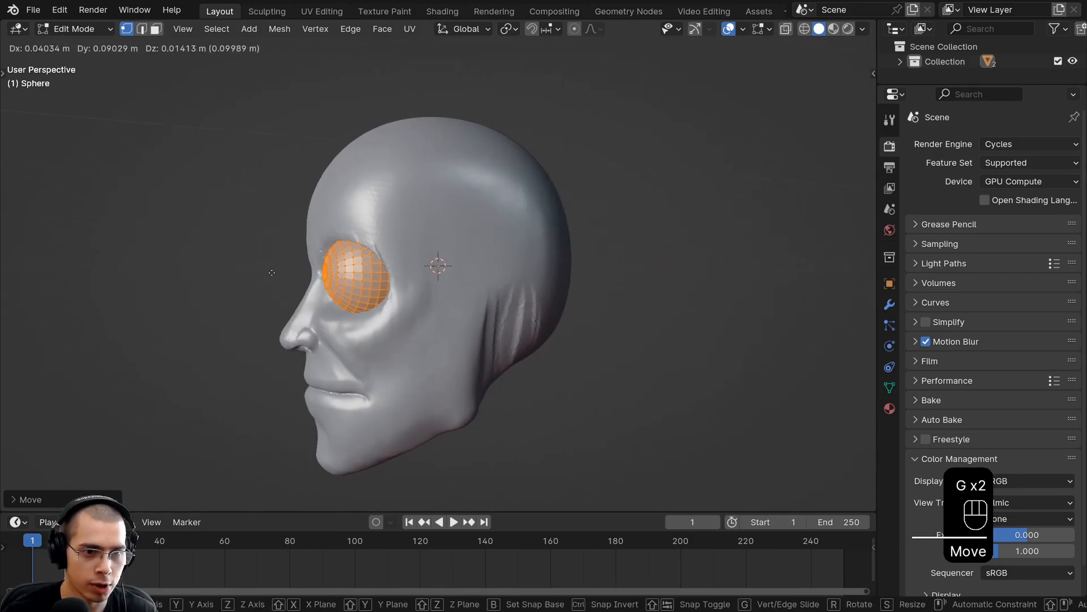
{"action": "left_click", "coordinate": [271, 273]}
Step: Resize the eyeball to suit the socket and reposition it within the socket as seen from the front
{"action": "key", "text": "s"}
{"action": "middle_click_drag", "start_coordinate": [453, 262], "coordinate": [639, 249]}
{"action": "left_click", "coordinate": [687, 269]}
{"action": "scroll", "coordinate": [639, 249], "scroll_direction": "up", "scroll_amount": 1}
{"action": "scroll", "coordinate": [639, 249], "scroll_direction": "up", "scroll_amount": 1}
{"action": "key", "text": "g"}
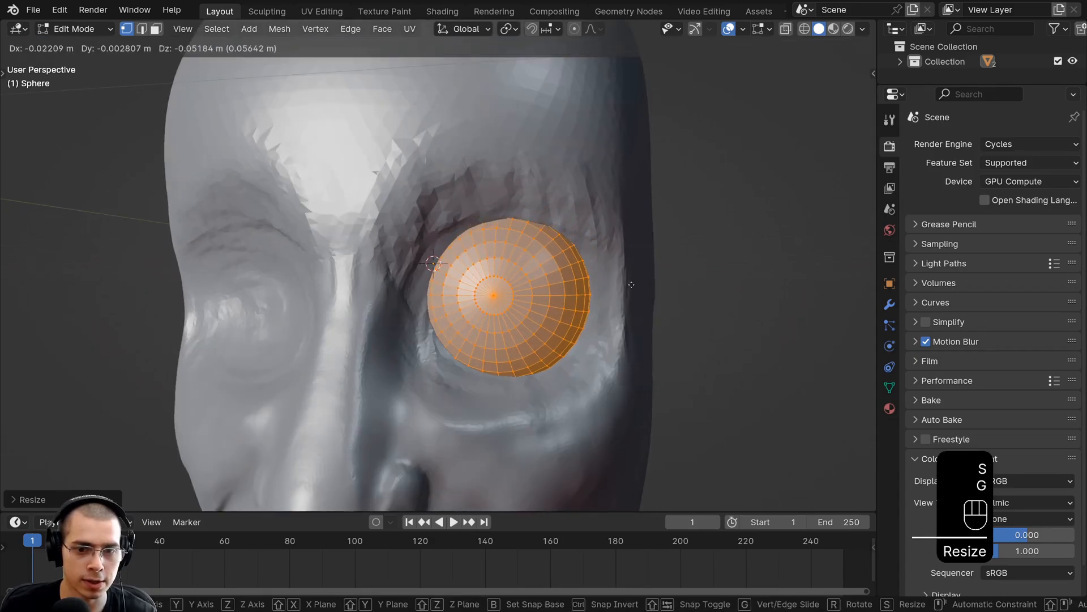
{"action": "left_click", "coordinate": [631, 283]}
Step: In the right orthographic view, shift the eyeball slightly forward and fine-tune its scale within the socket
{"action": "key", "text": "KP_3"}
{"action": "middle_click_drag", "start_coordinate": [323, 266], "coordinate": [575, 249], "text": "shift"}
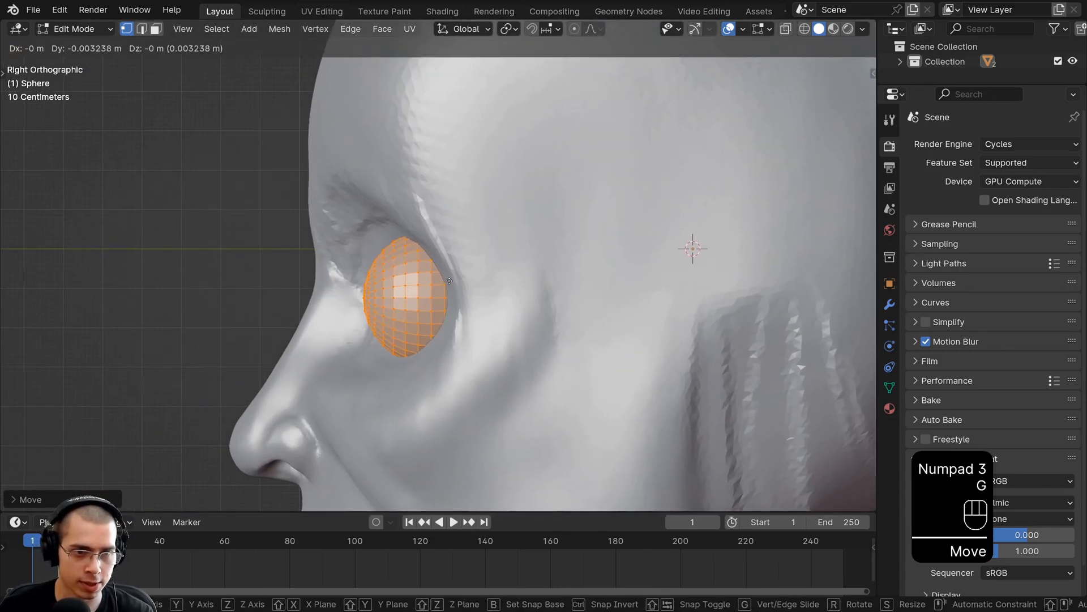
{"action": "key", "text": "s"}
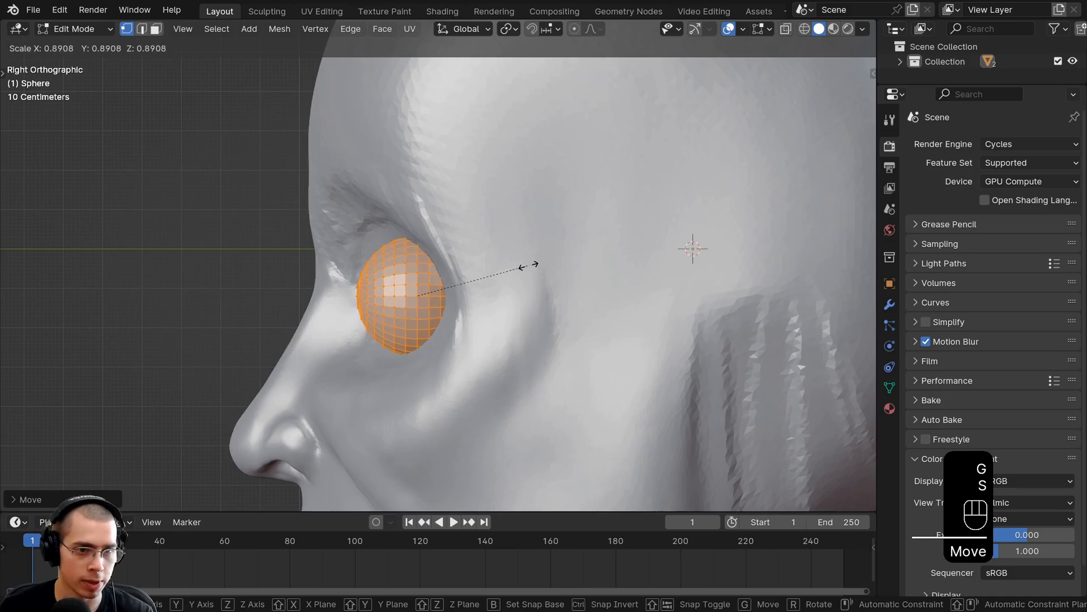
{"action": "left_click", "coordinate": [534, 262]}
{"action": "middle_click_drag", "start_coordinate": [534, 262], "coordinate": [636, 288]}
{"action": "scroll", "coordinate": [651, 278], "scroll_direction": "down", "scroll_amount": 5}
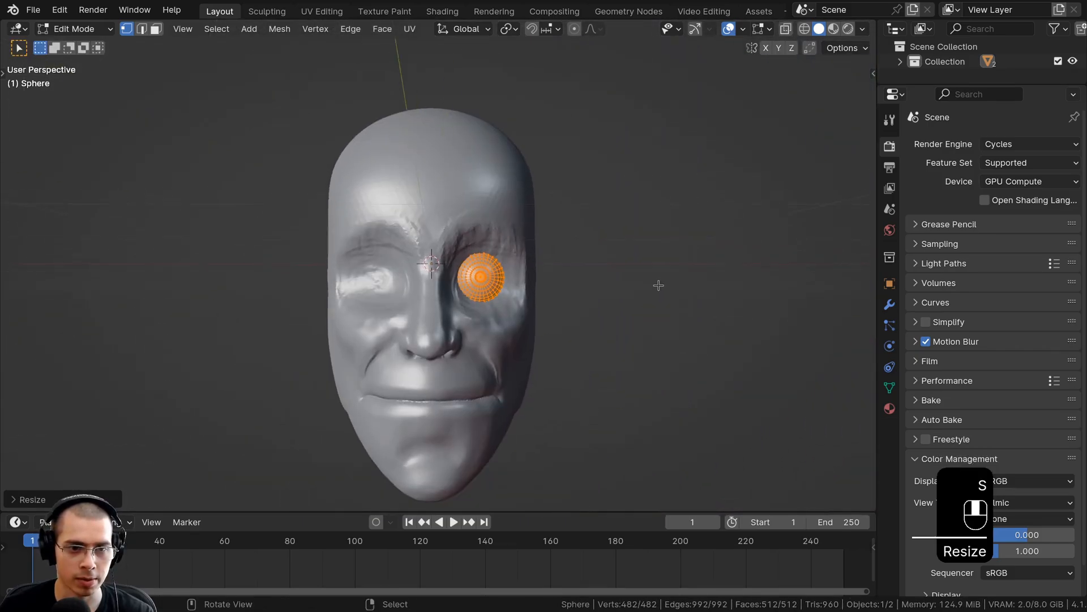
{"action": "scroll", "coordinate": [657, 277], "scroll_direction": "up", "scroll_amount": 3}
Step: Fine-tune the eyeball's size and placement in the socket, checking it from the side and the front
{"action": "key", "text": "a"}
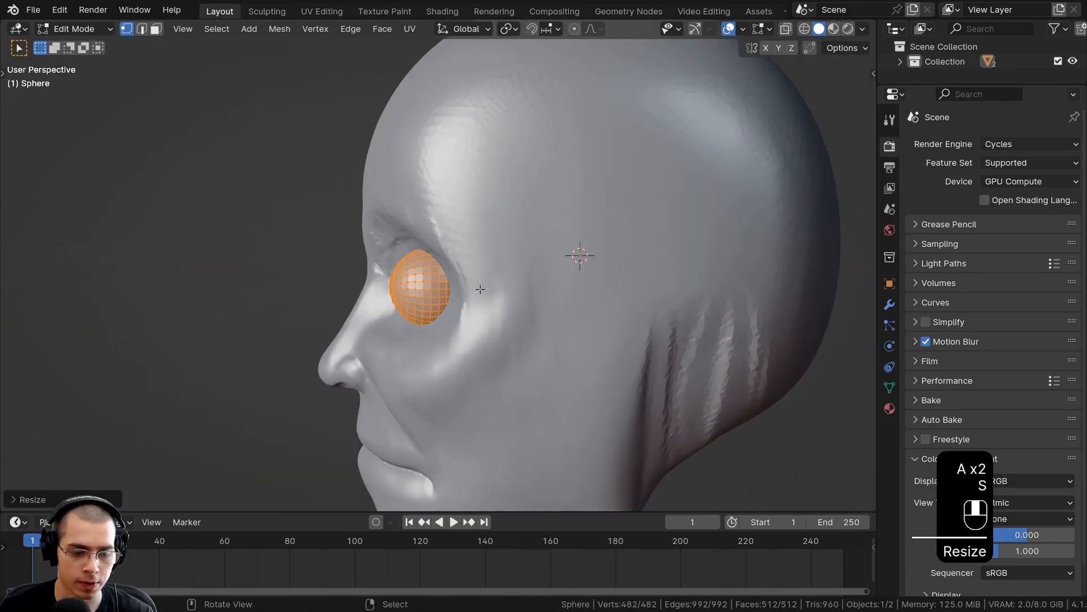
{"action": "scroll", "coordinate": [478, 286], "scroll_direction": "up", "scroll_amount": 1}
{"action": "key", "text": "g"}
{"action": "left_click", "coordinate": [506, 286]}
{"action": "scroll", "coordinate": [506, 286], "scroll_direction": "down", "scroll_amount": 1}
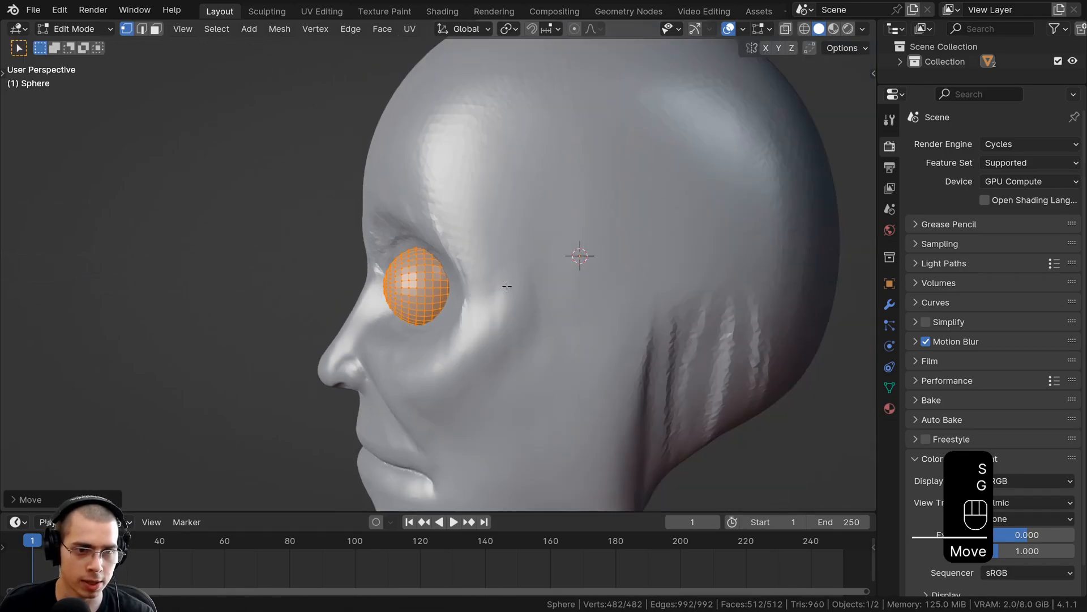
{"action": "middle_click_drag", "start_coordinate": [507, 286], "coordinate": [627, 291]}
{"action": "key", "text": "g"}
{"action": "left_click", "coordinate": [648, 283]}
{"action": "scroll", "coordinate": [634, 287], "scroll_direction": "down", "scroll_amount": 3}
{"action": "scroll", "coordinate": [622, 293], "scroll_direction": "up", "scroll_amount": 3}
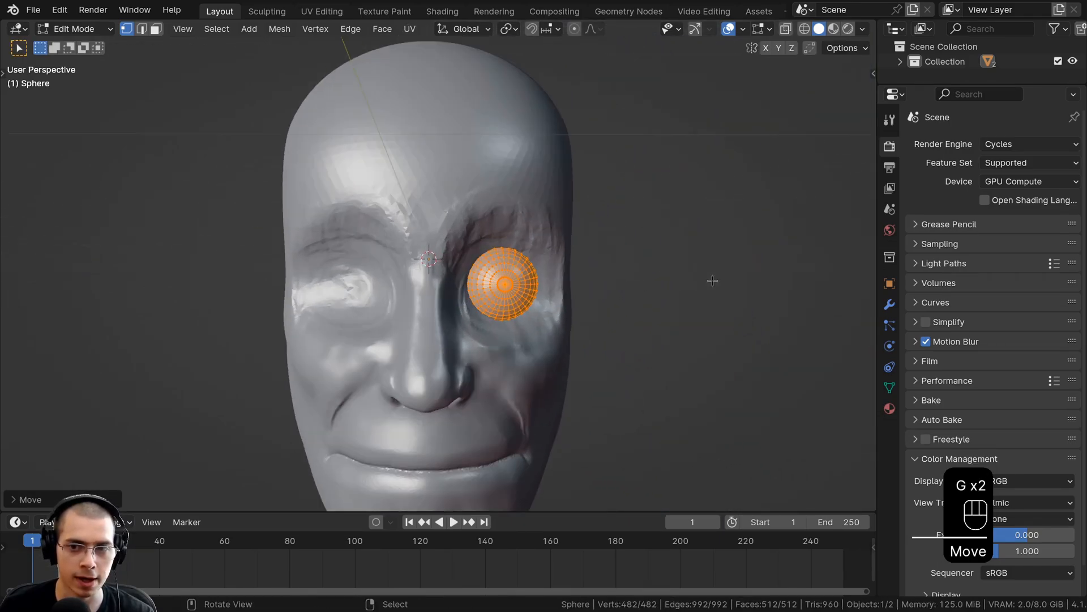
Step: Return to Object Mode and add a Mirror modifier on the X axis to create the second eyeball
{"action": "key", "text": "Tab"}
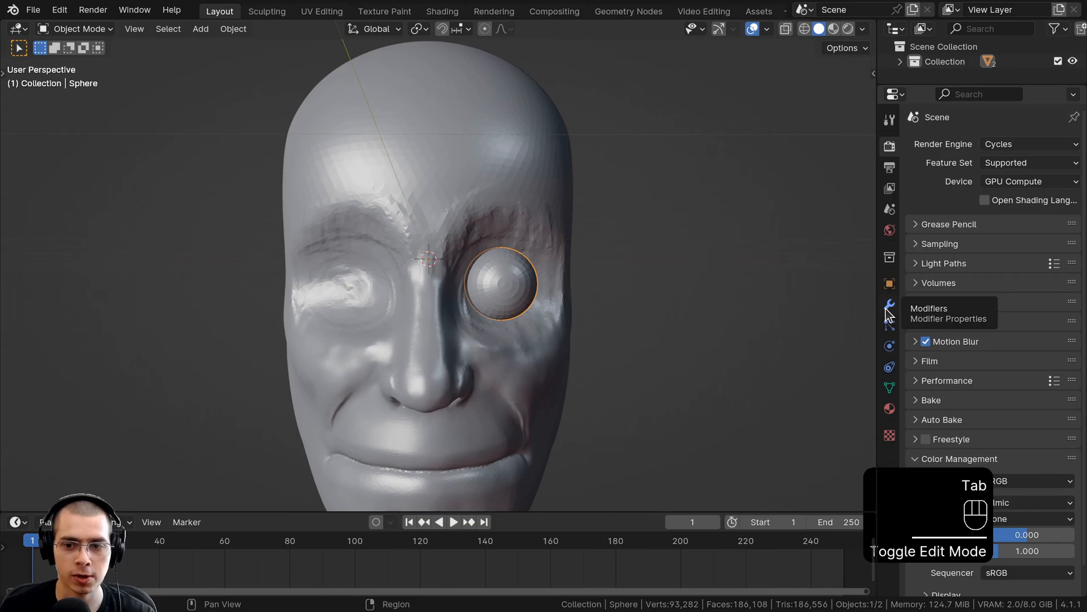
{"action": "left_click", "coordinate": [889, 304]}
{"action": "left_click", "coordinate": [983, 144]}
{"action": "type", "text": "mir"}
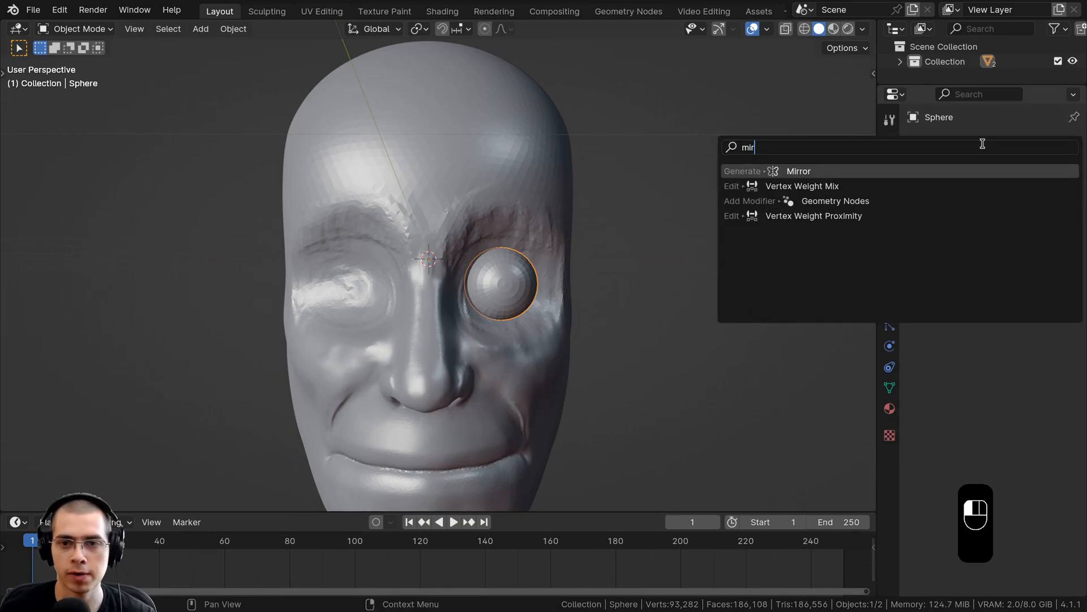
{"action": "key", "text": "Return"}
{"action": "scroll", "coordinate": [447, 226], "scroll_direction": "up", "scroll_amount": 2}
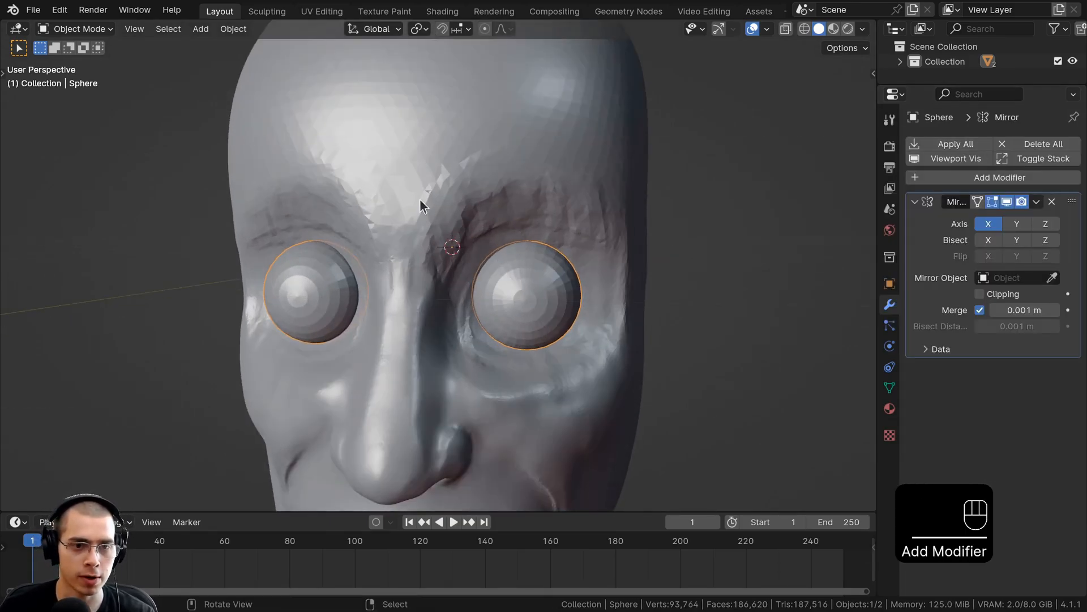
{"action": "scroll", "coordinate": [420, 199], "scroll_direction": "up", "scroll_amount": 1}
Step: Shade the mirrored eyeballs smooth
{"action": "key", "text": "w"}
{"action": "left_click", "coordinate": [361, 199]}
{"action": "middle_click_drag", "start_coordinate": [447, 284], "coordinate": [484, 266]}
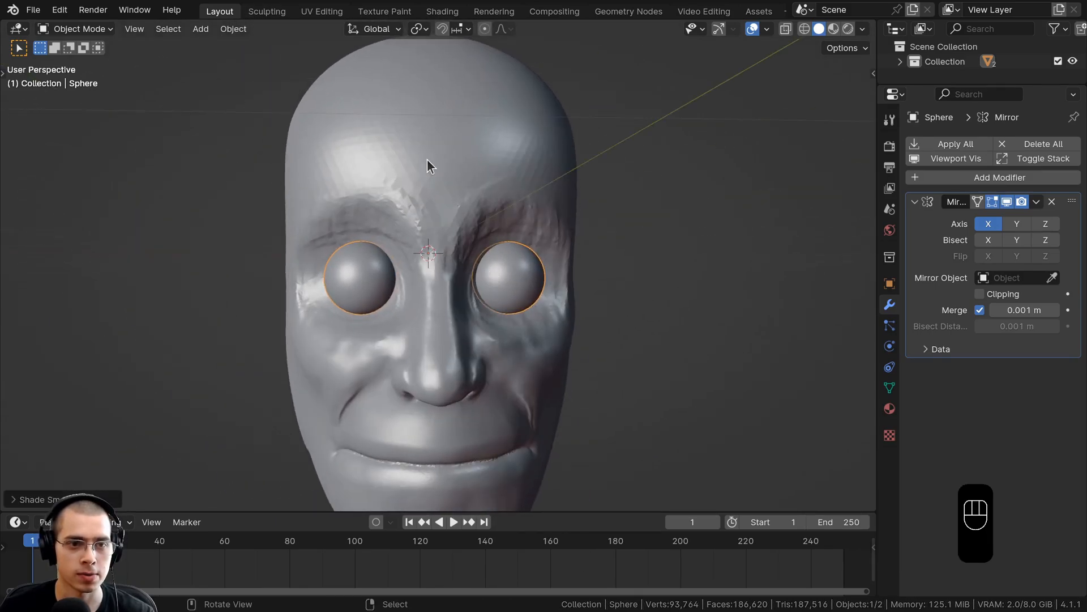
Step: Select the head, switch to the Sculpting workspace and enable Dyntopo, accepting the attribute data warning
{"action": "left_click", "coordinate": [397, 119]}
{"action": "left_click", "coordinate": [267, 12]}
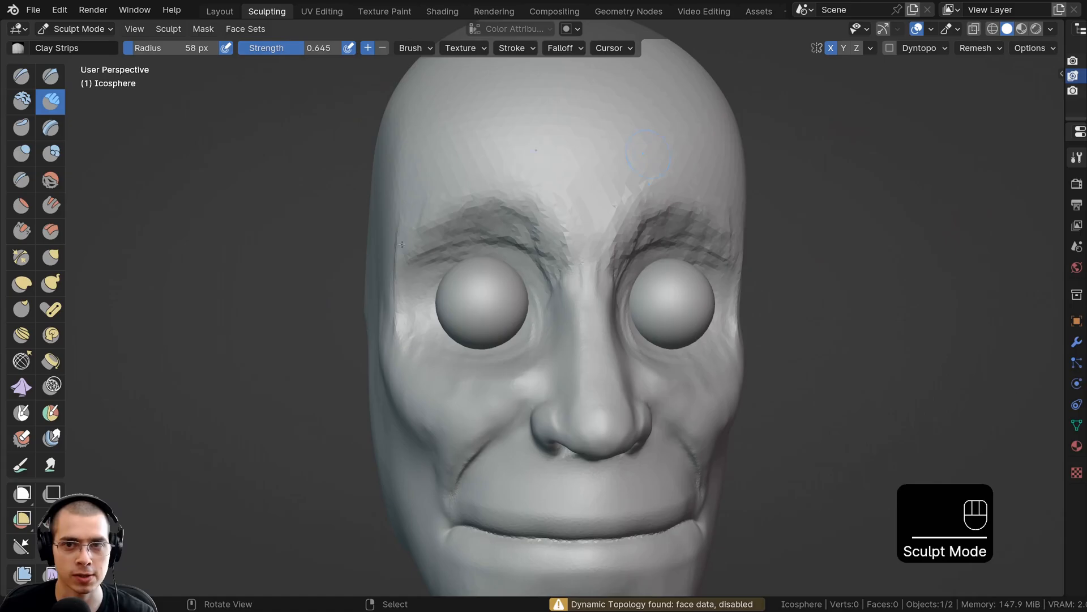
{"action": "left_click", "coordinate": [893, 54]}
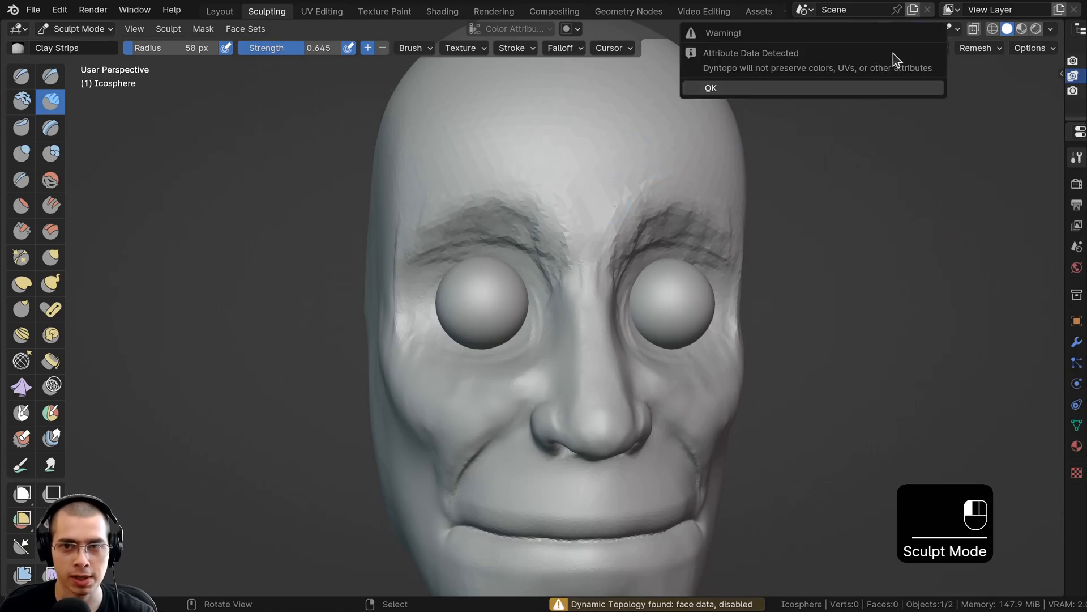
{"action": "left_click", "coordinate": [845, 91]}
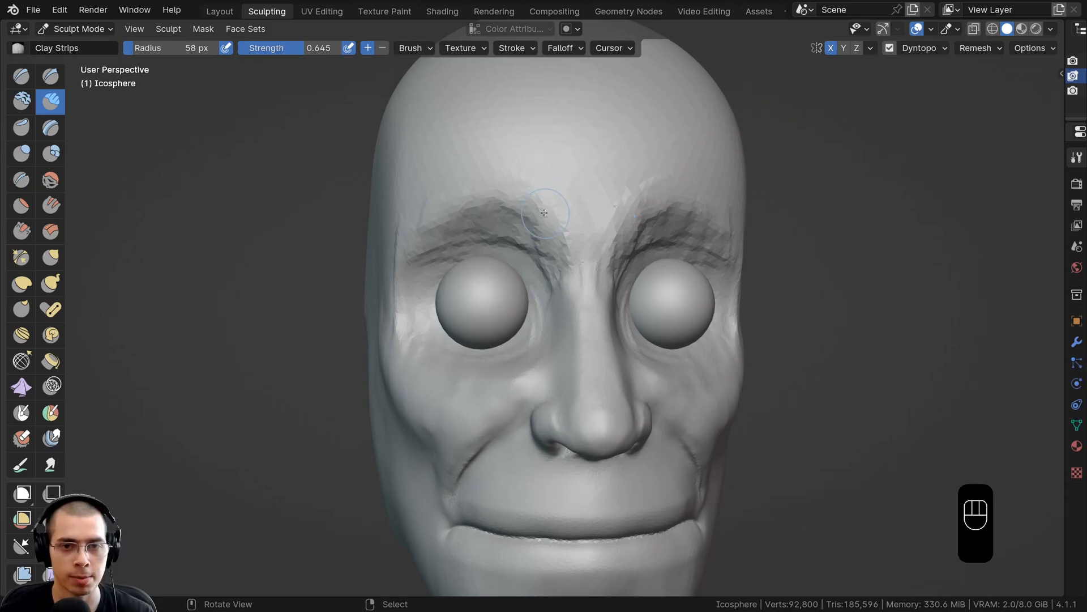
Step: Build up the brow ridge above the eyes with Clay Strips strokes
{"action": "mouse_move", "coordinate": [529, 237]}
{"action": "middle_mouse_down"}
{"action": "mouse_move", "coordinate": [572, 227]}
{"action": "mouse_move", "coordinate": [546, 201]}
{"action": "mouse_move", "coordinate": [495, 212]}
{"action": "mouse_move", "coordinate": [553, 187]}
{"action": "middle_mouse_up"}
{"action": "scroll", "coordinate": [546, 202], "scroll_direction": "up", "scroll_amount": 1}
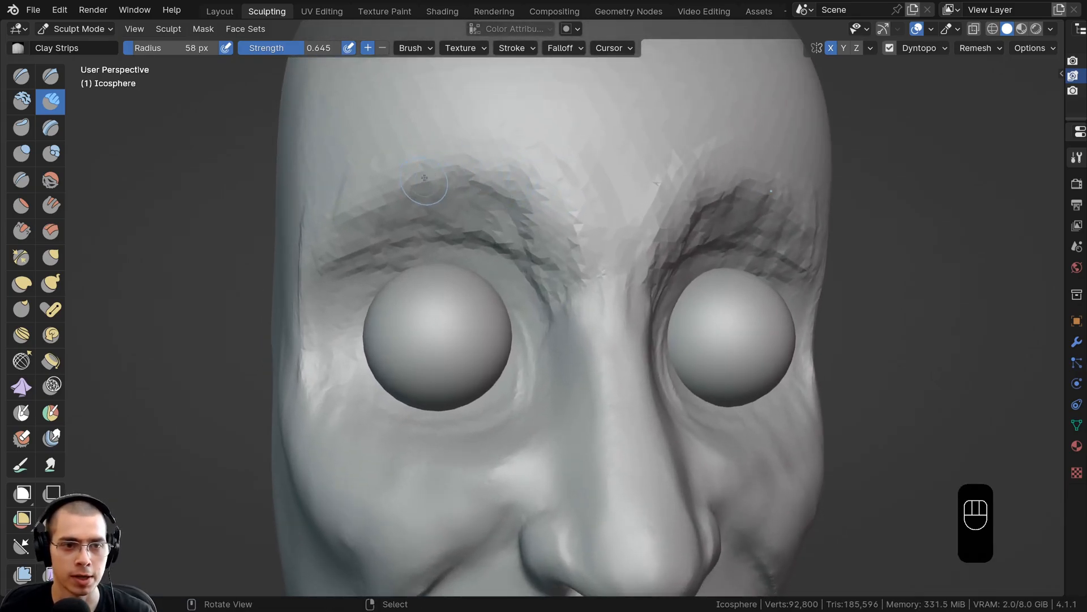
{"action": "left_click_drag", "start_coordinate": [414, 185], "coordinate": [482, 184]}
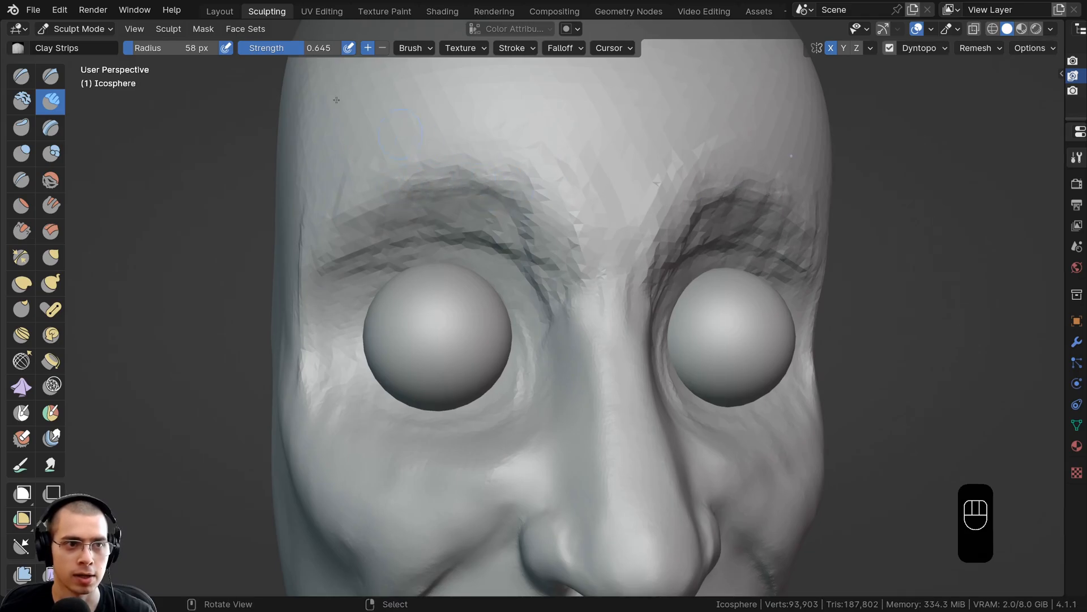
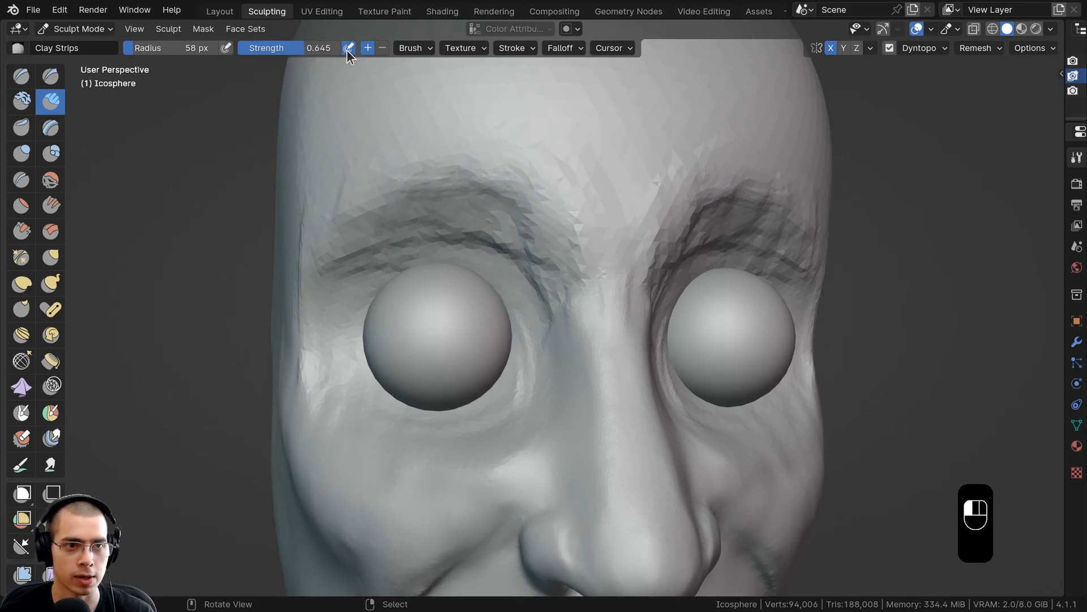
{"action": "left_click_drag", "start_coordinate": [507, 191], "coordinate": [466, 193]}
{"action": "left_click_drag", "start_coordinate": [548, 192], "coordinate": [446, 217]}
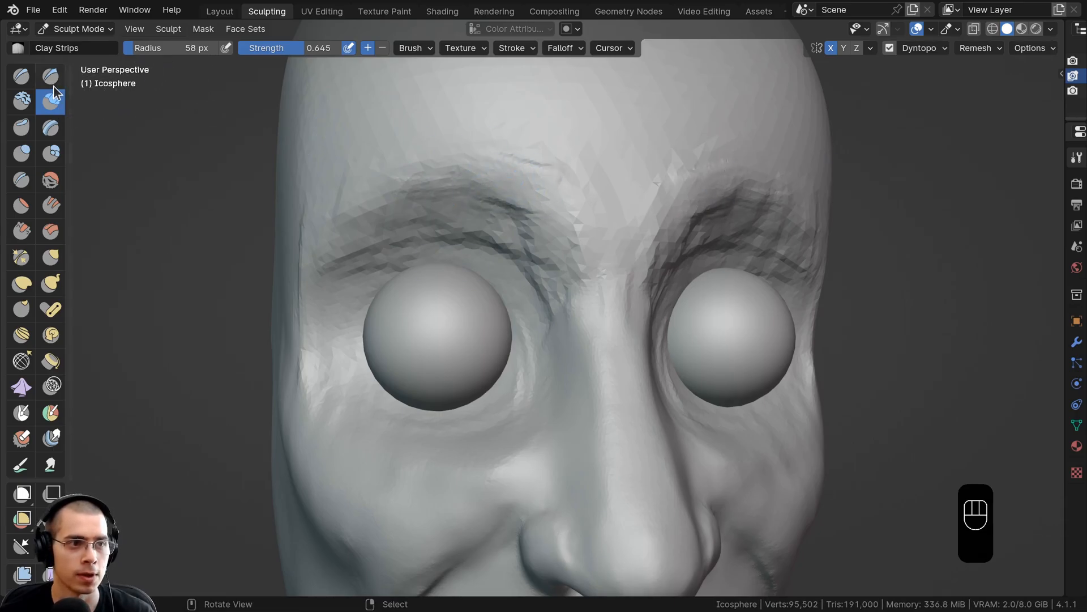
{"action": "mouse_move", "coordinate": [510, 205]}
{"action": "left_mouse_down"}
{"action": "mouse_move", "coordinate": [533, 201]}
{"action": "mouse_move", "coordinate": [468, 201]}
{"action": "left_mouse_up"}
Step: Add another Clay Strips stroke along the brow ridge, then smooth its upper edge and inner end
{"action": "scroll", "coordinate": [498, 227], "scroll_direction": "down", "scroll_amount": 1}
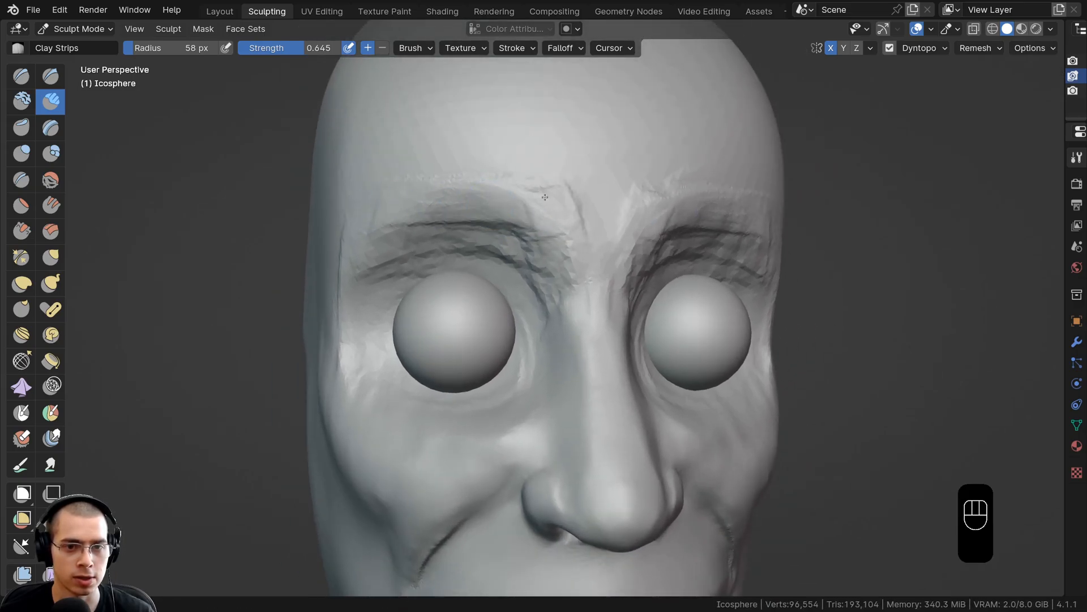
{"action": "left_click_drag", "start_coordinate": [545, 197], "coordinate": [397, 229]}
{"action": "left_click_drag", "start_coordinate": [553, 190], "coordinate": [416, 178], "text": "shift"}
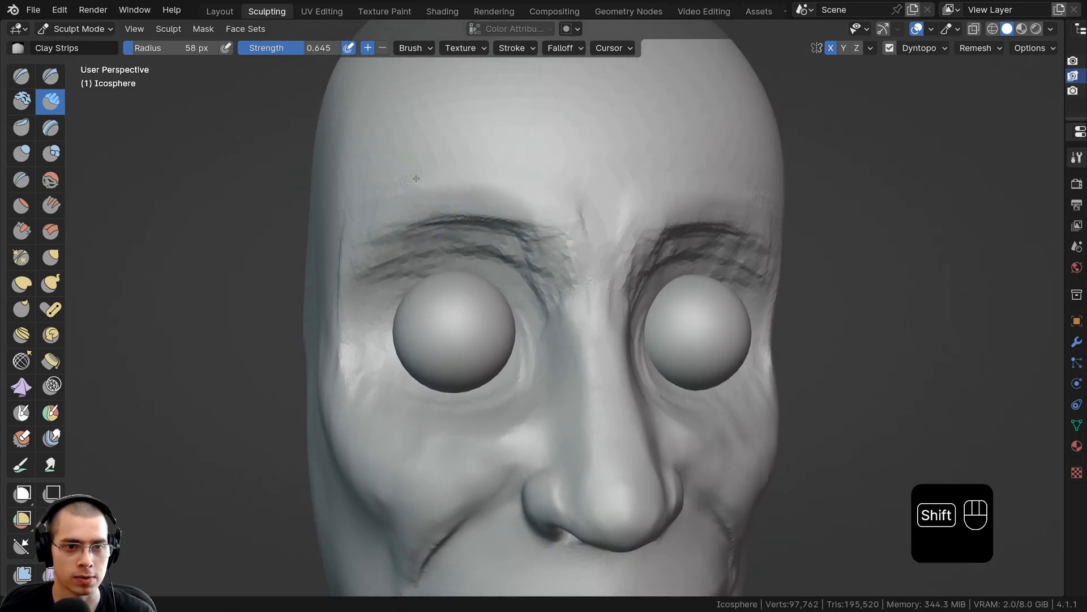
{"action": "left_click_drag", "start_coordinate": [560, 207], "coordinate": [586, 252], "text": "shift"}
{"action": "mouse_move", "coordinate": [544, 273]}
{"action": "middle_mouse_down"}
{"action": "mouse_move", "coordinate": [583, 276]}
{"action": "mouse_move", "coordinate": [583, 249]}
{"action": "middle_mouse_up"}
Step: Carve the area beneath the brow ridge with inverted Clay Strips strokes and smooth the upper eye socket
{"action": "mouse_move", "coordinate": [498, 225]}
{"action": "left_mouse_down", "text": "ctrl"}
{"action": "mouse_move", "coordinate": [539, 258]}
{"action": "mouse_move", "coordinate": [447, 220]}
{"action": "mouse_move", "coordinate": [391, 226]}
{"action": "left_mouse_up", "text": "ctrl"}
{"action": "mouse_move", "coordinate": [504, 233]}
{"action": "left_mouse_down", "text": "ctrl"}
{"action": "mouse_move", "coordinate": [379, 324]}
{"action": "mouse_move", "coordinate": [481, 287]}
{"action": "left_mouse_up", "text": "ctrl"}
{"action": "mouse_move", "coordinate": [391, 289]}
{"action": "left_mouse_down", "text": "shift"}
{"action": "mouse_move", "coordinate": [418, 216]}
{"action": "mouse_move", "coordinate": [532, 216]}
{"action": "left_mouse_up", "text": "shift"}
Step: Deepen the inner eye socket beside the nose bridge with inverted Clay Strips strokes
{"action": "mouse_move", "coordinate": [562, 210]}
{"action": "middle_mouse_down"}
{"action": "mouse_move", "coordinate": [589, 222]}
{"action": "mouse_move", "coordinate": [572, 233]}
{"action": "middle_mouse_up"}
{"action": "scroll", "coordinate": [572, 232], "scroll_direction": "up", "scroll_amount": 2}
{"action": "left_click_drag", "start_coordinate": [602, 218], "coordinate": [605, 295], "text": "ctrl"}
{"action": "left_click_drag", "start_coordinate": [601, 249], "coordinate": [599, 299], "text": "ctrl"}
{"action": "mouse_move", "coordinate": [587, 261]}
{"action": "left_mouse_down", "text": "ctrl"}
{"action": "mouse_move", "coordinate": [584, 296]}
{"action": "mouse_move", "coordinate": [575, 296]}
{"action": "mouse_move", "coordinate": [609, 288]}
{"action": "left_mouse_up", "text": "ctrl"}
Step: Build up the upper eyelid along the top of the eyeball with Clay Strips strokes
{"action": "middle_click_drag", "start_coordinate": [601, 283], "coordinate": [509, 260]}
{"action": "mouse_move", "coordinate": [504, 256]}
{"action": "left_mouse_down"}
{"action": "mouse_move", "coordinate": [522, 259]}
{"action": "mouse_move", "coordinate": [454, 249]}
{"action": "mouse_move", "coordinate": [494, 249]}
{"action": "left_mouse_up"}
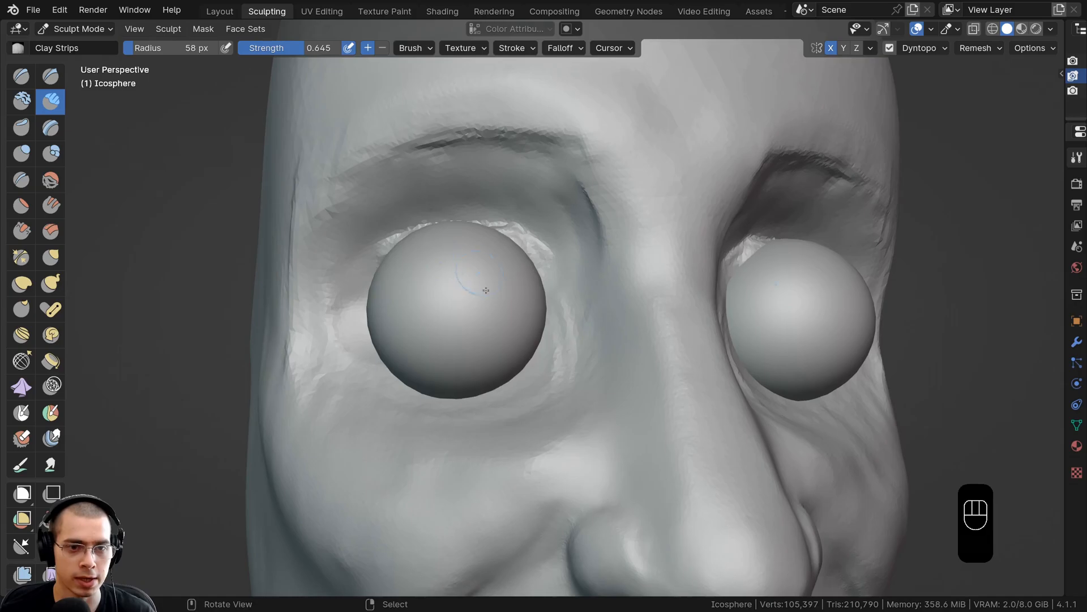
{"action": "middle_click_drag", "start_coordinate": [486, 287], "coordinate": [459, 296]}
{"action": "scroll", "coordinate": [459, 296], "scroll_direction": "down", "scroll_amount": 1}
{"action": "left_click_drag", "start_coordinate": [464, 294], "coordinate": [488, 289]}
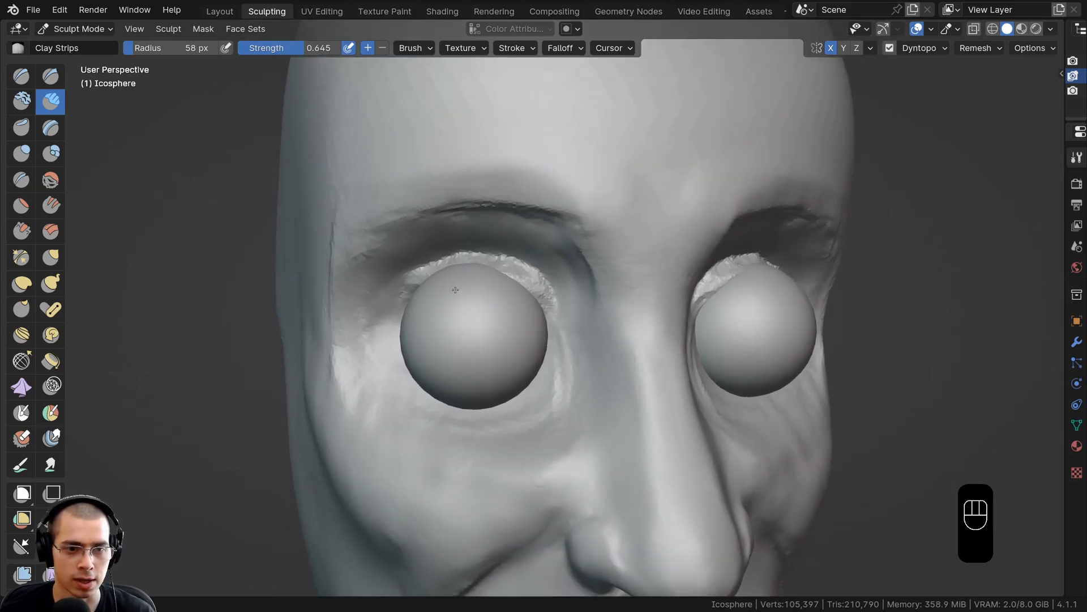
{"action": "mouse_move", "coordinate": [516, 312]}
{"action": "left_mouse_down"}
{"action": "mouse_move", "coordinate": [470, 303]}
{"action": "mouse_move", "coordinate": [442, 272]}
{"action": "mouse_move", "coordinate": [498, 267]}
{"action": "left_mouse_up"}
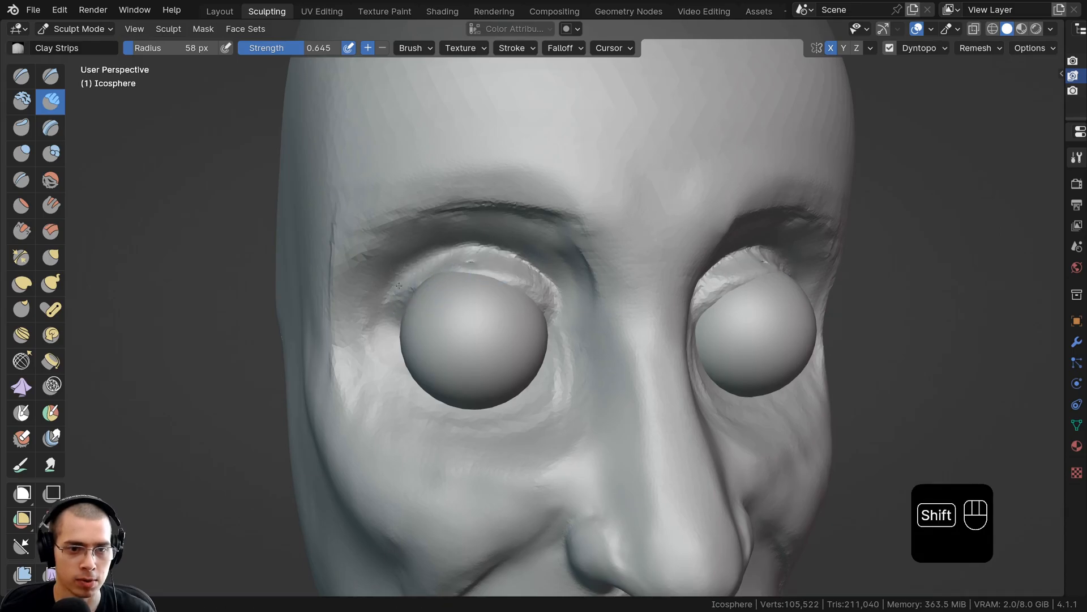
Step: Carve in the outer corner of the eye beside the eyeball with an inverted Clay Strips stroke
{"action": "scroll", "coordinate": [498, 271], "scroll_direction": "up", "scroll_amount": 4}
{"action": "middle_click_drag", "start_coordinate": [408, 339], "coordinate": [397, 340]}
{"action": "mouse_move", "coordinate": [396, 340]}
{"action": "left_mouse_down", "text": "ctrl"}
{"action": "mouse_move", "coordinate": [414, 306]}
{"action": "mouse_move", "coordinate": [436, 352]}
{"action": "left_mouse_up", "text": "ctrl"}
{"action": "scroll", "coordinate": [436, 352], "scroll_direction": "up", "scroll_amount": 1}
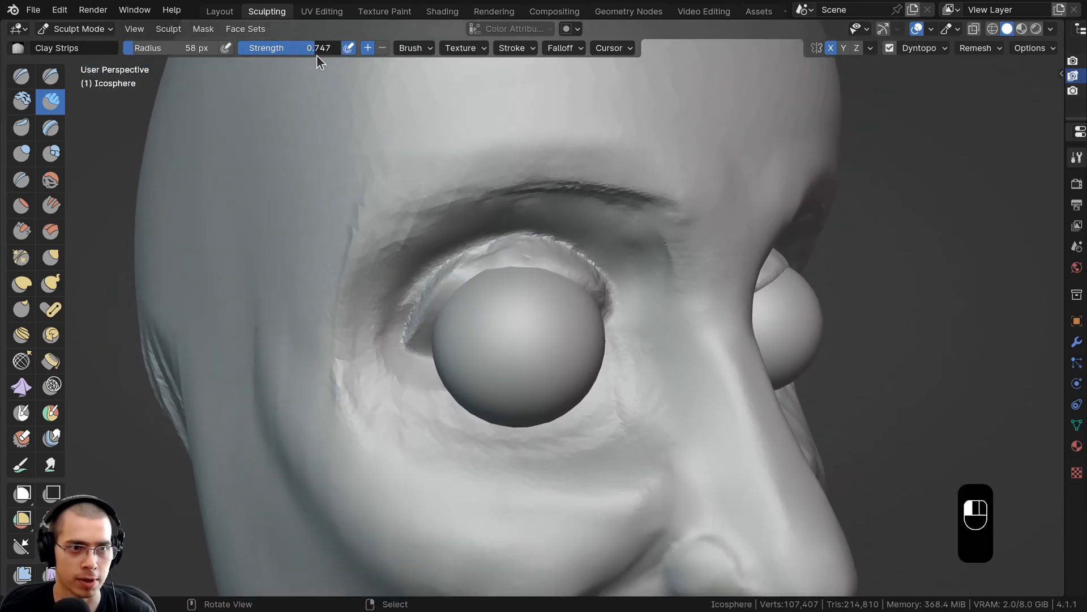
Step: Set the Clay Strips strength to 0.808 and build up the inner side of the eye opening beside the eyeball
{"action": "scroll", "coordinate": [548, 287], "scroll_direction": "down", "scroll_amount": 3}
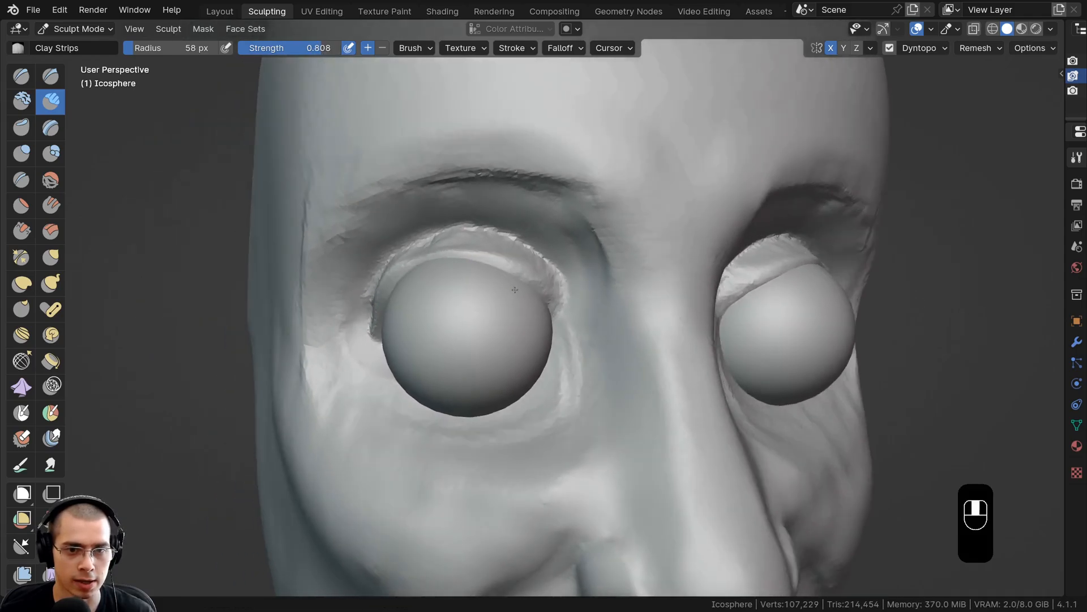
{"action": "middle_click_drag", "start_coordinate": [532, 294], "coordinate": [510, 295]}
{"action": "left_click_drag", "start_coordinate": [533, 266], "coordinate": [538, 317]}
{"action": "scroll", "coordinate": [553, 369], "scroll_direction": "up", "scroll_amount": 3}
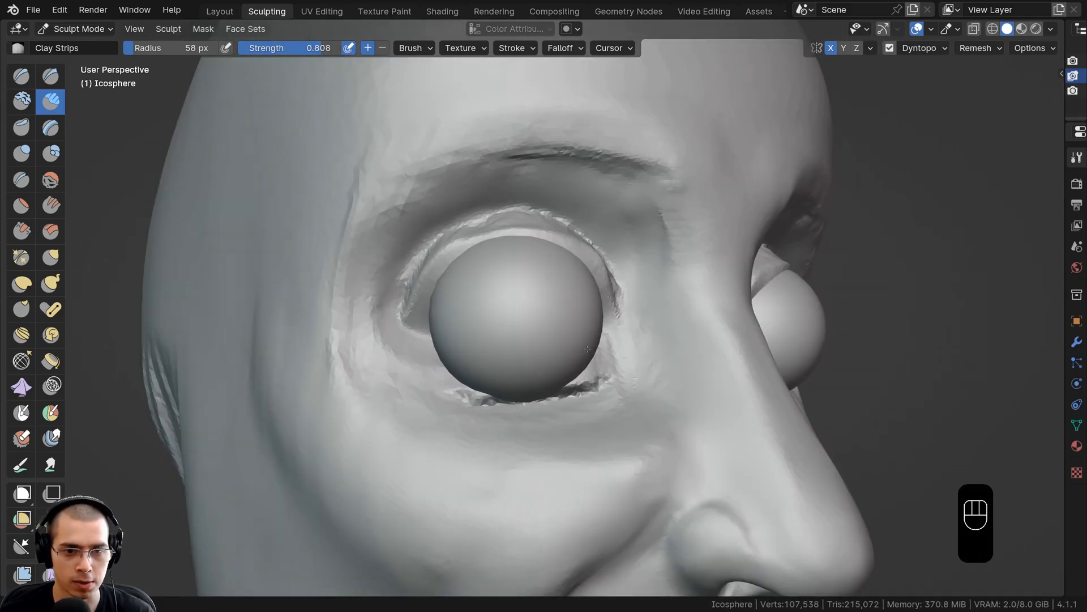
{"action": "mouse_move", "coordinate": [587, 349]}
{"action": "left_mouse_down"}
{"action": "mouse_move", "coordinate": [470, 399]}
{"action": "mouse_move", "coordinate": [546, 377]}
{"action": "left_mouse_up"}
Step: Build up the lower eyelid along the underside of the eyeball with Clay Strips strokes
{"action": "scroll", "coordinate": [470, 399], "scroll_direction": "down", "scroll_amount": 3}
{"action": "scroll", "coordinate": [481, 359], "scroll_direction": "up", "scroll_amount": 3}
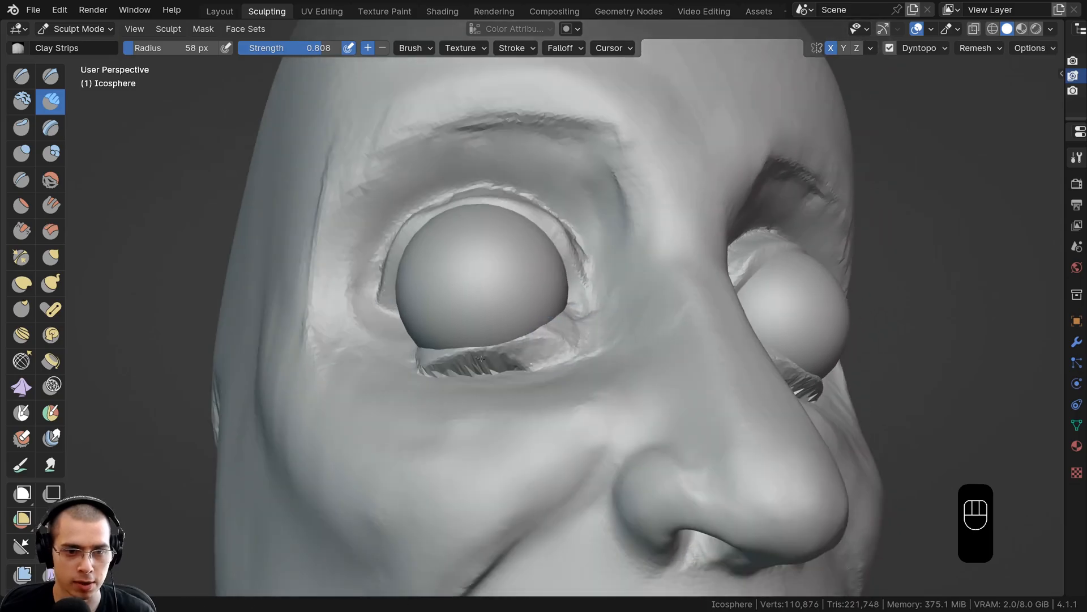
{"action": "left_click_drag", "start_coordinate": [481, 358], "coordinate": [533, 363]}
{"action": "middle_click_drag", "start_coordinate": [532, 363], "coordinate": [532, 346]}
{"action": "left_click_drag", "start_coordinate": [442, 391], "coordinate": [544, 379]}
{"action": "middle_click_drag", "start_coordinate": [544, 380], "coordinate": [558, 342]}
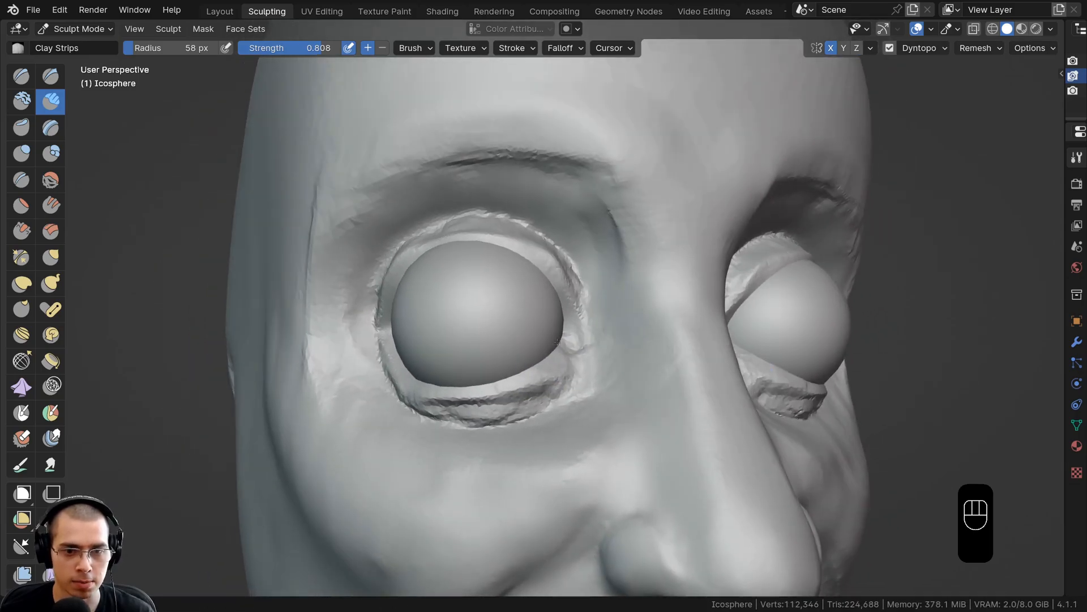
{"action": "mouse_move", "coordinate": [557, 342]}
{"action": "left_mouse_down"}
{"action": "mouse_move", "coordinate": [543, 385]}
{"action": "mouse_move", "coordinate": [430, 402]}
{"action": "mouse_move", "coordinate": [510, 391]}
{"action": "mouse_move", "coordinate": [453, 396]}
{"action": "left_mouse_up"}
Step: Fill in the upper eyelid between the brow hollow and the eyeball with Clay Strips and smooth it
{"action": "scroll", "coordinate": [479, 248], "scroll_direction": "up", "scroll_amount": 2}
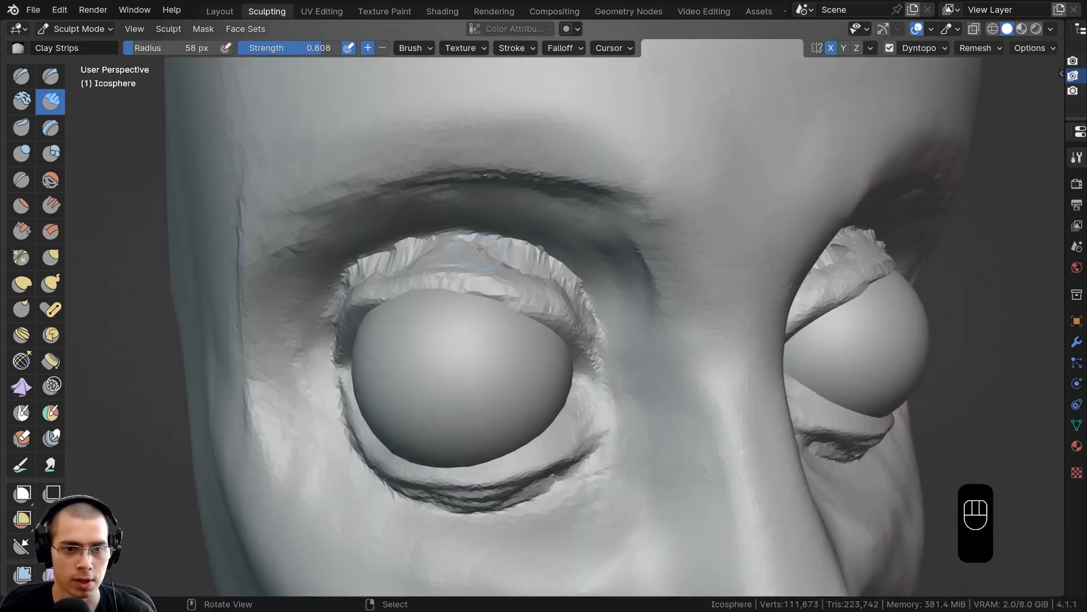
{"action": "mouse_move", "coordinate": [565, 303]}
{"action": "left_mouse_down"}
{"action": "mouse_move", "coordinate": [456, 259]}
{"action": "mouse_move", "coordinate": [560, 286]}
{"action": "left_mouse_up"}
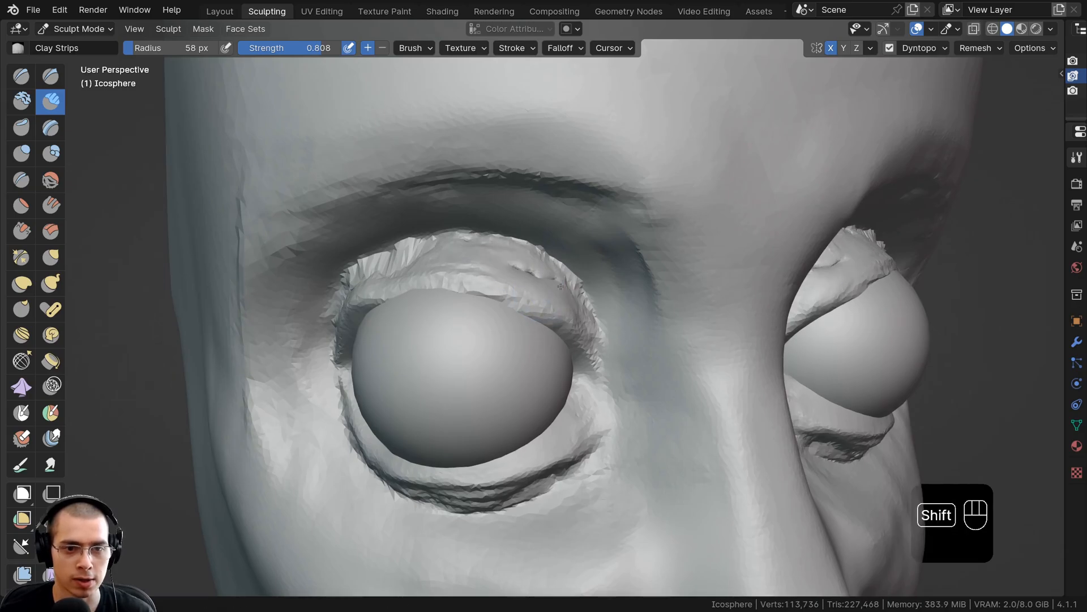
{"action": "middle_click_drag", "start_coordinate": [574, 287], "coordinate": [495, 288], "text": "ctrl"}
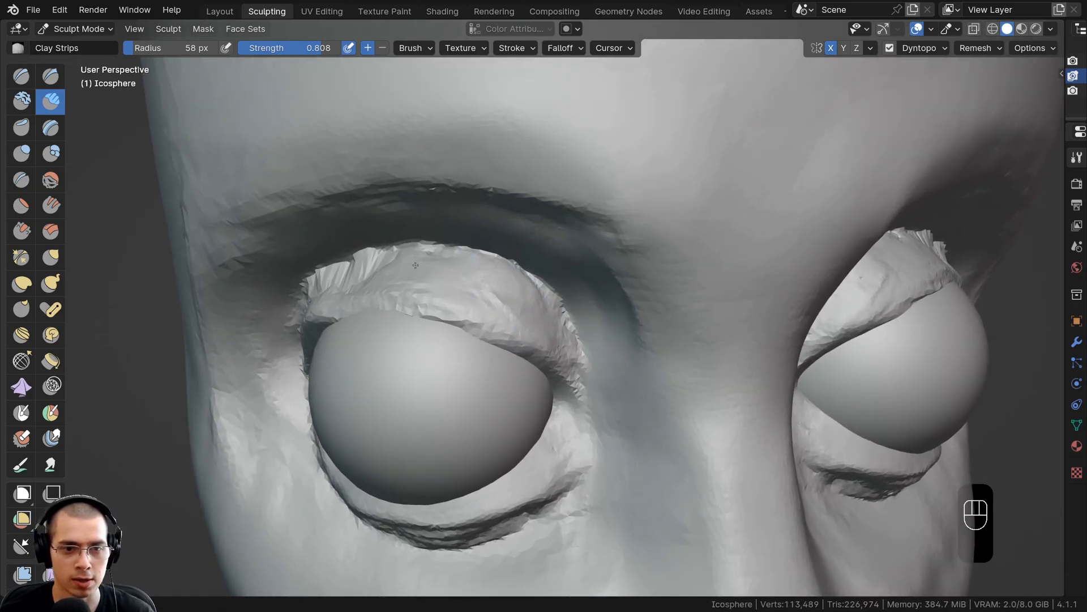
{"action": "left_click_drag", "start_coordinate": [415, 265], "coordinate": [447, 283]}
{"action": "middle_click_drag", "start_coordinate": [448, 283], "coordinate": [510, 396], "text": "ctrl"}
{"action": "middle_click_drag", "start_coordinate": [407, 286], "coordinate": [491, 241]}
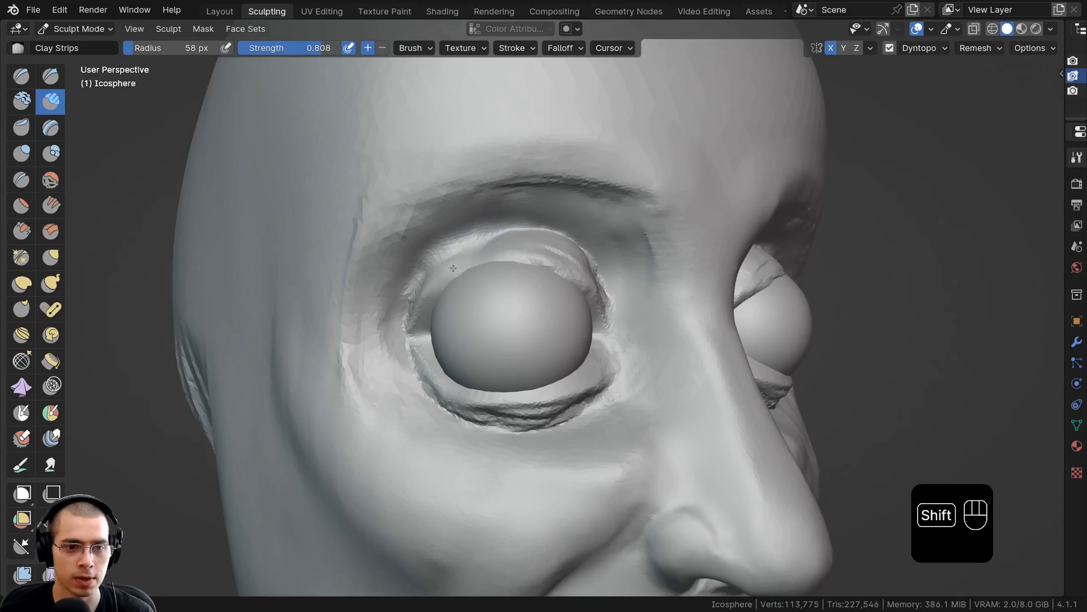
{"action": "left_click_drag", "start_coordinate": [509, 252], "coordinate": [553, 291], "text": "shift"}
{"action": "mouse_move", "coordinate": [553, 291]}
{"action": "middle_mouse_down", "text": "ctrl"}
{"action": "mouse_move", "coordinate": [521, 324]}
{"action": "mouse_move", "coordinate": [532, 314]}
{"action": "mouse_move", "coordinate": [486, 314]}
{"action": "mouse_move", "coordinate": [578, 282]}
{"action": "middle_mouse_up", "text": "ctrl"}
Step: Nudge the eyelid area against the eyeball with the Grab brush from the side and check the fit
{"action": "key", "text": "g"}
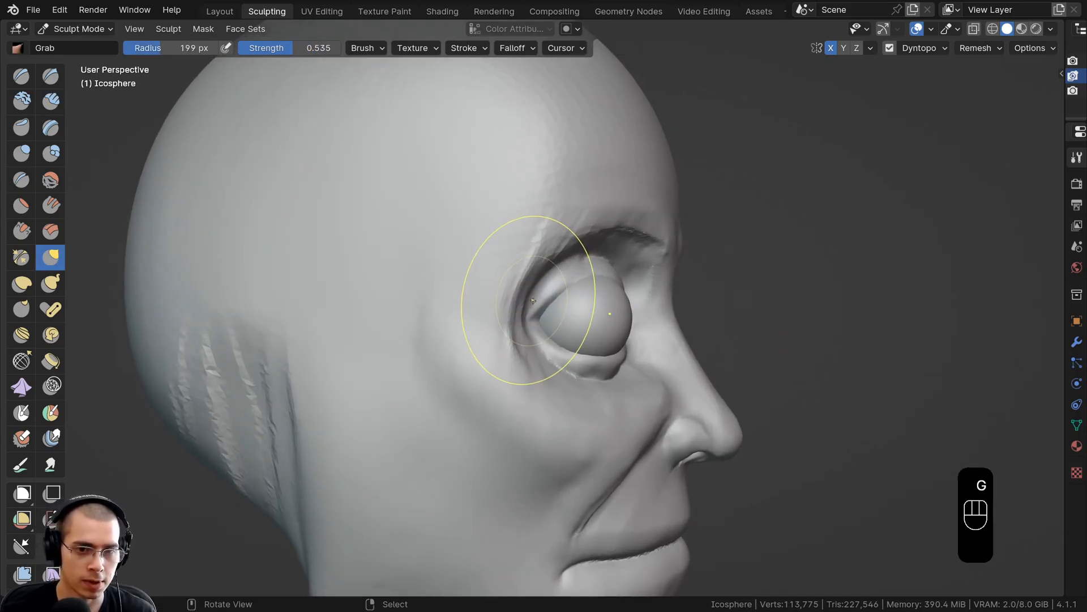
{"action": "middle_click_drag", "start_coordinate": [519, 332], "coordinate": [608, 300]}
{"action": "left_click_drag", "start_coordinate": [639, 287], "coordinate": [641, 286]}
{"action": "mouse_move", "coordinate": [642, 286]}
{"action": "middle_mouse_down"}
{"action": "mouse_move", "coordinate": [621, 278]}
{"action": "mouse_move", "coordinate": [603, 295]}
{"action": "middle_mouse_up"}
{"action": "middle_click_drag", "start_coordinate": [562, 352], "coordinate": [462, 364]}
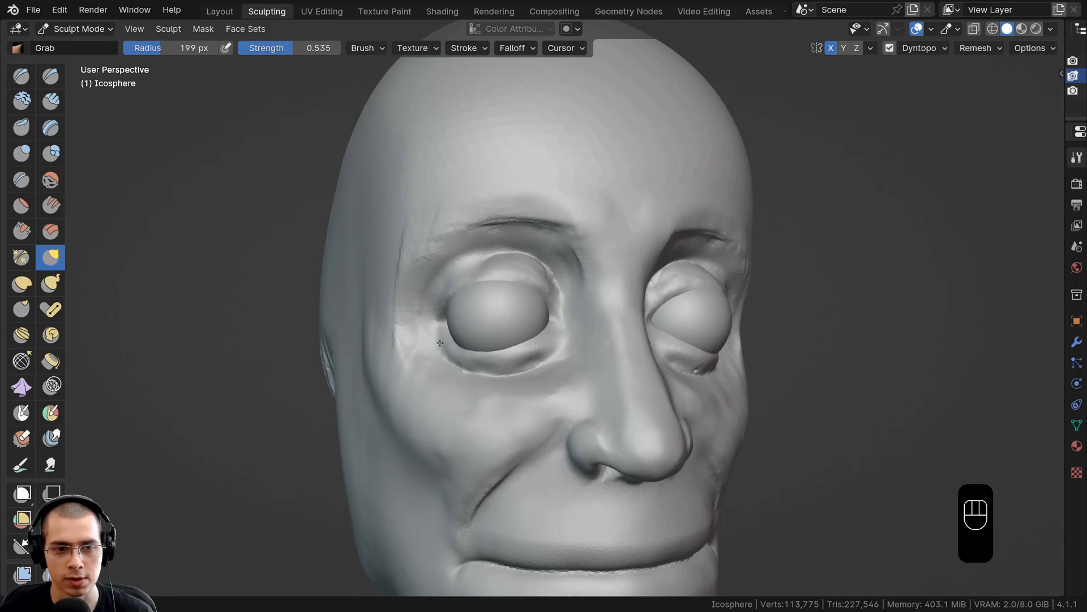
{"action": "scroll", "coordinate": [507, 250], "scroll_direction": "up", "scroll_amount": 2}
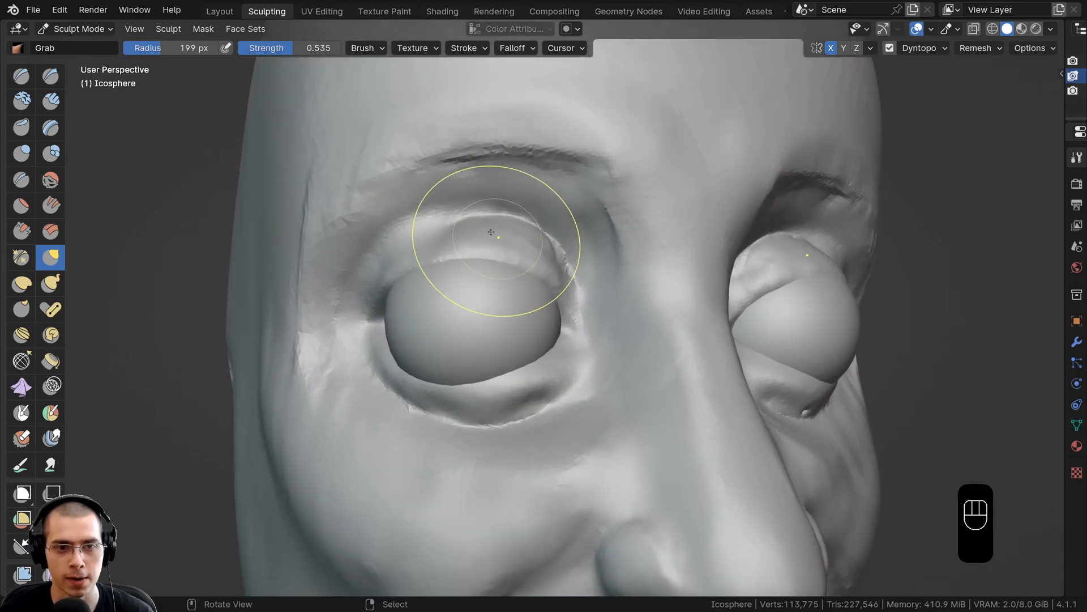
{"action": "scroll", "coordinate": [495, 233], "scroll_direction": "down", "scroll_amount": 2}
{"action": "middle_click_drag", "start_coordinate": [495, 237], "coordinate": [640, 368]}
{"action": "mouse_move", "coordinate": [640, 366]}
{"action": "middle_mouse_down", "text": "ctrl"}
{"action": "mouse_move", "coordinate": [634, 314]}
{"action": "mouse_move", "coordinate": [629, 362]}
{"action": "mouse_move", "coordinate": [600, 362]}
{"action": "mouse_move", "coordinate": [519, 295]}
{"action": "mouse_move", "coordinate": [461, 279]}
{"action": "mouse_move", "coordinate": [453, 299]}
{"action": "mouse_move", "coordinate": [509, 345]}
{"action": "middle_mouse_up", "text": "ctrl"}
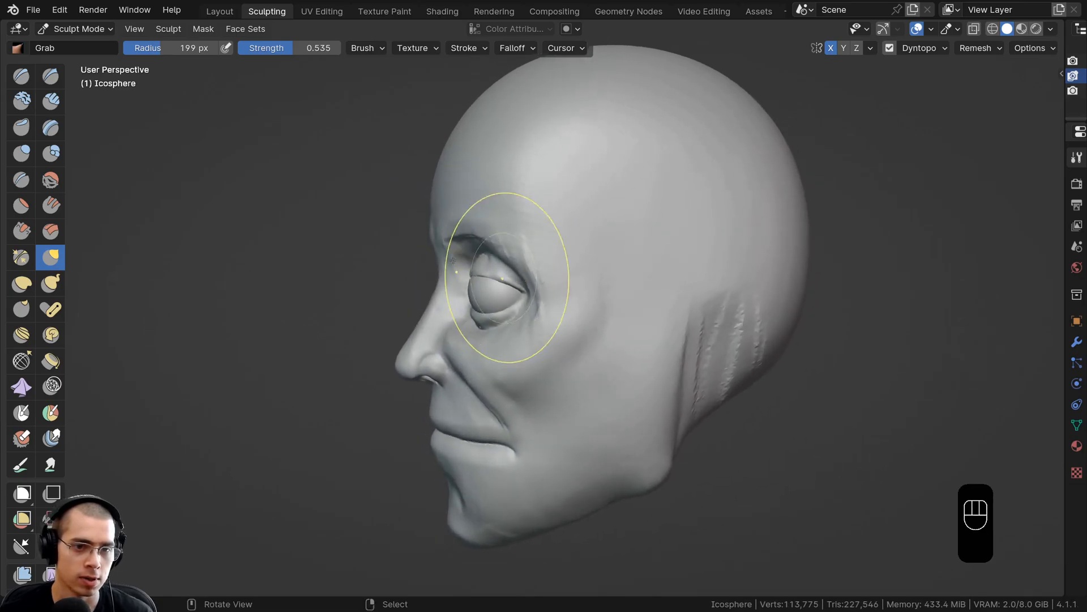
Step: Switch to Object Mode, select the eyeball sphere and reposition its mesh within the sockets in Edit Mode
{"action": "left_click", "coordinate": [93, 34]}
{"action": "left_click", "coordinate": [88, 47]}
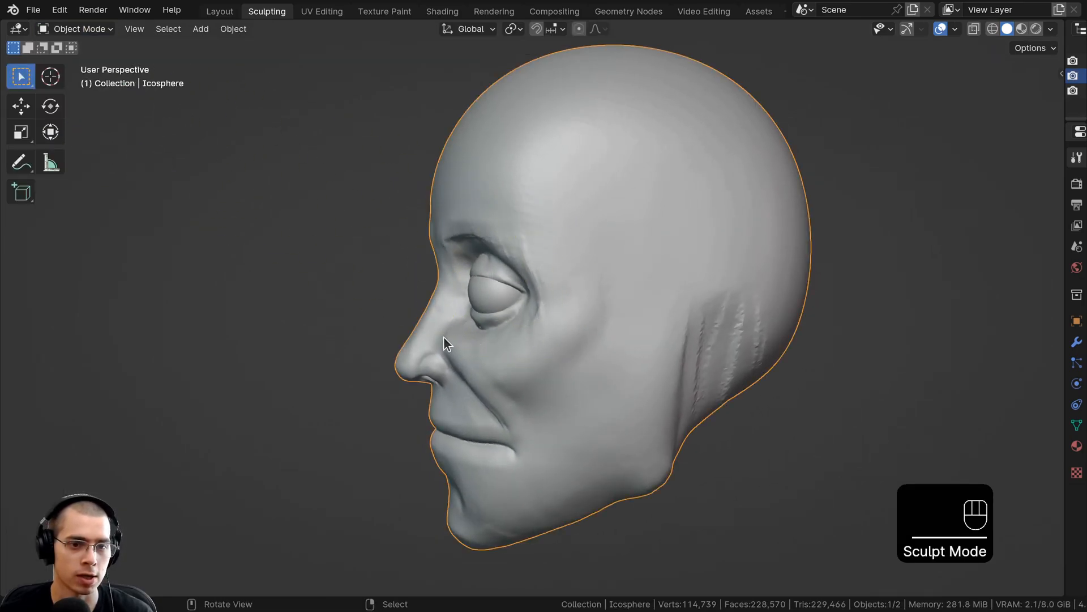
{"action": "scroll", "coordinate": [472, 134], "scroll_direction": "up", "scroll_amount": 3}
{"action": "left_click", "coordinate": [478, 271]}
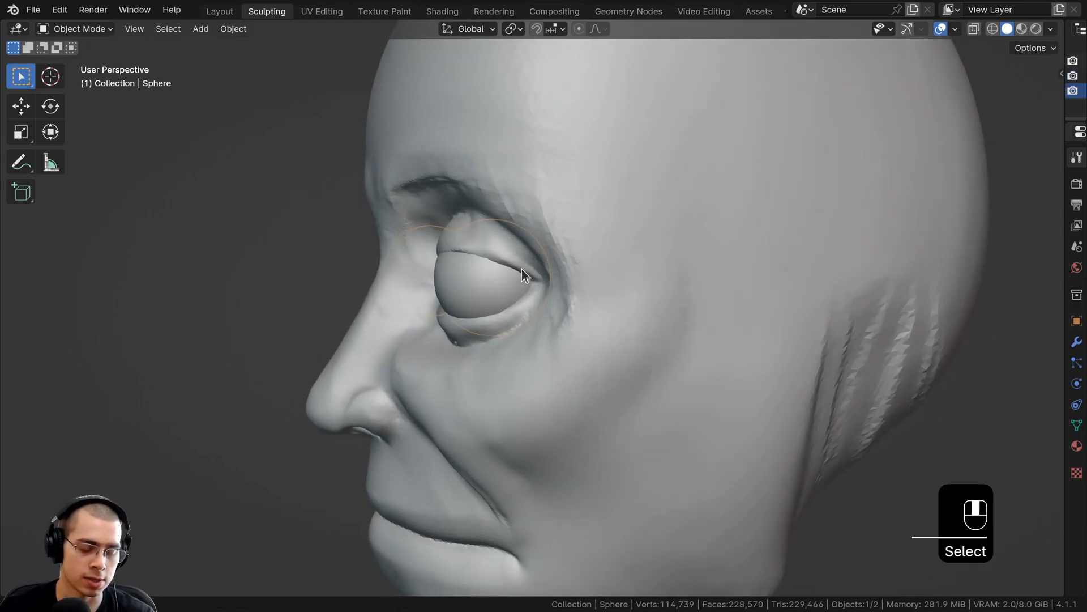
{"action": "middle_click_drag", "start_coordinate": [521, 267], "coordinate": [699, 273]}
{"action": "key", "text": "Tab"}
{"action": "key", "text": "g"}
{"action": "left_click", "coordinate": [508, 268]}
{"action": "key", "text": "g"}
{"action": "left_click", "coordinate": [656, 268]}
{"action": "scroll", "coordinate": [700, 272], "scroll_direction": "up", "scroll_amount": 1}
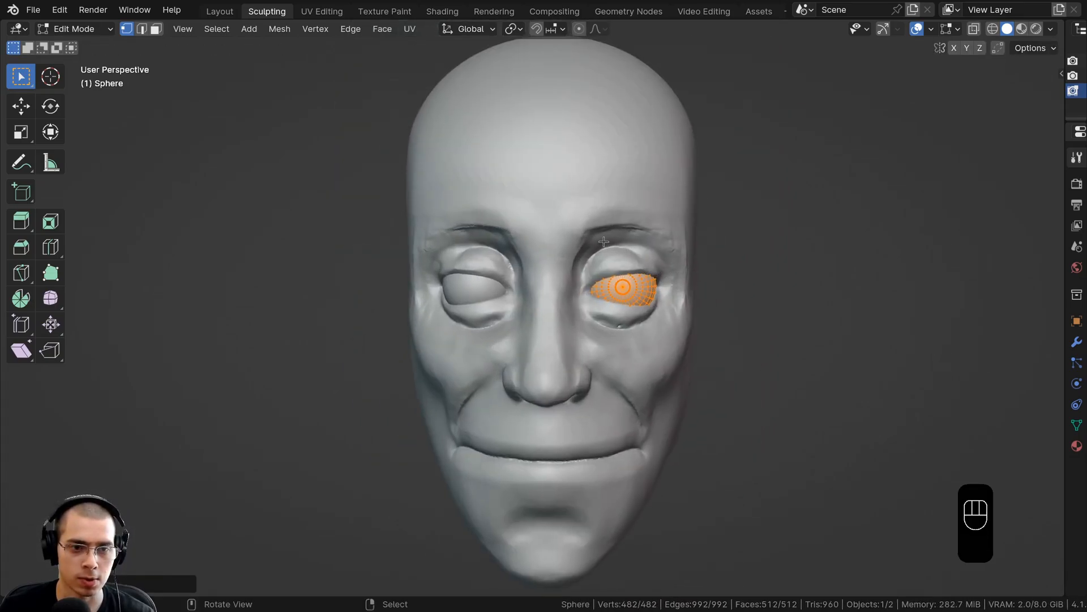
Step: Reselect the head, return it to Sculpt Mode and turn Dyntopo back on
{"action": "middle_click_drag", "start_coordinate": [591, 237], "coordinate": [568, 242], "text": "shift"}
{"action": "key", "text": "Tab"}
{"action": "left_click", "coordinate": [553, 171]}
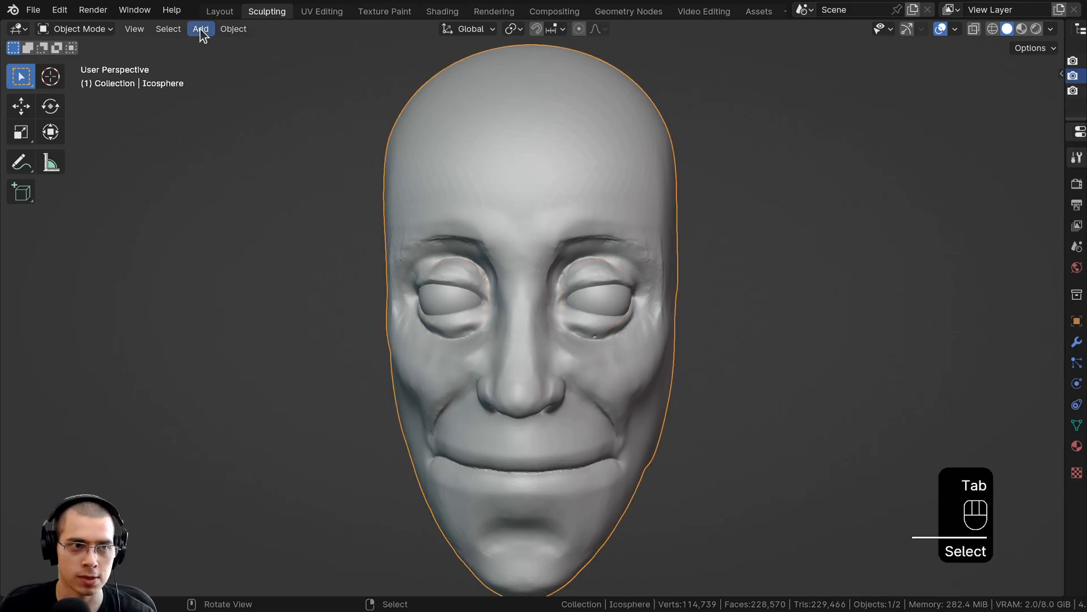
{"action": "left_click", "coordinate": [87, 32]}
{"action": "left_click", "coordinate": [94, 79]}
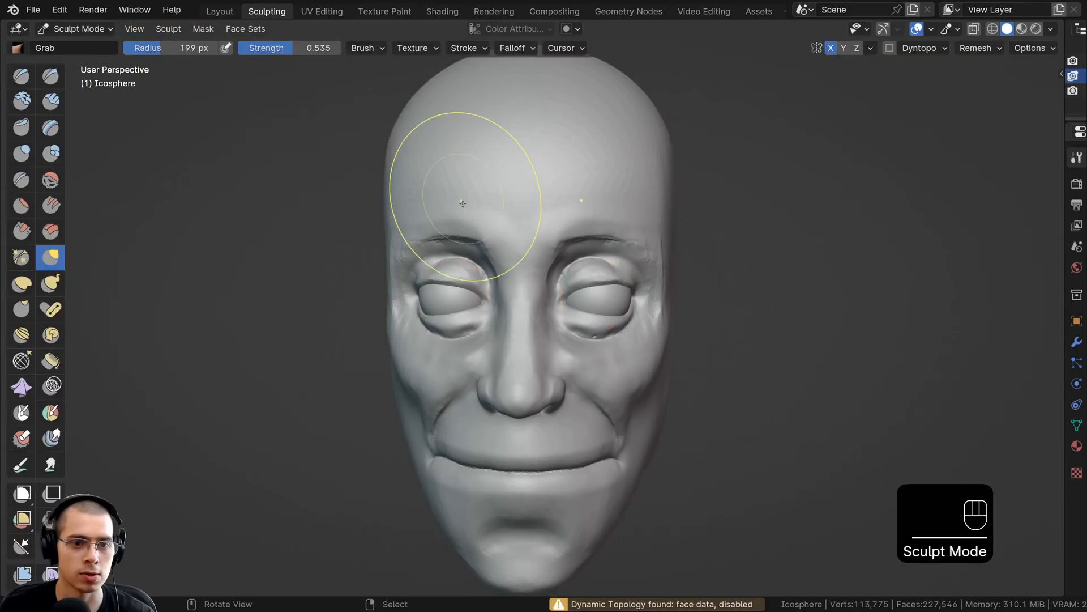
{"action": "left_click", "coordinate": [890, 49]}
{"action": "left_click", "coordinate": [876, 74]}
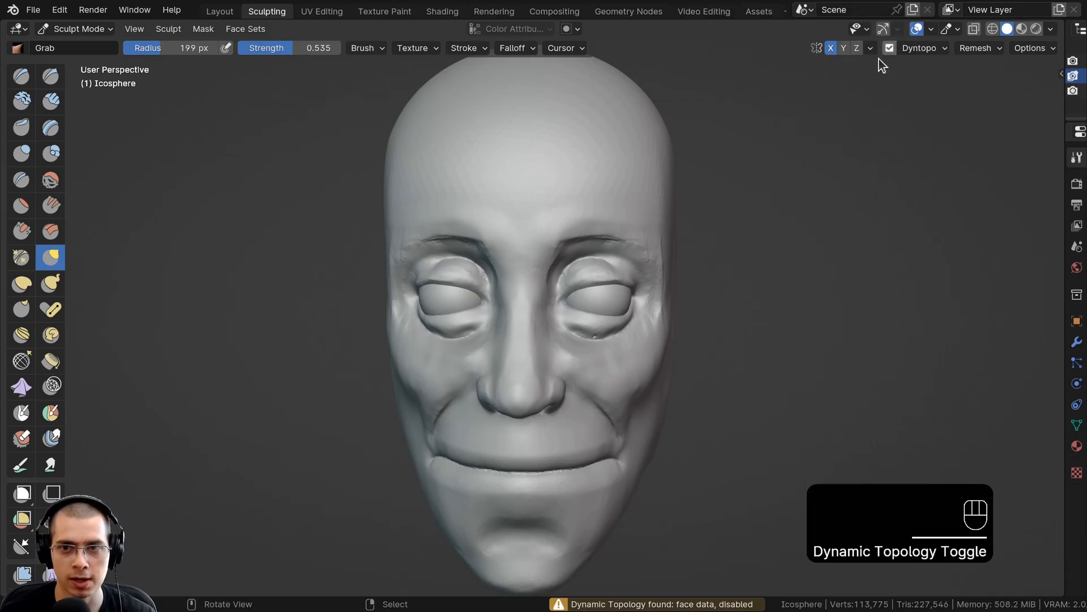
Step: Reshape the lower eyelid and lift the upper eyelid's edge with the Grab brush
{"action": "middle_click_drag", "start_coordinate": [558, 206], "coordinate": [406, 288]}
{"action": "scroll", "coordinate": [505, 202], "scroll_direction": "up", "scroll_amount": 3}
{"action": "left_click_drag", "start_coordinate": [411, 303], "coordinate": [450, 295]}
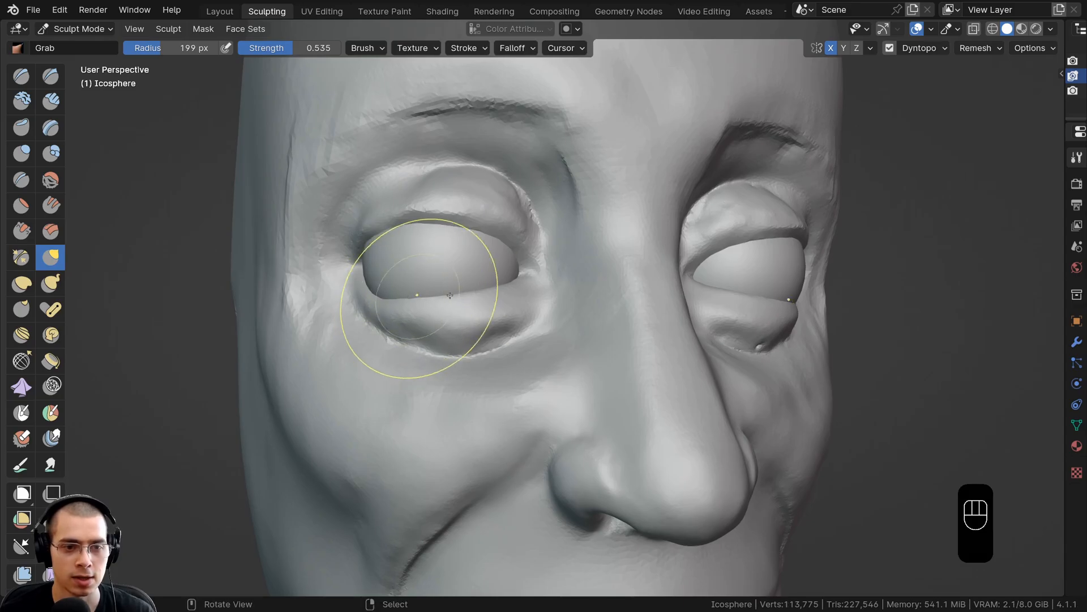
{"action": "scroll", "coordinate": [387, 302], "scroll_direction": "down", "scroll_amount": 3}
{"action": "mouse_move", "coordinate": [413, 338]}
{"action": "middle_mouse_down"}
{"action": "mouse_move", "coordinate": [476, 295]}
{"action": "mouse_move", "coordinate": [490, 251]}
{"action": "middle_mouse_up"}
{"action": "left_click_drag", "start_coordinate": [438, 254], "coordinate": [444, 237]}
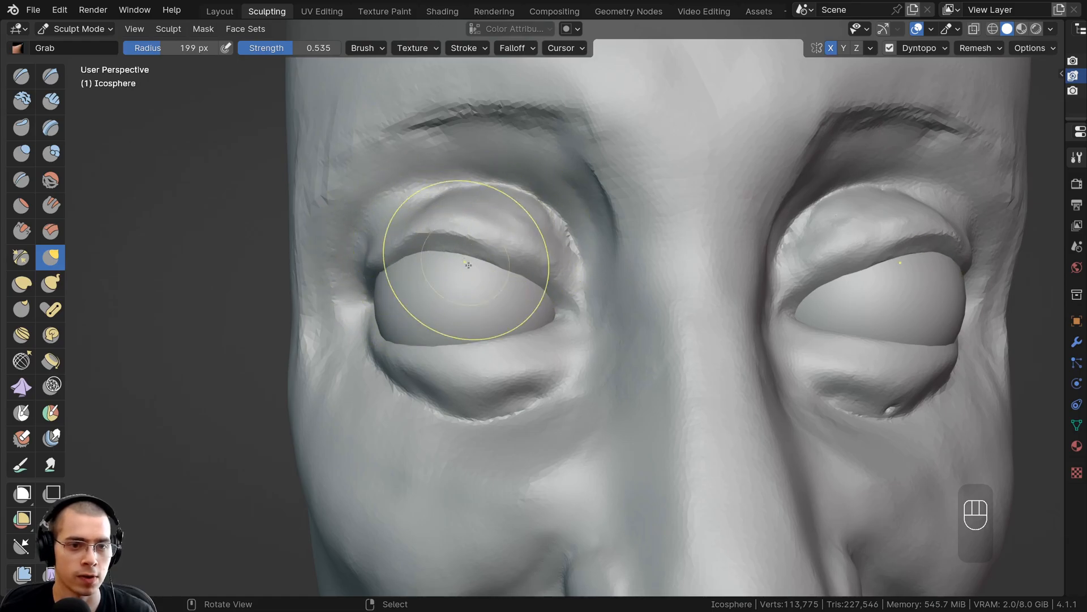
{"action": "left_click_drag", "start_coordinate": [468, 263], "coordinate": [477, 251]}
Step: Pull the outer eye corner forward around the eyeball and refine the surrounding eyelids with the Grab brush
{"action": "mouse_move", "coordinate": [557, 220]}
{"action": "middle_mouse_down"}
{"action": "mouse_move", "coordinate": [575, 242]}
{"action": "mouse_move", "coordinate": [729, 245]}
{"action": "mouse_move", "coordinate": [711, 279]}
{"action": "mouse_move", "coordinate": [597, 296]}
{"action": "mouse_move", "coordinate": [615, 255]}
{"action": "mouse_move", "coordinate": [444, 243]}
{"action": "mouse_move", "coordinate": [587, 316]}
{"action": "middle_mouse_up"}
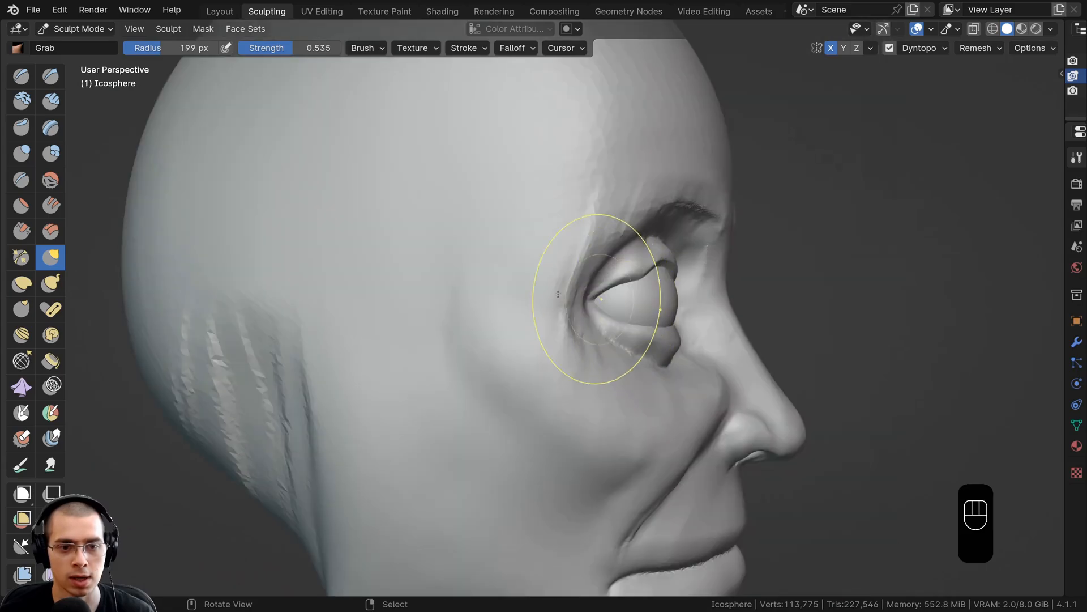
{"action": "left_click_drag", "start_coordinate": [576, 307], "coordinate": [594, 307]}
{"action": "left_click_drag", "start_coordinate": [595, 308], "coordinate": [618, 295]}
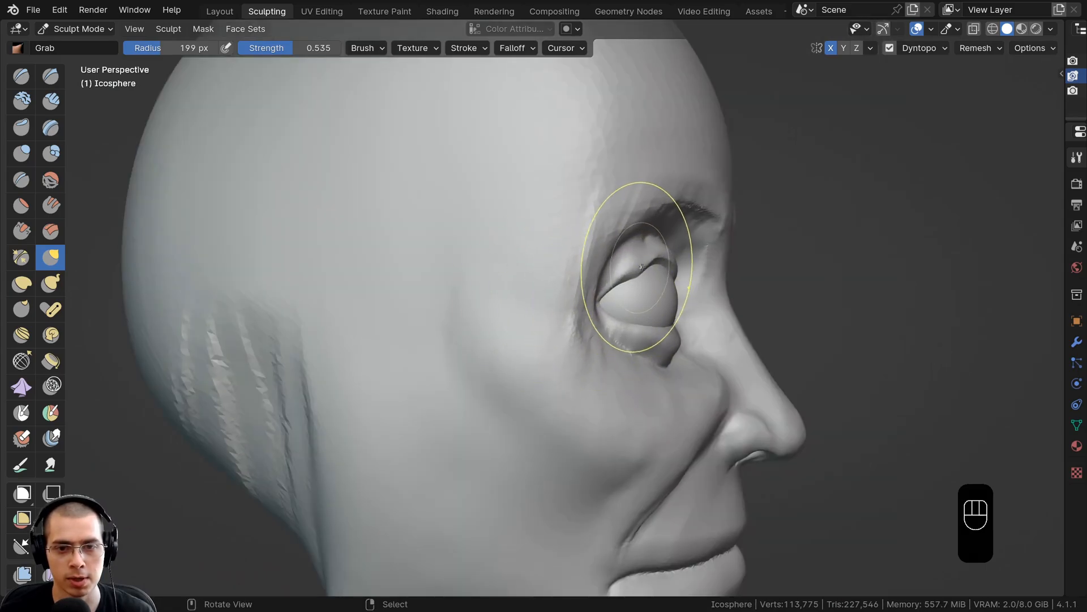
{"action": "middle_click_drag", "start_coordinate": [636, 266], "coordinate": [516, 207]}
{"action": "left_click_drag", "start_coordinate": [557, 197], "coordinate": [568, 192]}
{"action": "mouse_move", "coordinate": [569, 191]}
{"action": "middle_mouse_down"}
{"action": "mouse_move", "coordinate": [618, 317]}
{"action": "mouse_move", "coordinate": [638, 336]}
{"action": "middle_mouse_up"}
{"action": "left_click_drag", "start_coordinate": [638, 335], "coordinate": [645, 326]}
{"action": "middle_click_drag", "start_coordinate": [645, 326], "coordinate": [55, 99]}
Step: Carve back the area below the lower eyelid with inverted Clay Strips strokes and smooth its lower crease
{"action": "left_click", "coordinate": [51, 101]}
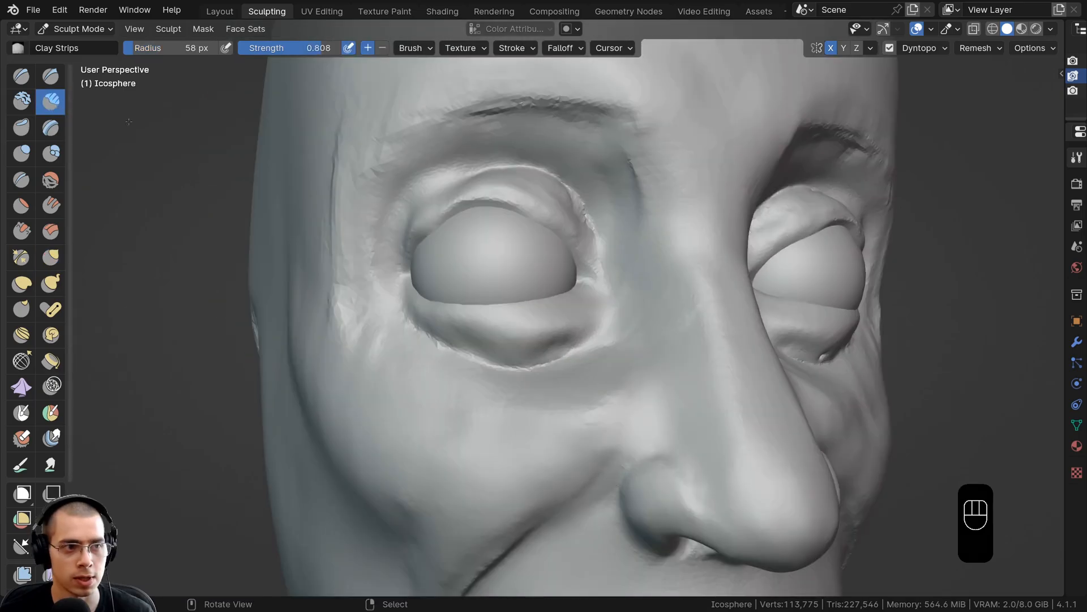
{"action": "middle_click_drag", "start_coordinate": [544, 430], "coordinate": [612, 315], "text": "ctrl"}
{"action": "mouse_move", "coordinate": [624, 316]}
{"action": "left_mouse_down", "text": "ctrl"}
{"action": "mouse_move", "coordinate": [566, 365]}
{"action": "mouse_move", "coordinate": [527, 357]}
{"action": "left_mouse_up", "text": "ctrl"}
{"action": "middle_click_drag", "start_coordinate": [538, 323], "coordinate": [552, 345], "text": "ctrl"}
{"action": "mouse_move", "coordinate": [558, 332]}
{"action": "left_mouse_down", "text": "ctrl"}
{"action": "mouse_move", "coordinate": [511, 349]}
{"action": "mouse_move", "coordinate": [453, 331]}
{"action": "left_mouse_up", "text": "ctrl"}
{"action": "left_click_drag", "start_coordinate": [493, 331], "coordinate": [521, 330], "text": "shift"}
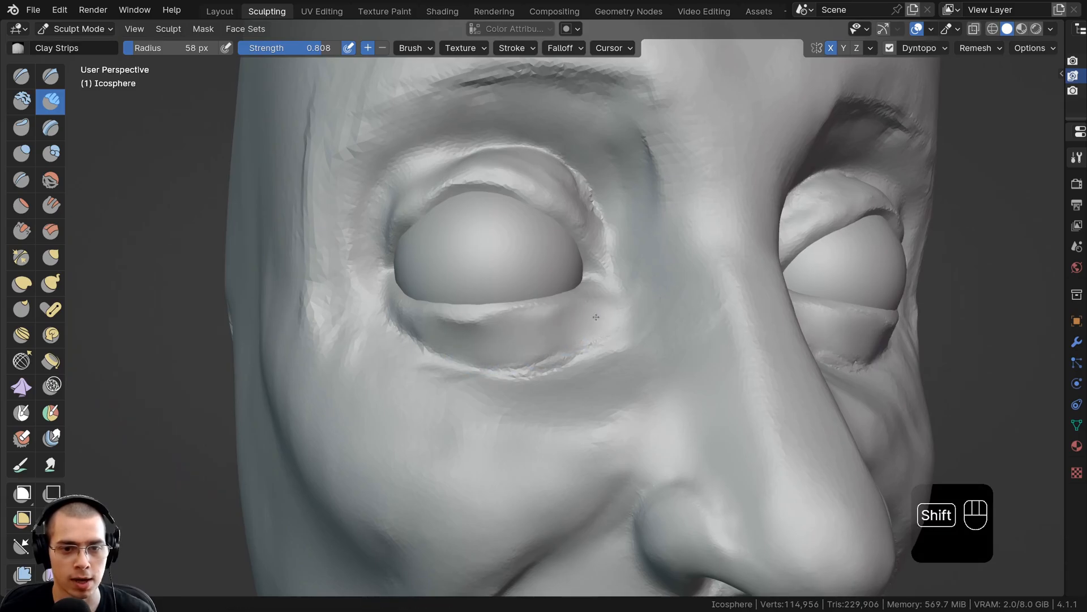
{"action": "left_click_drag", "start_coordinate": [578, 365], "coordinate": [507, 364], "text": "shift"}
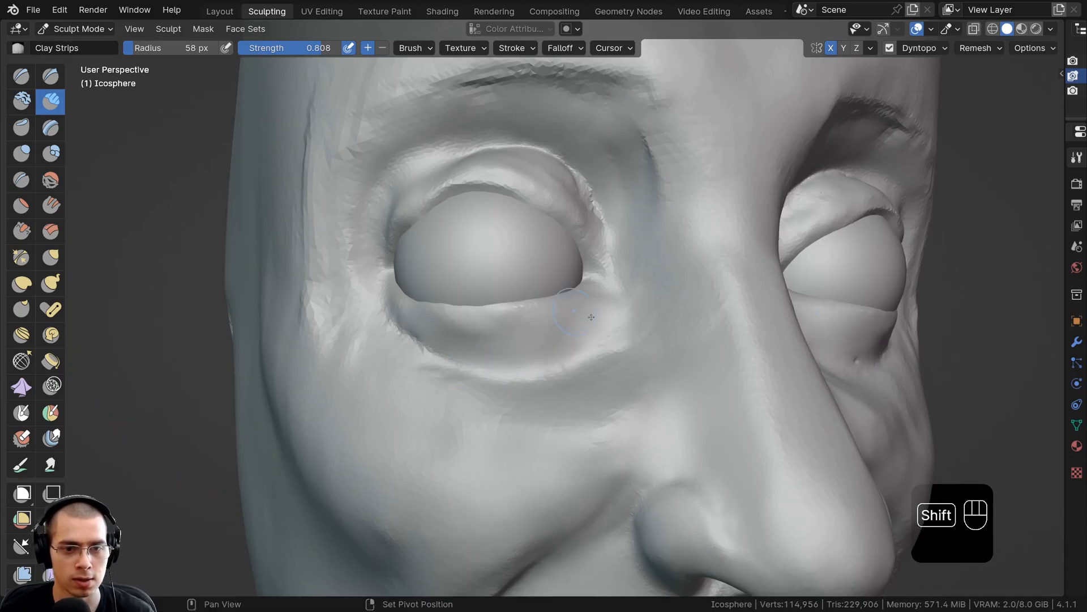
Step: Add a raised rim along the lower eyelid's edge with a Clay Strips stroke
{"action": "mouse_move", "coordinate": [498, 257]}
{"action": "middle_mouse_down", "text": "ctrl"}
{"action": "mouse_move", "coordinate": [485, 282]}
{"action": "mouse_move", "coordinate": [482, 264]}
{"action": "middle_mouse_up", "text": "ctrl"}
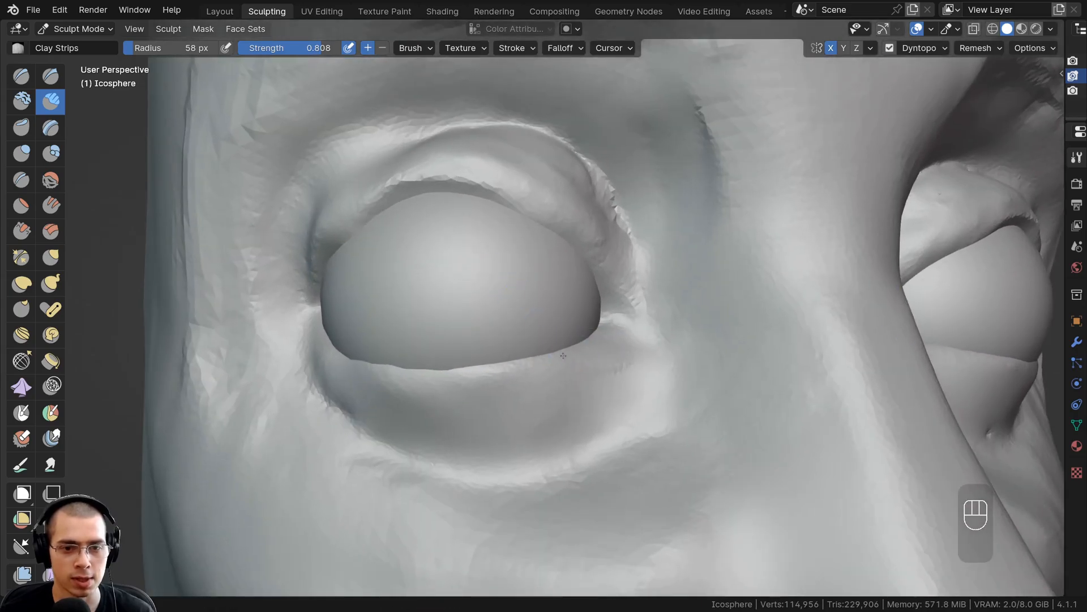
{"action": "mouse_move", "coordinate": [563, 356]}
{"action": "left_mouse_down"}
{"action": "mouse_move", "coordinate": [390, 365]}
{"action": "mouse_move", "coordinate": [560, 368]}
{"action": "left_mouse_up"}
{"action": "scroll", "coordinate": [573, 298], "scroll_direction": "down", "scroll_amount": 1}
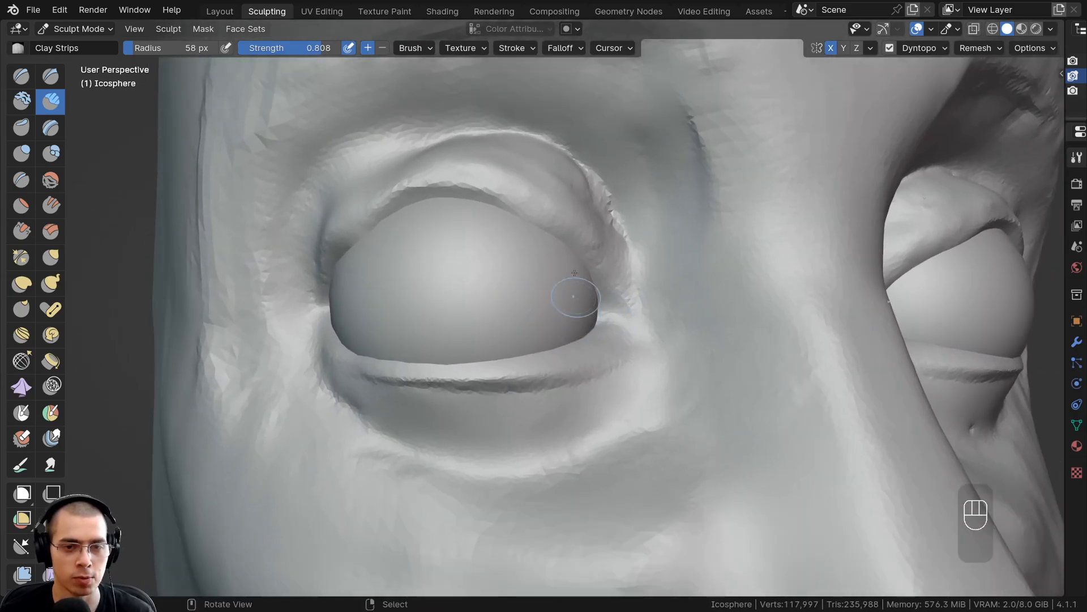
Step: Add a raised rim to the upper eyelid from the inner corner across the top of the eyeball with Clay Strips
{"action": "middle_click_drag", "start_coordinate": [575, 273], "coordinate": [583, 239], "text": "ctrl"}
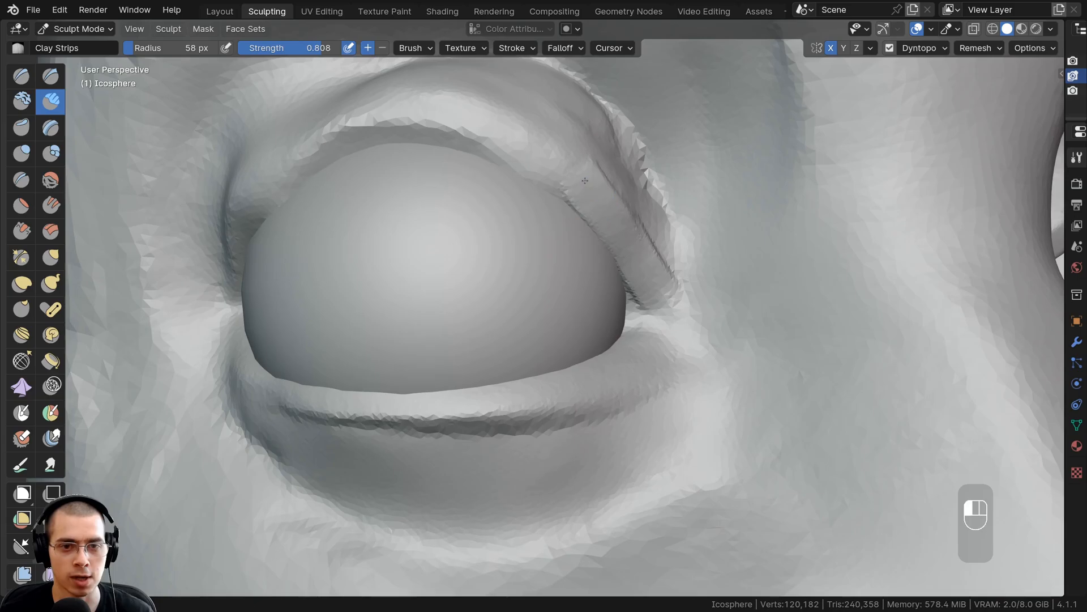
{"action": "mouse_move", "coordinate": [379, 136]}
{"action": "left_mouse_down"}
{"action": "mouse_move", "coordinate": [515, 147]}
{"action": "mouse_move", "coordinate": [329, 149]}
{"action": "left_mouse_up"}
{"action": "scroll", "coordinate": [403, 202], "scroll_direction": "down", "scroll_amount": 3}
{"action": "middle_click_drag", "start_coordinate": [448, 224], "coordinate": [485, 221]}
{"action": "left_click_drag", "start_coordinate": [481, 212], "coordinate": [423, 280]}
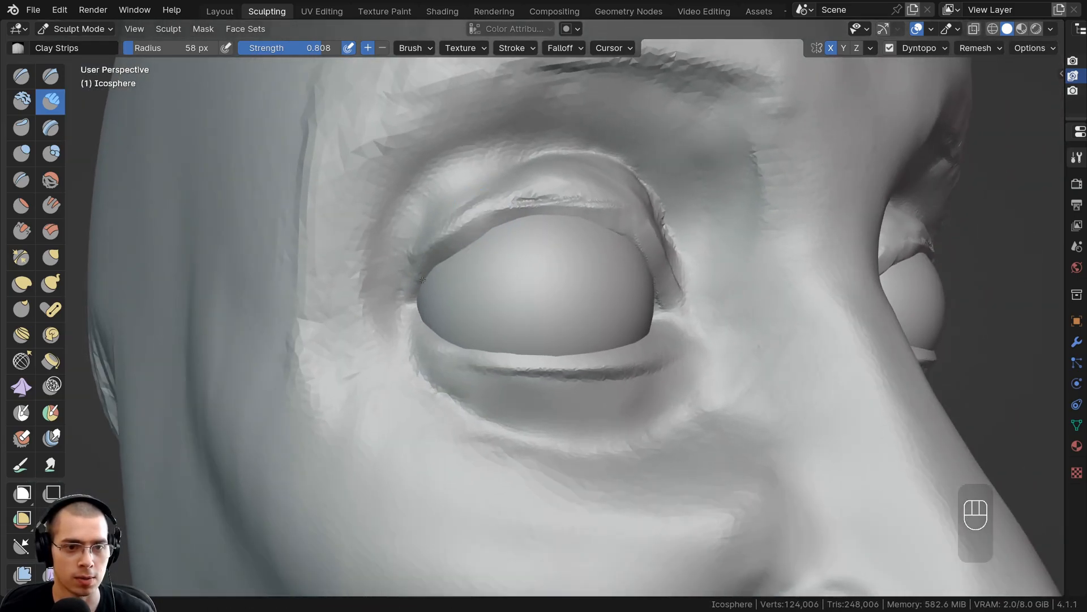
{"action": "mouse_move", "coordinate": [516, 220]}
{"action": "middle_mouse_down"}
{"action": "mouse_move", "coordinate": [477, 225]}
{"action": "mouse_move", "coordinate": [488, 217]}
{"action": "middle_mouse_up"}
{"action": "left_click_drag", "start_coordinate": [504, 231], "coordinate": [558, 255]}
Step: Thicken the upper eyelid's rim along its inner slope and out to the outer eye corner with Clay Strips
{"action": "middle_click_drag", "start_coordinate": [547, 230], "coordinate": [518, 218]}
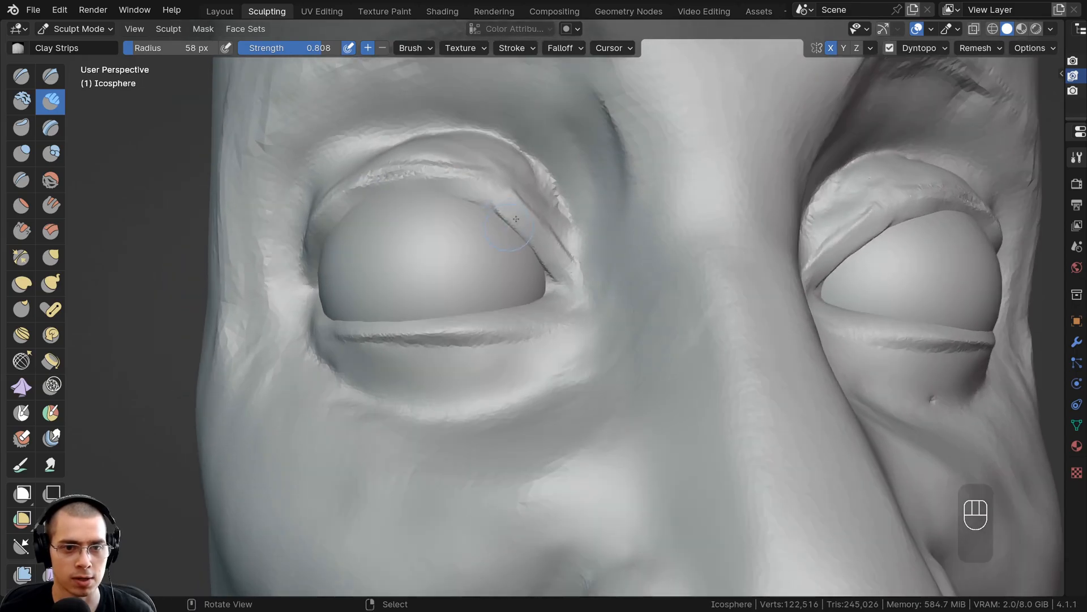
{"action": "scroll", "coordinate": [515, 236], "scroll_direction": "up", "scroll_amount": 2}
{"action": "left_click_drag", "start_coordinate": [488, 145], "coordinate": [560, 215]}
{"action": "middle_click_drag", "start_coordinate": [483, 148], "coordinate": [515, 173]}
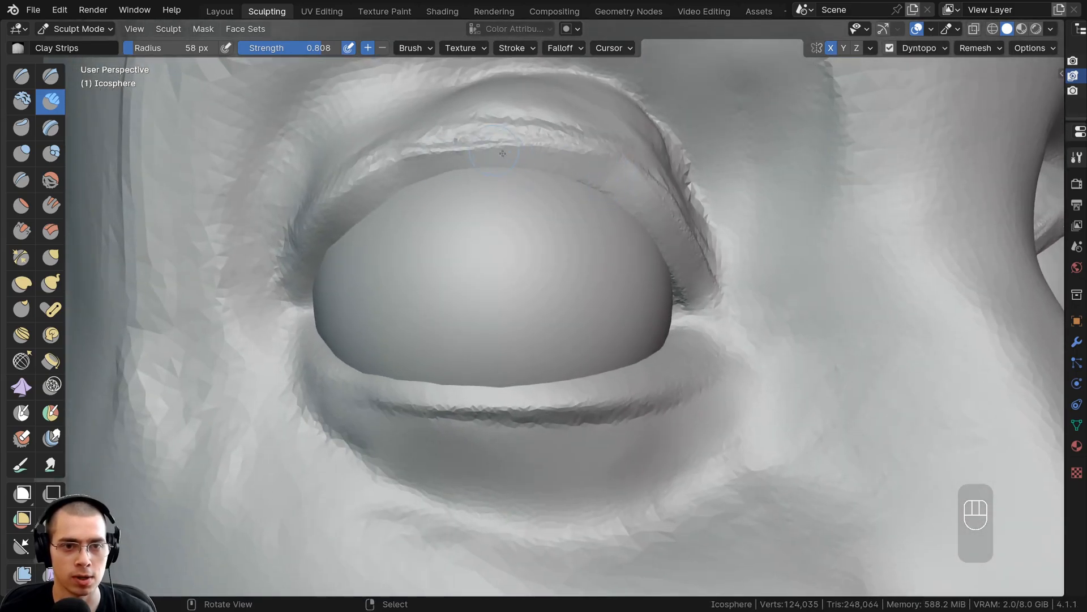
{"action": "left_click_drag", "start_coordinate": [502, 153], "coordinate": [384, 186]}
{"action": "left_click_drag", "start_coordinate": [294, 266], "coordinate": [352, 226]}
Step: Smooth the upper eyelid's surface and rim from the outer corner to the inner corner
{"action": "mouse_move", "coordinate": [435, 249]}
{"action": "middle_mouse_down", "text": "ctrl"}
{"action": "mouse_move", "coordinate": [453, 319]}
{"action": "mouse_move", "coordinate": [485, 226]}
{"action": "mouse_move", "coordinate": [474, 262]}
{"action": "middle_mouse_up", "text": "ctrl"}
{"action": "left_click_drag", "start_coordinate": [371, 302], "coordinate": [485, 265], "text": "shift"}
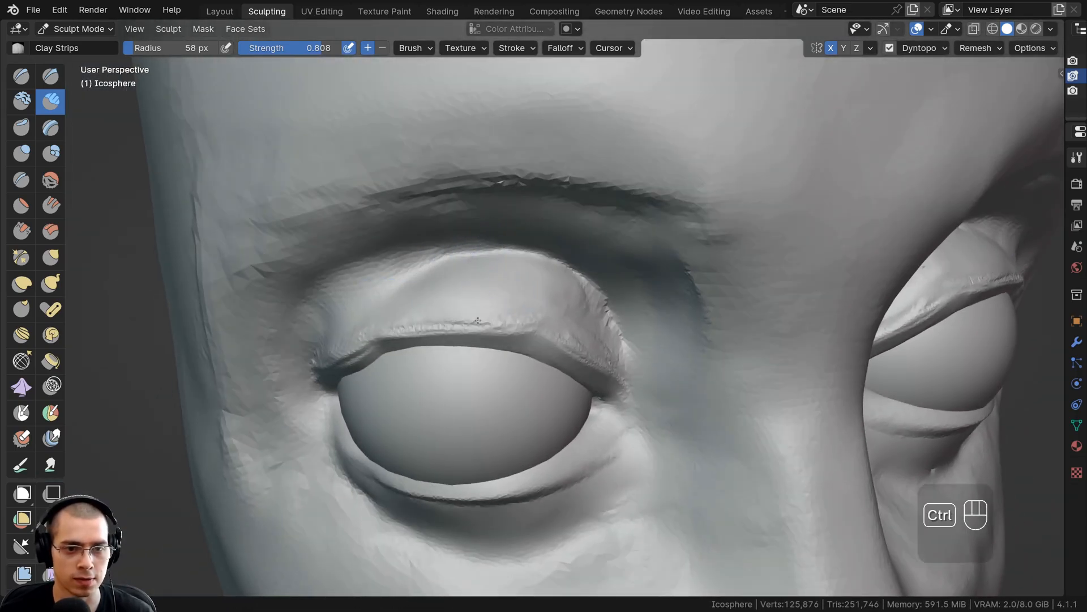
{"action": "middle_click_drag", "start_coordinate": [504, 271], "coordinate": [533, 305], "text": "ctrl"}
{"action": "left_click_drag", "start_coordinate": [468, 302], "coordinate": [476, 317], "text": "shift"}
{"action": "middle_click_drag", "start_coordinate": [476, 312], "coordinate": [514, 273]}
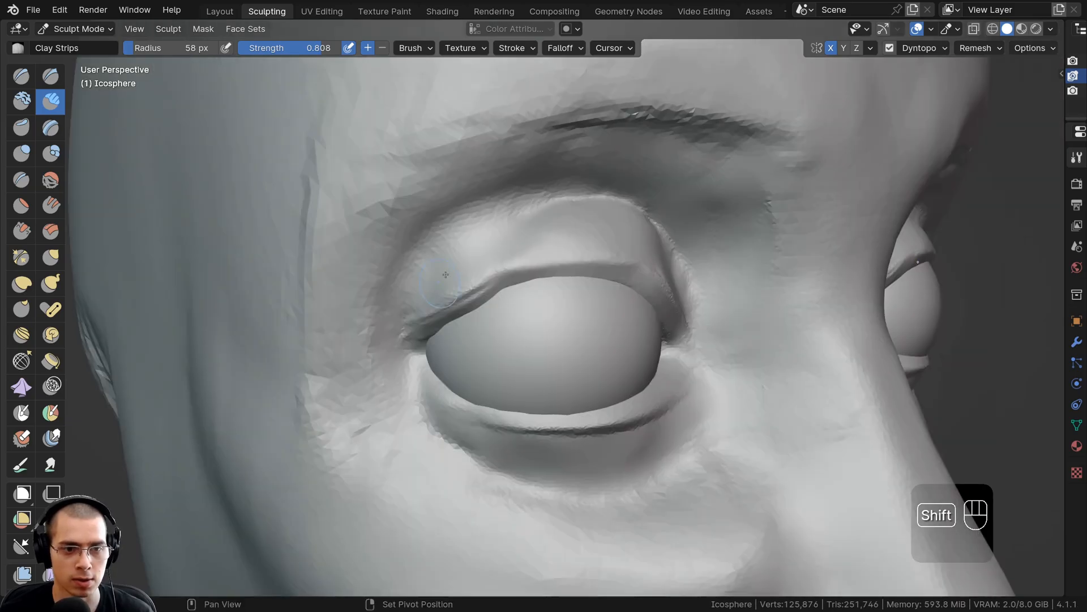
{"action": "left_click_drag", "start_coordinate": [430, 305], "coordinate": [535, 263], "text": "shift"}
{"action": "middle_click_drag", "start_coordinate": [549, 257], "coordinate": [419, 263]}
{"action": "left_click_drag", "start_coordinate": [412, 271], "coordinate": [449, 292], "text": "shift"}
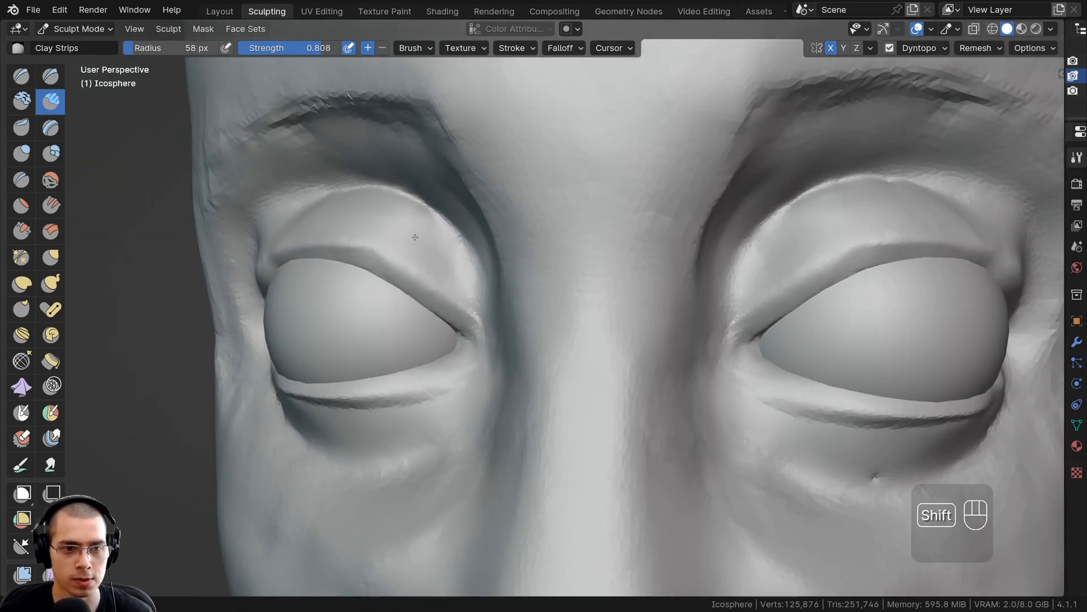
{"action": "middle_click_drag", "start_coordinate": [415, 236], "coordinate": [509, 241]}
{"action": "middle_click_drag", "start_coordinate": [510, 240], "coordinate": [538, 300], "text": "ctrl"}
{"action": "middle_click_drag", "start_coordinate": [538, 300], "coordinate": [575, 140]}
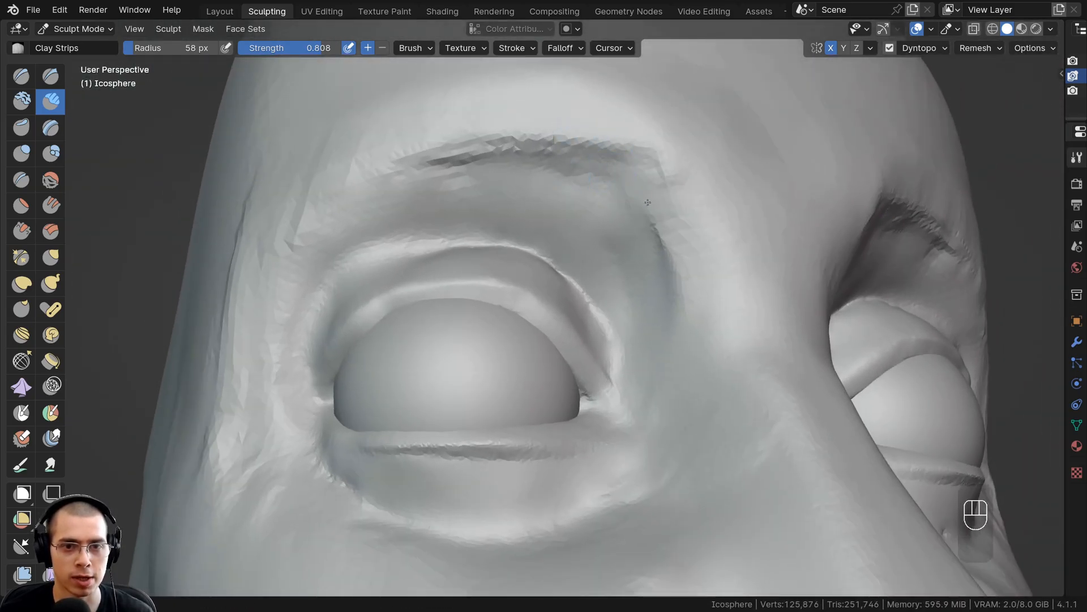
Step: Build up the underside of the brow from its inner end outward with short vertical Clay Strips strokes
{"action": "left_click_drag", "start_coordinate": [594, 145], "coordinate": [589, 195]}
{"action": "mouse_move", "coordinate": [561, 142]}
{"action": "left_mouse_down"}
{"action": "mouse_move", "coordinate": [552, 193]}
{"action": "mouse_move", "coordinate": [521, 192]}
{"action": "left_mouse_up"}
{"action": "mouse_move", "coordinate": [501, 142]}
{"action": "left_mouse_down"}
{"action": "mouse_move", "coordinate": [493, 193]}
{"action": "mouse_move", "coordinate": [465, 193]}
{"action": "left_mouse_up"}
{"action": "left_click_drag", "start_coordinate": [445, 136], "coordinate": [436, 190]}
{"action": "left_click_drag", "start_coordinate": [416, 133], "coordinate": [407, 152]}
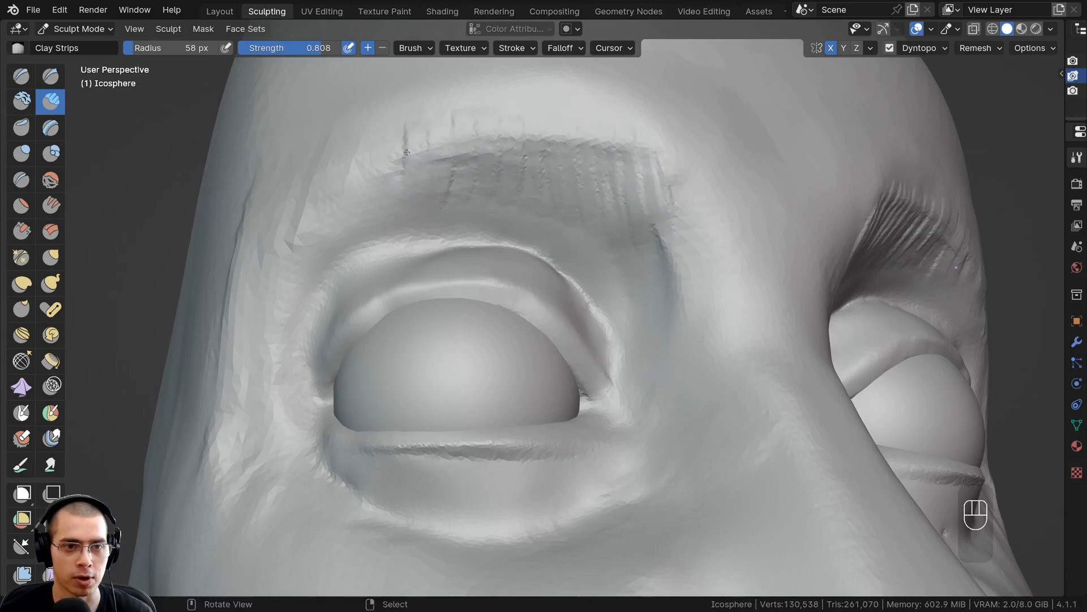
{"action": "middle_click_drag", "start_coordinate": [404, 163], "coordinate": [502, 193]}
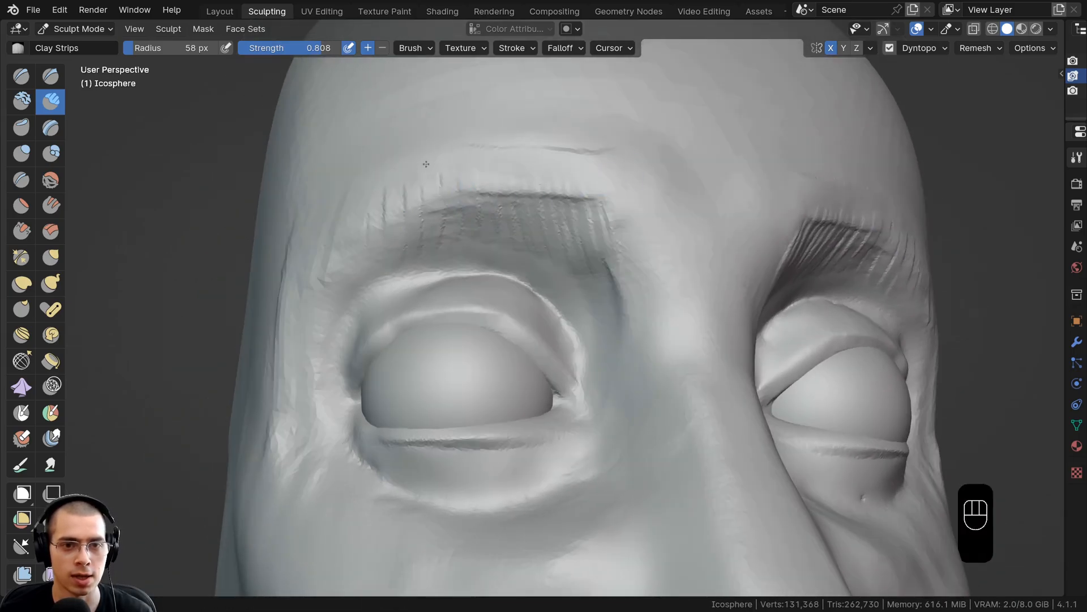
{"action": "middle_click_drag", "start_coordinate": [612, 161], "coordinate": [665, 183]}
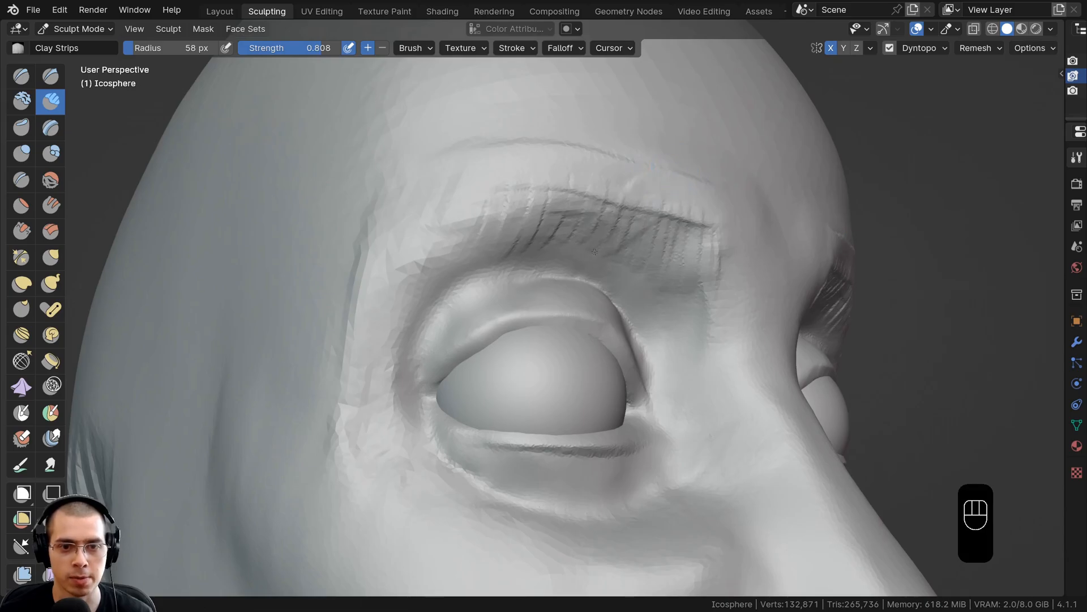
Step: Carve along the upper eyelid's inner edge above the eyeball, out to the inner eye corner, with subtractive Clay Strips strokes
{"action": "middle_click_drag", "start_coordinate": [595, 251], "coordinate": [655, 227], "text": "ctrl"}
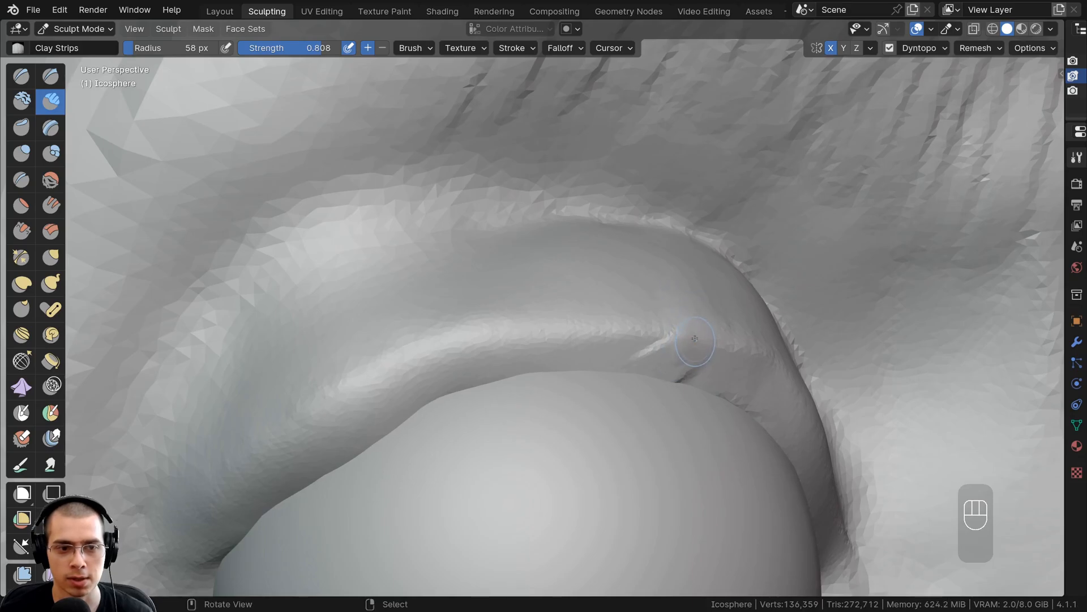
{"action": "middle_click_drag", "start_coordinate": [696, 368], "coordinate": [619, 274], "text": "shift"}
{"action": "middle_click_drag", "start_coordinate": [595, 235], "coordinate": [589, 311], "text": "ctrl"}
{"action": "mouse_move", "coordinate": [589, 311]}
{"action": "middle_mouse_down", "text": "shift"}
{"action": "mouse_move", "coordinate": [582, 259]}
{"action": "mouse_move", "coordinate": [531, 244]}
{"action": "mouse_move", "coordinate": [592, 328]}
{"action": "middle_mouse_up", "text": "shift"}
{"action": "middle_click_drag", "start_coordinate": [592, 328], "coordinate": [453, 286], "text": "ctrl"}
{"action": "middle_click_drag", "start_coordinate": [453, 286], "coordinate": [478, 264], "text": "shift"}
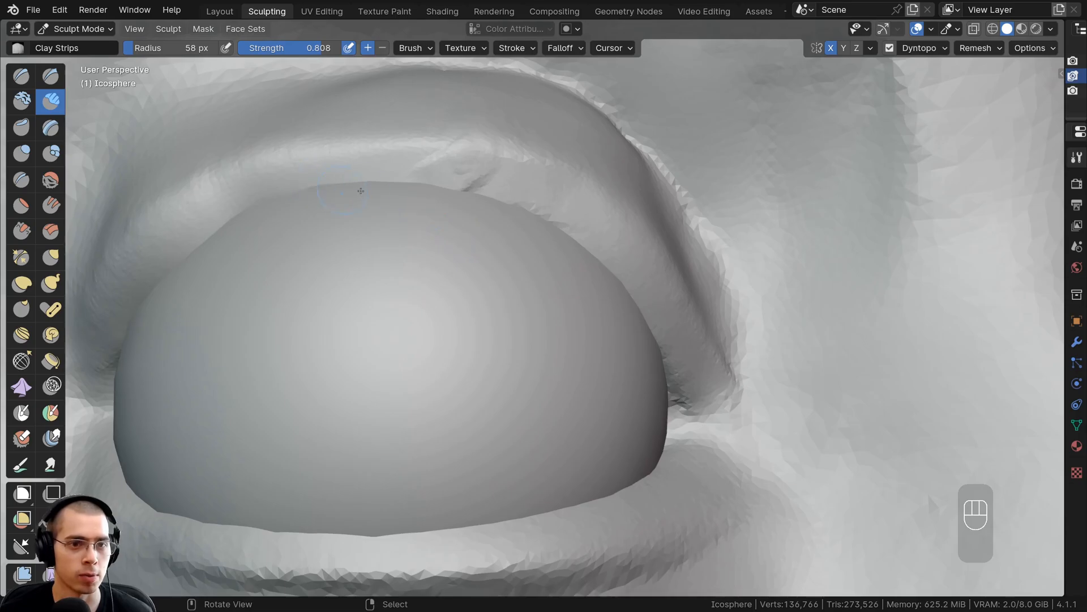
{"action": "middle_click_drag", "start_coordinate": [361, 191], "coordinate": [401, 215], "text": "ctrl"}
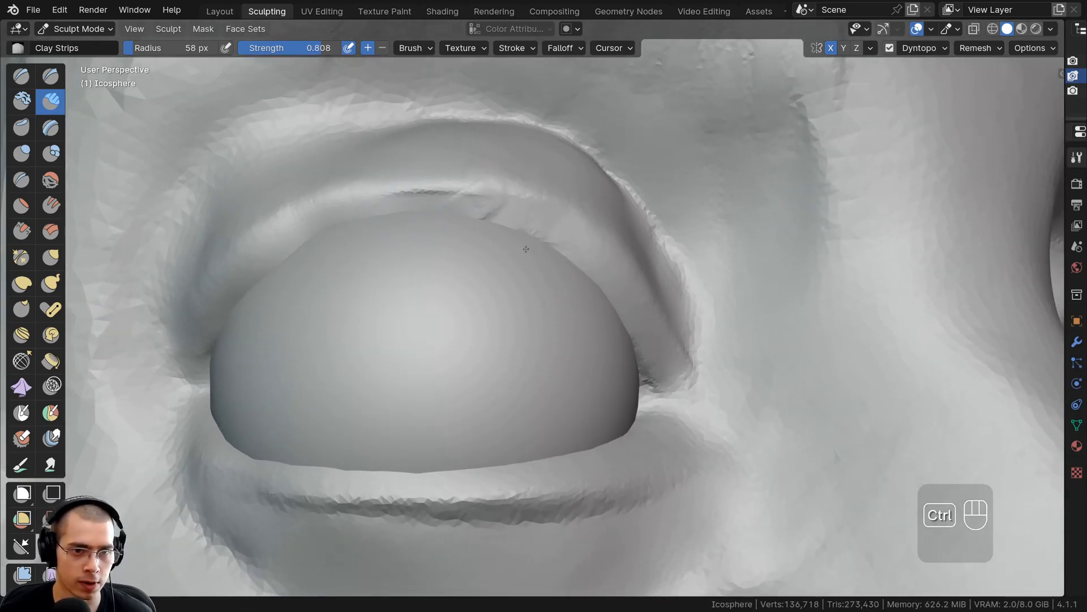
{"action": "left_click_drag", "start_coordinate": [526, 250], "coordinate": [586, 271], "text": "ctrl"}
{"action": "middle_click_drag", "start_coordinate": [643, 361], "coordinate": [399, 230], "text": "ctrl"}
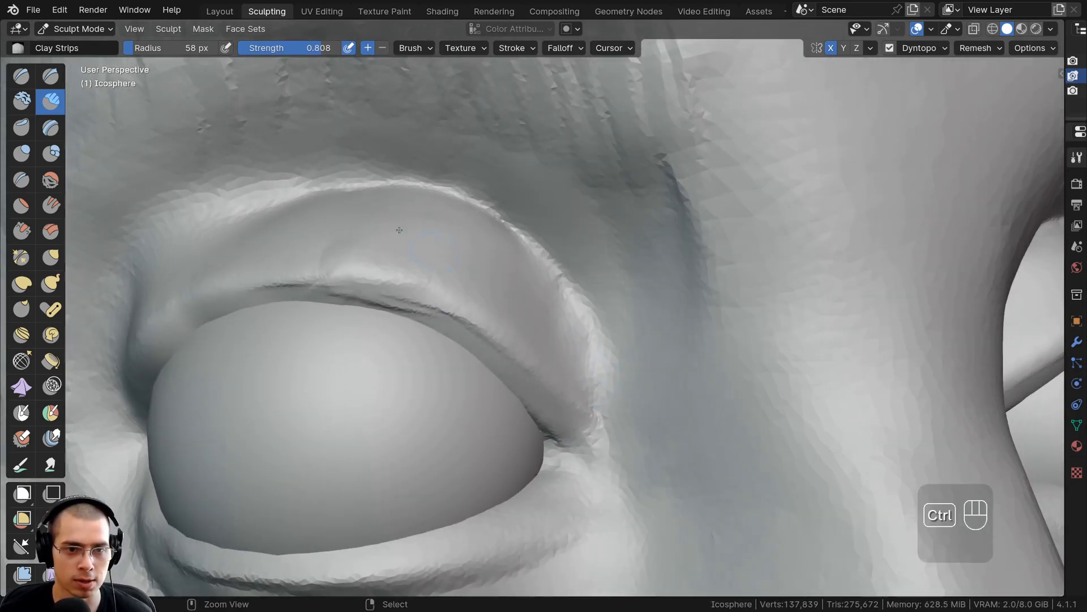
Step: Set the Dyntopo detail size to 6, then cut back and smooth the upper eyelid's surface with inverted Clay Strips
{"action": "middle_click_drag", "start_coordinate": [506, 290], "coordinate": [505, 329], "text": "ctrl"}
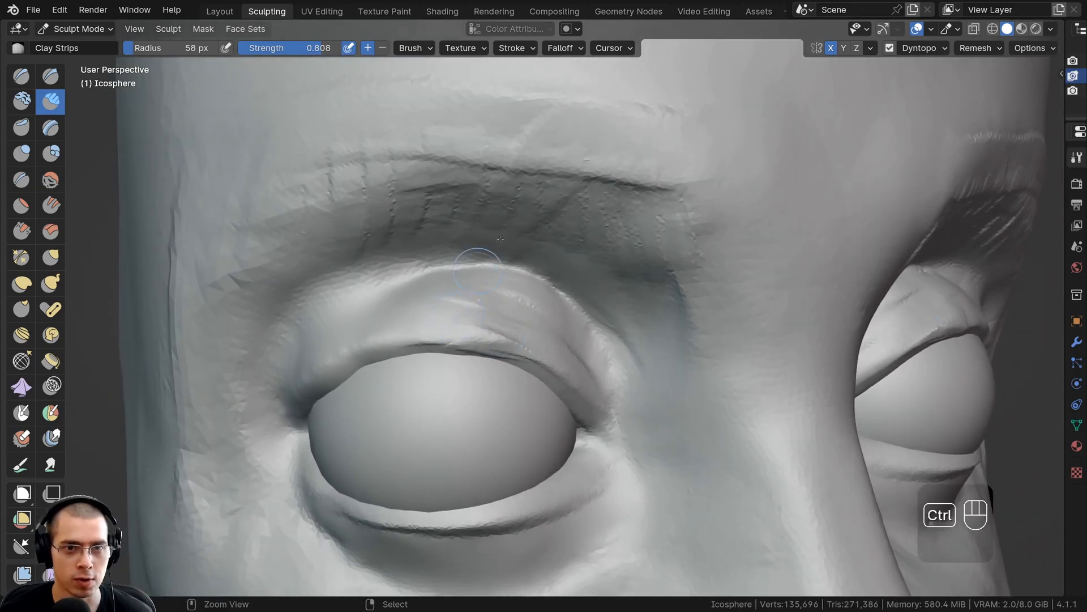
{"action": "left_click", "coordinate": [922, 49]}
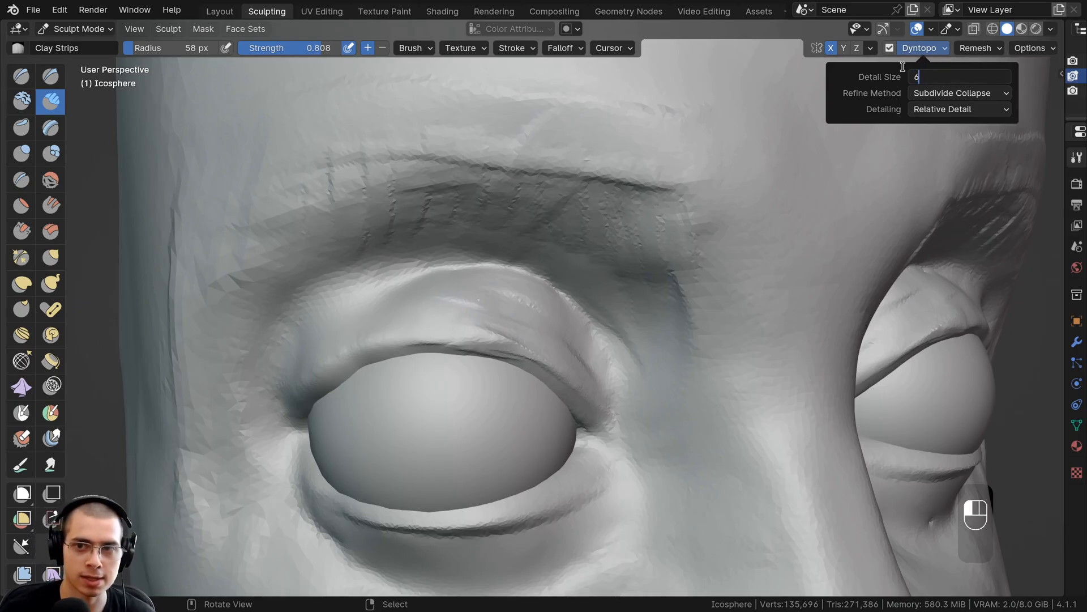
{"action": "middle_click_drag", "start_coordinate": [429, 293], "coordinate": [487, 328], "text": "ctrl"}
{"action": "left_click_drag", "start_coordinate": [429, 327], "coordinate": [481, 331], "text": "ctrl"}
{"action": "middle_click_drag", "start_coordinate": [482, 332], "coordinate": [426, 323]}
{"action": "mouse_move", "coordinate": [370, 315]}
{"action": "left_mouse_down", "text": "ctrl"}
{"action": "mouse_move", "coordinate": [405, 326]}
{"action": "mouse_move", "coordinate": [452, 310]}
{"action": "mouse_move", "coordinate": [475, 323]}
{"action": "left_mouse_up", "text": "ctrl"}
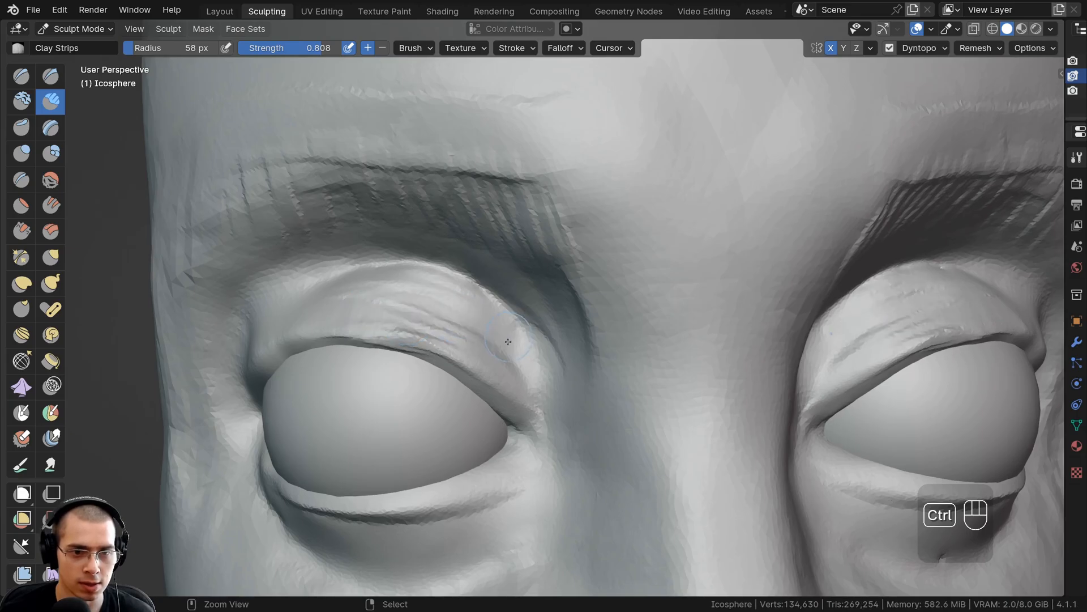
{"action": "middle_click_drag", "start_coordinate": [476, 323], "coordinate": [481, 343], "text": "ctrl"}
{"action": "left_click_drag", "start_coordinate": [465, 332], "coordinate": [492, 344], "text": "shift"}
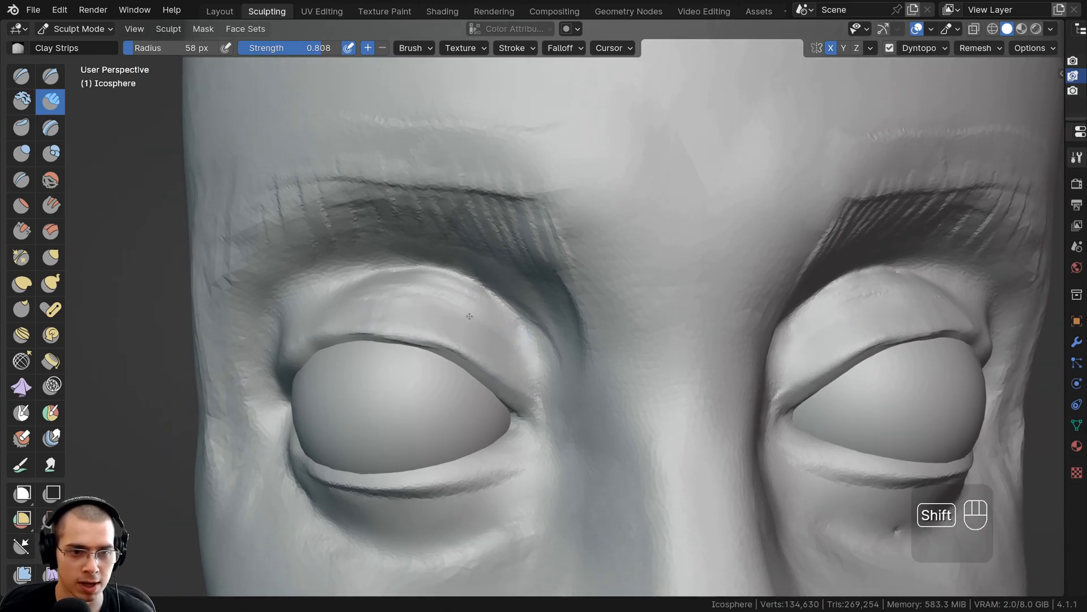
{"action": "middle_click_drag", "start_coordinate": [341, 308], "coordinate": [430, 306]}
{"action": "mouse_move", "coordinate": [453, 294]}
{"action": "left_mouse_down", "text": "ctrl"}
{"action": "mouse_move", "coordinate": [404, 339]}
{"action": "mouse_move", "coordinate": [461, 315]}
{"action": "left_mouse_up", "text": "ctrl"}
{"action": "mouse_move", "coordinate": [461, 315]}
{"action": "middle_mouse_down", "text": "ctrl"}
{"action": "mouse_move", "coordinate": [466, 334]}
{"action": "mouse_move", "coordinate": [615, 276]}
{"action": "middle_mouse_up", "text": "ctrl"}
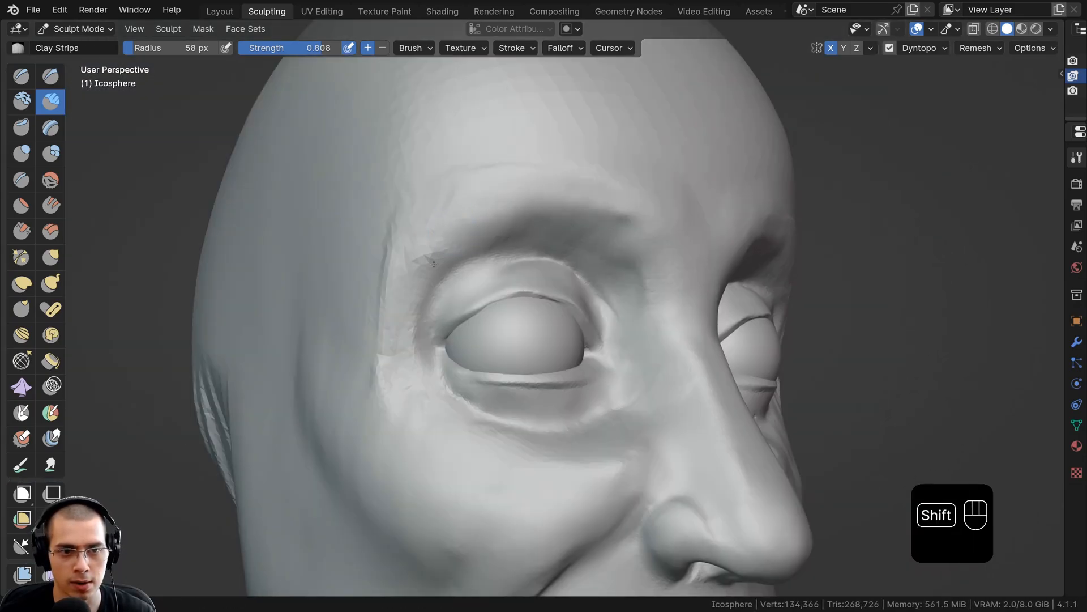
Step: Build up the eye socket's outer rim beside the outer eye corner with curved Clay Strips strokes and smooth it
{"action": "left_click_drag", "start_coordinate": [434, 264], "coordinate": [393, 245], "text": "shift"}
{"action": "middle_click_drag", "start_coordinate": [393, 243], "coordinate": [500, 226]}
{"action": "mouse_move", "coordinate": [501, 226]}
{"action": "left_mouse_down"}
{"action": "mouse_move", "coordinate": [454, 359]}
{"action": "mouse_move", "coordinate": [469, 386]}
{"action": "left_mouse_up"}
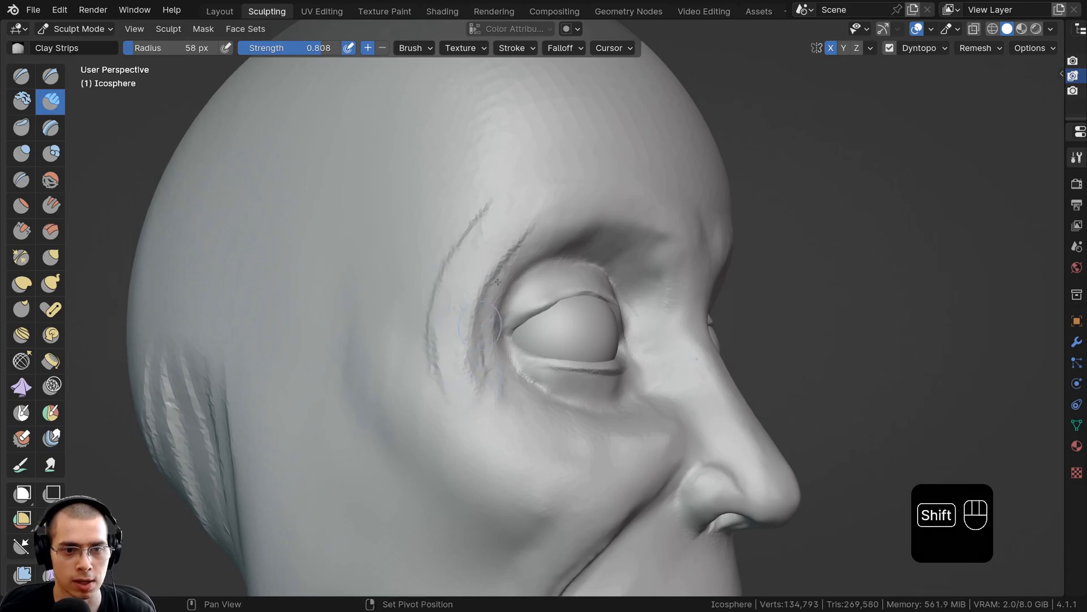
{"action": "left_click_drag", "start_coordinate": [497, 282], "coordinate": [467, 339], "text": "shift"}
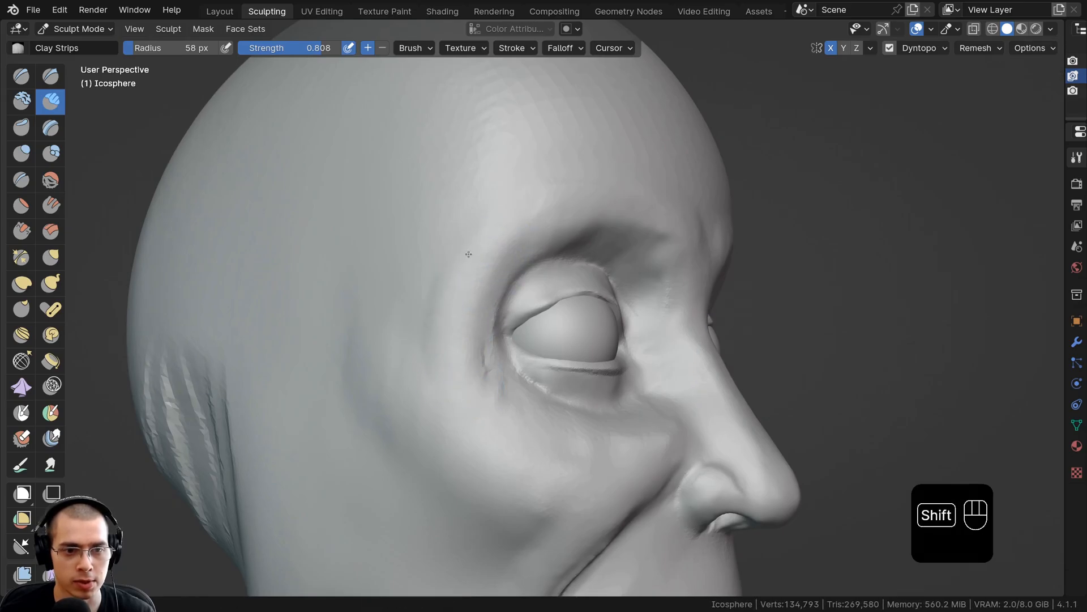
Step: Reshape the upper eyelid's inner half and arch around the eyeball with the Grab brush
{"action": "middle_click_drag", "start_coordinate": [518, 346], "coordinate": [509, 396], "text": "ctrl"}
{"action": "mouse_move", "coordinate": [510, 397]}
{"action": "middle_mouse_down"}
{"action": "mouse_move", "coordinate": [476, 413]}
{"action": "mouse_move", "coordinate": [451, 376]}
{"action": "mouse_move", "coordinate": [597, 376]}
{"action": "middle_mouse_up"}
{"action": "key", "text": "g"}
{"action": "mouse_move", "coordinate": [596, 377]}
{"action": "middle_mouse_down", "text": "ctrl"}
{"action": "mouse_move", "coordinate": [597, 333]}
{"action": "mouse_move", "coordinate": [627, 345]}
{"action": "middle_mouse_up", "text": "ctrl"}
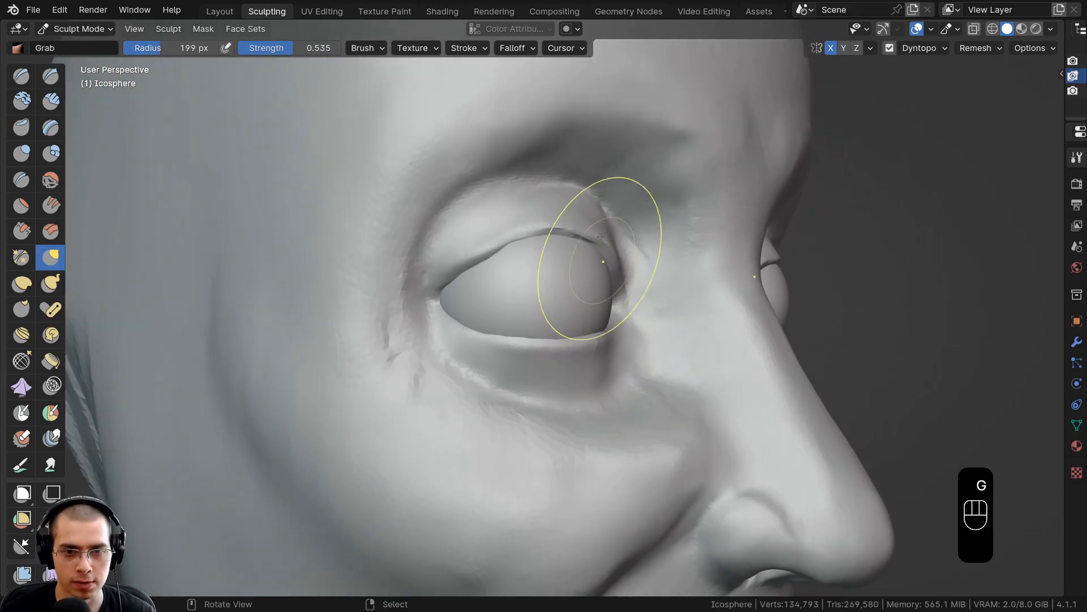
{"action": "left_click_drag", "start_coordinate": [599, 249], "coordinate": [499, 211]}
{"action": "middle_click_drag", "start_coordinate": [499, 212], "coordinate": [498, 170]}
{"action": "middle_click_drag", "start_coordinate": [550, 305], "coordinate": [554, 293]}
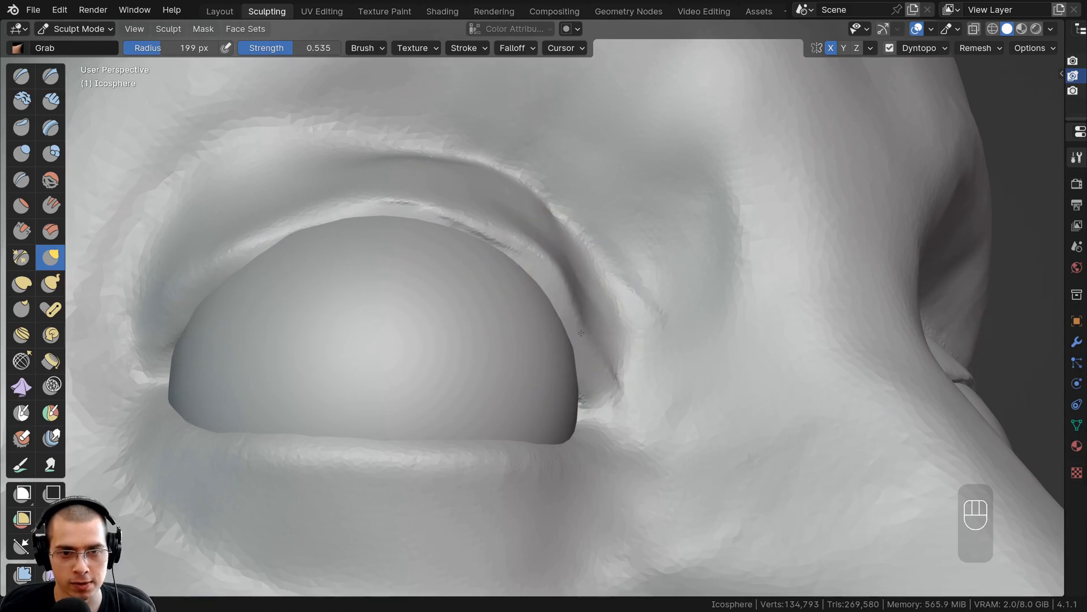
{"action": "middle_click_drag", "start_coordinate": [589, 255], "coordinate": [579, 328], "text": "ctrl"}
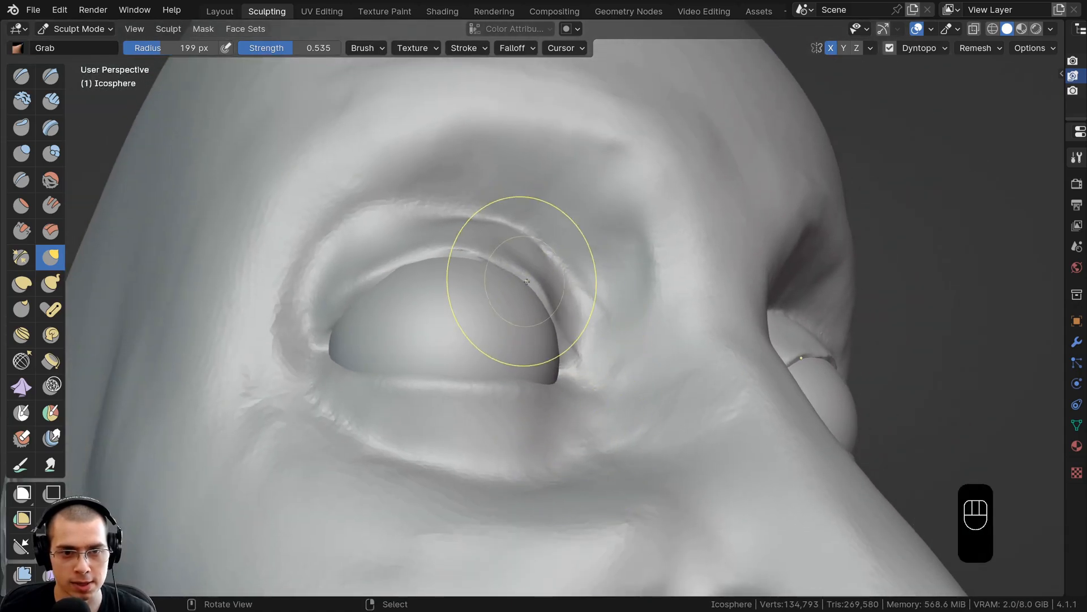
{"action": "left_click_drag", "start_coordinate": [527, 282], "coordinate": [438, 249]}
{"action": "middle_click_drag", "start_coordinate": [350, 282], "coordinate": [373, 400], "text": "ctrl"}
{"action": "middle_click_drag", "start_coordinate": [458, 306], "coordinate": [436, 351]}
{"action": "middle_click_drag", "start_coordinate": [407, 311], "coordinate": [401, 297]}
{"action": "middle_click_drag", "start_coordinate": [398, 363], "coordinate": [396, 309], "text": "ctrl"}
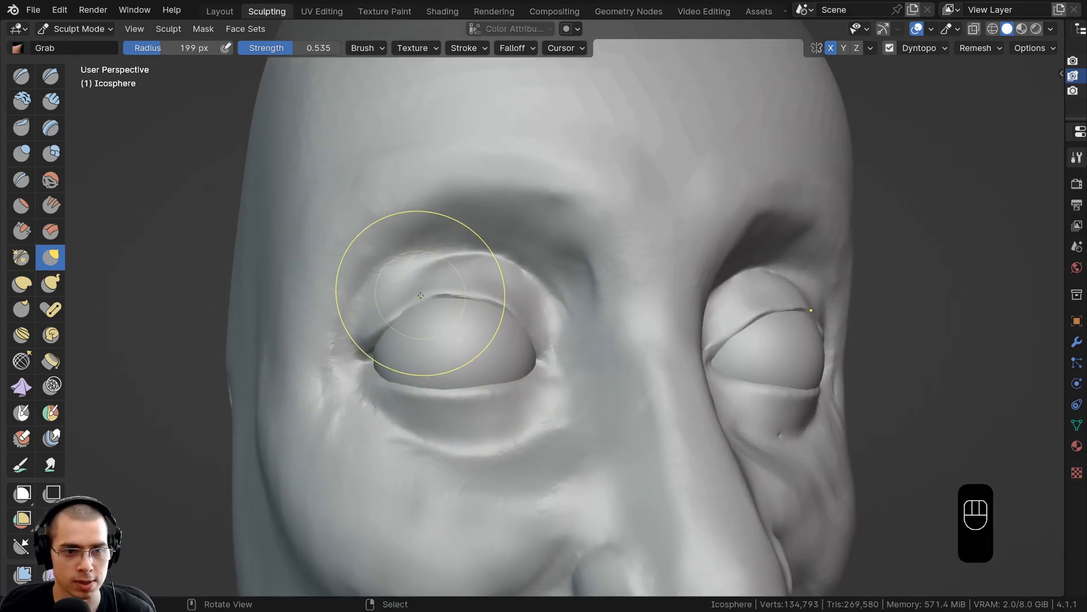
Step: Thicken the upper eyelid's outer half down to the outer eye corner with Clay Strips and smooth it
{"action": "mouse_move", "coordinate": [536, 336]}
{"action": "middle_mouse_down"}
{"action": "mouse_move", "coordinate": [589, 356]}
{"action": "mouse_move", "coordinate": [493, 366]}
{"action": "mouse_move", "coordinate": [569, 357]}
{"action": "middle_mouse_up"}
{"action": "left_click", "coordinate": [50, 101]}
{"action": "middle_click_drag", "start_coordinate": [504, 349], "coordinate": [523, 207]}
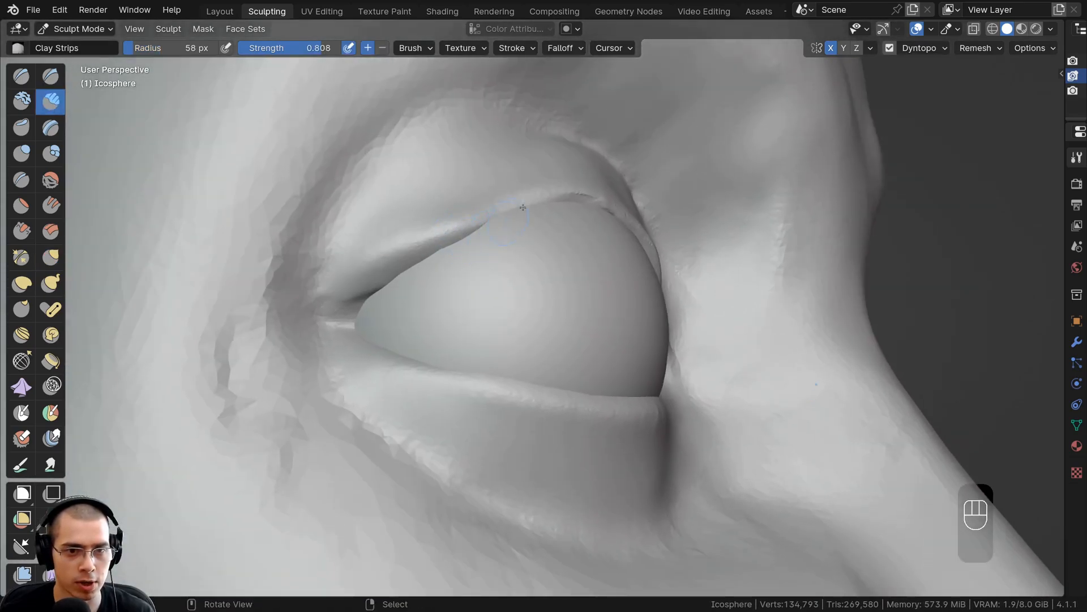
{"action": "middle_click_drag", "start_coordinate": [460, 231], "coordinate": [430, 251]}
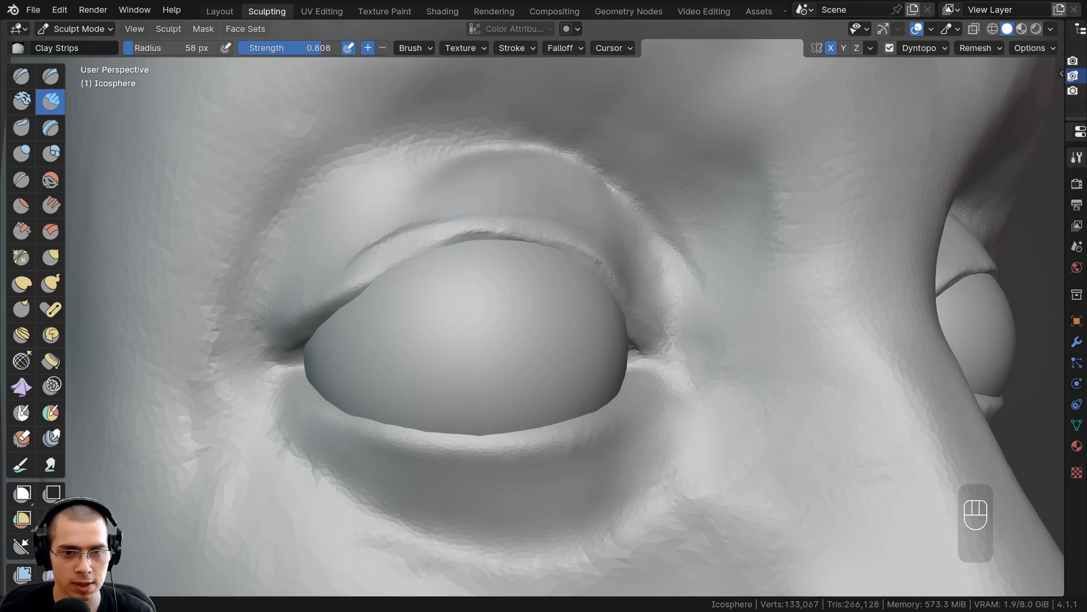
{"action": "left_click_drag", "start_coordinate": [313, 318], "coordinate": [289, 334]}
{"action": "left_click_drag", "start_coordinate": [453, 226], "coordinate": [353, 254]}
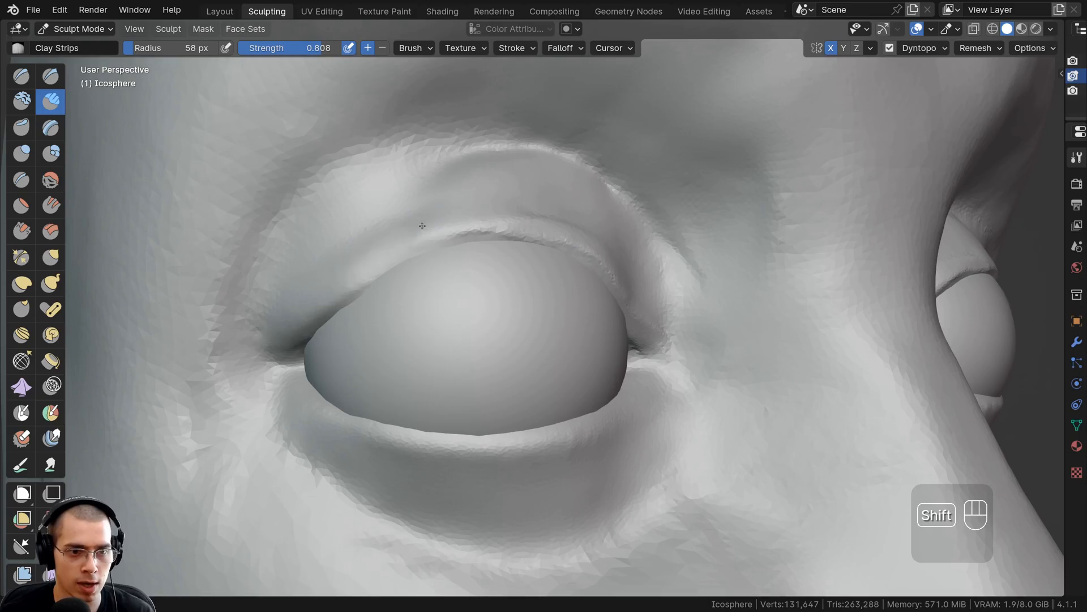
{"action": "scroll", "coordinate": [597, 224], "scroll_direction": "down", "scroll_amount": 2}
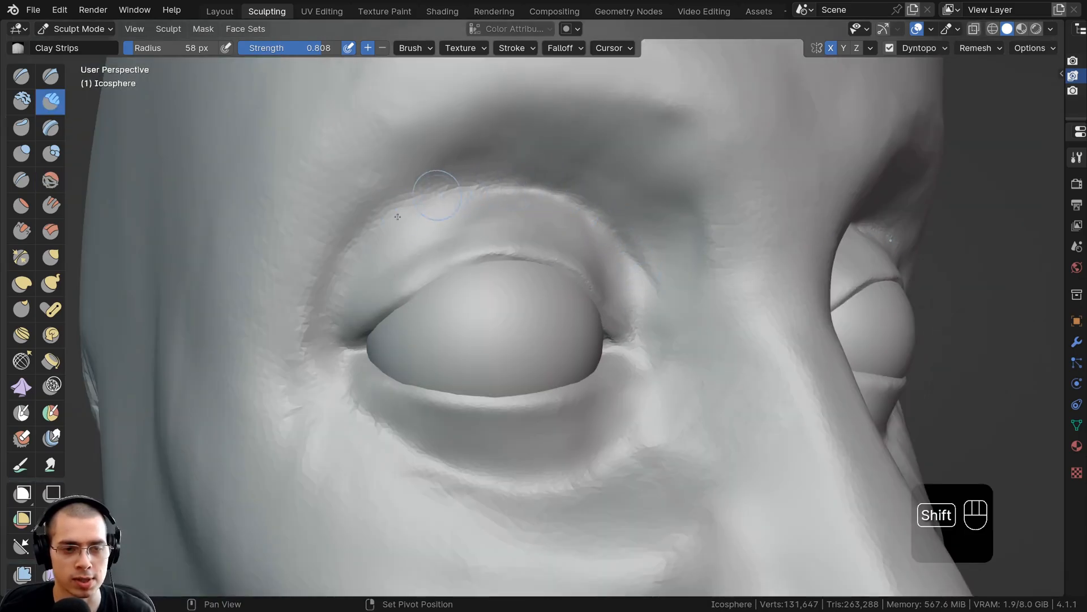
Step: Sharpen the fold above the upper eyelid with the Crease brush
{"action": "left_click", "coordinate": [23, 182]}
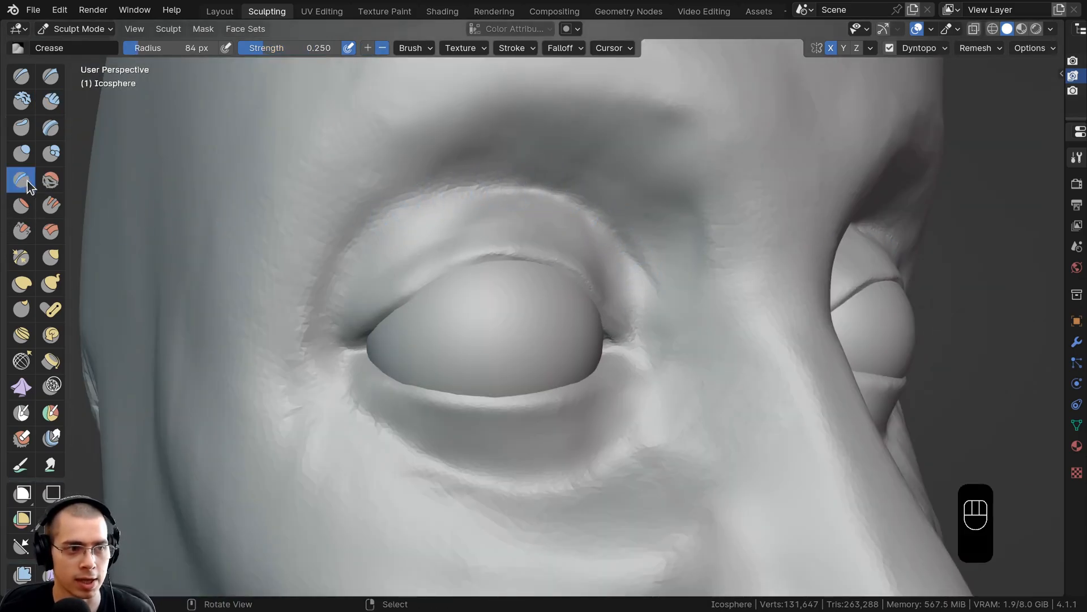
{"action": "middle_click_drag", "start_coordinate": [529, 200], "coordinate": [526, 195]}
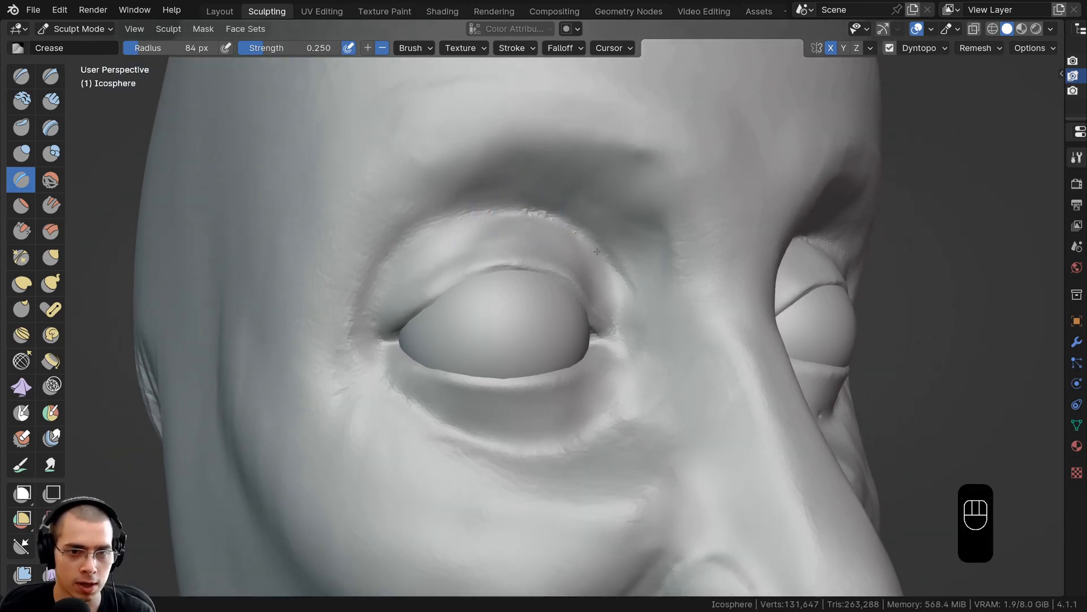
{"action": "left_click_drag", "start_coordinate": [551, 228], "coordinate": [560, 226]}
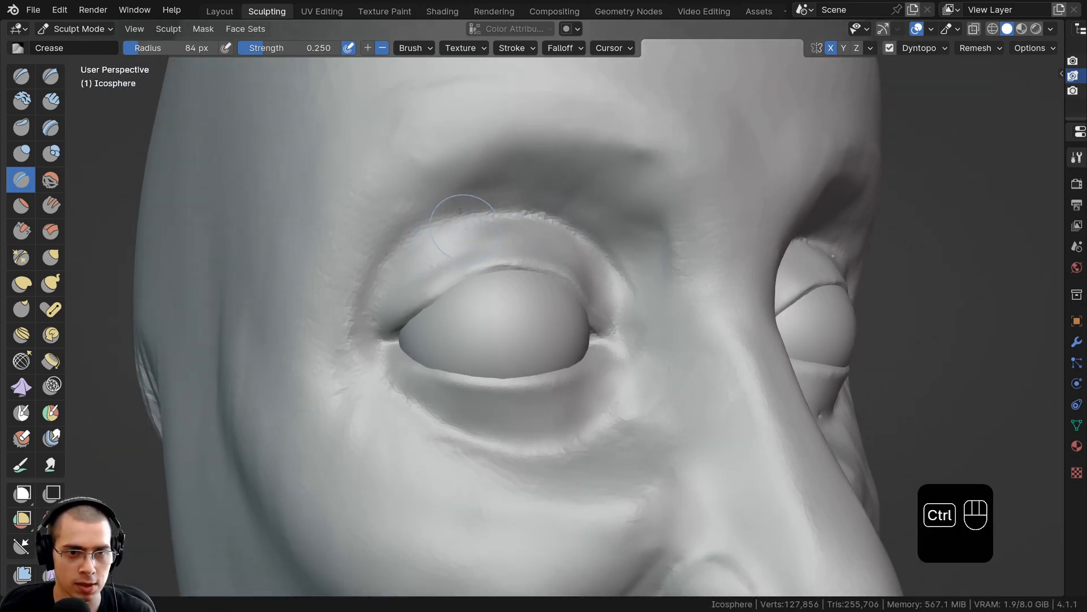
Step: Pinch the upper eyelid's rim into a crisp edge above the eyeball with inverted Crease strokes
{"action": "middle_click_drag", "start_coordinate": [416, 241], "coordinate": [442, 216], "text": "ctrl"}
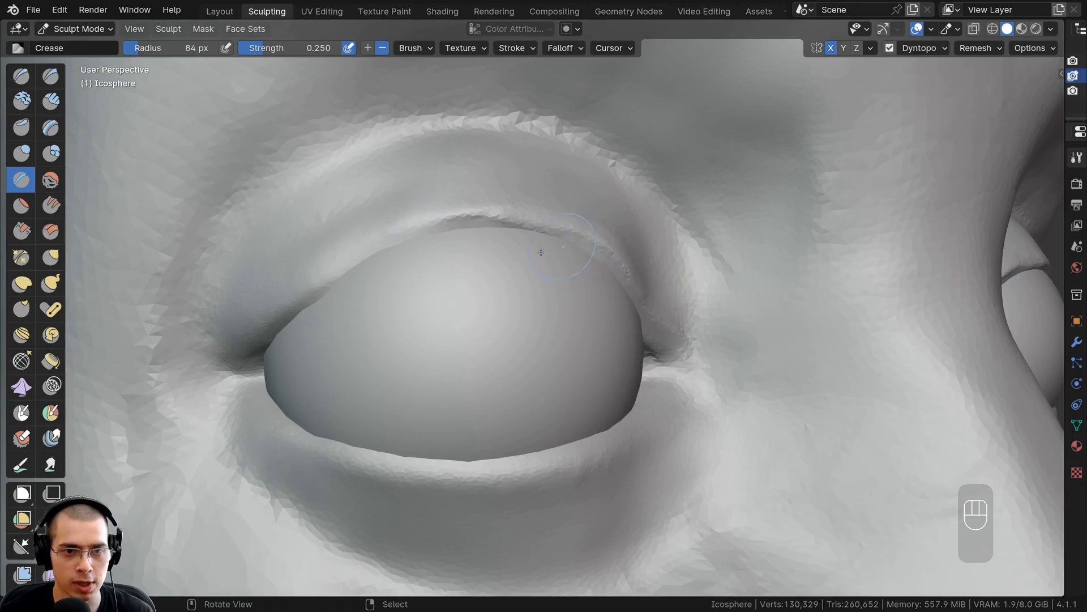
{"action": "middle_click_drag", "start_coordinate": [524, 221], "coordinate": [383, 218], "text": "ctrl"}
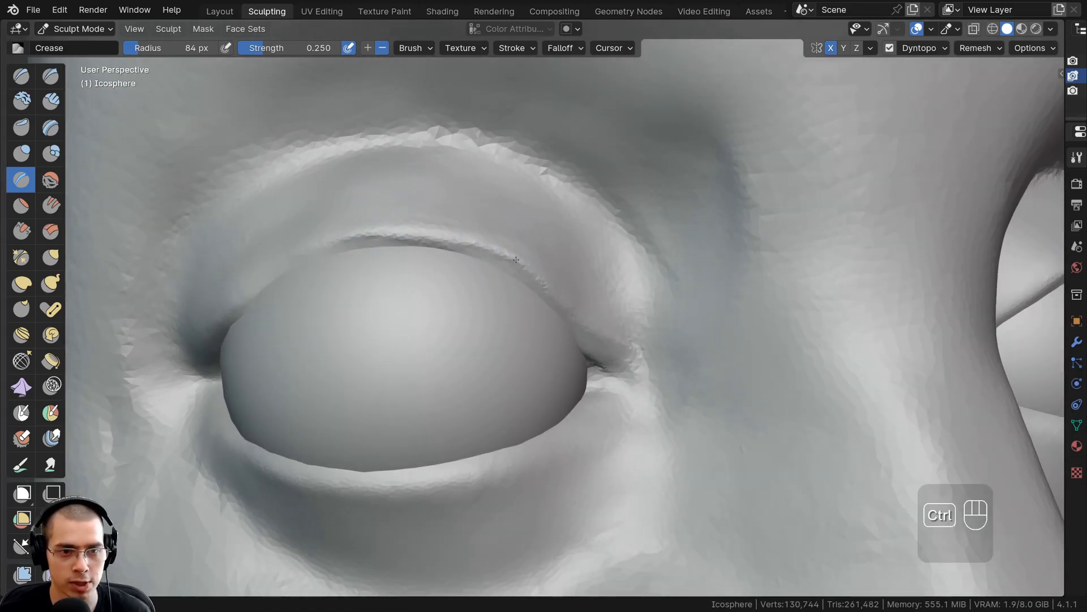
{"action": "mouse_move", "coordinate": [399, 256]}
{"action": "middle_mouse_down", "text": "ctrl"}
{"action": "mouse_move", "coordinate": [432, 222]}
{"action": "mouse_move", "coordinate": [424, 244]}
{"action": "mouse_move", "coordinate": [405, 248]}
{"action": "middle_mouse_up", "text": "ctrl"}
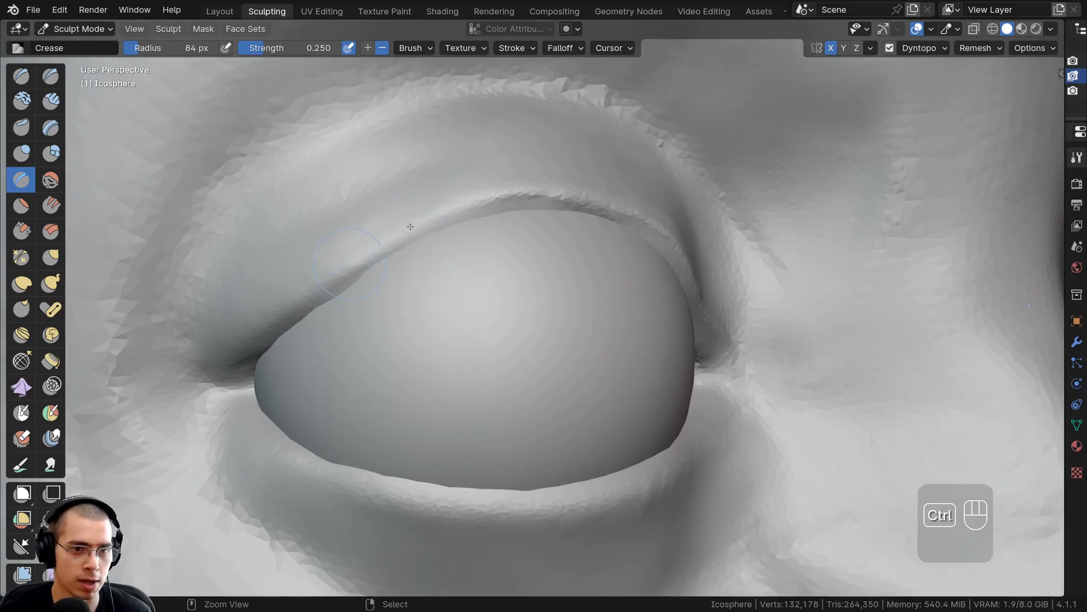
{"action": "middle_click_drag", "start_coordinate": [332, 285], "coordinate": [444, 199]}
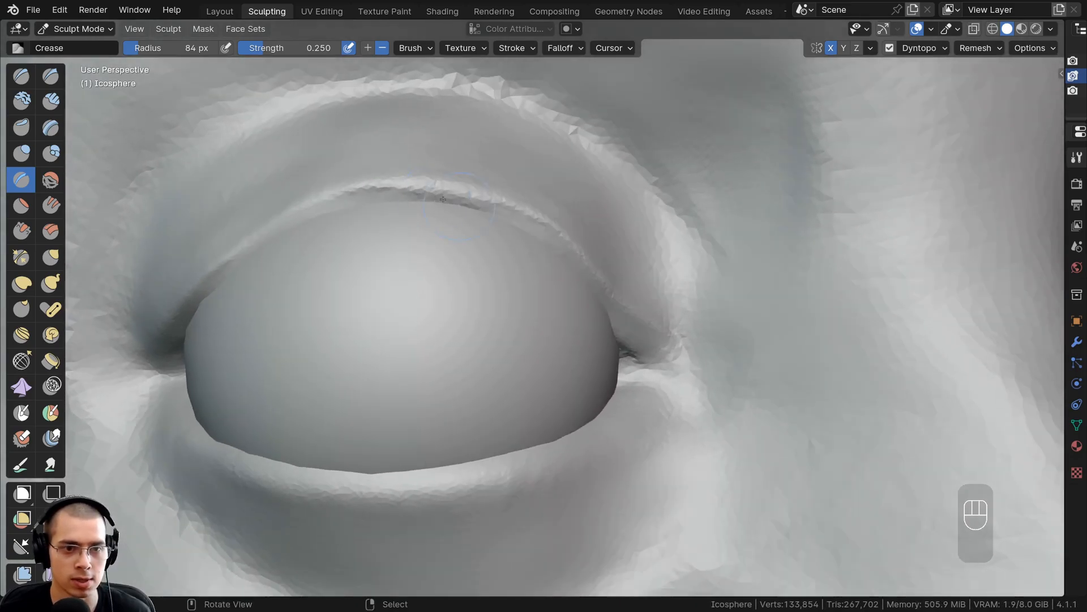
Step: Pinch the lower eyelid's rim into a crisp raised edge from the inner to the outer eye corner with inverted Crease strokes
{"action": "middle_click_drag", "start_coordinate": [660, 316], "coordinate": [630, 395], "text": "ctrl"}
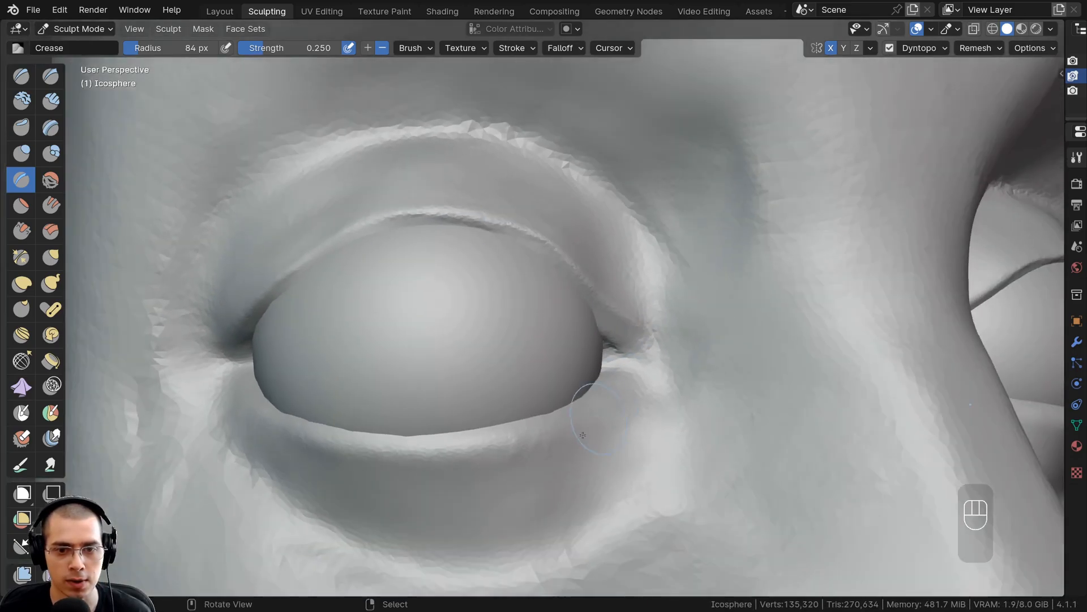
{"action": "left_click_drag", "start_coordinate": [503, 434], "coordinate": [327, 440], "text": "ctrl"}
{"action": "left_click_drag", "start_coordinate": [264, 400], "coordinate": [302, 433], "text": "ctrl"}
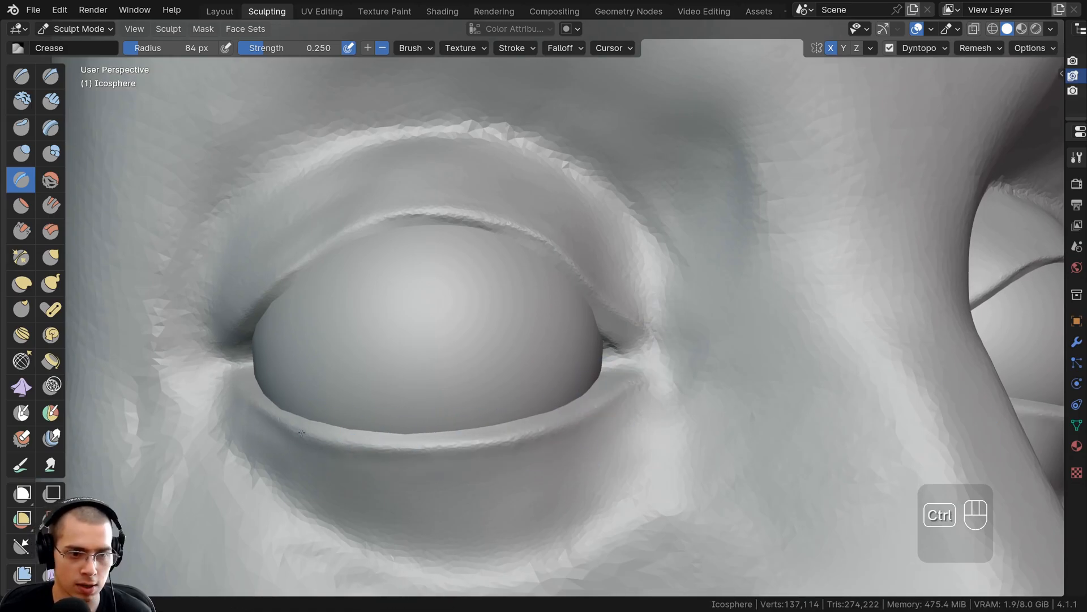
{"action": "scroll", "coordinate": [539, 421], "scroll_direction": "down", "scroll_amount": 3}
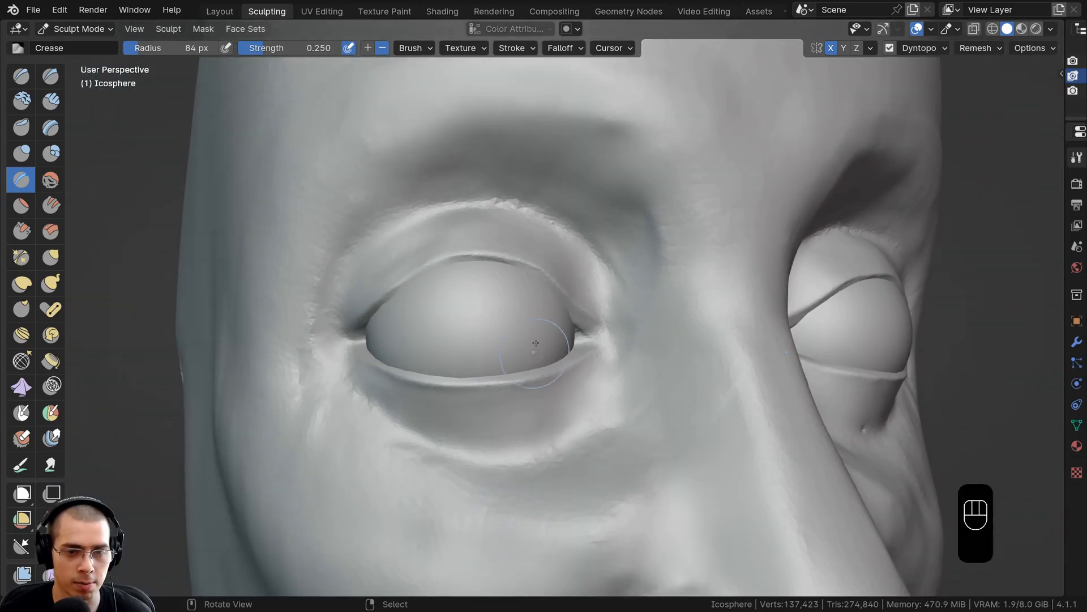
Step: Set the Crease brush strength to 0.470 and deepen the fold beneath the lower eyelid toward the inner eye corner
{"action": "middle_click_drag", "start_coordinate": [539, 421], "coordinate": [533, 355]}
{"action": "scroll", "coordinate": [631, 334], "scroll_direction": "up", "scroll_amount": 5}
{"action": "scroll", "coordinate": [589, 338], "scroll_direction": "down", "scroll_amount": 4}
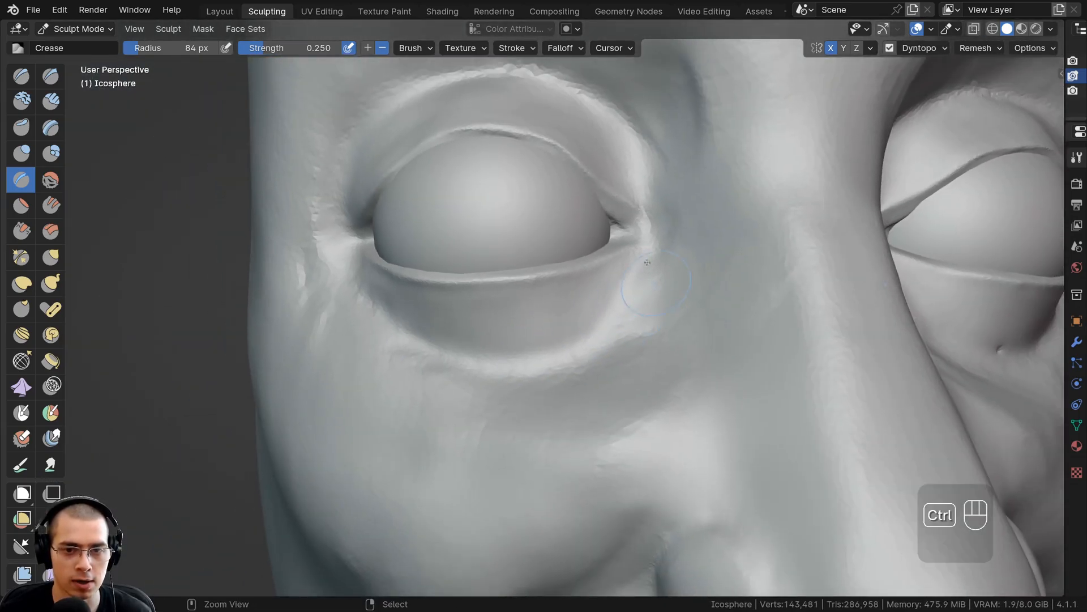
{"action": "scroll", "coordinate": [682, 258], "scroll_direction": "up", "scroll_amount": 4}
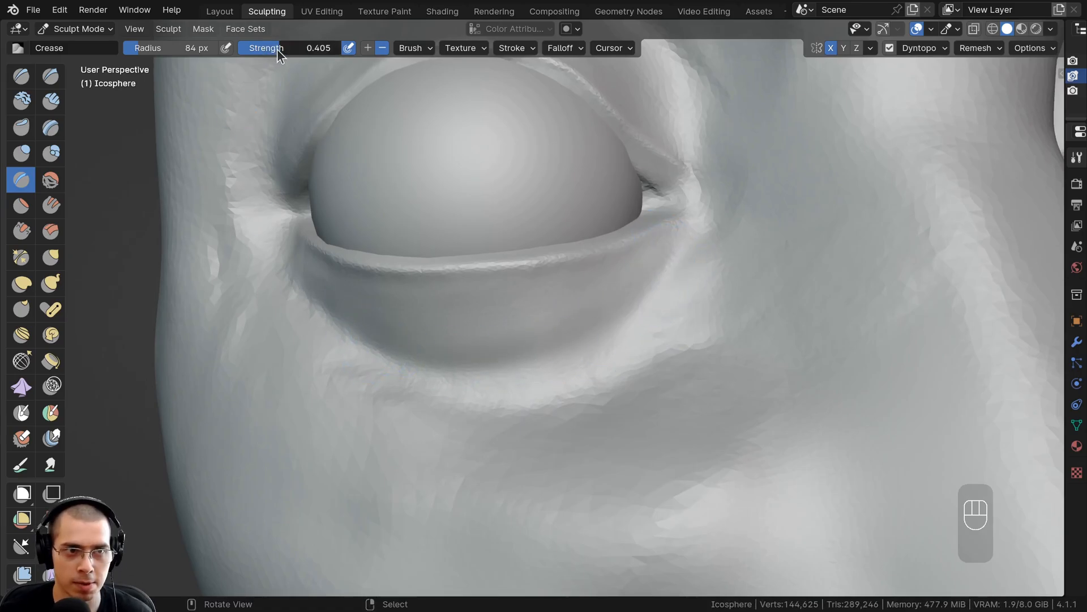
{"action": "left_click_drag", "start_coordinate": [277, 49], "coordinate": [288, 46]}
{"action": "mouse_move", "coordinate": [631, 306]}
{"action": "left_mouse_down"}
{"action": "mouse_move", "coordinate": [569, 343]}
{"action": "mouse_move", "coordinate": [315, 336]}
{"action": "mouse_move", "coordinate": [660, 318]}
{"action": "left_mouse_up"}
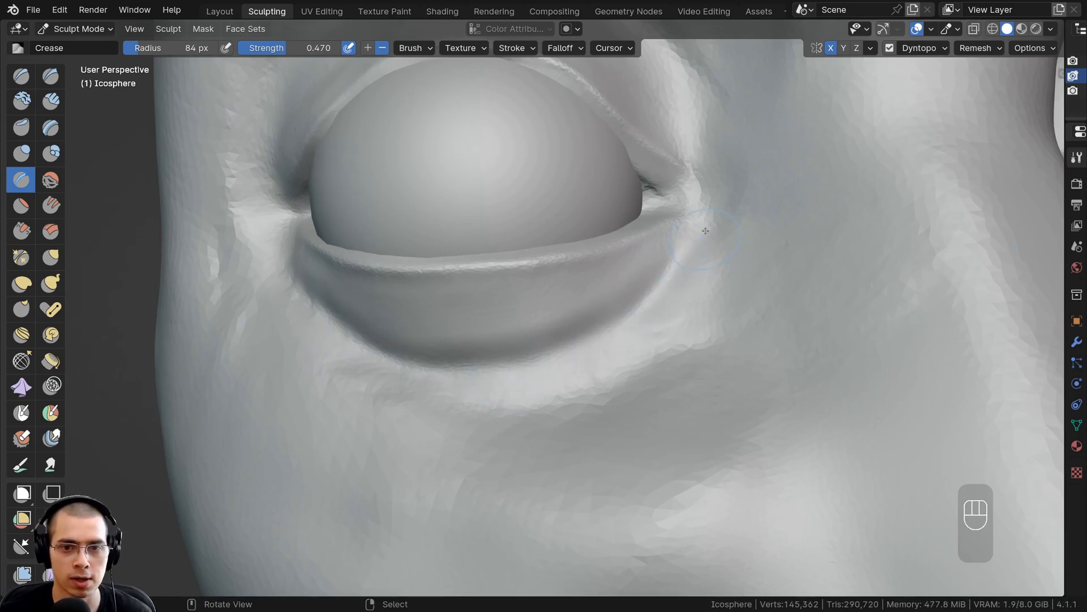
Step: Pull the upper eyelid forward off the eyeball with short Grab brush strokes in a side view of the head
{"action": "scroll", "coordinate": [500, 370], "scroll_direction": "down", "scroll_amount": 3}
{"action": "scroll", "coordinate": [607, 268], "scroll_direction": "up", "scroll_amount": 1}
{"action": "middle_click_drag", "start_coordinate": [608, 267], "coordinate": [669, 316], "text": "shift"}
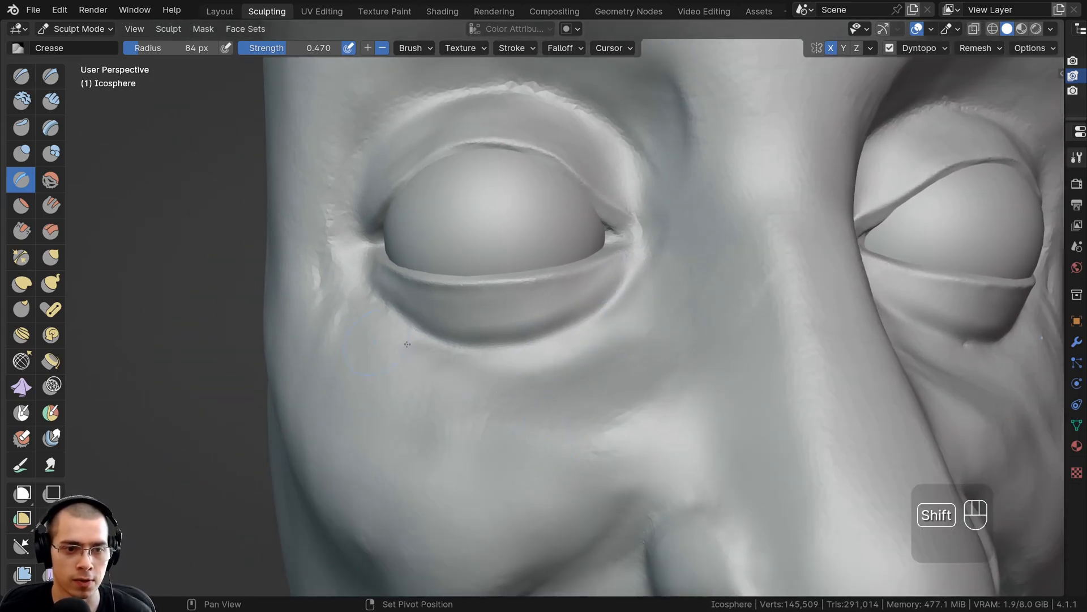
{"action": "scroll", "coordinate": [574, 417], "scroll_direction": "down", "scroll_amount": 5}
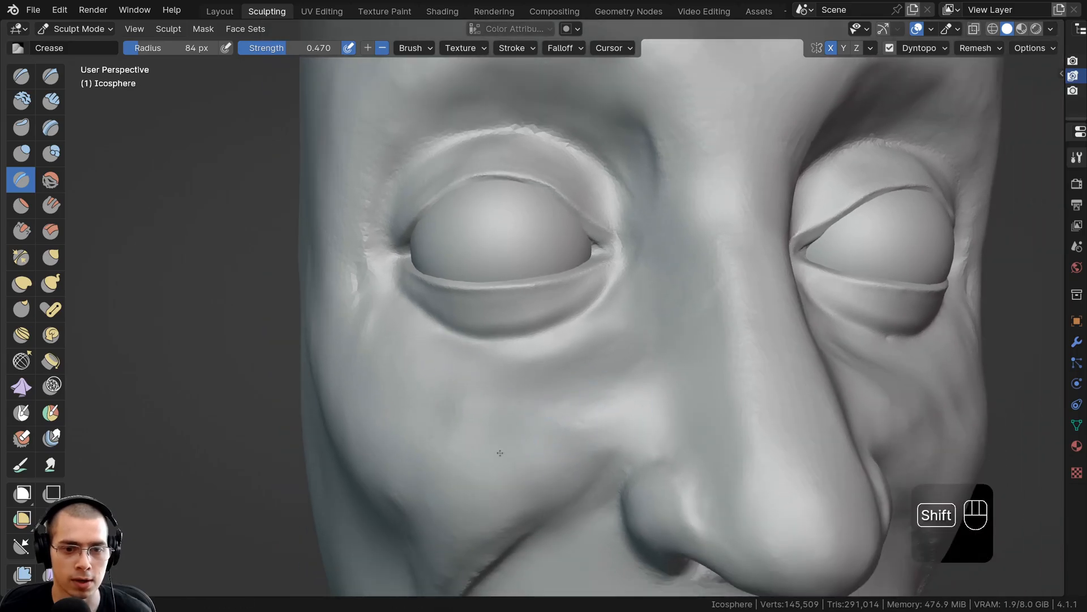
{"action": "mouse_move", "coordinate": [477, 419]}
{"action": "middle_mouse_down"}
{"action": "mouse_move", "coordinate": [498, 397]}
{"action": "mouse_move", "coordinate": [625, 340]}
{"action": "mouse_move", "coordinate": [609, 288]}
{"action": "mouse_move", "coordinate": [575, 298]}
{"action": "mouse_move", "coordinate": [519, 274]}
{"action": "mouse_move", "coordinate": [496, 283]}
{"action": "mouse_move", "coordinate": [503, 266]}
{"action": "mouse_move", "coordinate": [520, 279]}
{"action": "mouse_move", "coordinate": [538, 250]}
{"action": "mouse_move", "coordinate": [463, 291]}
{"action": "mouse_move", "coordinate": [528, 290]}
{"action": "middle_mouse_up"}
{"action": "key", "text": "g"}
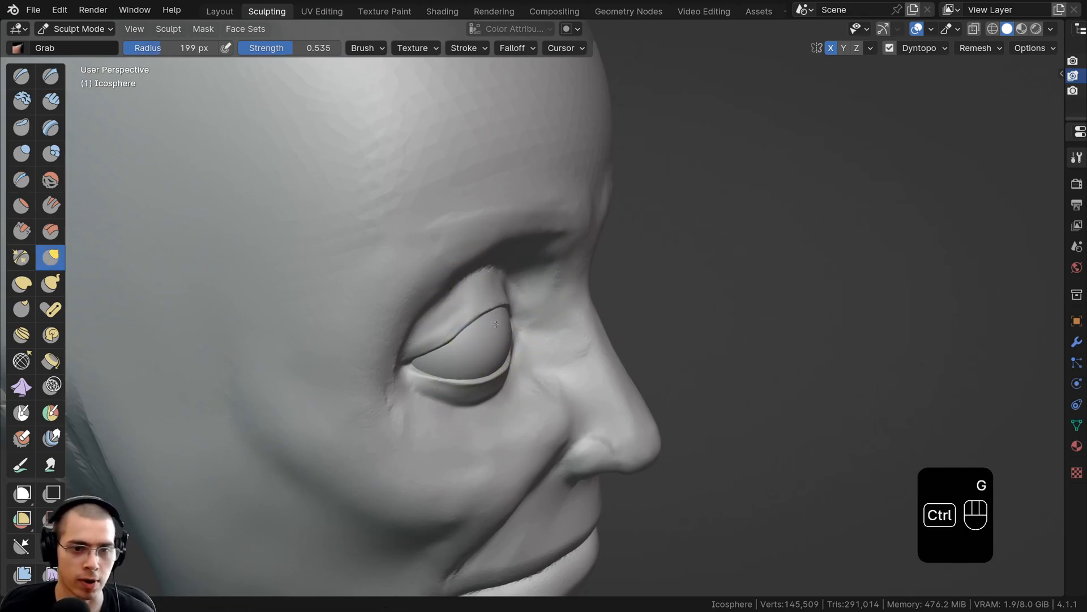
{"action": "mouse_move", "coordinate": [481, 344]}
{"action": "middle_mouse_down", "text": "ctrl"}
{"action": "mouse_move", "coordinate": [560, 371]}
{"action": "mouse_move", "coordinate": [538, 348]}
{"action": "middle_mouse_up", "text": "ctrl"}
{"action": "left_click_drag", "start_coordinate": [502, 317], "coordinate": [509, 318]}
{"action": "middle_click_drag", "start_coordinate": [514, 315], "coordinate": [502, 317]}
{"action": "left_click_drag", "start_coordinate": [498, 323], "coordinate": [515, 325]}
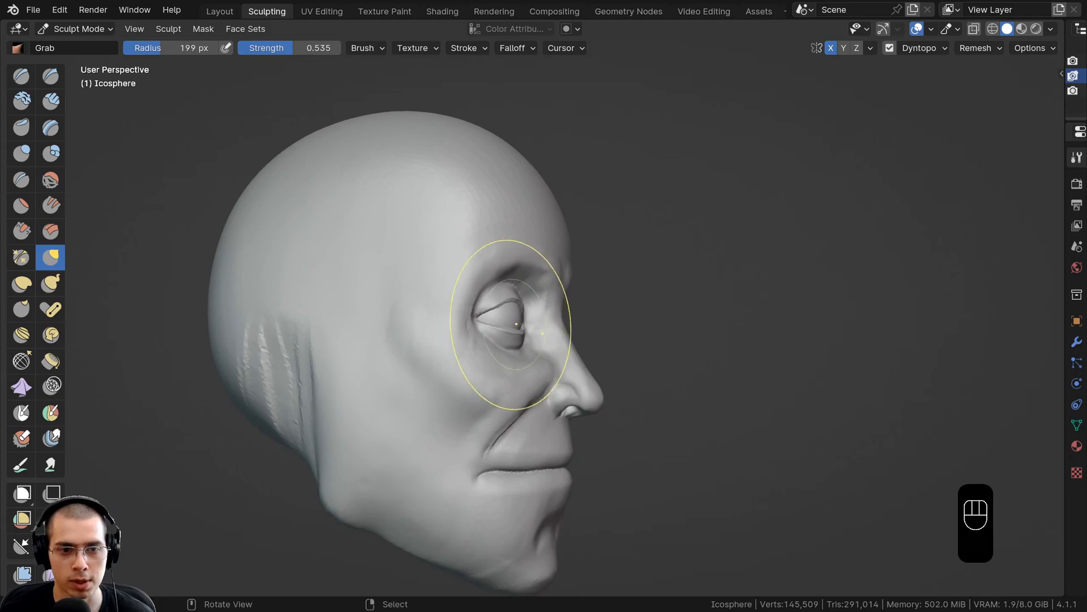
Step: Bulge the middle of the upper eyelid farther forward with Grab strokes so its rim overhangs the eyeball
{"action": "mouse_move", "coordinate": [515, 325]}
{"action": "middle_mouse_down"}
{"action": "mouse_move", "coordinate": [431, 324]}
{"action": "mouse_move", "coordinate": [506, 318]}
{"action": "mouse_move", "coordinate": [459, 334]}
{"action": "mouse_move", "coordinate": [450, 325]}
{"action": "mouse_move", "coordinate": [560, 407]}
{"action": "mouse_move", "coordinate": [553, 425]}
{"action": "middle_mouse_up"}
{"action": "middle_click_drag", "start_coordinate": [552, 425], "coordinate": [563, 345], "text": "ctrl"}
{"action": "left_click_drag", "start_coordinate": [509, 319], "coordinate": [519, 317]}
{"action": "left_click_drag", "start_coordinate": [513, 319], "coordinate": [521, 317]}
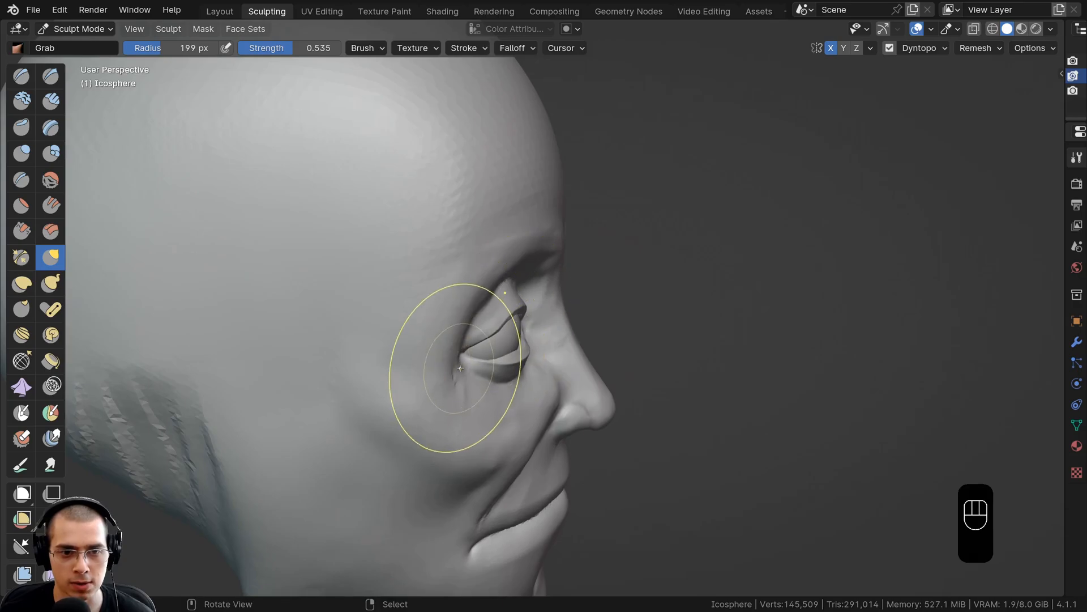
{"action": "middle_click_drag", "start_coordinate": [449, 389], "coordinate": [310, 207]}
{"action": "scroll", "coordinate": [310, 207], "scroll_direction": "up", "scroll_amount": 5}
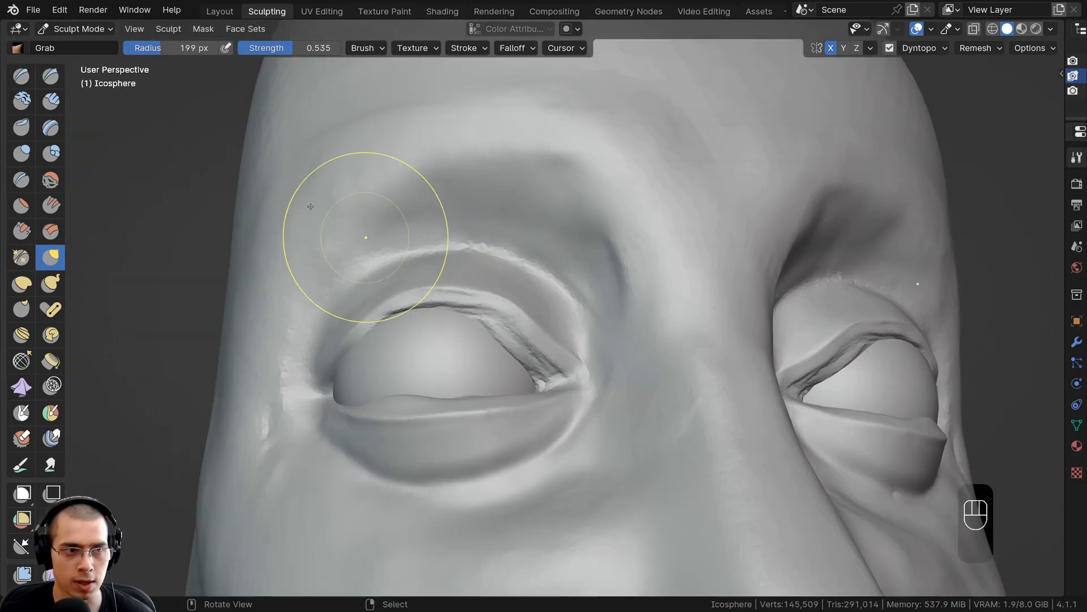
Step: Leave sculpting, select the eyeball sphere and move its mesh in Edit Mode toward the reshaped eyelids
{"action": "left_click", "coordinate": [79, 29]}
{"action": "left_click", "coordinate": [85, 46]}
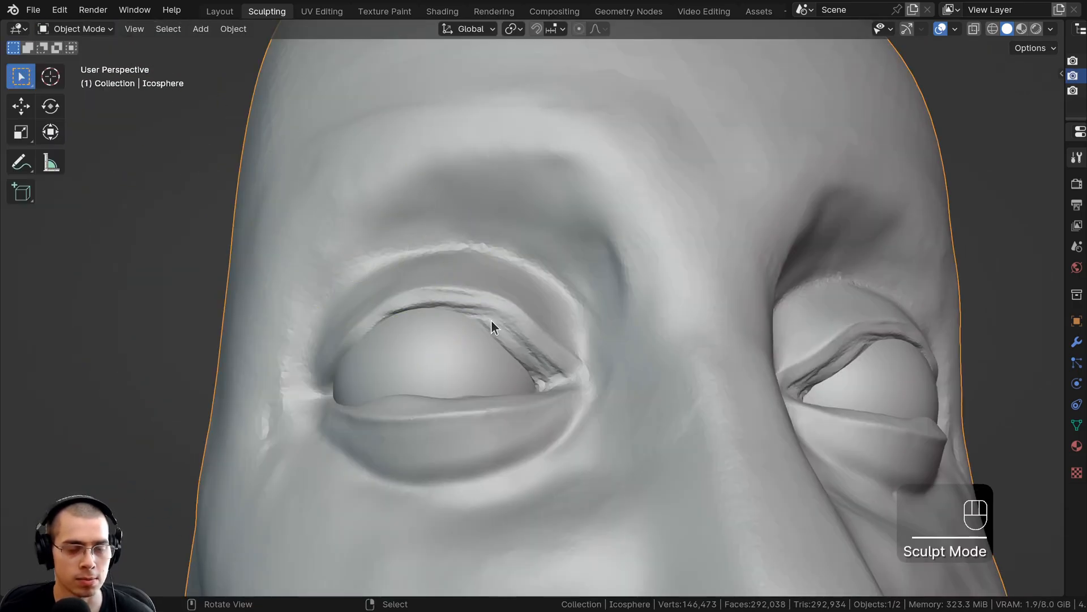
{"action": "left_click", "coordinate": [491, 355]}
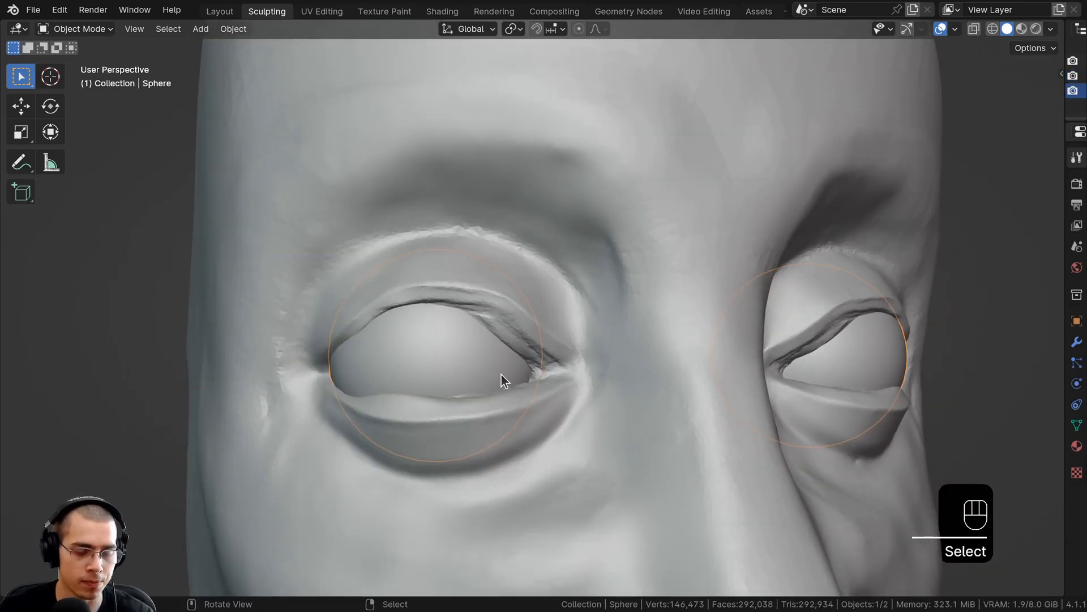
{"action": "key", "text": "Tab"}
{"action": "middle_click_drag", "start_coordinate": [501, 369], "coordinate": [651, 340]}
{"action": "scroll", "coordinate": [724, 308], "scroll_direction": "up", "scroll_amount": 2}
{"action": "key", "text": "g"}
{"action": "left_click", "coordinate": [709, 308]}
{"action": "key", "text": "g"}
{"action": "key", "text": "g"}
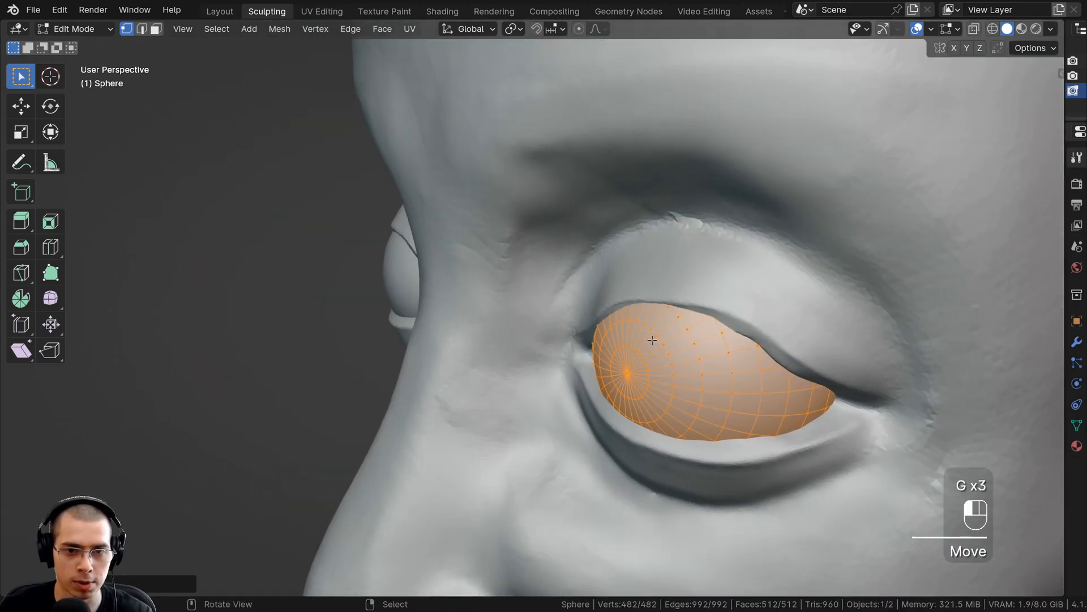
Step: Fine-tune the eyeball mesh's position and scale it so it sits snugly beneath both eyelid rims
{"action": "key", "text": "g"}
{"action": "scroll", "coordinate": [720, 322], "scroll_direction": "up", "scroll_amount": 2}
{"action": "key", "text": "g"}
{"action": "middle_click_drag", "start_coordinate": [723, 325], "coordinate": [775, 346]}
{"action": "key", "text": "g"}
{"action": "key", "text": "s"}
{"action": "left_click", "coordinate": [798, 360]}
{"action": "scroll", "coordinate": [793, 357], "scroll_direction": "down", "scroll_amount": 3}
Step: Select the whole eyeball mesh again, adjust its scale to fill the eyelid opening and return to Object Mode
{"action": "key", "text": "Tab"}
{"action": "key", "text": "Tab"}
{"action": "key", "text": "a"}
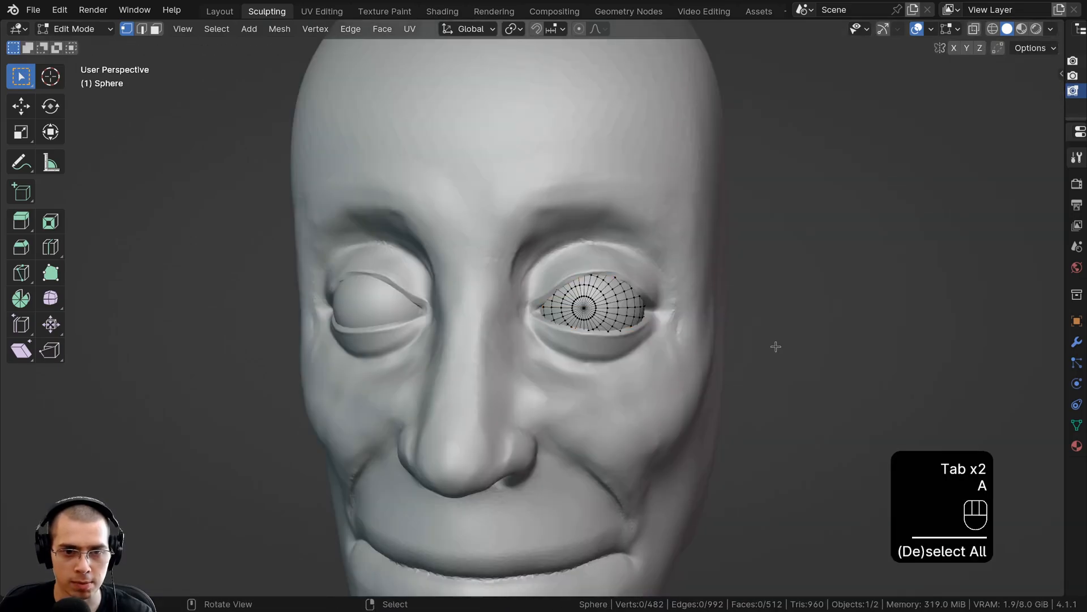
{"action": "key", "text": "a"}
{"action": "key", "text": "s"}
{"action": "key", "text": "Tab"}
Step: Select the head, return it to Sculpt Mode and re-enable Dyntopo, accepting the attribute data warning
{"action": "scroll", "coordinate": [578, 232], "scroll_direction": "down", "scroll_amount": 5}
{"action": "left_click", "coordinate": [577, 233]}
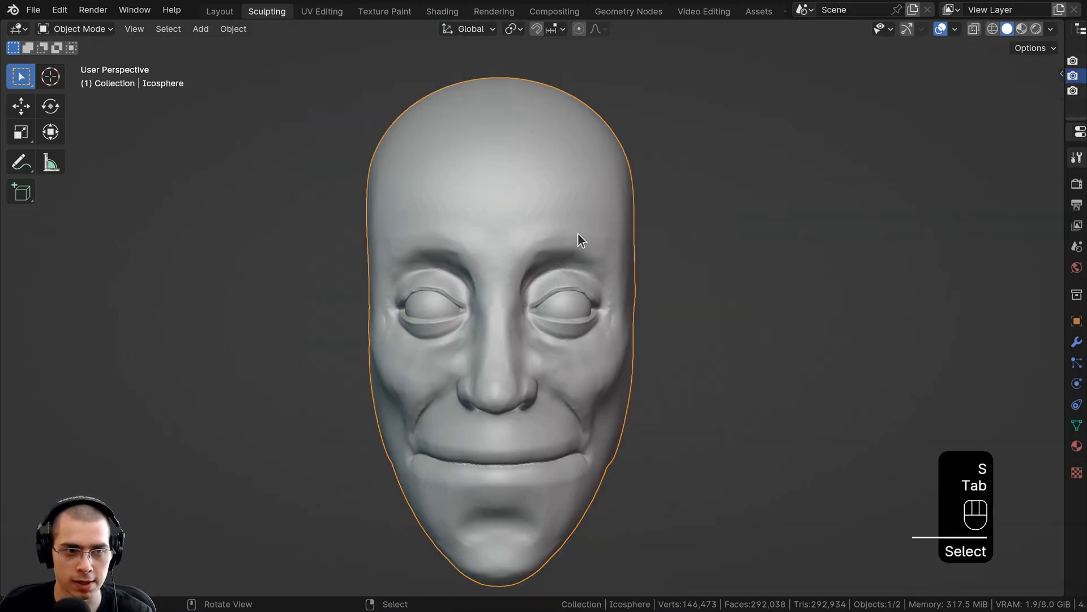
{"action": "left_click", "coordinate": [78, 29]}
{"action": "left_click", "coordinate": [85, 78]}
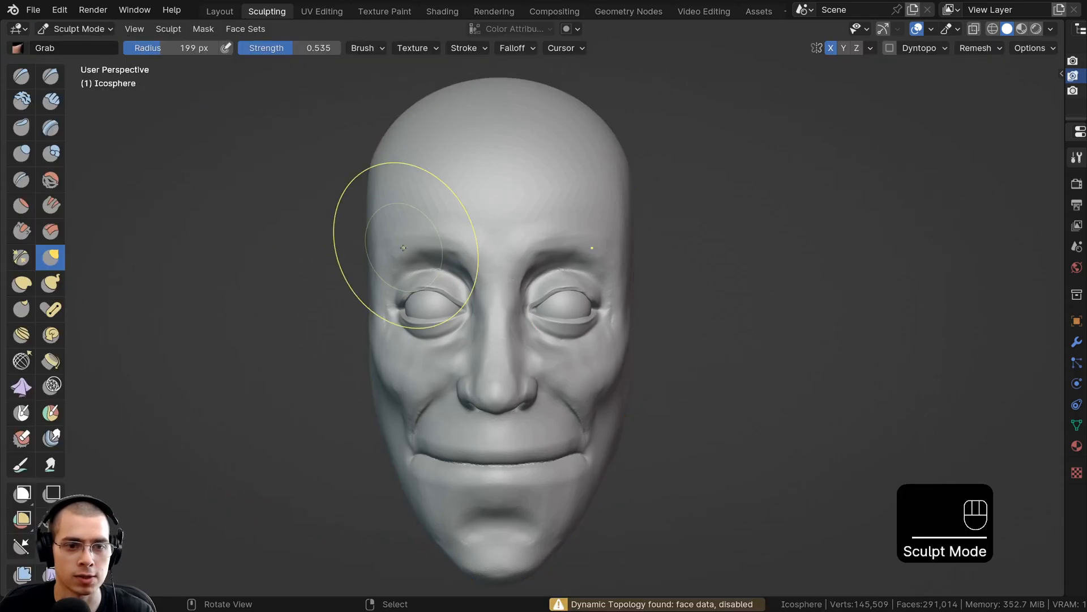
{"action": "left_click", "coordinate": [890, 49]}
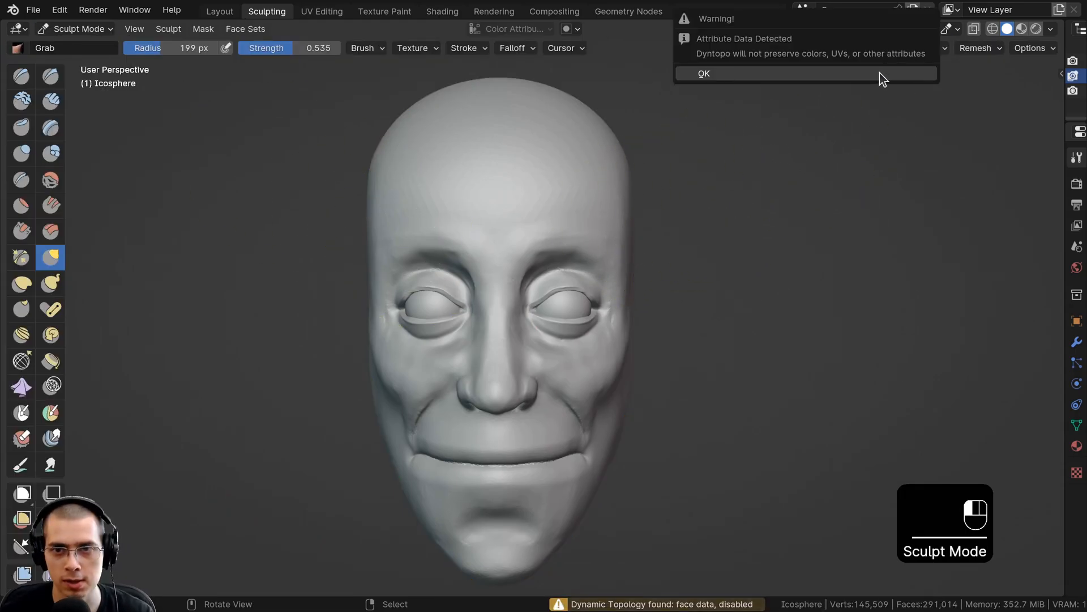
{"action": "left_click", "coordinate": [879, 72]}
Step: Reshape the lower eyelid with the Grab brush from the inner to the outer corner so its rim hugs the eyeball
{"action": "middle_click_drag", "start_coordinate": [707, 248], "coordinate": [554, 183], "text": "ctrl"}
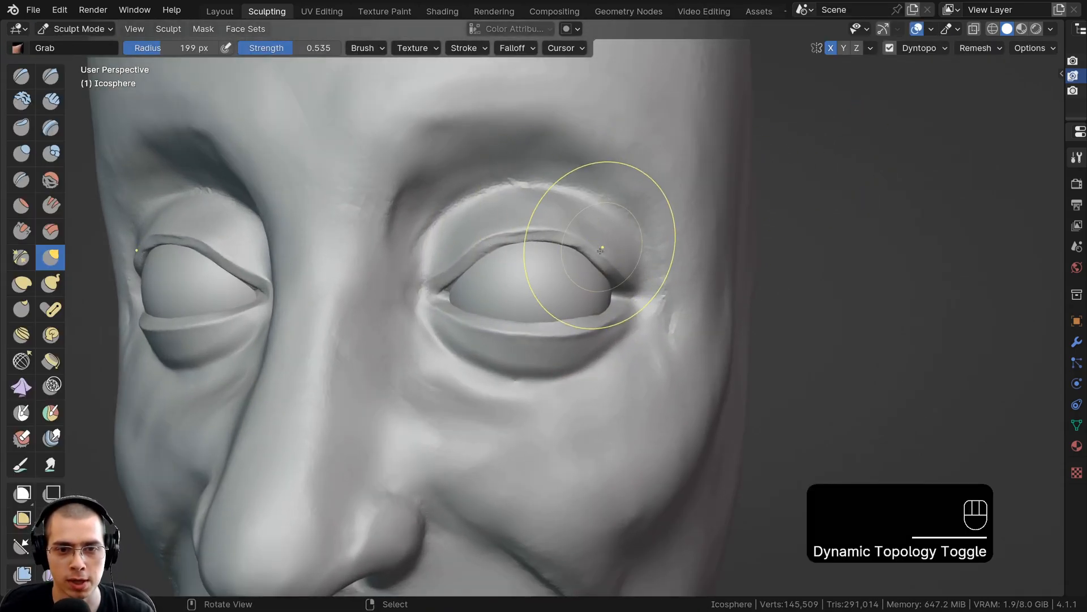
{"action": "mouse_move", "coordinate": [602, 249]}
{"action": "middle_mouse_down"}
{"action": "mouse_move", "coordinate": [480, 237]}
{"action": "mouse_move", "coordinate": [376, 243]}
{"action": "mouse_move", "coordinate": [449, 315]}
{"action": "middle_mouse_up"}
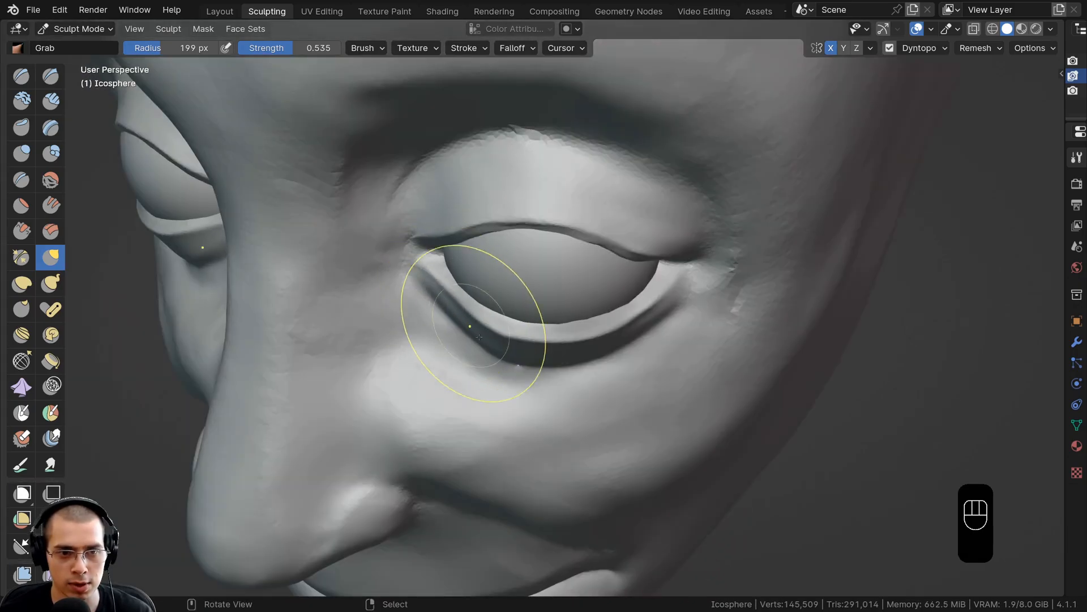
{"action": "mouse_move", "coordinate": [479, 337]}
{"action": "left_mouse_down"}
{"action": "mouse_move", "coordinate": [582, 339]}
{"action": "mouse_move", "coordinate": [631, 306]}
{"action": "mouse_move", "coordinate": [651, 311]}
{"action": "left_mouse_up"}
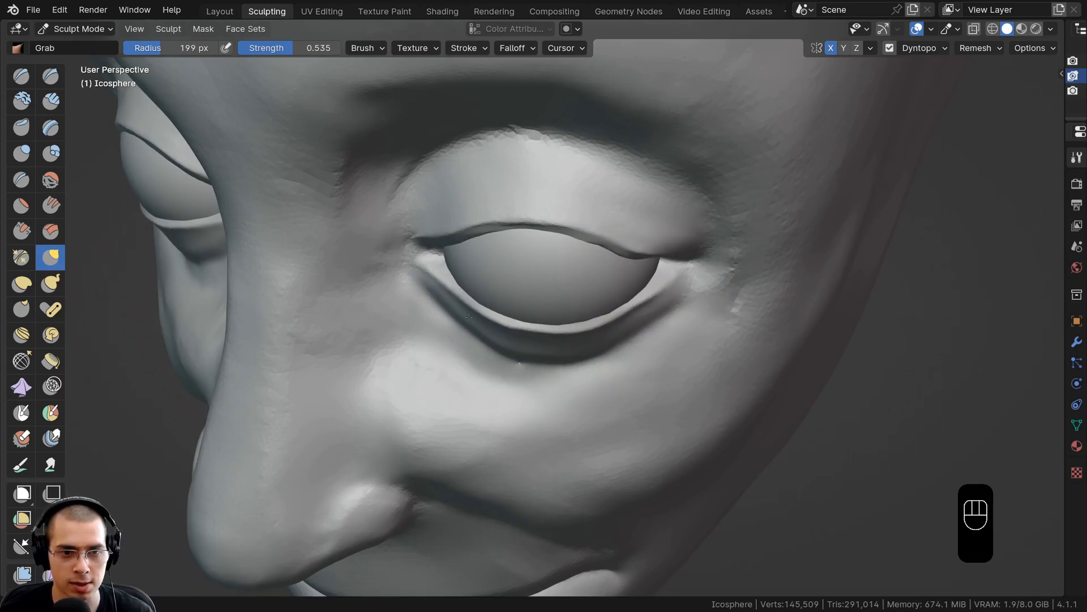
Step: Carve a new fold across the upper eyelid from its middle toward the inner eye corner with the Crease brush
{"action": "mouse_move", "coordinate": [432, 250]}
{"action": "middle_mouse_down"}
{"action": "mouse_move", "coordinate": [510, 219]}
{"action": "mouse_move", "coordinate": [638, 246]}
{"action": "middle_mouse_up"}
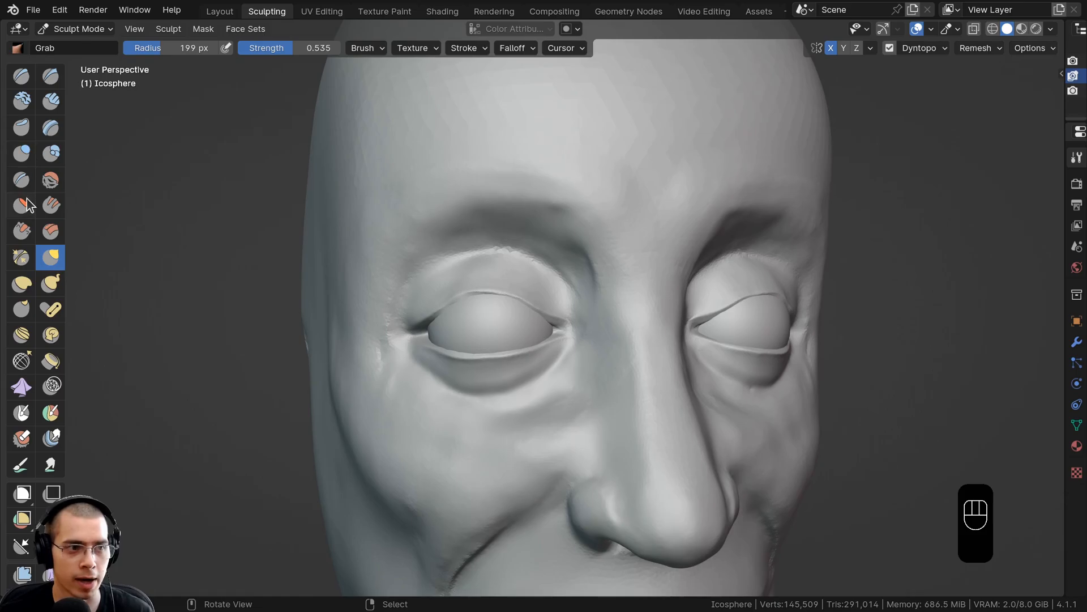
{"action": "left_click", "coordinate": [21, 180]}
{"action": "middle_click_drag", "start_coordinate": [454, 243], "coordinate": [464, 289]}
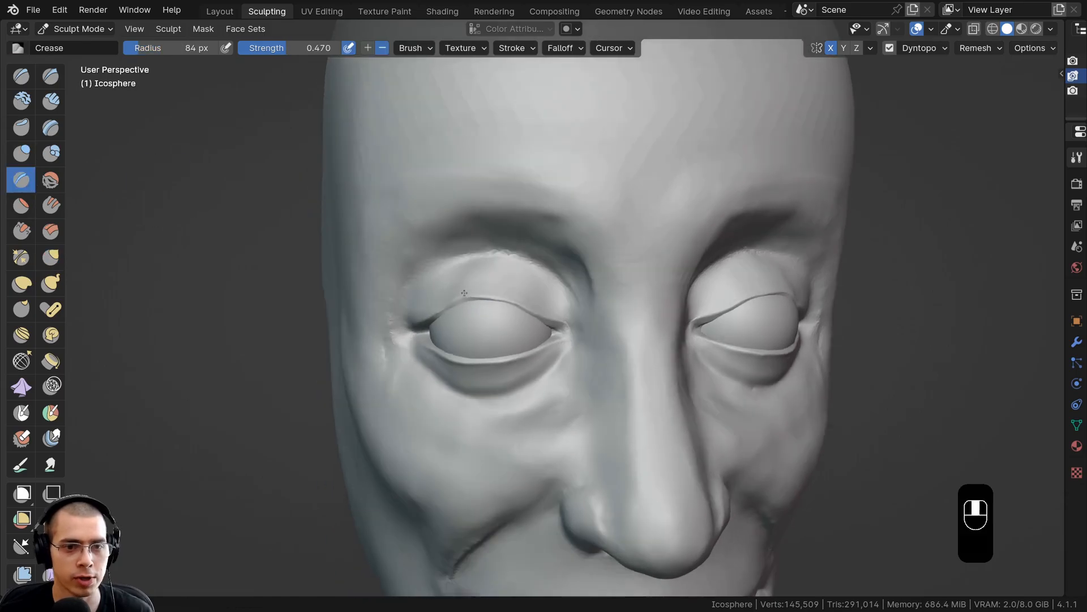
{"action": "scroll", "coordinate": [470, 249], "scroll_direction": "up", "scroll_amount": 3}
{"action": "middle_click_drag", "start_coordinate": [475, 210], "coordinate": [487, 252], "text": "shift"}
{"action": "scroll", "coordinate": [453, 249], "scroll_direction": "up", "scroll_amount": 2}
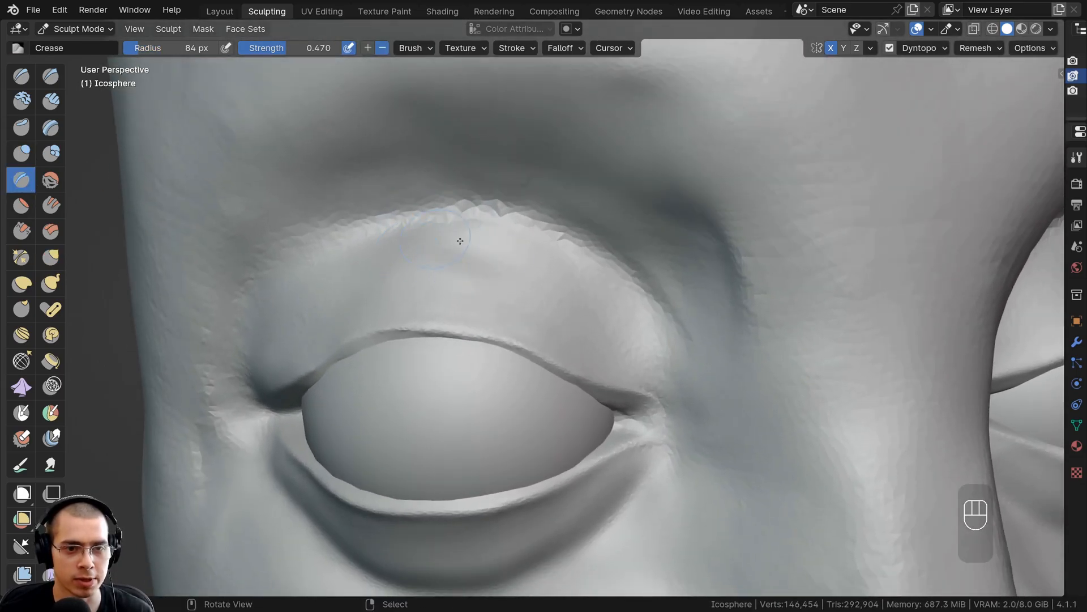
{"action": "left_click_drag", "start_coordinate": [470, 238], "coordinate": [618, 329]}
{"action": "middle_click_drag", "start_coordinate": [620, 339], "coordinate": [653, 361]}
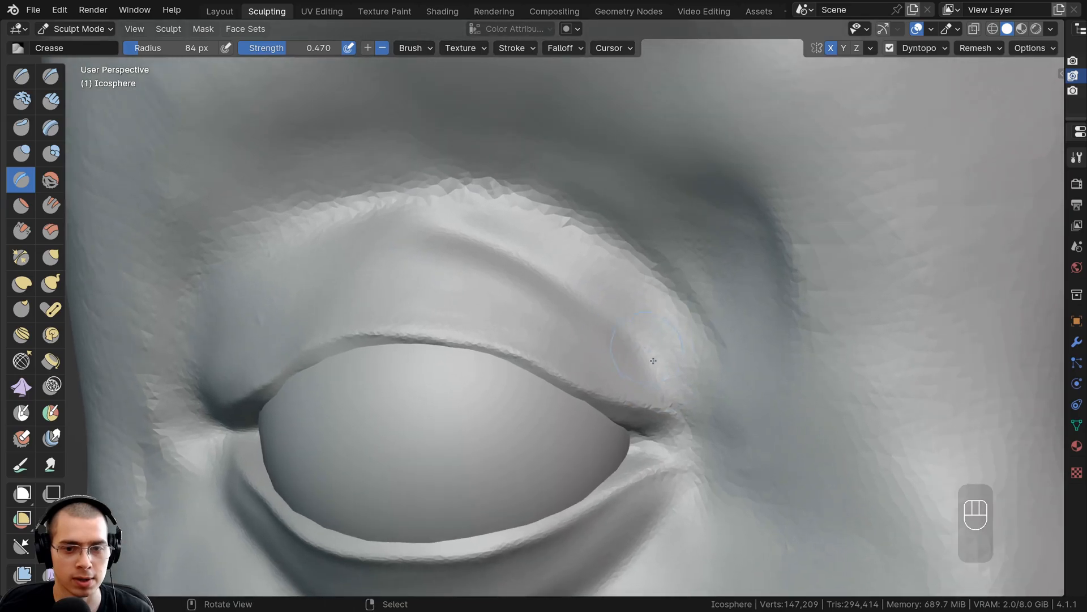
Step: Set the Crease brush radius to 62 px, carve the fold along the upper eyelid from corner to corner, and smooth above it
{"action": "key", "text": "f"}
{"action": "left_click", "coordinate": [664, 367]}
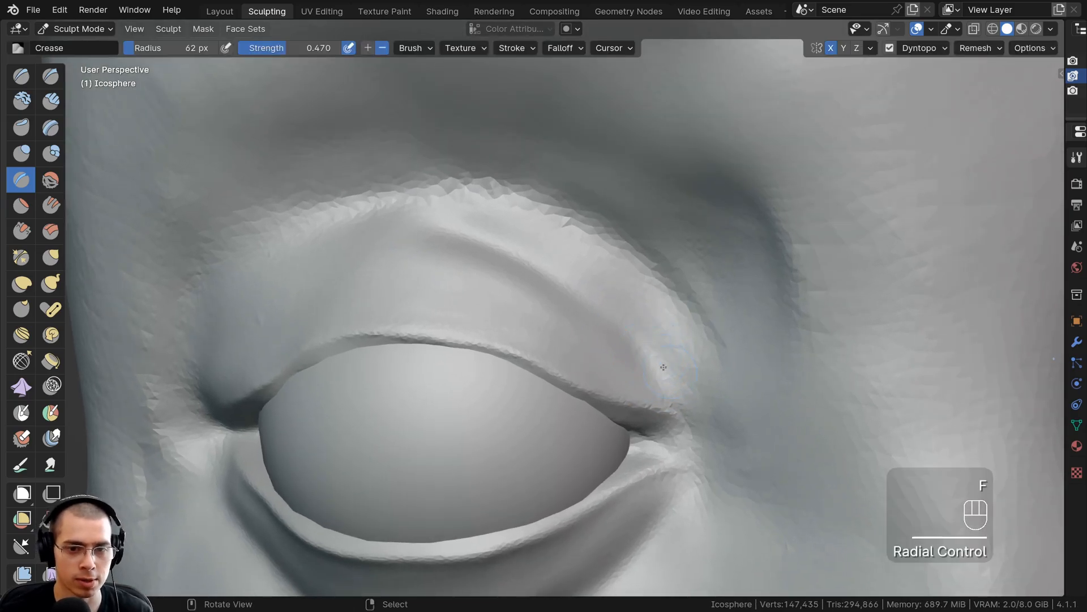
{"action": "left_click_drag", "start_coordinate": [560, 276], "coordinate": [444, 231]}
{"action": "middle_click_drag", "start_coordinate": [445, 231], "coordinate": [490, 283]}
{"action": "mouse_move", "coordinate": [453, 283]}
{"action": "left_mouse_down"}
{"action": "mouse_move", "coordinate": [399, 296]}
{"action": "mouse_move", "coordinate": [280, 370]}
{"action": "left_mouse_up"}
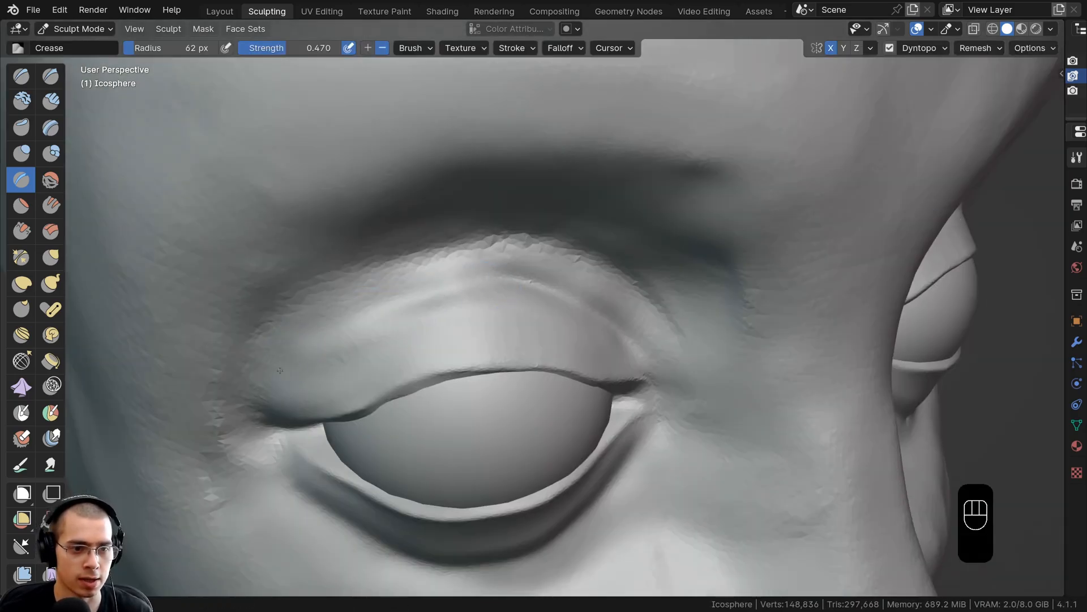
{"action": "mouse_move", "coordinate": [348, 321]}
{"action": "left_mouse_down"}
{"action": "mouse_move", "coordinate": [580, 291]}
{"action": "mouse_move", "coordinate": [472, 289]}
{"action": "left_mouse_up"}
{"action": "left_click_drag", "start_coordinate": [346, 327], "coordinate": [291, 365]}
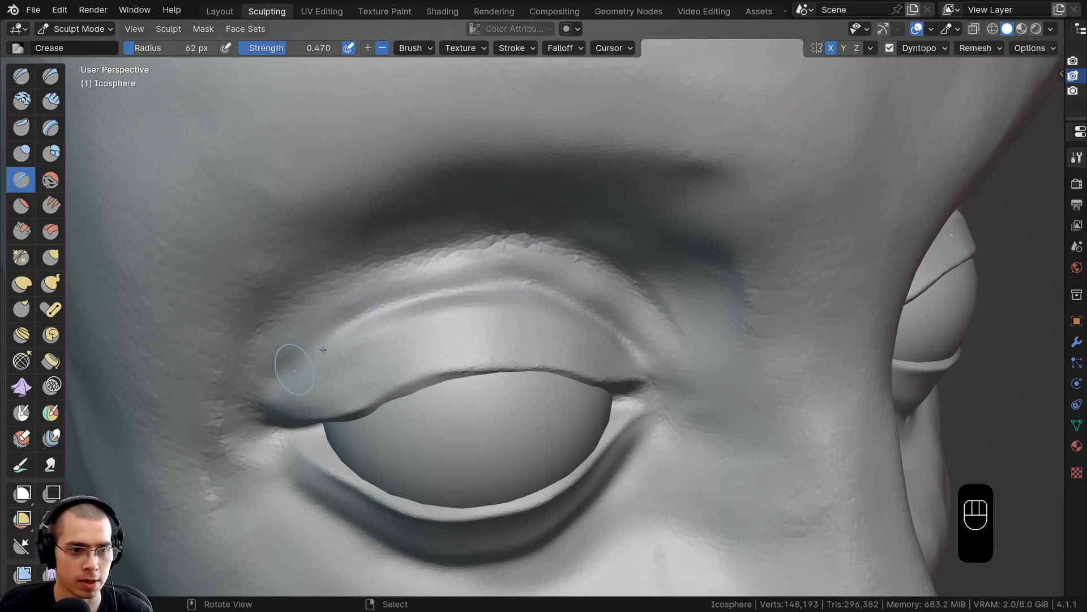
{"action": "middle_click_drag", "start_coordinate": [291, 364], "coordinate": [323, 300]}
{"action": "left_click_drag", "start_coordinate": [323, 301], "coordinate": [405, 227], "text": "shift"}
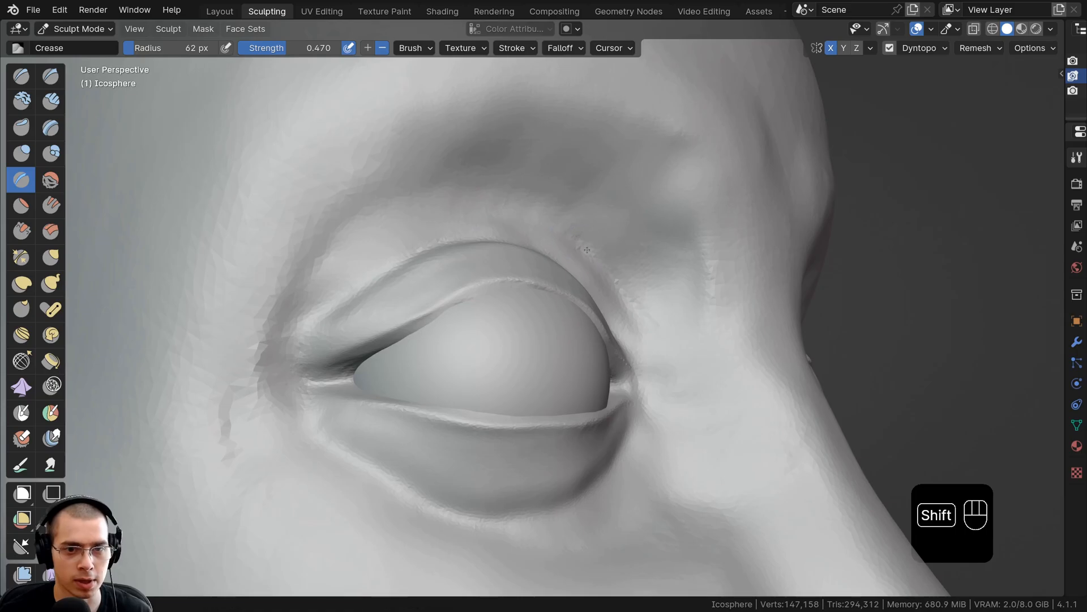
Step: Fill the hollow between the upper eyelid and the brow with overlapping Clay Strips strokes
{"action": "left_click", "coordinate": [50, 101]}
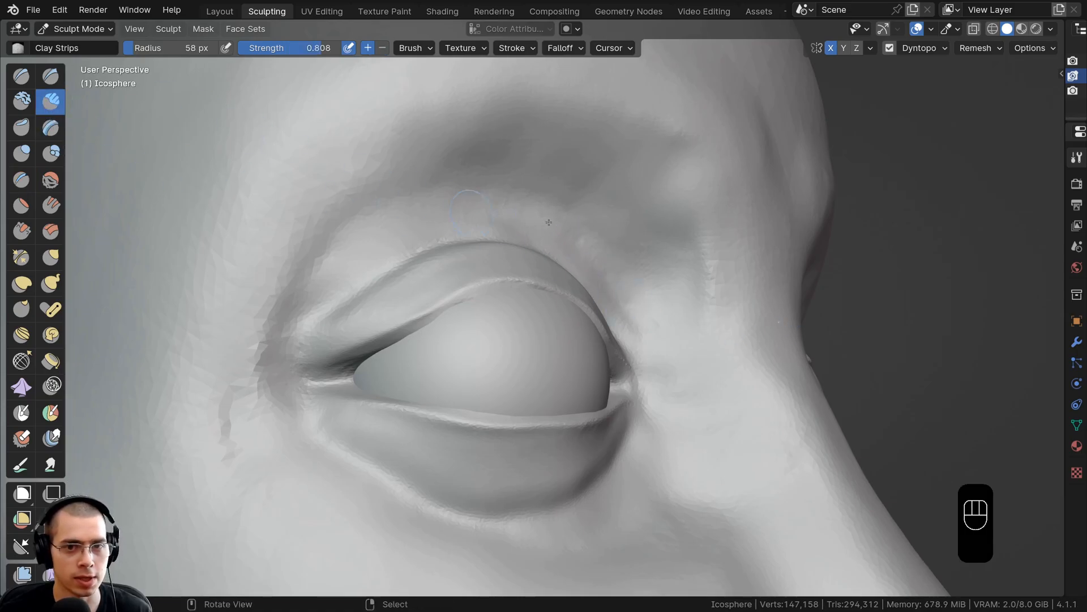
{"action": "middle_click_drag", "start_coordinate": [561, 244], "coordinate": [585, 231]}
{"action": "left_click_drag", "start_coordinate": [653, 272], "coordinate": [667, 218]}
{"action": "scroll", "coordinate": [641, 209], "scroll_direction": "down", "scroll_amount": 1}
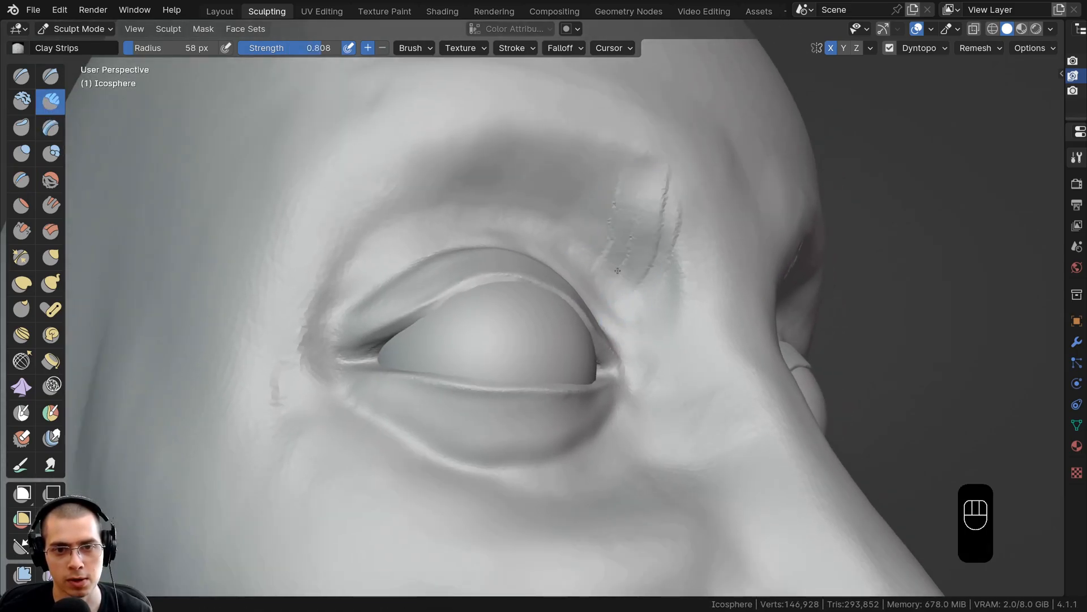
{"action": "mouse_move", "coordinate": [628, 161]}
{"action": "left_mouse_down"}
{"action": "mouse_move", "coordinate": [595, 258]}
{"action": "mouse_move", "coordinate": [580, 258]}
{"action": "left_mouse_up"}
{"action": "mouse_move", "coordinate": [581, 141]}
{"action": "left_mouse_down"}
{"action": "mouse_move", "coordinate": [553, 241]}
{"action": "mouse_move", "coordinate": [541, 238]}
{"action": "left_mouse_up"}
{"action": "left_click_drag", "start_coordinate": [524, 133], "coordinate": [499, 226]}
{"action": "left_click_drag", "start_coordinate": [490, 136], "coordinate": [462, 232]}
{"action": "mouse_move", "coordinate": [447, 147]}
{"action": "left_mouse_down"}
{"action": "mouse_move", "coordinate": [421, 230]}
{"action": "mouse_move", "coordinate": [442, 156]}
{"action": "left_mouse_up"}
{"action": "mouse_move", "coordinate": [391, 238]}
{"action": "left_mouse_down"}
{"action": "mouse_move", "coordinate": [416, 167]}
{"action": "mouse_move", "coordinate": [577, 226]}
{"action": "left_mouse_up"}
{"action": "left_click_drag", "start_coordinate": [654, 222], "coordinate": [574, 206]}
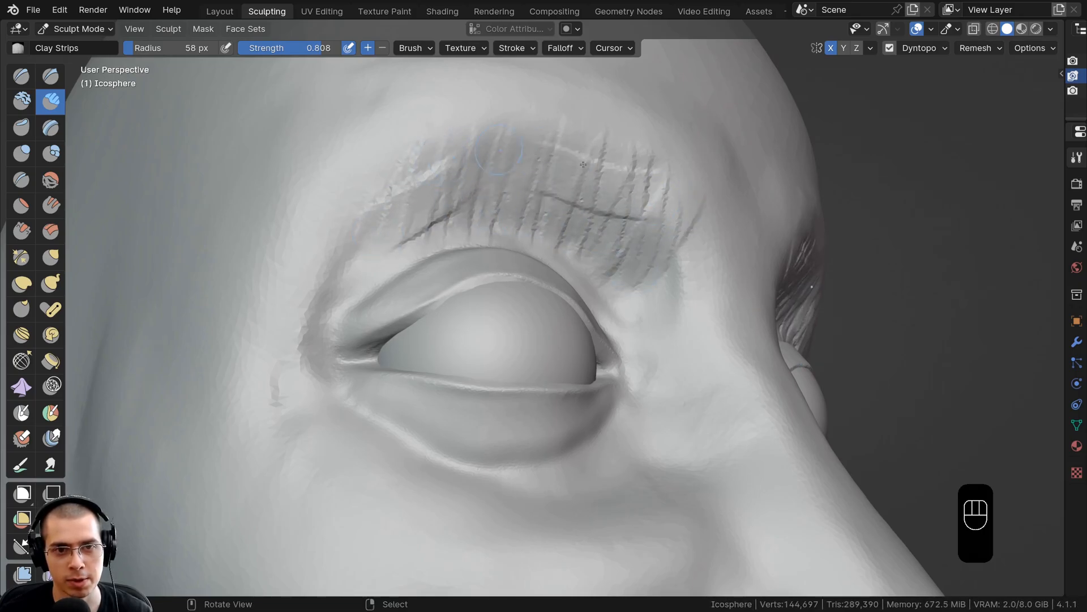
Step: Smooth the added clay between the upper eyelid and the brow into the surrounding surface
{"action": "middle_click_drag", "start_coordinate": [605, 187], "coordinate": [558, 254]}
{"action": "middle_click_drag", "start_coordinate": [558, 255], "coordinate": [589, 266]}
{"action": "middle_click_drag", "start_coordinate": [589, 266], "coordinate": [606, 248], "text": "ctrl"}
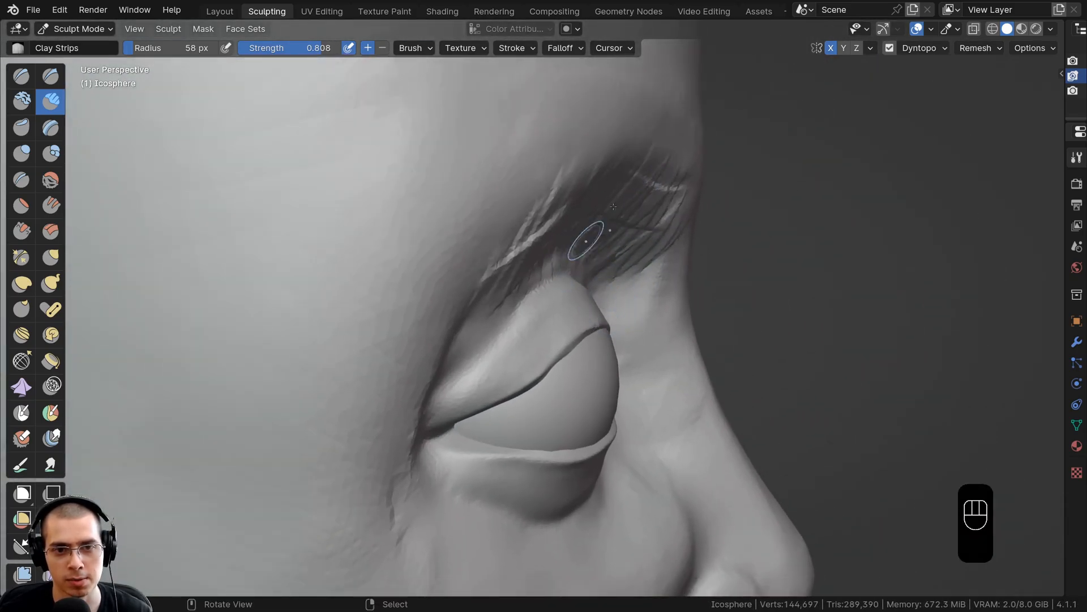
{"action": "middle_click_drag", "start_coordinate": [613, 207], "coordinate": [582, 217]}
{"action": "mouse_move", "coordinate": [546, 242]}
{"action": "left_mouse_down"}
{"action": "mouse_move", "coordinate": [427, 253]}
{"action": "mouse_move", "coordinate": [459, 254]}
{"action": "left_mouse_up"}
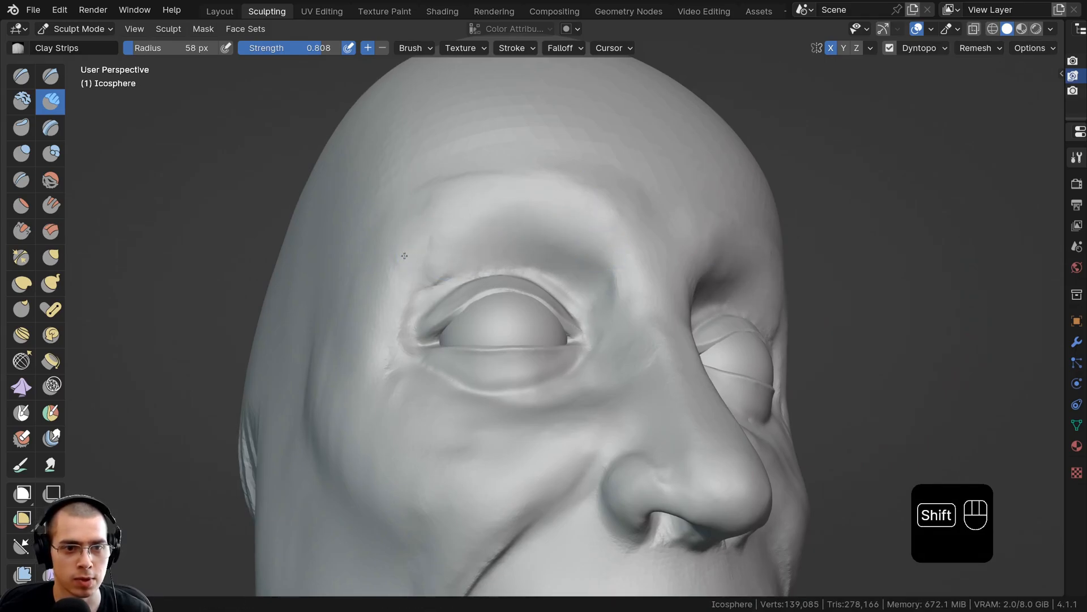
{"action": "mouse_move", "coordinate": [424, 280]}
{"action": "middle_mouse_down"}
{"action": "mouse_move", "coordinate": [469, 249]}
{"action": "mouse_move", "coordinate": [428, 241]}
{"action": "mouse_move", "coordinate": [422, 267]}
{"action": "middle_mouse_up"}
Step: Build up the brow ridge with Clay Strips, from a raised bulge at its inner end out to the temple
{"action": "left_click_drag", "start_coordinate": [578, 192], "coordinate": [570, 130]}
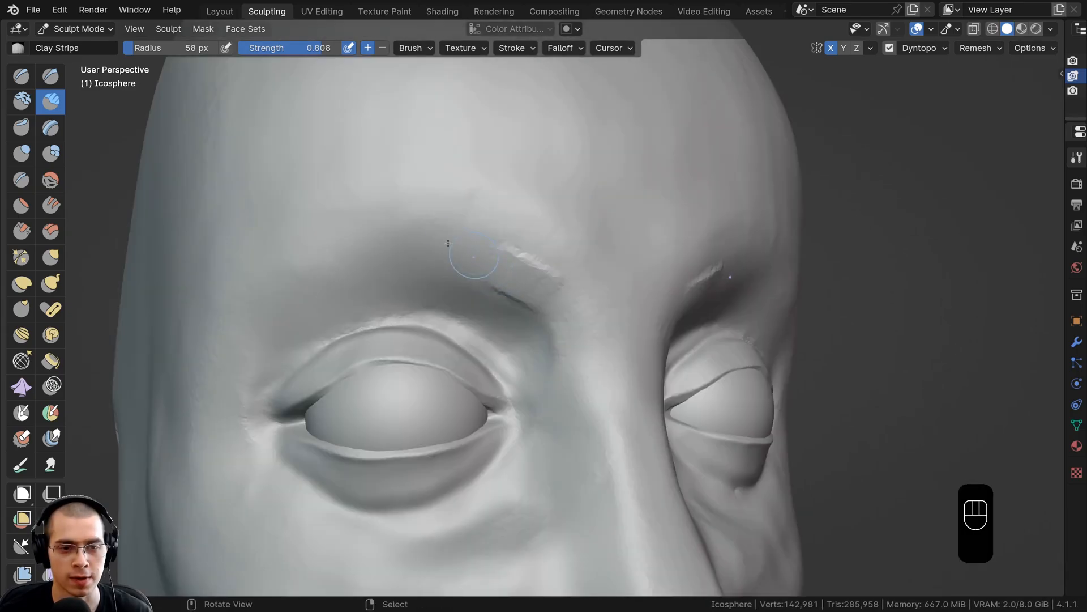
{"action": "left_click_drag", "start_coordinate": [473, 257], "coordinate": [555, 287]}
{"action": "mouse_move", "coordinate": [556, 288]}
{"action": "middle_mouse_down"}
{"action": "mouse_move", "coordinate": [532, 286]}
{"action": "mouse_move", "coordinate": [547, 251]}
{"action": "middle_mouse_up"}
{"action": "mouse_move", "coordinate": [550, 204]}
{"action": "left_mouse_down"}
{"action": "mouse_move", "coordinate": [547, 271]}
{"action": "mouse_move", "coordinate": [482, 262]}
{"action": "left_mouse_up"}
{"action": "middle_click_drag", "start_coordinate": [504, 258], "coordinate": [565, 225]}
{"action": "middle_click_drag", "start_coordinate": [565, 225], "coordinate": [566, 234], "text": "ctrl"}
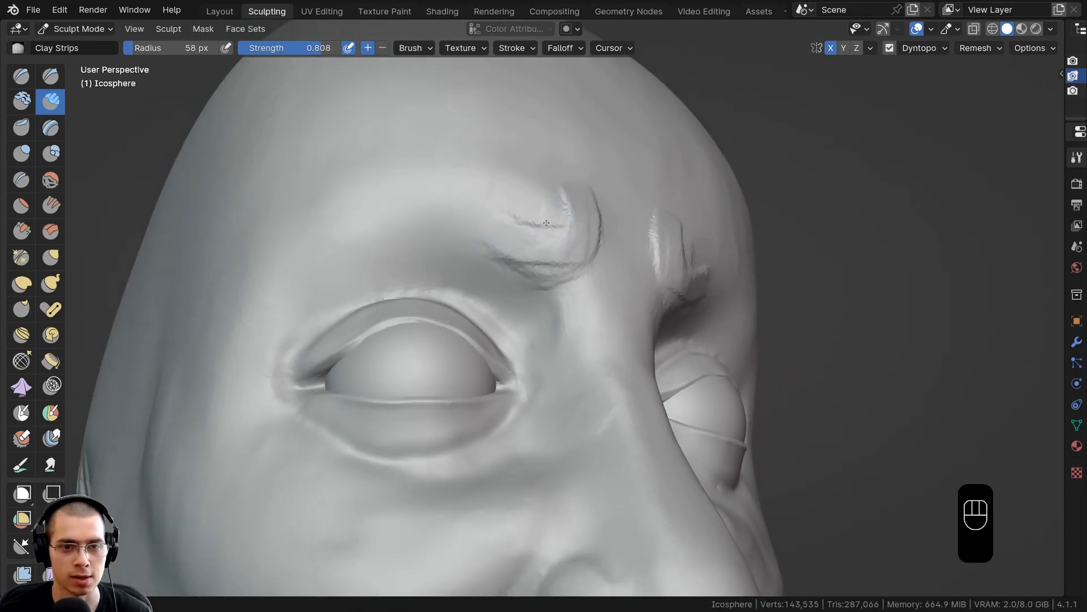
{"action": "mouse_move", "coordinate": [441, 204]}
{"action": "left_mouse_down"}
{"action": "mouse_move", "coordinate": [524, 206]}
{"action": "mouse_move", "coordinate": [333, 215]}
{"action": "left_mouse_up"}
{"action": "middle_click_drag", "start_coordinate": [408, 197], "coordinate": [537, 284]}
{"action": "mouse_move", "coordinate": [538, 284]}
{"action": "left_mouse_down"}
{"action": "mouse_move", "coordinate": [524, 339]}
{"action": "mouse_move", "coordinate": [510, 295]}
{"action": "left_mouse_up"}
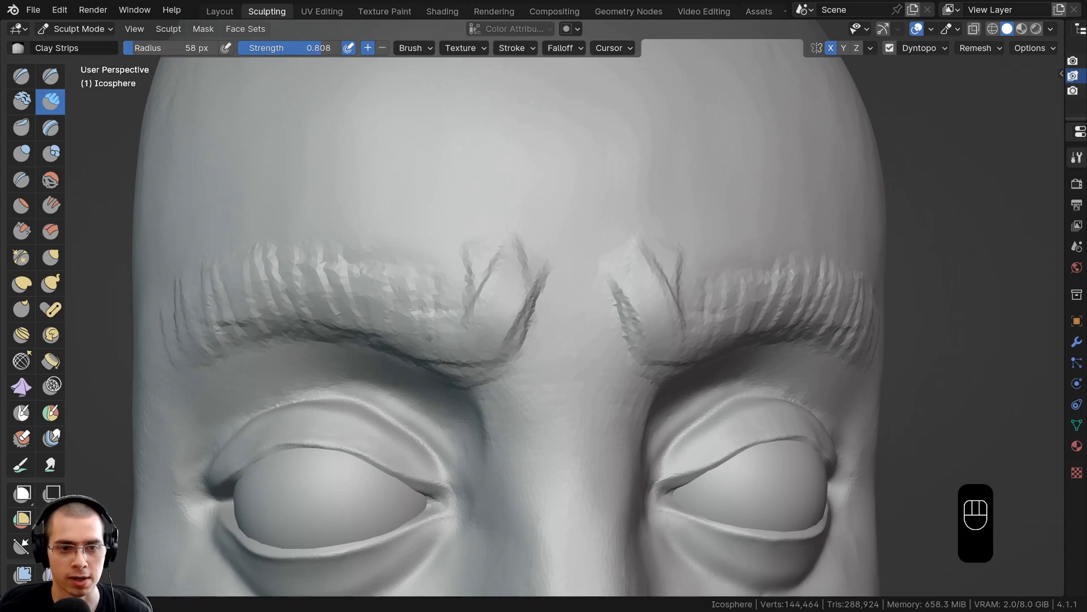
Step: Smooth the clay strokes along the brow ridge and its inner bulge
{"action": "middle_click_drag", "start_coordinate": [498, 218], "coordinate": [510, 299], "text": "shift"}
{"action": "scroll", "coordinate": [510, 299], "scroll_direction": "down", "scroll_amount": 4}
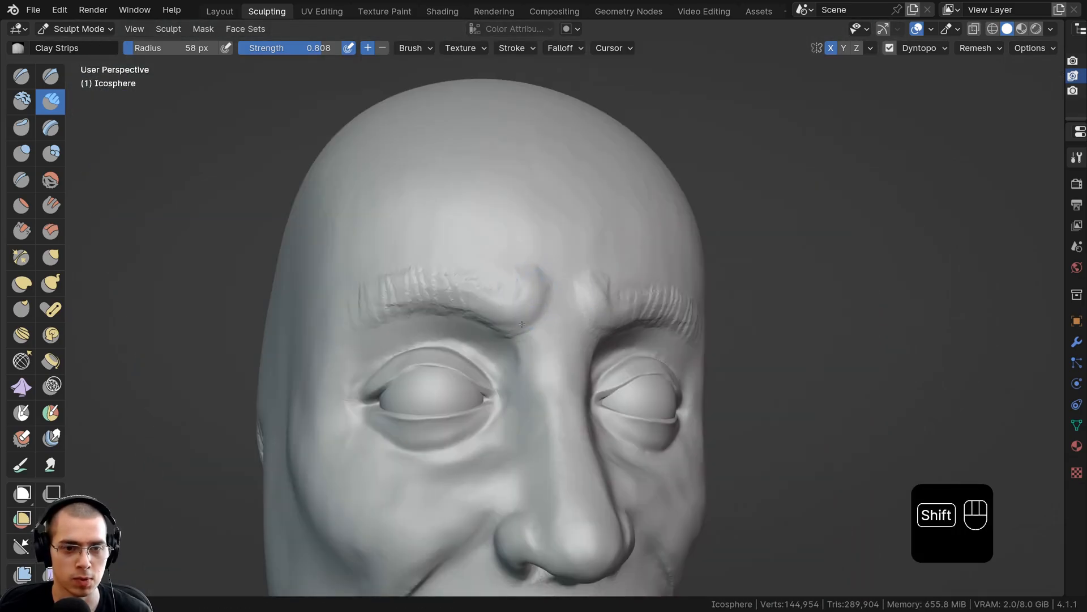
{"action": "middle_click_drag", "start_coordinate": [464, 272], "coordinate": [470, 229], "text": "shift"}
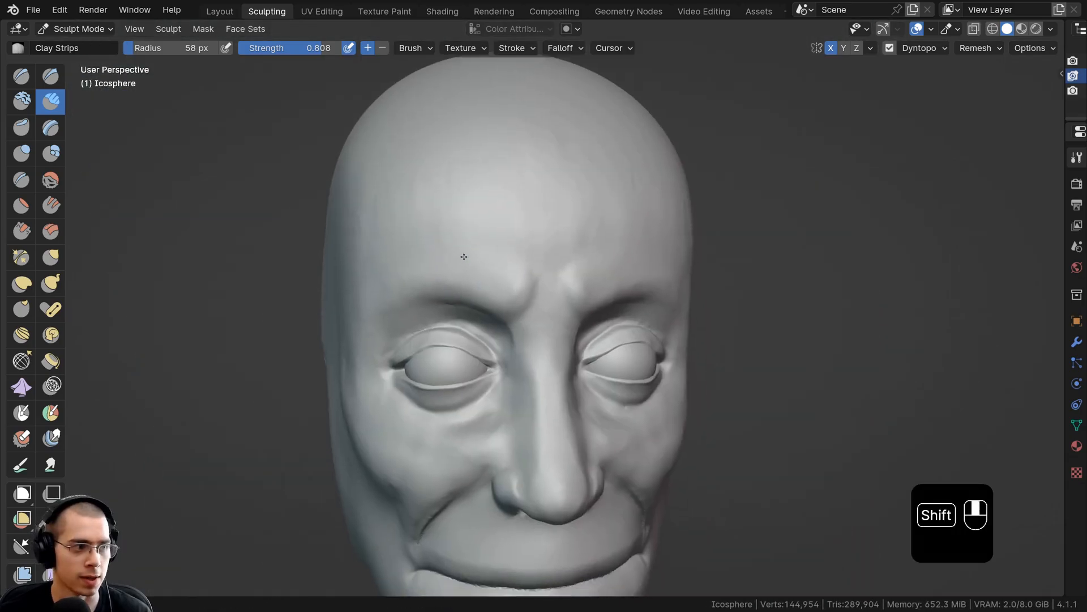
Step: Pull the inner part of the brow slightly upward and outward with the Grab brush
{"action": "mouse_move", "coordinate": [470, 249]}
{"action": "middle_mouse_down"}
{"action": "mouse_move", "coordinate": [497, 286]}
{"action": "mouse_move", "coordinate": [492, 266]}
{"action": "mouse_move", "coordinate": [488, 296]}
{"action": "middle_mouse_up"}
{"action": "key", "text": "g"}
{"action": "middle_click_drag", "start_coordinate": [489, 297], "coordinate": [495, 323], "text": "ctrl"}
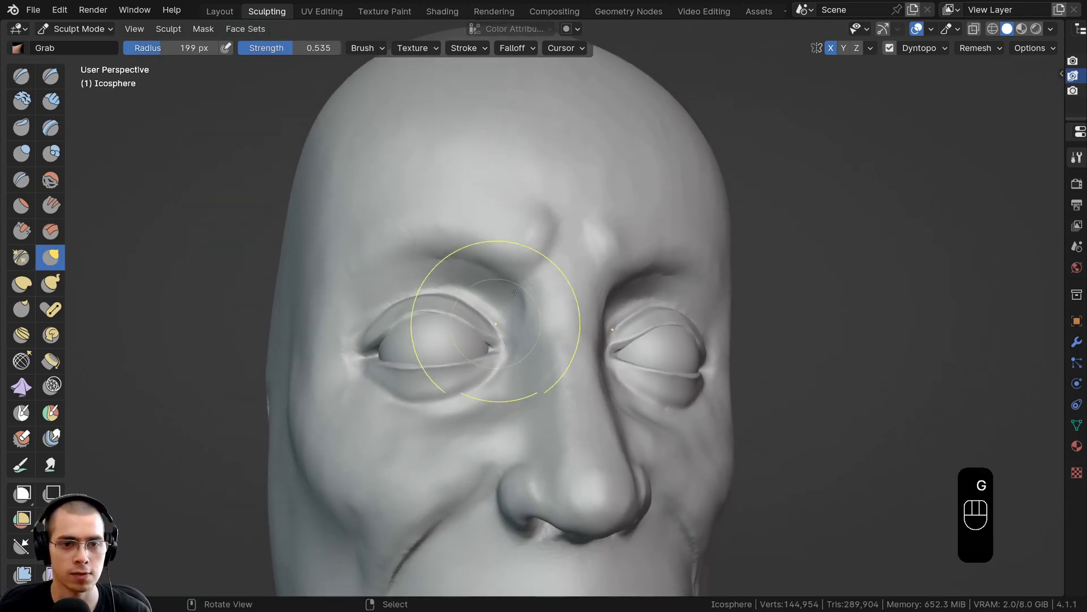
{"action": "left_click_drag", "start_coordinate": [534, 228], "coordinate": [525, 214]}
{"action": "left_click_drag", "start_coordinate": [510, 264], "coordinate": [502, 249]}
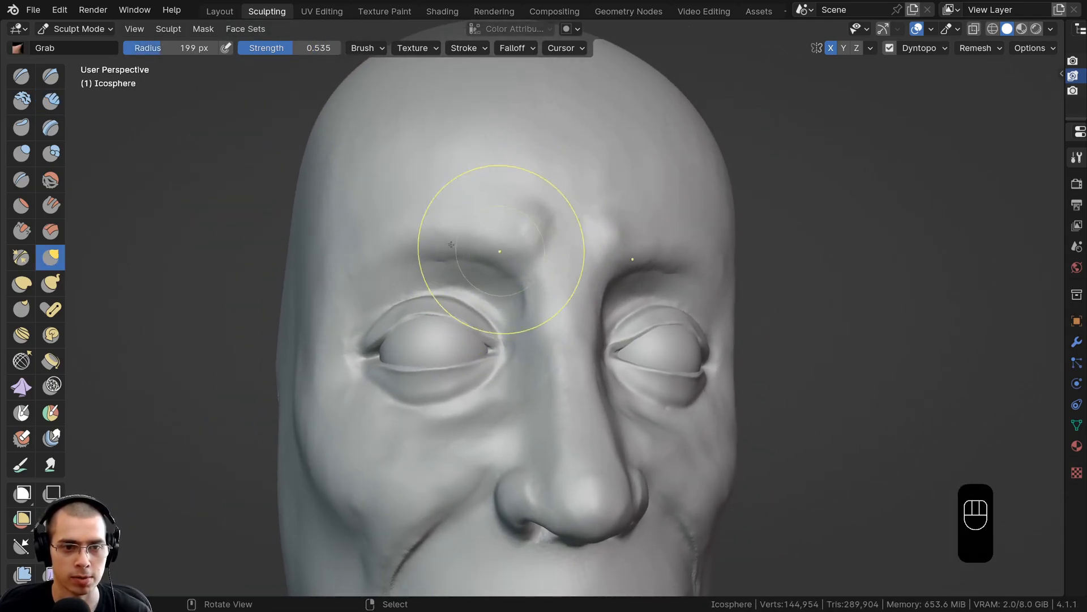
{"action": "mouse_move", "coordinate": [421, 244]}
{"action": "middle_mouse_down", "text": "ctrl"}
{"action": "mouse_move", "coordinate": [419, 286]}
{"action": "mouse_move", "coordinate": [415, 277]}
{"action": "mouse_move", "coordinate": [539, 274]}
{"action": "mouse_move", "coordinate": [512, 282]}
{"action": "middle_mouse_up", "text": "ctrl"}
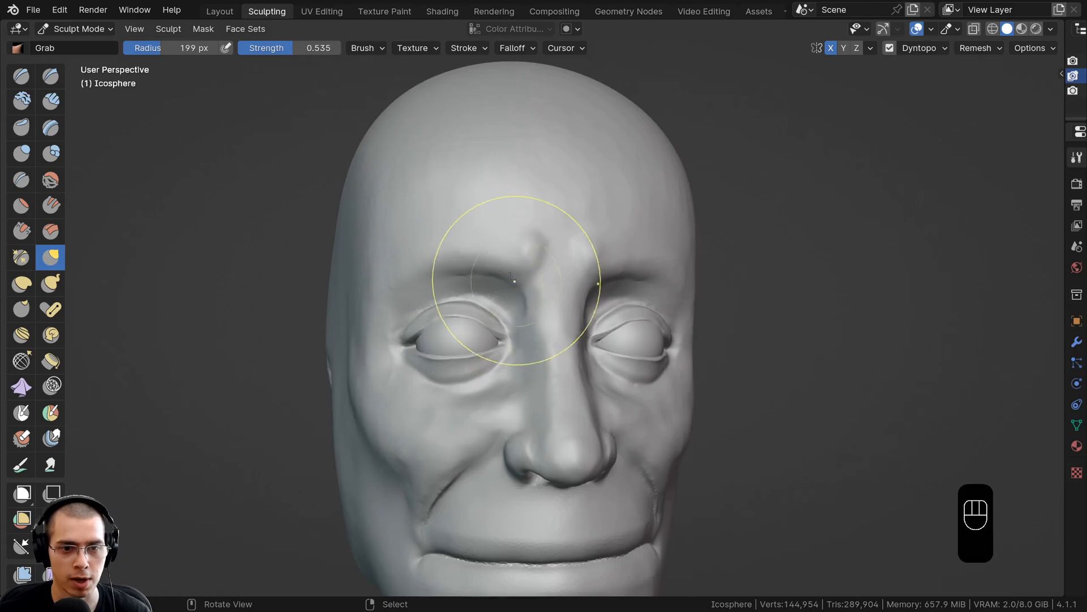
Step: Crease the inner brow edge beside the nose root and the brow's underside, and smooth the area above the upper eyelid
{"action": "scroll", "coordinate": [521, 235], "scroll_direction": "up", "scroll_amount": 3}
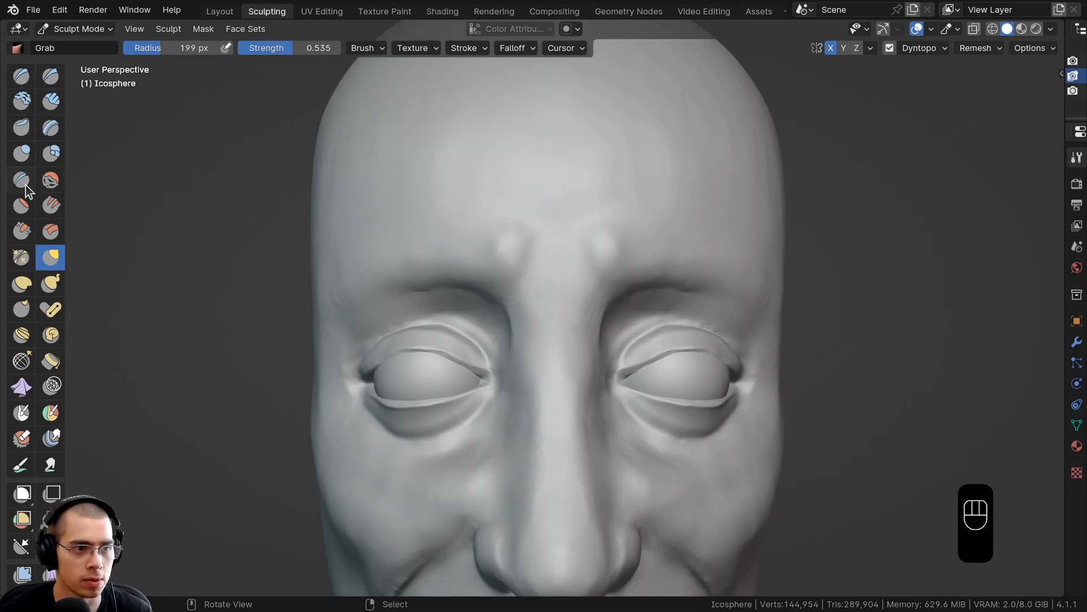
{"action": "left_click", "coordinate": [22, 182]}
{"action": "middle_click_drag", "start_coordinate": [492, 286], "coordinate": [551, 214], "text": "ctrl"}
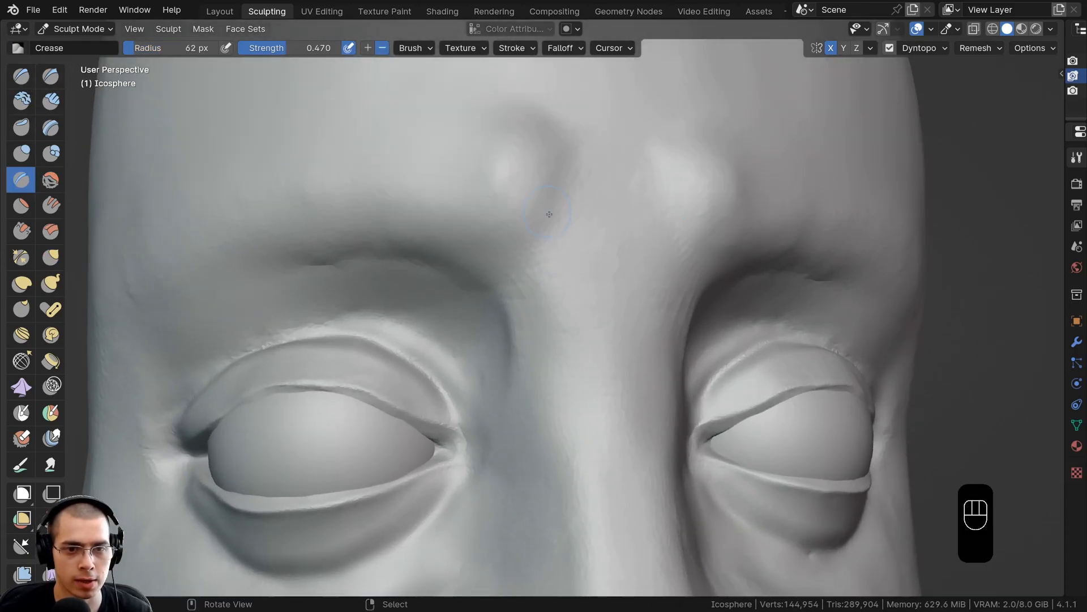
{"action": "middle_click_drag", "start_coordinate": [416, 257], "coordinate": [477, 270]}
{"action": "left_click_drag", "start_coordinate": [538, 242], "coordinate": [322, 238]}
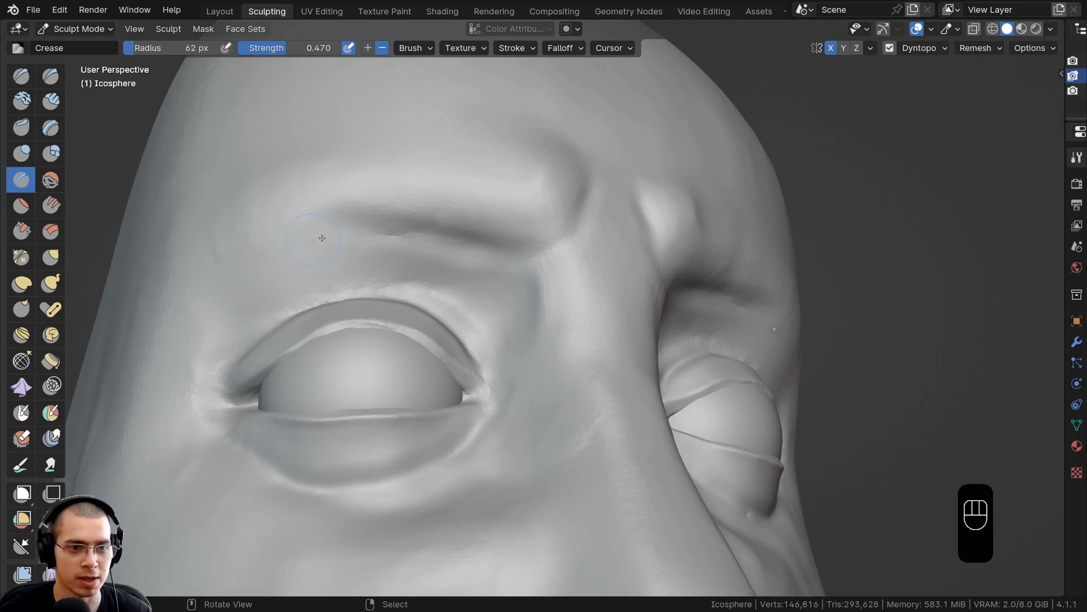
{"action": "middle_click_drag", "start_coordinate": [549, 262], "coordinate": [555, 202]}
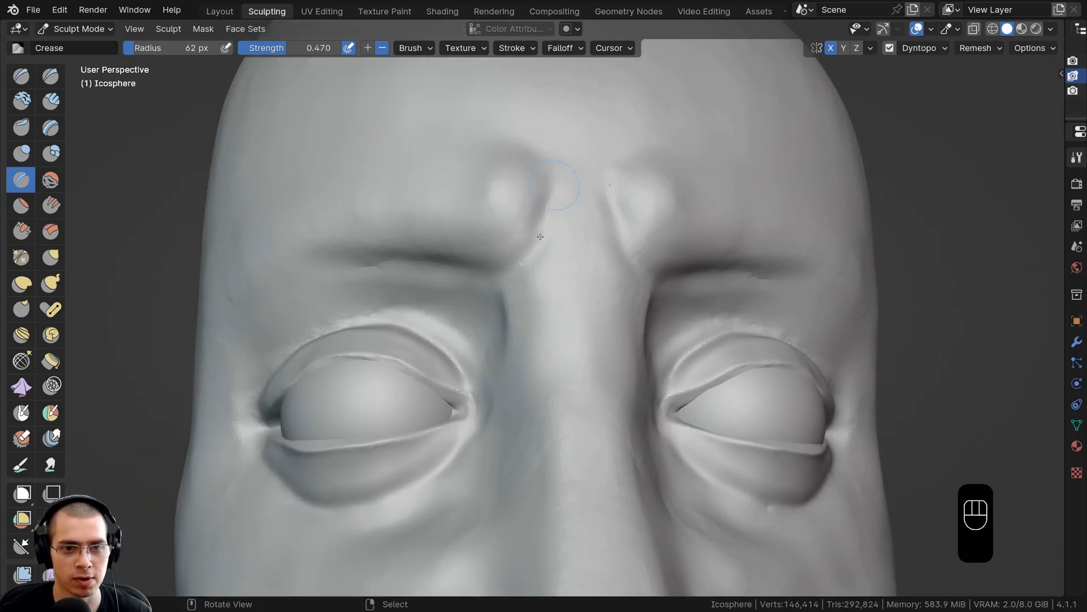
{"action": "key", "text": "shift"}
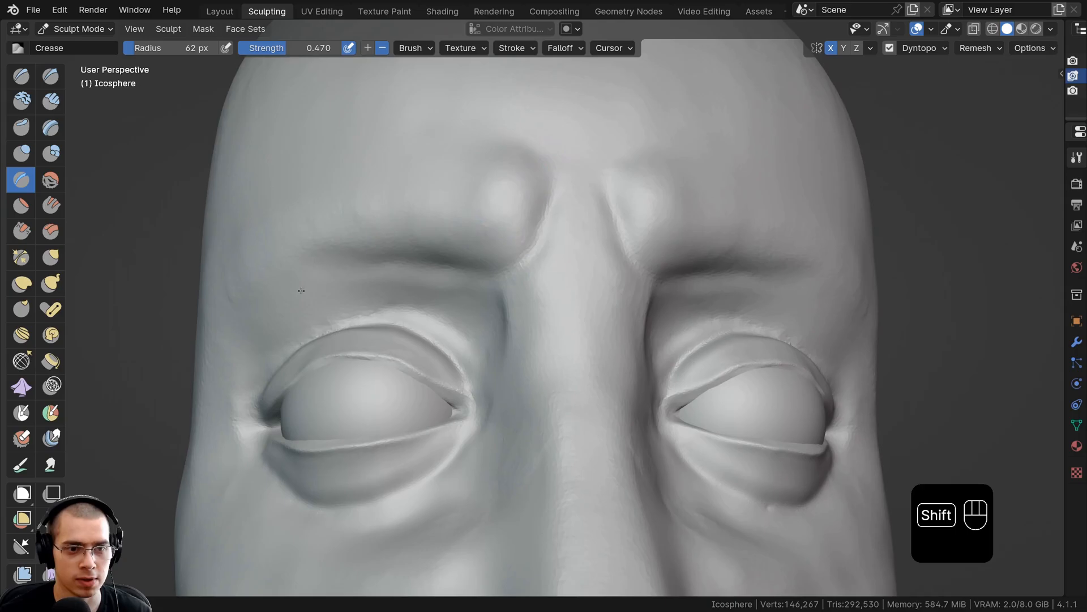
{"action": "mouse_move", "coordinate": [301, 290]}
{"action": "left_mouse_down", "text": "shift"}
{"action": "mouse_move", "coordinate": [430, 289]}
{"action": "mouse_move", "coordinate": [364, 295]}
{"action": "left_mouse_up", "text": "shift"}
Step: Push the nose root inward below the brow and reshape the bridge profile from the side with the Grab brush
{"action": "middle_click_drag", "start_coordinate": [331, 282], "coordinate": [542, 200]}
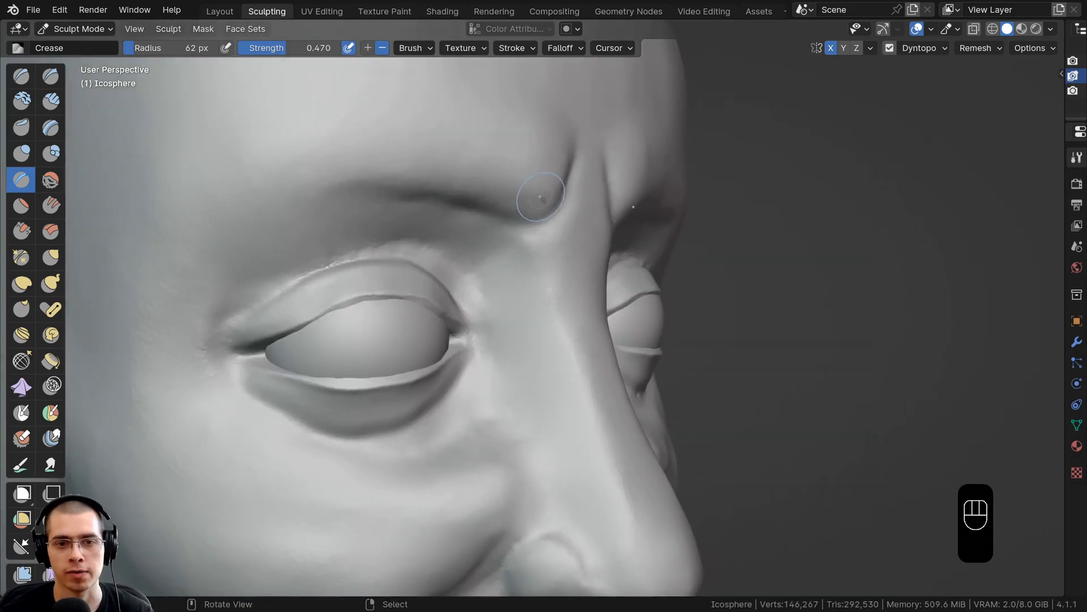
{"action": "middle_click_drag", "start_coordinate": [608, 296], "coordinate": [566, 141]}
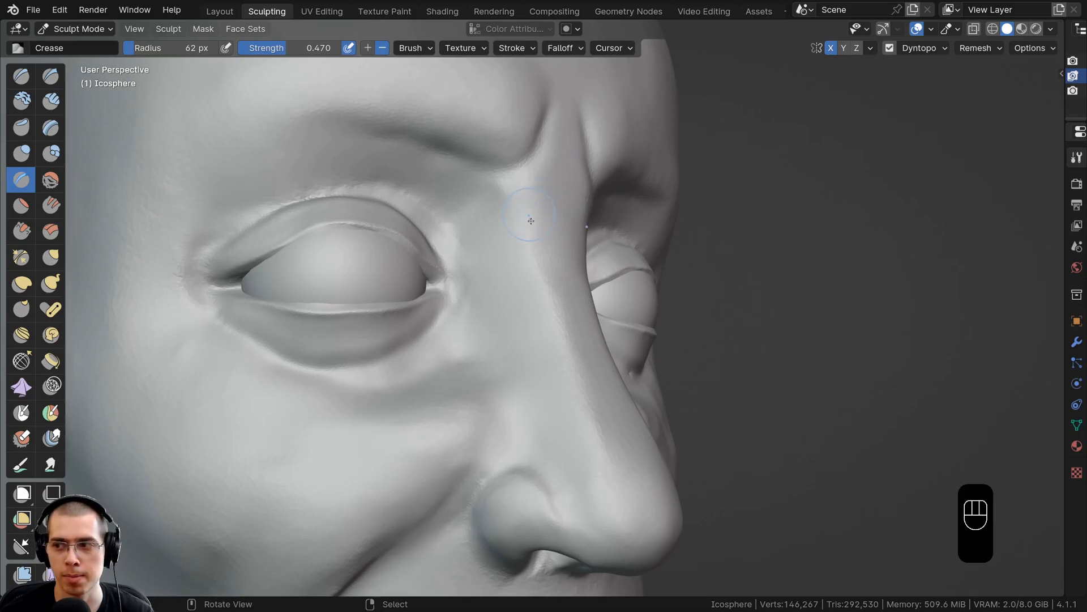
{"action": "middle_click_drag", "start_coordinate": [566, 272], "coordinate": [610, 248]}
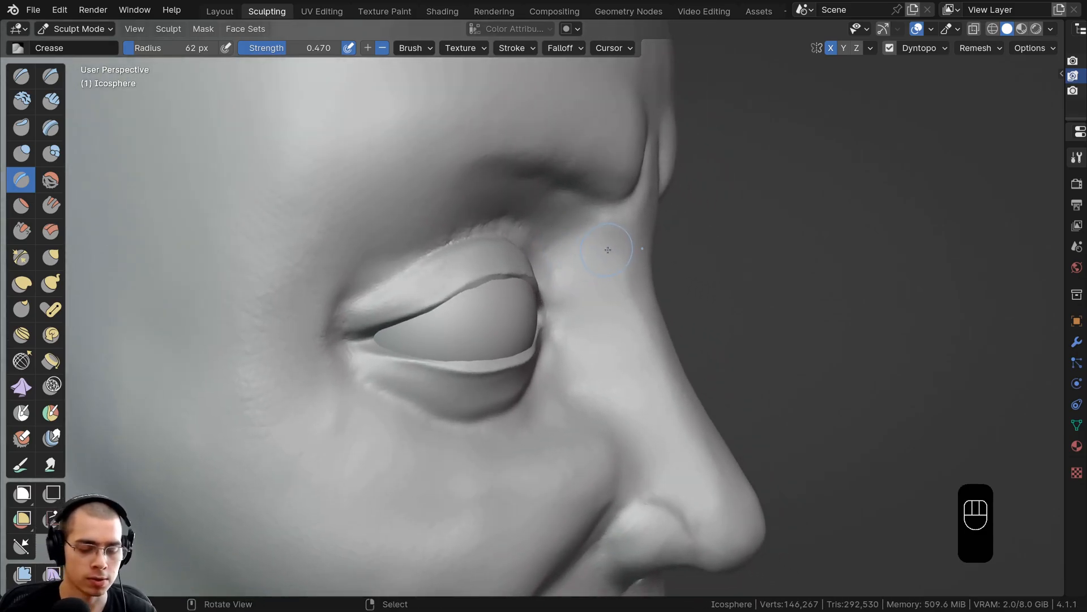
{"action": "key", "text": "g"}
{"action": "left_click_drag", "start_coordinate": [645, 219], "coordinate": [618, 220]}
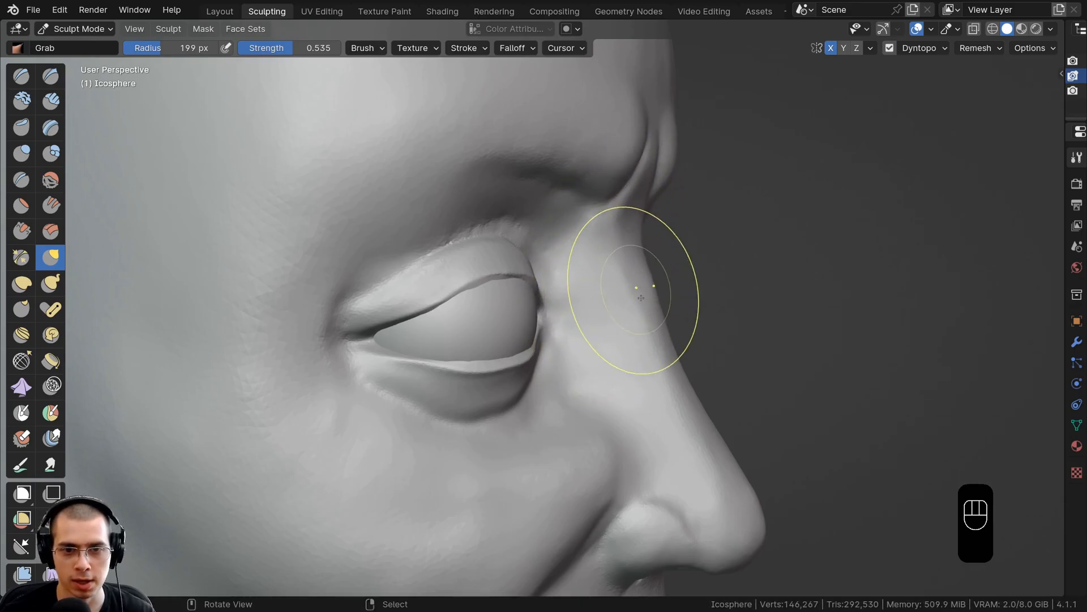
{"action": "scroll", "coordinate": [641, 298], "scroll_direction": "down", "scroll_amount": 3}
{"action": "middle_click_drag", "start_coordinate": [641, 298], "coordinate": [649, 307]}
{"action": "left_click_drag", "start_coordinate": [647, 356], "coordinate": [656, 345]}
{"action": "middle_click_drag", "start_coordinate": [595, 255], "coordinate": [639, 243]}
{"action": "left_click_drag", "start_coordinate": [643, 247], "coordinate": [654, 252]}
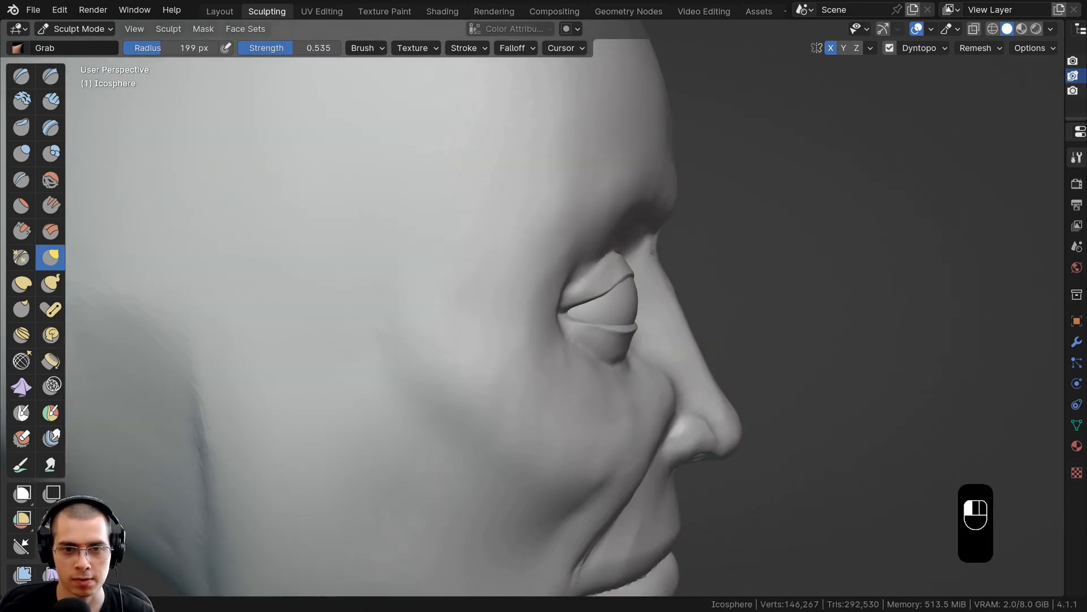
Step: Refine the profile of the middle of the nose bridge with the Grab brush
{"action": "middle_click_drag", "start_coordinate": [653, 253], "coordinate": [574, 198], "text": "shift"}
{"action": "scroll", "coordinate": [599, 226], "scroll_direction": "up", "scroll_amount": 3}
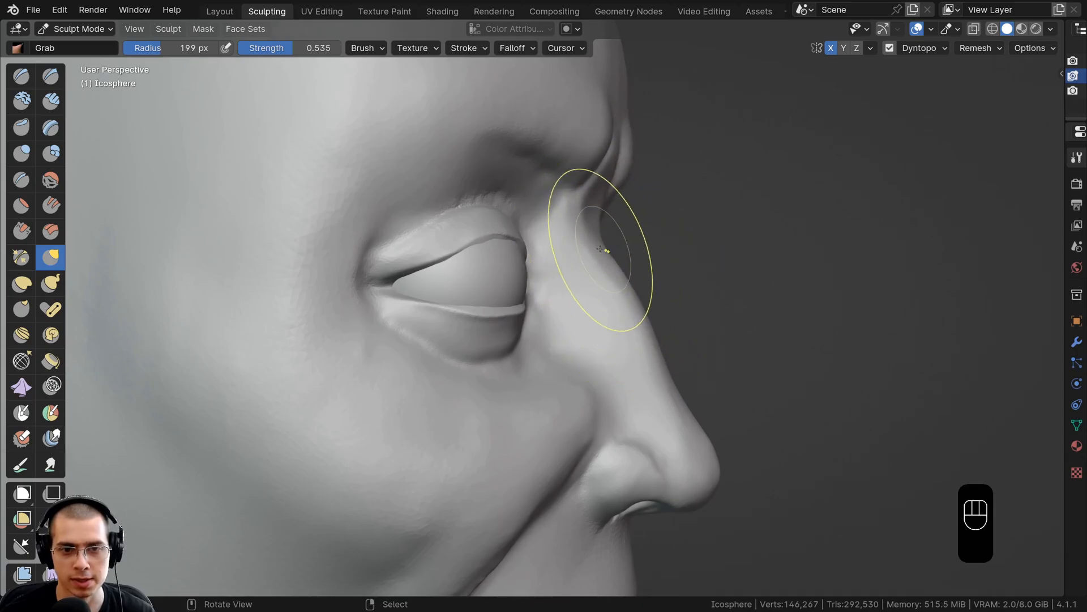
{"action": "mouse_move", "coordinate": [628, 304]}
{"action": "left_mouse_down"}
{"action": "mouse_move", "coordinate": [646, 311]}
{"action": "mouse_move", "coordinate": [623, 313]}
{"action": "left_mouse_up"}
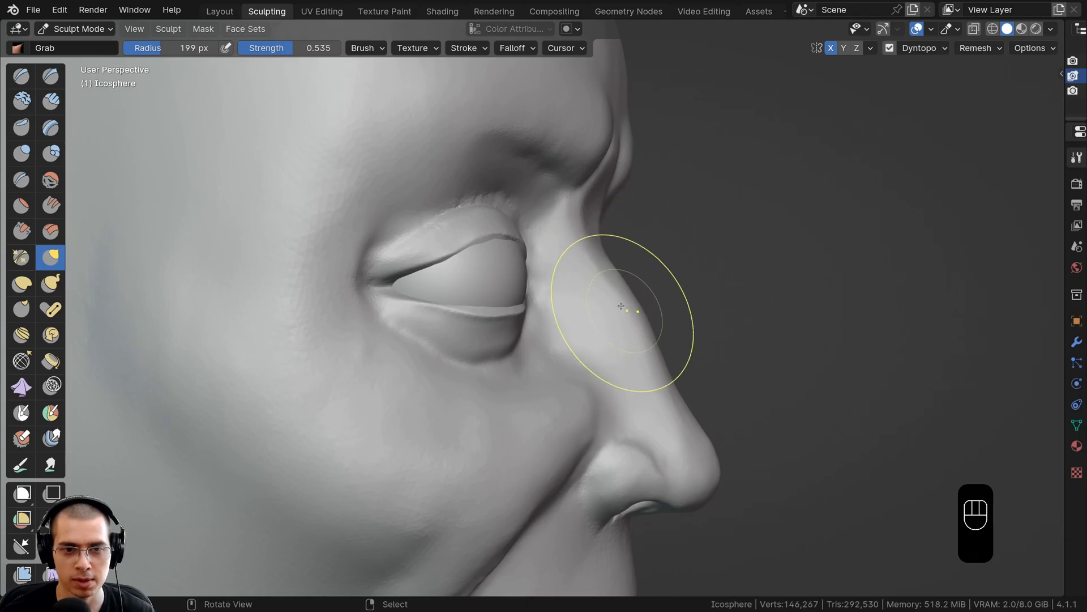
Step: Grab the side of the upper nose bridge near the inner eye corner and move it slightly outward
{"action": "scroll", "coordinate": [468, 356], "scroll_direction": "down", "scroll_amount": 2}
{"action": "mouse_move", "coordinate": [554, 243]}
{"action": "middle_mouse_down"}
{"action": "mouse_move", "coordinate": [469, 355]}
{"action": "mouse_move", "coordinate": [483, 357]}
{"action": "mouse_move", "coordinate": [397, 340]}
{"action": "middle_mouse_up"}
{"action": "middle_click_drag", "start_coordinate": [396, 340], "coordinate": [395, 317], "text": "shift"}
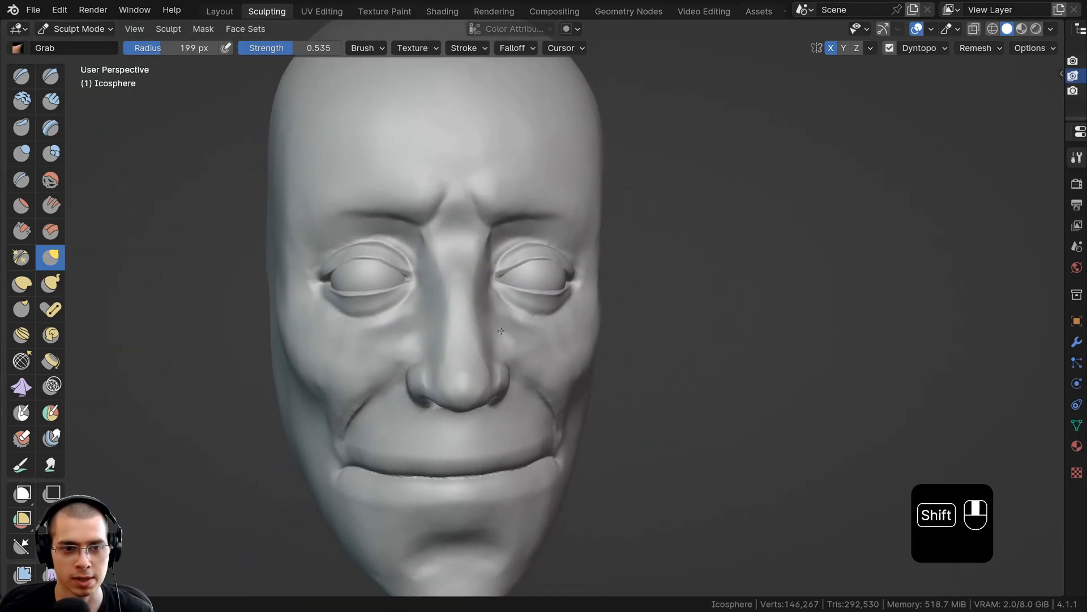
{"action": "scroll", "coordinate": [374, 237], "scroll_direction": "up", "scroll_amount": 2}
{"action": "middle_click_drag", "start_coordinate": [354, 198], "coordinate": [419, 230], "text": "shift"}
{"action": "scroll", "coordinate": [419, 230], "scroll_direction": "up", "scroll_amount": 1}
{"action": "left_click_drag", "start_coordinate": [419, 230], "coordinate": [402, 231]}
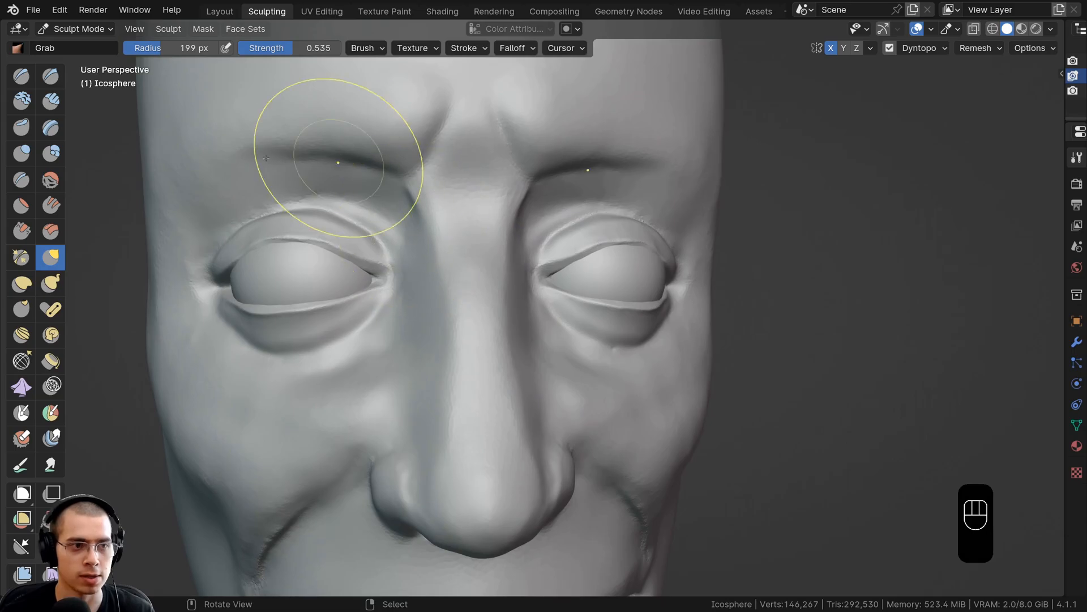
Step: Carve the hollow between the inner eye corner and the nose bridge with subtractive Clay Strips strokes, and smooth it
{"action": "left_click", "coordinate": [51, 106]}
{"action": "mouse_move", "coordinate": [433, 266]}
{"action": "middle_mouse_down"}
{"action": "mouse_move", "coordinate": [464, 253]}
{"action": "mouse_move", "coordinate": [509, 295]}
{"action": "middle_mouse_up"}
{"action": "middle_click_drag", "start_coordinate": [510, 295], "coordinate": [520, 312], "text": "ctrl"}
{"action": "mouse_move", "coordinate": [521, 315]}
{"action": "left_mouse_down", "text": "ctrl"}
{"action": "mouse_move", "coordinate": [517, 277]}
{"action": "mouse_move", "coordinate": [488, 292]}
{"action": "left_mouse_up", "text": "ctrl"}
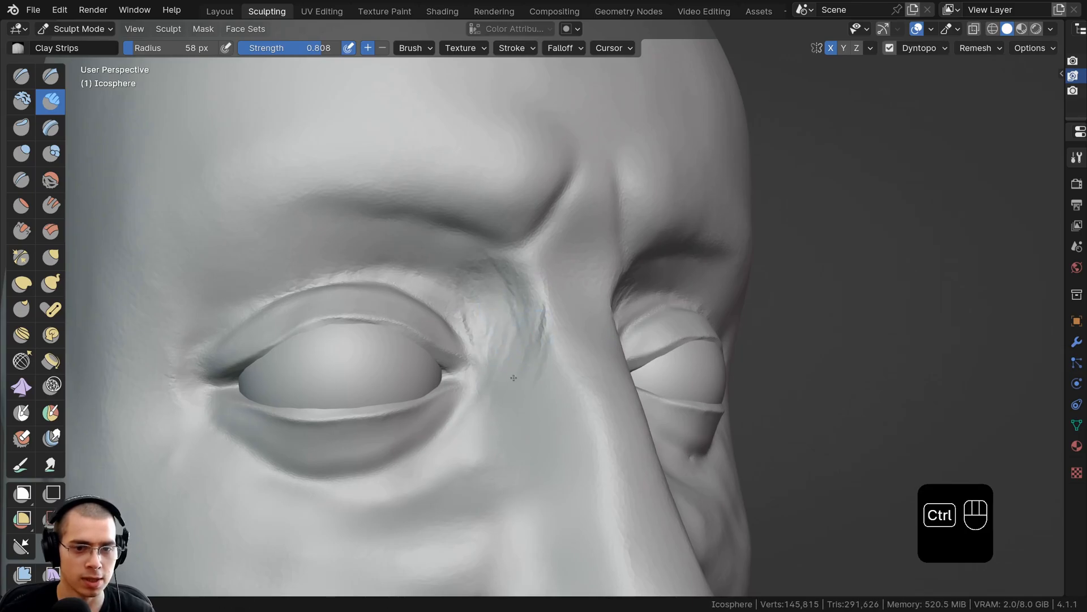
{"action": "mouse_move", "coordinate": [513, 378]}
{"action": "left_mouse_down", "text": "shift"}
{"action": "mouse_move", "coordinate": [506, 292]}
{"action": "mouse_move", "coordinate": [498, 332]}
{"action": "mouse_move", "coordinate": [538, 376]}
{"action": "left_mouse_up", "text": "shift"}
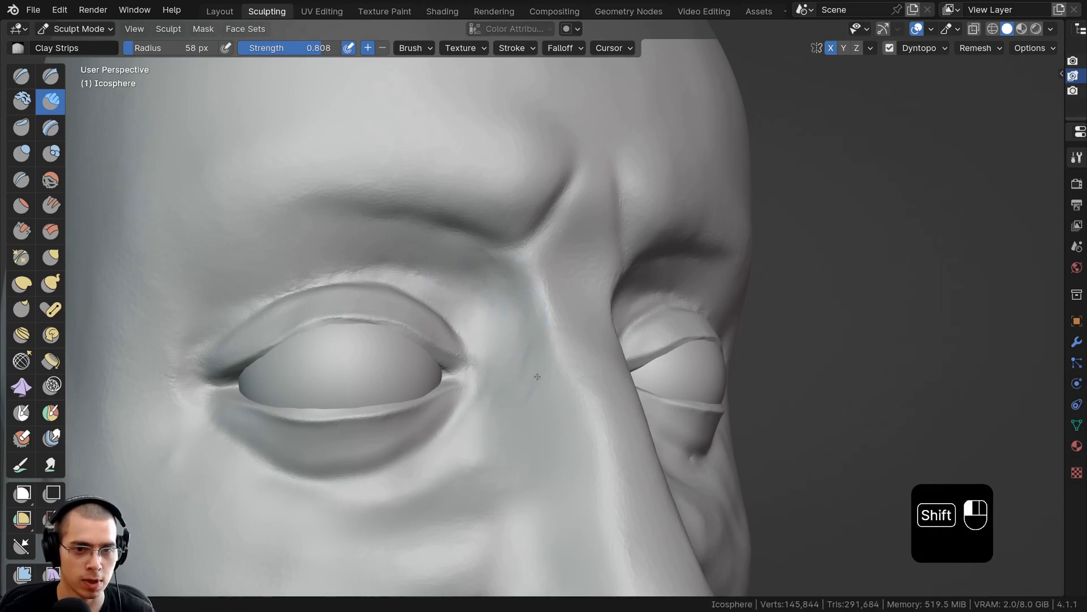
{"action": "middle_click_drag", "start_coordinate": [559, 373], "coordinate": [526, 327], "text": "shift"}
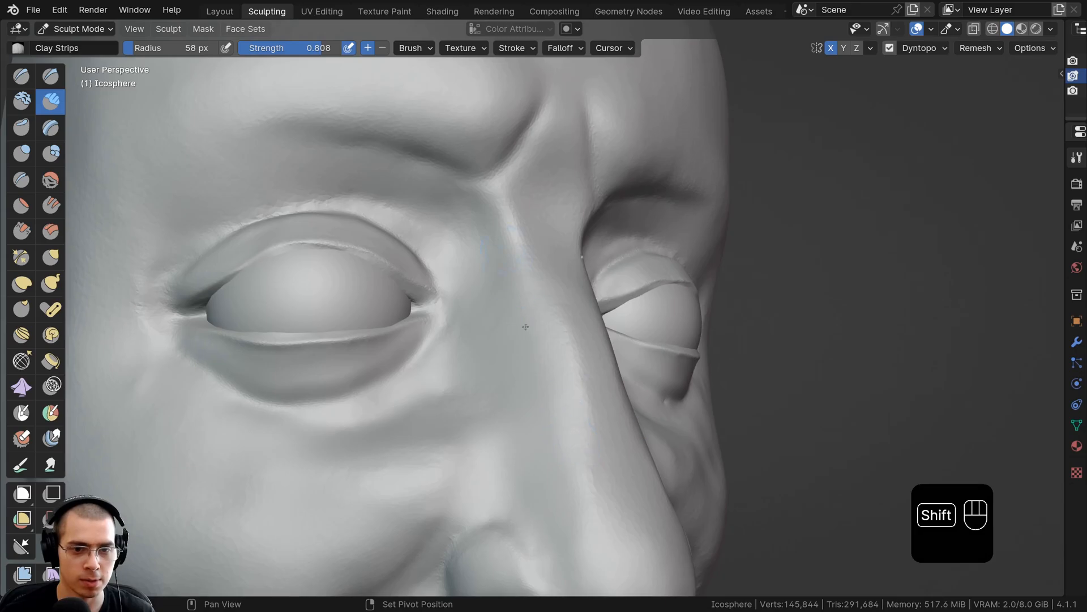
Step: Carve the nasolabial fold from the nostril wing toward the mouth corner with subtractive Crease brush strokes
{"action": "middle_click_drag", "start_coordinate": [475, 272], "coordinate": [466, 253], "text": "ctrl"}
{"action": "middle_click_drag", "start_coordinate": [492, 439], "coordinate": [504, 458], "text": "shift"}
{"action": "middle_click_drag", "start_coordinate": [482, 397], "coordinate": [453, 317], "text": "shift"}
{"action": "middle_click_drag", "start_coordinate": [407, 272], "coordinate": [345, 261]}
{"action": "left_click", "coordinate": [21, 180]}
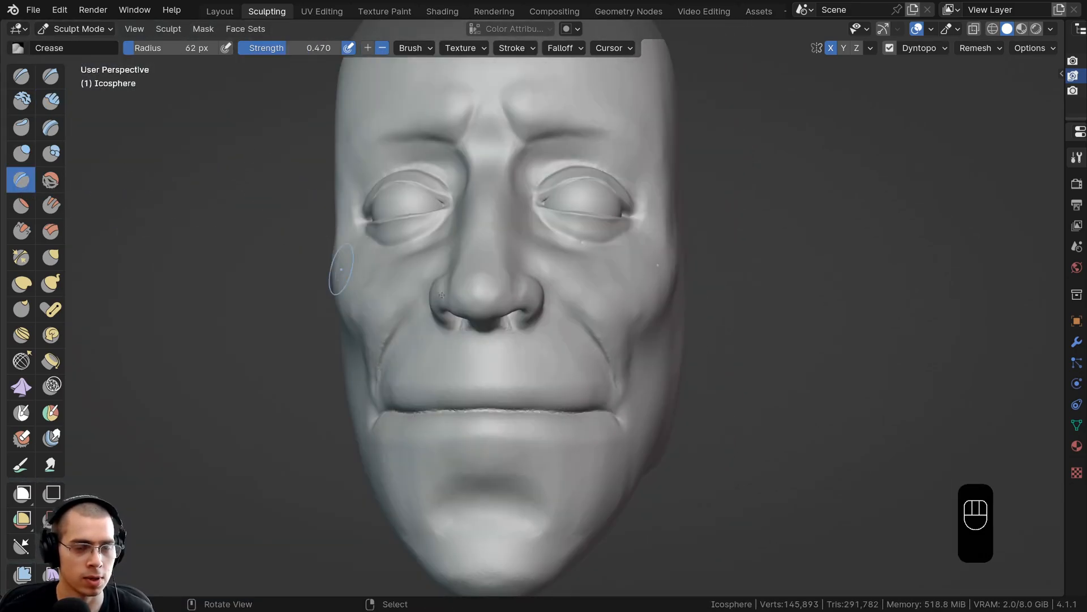
{"action": "mouse_move", "coordinate": [337, 271]}
{"action": "middle_mouse_down"}
{"action": "mouse_move", "coordinate": [430, 249]}
{"action": "mouse_move", "coordinate": [454, 261]}
{"action": "mouse_move", "coordinate": [427, 204]}
{"action": "mouse_move", "coordinate": [366, 184]}
{"action": "middle_mouse_up"}
{"action": "middle_click_drag", "start_coordinate": [300, 159], "coordinate": [294, 234], "text": "shift"}
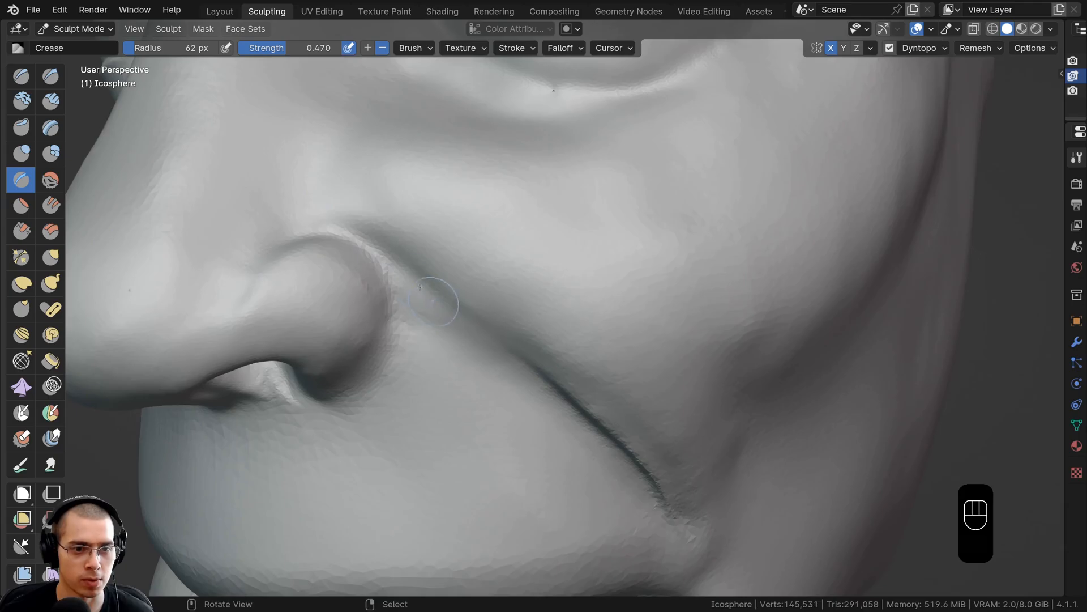
{"action": "middle_click_drag", "start_coordinate": [421, 287], "coordinate": [497, 220]}
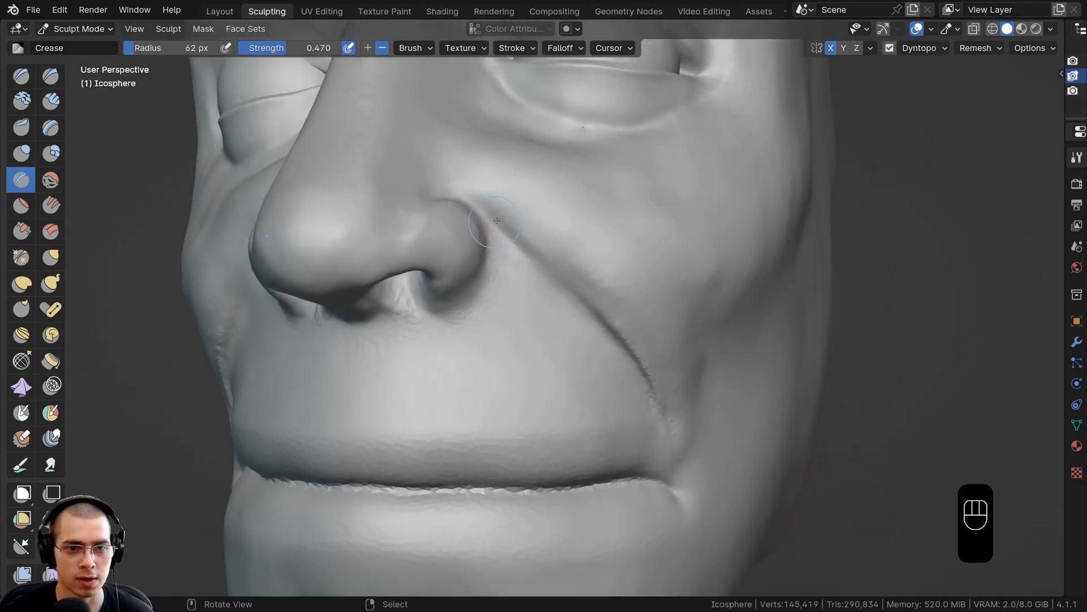
{"action": "middle_click_drag", "start_coordinate": [581, 314], "coordinate": [569, 261], "text": "ctrl"}
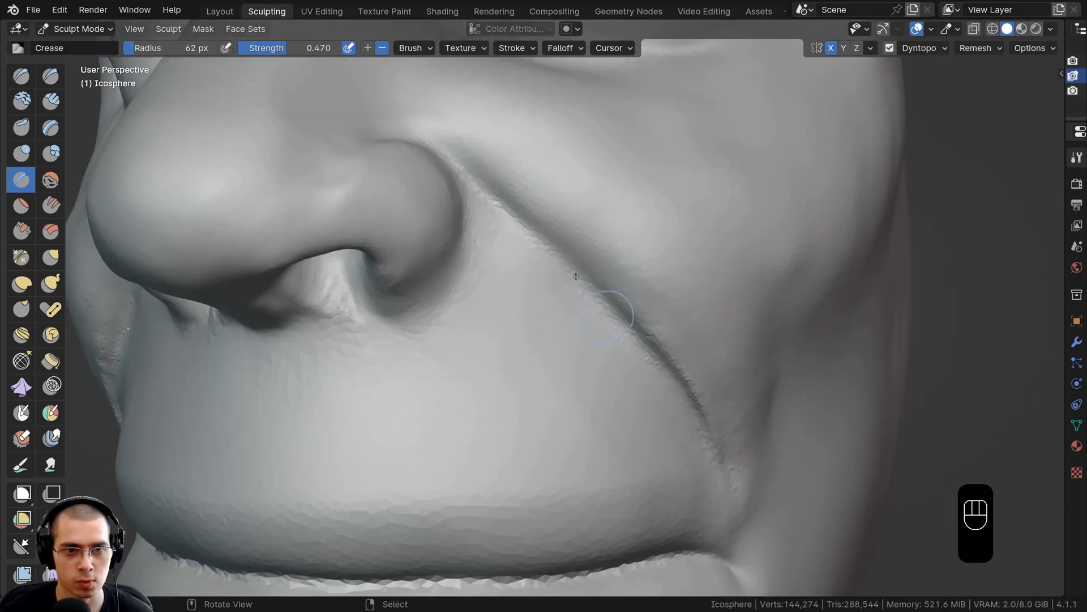
Step: Refine the lower end of the nasolabial fold near the mouth corner with the Crease brush and smooth it
{"action": "mouse_move", "coordinate": [439, 195]}
{"action": "middle_mouse_down"}
{"action": "mouse_move", "coordinate": [428, 225]}
{"action": "mouse_move", "coordinate": [448, 243]}
{"action": "mouse_move", "coordinate": [525, 267]}
{"action": "middle_mouse_up"}
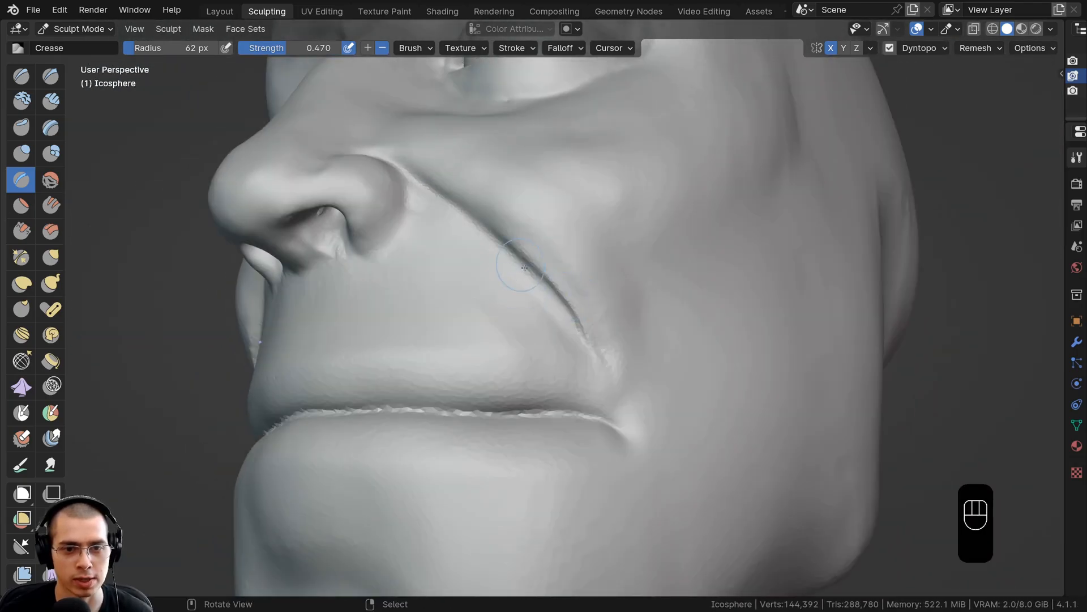
{"action": "left_click_drag", "start_coordinate": [550, 288], "coordinate": [572, 309]}
{"action": "scroll", "coordinate": [508, 264], "scroll_direction": "down", "scroll_amount": 2}
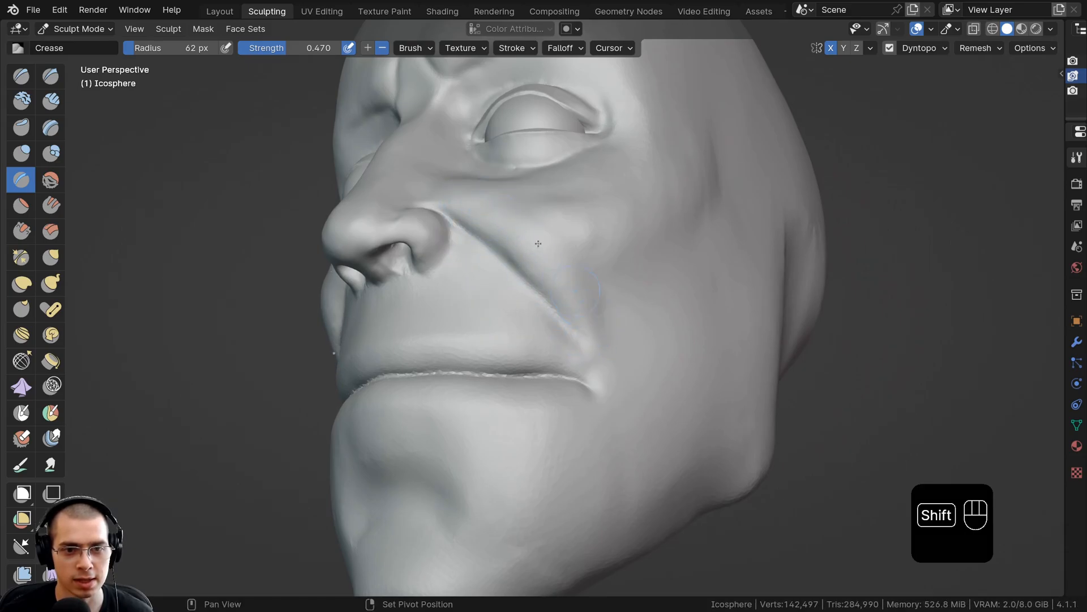
{"action": "scroll", "coordinate": [573, 424], "scroll_direction": "down", "scroll_amount": 2}
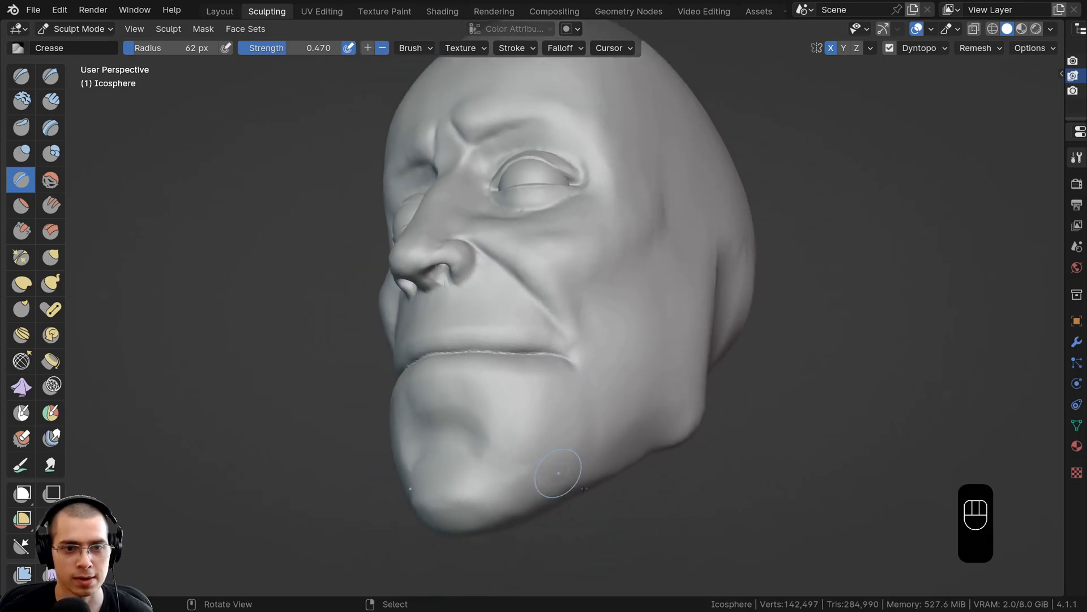
Step: Reshape the lower jawline and pull the sides of the chin outward with the Grab brush
{"action": "mouse_move", "coordinate": [498, 331]}
{"action": "middle_mouse_down"}
{"action": "mouse_move", "coordinate": [589, 331]}
{"action": "mouse_move", "coordinate": [512, 328]}
{"action": "middle_mouse_up"}
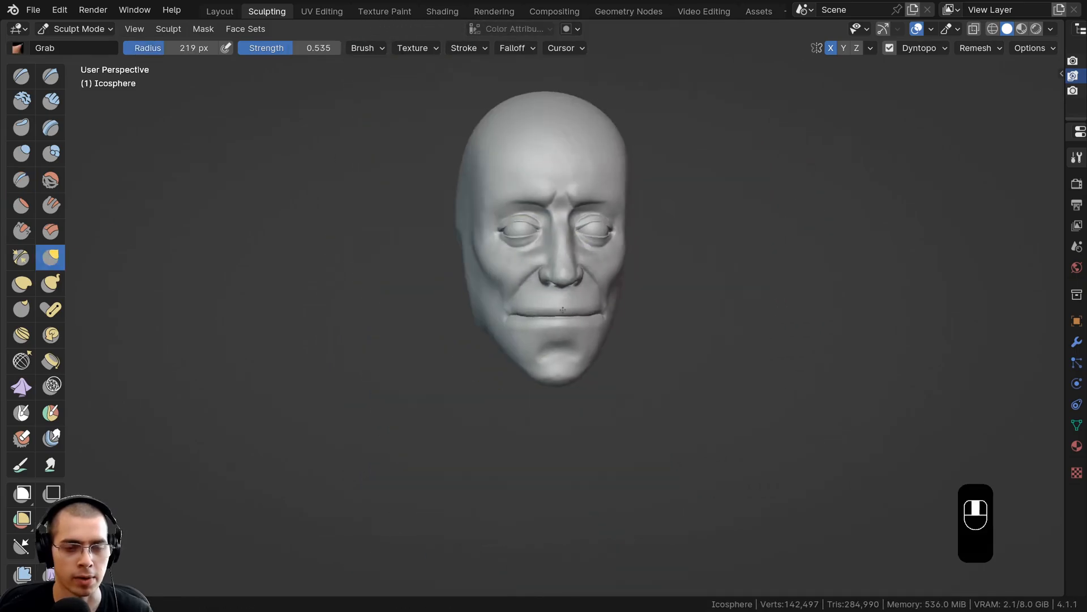
{"action": "middle_click_drag", "start_coordinate": [563, 310], "coordinate": [612, 311]}
{"action": "middle_click_drag", "start_coordinate": [546, 328], "coordinate": [546, 265], "text": "ctrl"}
{"action": "middle_click_drag", "start_coordinate": [495, 230], "coordinate": [449, 340]}
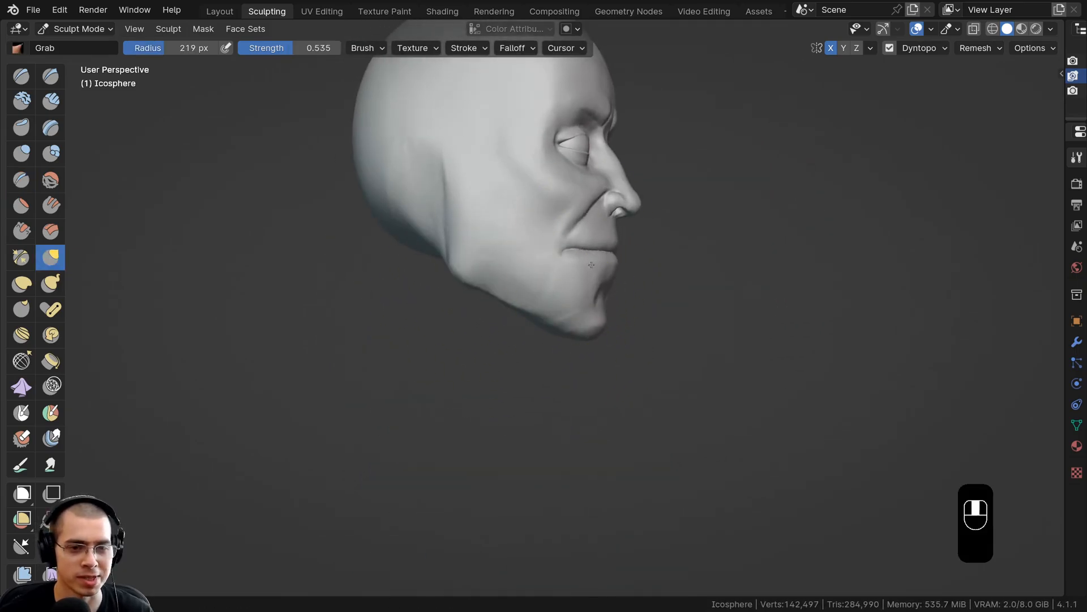
{"action": "scroll", "coordinate": [413, 283], "scroll_direction": "up", "scroll_amount": 3}
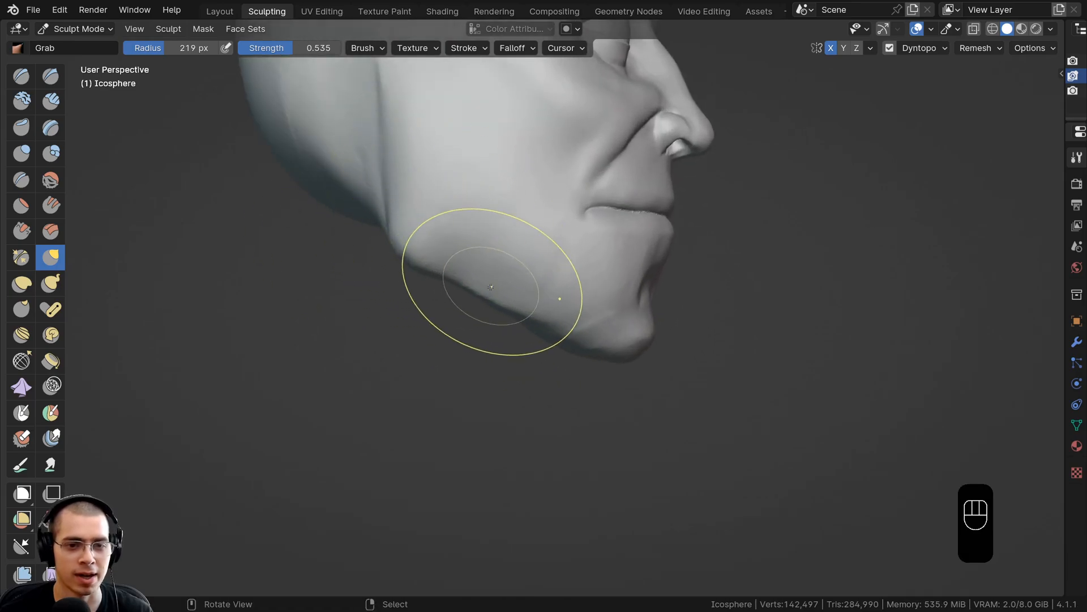
{"action": "middle_click_drag", "start_coordinate": [521, 295], "coordinate": [493, 305]}
{"action": "middle_click_drag", "start_coordinate": [492, 306], "coordinate": [473, 218], "text": "ctrl"}
{"action": "middle_click_drag", "start_coordinate": [536, 335], "coordinate": [495, 336], "text": "ctrl"}
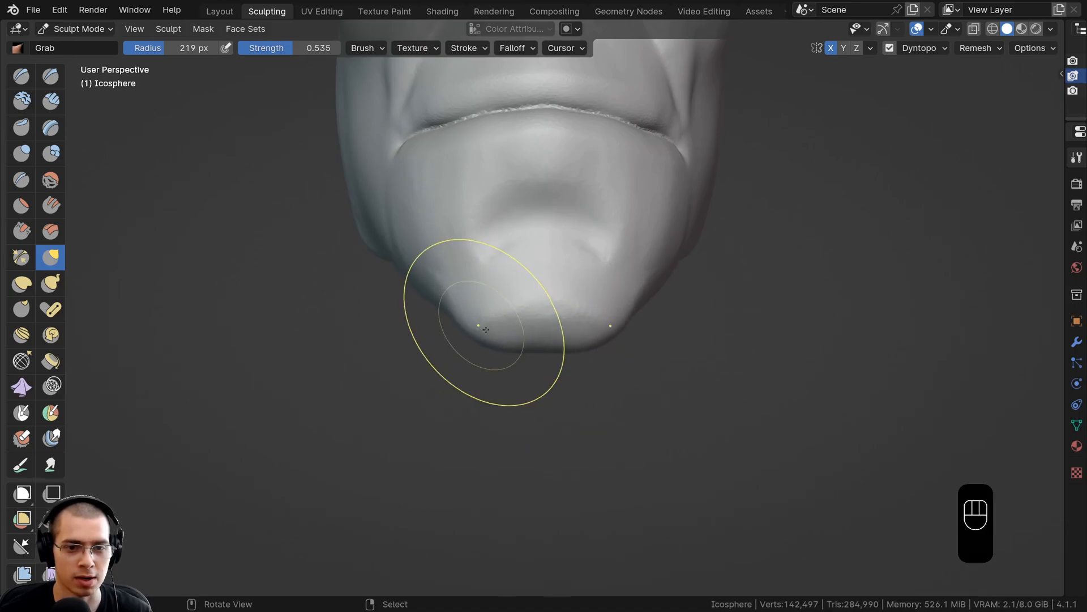
Step: Refine the squared shape of the chin and lower jaw from the side and below with the Grab brush
{"action": "middle_click_drag", "start_coordinate": [486, 330], "coordinate": [615, 368]}
{"action": "middle_click_drag", "start_coordinate": [572, 397], "coordinate": [546, 325], "text": "ctrl"}
{"action": "middle_click_drag", "start_coordinate": [546, 326], "coordinate": [504, 266]}
{"action": "middle_click_drag", "start_coordinate": [504, 267], "coordinate": [495, 341], "text": "shift"}
{"action": "mouse_move", "coordinate": [424, 302]}
{"action": "middle_mouse_down"}
{"action": "mouse_move", "coordinate": [488, 309]}
{"action": "mouse_move", "coordinate": [487, 334]}
{"action": "mouse_move", "coordinate": [487, 272]}
{"action": "middle_mouse_up"}
{"action": "mouse_move", "coordinate": [487, 272]}
{"action": "middle_mouse_down"}
{"action": "mouse_move", "coordinate": [419, 266]}
{"action": "mouse_move", "coordinate": [493, 291]}
{"action": "mouse_move", "coordinate": [514, 291]}
{"action": "mouse_move", "coordinate": [503, 274]}
{"action": "mouse_move", "coordinate": [522, 279]}
{"action": "middle_mouse_up"}
Step: Carve a vertical cleft into the middle of the chin with subtractive Clay Strips strokes and smooth it
{"action": "left_click", "coordinate": [51, 101]}
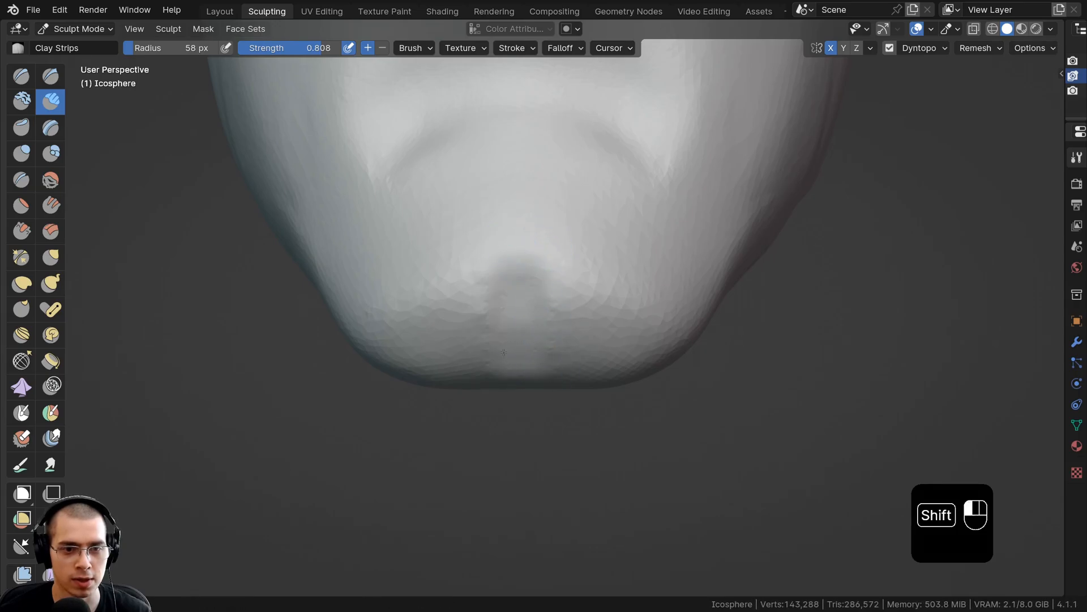
{"action": "left_click_drag", "start_coordinate": [517, 296], "coordinate": [517, 221], "text": "ctrl"}
{"action": "middle_click_drag", "start_coordinate": [517, 221], "coordinate": [619, 287]}
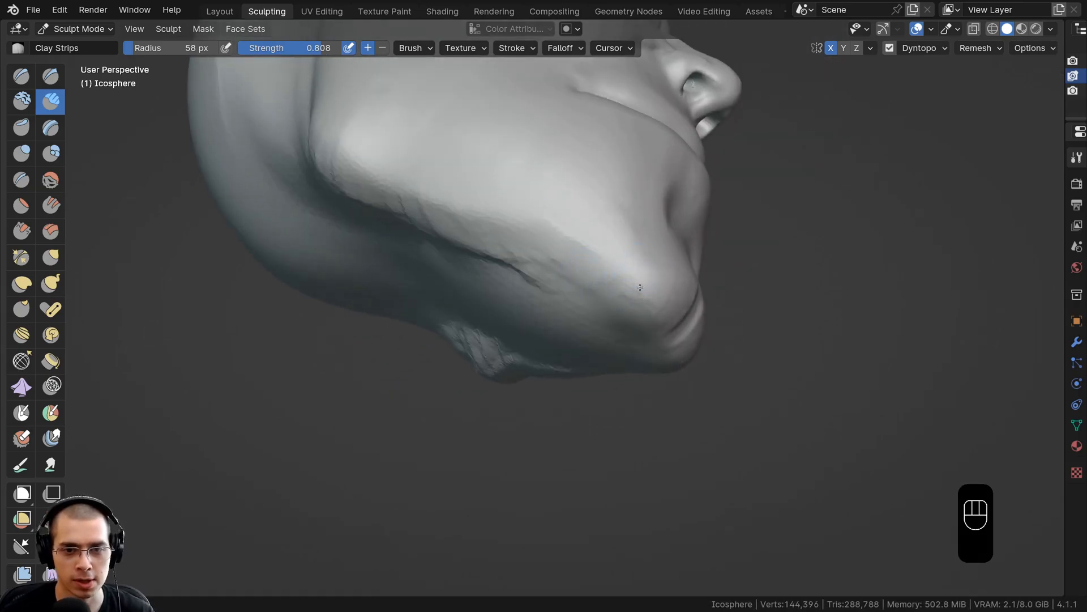
Step: Build up the jawline from the chin back to the jaw angle with Clay Strips strokes and smooth it
{"action": "left_click_drag", "start_coordinate": [640, 287], "coordinate": [598, 288]}
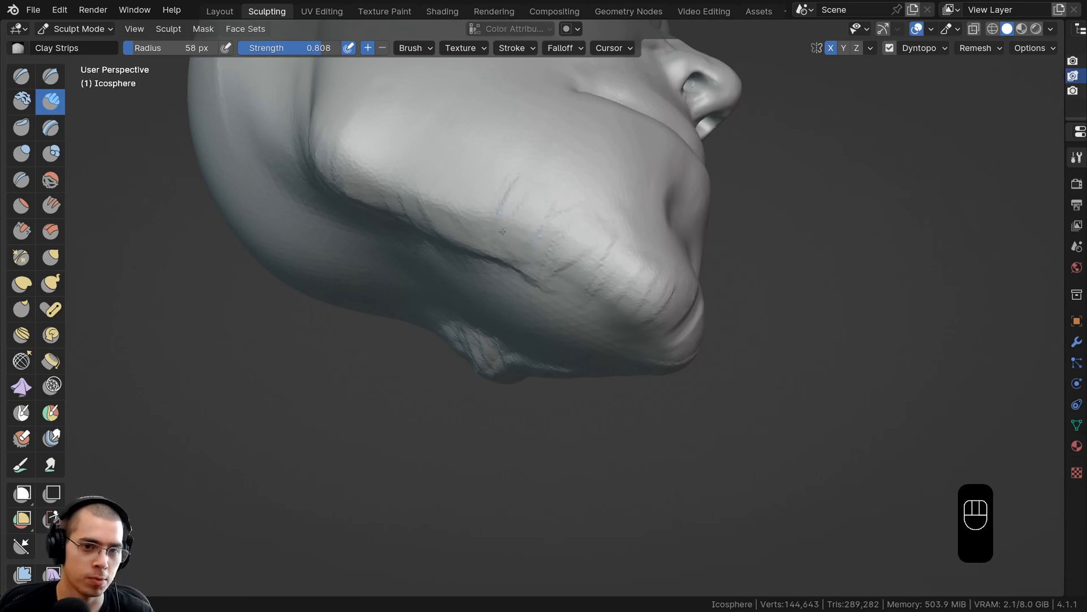
{"action": "left_click_drag", "start_coordinate": [502, 232], "coordinate": [504, 233]}
{"action": "middle_click_drag", "start_coordinate": [505, 233], "coordinate": [516, 254]}
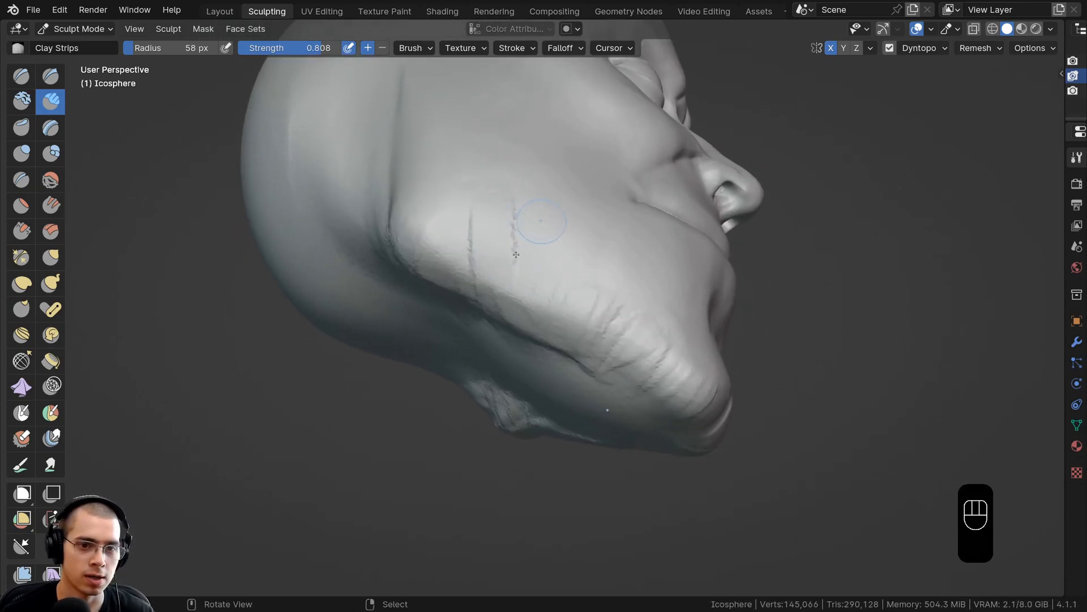
{"action": "left_click_drag", "start_coordinate": [516, 254], "coordinate": [431, 226]}
{"action": "mouse_move", "coordinate": [419, 215]}
{"action": "middle_mouse_down"}
{"action": "mouse_move", "coordinate": [429, 179]}
{"action": "mouse_move", "coordinate": [532, 272]}
{"action": "mouse_move", "coordinate": [512, 295]}
{"action": "mouse_move", "coordinate": [490, 271]}
{"action": "mouse_move", "coordinate": [459, 277]}
{"action": "mouse_move", "coordinate": [492, 240]}
{"action": "middle_mouse_up"}
{"action": "middle_click_drag", "start_coordinate": [485, 198], "coordinate": [505, 265], "text": "shift"}
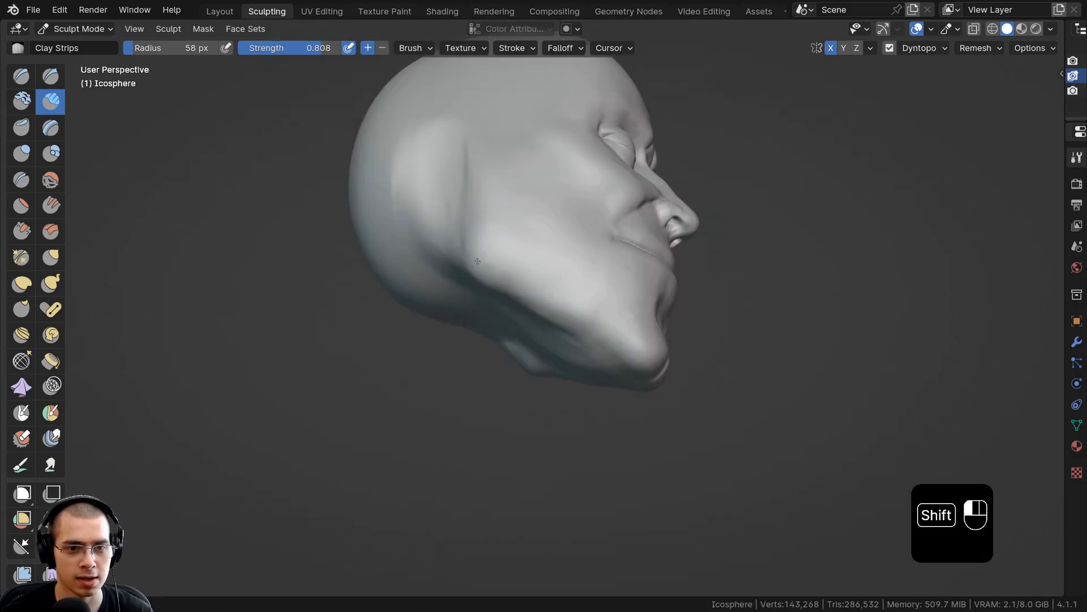
Step: Save the file and check the head from several angles
{"action": "middle_click_drag", "start_coordinate": [595, 316], "coordinate": [517, 325]}
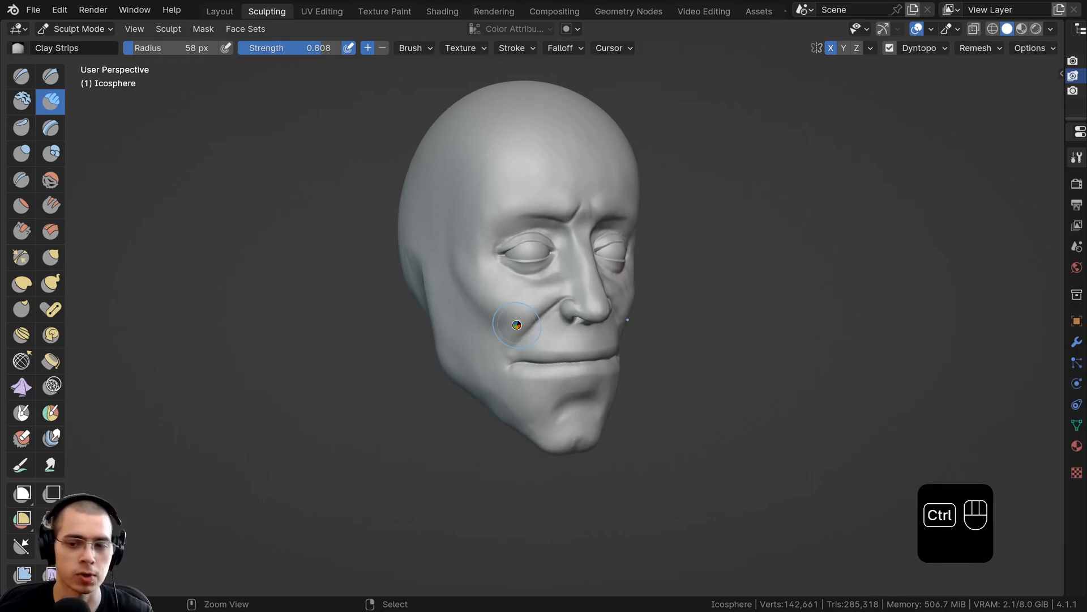
{"action": "key", "text": "ctrl+s"}
{"action": "key", "text": "ctrl+s"}
{"action": "mouse_move", "coordinate": [517, 325]}
{"action": "middle_mouse_down"}
{"action": "mouse_move", "coordinate": [486, 219]}
{"action": "mouse_move", "coordinate": [470, 297]}
{"action": "mouse_move", "coordinate": [461, 510]}
{"action": "mouse_move", "coordinate": [417, 444]}
{"action": "mouse_move", "coordinate": [396, 503]}
{"action": "mouse_move", "coordinate": [487, 382]}
{"action": "mouse_move", "coordinate": [164, 147]}
{"action": "middle_mouse_up"}
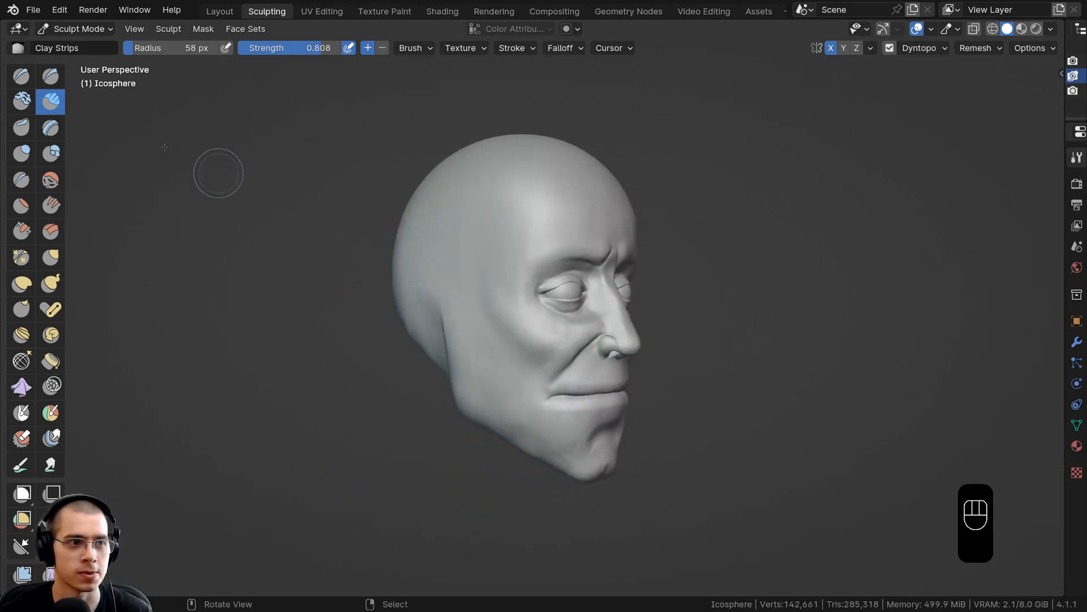
Step: Build a round neck stump out of the underside of the head with the Draw brush, radius 145 px and strength 0.863
{"action": "left_click", "coordinate": [23, 83]}
{"action": "middle_click_drag", "start_coordinate": [487, 294], "coordinate": [510, 266]}
{"action": "key", "text": "f"}
{"action": "left_click", "coordinate": [538, 271]}
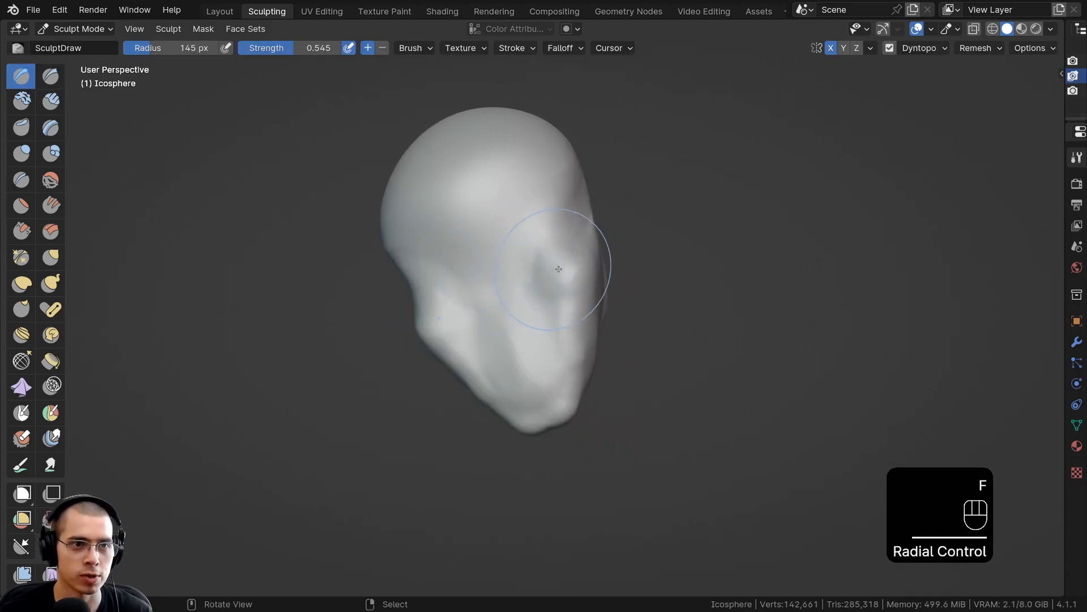
{"action": "left_click_drag", "start_coordinate": [317, 50], "coordinate": [329, 50]}
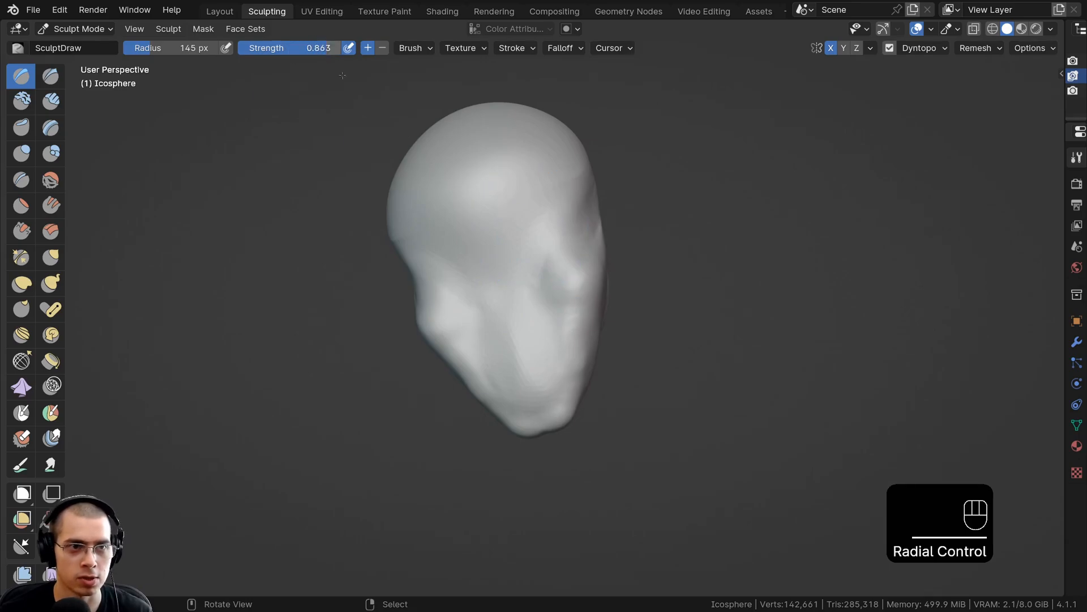
{"action": "middle_click_drag", "start_coordinate": [518, 218], "coordinate": [503, 265], "text": "ctrl"}
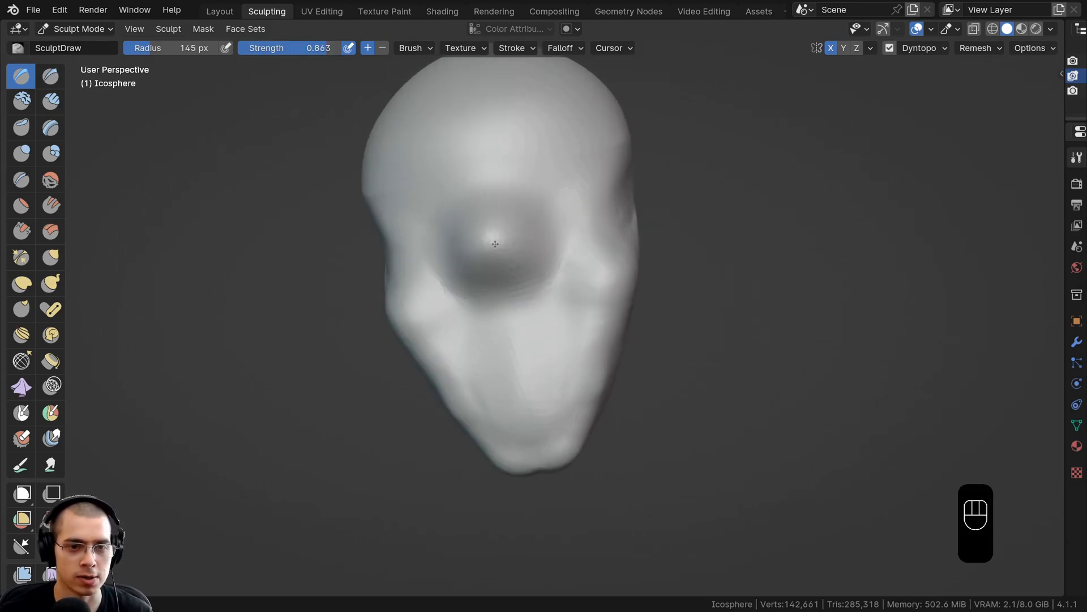
{"action": "left_click_drag", "start_coordinate": [467, 266], "coordinate": [528, 209]}
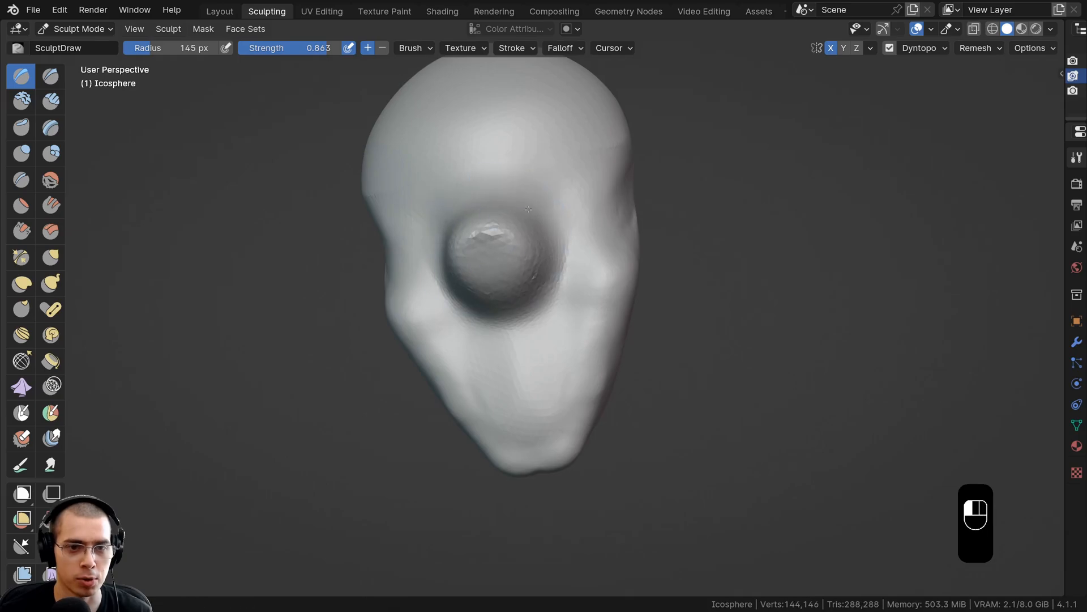
{"action": "left_click_drag", "start_coordinate": [524, 274], "coordinate": [519, 313]}
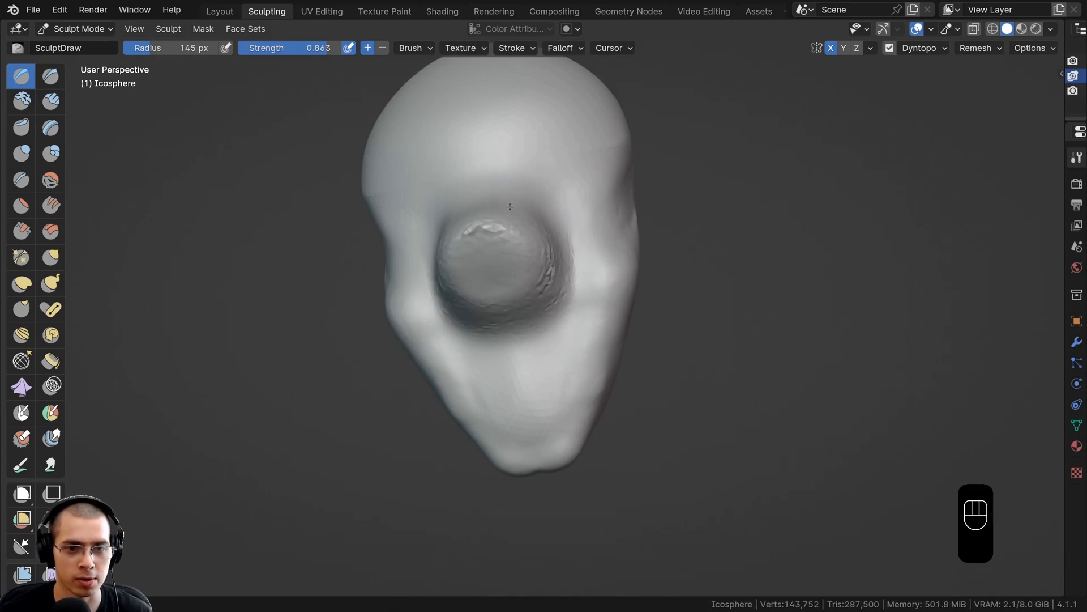
{"action": "left_click_drag", "start_coordinate": [510, 207], "coordinate": [498, 211]}
{"action": "middle_click_drag", "start_coordinate": [496, 210], "coordinate": [488, 255]}
Step: Lengthen and thicken the neck stump downward with additive Draw brush strokes from several angles
{"action": "left_click_drag", "start_coordinate": [488, 254], "coordinate": [517, 356]}
{"action": "middle_click_drag", "start_coordinate": [517, 357], "coordinate": [462, 334]}
{"action": "mouse_move", "coordinate": [465, 221]}
{"action": "left_mouse_down"}
{"action": "mouse_move", "coordinate": [486, 339]}
{"action": "mouse_move", "coordinate": [462, 354]}
{"action": "left_mouse_up"}
{"action": "mouse_move", "coordinate": [434, 238]}
{"action": "middle_mouse_down"}
{"action": "mouse_move", "coordinate": [475, 253]}
{"action": "mouse_move", "coordinate": [419, 303]}
{"action": "mouse_move", "coordinate": [298, 352]}
{"action": "middle_mouse_up"}
{"action": "middle_click_drag", "start_coordinate": [330, 407], "coordinate": [376, 355]}
{"action": "mouse_move", "coordinate": [376, 355]}
{"action": "left_mouse_down"}
{"action": "mouse_move", "coordinate": [389, 360]}
{"action": "mouse_move", "coordinate": [356, 334]}
{"action": "left_mouse_up"}
{"action": "middle_click_drag", "start_coordinate": [357, 334], "coordinate": [416, 272]}
{"action": "left_click_drag", "start_coordinate": [417, 271], "coordinate": [389, 244]}
{"action": "middle_click_drag", "start_coordinate": [388, 244], "coordinate": [458, 323]}
{"action": "left_click_drag", "start_coordinate": [458, 323], "coordinate": [481, 339]}
{"action": "middle_click_drag", "start_coordinate": [480, 339], "coordinate": [447, 215]}
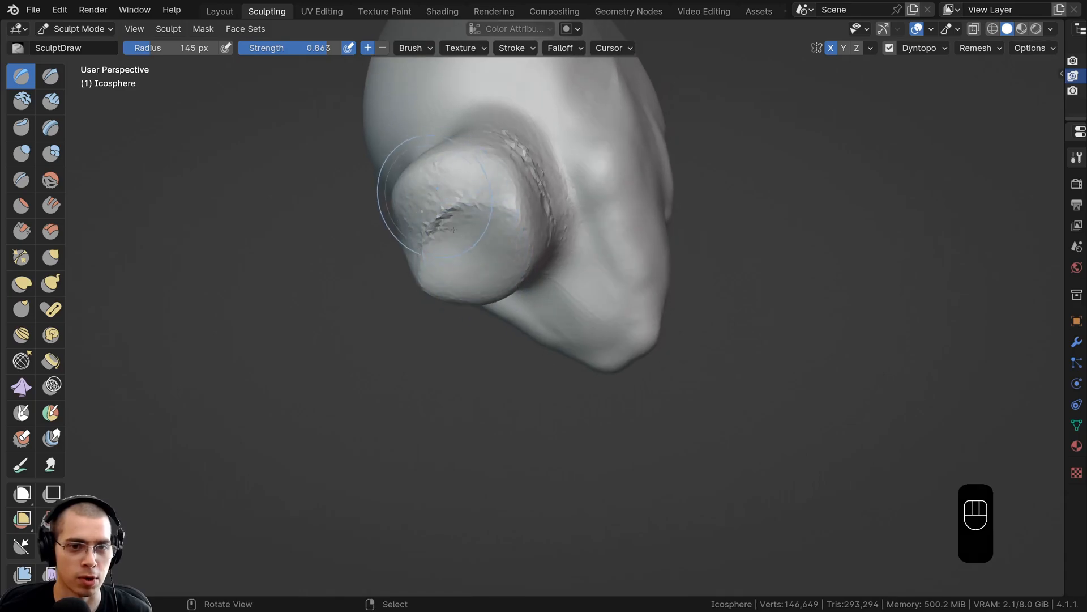
{"action": "mouse_move", "coordinate": [454, 229]}
{"action": "left_mouse_down"}
{"action": "mouse_move", "coordinate": [497, 238]}
{"action": "mouse_move", "coordinate": [464, 226]}
{"action": "left_mouse_up"}
{"action": "mouse_move", "coordinate": [465, 227]}
{"action": "middle_mouse_down"}
{"action": "mouse_move", "coordinate": [344, 397]}
{"action": "mouse_move", "coordinate": [395, 321]}
{"action": "mouse_move", "coordinate": [419, 321]}
{"action": "middle_mouse_up"}
Step: Pull the front of the neck's lower end downward and its back edge outward with the Grab brush
{"action": "key", "text": "g"}
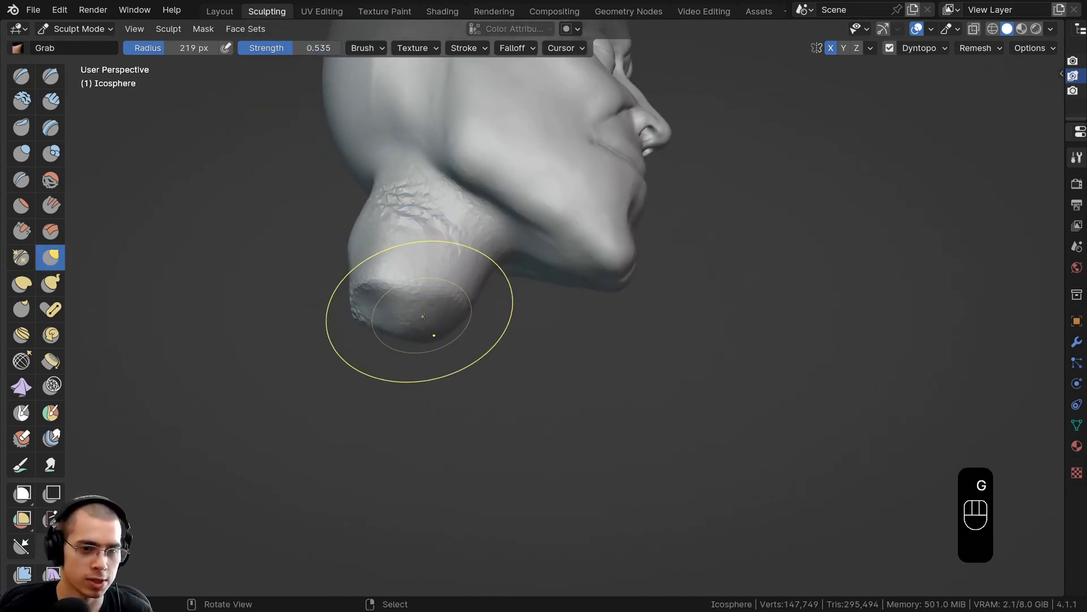
{"action": "middle_click_drag", "start_coordinate": [409, 356], "coordinate": [455, 342]}
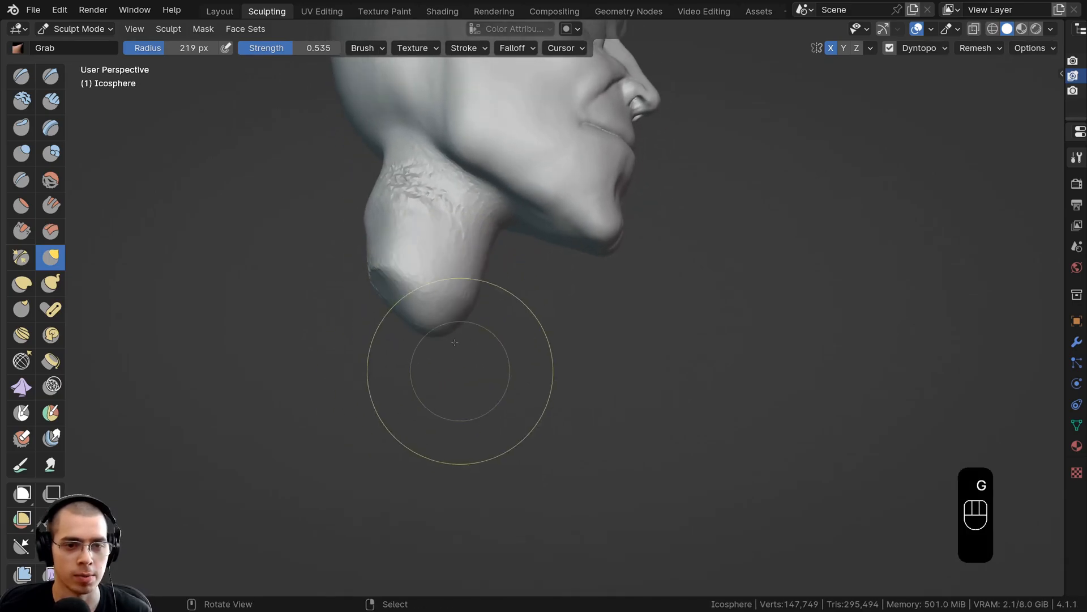
{"action": "left_click_drag", "start_coordinate": [458, 365], "coordinate": [470, 380]}
{"action": "middle_click_drag", "start_coordinate": [470, 380], "coordinate": [494, 374]}
{"action": "left_click_drag", "start_coordinate": [385, 266], "coordinate": [334, 311]}
{"action": "middle_click_drag", "start_coordinate": [363, 317], "coordinate": [339, 317]}
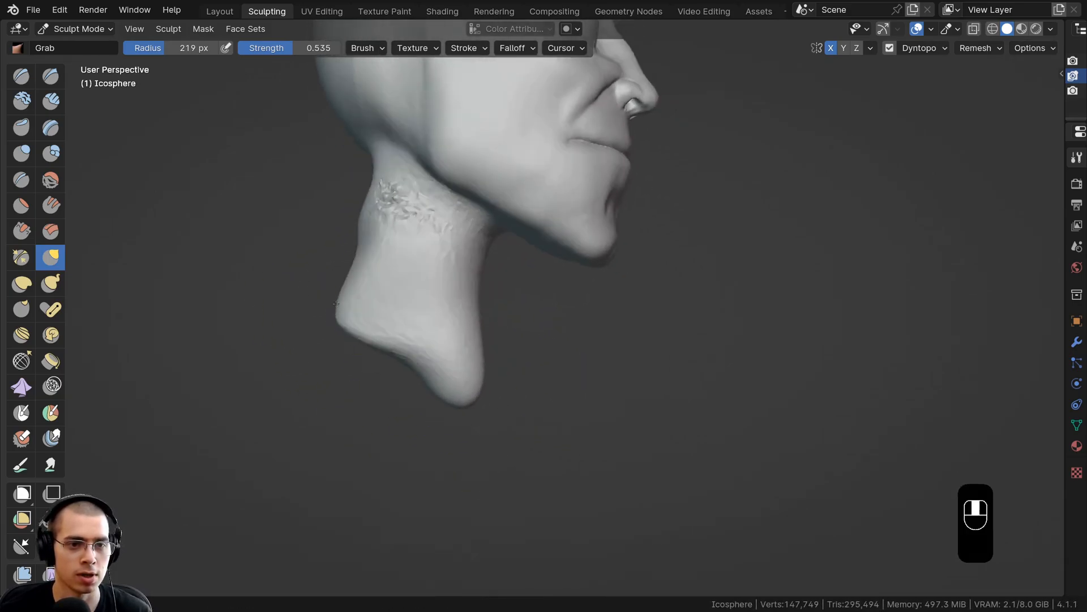
{"action": "scroll", "coordinate": [476, 374], "scroll_direction": "down", "scroll_amount": 2}
Step: Stretch the base of the neck forward and sideways into an upper chest and shoulders with the Grab brush
{"action": "left_click_drag", "start_coordinate": [492, 376], "coordinate": [524, 396]}
{"action": "middle_click_drag", "start_coordinate": [410, 342], "coordinate": [508, 383]}
{"action": "middle_click_drag", "start_coordinate": [439, 369], "coordinate": [430, 432]}
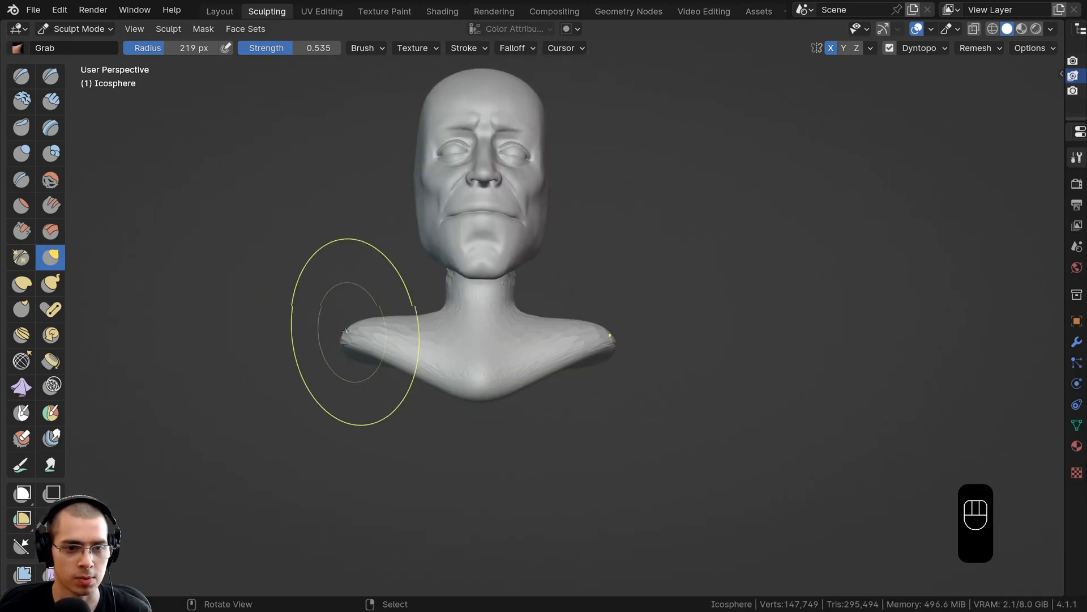
{"action": "mouse_move", "coordinate": [340, 340]}
{"action": "middle_mouse_down"}
{"action": "mouse_move", "coordinate": [437, 364]}
{"action": "mouse_move", "coordinate": [563, 345]}
{"action": "mouse_move", "coordinate": [623, 309]}
{"action": "mouse_move", "coordinate": [468, 300]}
{"action": "mouse_move", "coordinate": [481, 237]}
{"action": "middle_mouse_up"}
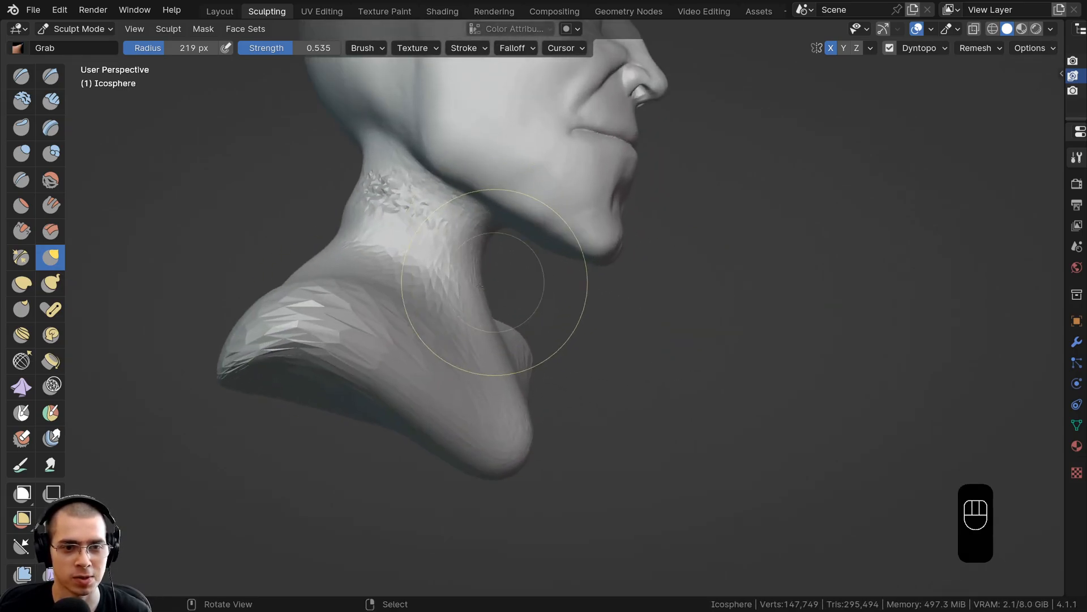
Step: Push the throat and front of the chest back, and raise and bulk out the shoulders with the Grab brush
{"action": "left_click_drag", "start_coordinate": [501, 283], "coordinate": [490, 298]}
{"action": "left_click_drag", "start_coordinate": [509, 418], "coordinate": [470, 413]}
{"action": "middle_click_drag", "start_coordinate": [421, 334], "coordinate": [421, 362], "text": "ctrl"}
{"action": "mouse_move", "coordinate": [433, 269]}
{"action": "middle_mouse_down", "text": "shift"}
{"action": "mouse_move", "coordinate": [472, 270]}
{"action": "mouse_move", "coordinate": [371, 279]}
{"action": "middle_mouse_up", "text": "shift"}
{"action": "middle_click_drag", "start_coordinate": [419, 280], "coordinate": [409, 302], "text": "shift"}
{"action": "mouse_move", "coordinate": [409, 327]}
{"action": "left_mouse_down"}
{"action": "mouse_move", "coordinate": [407, 306]}
{"action": "mouse_move", "coordinate": [381, 312]}
{"action": "mouse_move", "coordinate": [425, 303]}
{"action": "mouse_move", "coordinate": [429, 292]}
{"action": "left_mouse_up"}
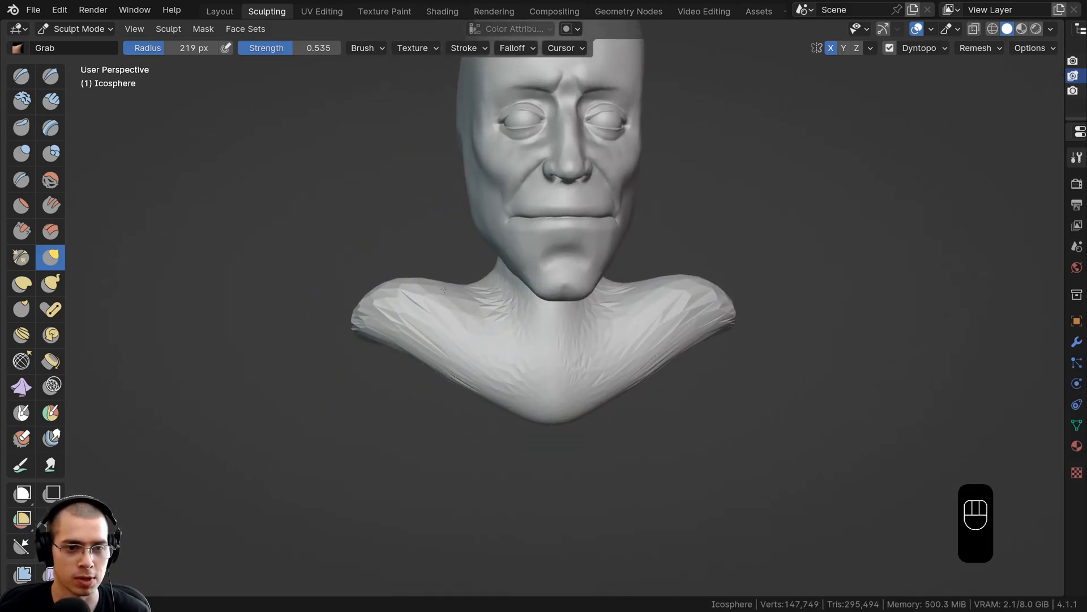
{"action": "middle_click_drag", "start_coordinate": [429, 295], "coordinate": [533, 306]}
{"action": "mouse_move", "coordinate": [535, 308]}
{"action": "middle_mouse_down"}
{"action": "mouse_move", "coordinate": [572, 274]}
{"action": "mouse_move", "coordinate": [475, 291]}
{"action": "mouse_move", "coordinate": [437, 280]}
{"action": "middle_mouse_up"}
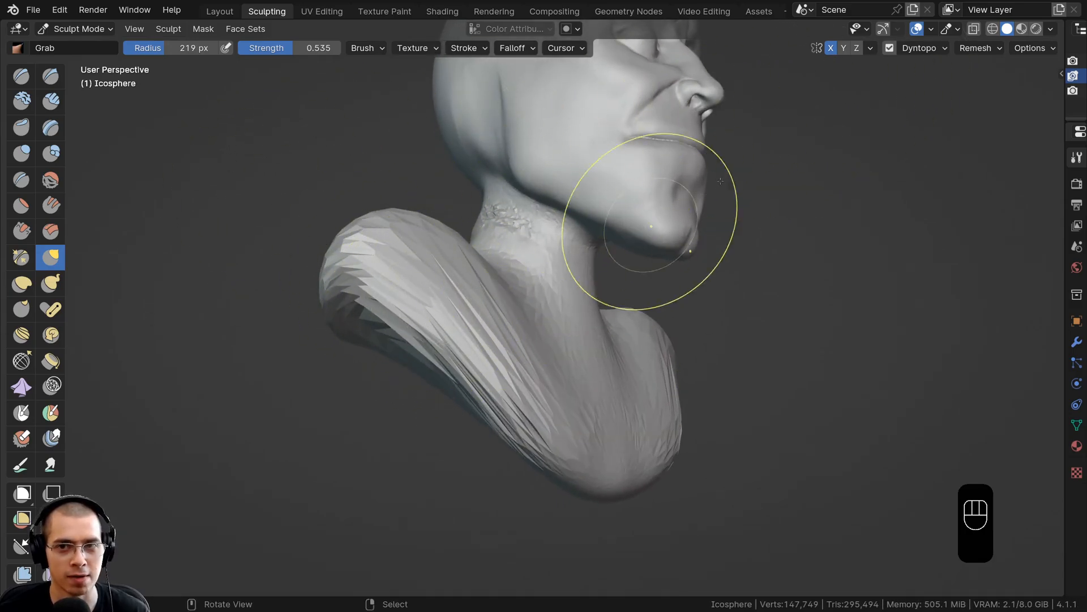
Step: Lay Clay Strips strokes over the stretched faces on the outer side of the shoulder
{"action": "left_click", "coordinate": [51, 103]}
{"action": "middle_click_drag", "start_coordinate": [453, 335], "coordinate": [463, 231]}
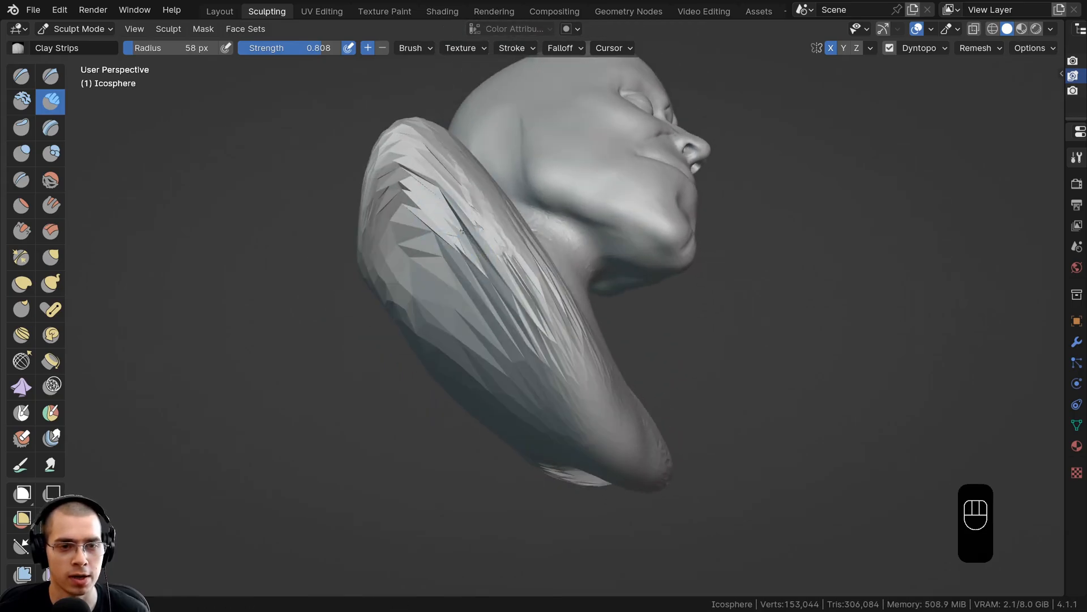
{"action": "left_click_drag", "start_coordinate": [431, 199], "coordinate": [457, 229]}
{"action": "middle_click_drag", "start_coordinate": [532, 306], "coordinate": [550, 365], "text": "ctrl"}
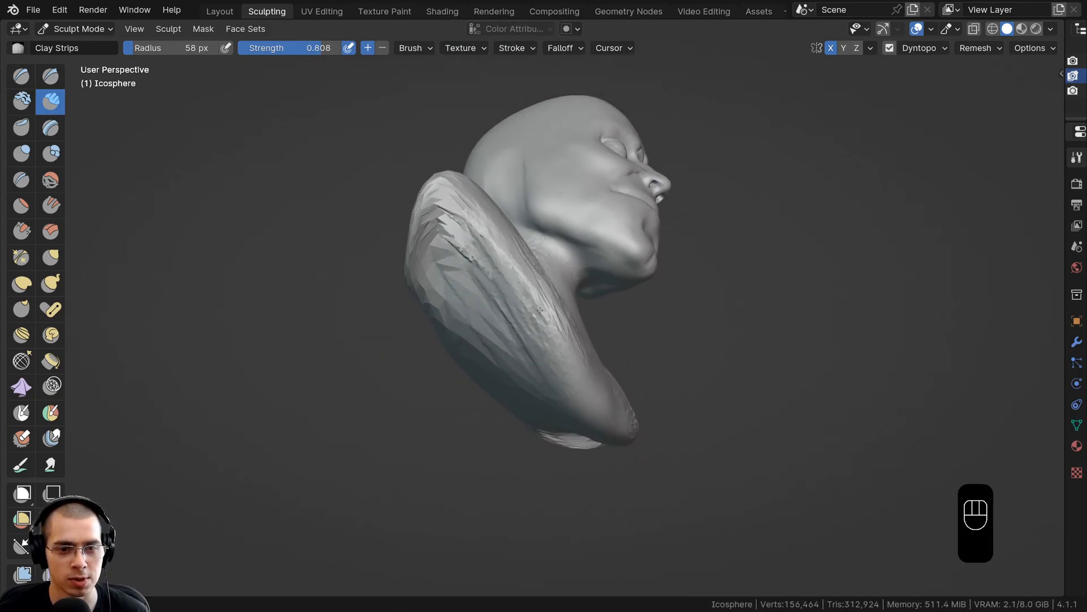
Step: Cover the front and underside of the shoulders and chest with Clay Strips strokes and smooth the surface
{"action": "middle_click_drag", "start_coordinate": [539, 310], "coordinate": [512, 417]}
{"action": "left_click_drag", "start_coordinate": [463, 347], "coordinate": [481, 391]}
{"action": "mouse_move", "coordinate": [481, 363]}
{"action": "middle_mouse_down"}
{"action": "mouse_move", "coordinate": [476, 396]}
{"action": "mouse_move", "coordinate": [515, 410]}
{"action": "mouse_move", "coordinate": [510, 391]}
{"action": "middle_mouse_up"}
{"action": "left_click_drag", "start_coordinate": [464, 396], "coordinate": [493, 419]}
{"action": "middle_click_drag", "start_coordinate": [510, 390], "coordinate": [577, 385]}
{"action": "left_click_drag", "start_coordinate": [442, 368], "coordinate": [413, 405]}
{"action": "middle_click_drag", "start_coordinate": [482, 385], "coordinate": [430, 385]}
{"action": "left_click_drag", "start_coordinate": [465, 368], "coordinate": [510, 427], "text": "shift"}
{"action": "middle_click_drag", "start_coordinate": [453, 357], "coordinate": [400, 297]}
{"action": "left_click_drag", "start_coordinate": [444, 370], "coordinate": [430, 356], "text": "shift"}
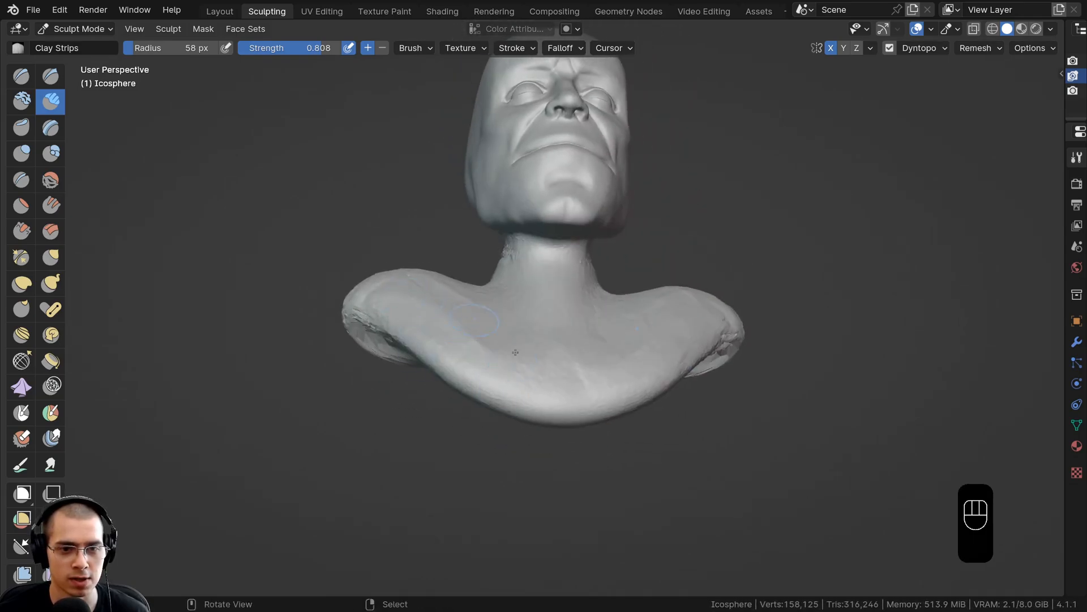
Step: Build up the sides and back of the neck and the rear of the shoulders with Clay Strips strokes
{"action": "middle_click_drag", "start_coordinate": [514, 357], "coordinate": [589, 365]}
{"action": "mouse_move", "coordinate": [498, 317]}
{"action": "middle_mouse_down"}
{"action": "mouse_move", "coordinate": [584, 300]}
{"action": "mouse_move", "coordinate": [651, 249]}
{"action": "mouse_move", "coordinate": [648, 230]}
{"action": "middle_mouse_up"}
{"action": "middle_click_drag", "start_coordinate": [588, 283], "coordinate": [567, 368]}
{"action": "left_click_drag", "start_coordinate": [566, 368], "coordinate": [580, 379]}
{"action": "middle_click_drag", "start_coordinate": [543, 384], "coordinate": [530, 380]}
{"action": "left_click_drag", "start_coordinate": [532, 345], "coordinate": [548, 328]}
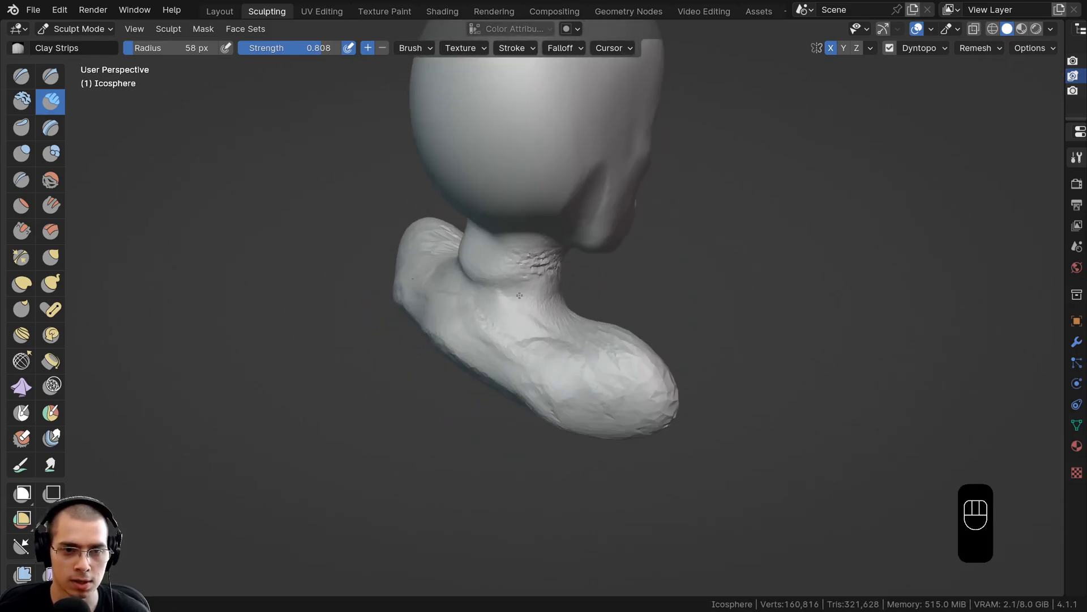
{"action": "mouse_move", "coordinate": [548, 329]}
{"action": "middle_mouse_down"}
{"action": "mouse_move", "coordinate": [493, 315]}
{"action": "mouse_move", "coordinate": [513, 405]}
{"action": "middle_mouse_up"}
{"action": "middle_click_drag", "start_coordinate": [516, 405], "coordinate": [516, 330], "text": "ctrl"}
{"action": "left_click_drag", "start_coordinate": [516, 329], "coordinate": [513, 323]}
Step: Smooth the chest, the neck and the rough outer end of the shoulder
{"action": "mouse_move", "coordinate": [512, 323]}
{"action": "middle_mouse_down", "text": "ctrl"}
{"action": "mouse_move", "coordinate": [512, 354]}
{"action": "mouse_move", "coordinate": [397, 362]}
{"action": "middle_mouse_up", "text": "ctrl"}
{"action": "mouse_move", "coordinate": [498, 397]}
{"action": "middle_mouse_down"}
{"action": "mouse_move", "coordinate": [504, 306]}
{"action": "mouse_move", "coordinate": [524, 430]}
{"action": "middle_mouse_up"}
{"action": "left_click_drag", "start_coordinate": [524, 430], "coordinate": [518, 447], "text": "shift"}
{"action": "middle_click_drag", "start_coordinate": [507, 464], "coordinate": [476, 527], "text": "ctrl"}
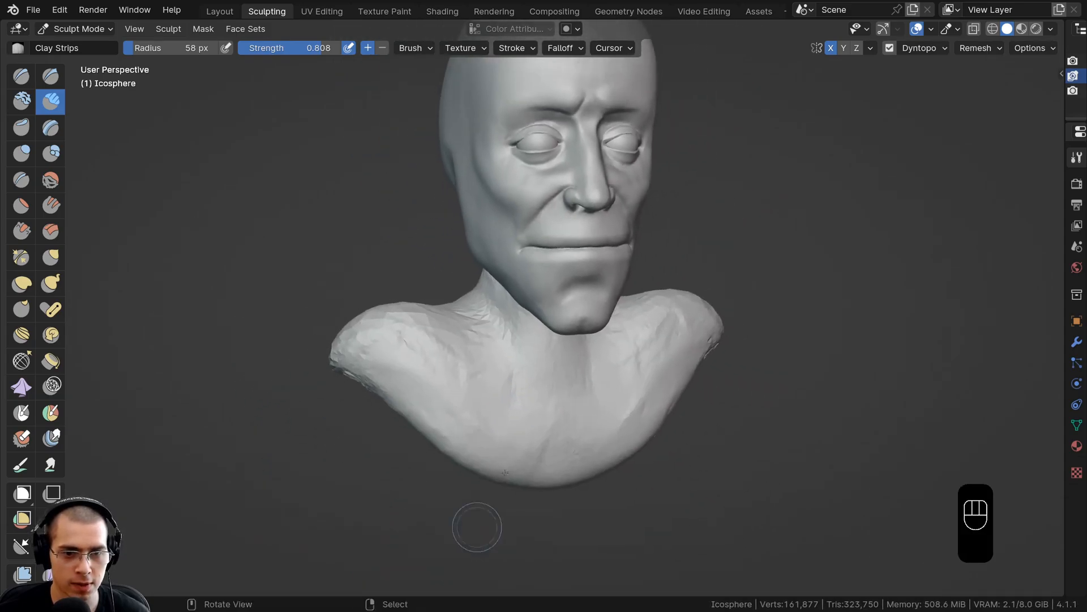
{"action": "left_click_drag", "start_coordinate": [512, 413], "coordinate": [518, 317], "text": "shift"}
{"action": "middle_click_drag", "start_coordinate": [441, 334], "coordinate": [538, 357]}
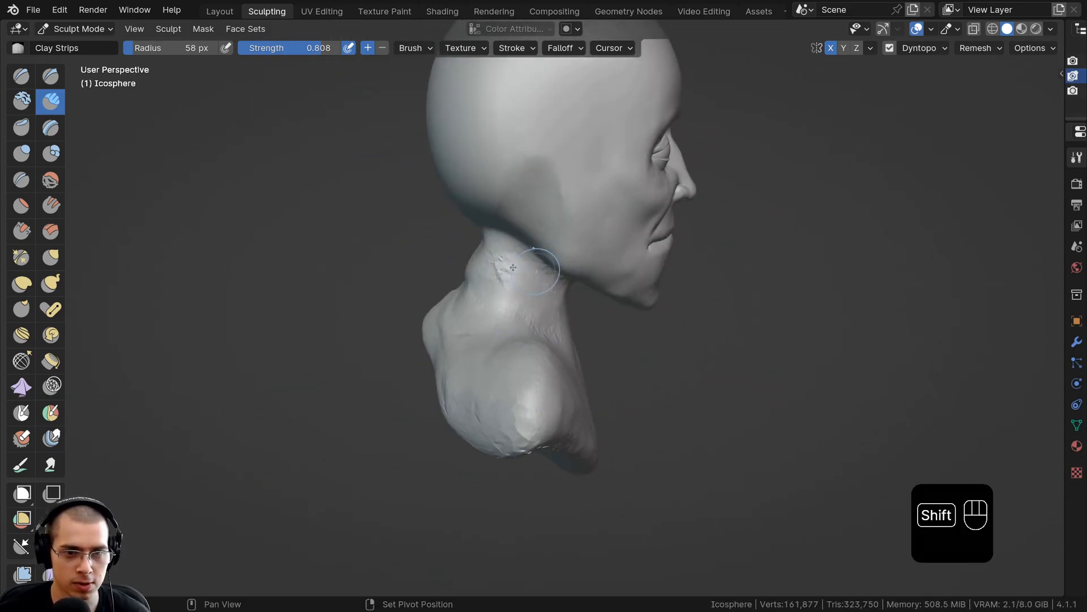
{"action": "mouse_move", "coordinate": [513, 267]}
{"action": "middle_mouse_down"}
{"action": "mouse_move", "coordinate": [524, 265]}
{"action": "mouse_move", "coordinate": [513, 182]}
{"action": "middle_mouse_up"}
{"action": "left_click_drag", "start_coordinate": [521, 164], "coordinate": [538, 220], "text": "shift"}
{"action": "mouse_move", "coordinate": [535, 221]}
{"action": "middle_mouse_down"}
{"action": "mouse_move", "coordinate": [485, 326]}
{"action": "mouse_move", "coordinate": [535, 303]}
{"action": "middle_mouse_up"}
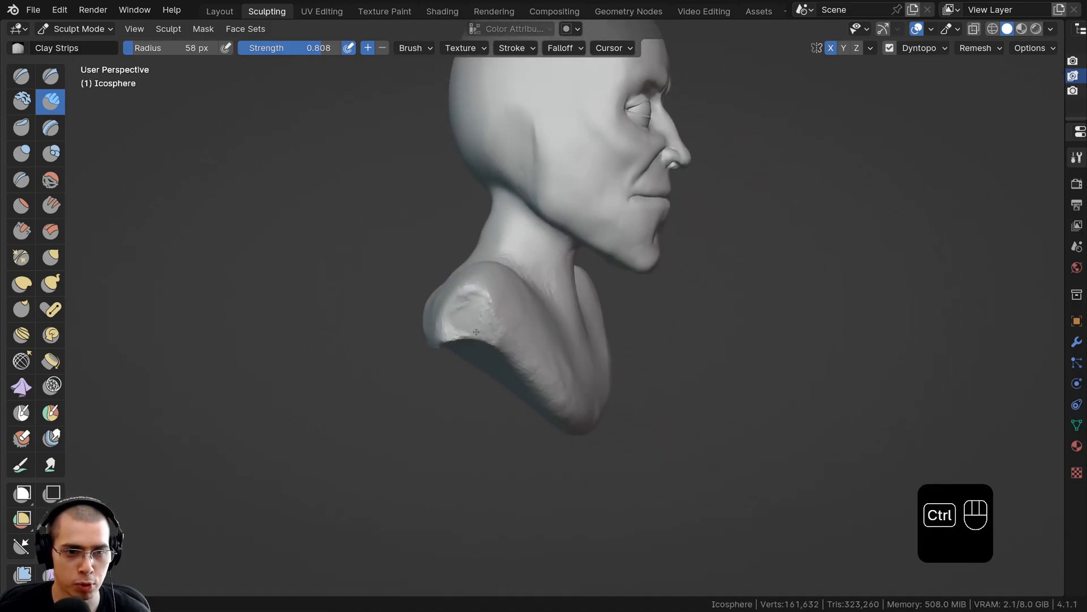
{"action": "left_click_drag", "start_coordinate": [452, 315], "coordinate": [482, 304], "text": "shift"}
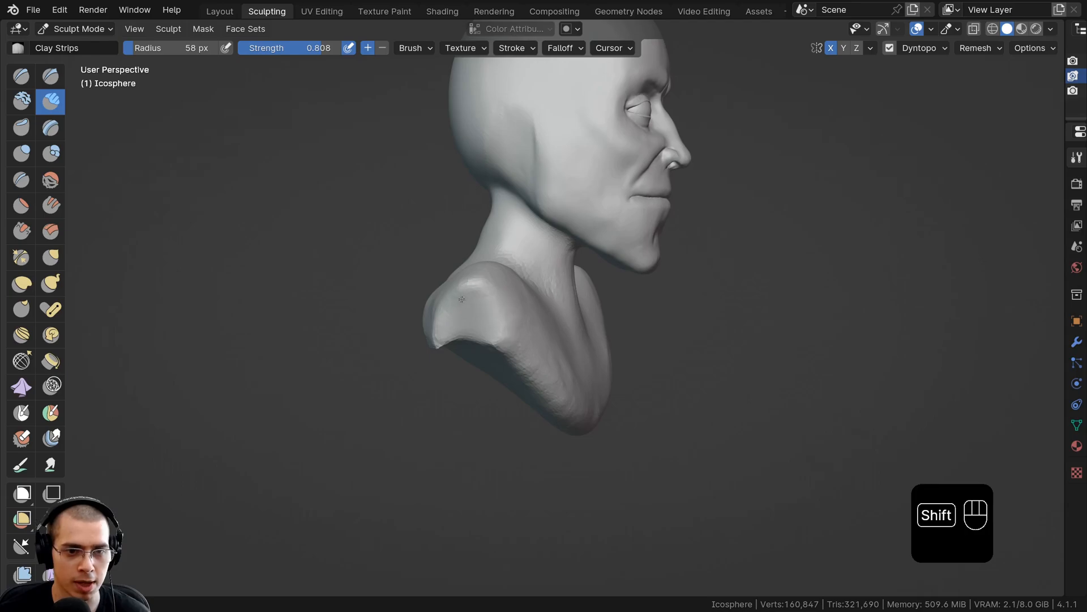
Step: Lay Clay Strips strokes across the underside of the shoulder and torso and smooth them into the surface
{"action": "middle_click_drag", "start_coordinate": [486, 344], "coordinate": [504, 237]}
{"action": "mouse_move", "coordinate": [493, 241]}
{"action": "left_mouse_down"}
{"action": "mouse_move", "coordinate": [552, 309]}
{"action": "mouse_move", "coordinate": [538, 329]}
{"action": "left_mouse_up"}
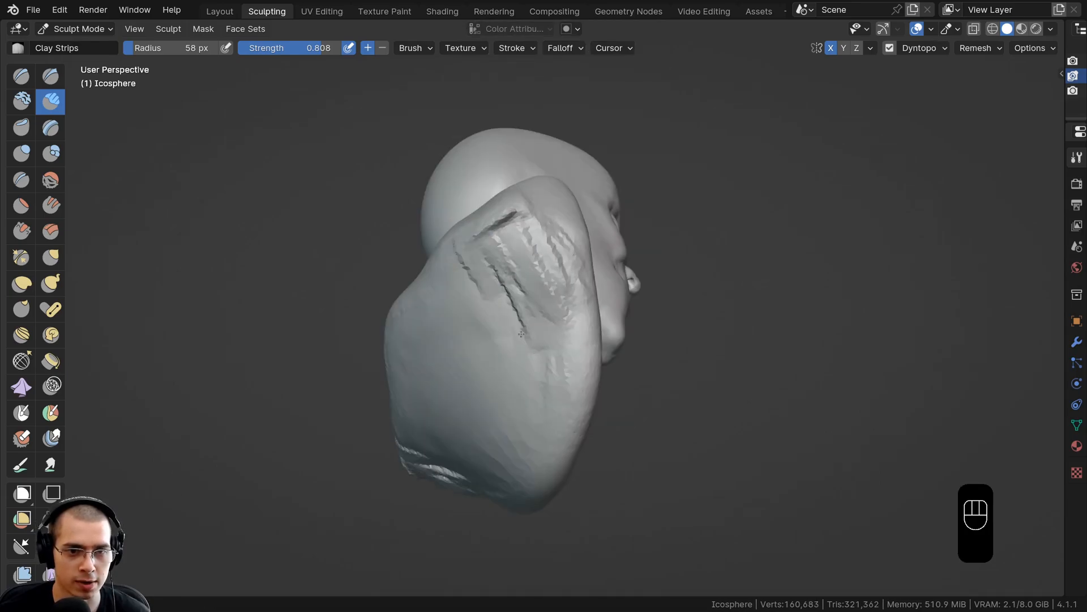
{"action": "left_click_drag", "start_coordinate": [470, 255], "coordinate": [532, 385]}
{"action": "left_click_drag", "start_coordinate": [465, 334], "coordinate": [507, 410]}
{"action": "left_click_drag", "start_coordinate": [504, 200], "coordinate": [529, 205], "text": "shift"}
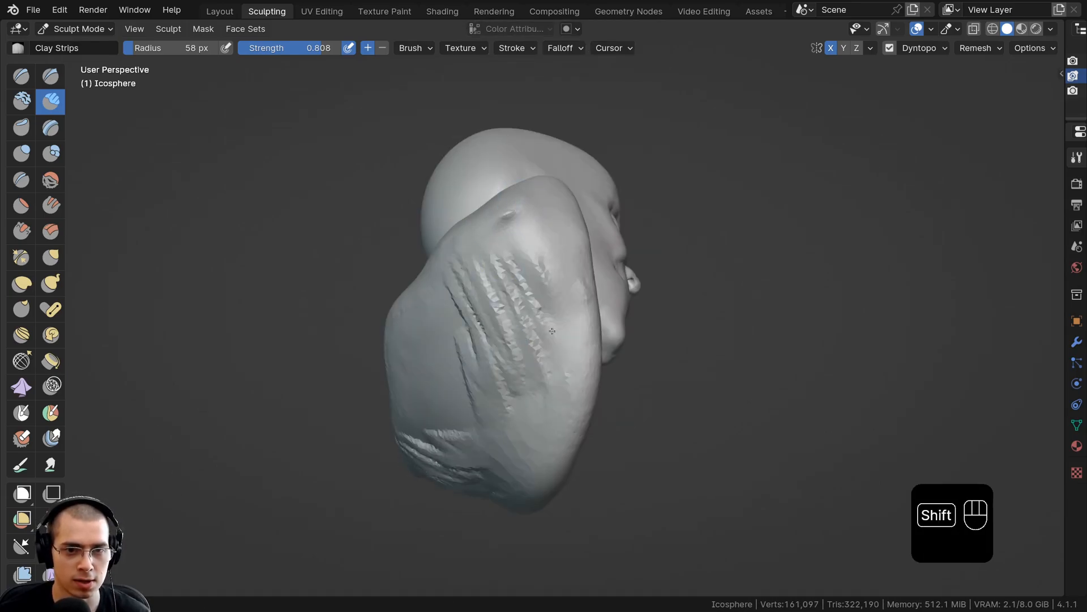
{"action": "left_click_drag", "start_coordinate": [552, 331], "coordinate": [501, 258], "text": "shift"}
{"action": "left_click_drag", "start_coordinate": [433, 371], "coordinate": [465, 419], "text": "shift"}
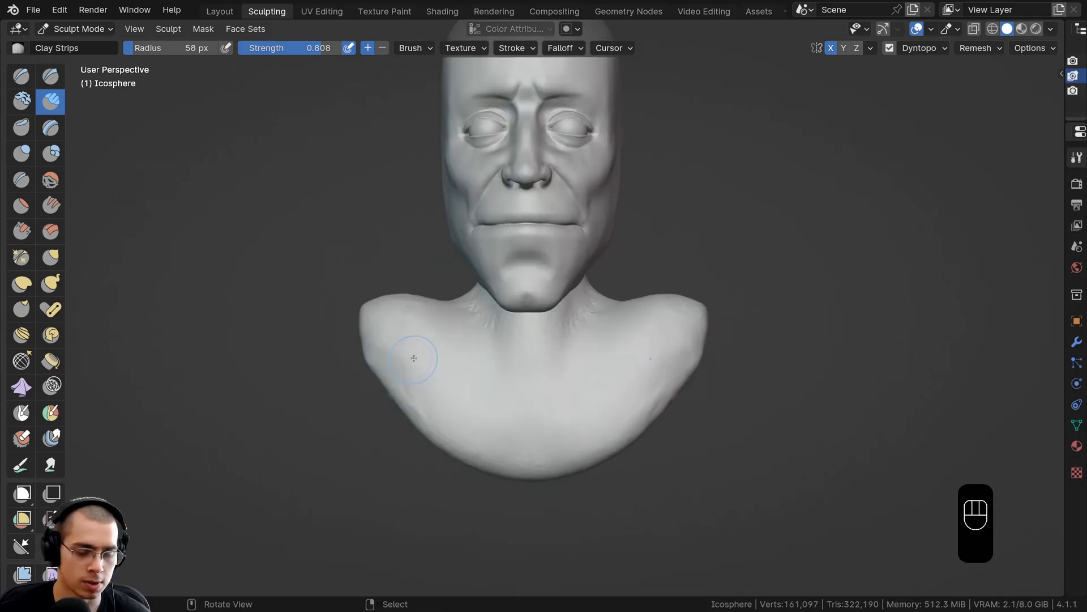
Step: Pull the lower corners of the chest outward and down and level its bottom edge with the Grab brush
{"action": "key", "text": "g"}
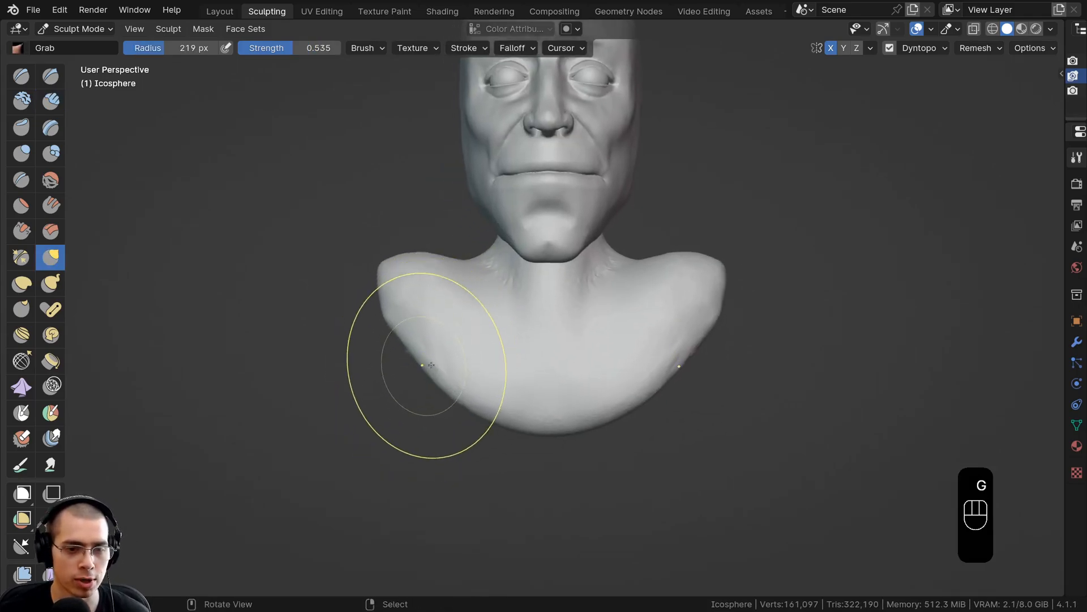
{"action": "mouse_move", "coordinate": [425, 372]}
{"action": "left_mouse_down"}
{"action": "mouse_move", "coordinate": [449, 381]}
{"action": "mouse_move", "coordinate": [423, 384]}
{"action": "left_mouse_up"}
{"action": "mouse_move", "coordinate": [474, 409]}
{"action": "middle_mouse_down"}
{"action": "mouse_move", "coordinate": [544, 417]}
{"action": "mouse_move", "coordinate": [566, 390]}
{"action": "mouse_move", "coordinate": [534, 366]}
{"action": "mouse_move", "coordinate": [575, 328]}
{"action": "mouse_move", "coordinate": [469, 322]}
{"action": "mouse_move", "coordinate": [468, 382]}
{"action": "mouse_move", "coordinate": [526, 417]}
{"action": "middle_mouse_up"}
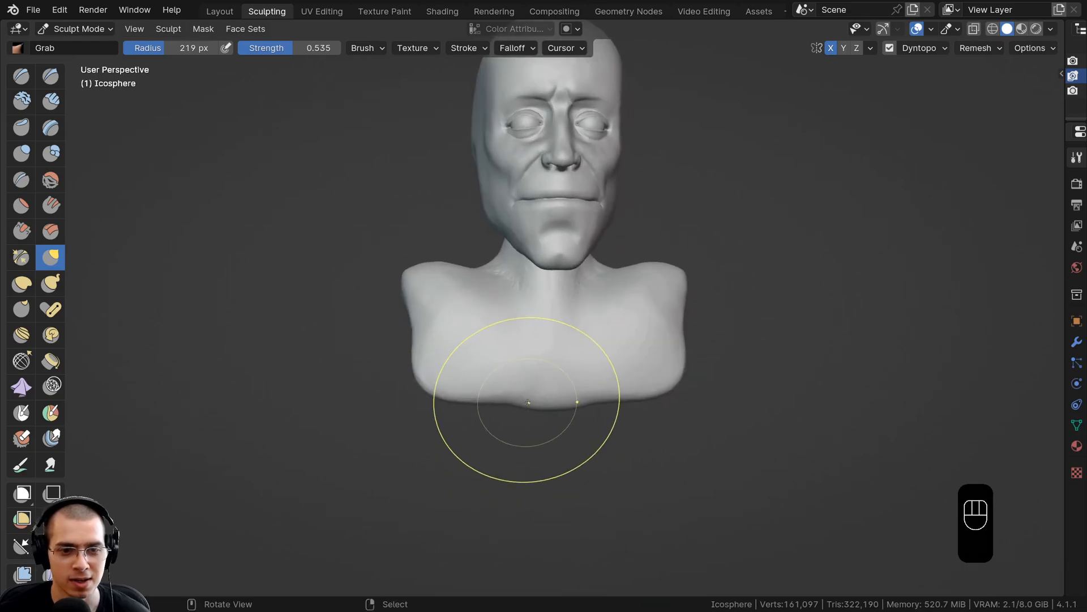
{"action": "left_click_drag", "start_coordinate": [437, 365], "coordinate": [450, 367]}
{"action": "left_click_drag", "start_coordinate": [436, 367], "coordinate": [449, 369]}
{"action": "left_click_drag", "start_coordinate": [528, 391], "coordinate": [530, 381]}
{"action": "left_click_drag", "start_coordinate": [444, 371], "coordinate": [455, 366]}
{"action": "left_click_drag", "start_coordinate": [433, 363], "coordinate": [442, 359]}
{"action": "mouse_move", "coordinate": [406, 286]}
{"action": "middle_mouse_down"}
{"action": "mouse_move", "coordinate": [376, 262]}
{"action": "mouse_move", "coordinate": [563, 304]}
{"action": "middle_mouse_up"}
{"action": "middle_click_drag", "start_coordinate": [474, 337], "coordinate": [486, 328]}
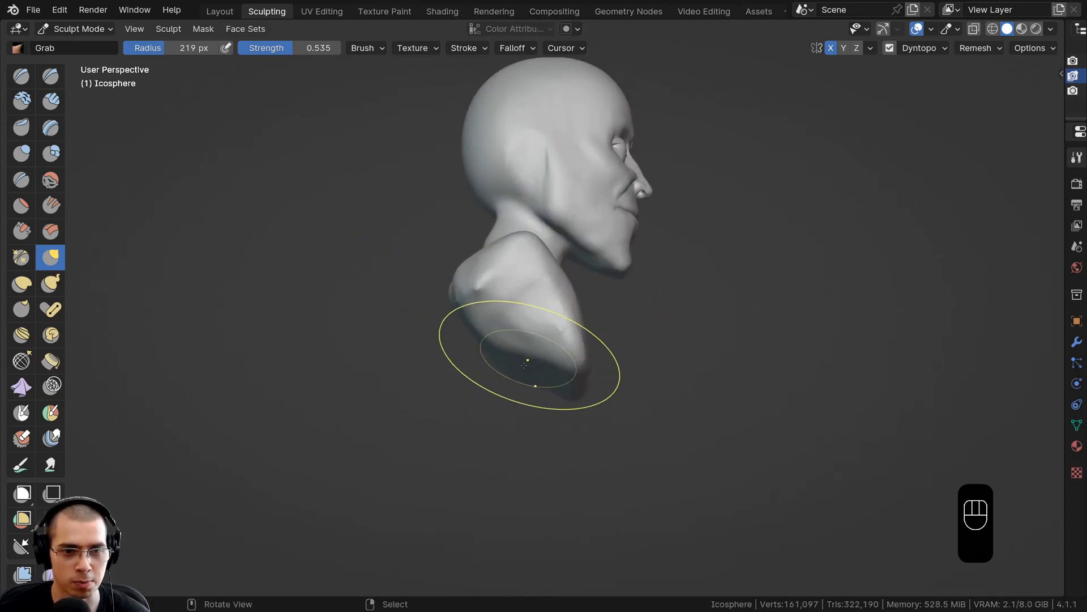
{"action": "middle_click_drag", "start_coordinate": [524, 365], "coordinate": [399, 294]}
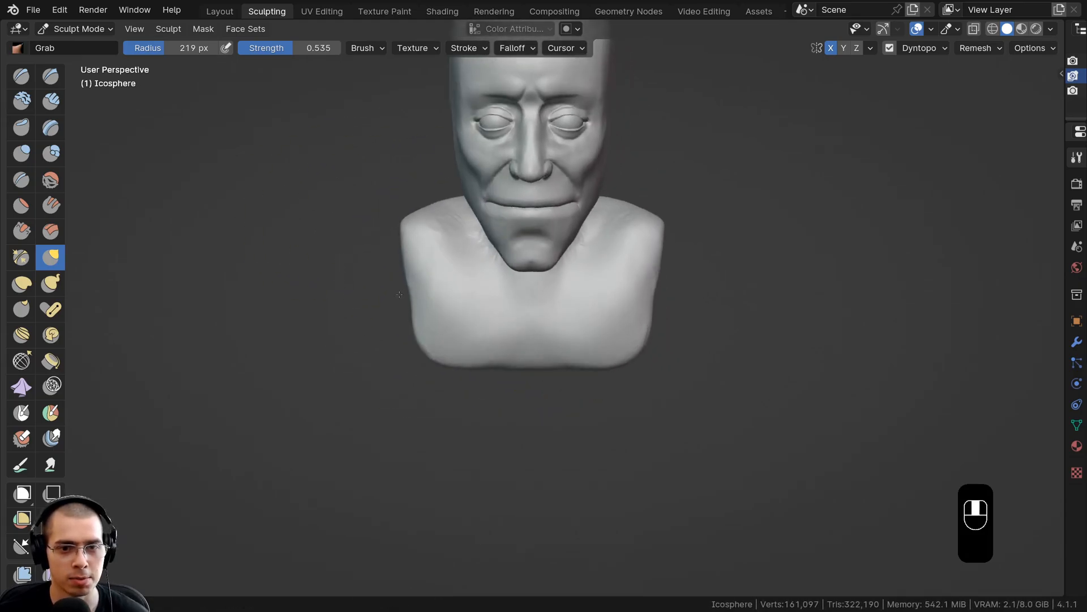
Step: Sculpt an Adam's apple on the front of the throat with the Clay Strips brush
{"action": "middle_click_drag", "start_coordinate": [436, 244], "coordinate": [440, 328], "text": "ctrl"}
{"action": "mouse_move", "coordinate": [425, 272]}
{"action": "middle_mouse_down"}
{"action": "mouse_move", "coordinate": [447, 267]}
{"action": "mouse_move", "coordinate": [446, 230]}
{"action": "middle_mouse_up"}
{"action": "left_click", "coordinate": [50, 102]}
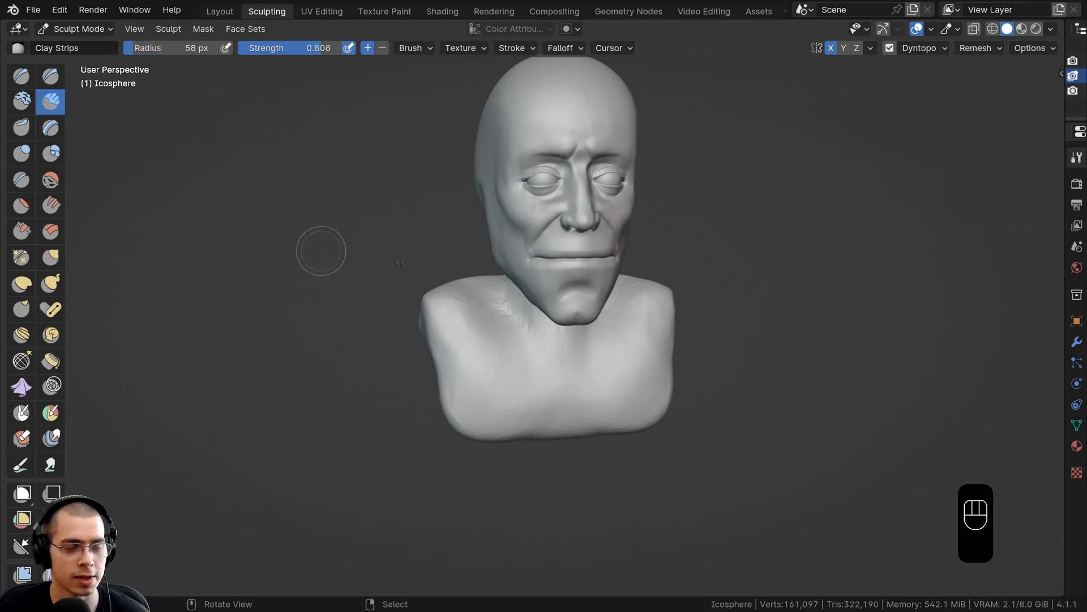
{"action": "mouse_move", "coordinate": [400, 262]}
{"action": "middle_mouse_down"}
{"action": "mouse_move", "coordinate": [552, 204]}
{"action": "mouse_move", "coordinate": [541, 306]}
{"action": "mouse_move", "coordinate": [572, 283]}
{"action": "middle_mouse_up"}
{"action": "left_click_drag", "start_coordinate": [572, 284], "coordinate": [578, 299]}
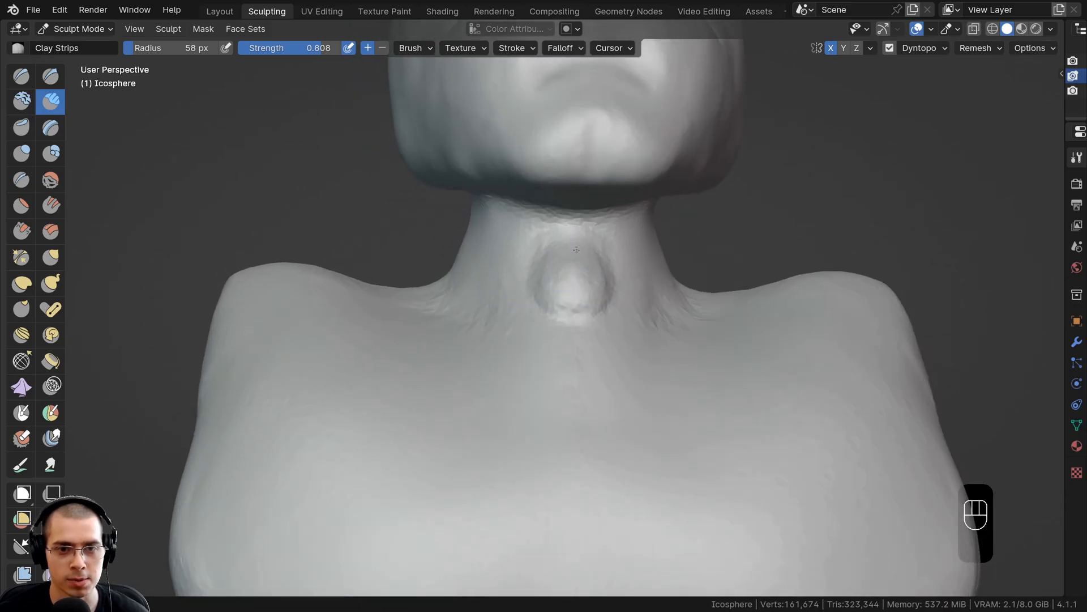
{"action": "middle_click_drag", "start_coordinate": [608, 316], "coordinate": [676, 331]}
{"action": "left_click_drag", "start_coordinate": [577, 262], "coordinate": [609, 346]}
Step: Form the neck muscles from behind the jaw down to the upper chest with added and carved Clay Strips strokes
{"action": "middle_click_drag", "start_coordinate": [640, 354], "coordinate": [694, 371]}
{"action": "mouse_move", "coordinate": [612, 353]}
{"action": "middle_mouse_down"}
{"action": "mouse_move", "coordinate": [637, 363]}
{"action": "mouse_move", "coordinate": [651, 354]}
{"action": "middle_mouse_up"}
{"action": "mouse_move", "coordinate": [605, 262]}
{"action": "middle_mouse_down"}
{"action": "mouse_move", "coordinate": [652, 278]}
{"action": "mouse_move", "coordinate": [550, 249]}
{"action": "middle_mouse_up"}
{"action": "left_click_drag", "start_coordinate": [562, 249], "coordinate": [559, 186]}
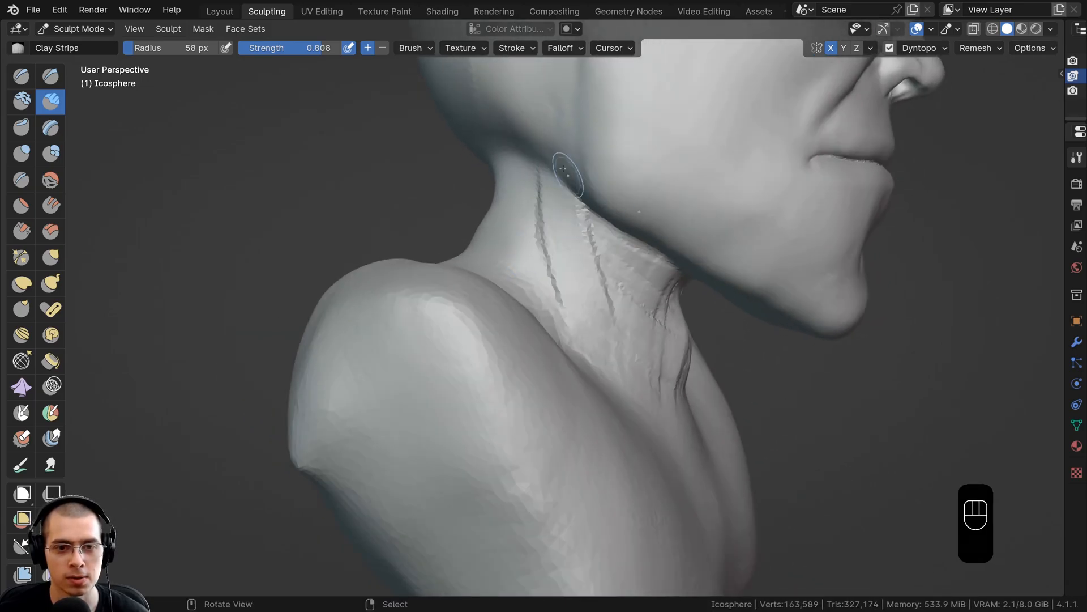
{"action": "middle_click_drag", "start_coordinate": [612, 260], "coordinate": [552, 266]}
{"action": "left_click_drag", "start_coordinate": [563, 314], "coordinate": [510, 334], "text": "ctrl"}
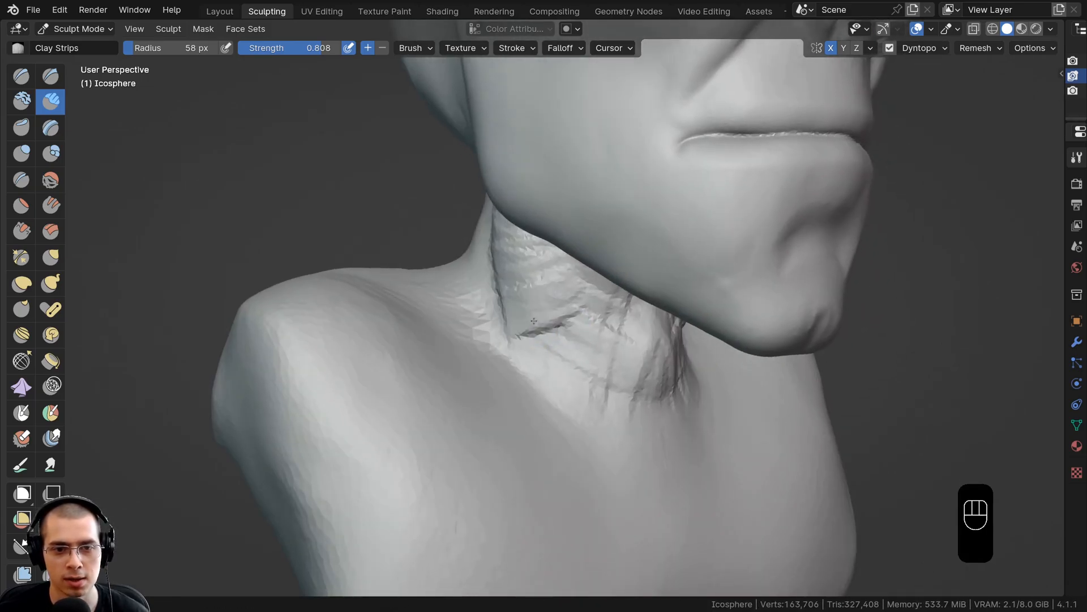
{"action": "middle_click_drag", "start_coordinate": [550, 359], "coordinate": [536, 289], "text": "shift"}
{"action": "scroll", "coordinate": [535, 289], "scroll_direction": "down", "scroll_amount": 1}
{"action": "left_click_drag", "start_coordinate": [539, 331], "coordinate": [561, 434]}
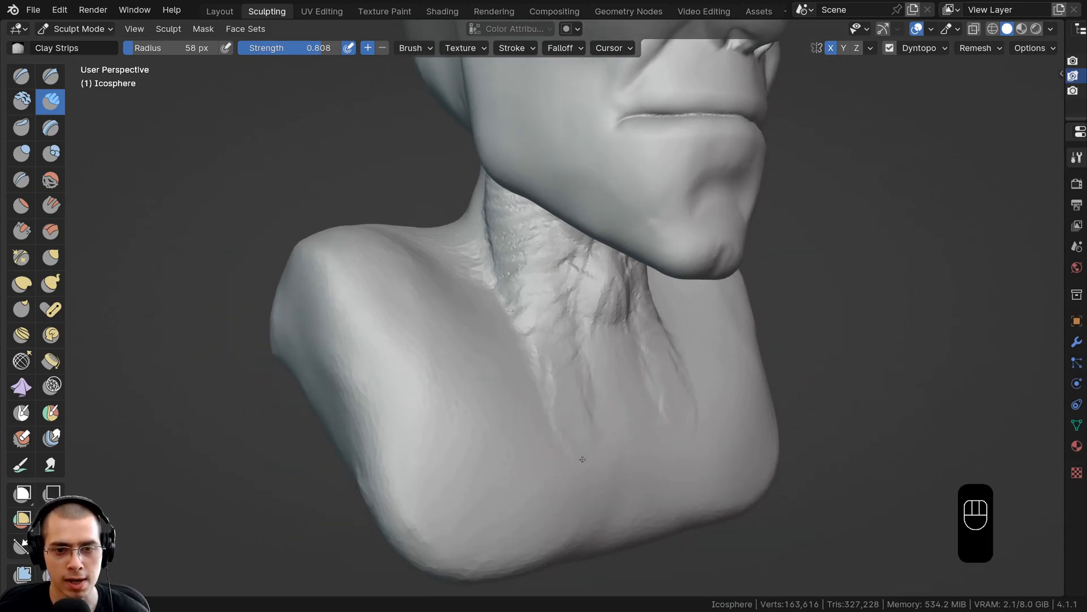
{"action": "middle_click_drag", "start_coordinate": [557, 382], "coordinate": [548, 157]}
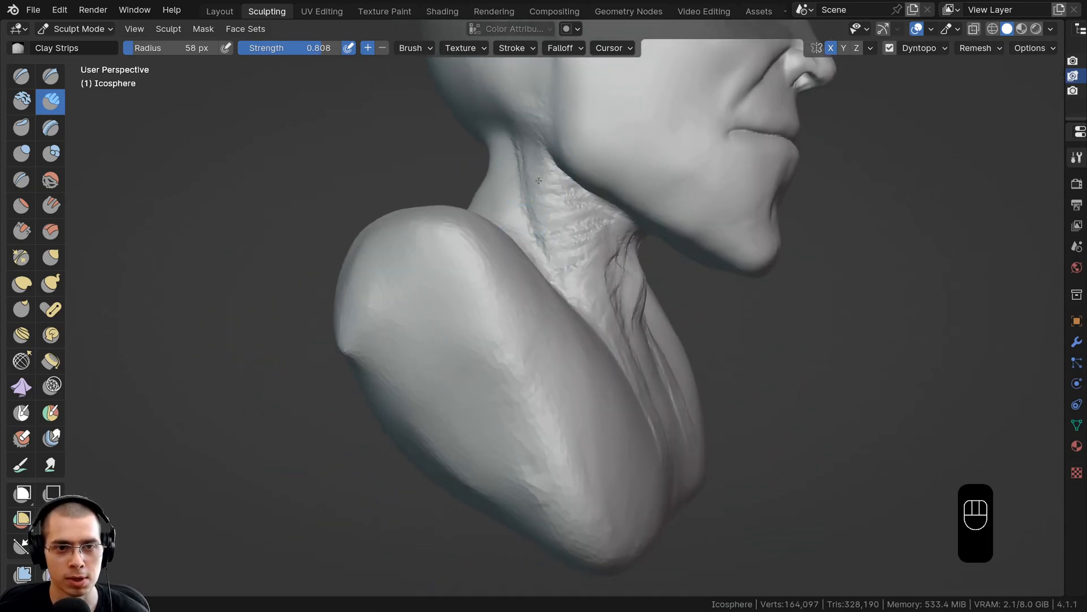
Step: Fill out the nape and blend it into the base of the skull with Clay Strips strokes
{"action": "middle_click_drag", "start_coordinate": [640, 368], "coordinate": [594, 374]}
{"action": "middle_click_drag", "start_coordinate": [535, 395], "coordinate": [543, 249]}
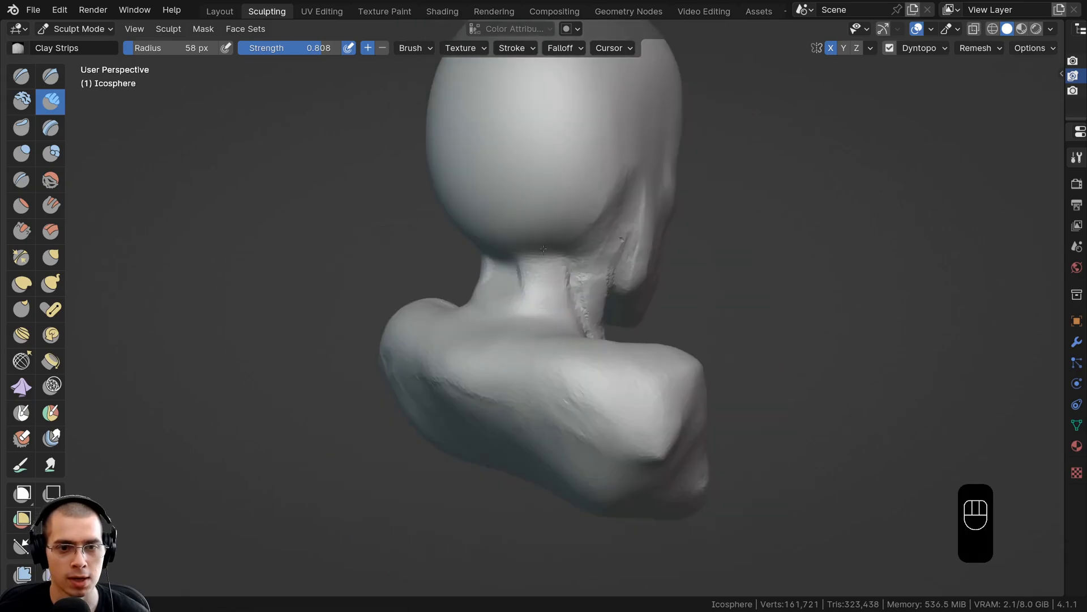
{"action": "middle_click_drag", "start_coordinate": [519, 320], "coordinate": [559, 174]}
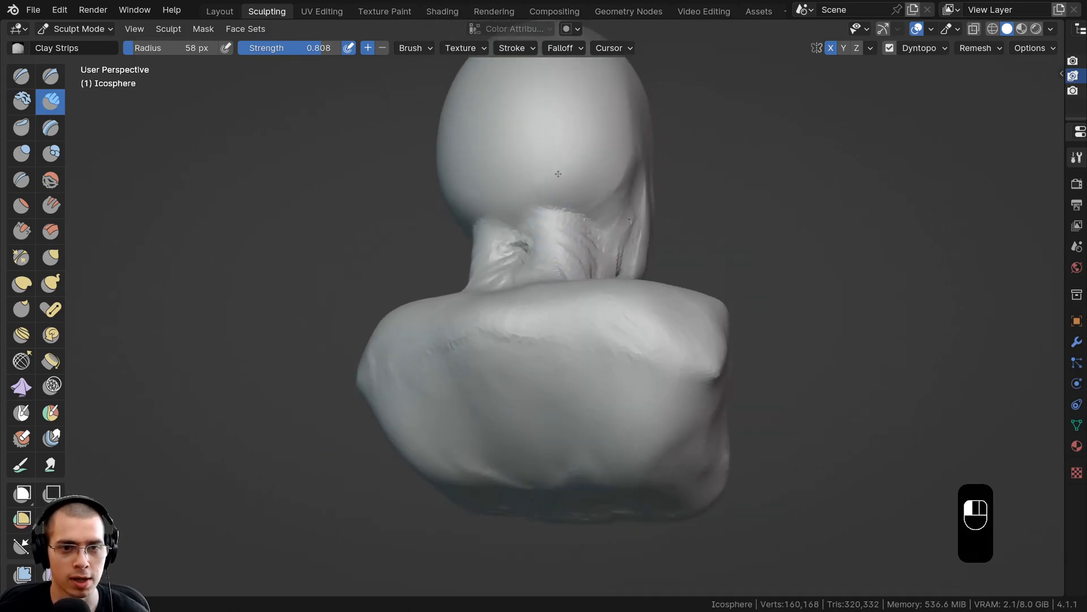
{"action": "middle_click_drag", "start_coordinate": [562, 262], "coordinate": [556, 233]}
{"action": "left_click_drag", "start_coordinate": [557, 233], "coordinate": [556, 233]}
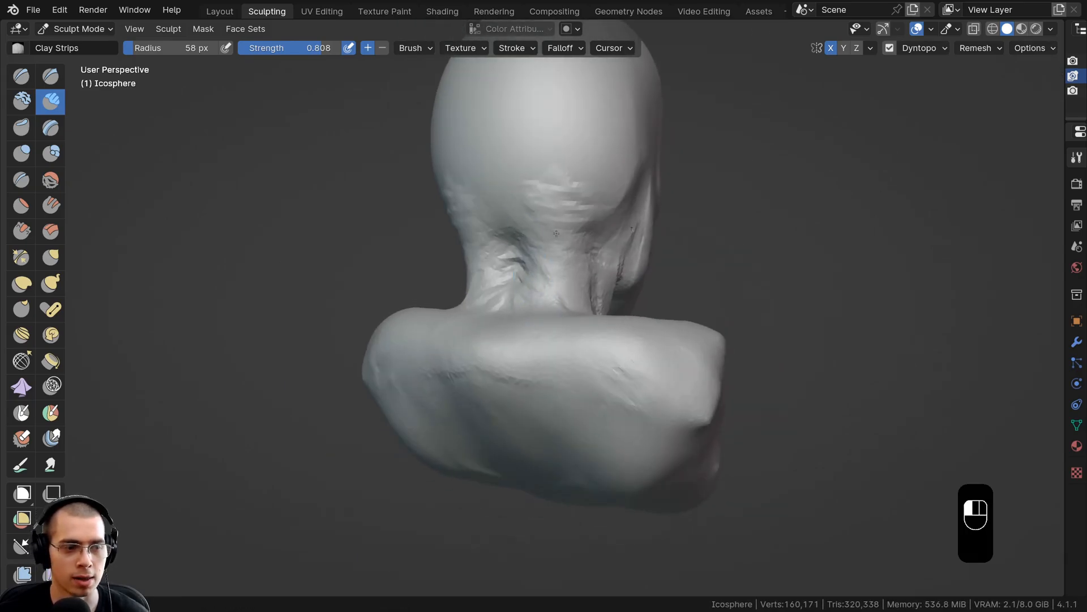
{"action": "middle_click_drag", "start_coordinate": [573, 284], "coordinate": [504, 228], "text": "ctrl"}
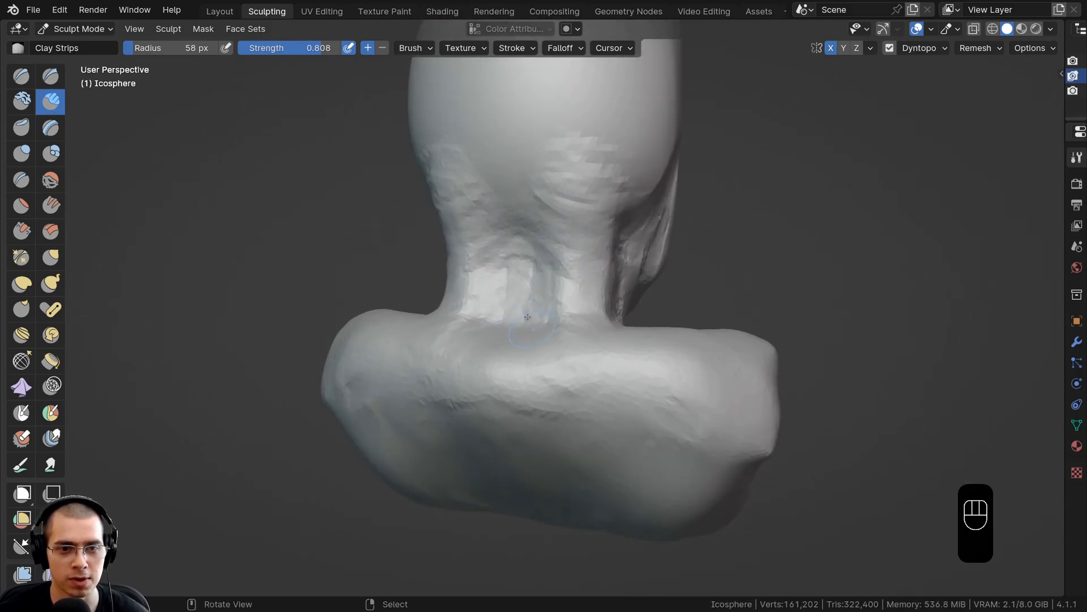
{"action": "mouse_move", "coordinate": [576, 297]}
{"action": "middle_mouse_down"}
{"action": "mouse_move", "coordinate": [537, 249]}
{"action": "mouse_move", "coordinate": [519, 192]}
{"action": "mouse_move", "coordinate": [465, 188]}
{"action": "middle_mouse_up"}
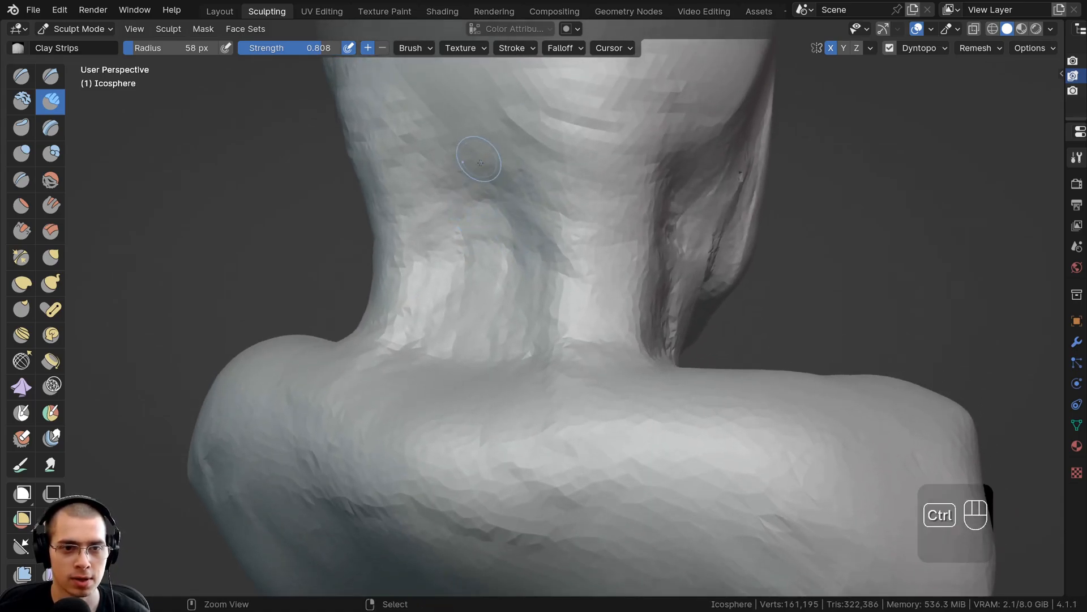
Step: Shape the side of the neck behind the jaw with Clay Strips strokes and smooth the area above it
{"action": "middle_click_drag", "start_coordinate": [484, 304], "coordinate": [518, 225], "text": "ctrl"}
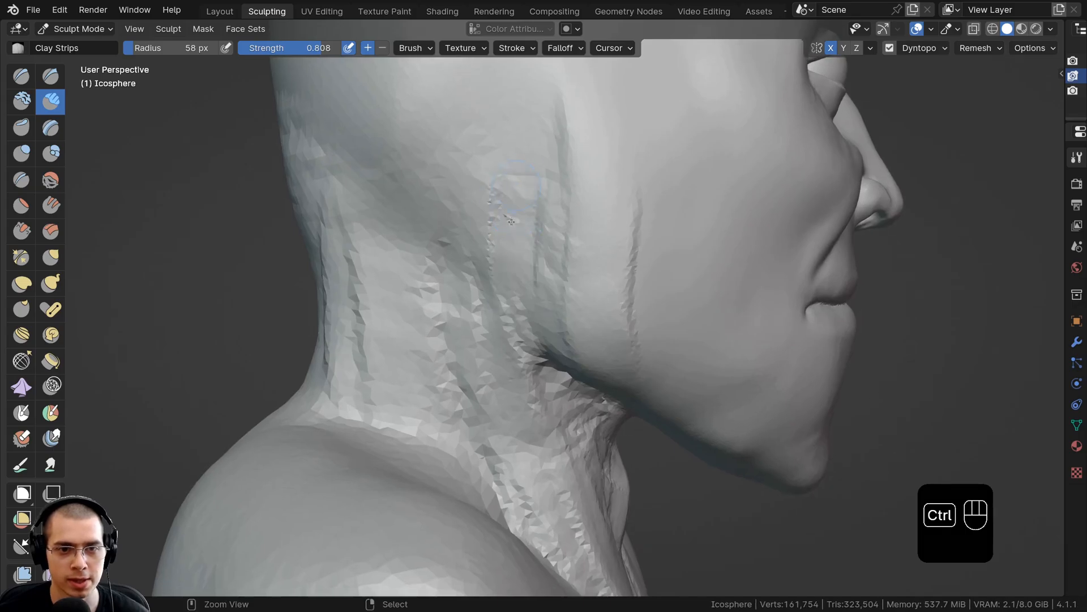
{"action": "middle_click_drag", "start_coordinate": [516, 262], "coordinate": [480, 280]}
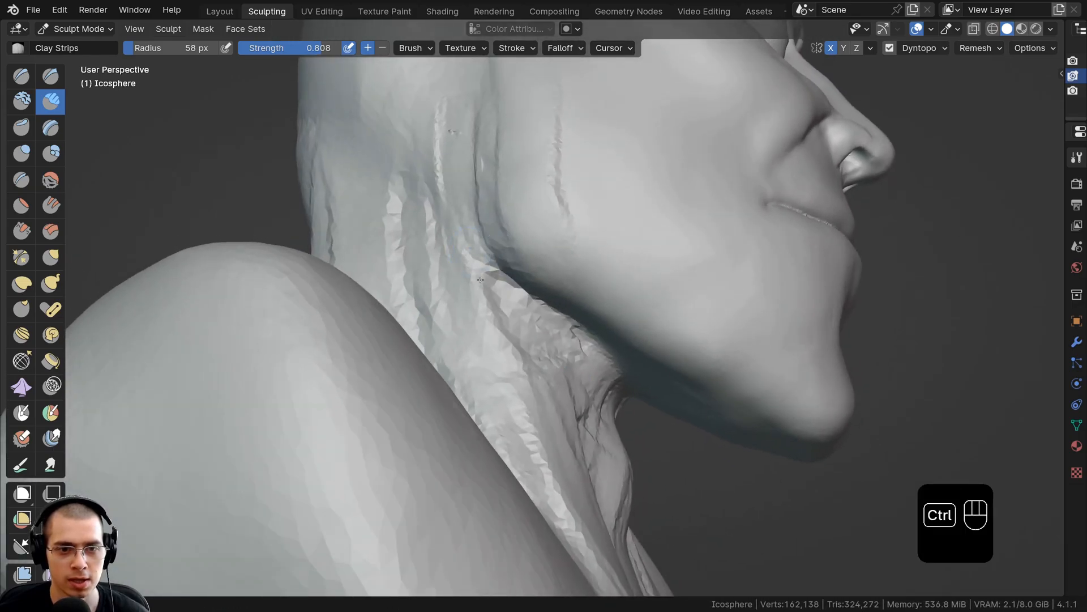
{"action": "middle_click_drag", "start_coordinate": [545, 340], "coordinate": [573, 274]}
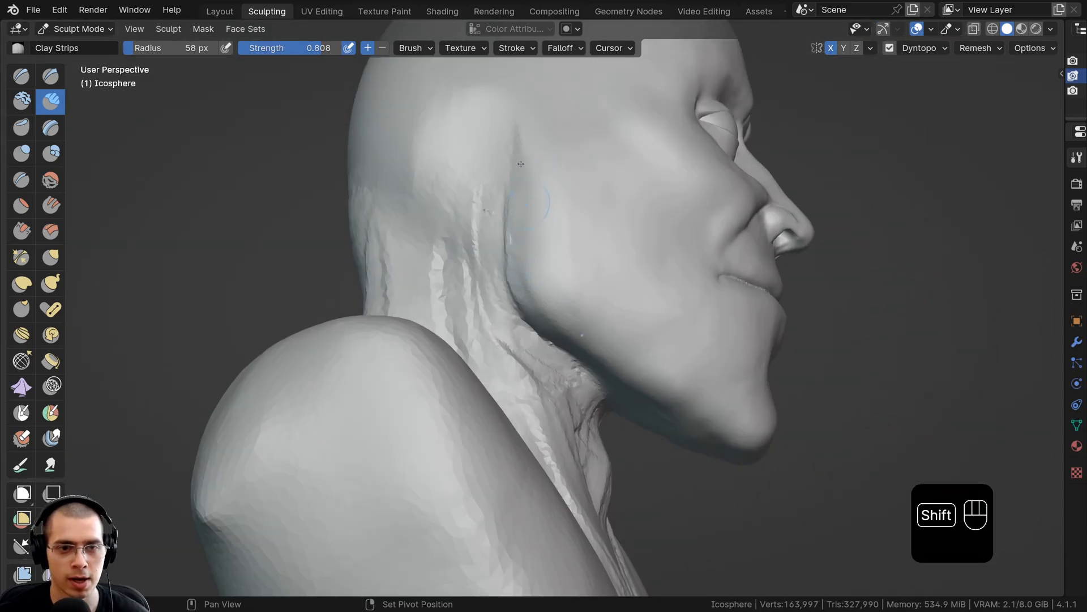
{"action": "middle_click_drag", "start_coordinate": [526, 213], "coordinate": [553, 196], "text": "shift"}
{"action": "middle_click_drag", "start_coordinate": [582, 341], "coordinate": [539, 213], "text": "shift"}
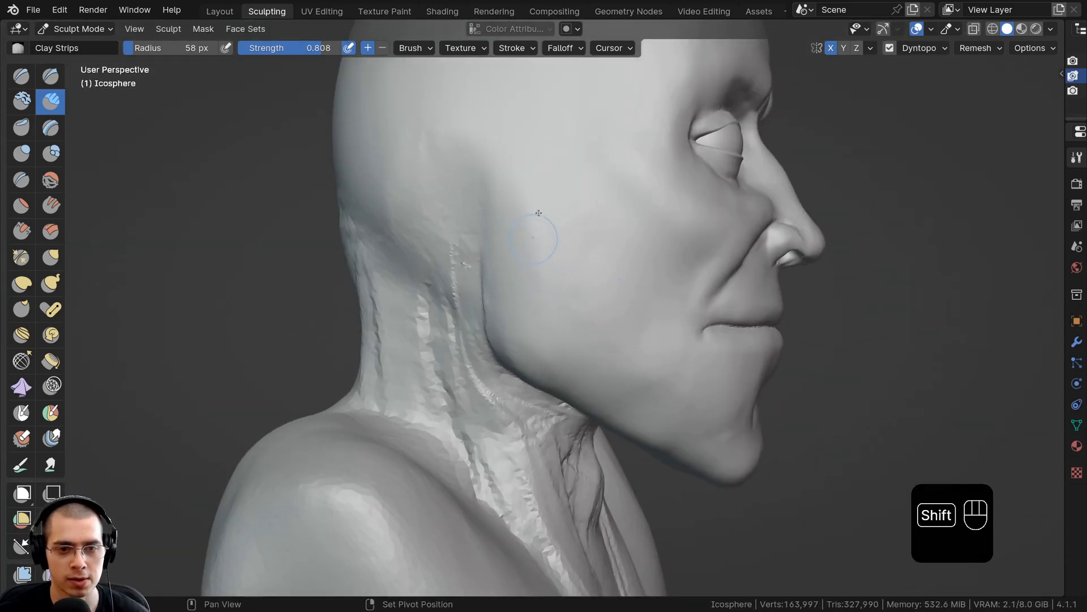
Step: Adjust the profile of the throat around the Adam's apple with the Grab brush
{"action": "scroll", "coordinate": [526, 318], "scroll_direction": "down", "scroll_amount": 5}
{"action": "middle_click_drag", "start_coordinate": [526, 318], "coordinate": [538, 267]}
{"action": "middle_click_drag", "start_coordinate": [538, 266], "coordinate": [527, 253], "text": "shift"}
{"action": "middle_click_drag", "start_coordinate": [506, 301], "coordinate": [521, 299]}
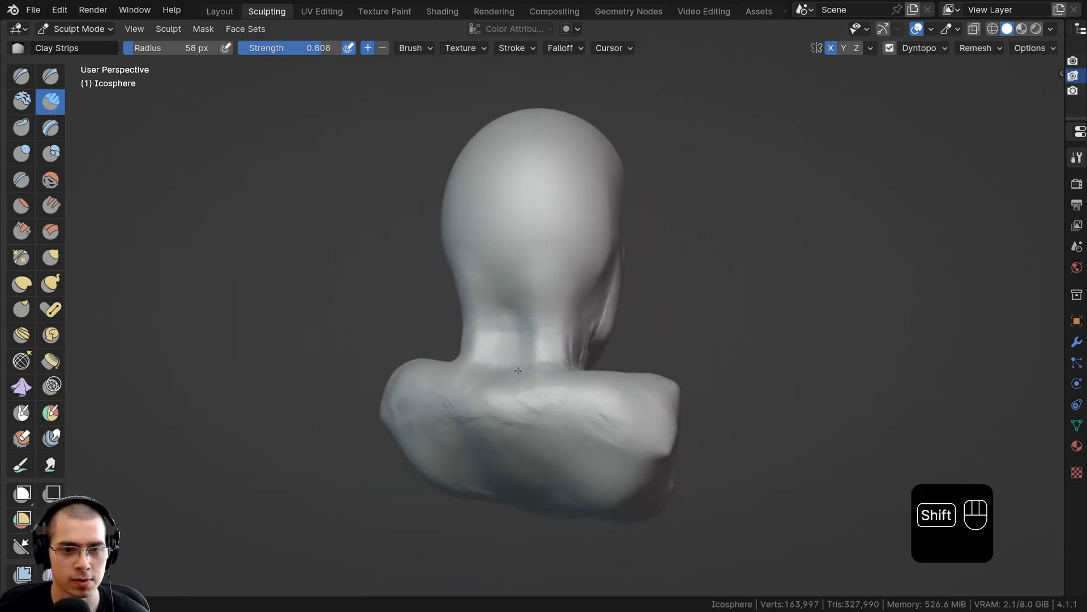
{"action": "mouse_move", "coordinate": [517, 370]}
{"action": "middle_mouse_down"}
{"action": "mouse_move", "coordinate": [533, 364]}
{"action": "mouse_move", "coordinate": [504, 299]}
{"action": "mouse_move", "coordinate": [512, 311]}
{"action": "mouse_move", "coordinate": [471, 300]}
{"action": "middle_mouse_up"}
{"action": "scroll", "coordinate": [504, 299], "scroll_direction": "up", "scroll_amount": 3}
{"action": "key", "text": "g"}
{"action": "mouse_move", "coordinate": [533, 343]}
{"action": "middle_mouse_down"}
{"action": "mouse_move", "coordinate": [537, 307]}
{"action": "mouse_move", "coordinate": [524, 290]}
{"action": "middle_mouse_up"}
{"action": "middle_click_drag", "start_coordinate": [524, 290], "coordinate": [502, 258], "text": "ctrl"}
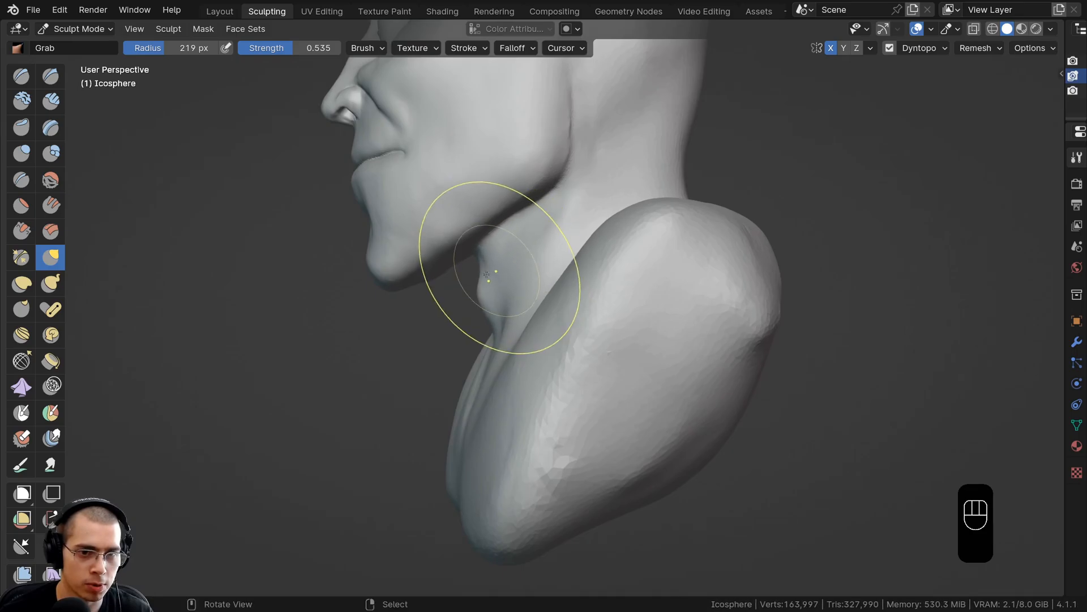
{"action": "mouse_move", "coordinate": [497, 332]}
{"action": "middle_mouse_down"}
{"action": "mouse_move", "coordinate": [528, 385]}
{"action": "mouse_move", "coordinate": [483, 290]}
{"action": "middle_mouse_up"}
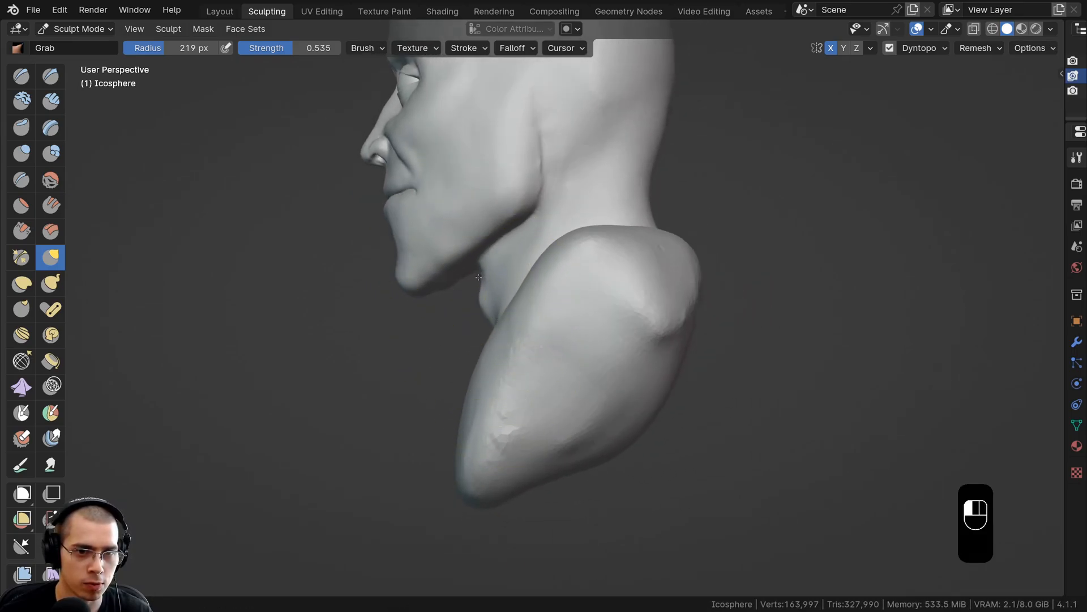
{"action": "left_click_drag", "start_coordinate": [479, 277], "coordinate": [472, 276]}
Step: Examine the skull's shape and the bust's proportions from the side, front, below and above
{"action": "middle_click_drag", "start_coordinate": [498, 238], "coordinate": [501, 265], "text": "ctrl"}
{"action": "middle_click_drag", "start_coordinate": [530, 189], "coordinate": [542, 272], "text": "shift"}
{"action": "middle_click_drag", "start_coordinate": [543, 229], "coordinate": [544, 252], "text": "shift"}
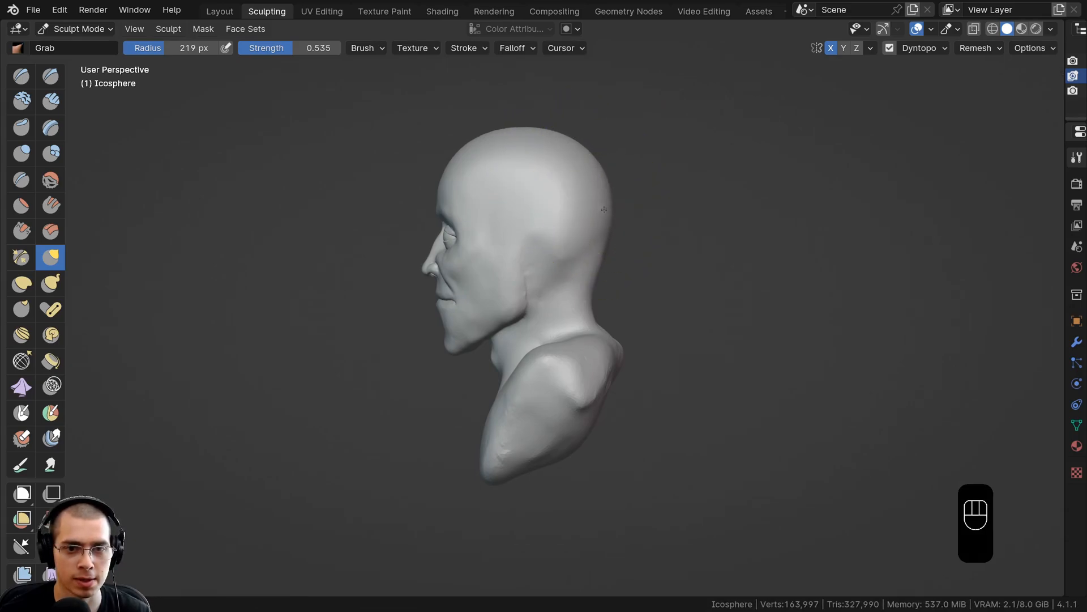
{"action": "middle_click_drag", "start_coordinate": [604, 210], "coordinate": [605, 220], "text": "ctrl"}
{"action": "middle_click_drag", "start_coordinate": [555, 101], "coordinate": [606, 175]}
{"action": "middle_click_drag", "start_coordinate": [612, 153], "coordinate": [688, 130]}
{"action": "mouse_move", "coordinate": [552, 170]}
{"action": "middle_mouse_down", "text": "ctrl"}
{"action": "mouse_move", "coordinate": [546, 98]}
{"action": "mouse_move", "coordinate": [541, 125]}
{"action": "middle_mouse_up", "text": "ctrl"}
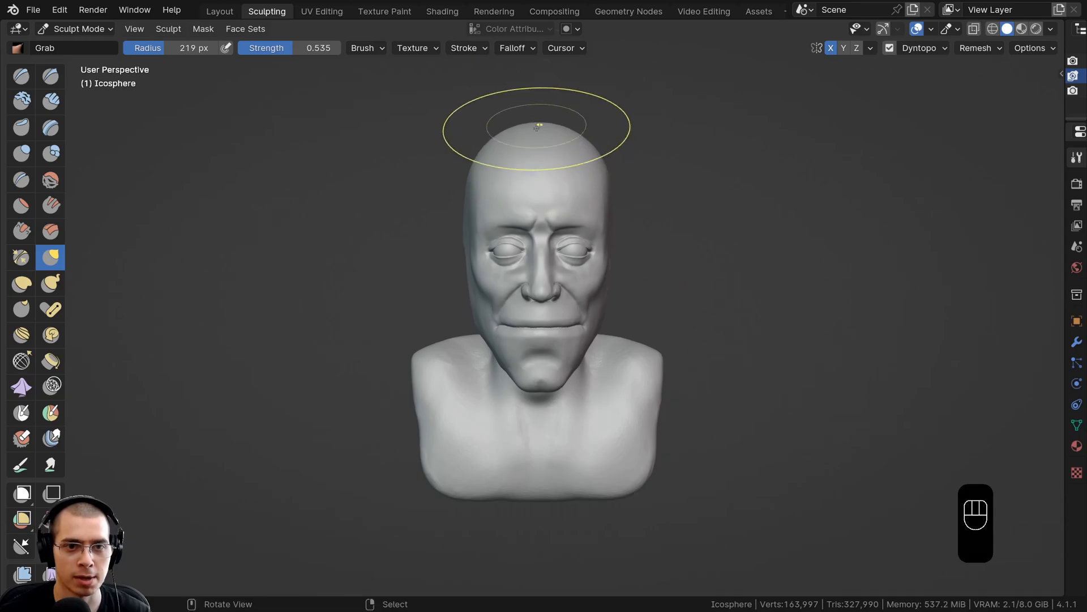
{"action": "mouse_move", "coordinate": [474, 158]}
{"action": "middle_mouse_down"}
{"action": "mouse_move", "coordinate": [516, 153]}
{"action": "mouse_move", "coordinate": [508, 146]}
{"action": "mouse_move", "coordinate": [533, 131]}
{"action": "mouse_move", "coordinate": [519, 148]}
{"action": "middle_mouse_up"}
{"action": "scroll", "coordinate": [518, 148], "scroll_direction": "down", "scroll_amount": 2}
{"action": "middle_click_drag", "start_coordinate": [600, 249], "coordinate": [529, 207]}
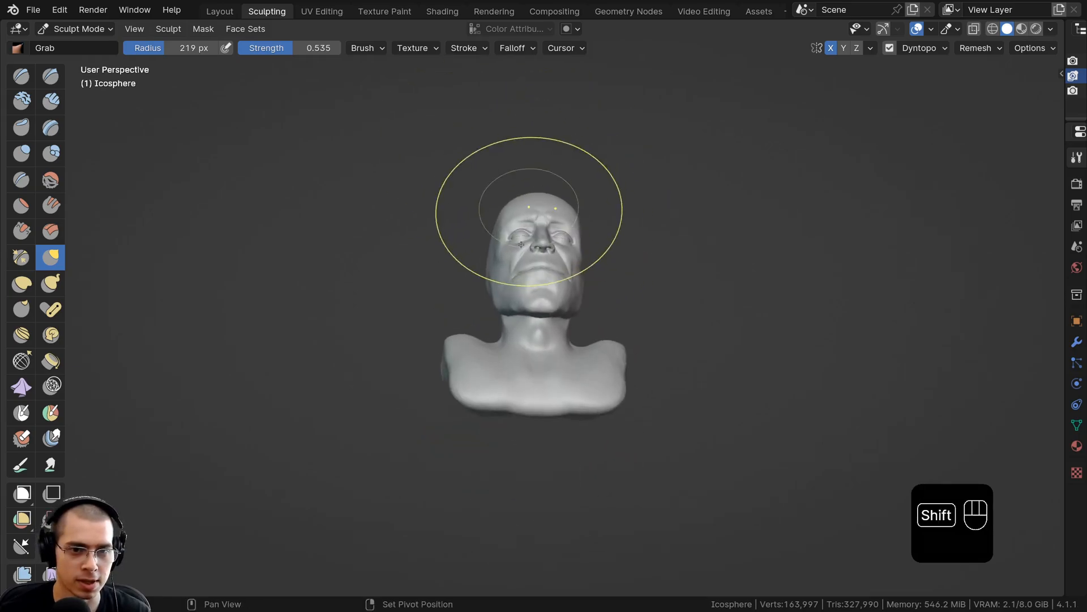
{"action": "mouse_move", "coordinate": [521, 244]}
{"action": "middle_mouse_down"}
{"action": "mouse_move", "coordinate": [606, 340]}
{"action": "mouse_move", "coordinate": [473, 315]}
{"action": "mouse_move", "coordinate": [470, 235]}
{"action": "mouse_move", "coordinate": [495, 296]}
{"action": "mouse_move", "coordinate": [541, 286]}
{"action": "middle_mouse_up"}
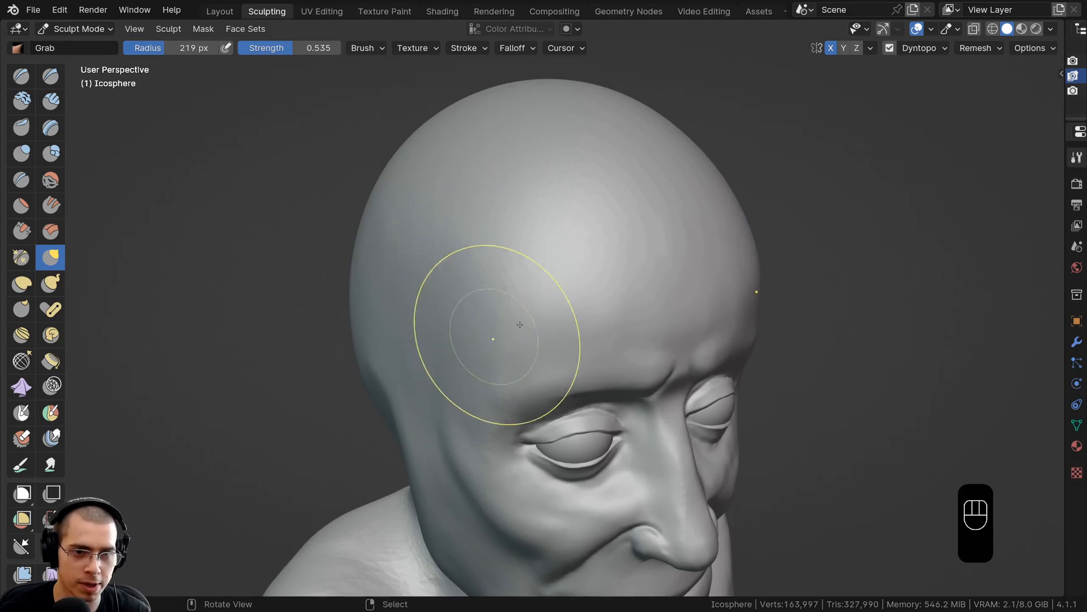
{"action": "mouse_move", "coordinate": [520, 325]}
{"action": "middle_mouse_down"}
{"action": "mouse_move", "coordinate": [553, 250]}
{"action": "mouse_move", "coordinate": [492, 202]}
{"action": "mouse_move", "coordinate": [529, 274]}
{"action": "middle_mouse_up"}
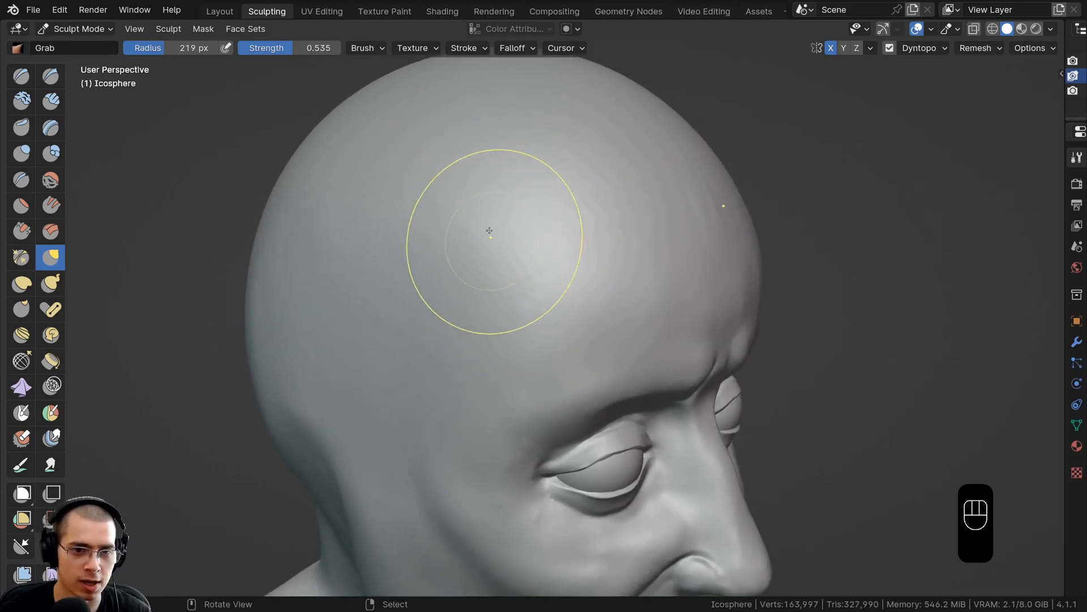
Step: Build up the temple and the side of the forehead with overlapping Clay Strips strokes
{"action": "left_click", "coordinate": [50, 102]}
{"action": "middle_click_drag", "start_coordinate": [490, 212], "coordinate": [489, 260], "text": "ctrl"}
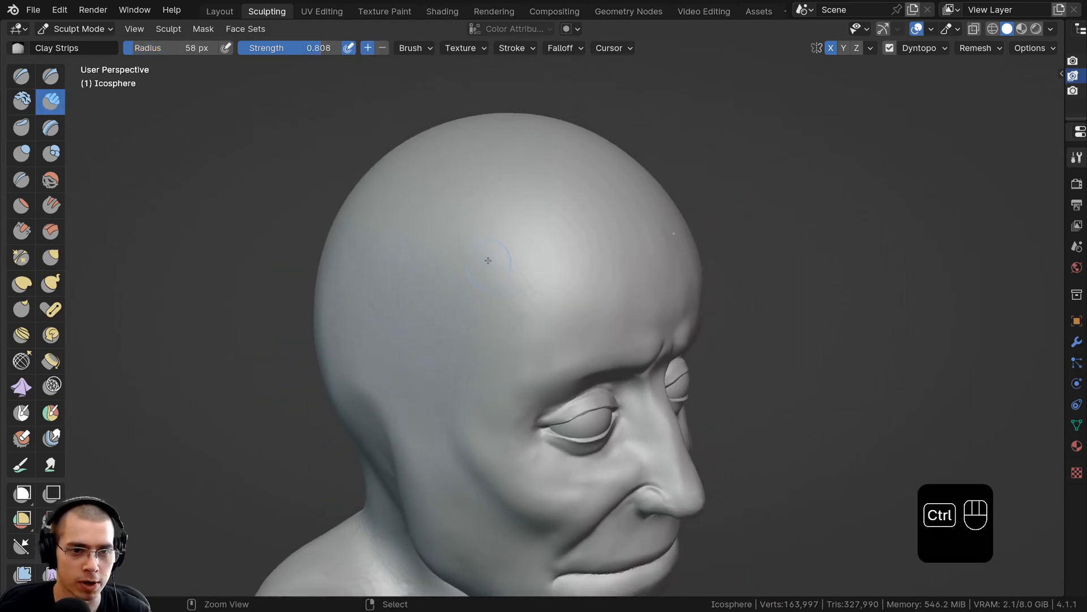
{"action": "mouse_move", "coordinate": [500, 283]}
{"action": "left_mouse_down"}
{"action": "mouse_move", "coordinate": [505, 255]}
{"action": "mouse_move", "coordinate": [483, 235]}
{"action": "mouse_move", "coordinate": [498, 218]}
{"action": "left_mouse_up"}
{"action": "middle_click_drag", "start_coordinate": [487, 254], "coordinate": [484, 264], "text": "ctrl"}
{"action": "middle_click_drag", "start_coordinate": [503, 300], "coordinate": [484, 306]}
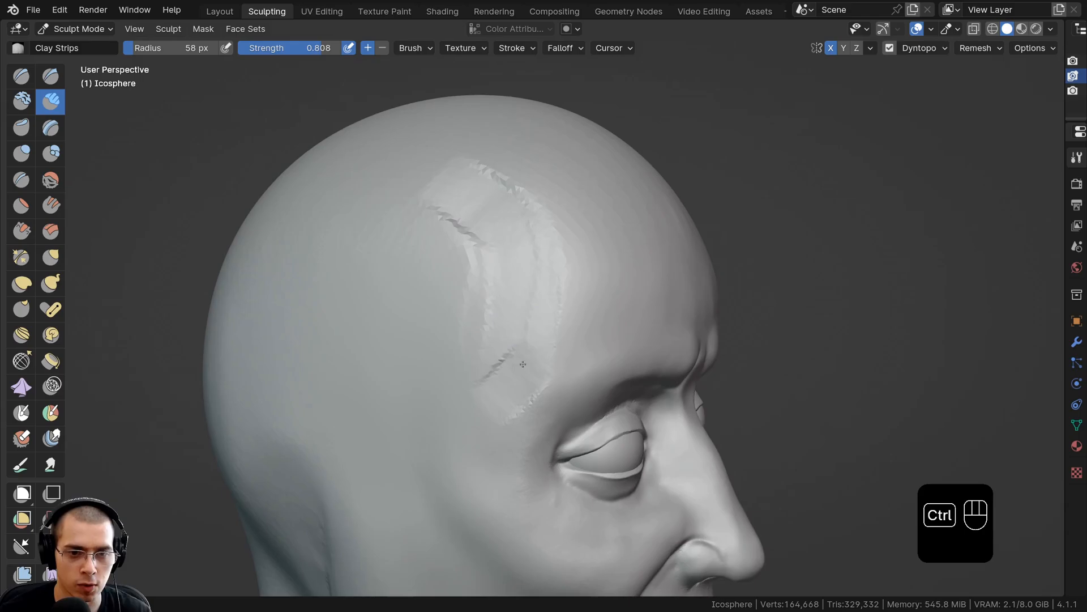
{"action": "left_click_drag", "start_coordinate": [552, 331], "coordinate": [546, 274]}
{"action": "left_click_drag", "start_coordinate": [425, 222], "coordinate": [421, 351]}
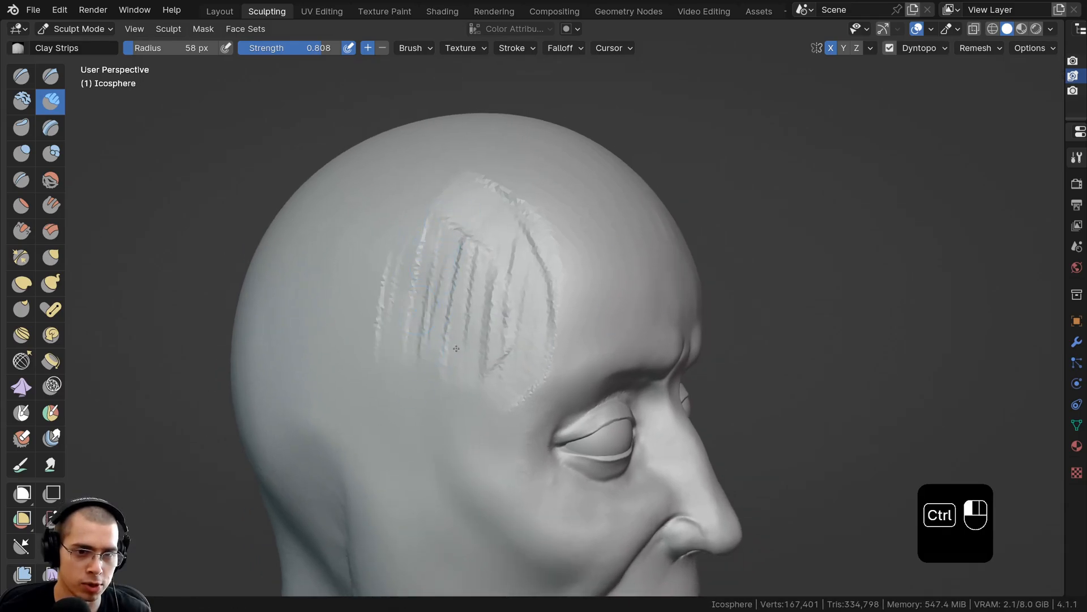
{"action": "left_click_drag", "start_coordinate": [473, 243], "coordinate": [492, 362]}
{"action": "left_click_drag", "start_coordinate": [535, 250], "coordinate": [538, 377]}
{"action": "mouse_move", "coordinate": [538, 295]}
{"action": "middle_mouse_down", "text": "ctrl"}
{"action": "mouse_move", "coordinate": [555, 270]}
{"action": "mouse_move", "coordinate": [510, 317]}
{"action": "middle_mouse_up", "text": "ctrl"}
Step: Smooth the added clay on the temple into the surrounding skull and forehead
{"action": "left_click_drag", "start_coordinate": [526, 475], "coordinate": [476, 455]}
{"action": "middle_click_drag", "start_coordinate": [408, 544], "coordinate": [444, 463], "text": "shift"}
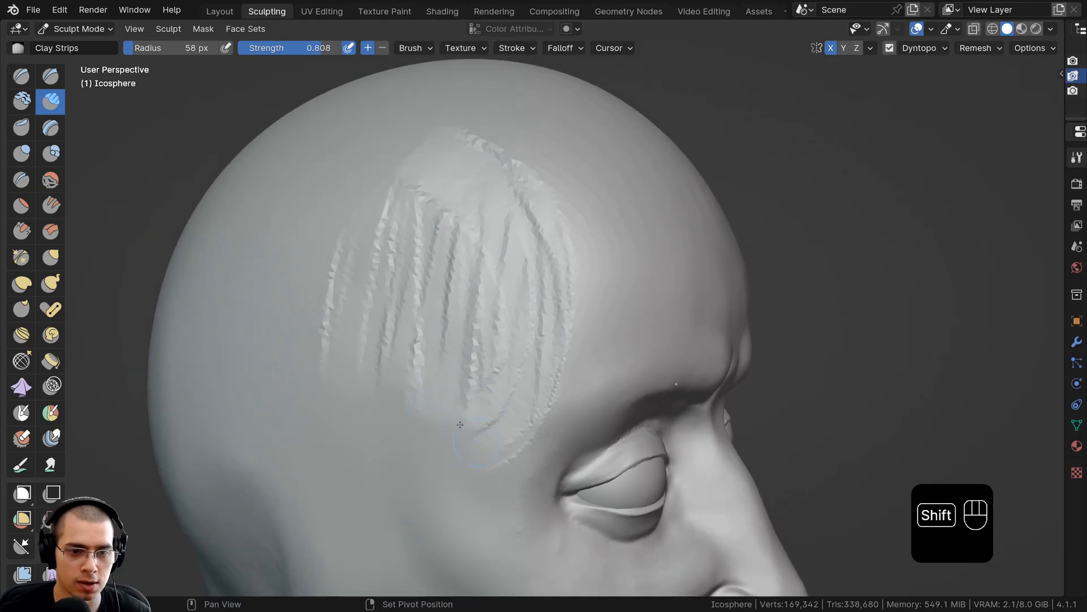
{"action": "scroll", "coordinate": [460, 424], "scroll_direction": "down", "scroll_amount": 2}
{"action": "middle_click_drag", "start_coordinate": [418, 351], "coordinate": [429, 315], "text": "ctrl"}
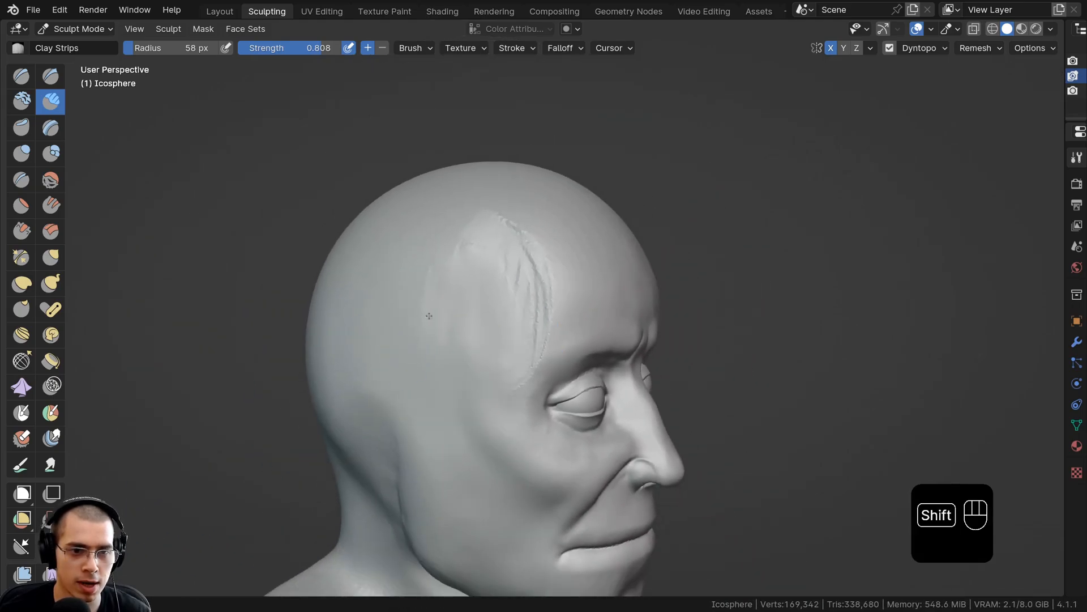
{"action": "middle_click_drag", "start_coordinate": [459, 244], "coordinate": [485, 232]}
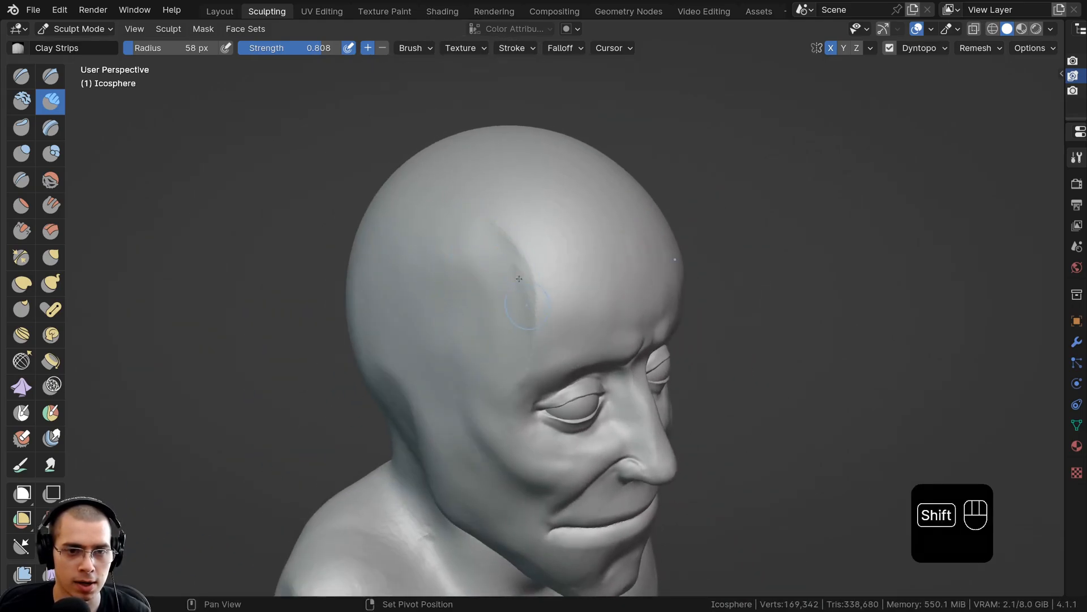
{"action": "left_click_drag", "start_coordinate": [519, 279], "coordinate": [468, 215], "text": "shift"}
{"action": "middle_click_drag", "start_coordinate": [509, 233], "coordinate": [479, 401]}
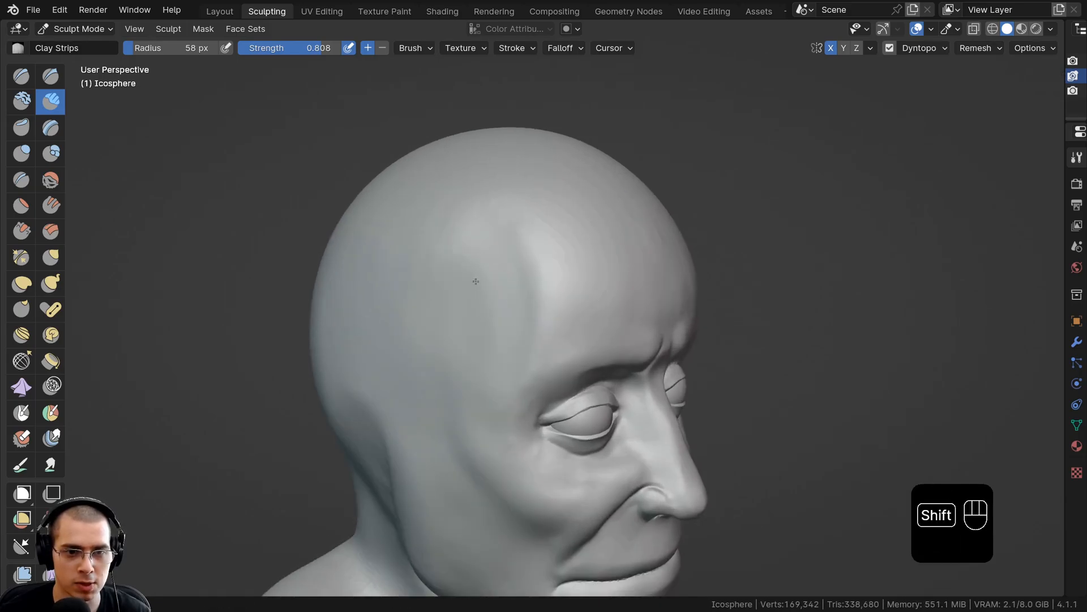
Step: Define the outer end of the brow ridge and the temple edge with Clay Strips, and smooth the strokes
{"action": "scroll", "coordinate": [488, 291], "scroll_direction": "down", "scroll_amount": 1}
{"action": "mouse_move", "coordinate": [481, 301]}
{"action": "middle_mouse_down"}
{"action": "mouse_move", "coordinate": [470, 323]}
{"action": "mouse_move", "coordinate": [481, 196]}
{"action": "mouse_move", "coordinate": [586, 256]}
{"action": "middle_mouse_up"}
{"action": "scroll", "coordinate": [466, 328], "scroll_direction": "down", "scroll_amount": 2}
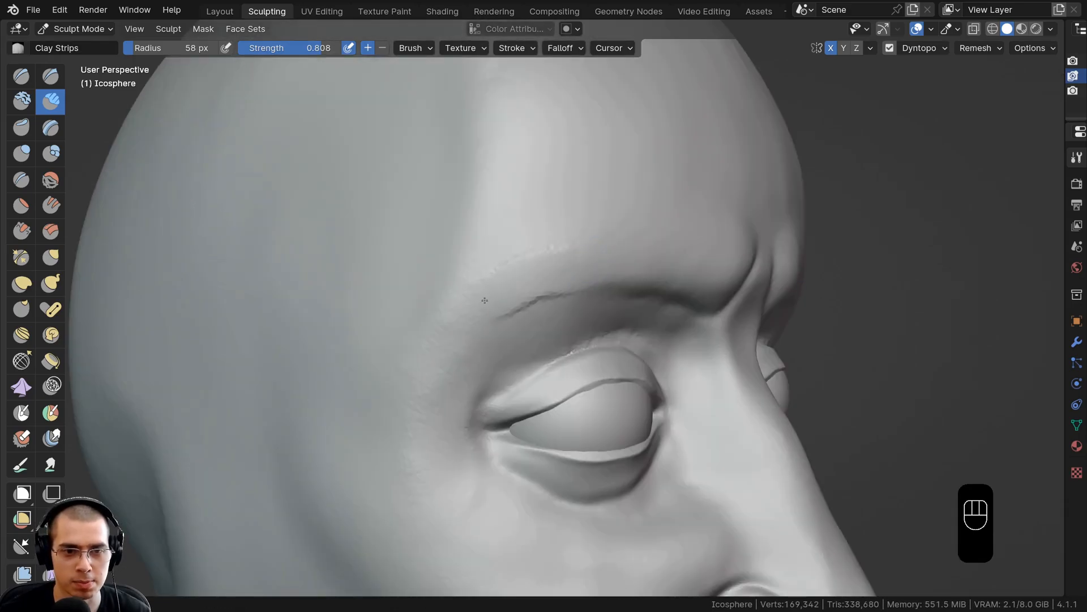
{"action": "left_click_drag", "start_coordinate": [437, 323], "coordinate": [412, 366]}
{"action": "middle_click_drag", "start_coordinate": [473, 249], "coordinate": [451, 276], "text": "shift"}
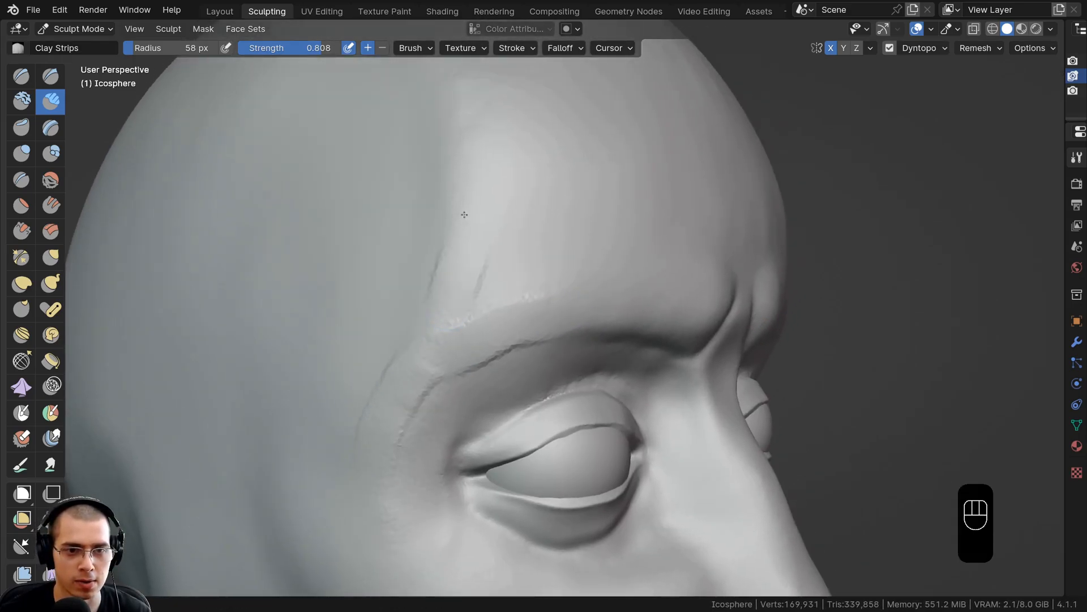
{"action": "left_click_drag", "start_coordinate": [465, 214], "coordinate": [456, 264]}
{"action": "scroll", "coordinate": [449, 294], "scroll_direction": "down", "scroll_amount": 3}
{"action": "left_click_drag", "start_coordinate": [491, 326], "coordinate": [469, 295], "text": "shift"}
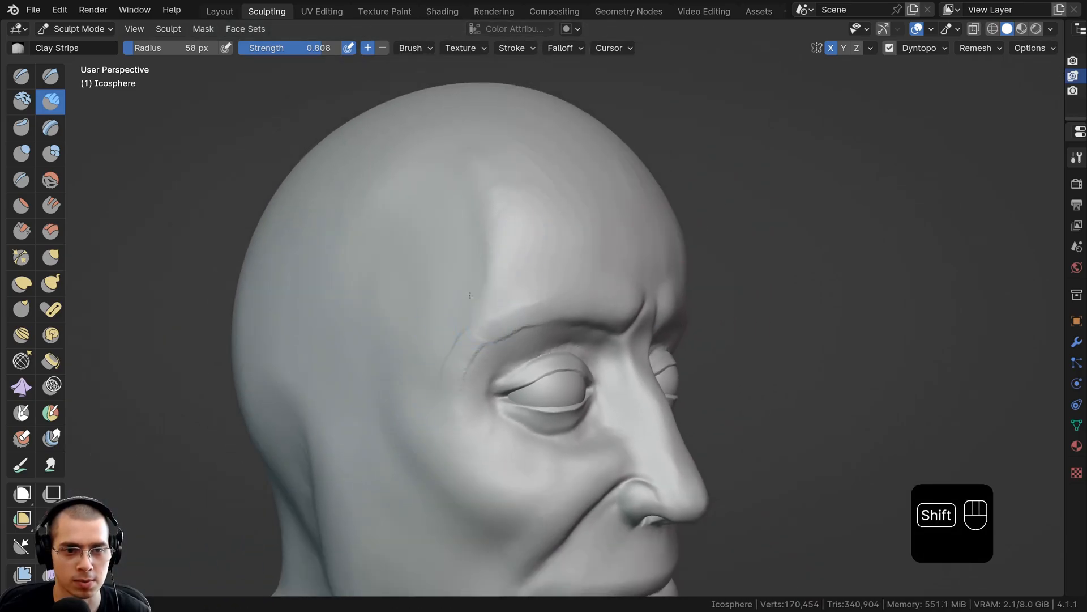
Step: Add volume across the top of the skull with rows of Clay Strips strokes
{"action": "middle_click_drag", "start_coordinate": [521, 300], "coordinate": [546, 318]}
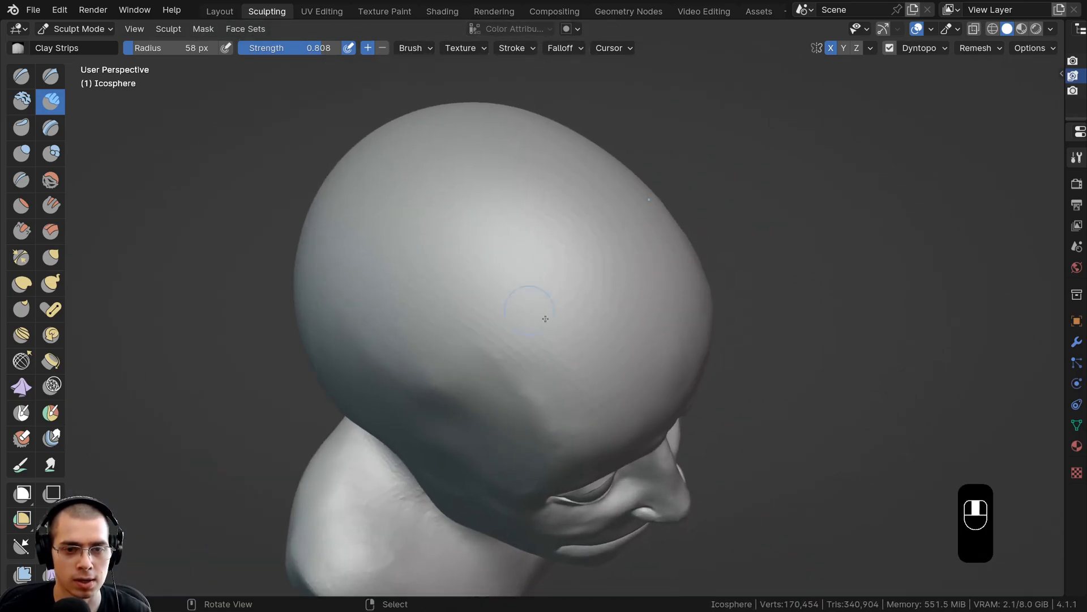
{"action": "middle_click_drag", "start_coordinate": [568, 383], "coordinate": [512, 358]}
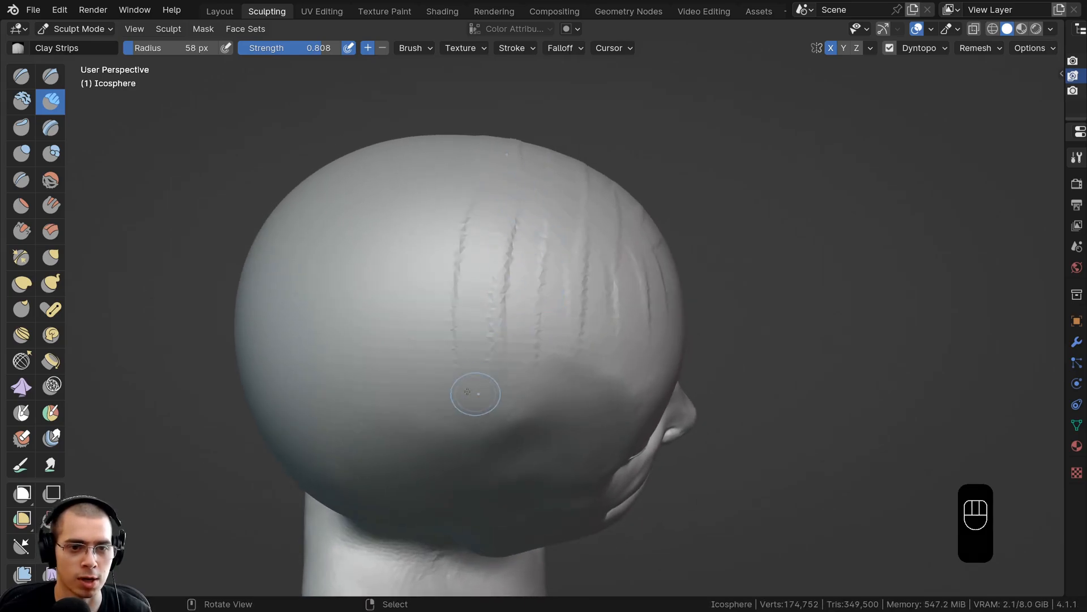
{"action": "middle_click_drag", "start_coordinate": [475, 395], "coordinate": [481, 337]}
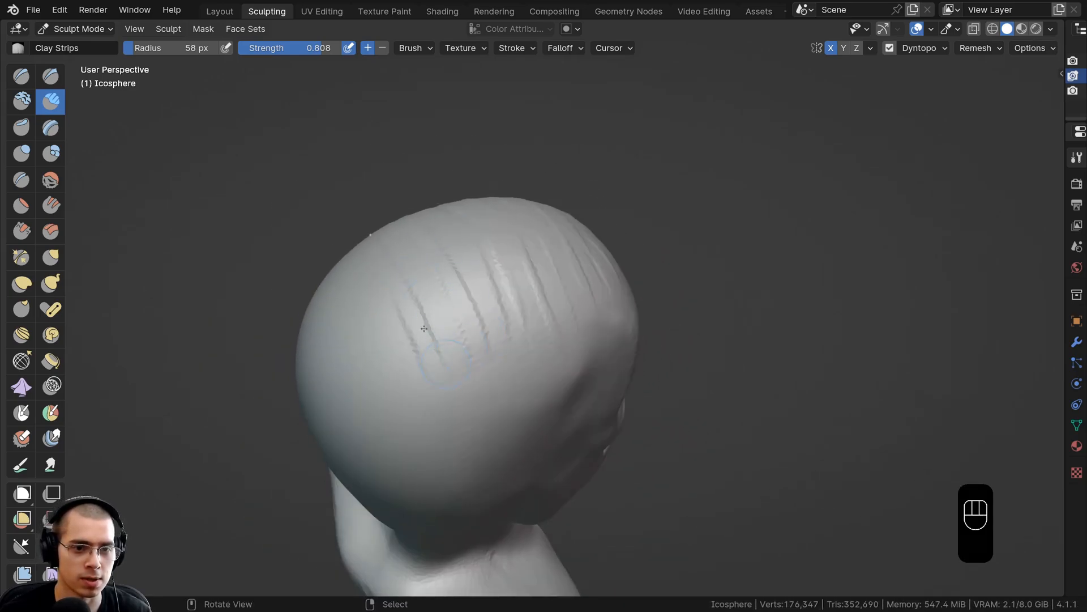
{"action": "middle_click_drag", "start_coordinate": [403, 344], "coordinate": [429, 336]}
{"action": "middle_click_drag", "start_coordinate": [460, 293], "coordinate": [380, 346]}
{"action": "middle_click_drag", "start_coordinate": [548, 286], "coordinate": [564, 326], "text": "ctrl"}
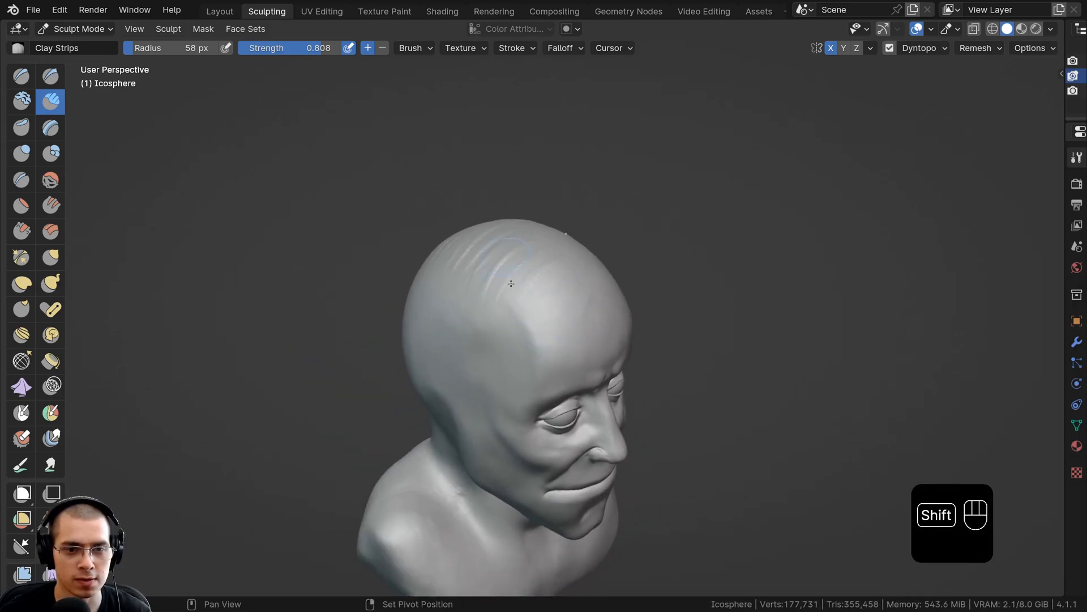
Step: Smooth the Clay Strips marks on the crown and the back of the skull
{"action": "mouse_move", "coordinate": [510, 283]}
{"action": "middle_mouse_down"}
{"action": "mouse_move", "coordinate": [511, 306]}
{"action": "mouse_move", "coordinate": [452, 239]}
{"action": "middle_mouse_up"}
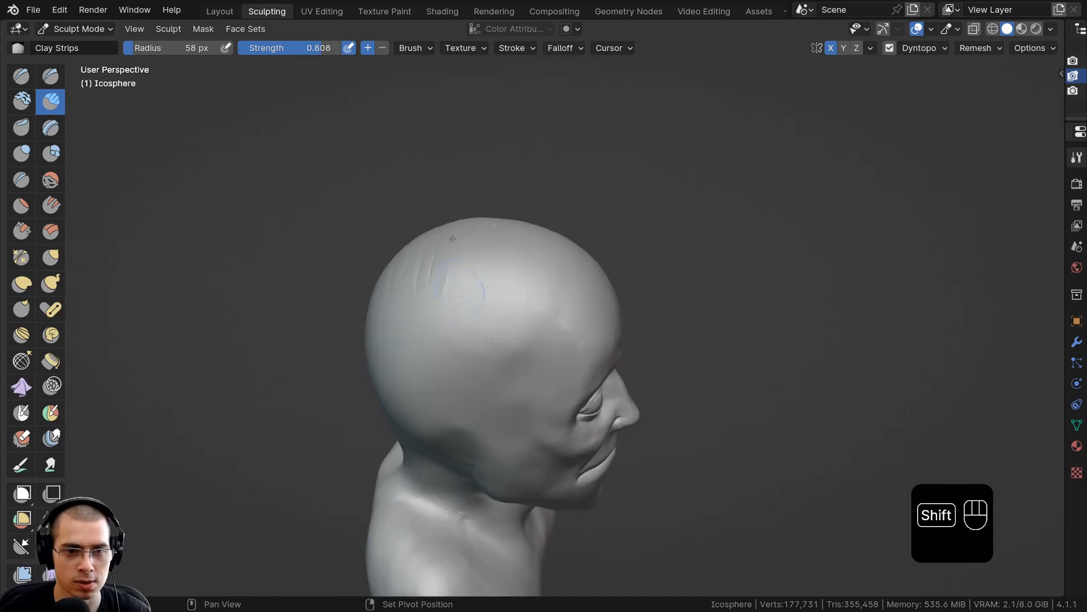
{"action": "left_click_drag", "start_coordinate": [400, 264], "coordinate": [386, 303], "text": "shift"}
{"action": "middle_click_drag", "start_coordinate": [408, 301], "coordinate": [464, 296]}
{"action": "left_click_drag", "start_coordinate": [389, 305], "coordinate": [398, 357], "text": "shift"}
{"action": "middle_click_drag", "start_coordinate": [481, 317], "coordinate": [439, 317]}
Step: Carve down the side of the skull above the ear area with inverted Clay Strips strokes and smooth it
{"action": "middle_click_drag", "start_coordinate": [440, 317], "coordinate": [439, 255], "text": "ctrl"}
{"action": "left_click_drag", "start_coordinate": [516, 384], "coordinate": [545, 268], "text": "ctrl"}
{"action": "mouse_move", "coordinate": [513, 317]}
{"action": "middle_mouse_down"}
{"action": "mouse_move", "coordinate": [486, 352]}
{"action": "mouse_move", "coordinate": [505, 356]}
{"action": "mouse_move", "coordinate": [505, 375]}
{"action": "middle_mouse_up"}
{"action": "middle_click_drag", "start_coordinate": [504, 375], "coordinate": [493, 388]}
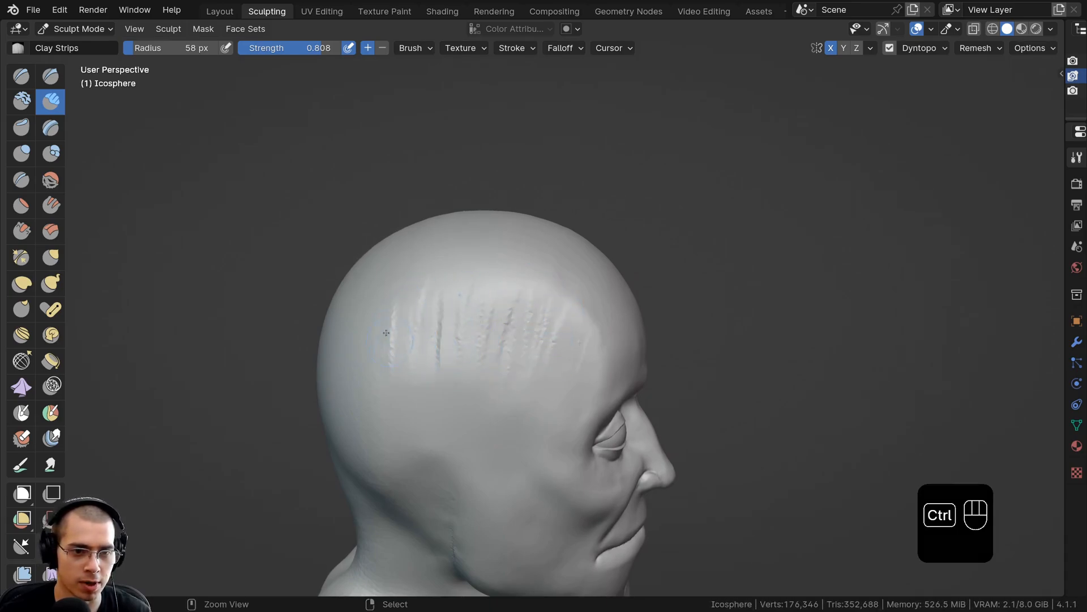
{"action": "mouse_move", "coordinate": [498, 332]}
{"action": "left_mouse_down", "text": "ctrl"}
{"action": "mouse_move", "coordinate": [501, 350]}
{"action": "mouse_move", "coordinate": [486, 351]}
{"action": "mouse_move", "coordinate": [461, 323]}
{"action": "left_mouse_up", "text": "ctrl"}
{"action": "mouse_move", "coordinate": [448, 317]}
{"action": "left_mouse_down", "text": "shift"}
{"action": "mouse_move", "coordinate": [423, 352]}
{"action": "mouse_move", "coordinate": [434, 304]}
{"action": "left_mouse_up", "text": "shift"}
{"action": "middle_click_drag", "start_coordinate": [524, 334], "coordinate": [495, 367]}
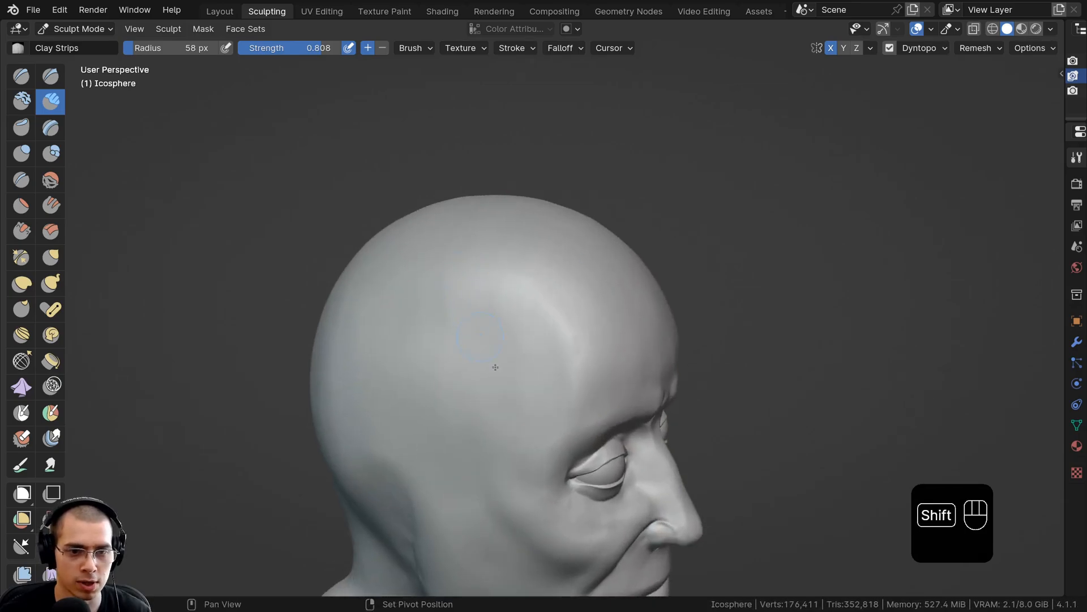
{"action": "left_click_drag", "start_coordinate": [495, 367], "coordinate": [481, 378], "text": "shift"}
Step: Blend the remaining unevenness on the upper skull and save the file
{"action": "middle_click_drag", "start_coordinate": [481, 377], "coordinate": [481, 411], "text": "ctrl"}
{"action": "middle_click_drag", "start_coordinate": [474, 330], "coordinate": [475, 294]}
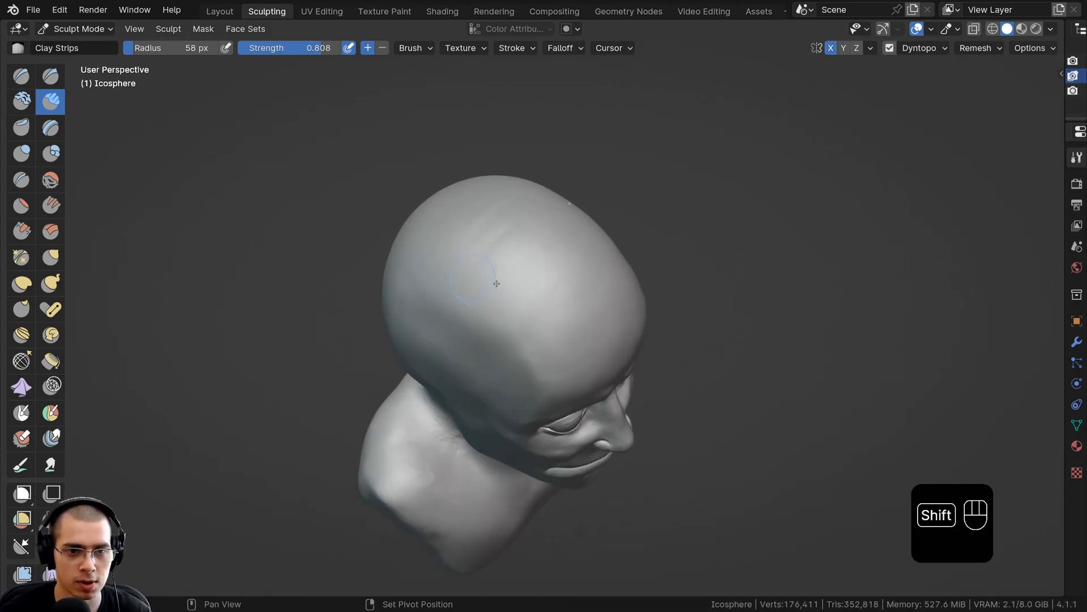
{"action": "middle_click_drag", "start_coordinate": [458, 220], "coordinate": [511, 241], "text": "ctrl"}
{"action": "middle_click_drag", "start_coordinate": [579, 284], "coordinate": [480, 245], "text": "ctrl"}
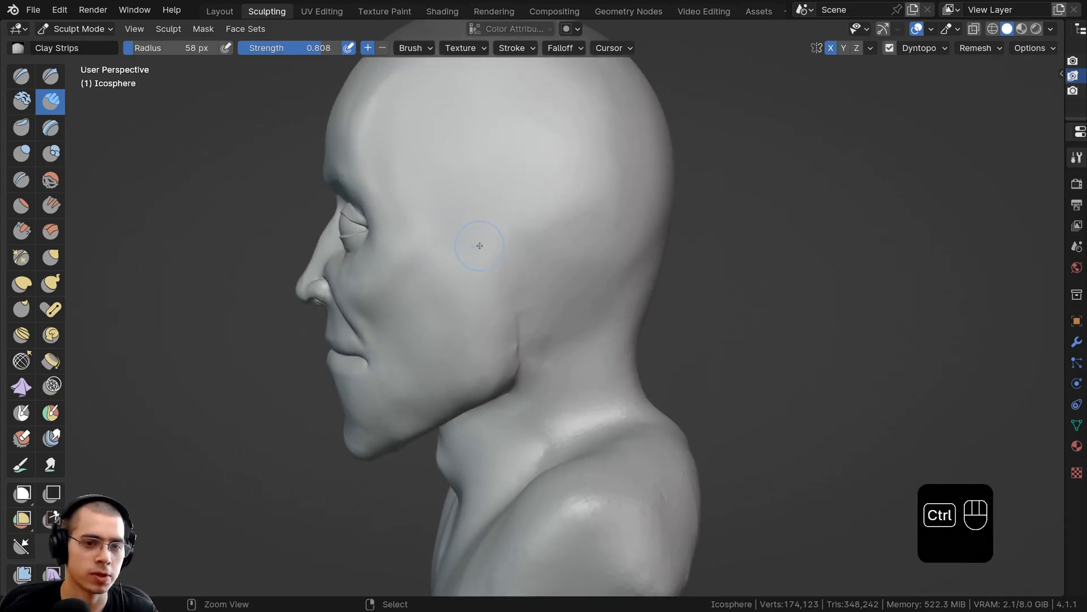
{"action": "key", "text": "ctrl+s"}
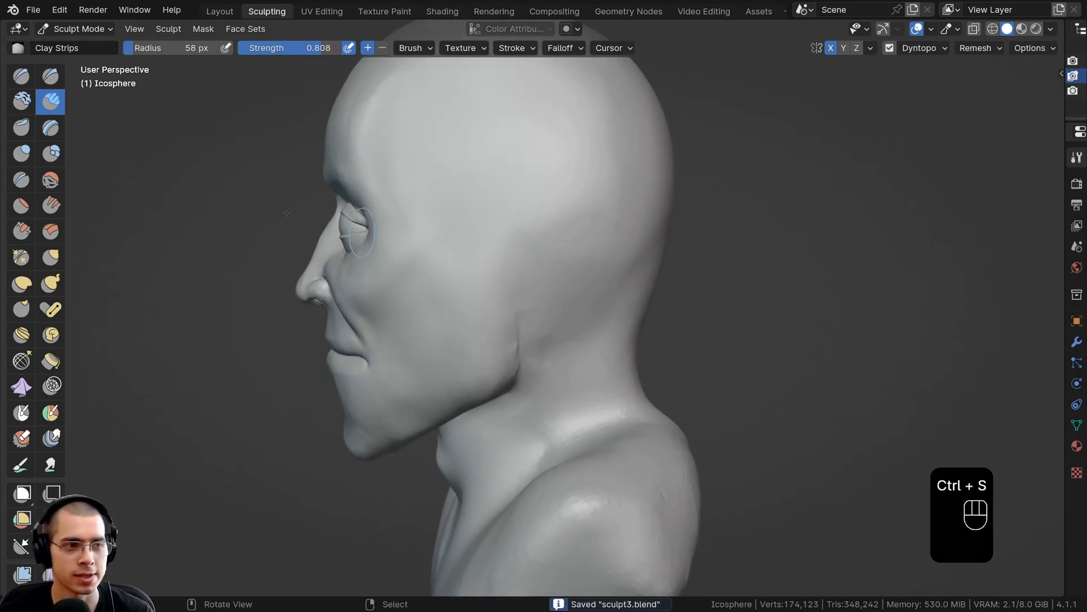
Step: Outline the curved outer rim of the ear on the side of the head using the Draw brush at 45 px radius
{"action": "left_click", "coordinate": [21, 78]}
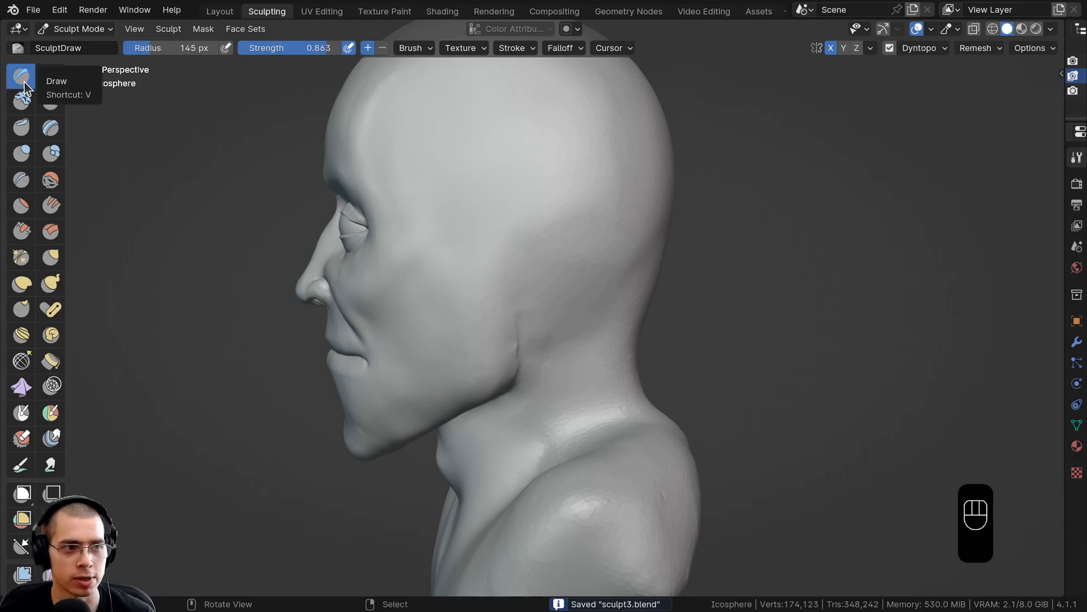
{"action": "middle_click_drag", "start_coordinate": [497, 282], "coordinate": [493, 302], "text": "shift"}
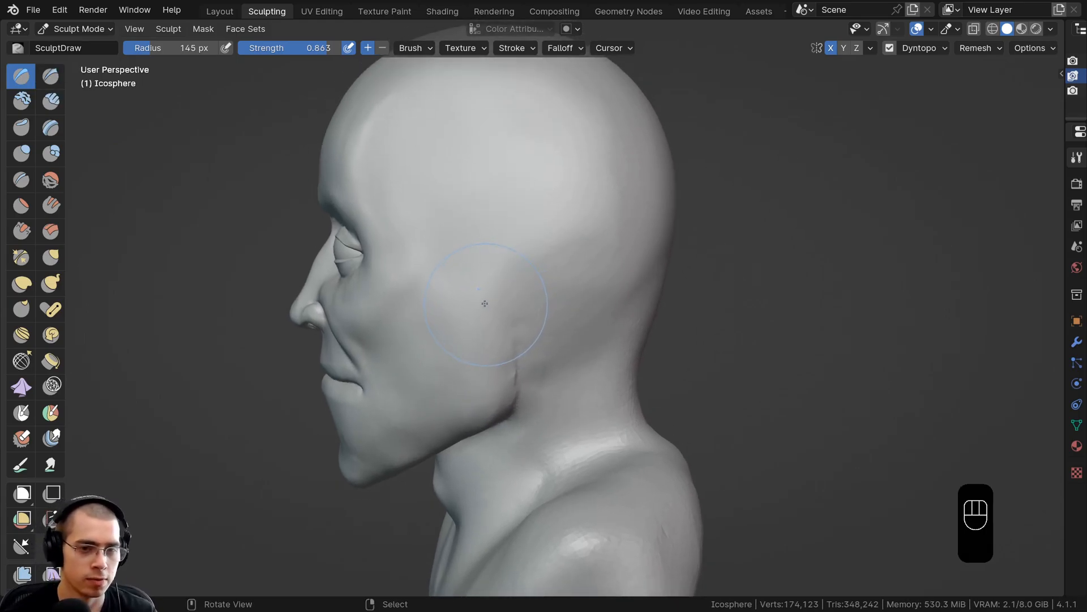
{"action": "key", "text": "f"}
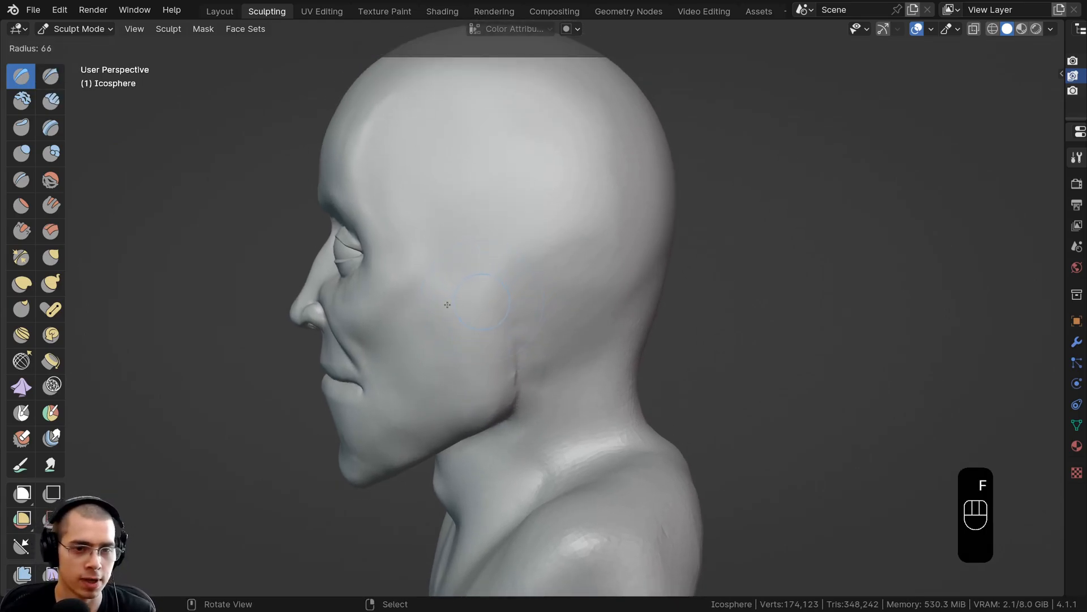
{"action": "left_click", "coordinate": [442, 307]}
{"action": "middle_click_drag", "start_coordinate": [442, 306], "coordinate": [478, 192], "text": "shift"}
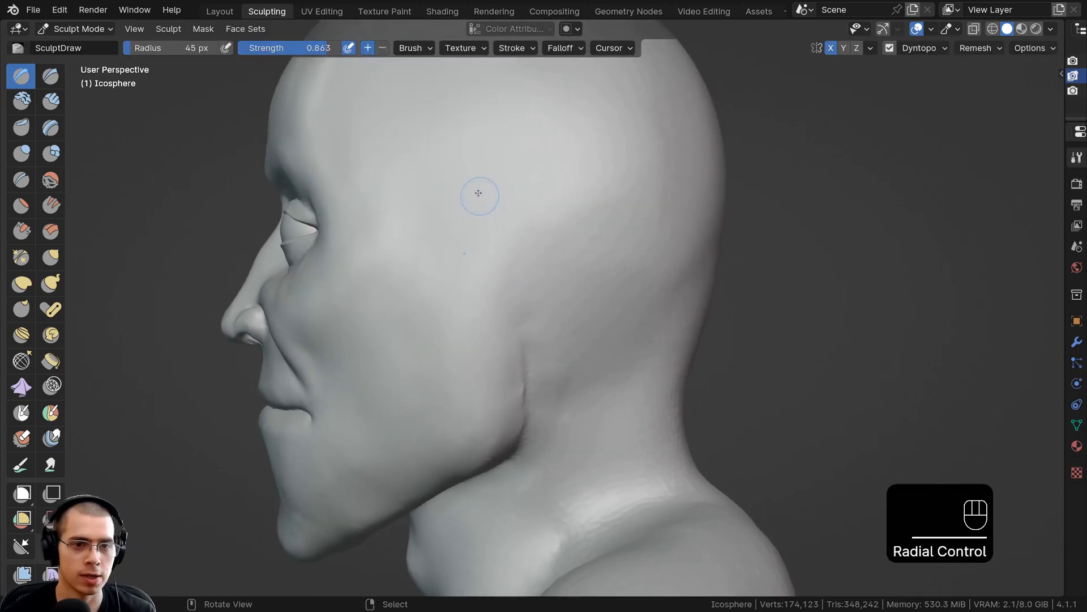
{"action": "left_click_drag", "start_coordinate": [468, 203], "coordinate": [478, 188]}
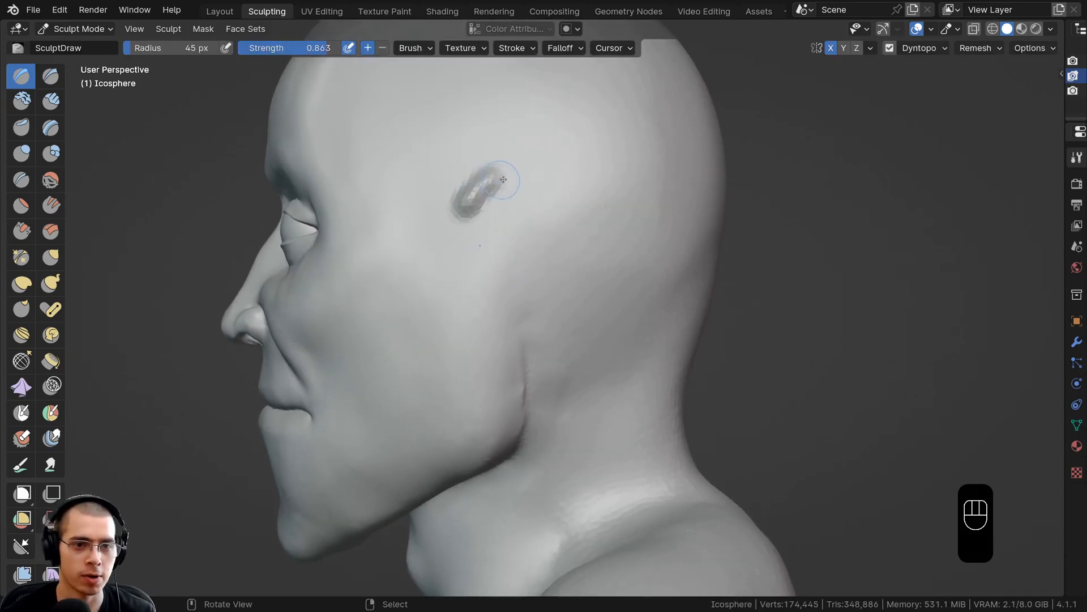
{"action": "left_click_drag", "start_coordinate": [519, 331], "coordinate": [523, 319]}
{"action": "mouse_move", "coordinate": [489, 188]}
{"action": "left_mouse_down"}
{"action": "mouse_move", "coordinate": [523, 184]}
{"action": "mouse_move", "coordinate": [552, 199]}
{"action": "mouse_move", "coordinate": [532, 317]}
{"action": "mouse_move", "coordinate": [524, 178]}
{"action": "left_mouse_up"}
Step: Set the Draw brush radius to 74 px, thicken the ear's rim and smooth it
{"action": "key", "text": "f"}
{"action": "left_click", "coordinate": [542, 180]}
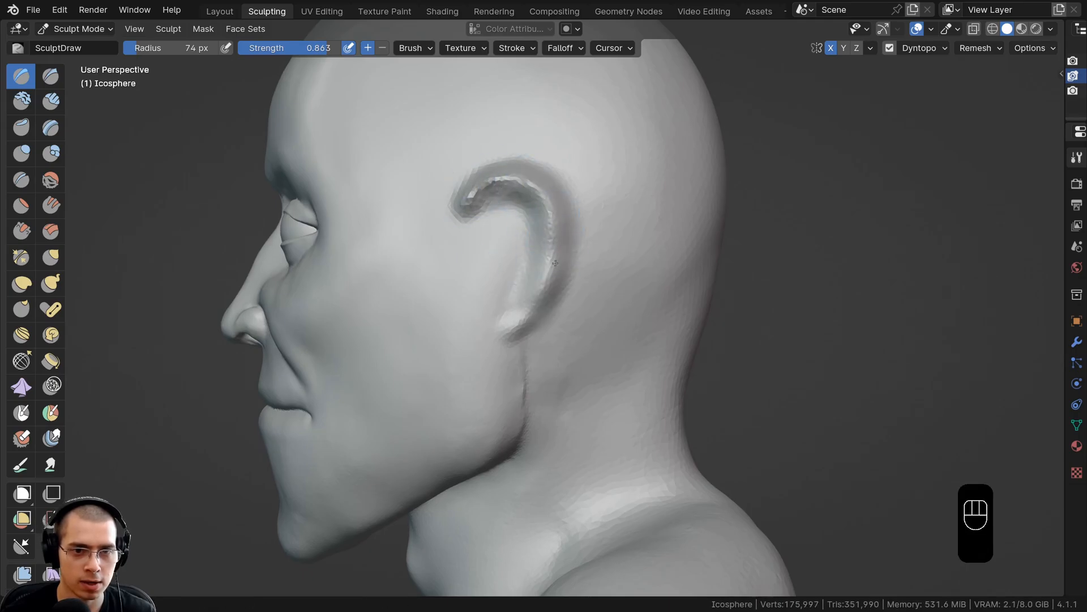
{"action": "mouse_move", "coordinate": [555, 263]}
{"action": "left_mouse_down"}
{"action": "mouse_move", "coordinate": [513, 329]}
{"action": "mouse_move", "coordinate": [518, 180]}
{"action": "left_mouse_up"}
{"action": "mouse_move", "coordinate": [465, 225]}
{"action": "left_mouse_down"}
{"action": "mouse_move", "coordinate": [504, 187]}
{"action": "mouse_move", "coordinate": [552, 235]}
{"action": "left_mouse_up"}
{"action": "mouse_move", "coordinate": [473, 203]}
{"action": "left_mouse_down", "text": "shift"}
{"action": "mouse_move", "coordinate": [533, 183]}
{"action": "mouse_move", "coordinate": [553, 224]}
{"action": "left_mouse_up", "text": "shift"}
{"action": "left_click_drag", "start_coordinate": [554, 231], "coordinate": [512, 329], "text": "shift"}
{"action": "mouse_move", "coordinate": [513, 328]}
{"action": "middle_mouse_down", "text": "ctrl"}
{"action": "mouse_move", "coordinate": [510, 270]}
{"action": "mouse_move", "coordinate": [510, 283]}
{"action": "middle_mouse_up", "text": "ctrl"}
Step: Raise the earlobe and build the ear's rim up further with Draw brush strokes
{"action": "mouse_move", "coordinate": [498, 353]}
{"action": "left_mouse_down"}
{"action": "mouse_move", "coordinate": [474, 342]}
{"action": "mouse_move", "coordinate": [528, 303]}
{"action": "left_mouse_up"}
{"action": "left_click_drag", "start_coordinate": [552, 236], "coordinate": [553, 269]}
{"action": "mouse_move", "coordinate": [498, 360]}
{"action": "left_mouse_down"}
{"action": "mouse_move", "coordinate": [487, 361]}
{"action": "mouse_move", "coordinate": [505, 345]}
{"action": "left_mouse_up"}
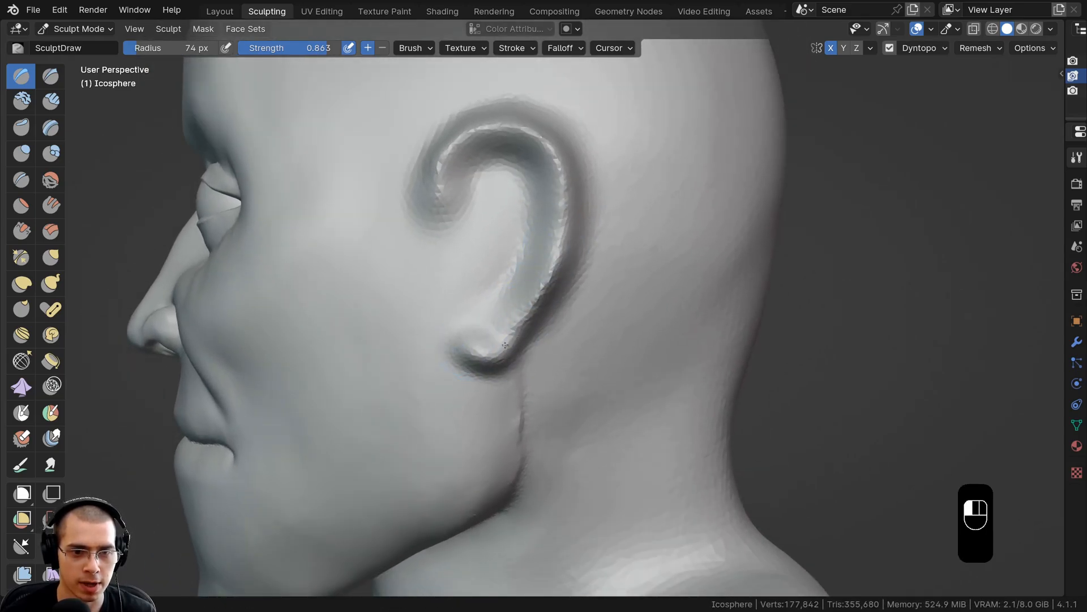
{"action": "mouse_move", "coordinate": [558, 269]}
{"action": "left_mouse_down"}
{"action": "mouse_move", "coordinate": [561, 187]}
{"action": "mouse_move", "coordinate": [438, 180]}
{"action": "mouse_move", "coordinate": [430, 242]}
{"action": "mouse_move", "coordinate": [481, 150]}
{"action": "left_mouse_up"}
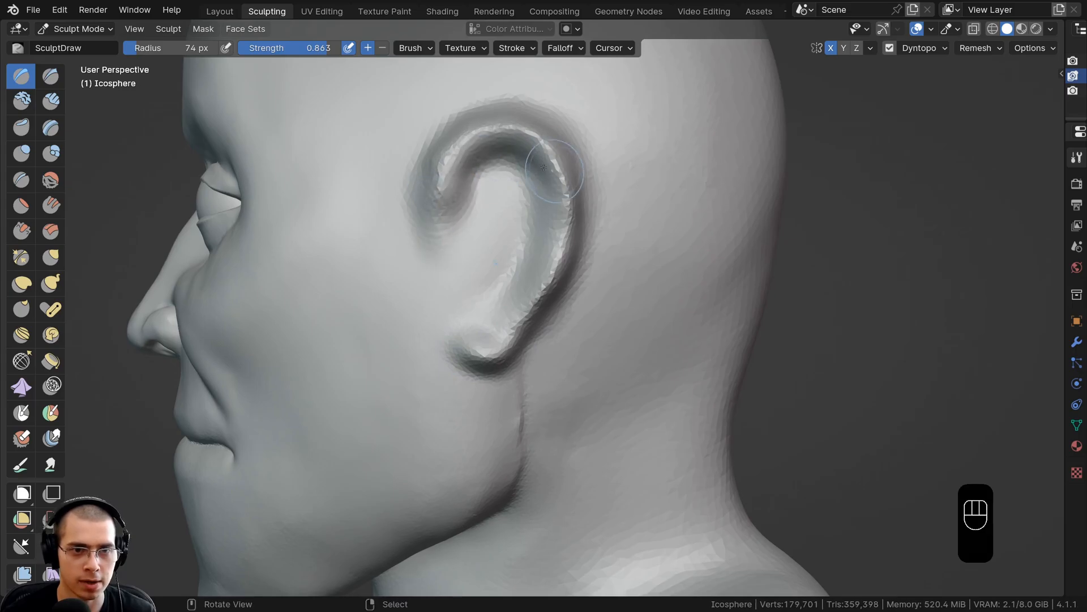
Step: Smooth the upper front part of the ear's rim
{"action": "middle_click_drag", "start_coordinate": [498, 148], "coordinate": [465, 198]}
{"action": "mouse_move", "coordinate": [465, 198]}
{"action": "middle_mouse_down", "text": "ctrl"}
{"action": "mouse_move", "coordinate": [459, 264]}
{"action": "mouse_move", "coordinate": [456, 208]}
{"action": "middle_mouse_up", "text": "ctrl"}
{"action": "mouse_move", "coordinate": [453, 151]}
{"action": "left_mouse_down", "text": "shift"}
{"action": "mouse_move", "coordinate": [473, 181]}
{"action": "mouse_move", "coordinate": [449, 376]}
{"action": "mouse_move", "coordinate": [471, 182]}
{"action": "left_mouse_up", "text": "shift"}
{"action": "middle_click_drag", "start_coordinate": [354, 211], "coordinate": [434, 322]}
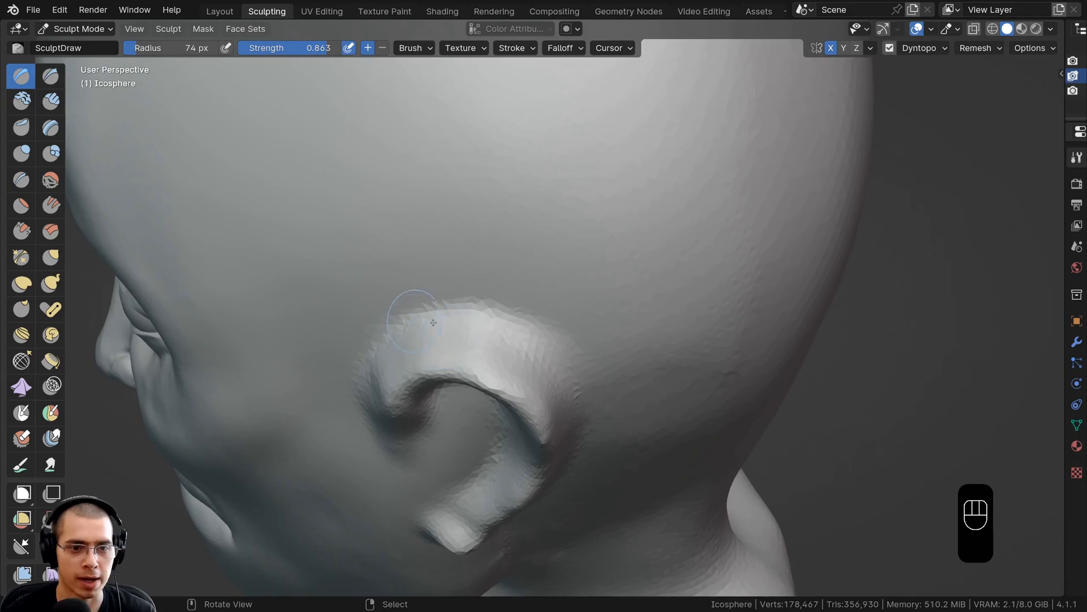
Step: Carve along the outside of the ear's rim with inverted Draw strokes to separate it from the head
{"action": "mouse_move", "coordinate": [481, 353]}
{"action": "middle_mouse_down"}
{"action": "mouse_move", "coordinate": [407, 329]}
{"action": "mouse_move", "coordinate": [426, 212]}
{"action": "mouse_move", "coordinate": [418, 180]}
{"action": "middle_mouse_up"}
{"action": "left_click_drag", "start_coordinate": [432, 170], "coordinate": [464, 241], "text": "ctrl"}
{"action": "middle_click_drag", "start_coordinate": [463, 241], "coordinate": [459, 149]}
{"action": "mouse_move", "coordinate": [455, 145]}
{"action": "left_mouse_down", "text": "ctrl"}
{"action": "mouse_move", "coordinate": [462, 255]}
{"action": "mouse_move", "coordinate": [444, 295]}
{"action": "left_mouse_up", "text": "ctrl"}
{"action": "mouse_move", "coordinate": [444, 294]}
{"action": "middle_mouse_down", "text": "shift"}
{"action": "mouse_move", "coordinate": [459, 303]}
{"action": "mouse_move", "coordinate": [572, 272]}
{"action": "middle_mouse_up", "text": "shift"}
{"action": "scroll", "coordinate": [572, 227], "scroll_direction": "up", "scroll_amount": 1}
{"action": "mouse_move", "coordinate": [576, 140]}
{"action": "left_mouse_down", "text": "ctrl"}
{"action": "mouse_move", "coordinate": [632, 181]}
{"action": "mouse_move", "coordinate": [610, 232]}
{"action": "left_mouse_up", "text": "ctrl"}
{"action": "left_click_drag", "start_coordinate": [551, 344], "coordinate": [627, 215], "text": "ctrl"}
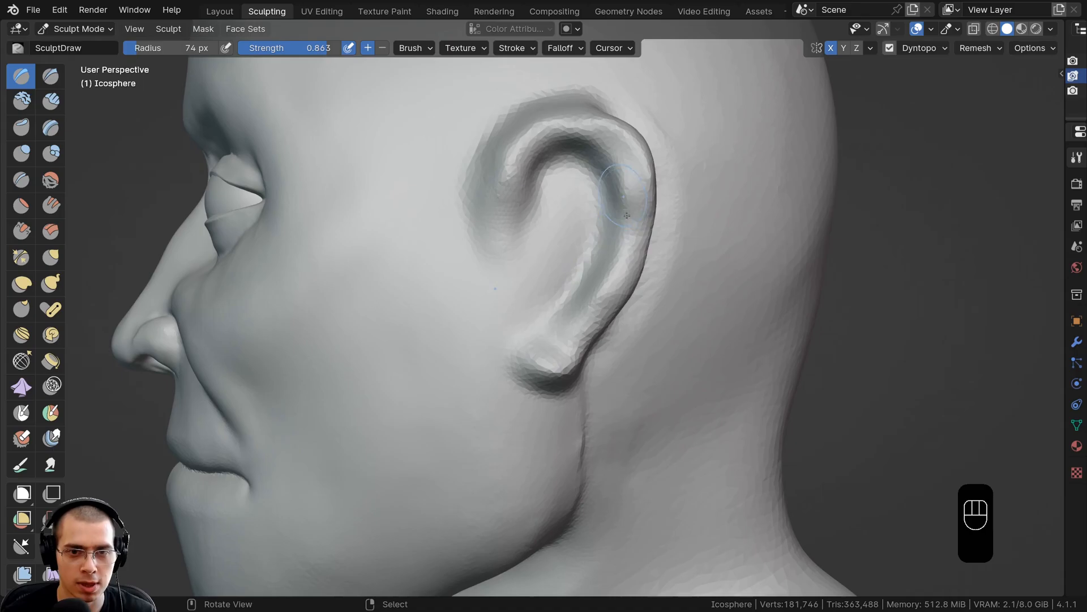
Step: Build up the upper curve of the ear's rim with the Draw brush and smooth the area around the lobe
{"action": "left_click_drag", "start_coordinate": [616, 147], "coordinate": [549, 155]}
{"action": "middle_click_drag", "start_coordinate": [558, 151], "coordinate": [504, 125]}
{"action": "mouse_move", "coordinate": [504, 125]}
{"action": "left_mouse_down"}
{"action": "mouse_move", "coordinate": [456, 179]}
{"action": "mouse_move", "coordinate": [559, 138]}
{"action": "left_mouse_up"}
{"action": "left_click_drag", "start_coordinate": [516, 309], "coordinate": [499, 331], "text": "shift"}
{"action": "mouse_move", "coordinate": [498, 331]}
{"action": "middle_mouse_down"}
{"action": "mouse_move", "coordinate": [413, 284]}
{"action": "mouse_move", "coordinate": [499, 323]}
{"action": "middle_mouse_up"}
Step: Deepen the crease behind the ear from lobe to top with inverted Draw strokes
{"action": "left_click_drag", "start_coordinate": [521, 328], "coordinate": [479, 247], "text": "ctrl"}
{"action": "mouse_move", "coordinate": [478, 246]}
{"action": "middle_mouse_down"}
{"action": "mouse_move", "coordinate": [482, 274]}
{"action": "mouse_move", "coordinate": [467, 249]}
{"action": "middle_mouse_up"}
{"action": "left_click_drag", "start_coordinate": [487, 210], "coordinate": [507, 266], "text": "ctrl"}
{"action": "middle_click_drag", "start_coordinate": [507, 266], "coordinate": [470, 221]}
{"action": "left_click_drag", "start_coordinate": [473, 196], "coordinate": [463, 254], "text": "ctrl"}
{"action": "middle_click_drag", "start_coordinate": [475, 212], "coordinate": [497, 286]}
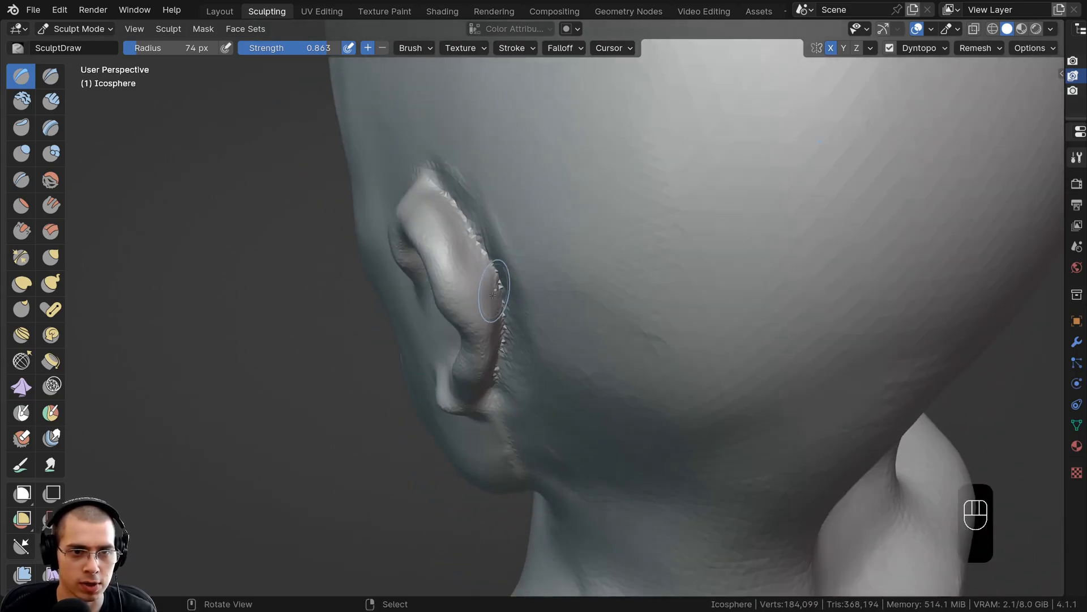
{"action": "left_click_drag", "start_coordinate": [498, 286], "coordinate": [467, 218], "text": "ctrl"}
{"action": "middle_click_drag", "start_coordinate": [468, 218], "coordinate": [468, 281]}
{"action": "left_click_drag", "start_coordinate": [433, 277], "coordinate": [426, 271], "text": "ctrl"}
{"action": "middle_click_drag", "start_coordinate": [426, 271], "coordinate": [456, 203]}
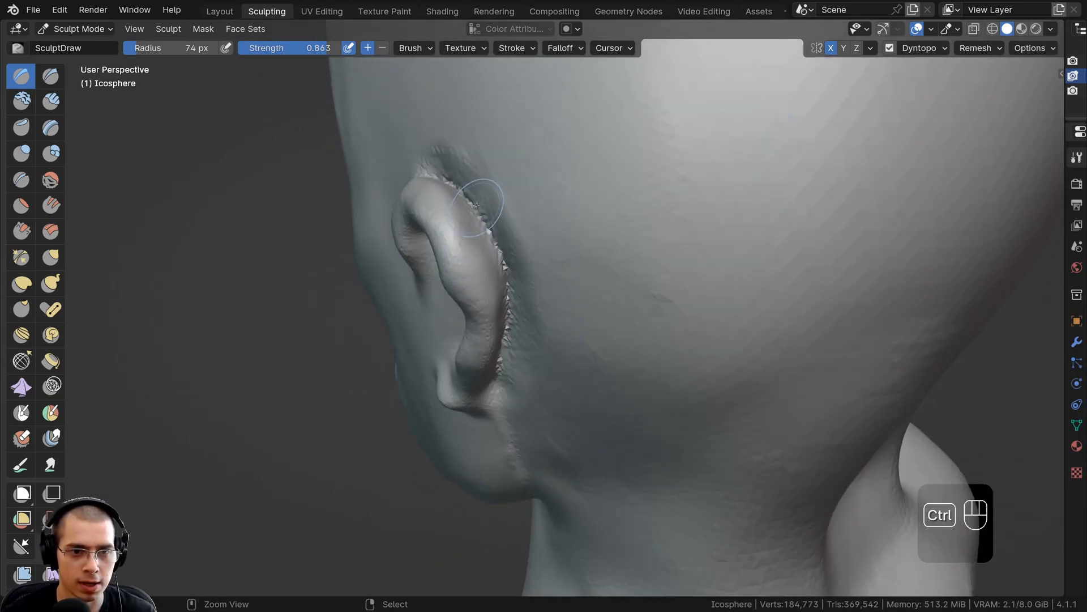
{"action": "left_click_drag", "start_coordinate": [481, 200], "coordinate": [453, 179], "text": "ctrl"}
{"action": "mouse_move", "coordinate": [464, 176]}
{"action": "middle_mouse_down"}
{"action": "mouse_move", "coordinate": [555, 177]}
{"action": "mouse_move", "coordinate": [544, 269]}
{"action": "middle_mouse_up"}
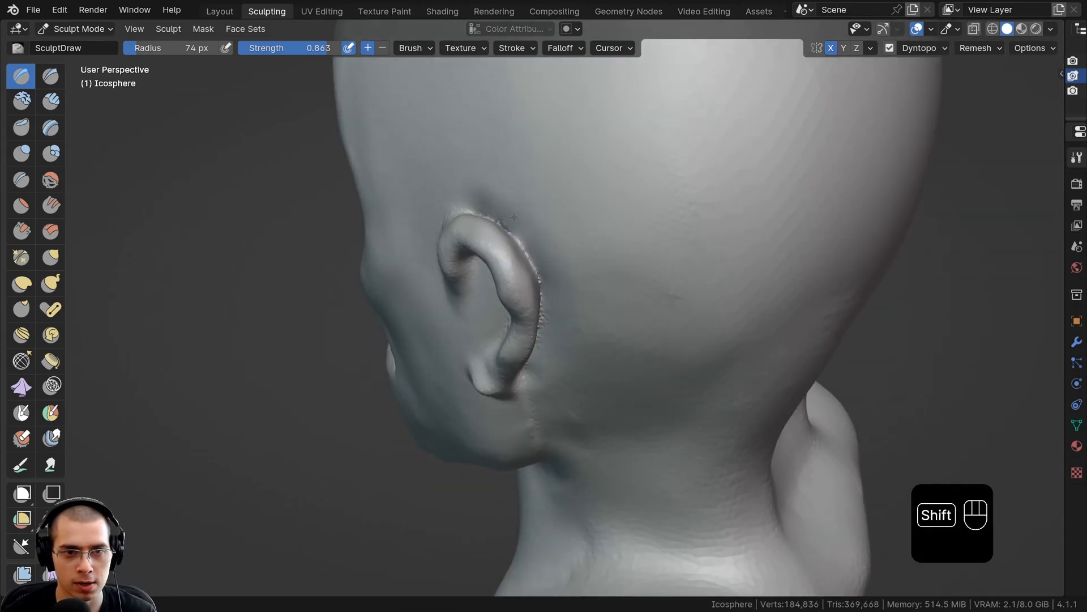
Step: Pull the ear's rim away from the head and reshape its lower back edge with the Grab brush
{"action": "middle_click_drag", "start_coordinate": [514, 216], "coordinate": [677, 215]}
{"action": "middle_click_drag", "start_coordinate": [623, 294], "coordinate": [566, 208], "text": "shift"}
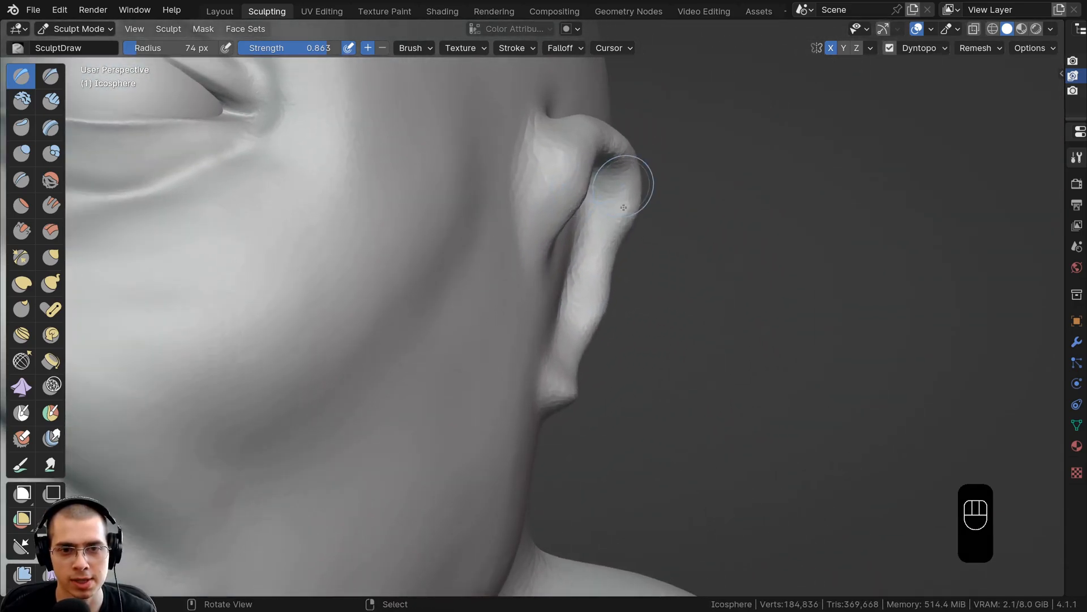
{"action": "middle_click_drag", "start_coordinate": [584, 320], "coordinate": [595, 365], "text": "ctrl"}
{"action": "key", "text": "g"}
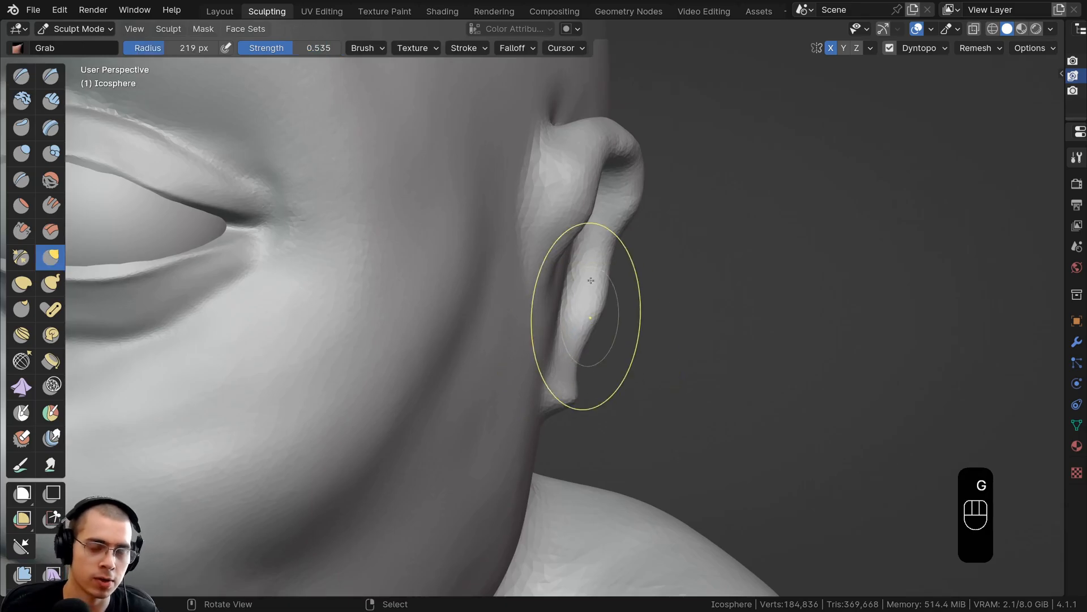
{"action": "mouse_move", "coordinate": [590, 279]}
{"action": "middle_mouse_down", "text": "ctrl"}
{"action": "mouse_move", "coordinate": [589, 247]}
{"action": "mouse_move", "coordinate": [459, 253]}
{"action": "mouse_move", "coordinate": [511, 303]}
{"action": "middle_mouse_up", "text": "ctrl"}
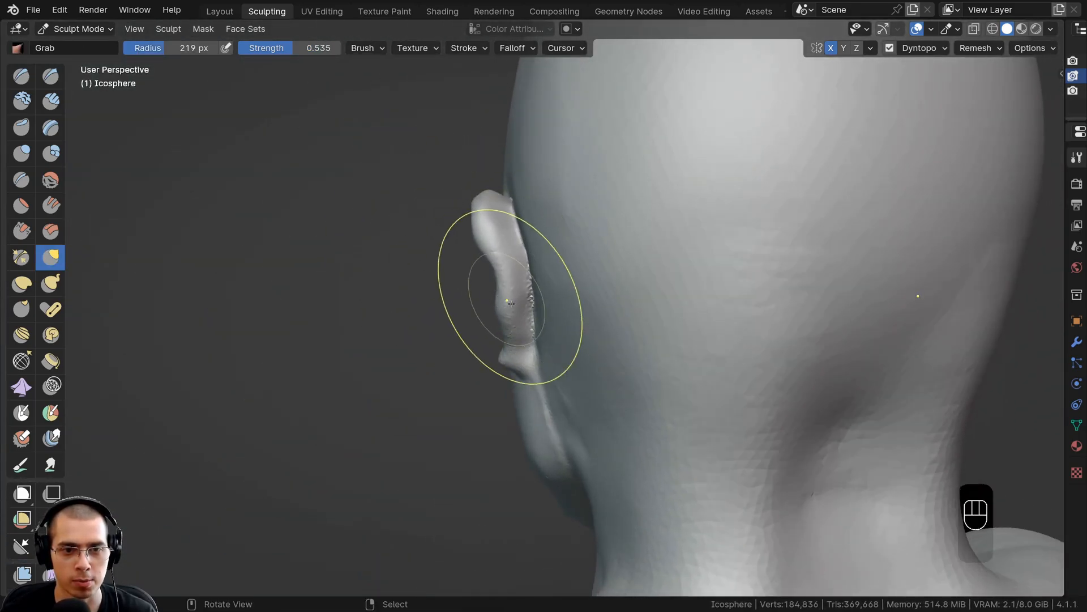
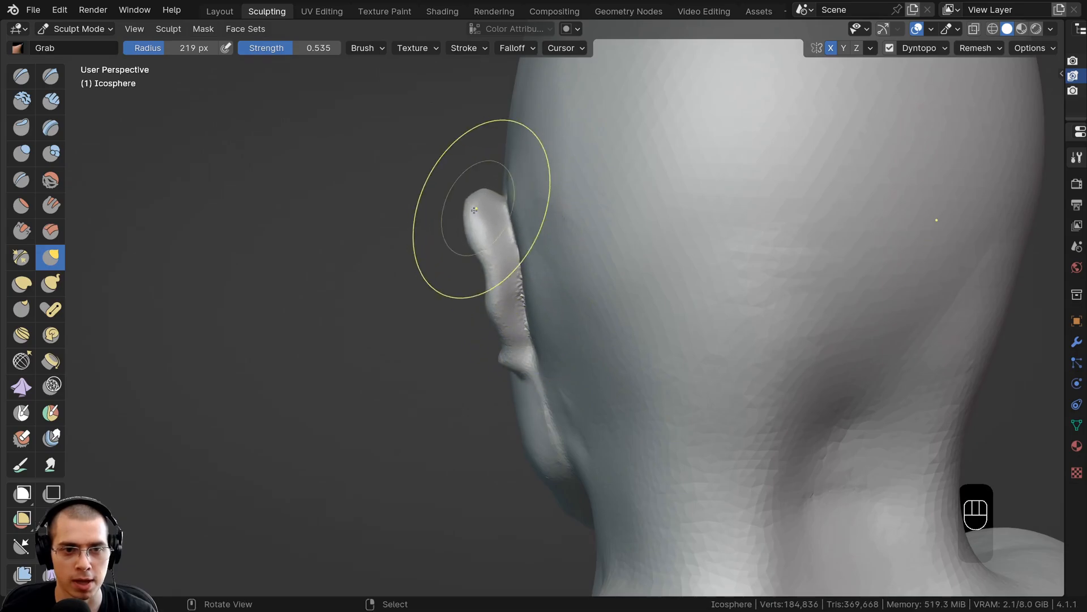
{"action": "middle_click_drag", "start_coordinate": [503, 245], "coordinate": [490, 211]}
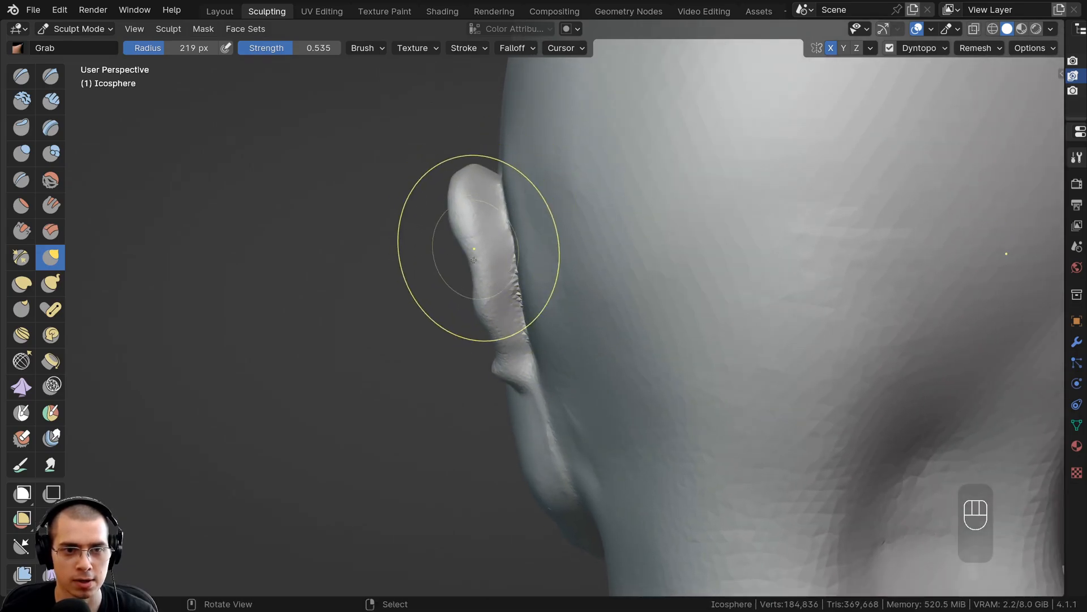
{"action": "mouse_move", "coordinate": [474, 259]}
{"action": "middle_mouse_down"}
{"action": "mouse_move", "coordinate": [469, 220]}
{"action": "mouse_move", "coordinate": [493, 226]}
{"action": "middle_mouse_up"}
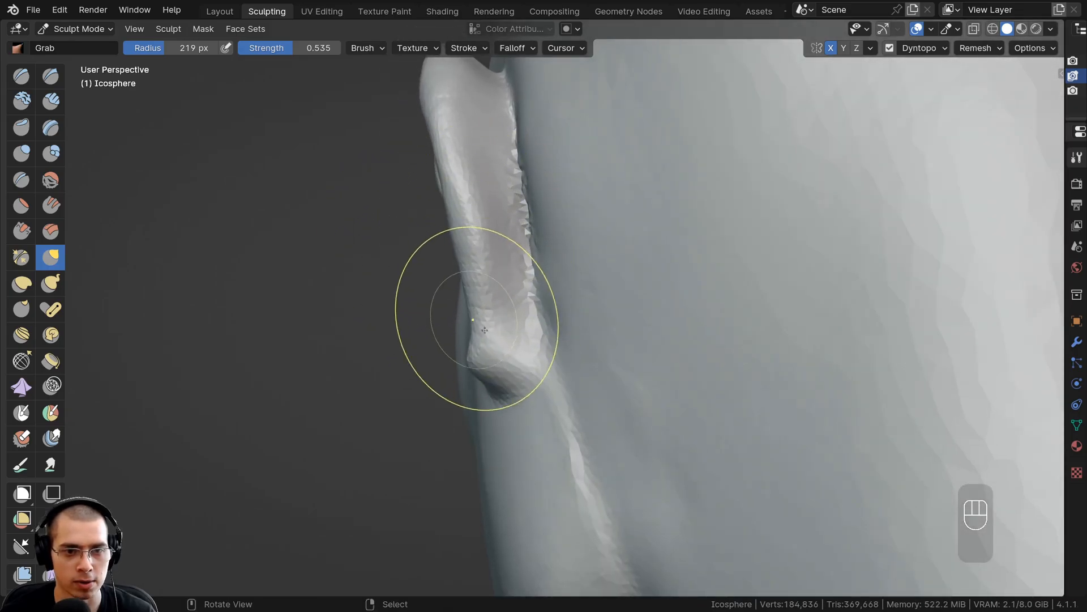
{"action": "middle_click_drag", "start_coordinate": [484, 329], "coordinate": [517, 314]}
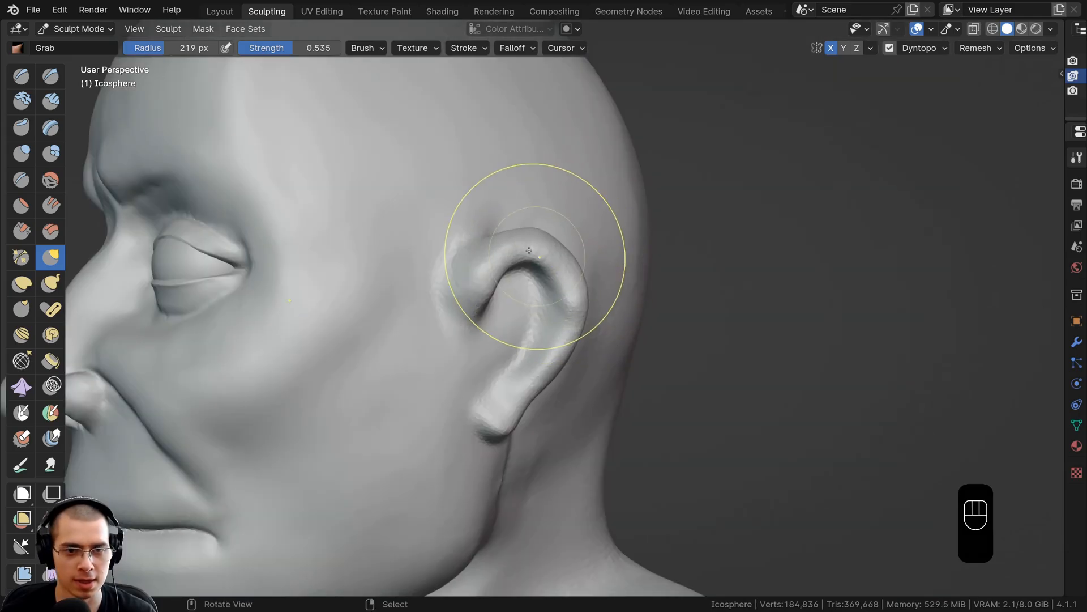
Step: Adjust the ear's side outline with the Grab brush, shaping the upper curve and back edge of the rim
{"action": "middle_click_drag", "start_coordinate": [558, 255], "coordinate": [425, 206]}
{"action": "scroll", "coordinate": [570, 325], "scroll_direction": "up", "scroll_amount": 3}
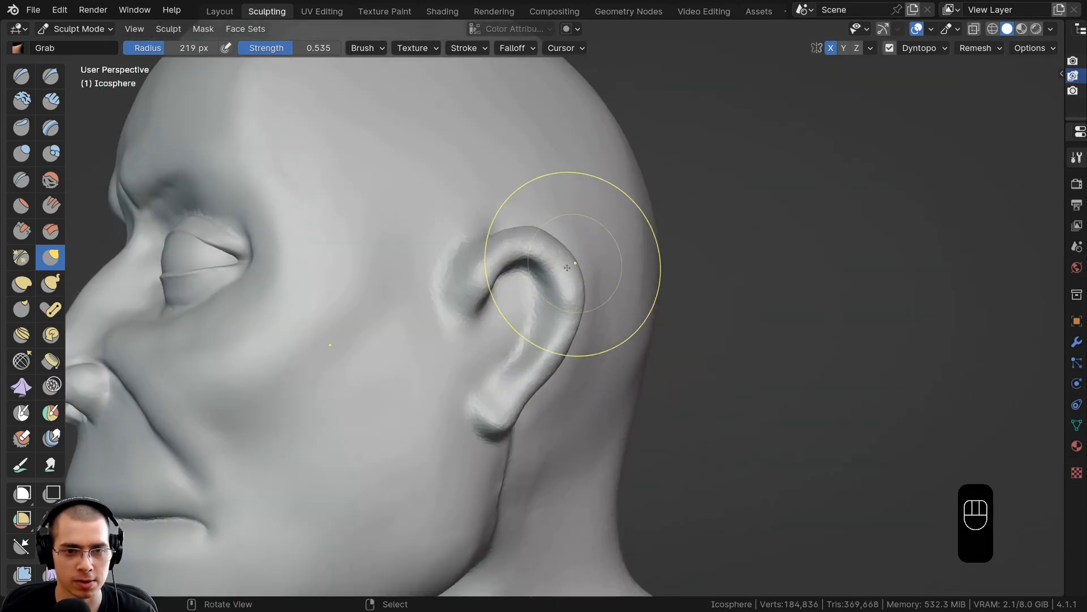
{"action": "left_click_drag", "start_coordinate": [517, 323], "coordinate": [456, 299]}
{"action": "scroll", "coordinate": [456, 299], "scroll_direction": "down", "scroll_amount": 4}
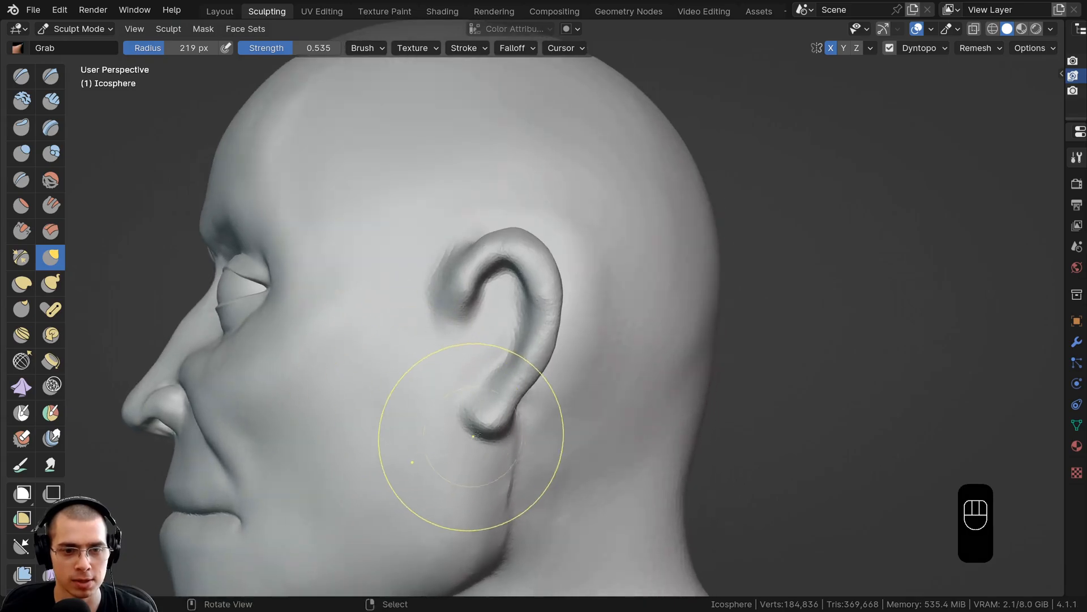
{"action": "middle_click_drag", "start_coordinate": [473, 461], "coordinate": [127, 164]}
Step: Carve the head surface just behind the ear with inverted Clay Strips strokes
{"action": "left_click", "coordinate": [51, 101]}
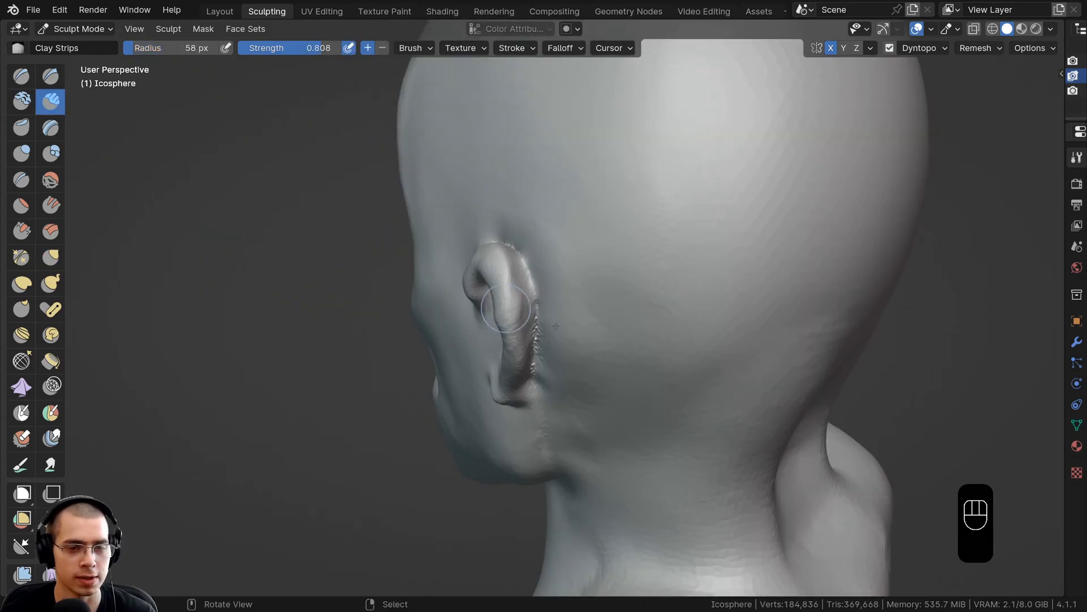
{"action": "middle_click_drag", "start_coordinate": [543, 294], "coordinate": [550, 243], "text": "ctrl"}
{"action": "left_click_drag", "start_coordinate": [549, 243], "coordinate": [547, 379], "text": "ctrl"}
{"action": "middle_click_drag", "start_coordinate": [547, 379], "coordinate": [565, 239], "text": "ctrl"}
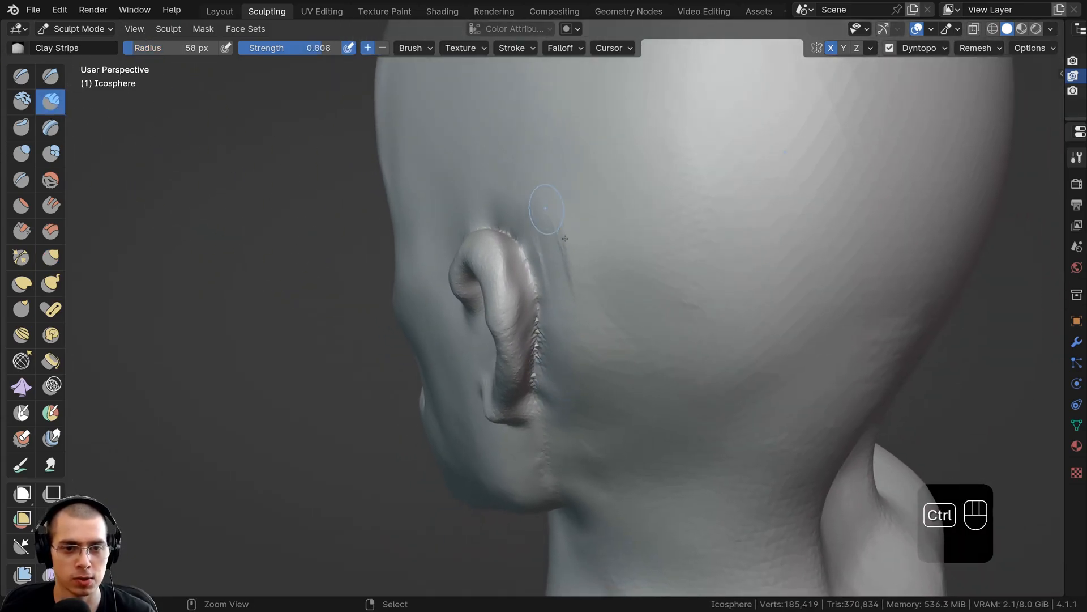
{"action": "middle_click_drag", "start_coordinate": [563, 367], "coordinate": [538, 360], "text": "ctrl"}
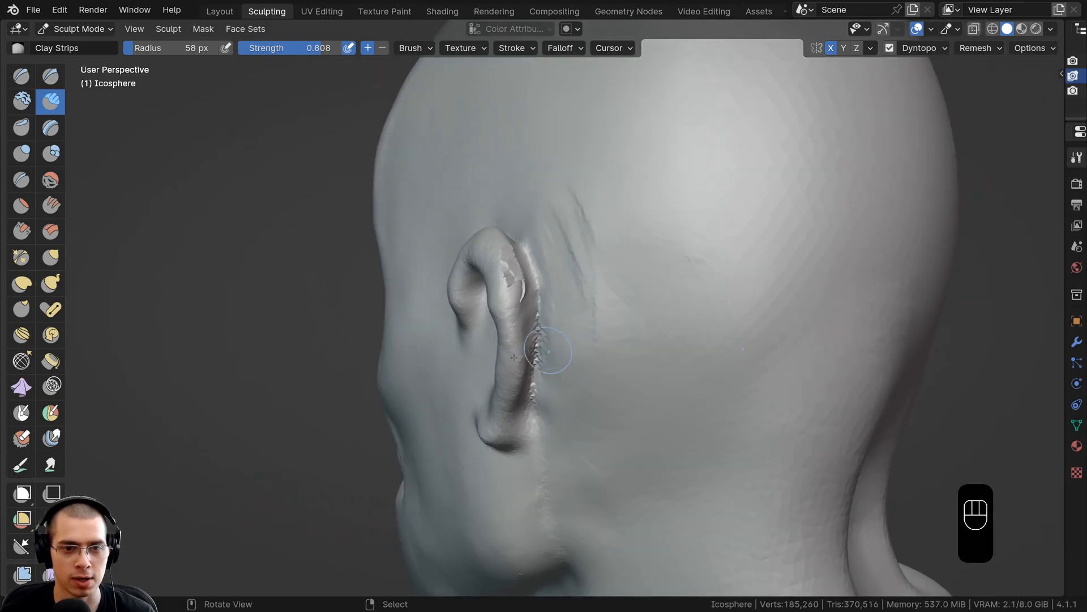
Step: Build up the back of the ear's rim with Clay Strips and smooth the new volume
{"action": "scroll", "coordinate": [534, 359], "scroll_direction": "up", "scroll_amount": 4}
{"action": "mouse_move", "coordinate": [516, 306]}
{"action": "middle_mouse_down", "text": "shift"}
{"action": "mouse_move", "coordinate": [523, 277]}
{"action": "mouse_move", "coordinate": [520, 343]}
{"action": "middle_mouse_up", "text": "shift"}
{"action": "mouse_move", "coordinate": [513, 392]}
{"action": "left_mouse_down"}
{"action": "mouse_move", "coordinate": [514, 322]}
{"action": "mouse_move", "coordinate": [492, 397]}
{"action": "left_mouse_up"}
{"action": "mouse_move", "coordinate": [492, 396]}
{"action": "middle_mouse_down", "text": "ctrl"}
{"action": "mouse_move", "coordinate": [496, 464]}
{"action": "mouse_move", "coordinate": [523, 276]}
{"action": "middle_mouse_up", "text": "ctrl"}
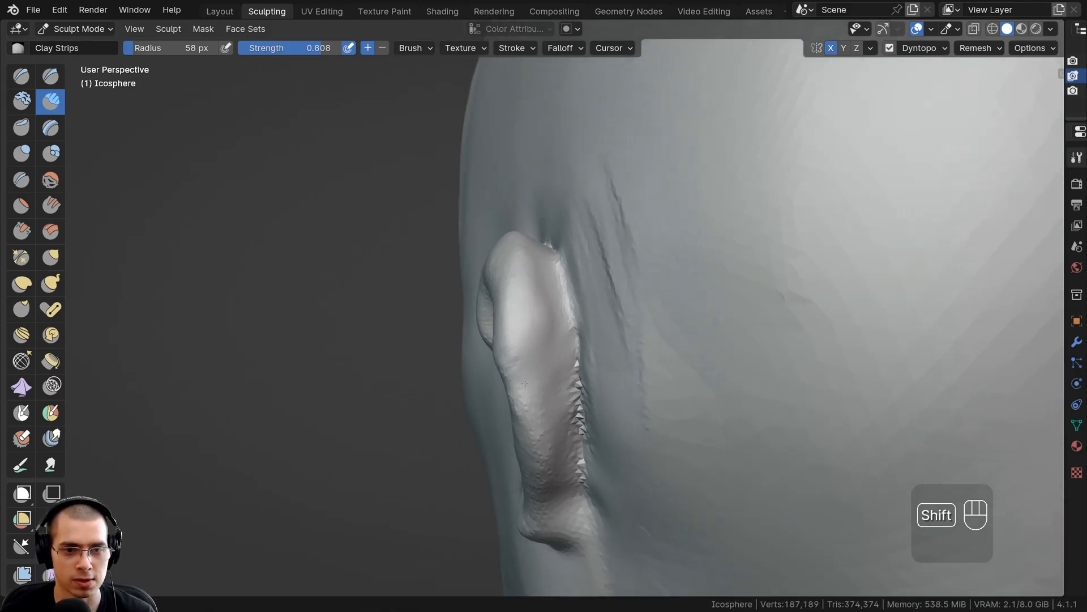
{"action": "scroll", "coordinate": [538, 371], "scroll_direction": "down", "scroll_amount": 3}
{"action": "scroll", "coordinate": [538, 370], "scroll_direction": "down", "scroll_amount": 3}
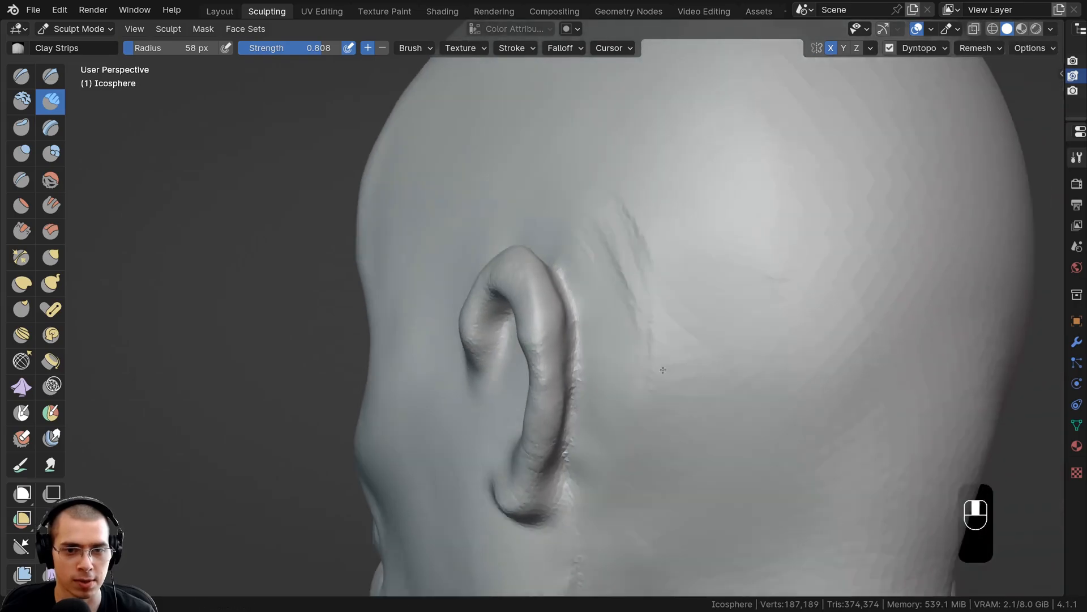
{"action": "middle_click_drag", "start_coordinate": [660, 369], "coordinate": [544, 357], "text": "shift"}
{"action": "scroll", "coordinate": [622, 298], "scroll_direction": "up", "scroll_amount": 3}
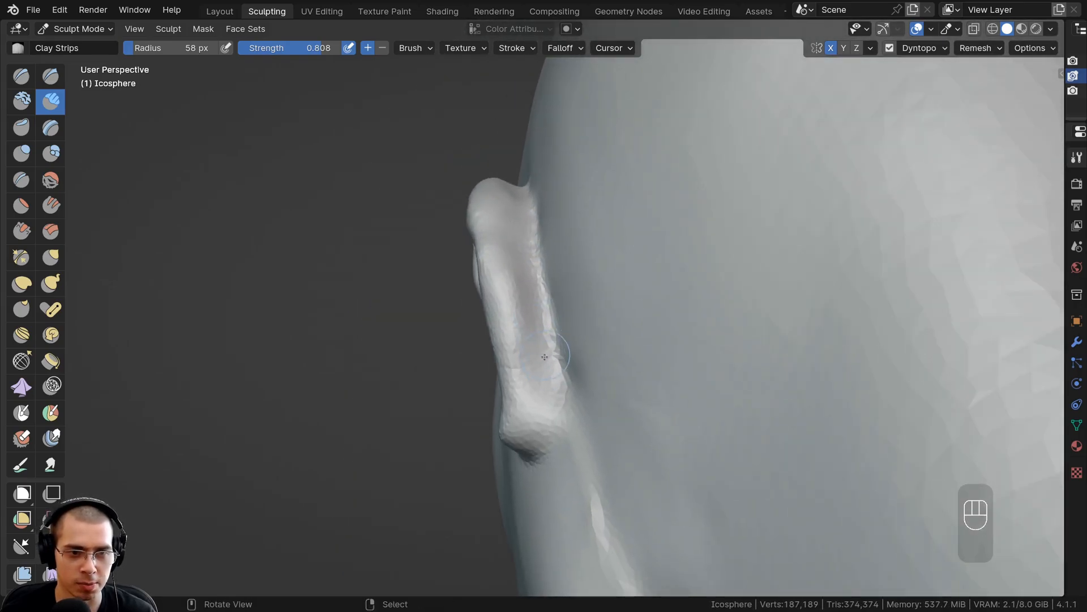
Step: Sharpen the groove under and behind the earlobe with the Crease brush
{"action": "left_click", "coordinate": [21, 180]}
{"action": "mouse_move", "coordinate": [274, 243]}
{"action": "middle_mouse_down"}
{"action": "mouse_move", "coordinate": [566, 393]}
{"action": "mouse_move", "coordinate": [532, 374]}
{"action": "mouse_move", "coordinate": [509, 395]}
{"action": "middle_mouse_up"}
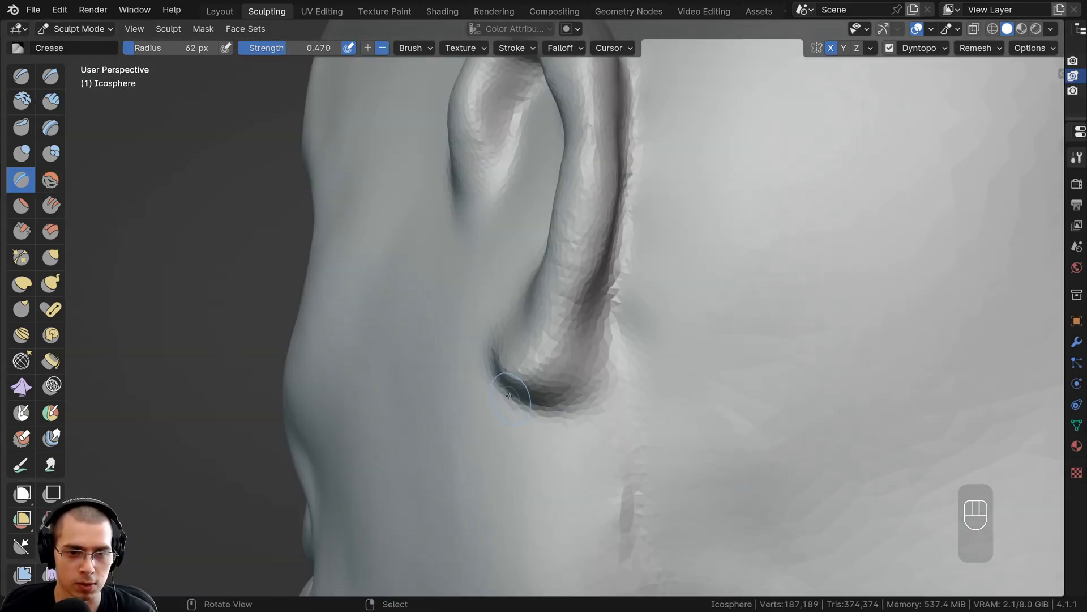
{"action": "mouse_move", "coordinate": [509, 396]}
{"action": "left_mouse_down"}
{"action": "mouse_move", "coordinate": [563, 406]}
{"action": "mouse_move", "coordinate": [602, 357]}
{"action": "left_mouse_up"}
{"action": "mouse_move", "coordinate": [544, 381]}
{"action": "middle_mouse_down"}
{"action": "mouse_move", "coordinate": [598, 387]}
{"action": "mouse_move", "coordinate": [529, 378]}
{"action": "middle_mouse_up"}
{"action": "left_click_drag", "start_coordinate": [560, 365], "coordinate": [581, 317]}
{"action": "middle_click_drag", "start_coordinate": [580, 318], "coordinate": [575, 331]}
{"action": "mouse_move", "coordinate": [575, 331]}
{"action": "middle_mouse_down", "text": "shift"}
{"action": "mouse_move", "coordinate": [571, 369]}
{"action": "mouse_move", "coordinate": [531, 439]}
{"action": "middle_mouse_up", "text": "shift"}
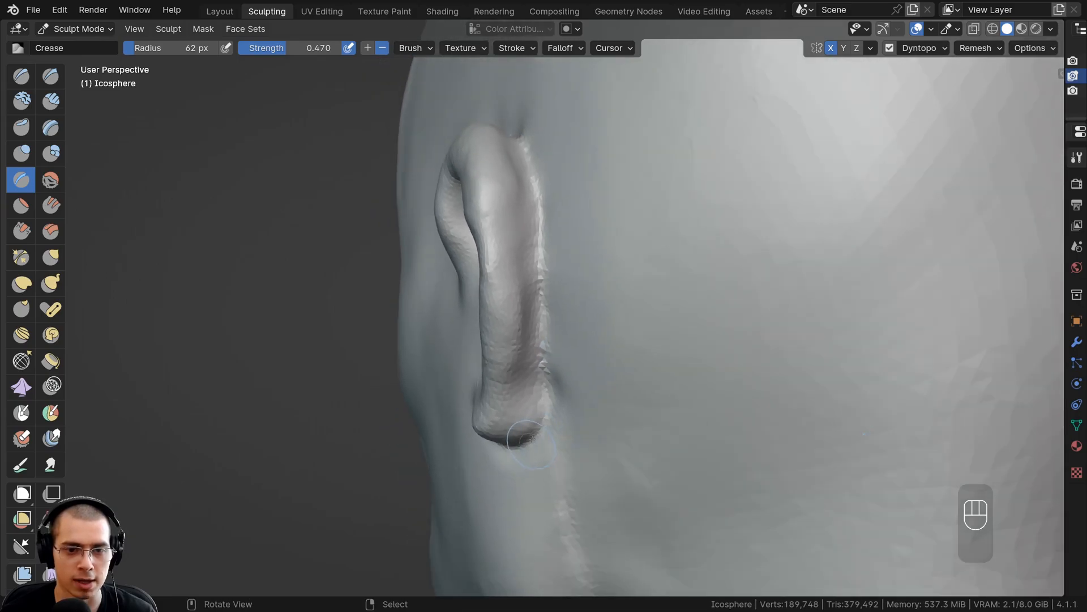
Step: Crease the junction between the back of the ear and the head along the ear's full height
{"action": "left_click_drag", "start_coordinate": [536, 213], "coordinate": [538, 241]}
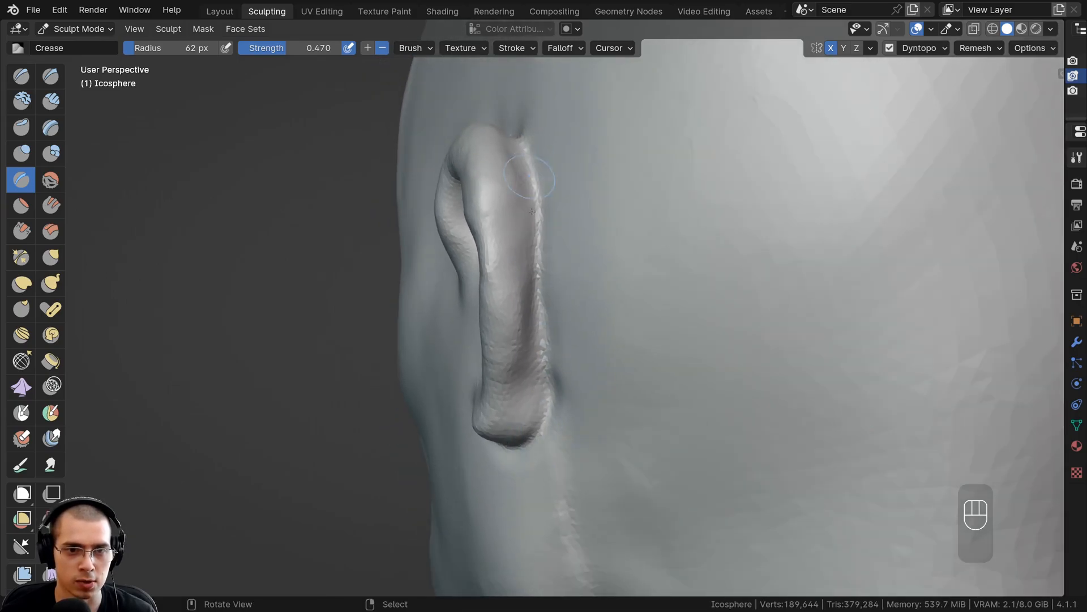
{"action": "mouse_move", "coordinate": [538, 241]}
{"action": "middle_mouse_down"}
{"action": "mouse_move", "coordinate": [555, 345]}
{"action": "mouse_move", "coordinate": [501, 204]}
{"action": "middle_mouse_up"}
{"action": "left_click_drag", "start_coordinate": [501, 204], "coordinate": [510, 318]}
{"action": "middle_click_drag", "start_coordinate": [508, 266], "coordinate": [509, 212]}
{"action": "left_click_drag", "start_coordinate": [509, 213], "coordinate": [504, 331]}
{"action": "middle_click_drag", "start_coordinate": [504, 332], "coordinate": [549, 274]}
{"action": "middle_click_drag", "start_coordinate": [509, 328], "coordinate": [507, 263]}
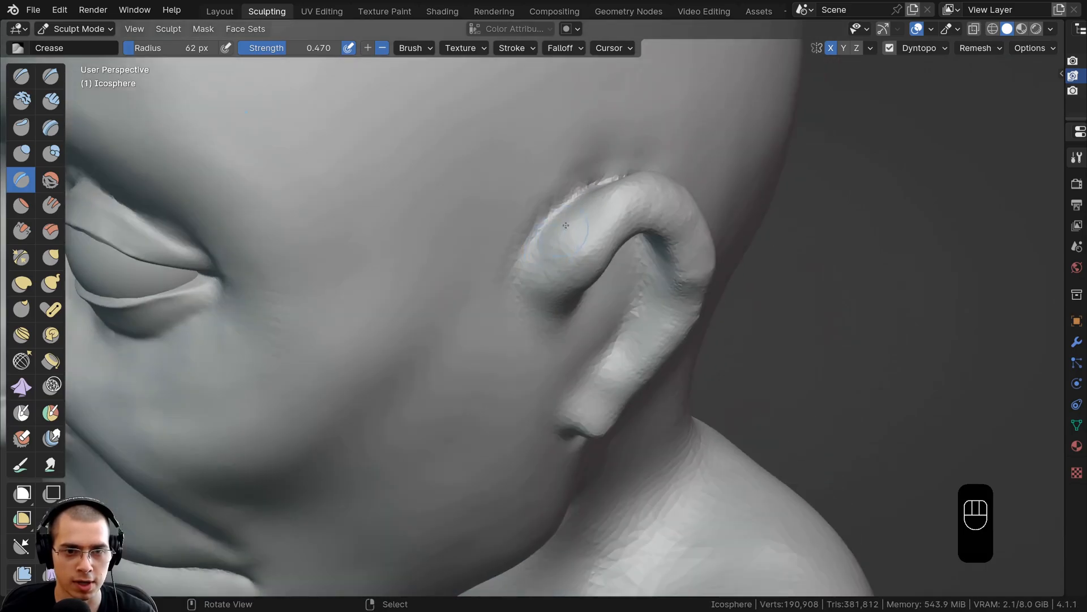
Step: Crease the outer edge of the ear's upper front rim and smooth the junction with the head
{"action": "scroll", "coordinate": [538, 227], "scroll_direction": "down", "scroll_amount": 2}
{"action": "mouse_move", "coordinate": [509, 263]}
{"action": "left_mouse_down"}
{"action": "mouse_move", "coordinate": [538, 227]}
{"action": "mouse_move", "coordinate": [564, 227]}
{"action": "left_mouse_up"}
{"action": "middle_click_drag", "start_coordinate": [564, 227], "coordinate": [554, 249]}
{"action": "left_click_drag", "start_coordinate": [555, 249], "coordinate": [589, 256], "text": "shift"}
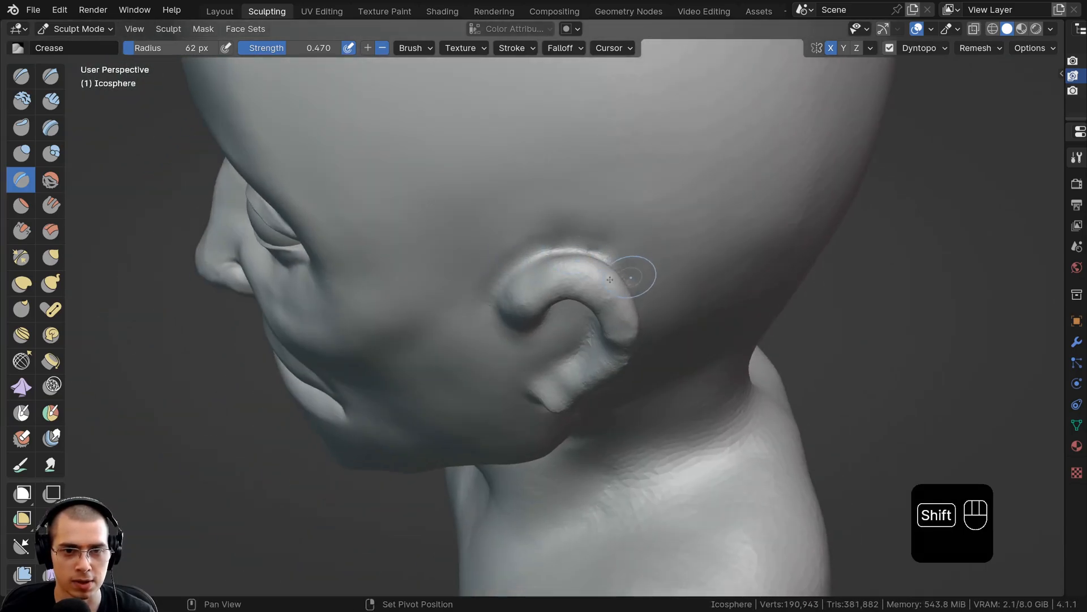
{"action": "middle_click_drag", "start_coordinate": [610, 279], "coordinate": [521, 223]}
{"action": "left_click_drag", "start_coordinate": [521, 223], "coordinate": [549, 284], "text": "shift"}
{"action": "middle_click_drag", "start_coordinate": [557, 377], "coordinate": [542, 264]}
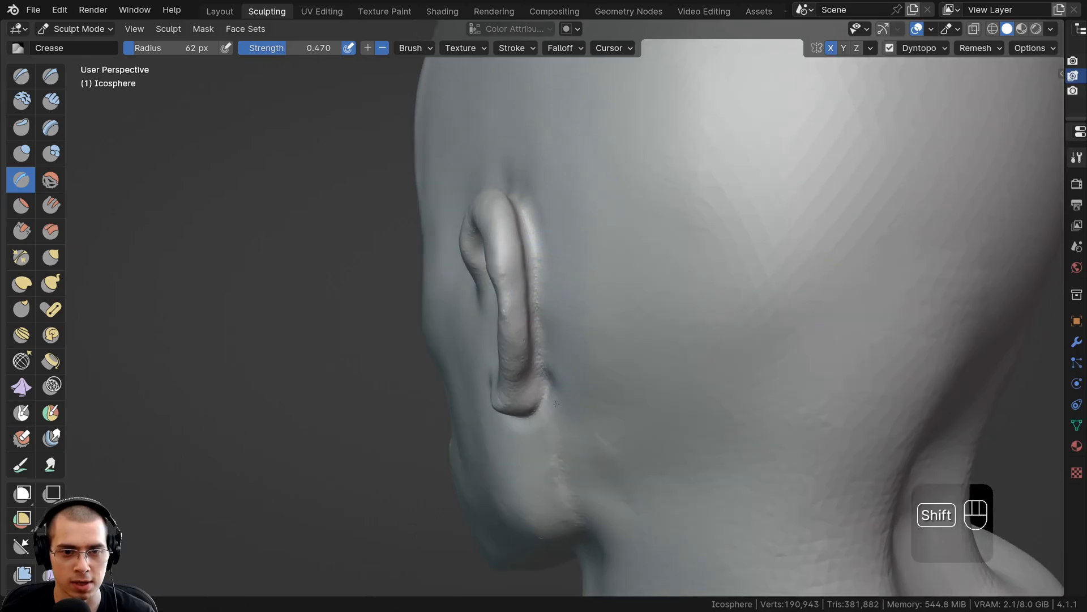
Step: Smooth the skin below and behind the earlobe
{"action": "scroll", "coordinate": [558, 351], "scroll_direction": "down", "scroll_amount": 3}
{"action": "left_click_drag", "start_coordinate": [566, 426], "coordinate": [583, 405], "text": "shift"}
{"action": "middle_click_drag", "start_coordinate": [583, 404], "coordinate": [753, 346]}
{"action": "scroll", "coordinate": [612, 323], "scroll_direction": "down", "scroll_amount": 3}
{"action": "mouse_move", "coordinate": [511, 252]}
{"action": "middle_mouse_down", "text": "ctrl"}
{"action": "mouse_move", "coordinate": [433, 300]}
{"action": "mouse_move", "coordinate": [425, 243]}
{"action": "middle_mouse_up", "text": "ctrl"}
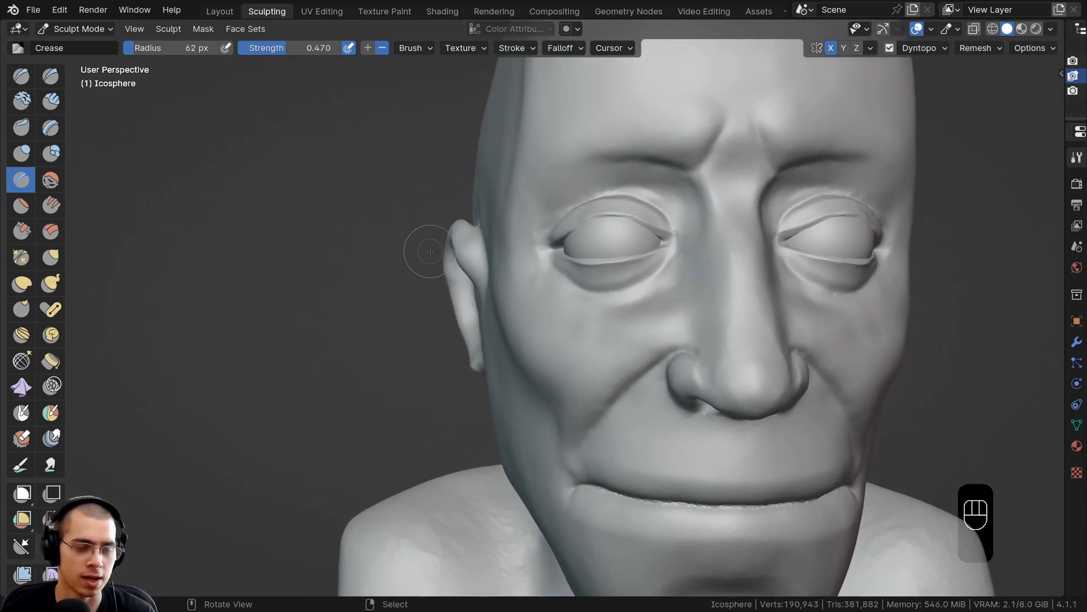
Step: Reshape the ear's front-view profile with the Grab brush, working down the rim toward the lobe
{"action": "key", "text": "g"}
{"action": "scroll", "coordinate": [461, 263], "scroll_direction": "up", "scroll_amount": 2}
{"action": "key", "text": "Left"}
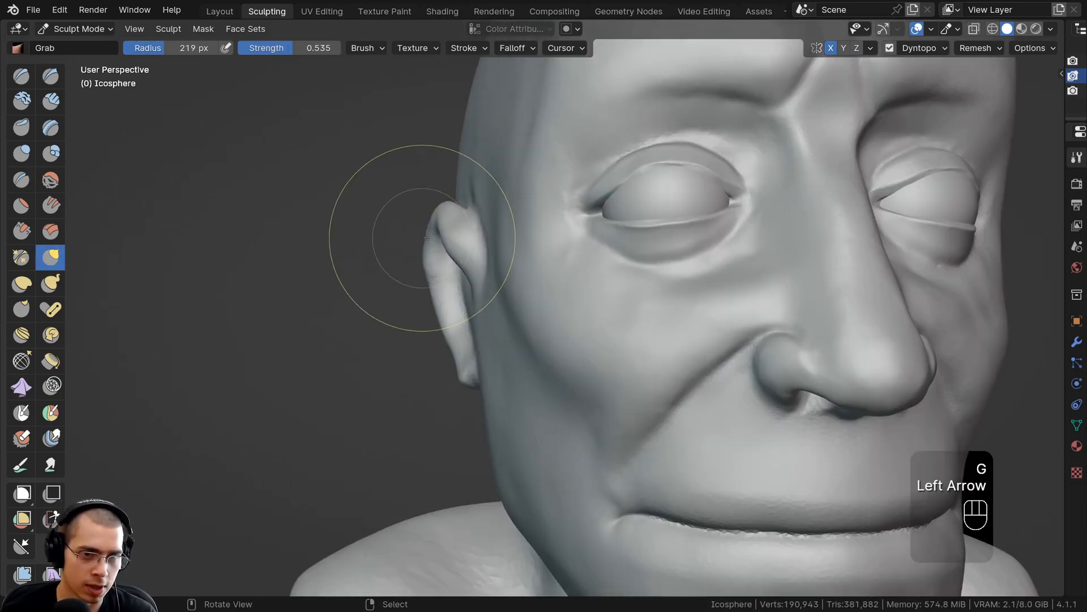
{"action": "scroll", "coordinate": [429, 217], "scroll_direction": "up", "scroll_amount": 2}
{"action": "middle_click_drag", "start_coordinate": [430, 206], "coordinate": [400, 272], "text": "shift"}
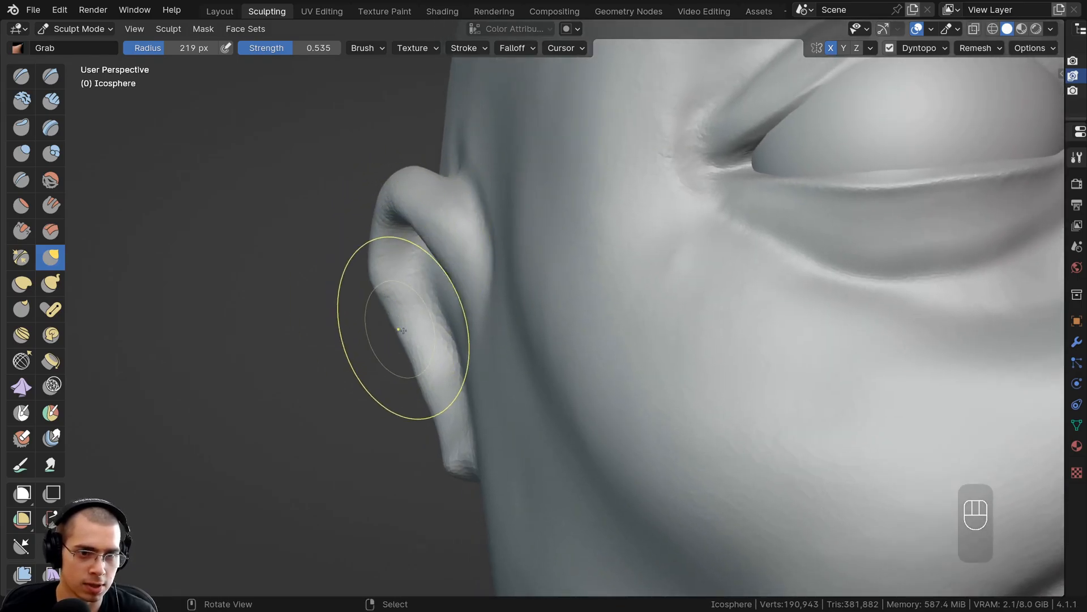
{"action": "middle_click_drag", "start_coordinate": [401, 328], "coordinate": [408, 251], "text": "shift"}
{"action": "left_click_drag", "start_coordinate": [438, 341], "coordinate": [461, 444]}
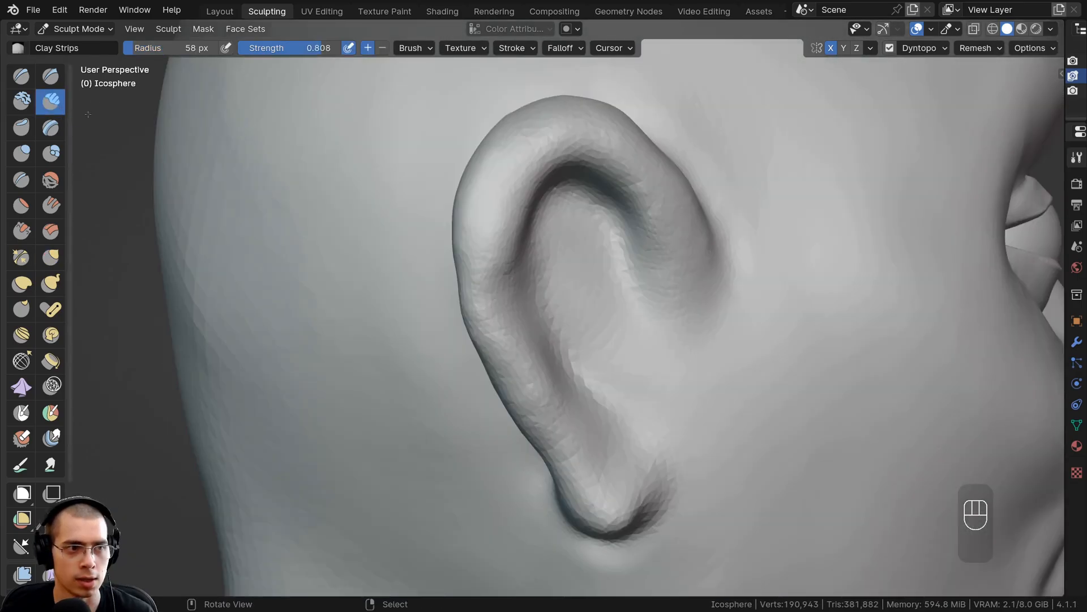
Step: Carve along the inner side of the ear's rim with inverted Clay Strips strokes
{"action": "middle_click_drag", "start_coordinate": [467, 275], "coordinate": [447, 218]}
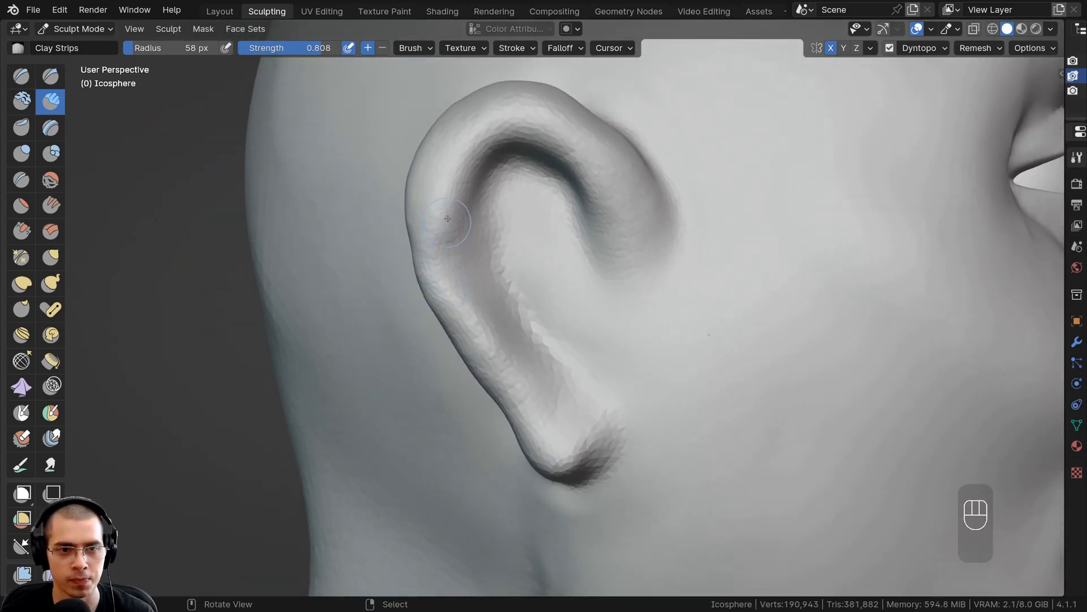
{"action": "mouse_move", "coordinate": [466, 282]}
{"action": "left_mouse_down", "text": "ctrl"}
{"action": "mouse_move", "coordinate": [456, 243]}
{"action": "mouse_move", "coordinate": [491, 124]}
{"action": "left_mouse_up", "text": "ctrl"}
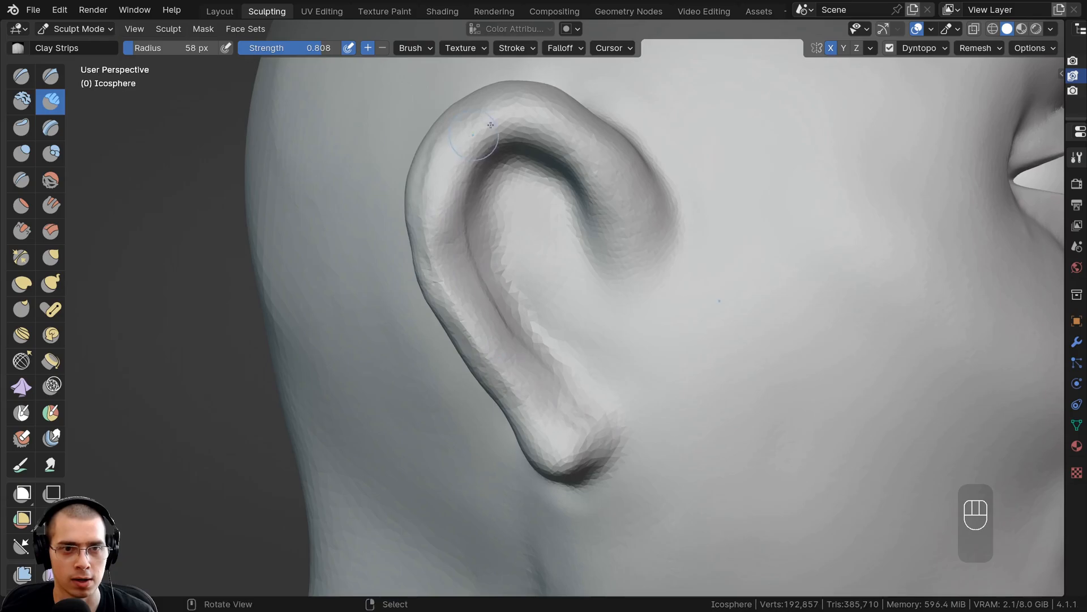
{"action": "mouse_move", "coordinate": [619, 228]}
{"action": "middle_mouse_down", "text": "ctrl"}
{"action": "mouse_move", "coordinate": [618, 254]}
{"action": "mouse_move", "coordinate": [601, 187]}
{"action": "middle_mouse_up", "text": "ctrl"}
{"action": "left_click_drag", "start_coordinate": [617, 210], "coordinate": [645, 142], "text": "ctrl"}
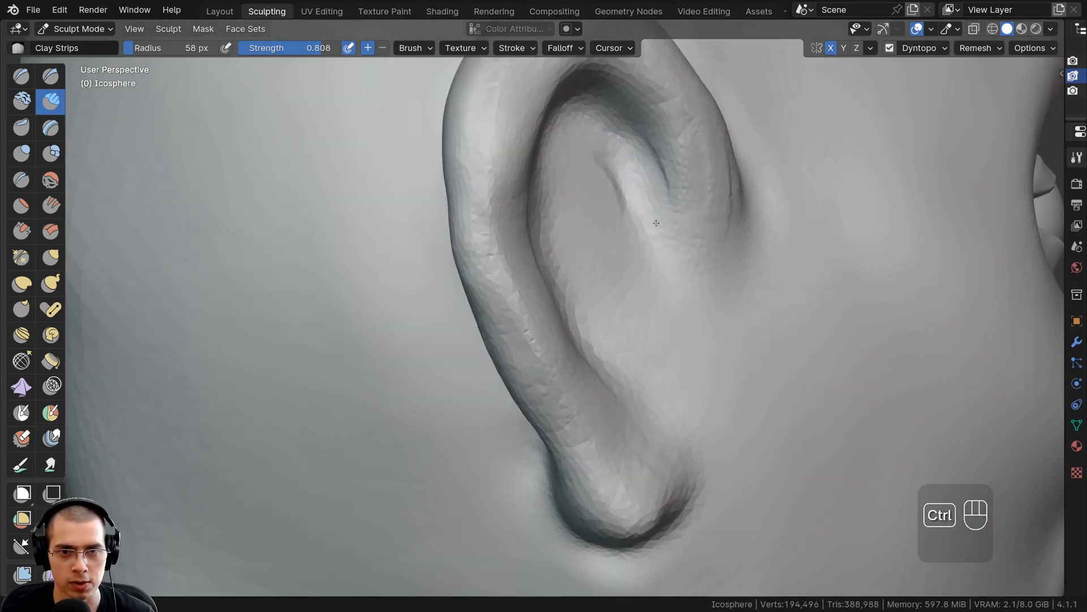
Step: Deepen the groove between the upper rim and the inner ear with inverted Clay Strips strokes
{"action": "left_click_drag", "start_coordinate": [668, 244], "coordinate": [623, 153], "text": "ctrl"}
{"action": "middle_click_drag", "start_coordinate": [623, 153], "coordinate": [544, 170]}
{"action": "mouse_move", "coordinate": [567, 181]}
{"action": "left_mouse_down", "text": "ctrl"}
{"action": "mouse_move", "coordinate": [544, 133]}
{"action": "mouse_move", "coordinate": [482, 127]}
{"action": "mouse_move", "coordinate": [544, 133]}
{"action": "left_mouse_up", "text": "ctrl"}
{"action": "scroll", "coordinate": [446, 163], "scroll_direction": "down", "scroll_amount": 2}
{"action": "middle_click_drag", "start_coordinate": [453, 181], "coordinate": [470, 249]}
{"action": "left_click_drag", "start_coordinate": [487, 255], "coordinate": [453, 362], "text": "ctrl"}
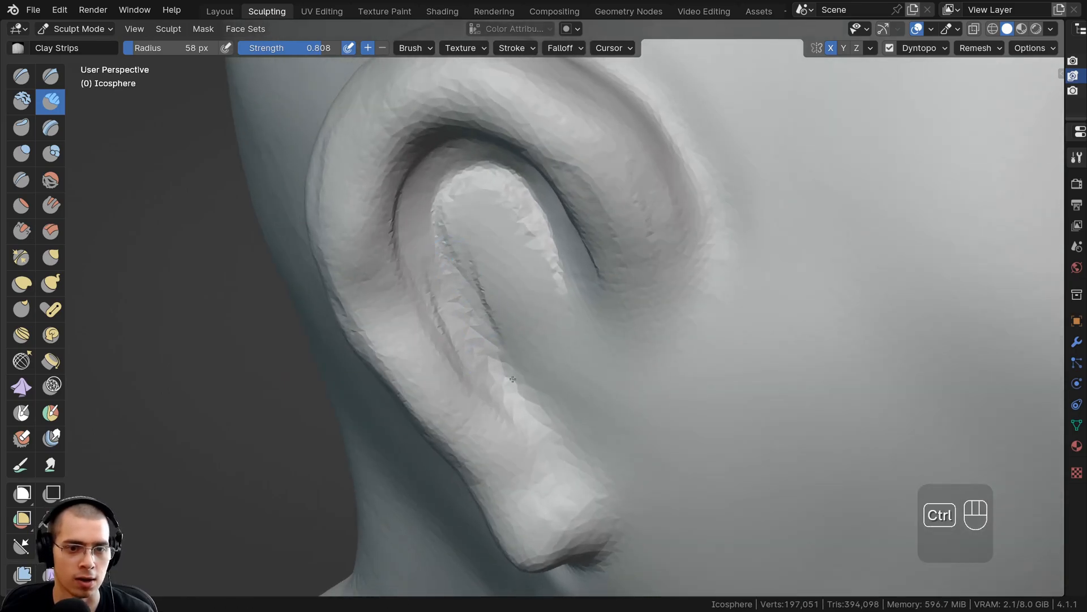
Step: Carve down the lower inner ear above the lobe and toward the cheek with inverted Clay Strips
{"action": "left_click_drag", "start_coordinate": [493, 317], "coordinate": [544, 380], "text": "ctrl"}
{"action": "mouse_move", "coordinate": [543, 379]}
{"action": "middle_mouse_down", "text": "ctrl"}
{"action": "mouse_move", "coordinate": [549, 389]}
{"action": "mouse_move", "coordinate": [629, 354]}
{"action": "middle_mouse_up", "text": "ctrl"}
{"action": "left_click_drag", "start_coordinate": [563, 329], "coordinate": [648, 309], "text": "ctrl"}
{"action": "mouse_move", "coordinate": [646, 354]}
{"action": "left_mouse_down", "text": "ctrl"}
{"action": "mouse_move", "coordinate": [589, 340]}
{"action": "mouse_move", "coordinate": [566, 397]}
{"action": "mouse_move", "coordinate": [589, 453]}
{"action": "left_mouse_up", "text": "ctrl"}
{"action": "mouse_move", "coordinate": [589, 390]}
{"action": "left_mouse_down", "text": "ctrl"}
{"action": "mouse_move", "coordinate": [544, 329]}
{"action": "mouse_move", "coordinate": [572, 250]}
{"action": "left_mouse_up", "text": "ctrl"}
{"action": "middle_click_drag", "start_coordinate": [572, 250], "coordinate": [572, 295], "text": "ctrl"}
{"action": "left_click_drag", "start_coordinate": [560, 309], "coordinate": [541, 224], "text": "ctrl"}
Step: Hollow out the oval center of the ear with long inverted Clay Strips strokes
{"action": "middle_click_drag", "start_coordinate": [541, 224], "coordinate": [569, 175]}
{"action": "left_click_drag", "start_coordinate": [569, 176], "coordinate": [603, 238], "text": "ctrl"}
{"action": "middle_click_drag", "start_coordinate": [551, 194], "coordinate": [487, 148]}
{"action": "left_click_drag", "start_coordinate": [481, 147], "coordinate": [487, 237], "text": "ctrl"}
{"action": "left_click_drag", "start_coordinate": [532, 164], "coordinate": [482, 250], "text": "ctrl"}
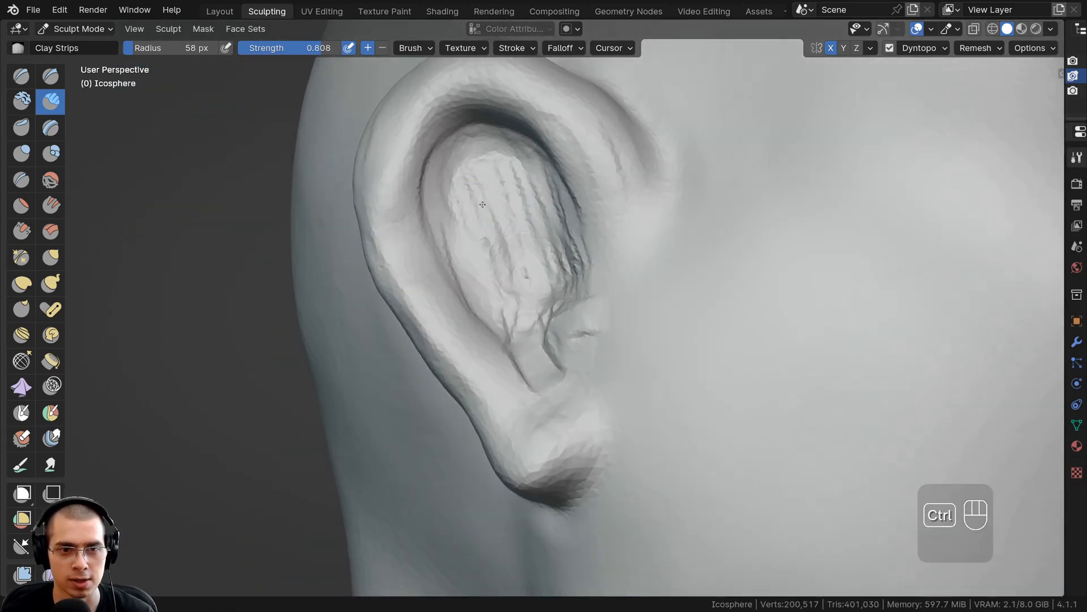
{"action": "left_click_drag", "start_coordinate": [482, 186], "coordinate": [521, 308], "text": "ctrl"}
{"action": "middle_click_drag", "start_coordinate": [521, 308], "coordinate": [691, 309]}
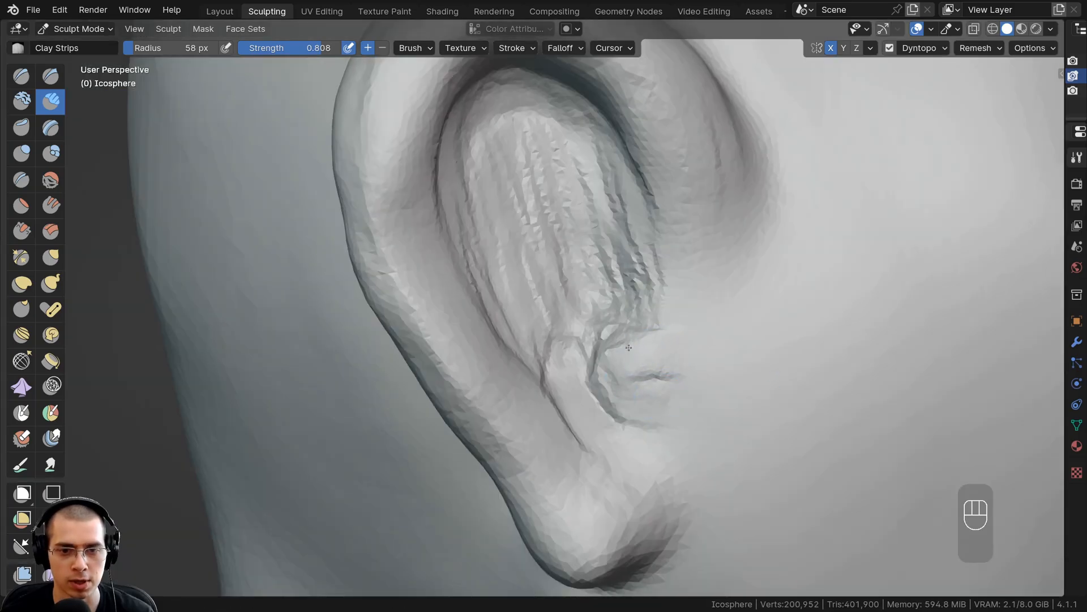
Step: Carve the notch around the tragus at the ear's lower front and smooth the surface beside it
{"action": "mouse_move", "coordinate": [616, 360]}
{"action": "left_mouse_down", "text": "ctrl"}
{"action": "mouse_move", "coordinate": [647, 412]}
{"action": "mouse_move", "coordinate": [693, 298]}
{"action": "left_mouse_up", "text": "ctrl"}
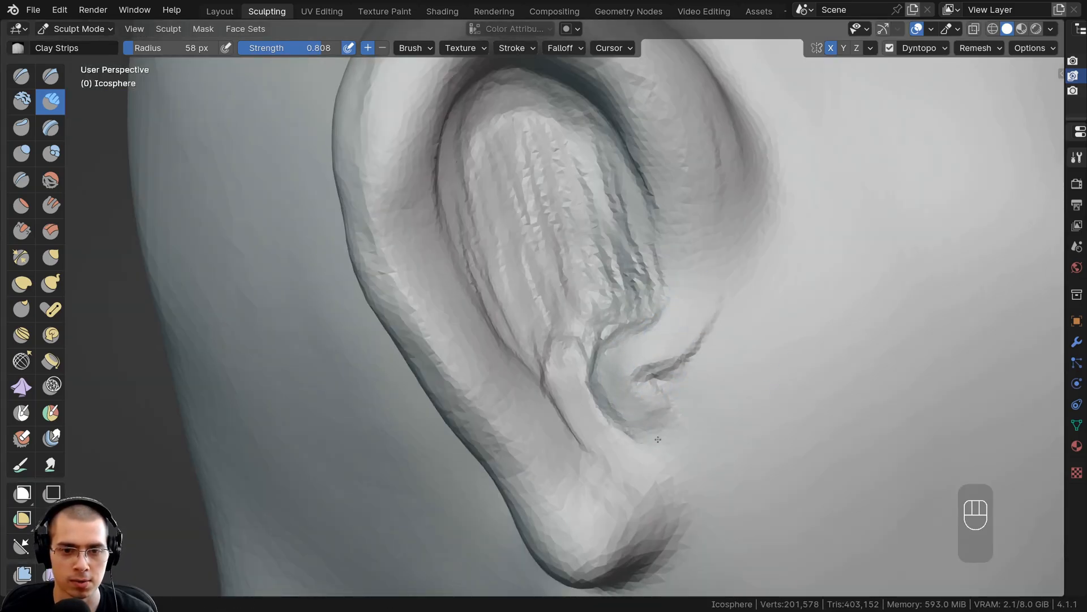
{"action": "middle_click_drag", "start_coordinate": [607, 444], "coordinate": [608, 470], "text": "ctrl"}
{"action": "left_click_drag", "start_coordinate": [666, 356], "coordinate": [646, 377], "text": "shift"}
{"action": "mouse_move", "coordinate": [673, 323]}
{"action": "middle_mouse_down"}
{"action": "mouse_move", "coordinate": [708, 323]}
{"action": "mouse_move", "coordinate": [706, 286]}
{"action": "middle_mouse_up"}
{"action": "mouse_move", "coordinate": [657, 303]}
{"action": "left_mouse_down", "text": "ctrl"}
{"action": "mouse_move", "coordinate": [677, 249]}
{"action": "mouse_move", "coordinate": [651, 184]}
{"action": "left_mouse_up", "text": "ctrl"}
{"action": "middle_click_drag", "start_coordinate": [657, 269], "coordinate": [657, 294], "text": "ctrl"}
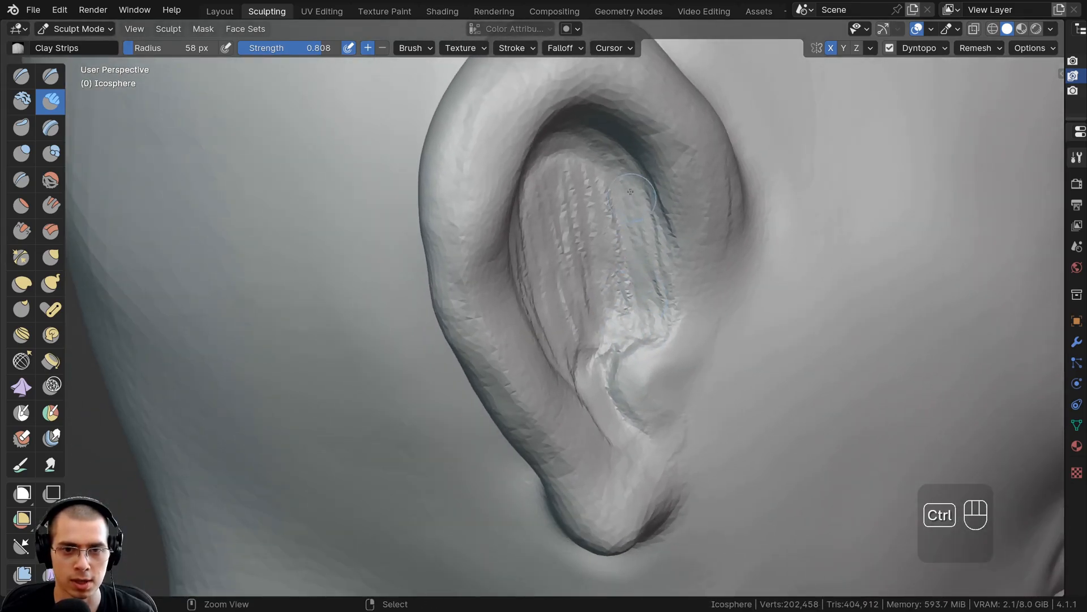
Step: Deepen the ear's inner bowl from its front wall to its center with more inverted Clay Strips strokes
{"action": "left_click_drag", "start_coordinate": [663, 266], "coordinate": [631, 181], "text": "ctrl"}
{"action": "left_click_drag", "start_coordinate": [593, 329], "coordinate": [583, 309], "text": "ctrl"}
{"action": "middle_click_drag", "start_coordinate": [600, 309], "coordinate": [570, 310]}
{"action": "left_click_drag", "start_coordinate": [609, 306], "coordinate": [589, 198], "text": "ctrl"}
{"action": "left_click_drag", "start_coordinate": [612, 283], "coordinate": [586, 198], "text": "ctrl"}
{"action": "left_click_drag", "start_coordinate": [592, 300], "coordinate": [561, 199], "text": "ctrl"}
{"action": "mouse_move", "coordinate": [561, 238]}
{"action": "middle_mouse_down"}
{"action": "mouse_move", "coordinate": [586, 241]}
{"action": "mouse_move", "coordinate": [587, 187]}
{"action": "middle_mouse_up"}
Step: Carve the lower part of the bowl behind the tragus with inverted Clay Strips and smooth the inner ear
{"action": "left_click_drag", "start_coordinate": [657, 300], "coordinate": [604, 383], "text": "ctrl"}
{"action": "middle_click_drag", "start_coordinate": [622, 343], "coordinate": [590, 355], "text": "ctrl"}
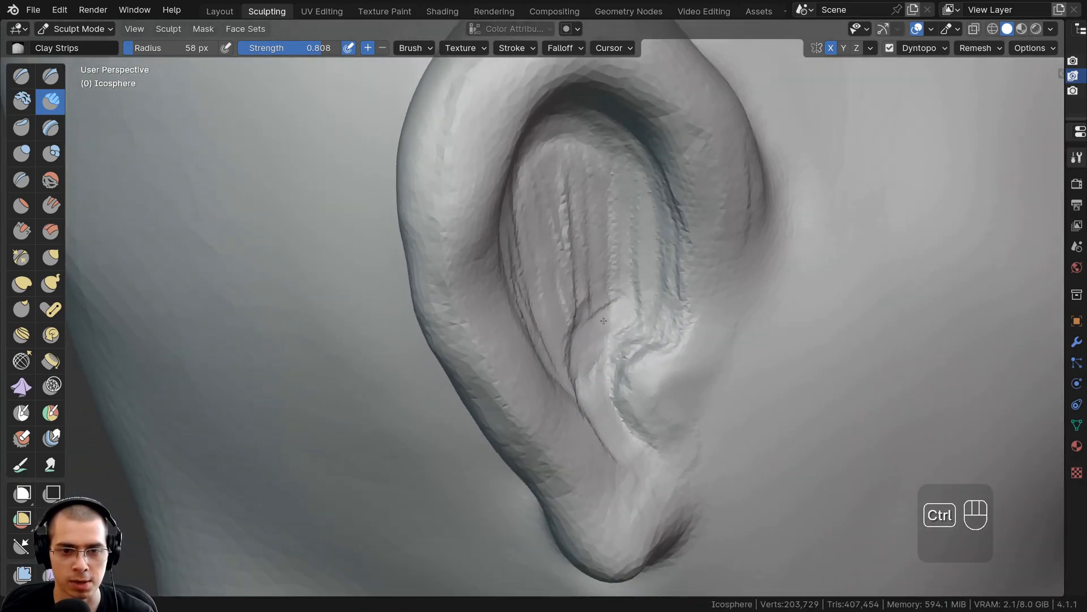
{"action": "left_click_drag", "start_coordinate": [604, 321], "coordinate": [645, 266], "text": "ctrl"}
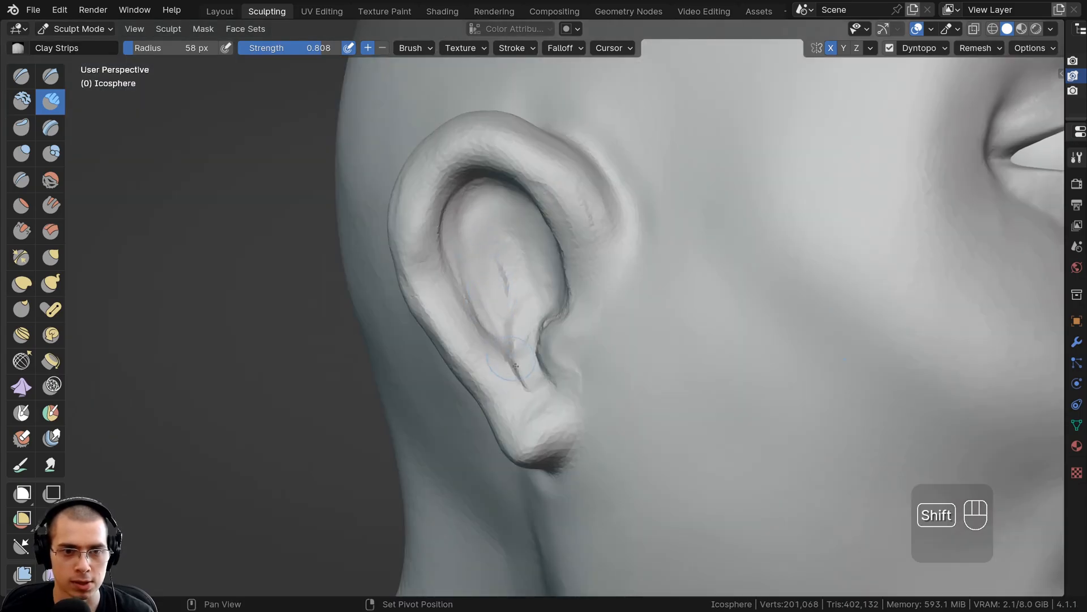
Step: Smooth the ear's inner bowl and define its front edge and the notch behind the tragus with the Crease brush
{"action": "left_click_drag", "start_coordinate": [515, 366], "coordinate": [503, 284], "text": "shift"}
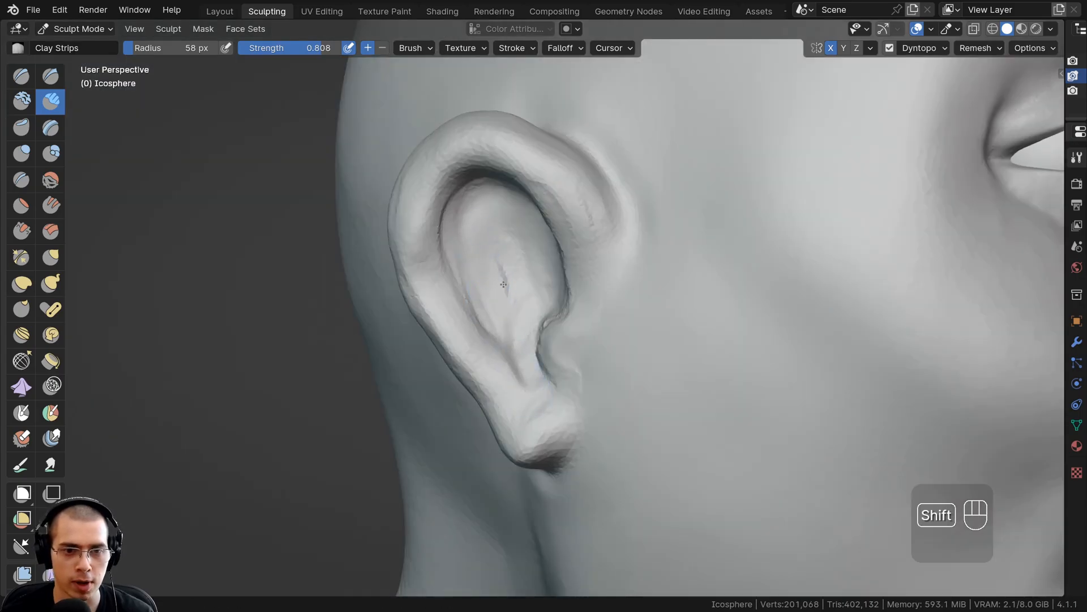
{"action": "left_click", "coordinate": [21, 179]}
{"action": "mouse_move", "coordinate": [400, 286]}
{"action": "middle_mouse_down"}
{"action": "mouse_move", "coordinate": [582, 240]}
{"action": "mouse_move", "coordinate": [563, 163]}
{"action": "middle_mouse_up"}
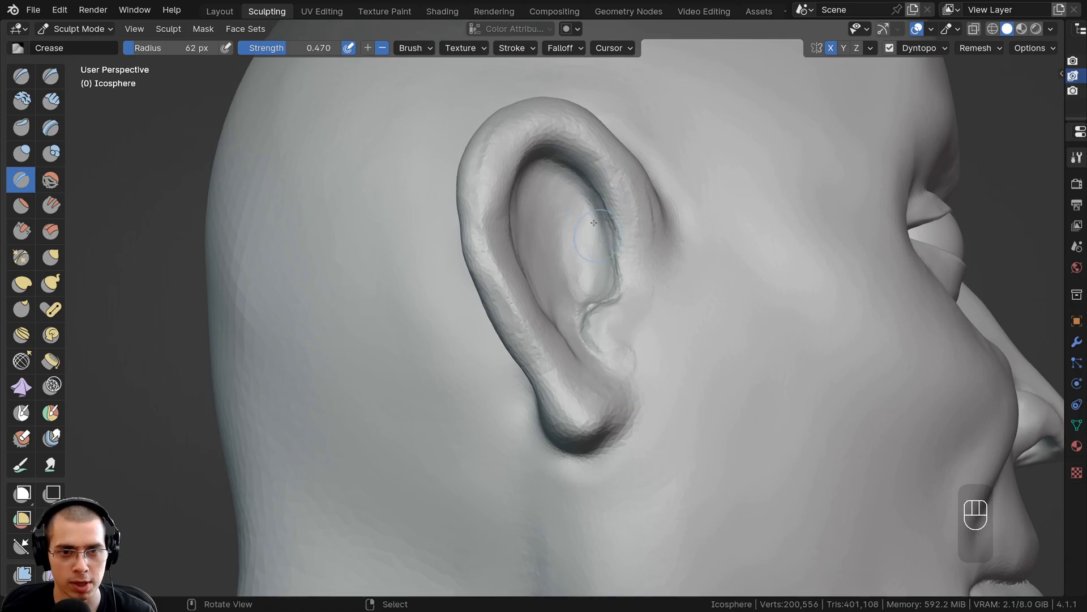
{"action": "left_click_drag", "start_coordinate": [592, 206], "coordinate": [611, 256]}
{"action": "middle_click_drag", "start_coordinate": [611, 257], "coordinate": [589, 303]}
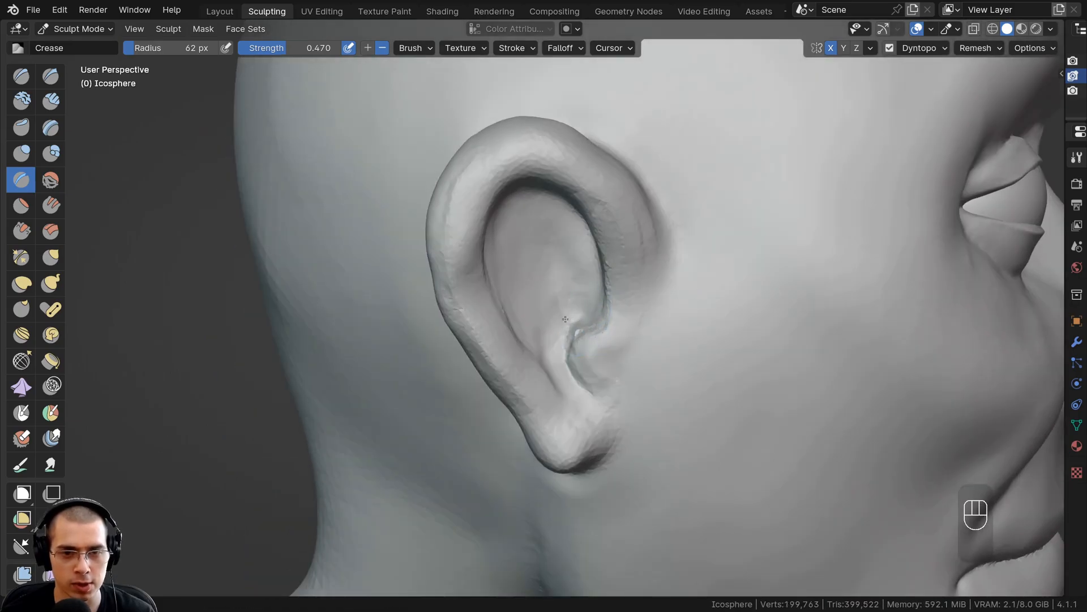
{"action": "left_click_drag", "start_coordinate": [565, 319], "coordinate": [555, 341]}
{"action": "middle_click_drag", "start_coordinate": [558, 334], "coordinate": [573, 255], "text": "ctrl"}
{"action": "mouse_move", "coordinate": [590, 317]}
{"action": "left_mouse_down"}
{"action": "mouse_move", "coordinate": [578, 417]}
{"action": "mouse_move", "coordinate": [592, 294]}
{"action": "left_mouse_up"}
Step: Crease the inner edge of the ear's rim over the top and down the back of the bowl
{"action": "middle_click_drag", "start_coordinate": [592, 294], "coordinate": [626, 240]}
{"action": "mouse_move", "coordinate": [626, 240]}
{"action": "left_mouse_down"}
{"action": "mouse_move", "coordinate": [574, 112]}
{"action": "mouse_move", "coordinate": [560, 131]}
{"action": "mouse_move", "coordinate": [532, 114]}
{"action": "left_mouse_up"}
{"action": "middle_click_drag", "start_coordinate": [532, 114], "coordinate": [449, 144]}
{"action": "left_click_drag", "start_coordinate": [449, 143], "coordinate": [428, 145]}
{"action": "middle_click_drag", "start_coordinate": [428, 144], "coordinate": [434, 153]}
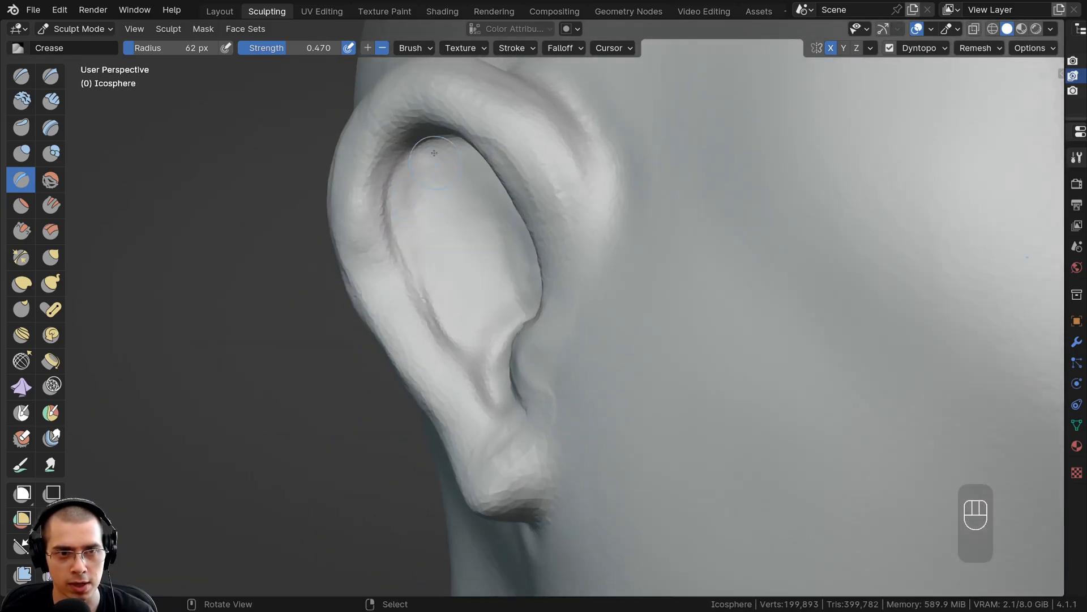
{"action": "left_click_drag", "start_coordinate": [434, 153], "coordinate": [468, 333]}
Step: Sharpen the ear's outer back rim with inverted Crease strokes and smooth the lobe and upper rim
{"action": "mouse_move", "coordinate": [431, 323]}
{"action": "middle_mouse_down"}
{"action": "mouse_move", "coordinate": [413, 253]}
{"action": "mouse_move", "coordinate": [480, 211]}
{"action": "middle_mouse_up"}
{"action": "scroll", "coordinate": [481, 211], "scroll_direction": "down", "scroll_amount": 1}
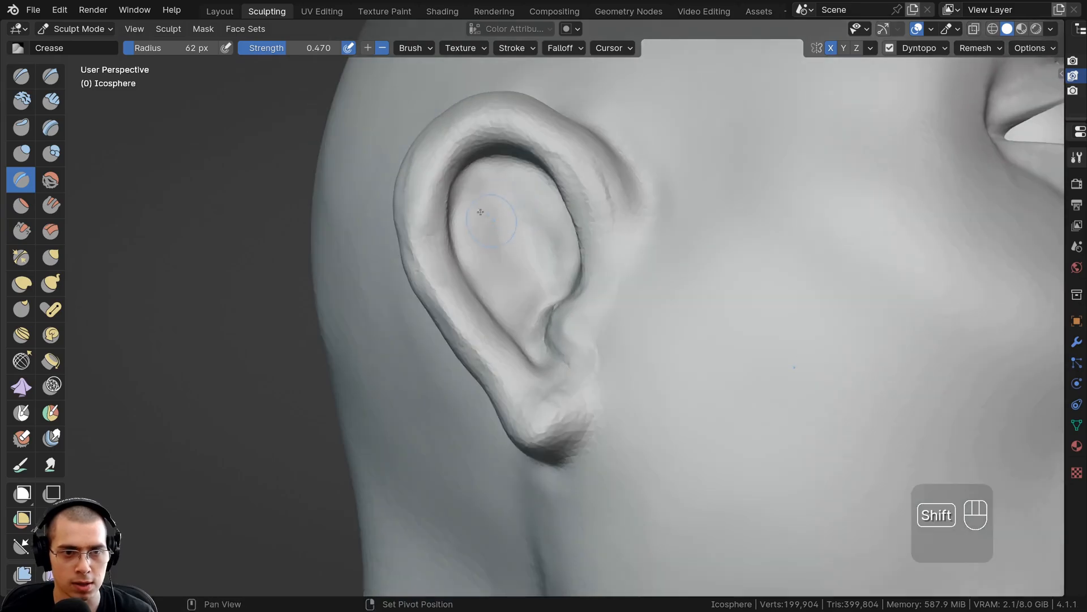
{"action": "middle_click_drag", "start_coordinate": [535, 300], "coordinate": [436, 231], "text": "shift"}
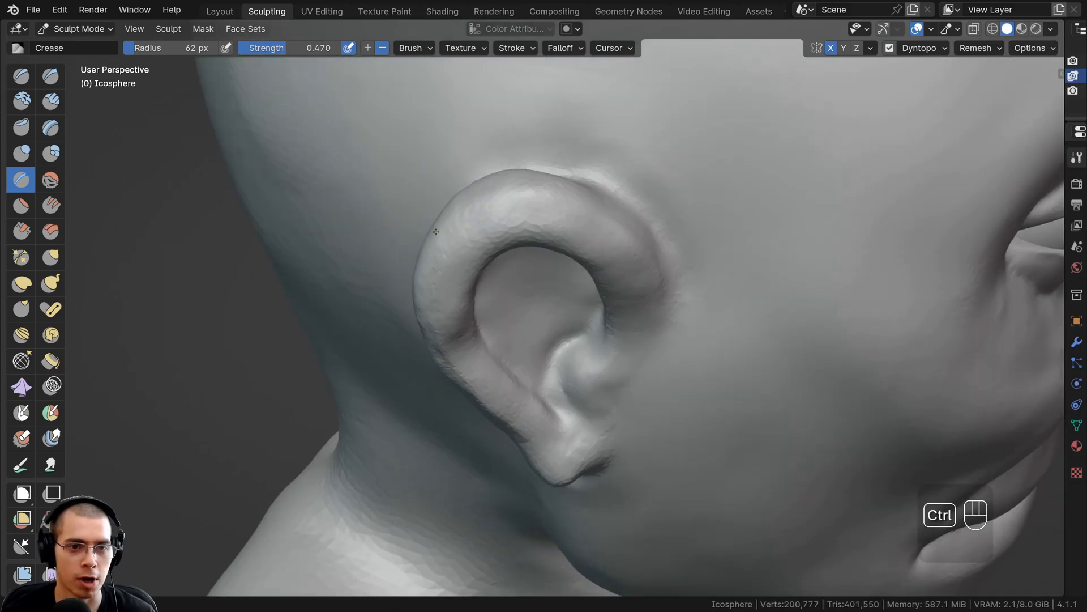
{"action": "middle_click_drag", "start_coordinate": [443, 308], "coordinate": [442, 138]}
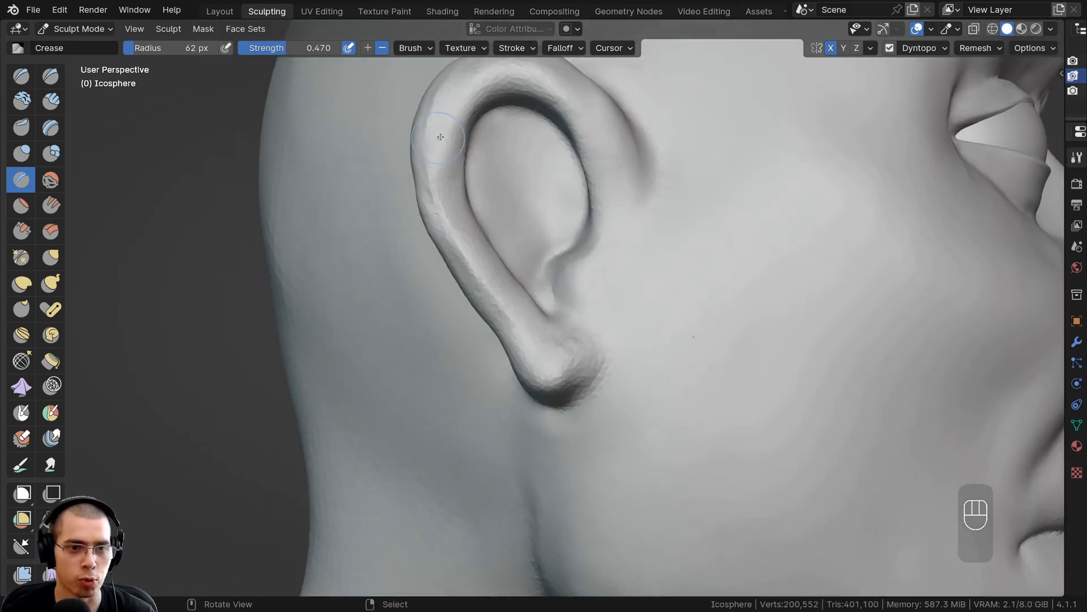
{"action": "left_click_drag", "start_coordinate": [436, 148], "coordinate": [427, 232], "text": "ctrl"}
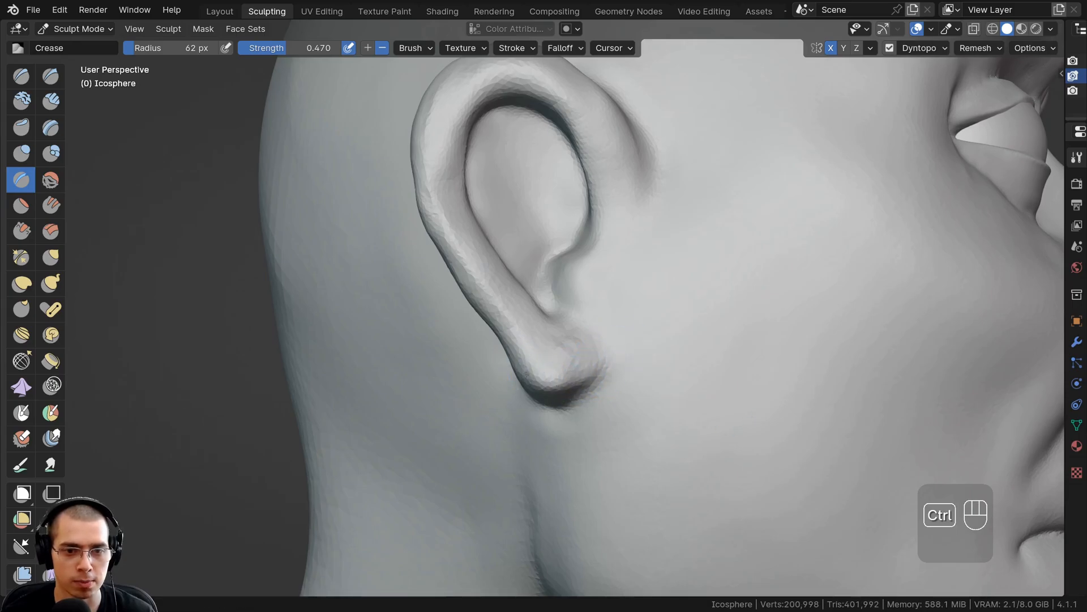
{"action": "left_click_drag", "start_coordinate": [526, 374], "coordinate": [587, 359], "text": "shift"}
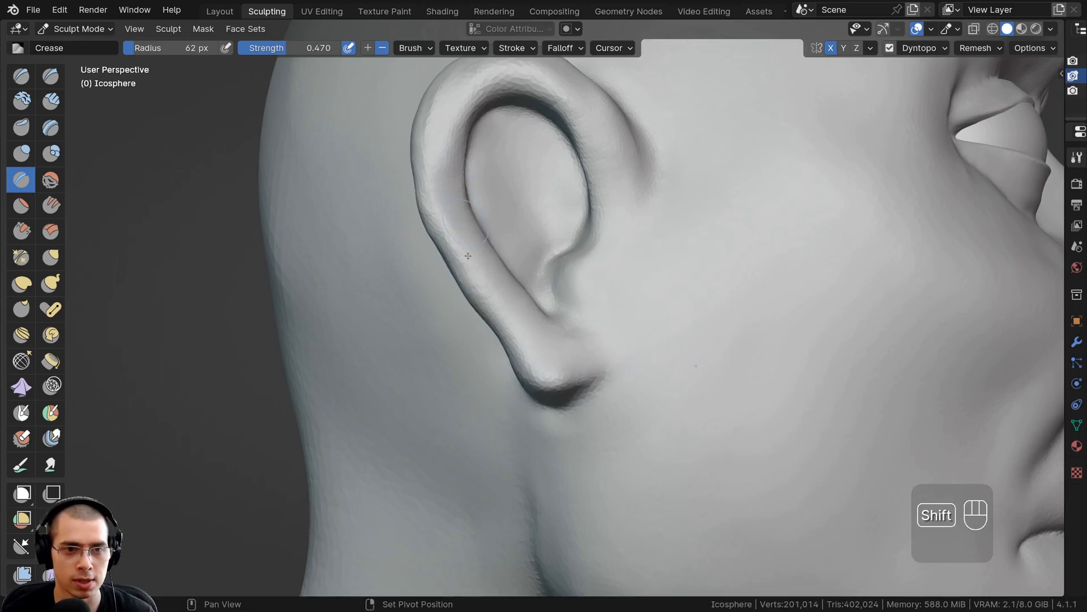
{"action": "middle_click_drag", "start_coordinate": [467, 255], "coordinate": [467, 274], "text": "shift"}
{"action": "left_click_drag", "start_coordinate": [460, 176], "coordinate": [495, 94], "text": "shift"}
{"action": "left_click_drag", "start_coordinate": [558, 127], "coordinate": [592, 163], "text": "shift"}
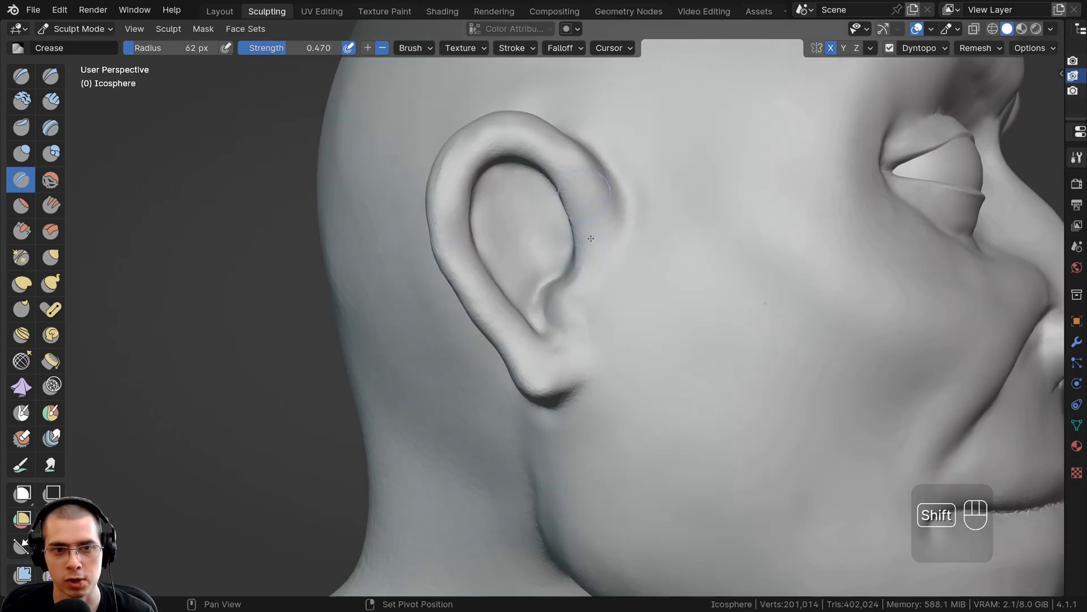
Step: Adjust the sides of the head above the ears with the Grab brush
{"action": "middle_click_drag", "start_coordinate": [590, 238], "coordinate": [513, 339], "text": "ctrl"}
{"action": "middle_click_drag", "start_coordinate": [512, 340], "coordinate": [512, 421], "text": "ctrl"}
{"action": "middle_click_drag", "start_coordinate": [481, 255], "coordinate": [484, 283], "text": "shift"}
{"action": "mouse_move", "coordinate": [467, 222]}
{"action": "middle_mouse_down"}
{"action": "mouse_move", "coordinate": [453, 234]}
{"action": "mouse_move", "coordinate": [479, 245]}
{"action": "middle_mouse_up"}
{"action": "key", "text": "g"}
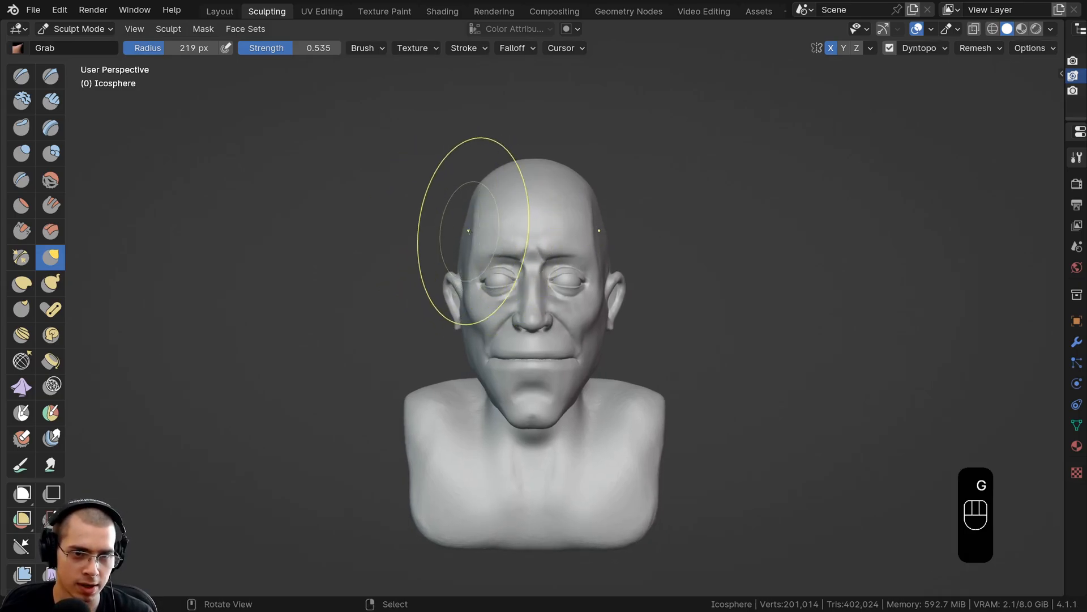
{"action": "left_click_drag", "start_coordinate": [467, 233], "coordinate": [470, 232]}
{"action": "middle_click_drag", "start_coordinate": [470, 232], "coordinate": [474, 233]}
{"action": "left_click_drag", "start_coordinate": [473, 233], "coordinate": [468, 236]}
{"action": "middle_click_drag", "start_coordinate": [467, 237], "coordinate": [473, 305]}
{"action": "mouse_move", "coordinate": [473, 305]}
{"action": "middle_mouse_down", "text": "ctrl"}
{"action": "mouse_move", "coordinate": [461, 218]}
{"action": "mouse_move", "coordinate": [497, 304]}
{"action": "mouse_move", "coordinate": [498, 275]}
{"action": "mouse_move", "coordinate": [467, 163]}
{"action": "mouse_move", "coordinate": [509, 187]}
{"action": "mouse_move", "coordinate": [482, 221]}
{"action": "mouse_move", "coordinate": [489, 233]}
{"action": "mouse_move", "coordinate": [668, 243]}
{"action": "middle_mouse_up", "text": "ctrl"}
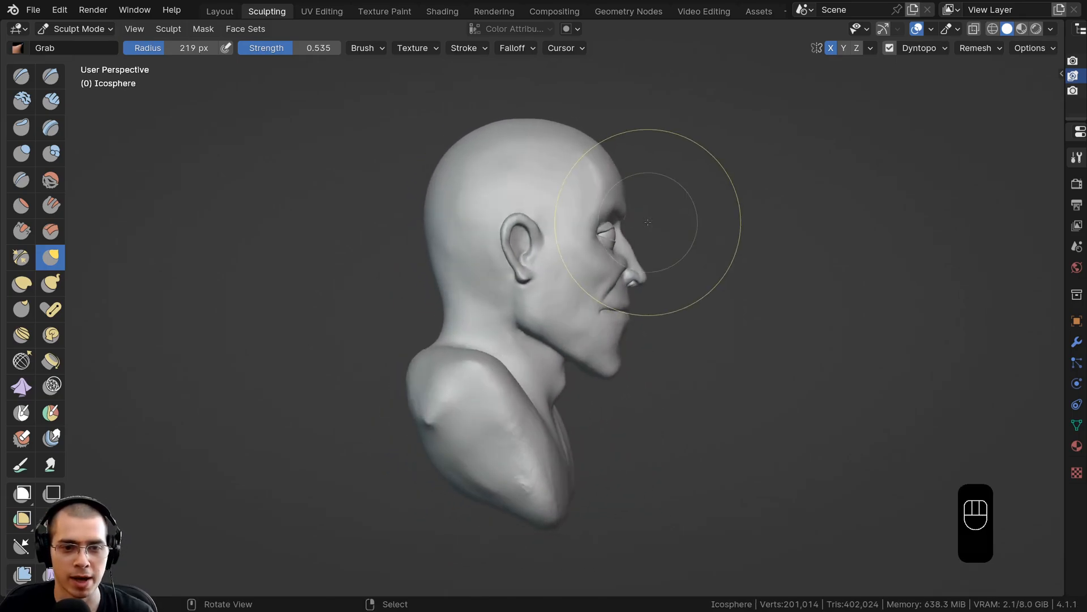
Step: Build up the side of the neck below the ear with vertical Clay Strips strokes
{"action": "scroll", "coordinate": [481, 396], "scroll_direction": "up", "scroll_amount": 3}
{"action": "mouse_move", "coordinate": [481, 396]}
{"action": "middle_mouse_down", "text": "shift"}
{"action": "mouse_move", "coordinate": [476, 230]}
{"action": "mouse_move", "coordinate": [481, 272]}
{"action": "middle_mouse_up", "text": "shift"}
{"action": "key", "text": "c"}
{"action": "mouse_move", "coordinate": [481, 272]}
{"action": "left_mouse_down"}
{"action": "mouse_move", "coordinate": [479, 326]}
{"action": "mouse_move", "coordinate": [478, 267]}
{"action": "left_mouse_up"}
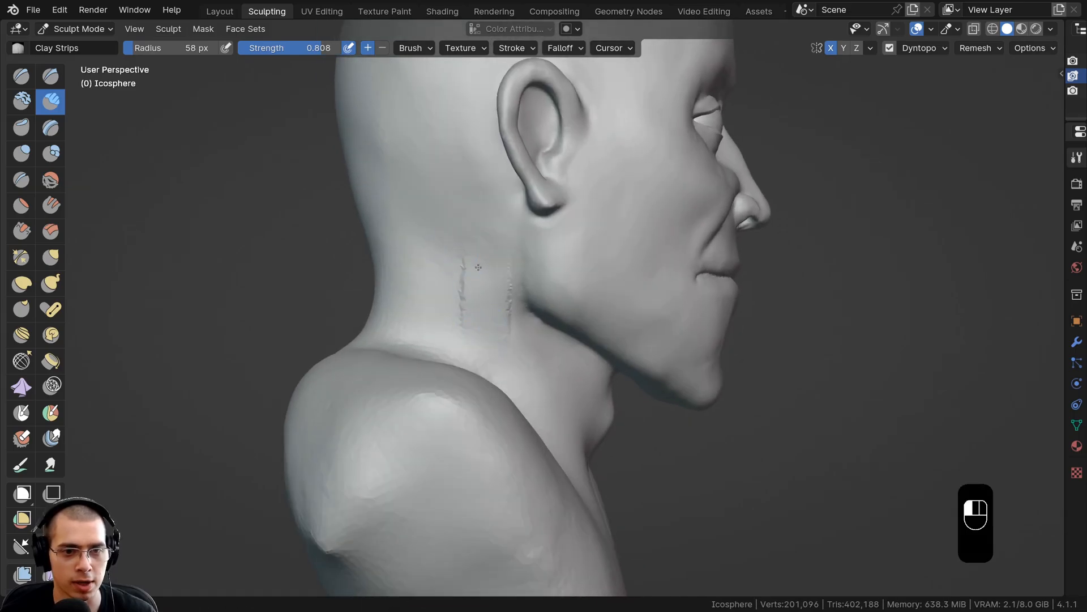
{"action": "left_click_drag", "start_coordinate": [471, 308], "coordinate": [474, 288]}
{"action": "middle_click_drag", "start_coordinate": [475, 288], "coordinate": [480, 311]}
{"action": "middle_click_drag", "start_coordinate": [463, 397], "coordinate": [498, 419]}
{"action": "mouse_move", "coordinate": [498, 419]}
{"action": "middle_mouse_down", "text": "shift"}
{"action": "mouse_move", "coordinate": [468, 383]}
{"action": "mouse_move", "coordinate": [442, 432]}
{"action": "mouse_move", "coordinate": [509, 287]}
{"action": "middle_mouse_up", "text": "shift"}
{"action": "left_click_drag", "start_coordinate": [488, 315], "coordinate": [516, 287]}
Step: Add Clay Strips volume from the base of the neck out along the top of the shoulder
{"action": "middle_click_drag", "start_coordinate": [510, 287], "coordinate": [497, 309]}
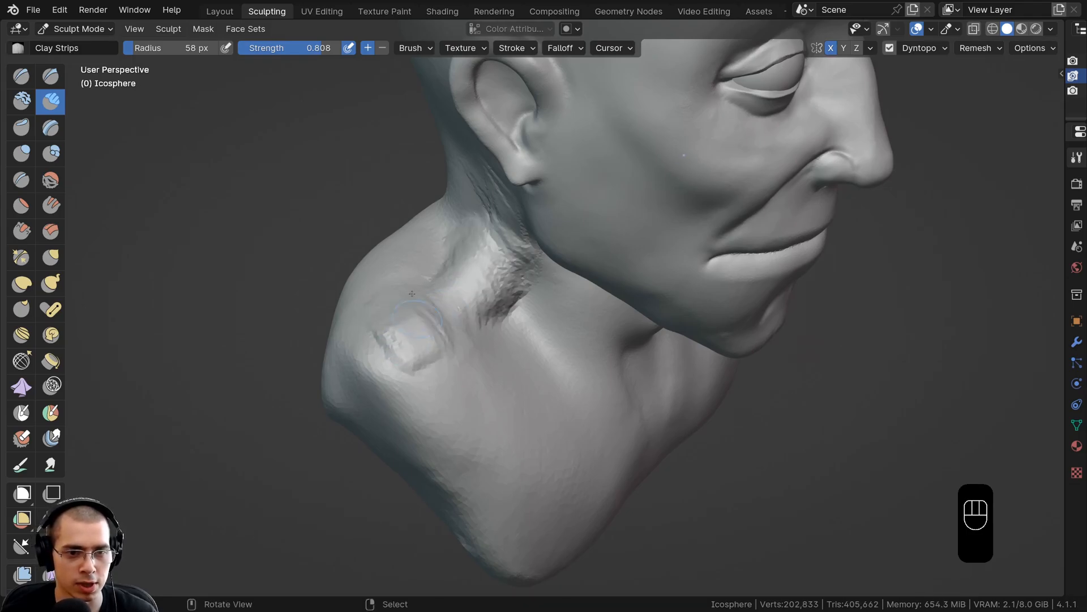
{"action": "left_click_drag", "start_coordinate": [472, 301], "coordinate": [419, 354]}
{"action": "middle_click_drag", "start_coordinate": [420, 354], "coordinate": [370, 335]}
{"action": "left_click_drag", "start_coordinate": [491, 303], "coordinate": [509, 286]}
{"action": "middle_click_drag", "start_coordinate": [519, 312], "coordinate": [516, 271]}
{"action": "left_click_drag", "start_coordinate": [514, 315], "coordinate": [498, 289]}
Step: Fill out the back of the neck and the rear of the shoulder with Clay Strips strokes
{"action": "mouse_move", "coordinate": [473, 362]}
{"action": "middle_mouse_down"}
{"action": "mouse_move", "coordinate": [470, 380]}
{"action": "mouse_move", "coordinate": [623, 363]}
{"action": "middle_mouse_up"}
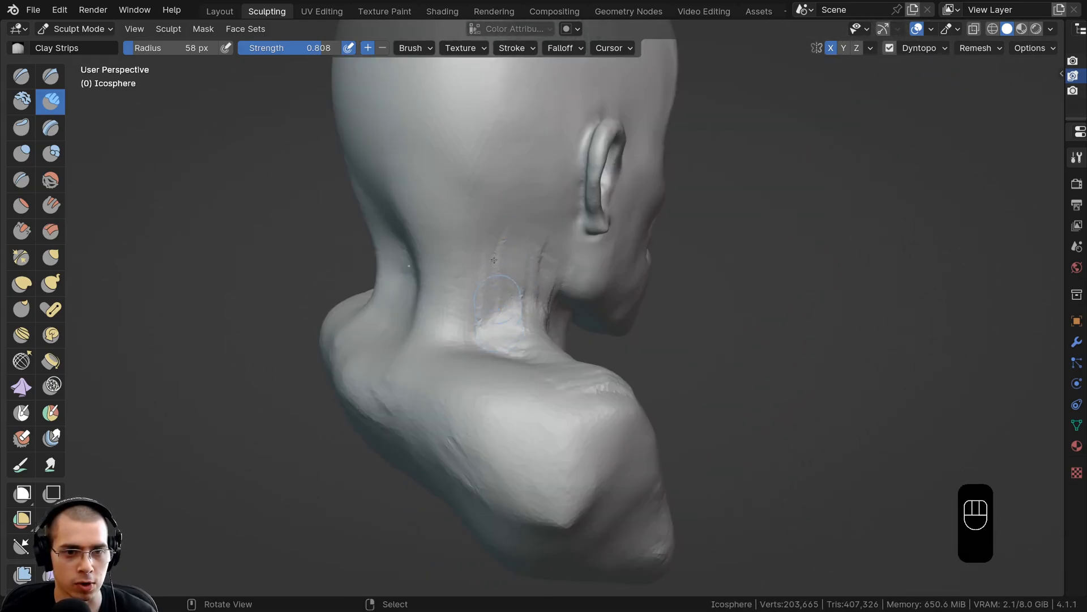
{"action": "middle_click_drag", "start_coordinate": [495, 310], "coordinate": [448, 310]}
{"action": "left_click_drag", "start_coordinate": [475, 330], "coordinate": [481, 272]}
{"action": "middle_click_drag", "start_coordinate": [482, 272], "coordinate": [507, 340]}
{"action": "left_click_drag", "start_coordinate": [507, 339], "coordinate": [512, 326]}
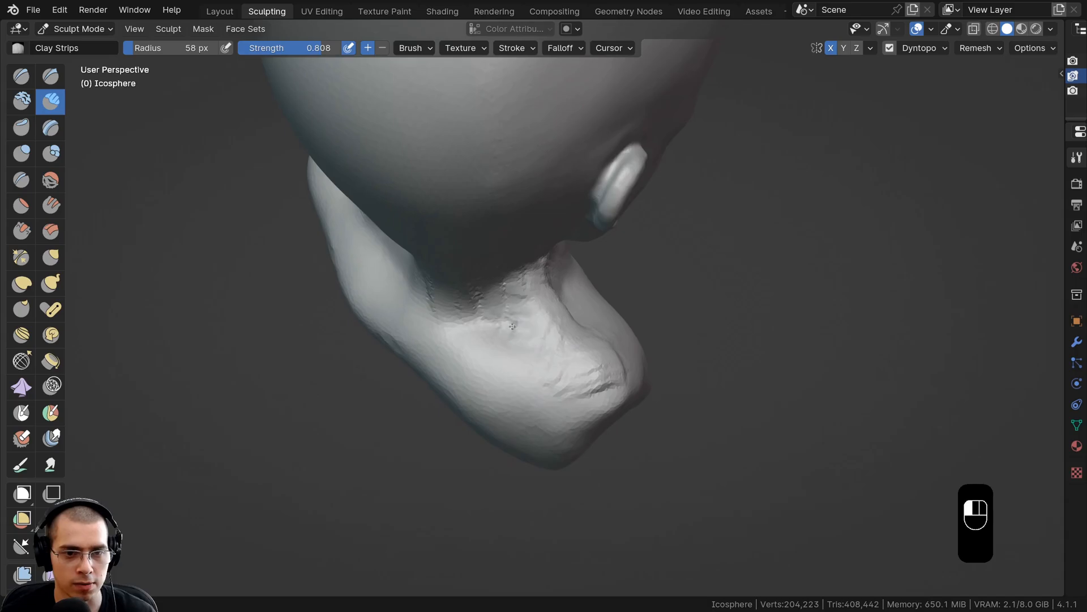
{"action": "mouse_move", "coordinate": [539, 427]}
{"action": "left_mouse_down"}
{"action": "mouse_move", "coordinate": [487, 351]}
{"action": "mouse_move", "coordinate": [448, 368]}
{"action": "left_mouse_up"}
{"action": "middle_click_drag", "start_coordinate": [447, 369], "coordinate": [547, 322]}
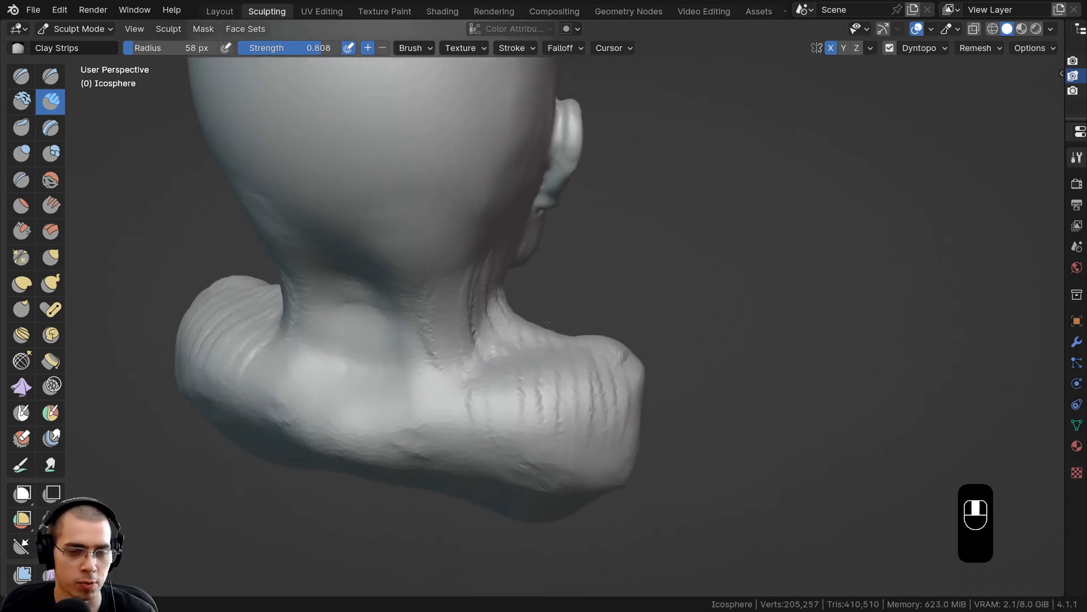
Step: Extend the Clay Strips strokes across the upper back between the shoulders
{"action": "middle_click_drag", "start_coordinate": [521, 434], "coordinate": [481, 453]}
{"action": "mouse_move", "coordinate": [453, 385]}
{"action": "left_mouse_down"}
{"action": "mouse_move", "coordinate": [424, 363]}
{"action": "mouse_move", "coordinate": [363, 386]}
{"action": "left_mouse_up"}
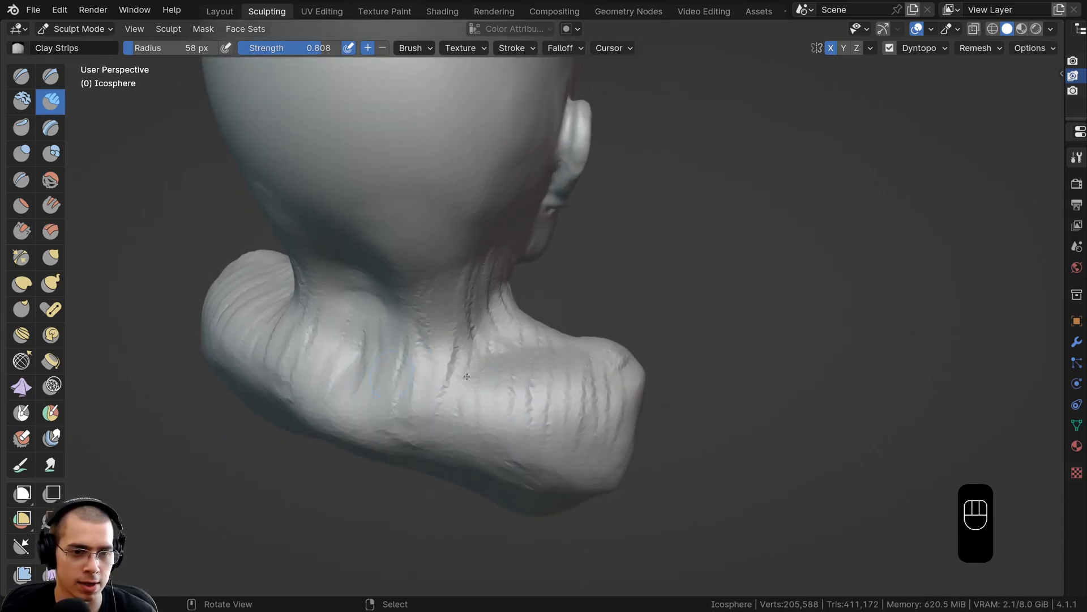
{"action": "middle_click_drag", "start_coordinate": [466, 376], "coordinate": [396, 431]}
{"action": "left_click_drag", "start_coordinate": [615, 405], "coordinate": [612, 413]}
Step: Work the front of the shoulders and the upper chest with long vertical Clay Strips strokes
{"action": "middle_click_drag", "start_coordinate": [611, 412], "coordinate": [527, 275]}
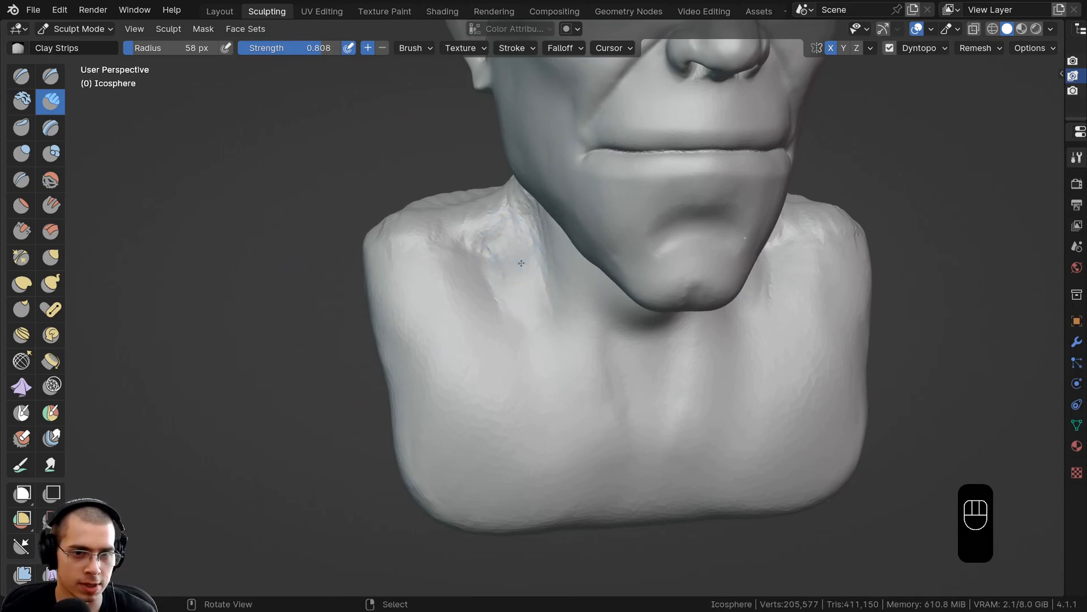
{"action": "left_click_drag", "start_coordinate": [477, 297], "coordinate": [444, 310]}
{"action": "middle_click_drag", "start_coordinate": [428, 292], "coordinate": [430, 311]}
{"action": "left_click_drag", "start_coordinate": [430, 311], "coordinate": [490, 382], "text": "ctrl"}
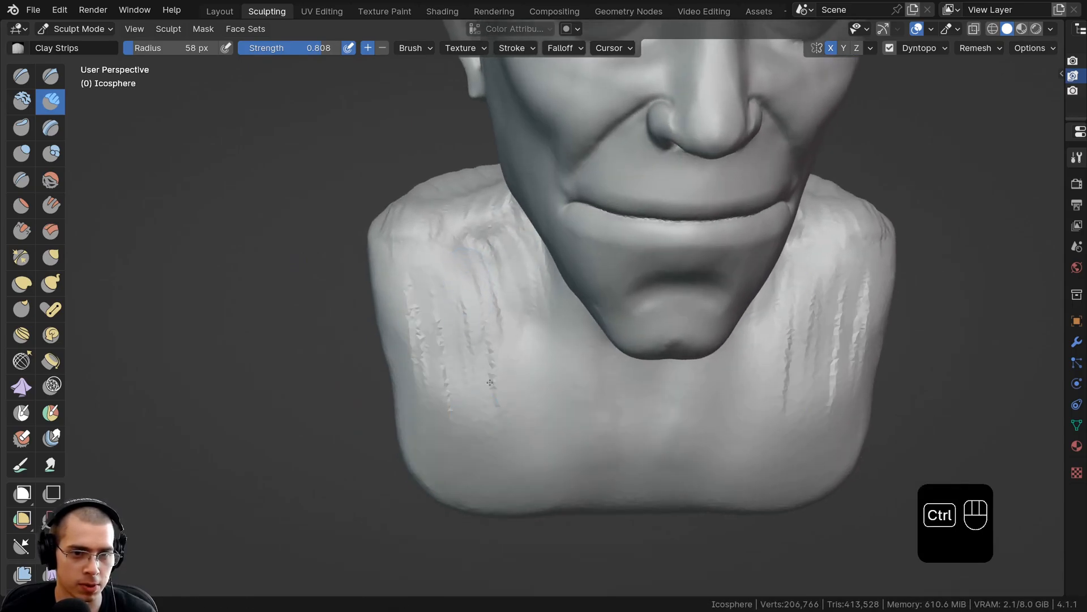
Step: Build up the transition between the neck and the underside of the jaw with Clay Strips and smooth it
{"action": "middle_click_drag", "start_coordinate": [415, 386], "coordinate": [408, 272], "text": "ctrl"}
{"action": "mouse_move", "coordinate": [407, 272]}
{"action": "middle_mouse_down"}
{"action": "mouse_move", "coordinate": [452, 246]}
{"action": "mouse_move", "coordinate": [619, 335]}
{"action": "middle_mouse_up"}
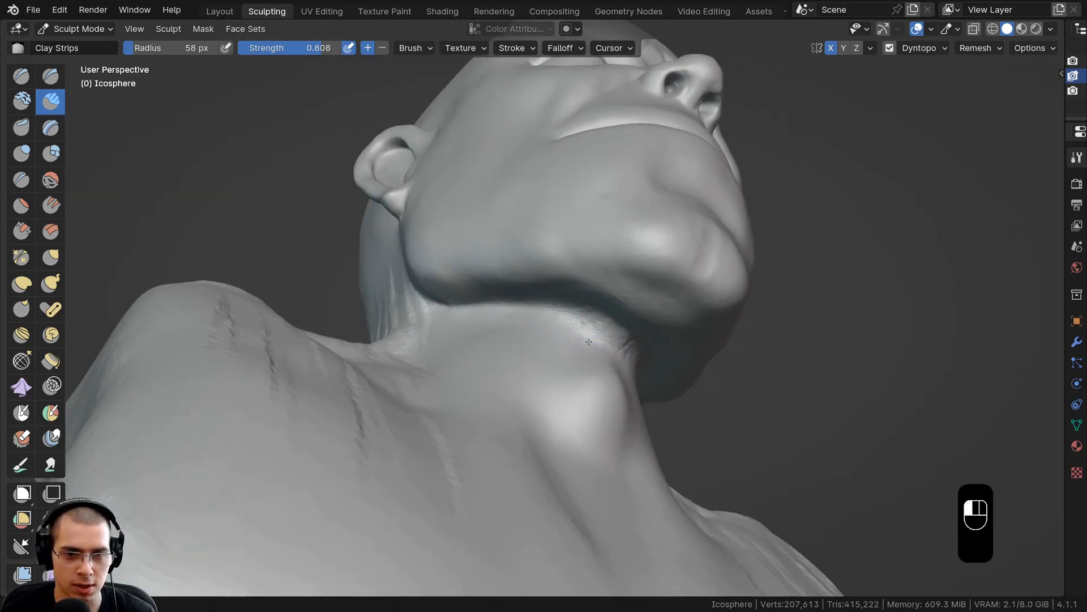
{"action": "left_click_drag", "start_coordinate": [588, 342], "coordinate": [610, 339]}
{"action": "mouse_move", "coordinate": [609, 339]}
{"action": "middle_mouse_down"}
{"action": "mouse_move", "coordinate": [622, 338]}
{"action": "mouse_move", "coordinate": [556, 314]}
{"action": "mouse_move", "coordinate": [527, 267]}
{"action": "mouse_move", "coordinate": [573, 238]}
{"action": "mouse_move", "coordinate": [512, 309]}
{"action": "middle_mouse_up"}
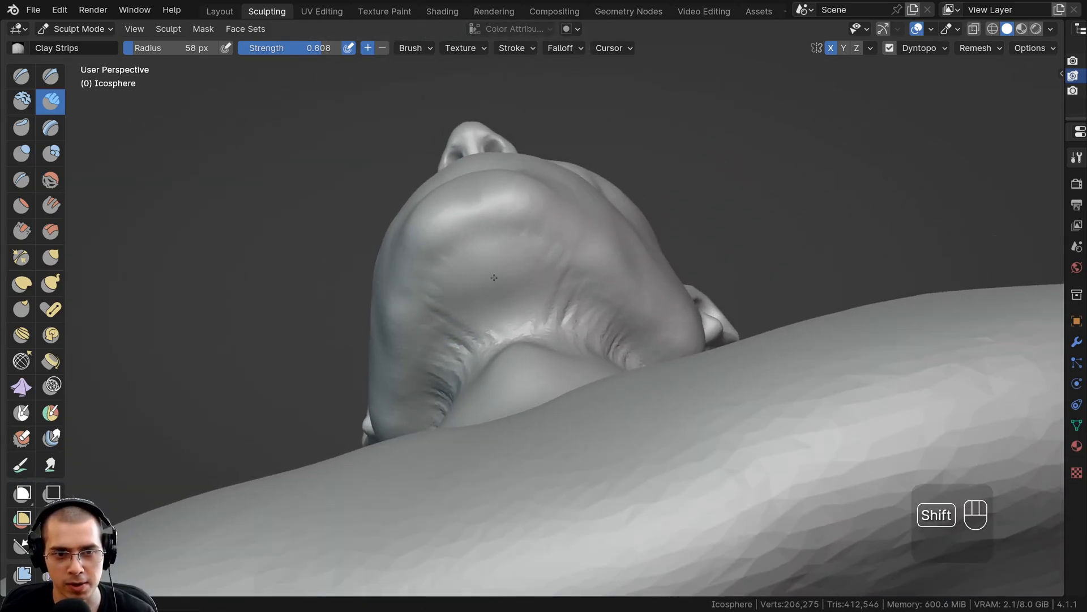
{"action": "middle_click_drag", "start_coordinate": [555, 273], "coordinate": [563, 302], "text": "shift"}
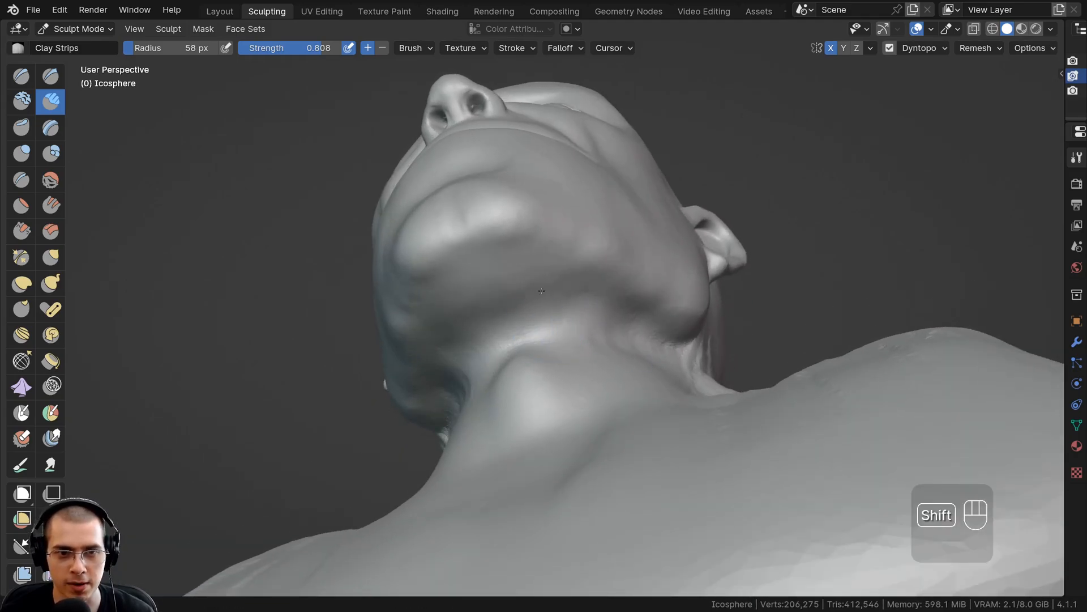
{"action": "middle_click_drag", "start_coordinate": [544, 340], "coordinate": [460, 401]}
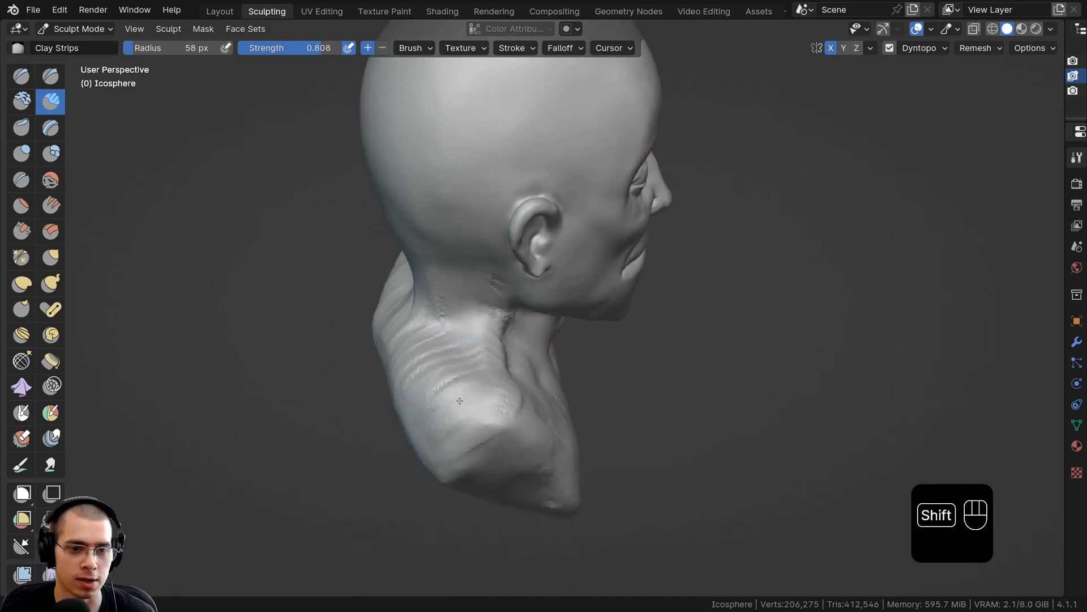
Step: Smooth the clay strokes on the shoulders, the side of the neck and the upper chest
{"action": "left_click_drag", "start_coordinate": [407, 334], "coordinate": [431, 325], "text": "shift"}
{"action": "middle_click_drag", "start_coordinate": [432, 325], "coordinate": [409, 249]}
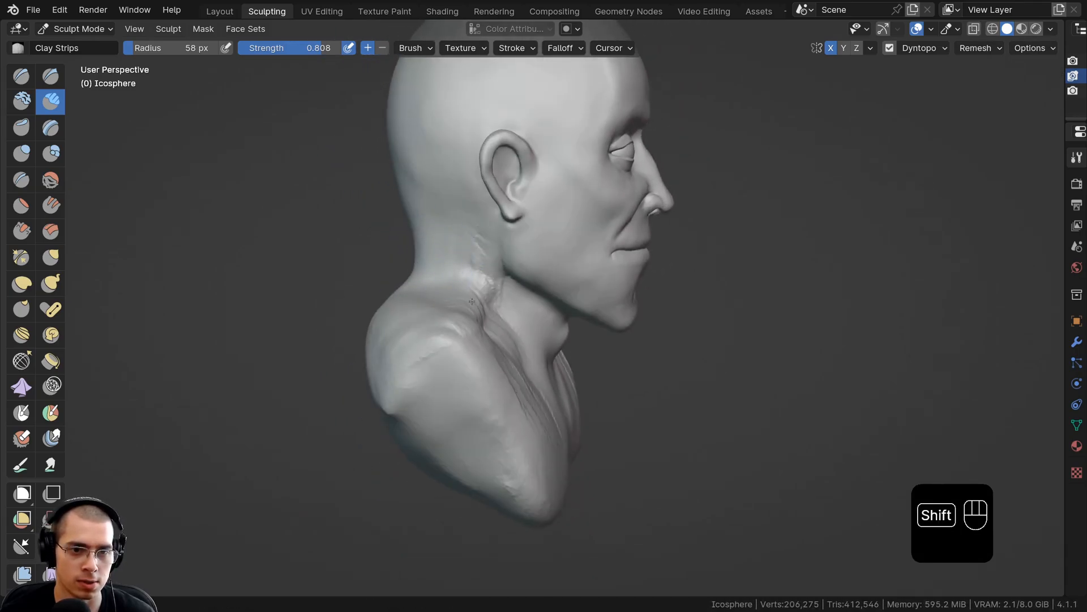
{"action": "left_click_drag", "start_coordinate": [482, 272], "coordinate": [513, 360], "text": "shift"}
{"action": "middle_click_drag", "start_coordinate": [521, 354], "coordinate": [435, 316]}
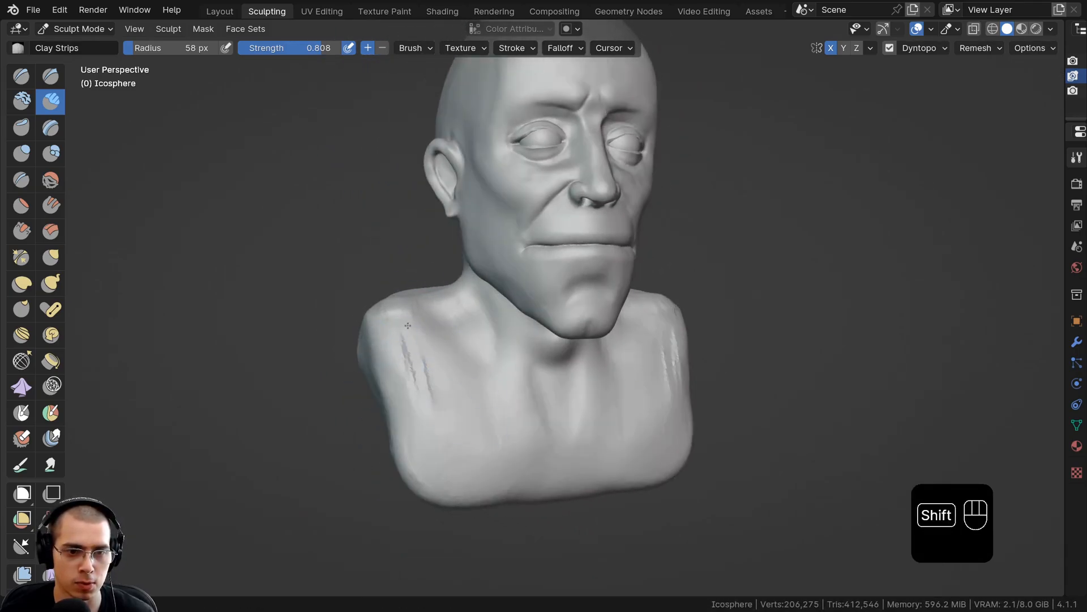
{"action": "left_click_drag", "start_coordinate": [407, 326], "coordinate": [449, 402], "text": "shift"}
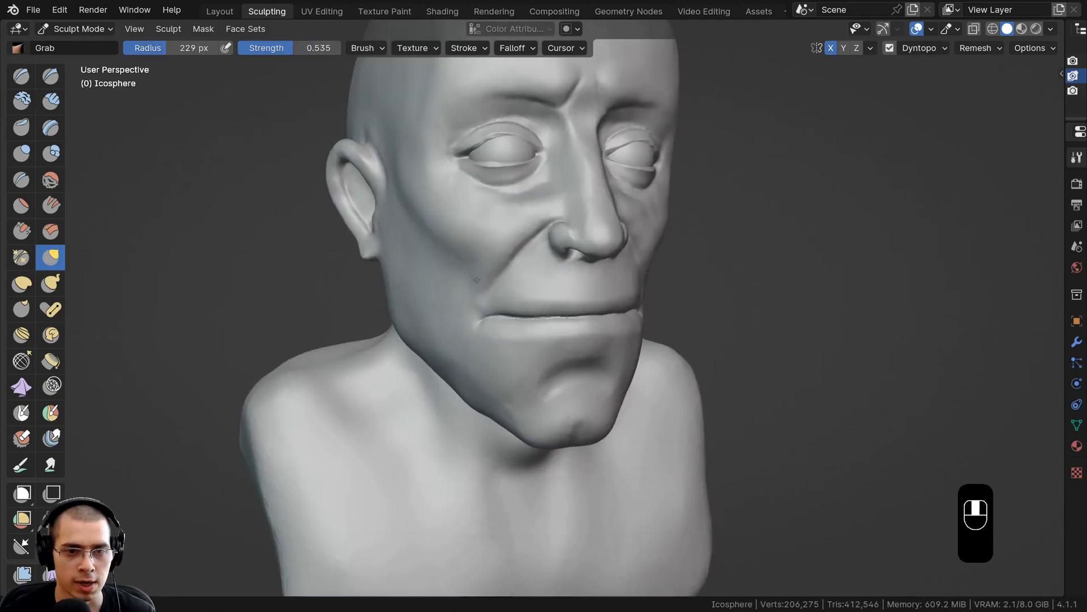
Step: Adjust the side of the lower face with the Grab brush and examine the mouth and jaw from several angles
{"action": "mouse_move", "coordinate": [442, 272]}
{"action": "middle_mouse_down"}
{"action": "mouse_move", "coordinate": [512, 279]}
{"action": "mouse_move", "coordinate": [462, 286]}
{"action": "middle_mouse_up"}
{"action": "middle_click_drag", "start_coordinate": [532, 312], "coordinate": [466, 218]}
{"action": "mouse_move", "coordinate": [466, 218]}
{"action": "middle_mouse_down", "text": "shift"}
{"action": "mouse_move", "coordinate": [507, 274]}
{"action": "mouse_move", "coordinate": [460, 242]}
{"action": "middle_mouse_up", "text": "shift"}
{"action": "middle_click_drag", "start_coordinate": [456, 249], "coordinate": [448, 239]}
{"action": "left_click_drag", "start_coordinate": [448, 240], "coordinate": [444, 255]}
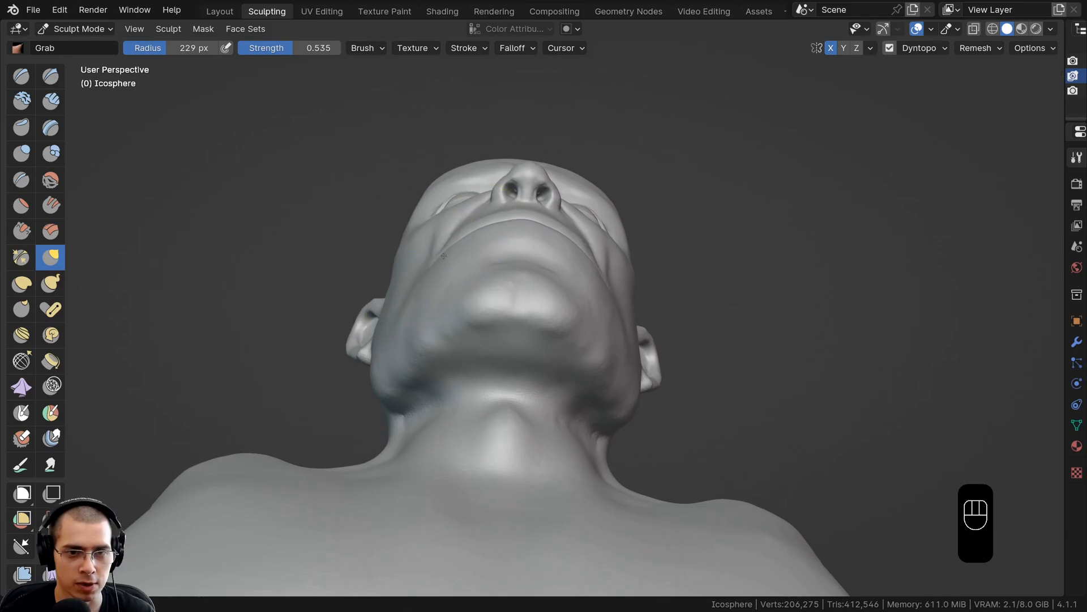
{"action": "mouse_move", "coordinate": [437, 294]}
{"action": "middle_mouse_down"}
{"action": "mouse_move", "coordinate": [397, 297]}
{"action": "mouse_move", "coordinate": [431, 314]}
{"action": "mouse_move", "coordinate": [447, 301]}
{"action": "middle_mouse_up"}
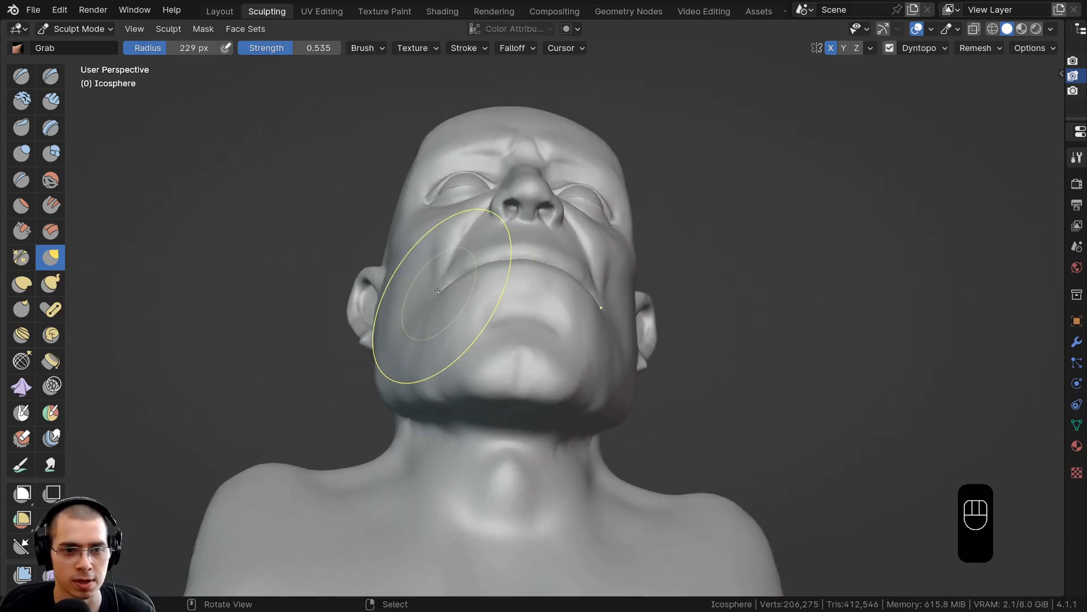
{"action": "mouse_move", "coordinate": [450, 339]}
{"action": "middle_mouse_down"}
{"action": "mouse_move", "coordinate": [553, 408]}
{"action": "mouse_move", "coordinate": [598, 420]}
{"action": "mouse_move", "coordinate": [453, 339]}
{"action": "mouse_move", "coordinate": [509, 266]}
{"action": "middle_mouse_up"}
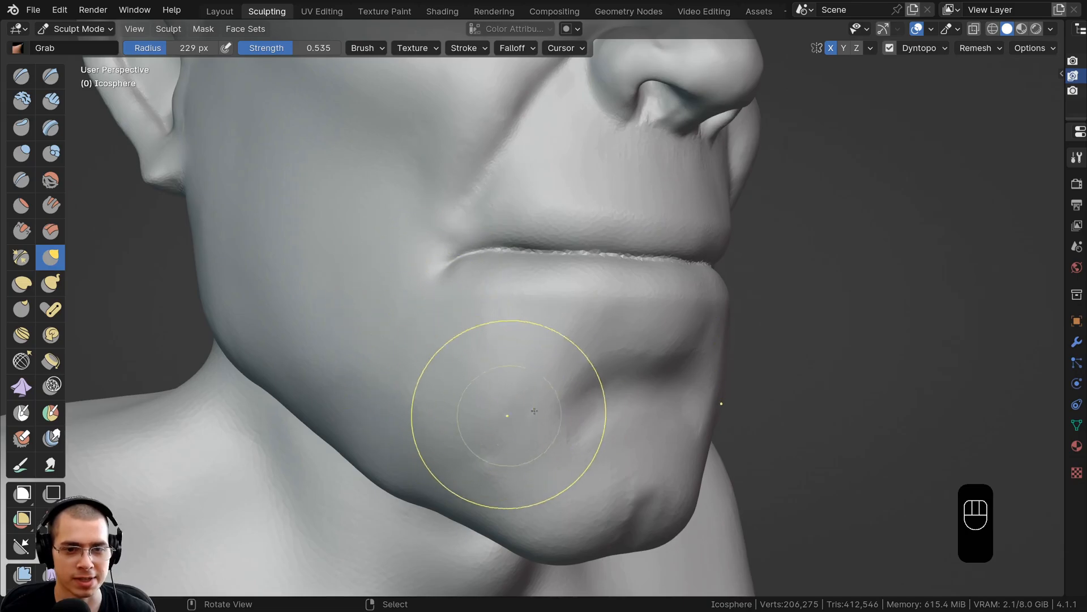
{"action": "middle_click_drag", "start_coordinate": [582, 338], "coordinate": [644, 287]}
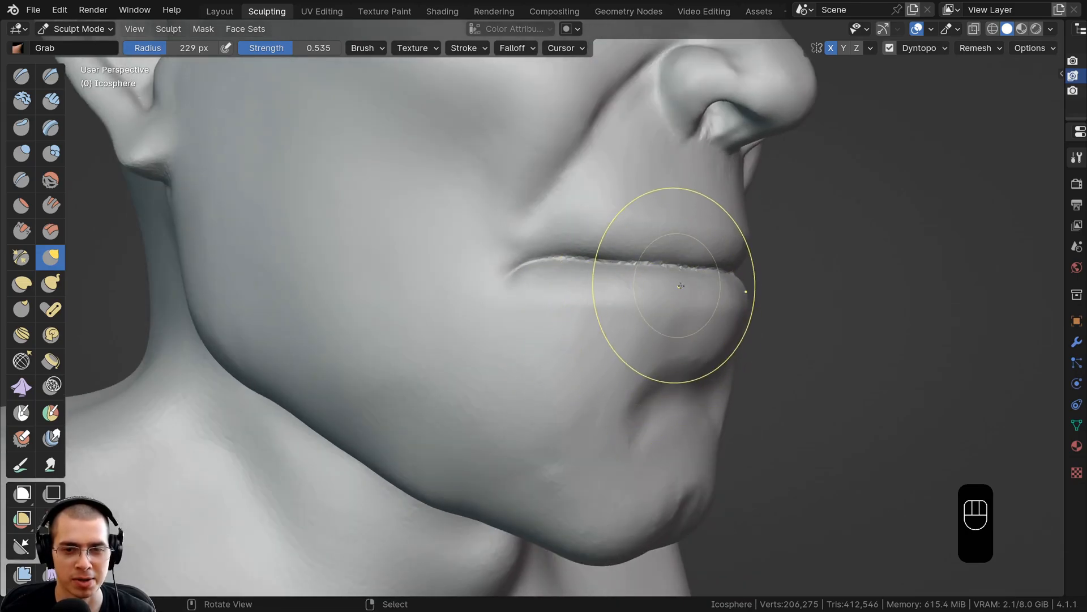
{"action": "scroll", "coordinate": [660, 328], "scroll_direction": "down", "scroll_amount": 3}
{"action": "mouse_move", "coordinate": [660, 328]}
{"action": "middle_mouse_down"}
{"action": "mouse_move", "coordinate": [578, 352]}
{"action": "mouse_move", "coordinate": [450, 335]}
{"action": "mouse_move", "coordinate": [453, 374]}
{"action": "mouse_move", "coordinate": [339, 362]}
{"action": "middle_mouse_up"}
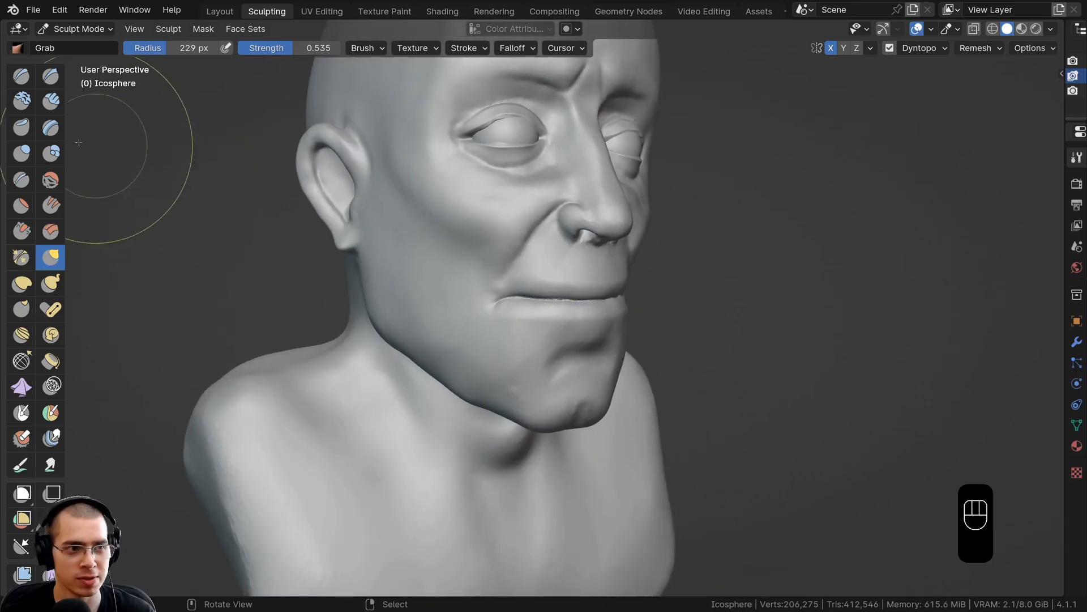
Step: Carve the area between the lower lip and chin with vertical Clay Strips strokes and smooth it
{"action": "left_click", "coordinate": [52, 106]}
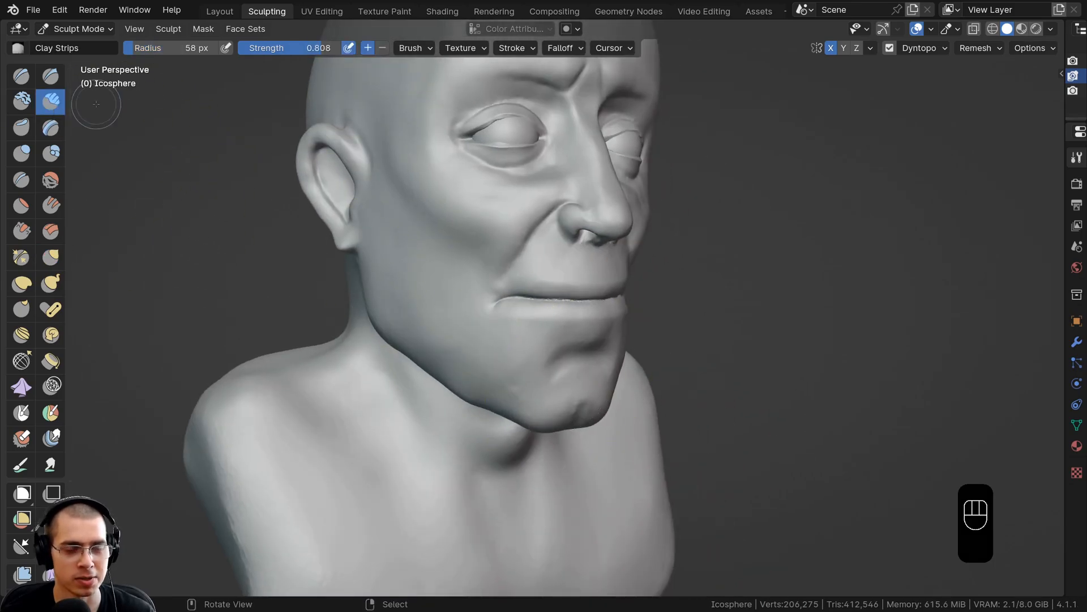
{"action": "middle_click_drag", "start_coordinate": [539, 400], "coordinate": [538, 307], "text": "ctrl"}
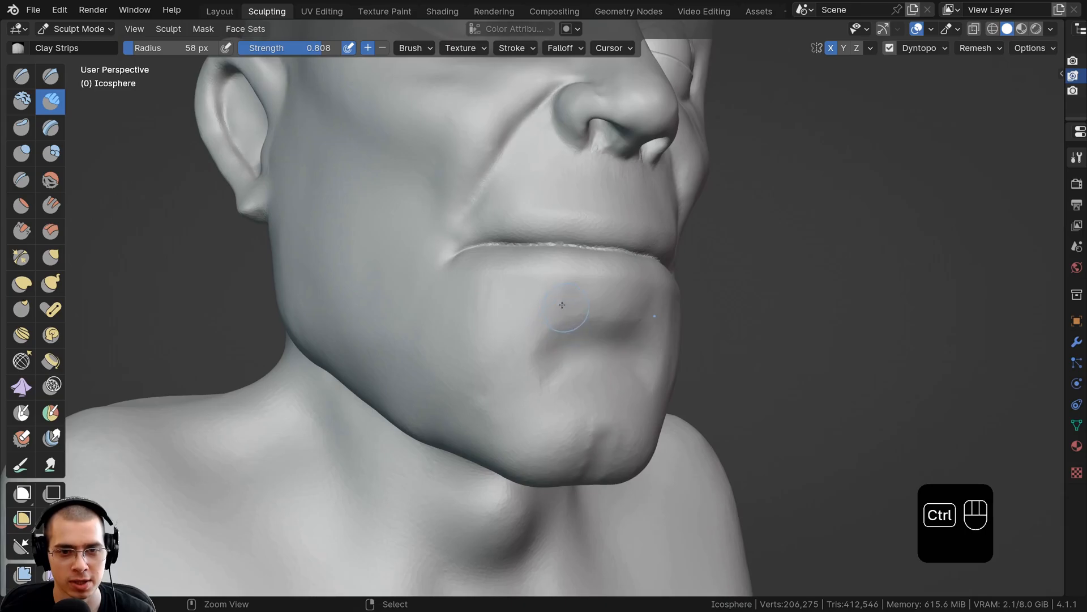
{"action": "left_click_drag", "start_coordinate": [532, 308], "coordinate": [529, 351]}
{"action": "left_click_drag", "start_coordinate": [657, 312], "coordinate": [671, 368]}
{"action": "middle_click_drag", "start_coordinate": [558, 351], "coordinate": [558, 330], "text": "ctrl"}
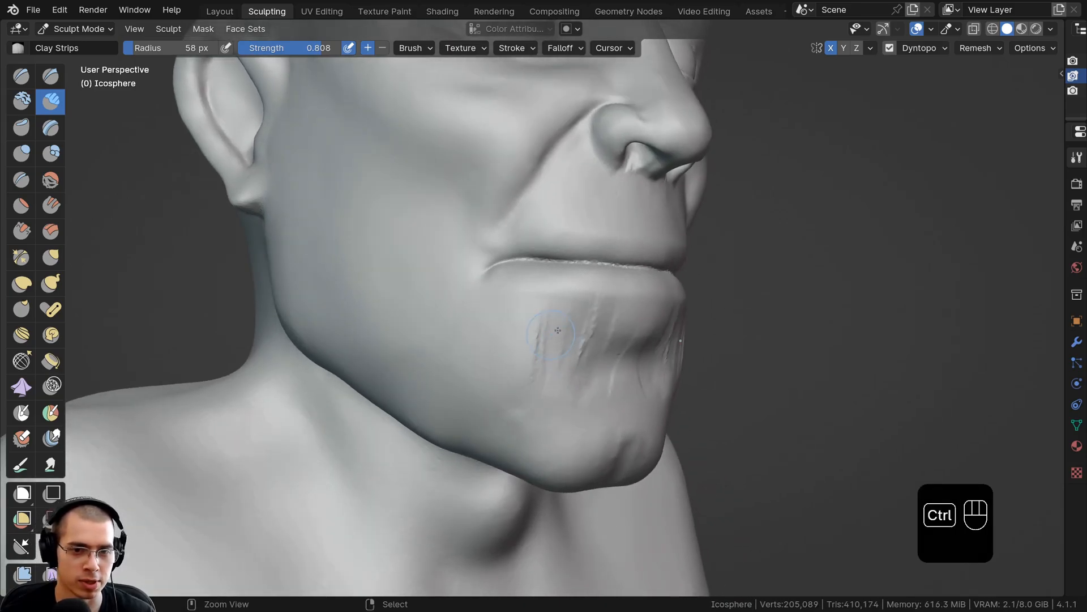
{"action": "mouse_move", "coordinate": [536, 319]}
{"action": "left_mouse_down"}
{"action": "mouse_move", "coordinate": [524, 377]}
{"action": "mouse_move", "coordinate": [572, 399]}
{"action": "left_mouse_up"}
{"action": "left_click_drag", "start_coordinate": [519, 343], "coordinate": [529, 405]}
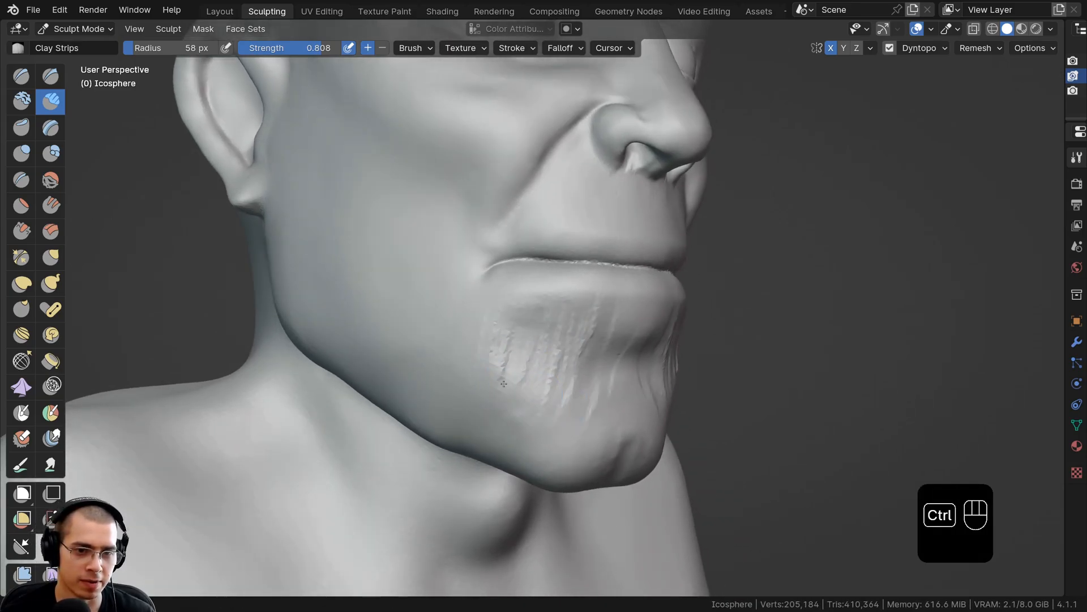
{"action": "left_click_drag", "start_coordinate": [493, 328], "coordinate": [458, 373]}
{"action": "left_click_drag", "start_coordinate": [623, 317], "coordinate": [595, 397], "text": "shift"}
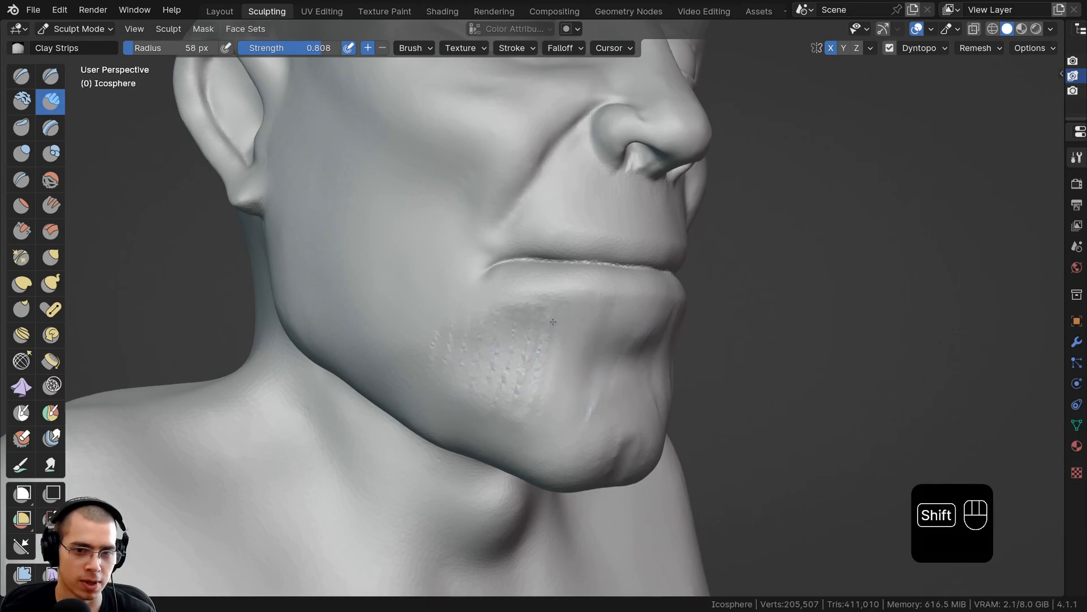
{"action": "mouse_move", "coordinate": [552, 321]}
{"action": "left_mouse_down", "text": "shift"}
{"action": "mouse_move", "coordinate": [498, 390]}
{"action": "mouse_move", "coordinate": [462, 397]}
{"action": "left_mouse_up", "text": "shift"}
Step: Carve back the lower cheek beside the mouth corner with Clay Strips and smooth the surface
{"action": "mouse_move", "coordinate": [462, 391]}
{"action": "middle_mouse_down"}
{"action": "mouse_move", "coordinate": [459, 361]}
{"action": "mouse_move", "coordinate": [534, 330]}
{"action": "middle_mouse_up"}
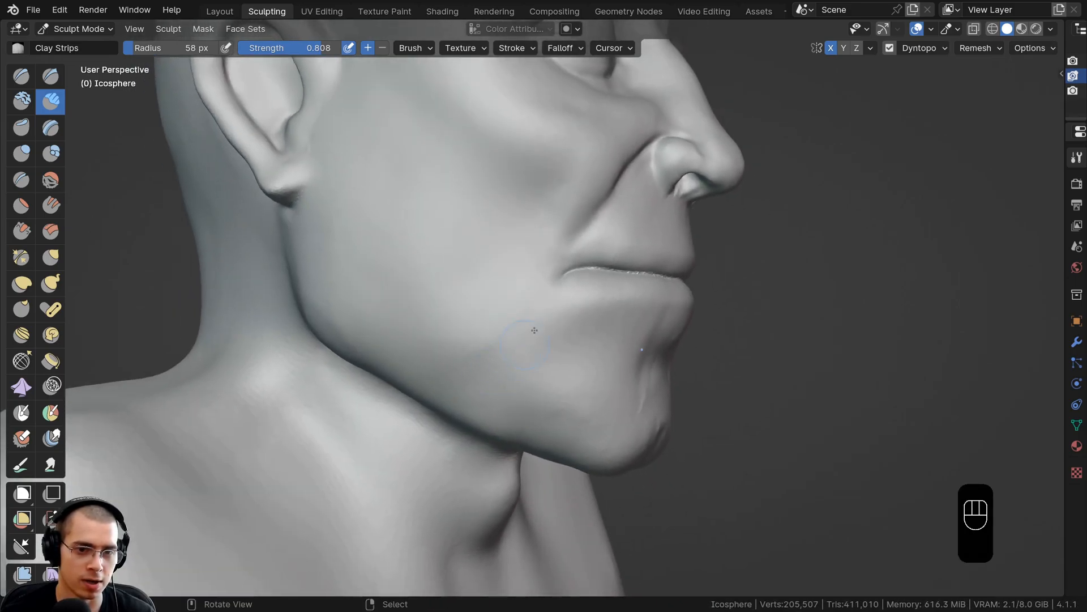
{"action": "left_click_drag", "start_coordinate": [535, 330], "coordinate": [509, 324], "text": "ctrl"}
{"action": "left_click_drag", "start_coordinate": [439, 358], "coordinate": [425, 358], "text": "ctrl"}
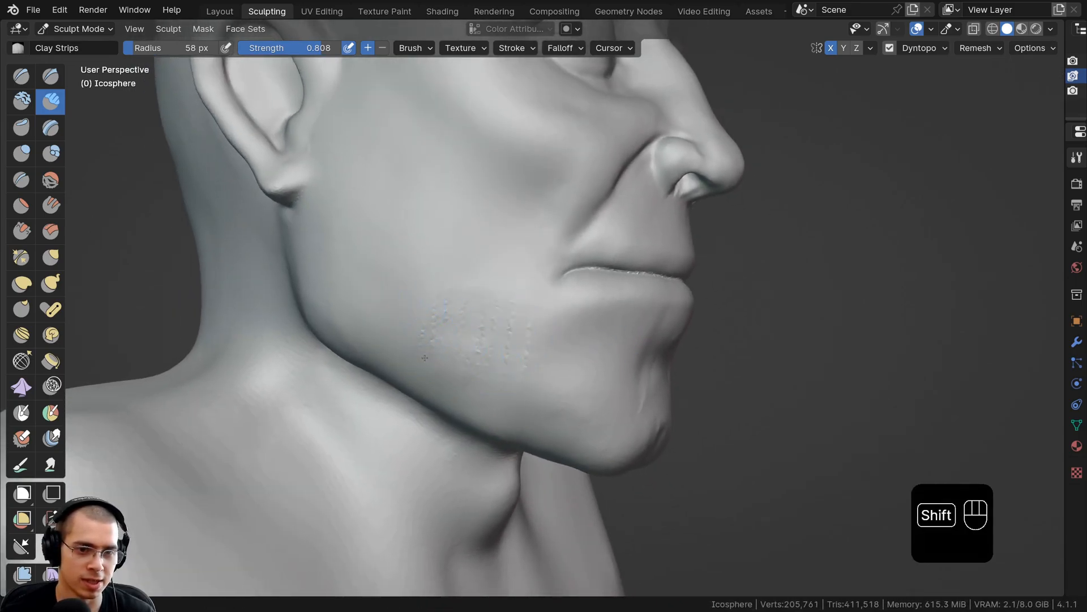
{"action": "middle_click_drag", "start_coordinate": [472, 284], "coordinate": [496, 325]}
{"action": "left_click_drag", "start_coordinate": [522, 299], "coordinate": [529, 290], "text": "shift"}
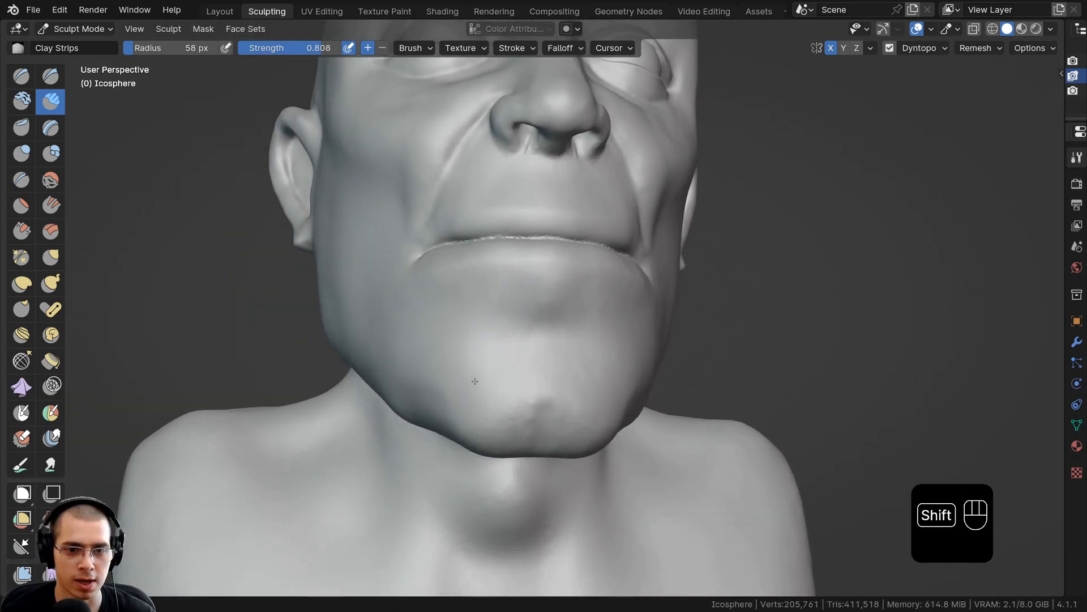
Step: Carve horizontal Clay Strips strokes below the mouth line out to the mouth corner and smooth them
{"action": "middle_click_drag", "start_coordinate": [474, 382], "coordinate": [510, 362]}
{"action": "scroll", "coordinate": [510, 362], "scroll_direction": "up", "scroll_amount": 2}
{"action": "left_click_drag", "start_coordinate": [521, 343], "coordinate": [582, 349], "text": "ctrl"}
{"action": "left_click_drag", "start_coordinate": [537, 318], "coordinate": [442, 332], "text": "ctrl"}
{"action": "middle_click_drag", "start_coordinate": [450, 332], "coordinate": [488, 331]}
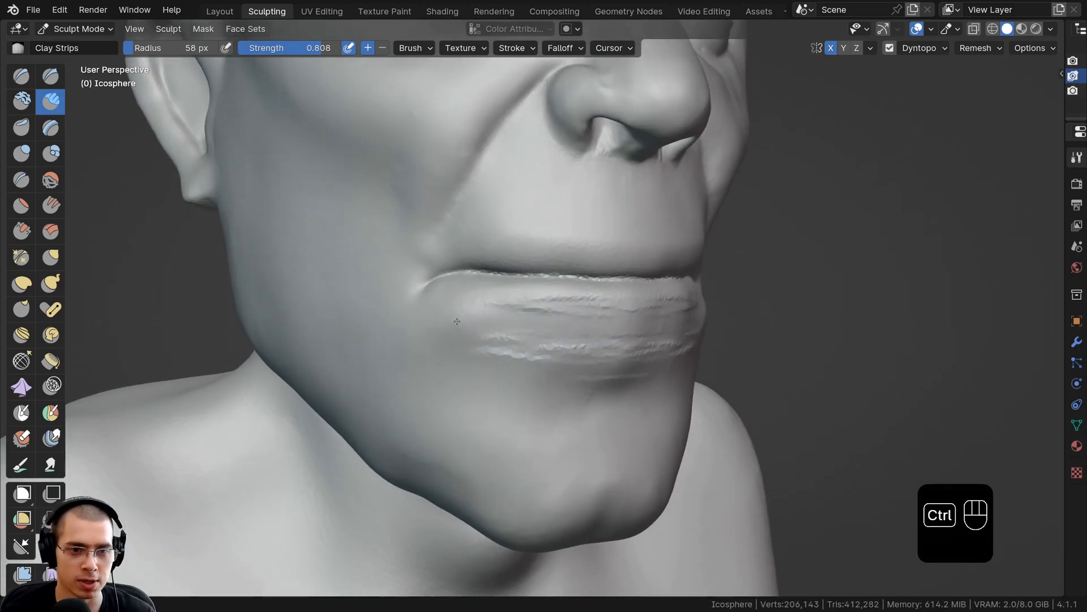
{"action": "left_click_drag", "start_coordinate": [457, 321], "coordinate": [456, 310], "text": "ctrl"}
{"action": "middle_click_drag", "start_coordinate": [453, 334], "coordinate": [440, 308], "text": "ctrl"}
{"action": "mouse_move", "coordinate": [441, 314]}
{"action": "left_mouse_down", "text": "ctrl"}
{"action": "mouse_move", "coordinate": [519, 328]}
{"action": "mouse_move", "coordinate": [482, 317]}
{"action": "mouse_move", "coordinate": [448, 340]}
{"action": "mouse_move", "coordinate": [414, 334]}
{"action": "mouse_move", "coordinate": [399, 362]}
{"action": "left_mouse_up", "text": "ctrl"}
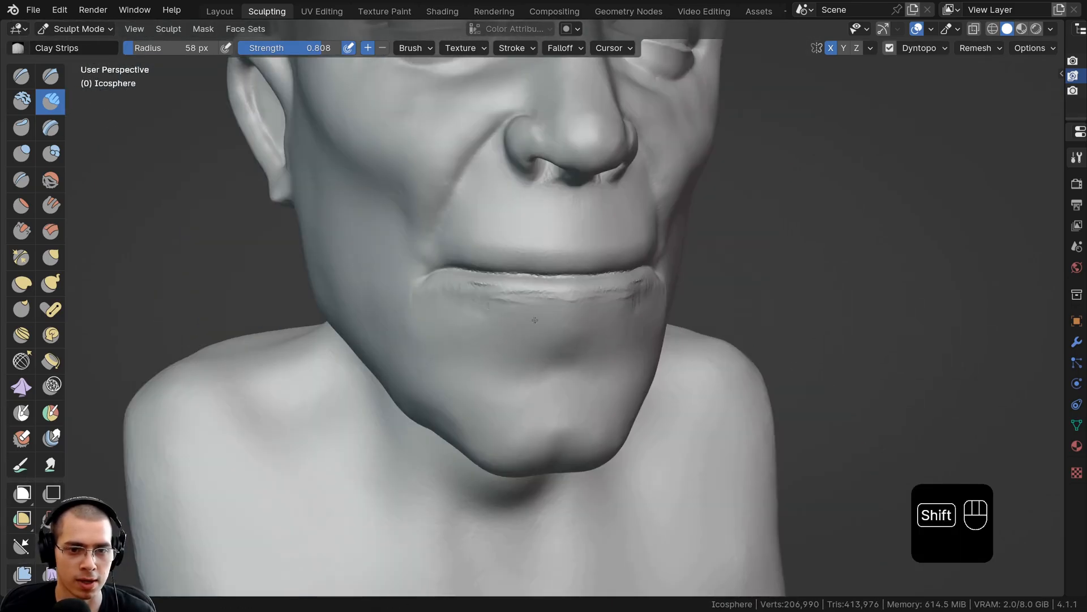
{"action": "mouse_move", "coordinate": [461, 285]}
{"action": "middle_mouse_down", "text": "ctrl"}
{"action": "mouse_move", "coordinate": [462, 317]}
{"action": "mouse_move", "coordinate": [499, 286]}
{"action": "mouse_move", "coordinate": [594, 285]}
{"action": "mouse_move", "coordinate": [465, 315]}
{"action": "middle_mouse_up", "text": "ctrl"}
{"action": "middle_click_drag", "start_coordinate": [464, 314], "coordinate": [453, 267], "text": "ctrl"}
Step: Deepen the area below the mouth corner with subtractive Clay Strips strokes and blend it into the chin
{"action": "middle_click_drag", "start_coordinate": [350, 243], "coordinate": [481, 324]}
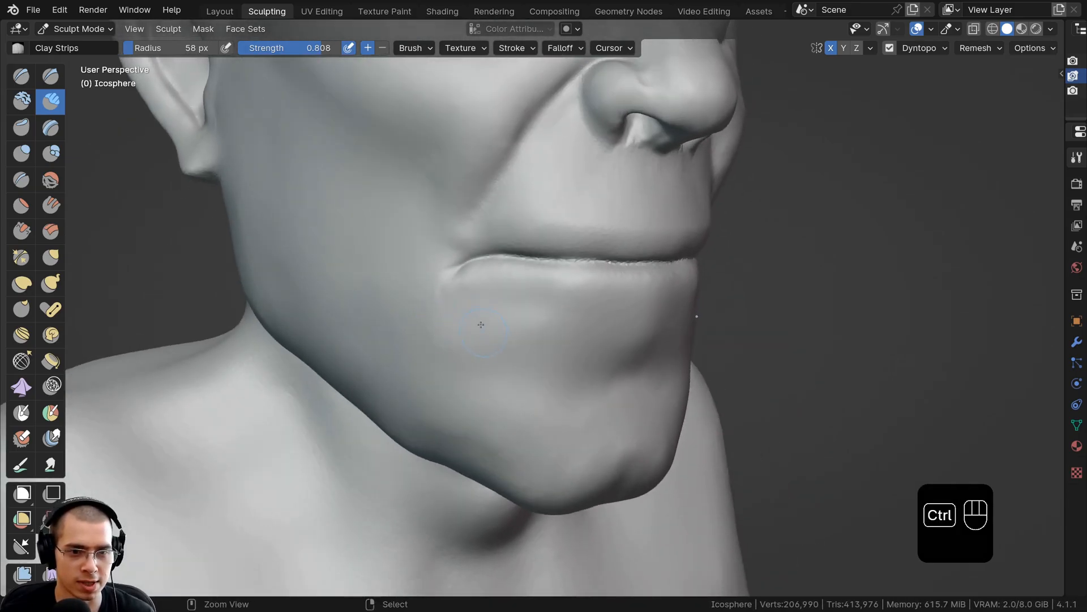
{"action": "left_click_drag", "start_coordinate": [467, 339], "coordinate": [437, 351], "text": "ctrl"}
{"action": "left_click_drag", "start_coordinate": [512, 341], "coordinate": [465, 340], "text": "ctrl"}
{"action": "left_click_drag", "start_coordinate": [545, 350], "coordinate": [476, 348], "text": "ctrl"}
{"action": "mouse_move", "coordinate": [541, 376]}
{"action": "left_mouse_down", "text": "ctrl"}
{"action": "mouse_move", "coordinate": [434, 348]}
{"action": "mouse_move", "coordinate": [529, 412]}
{"action": "left_mouse_up", "text": "ctrl"}
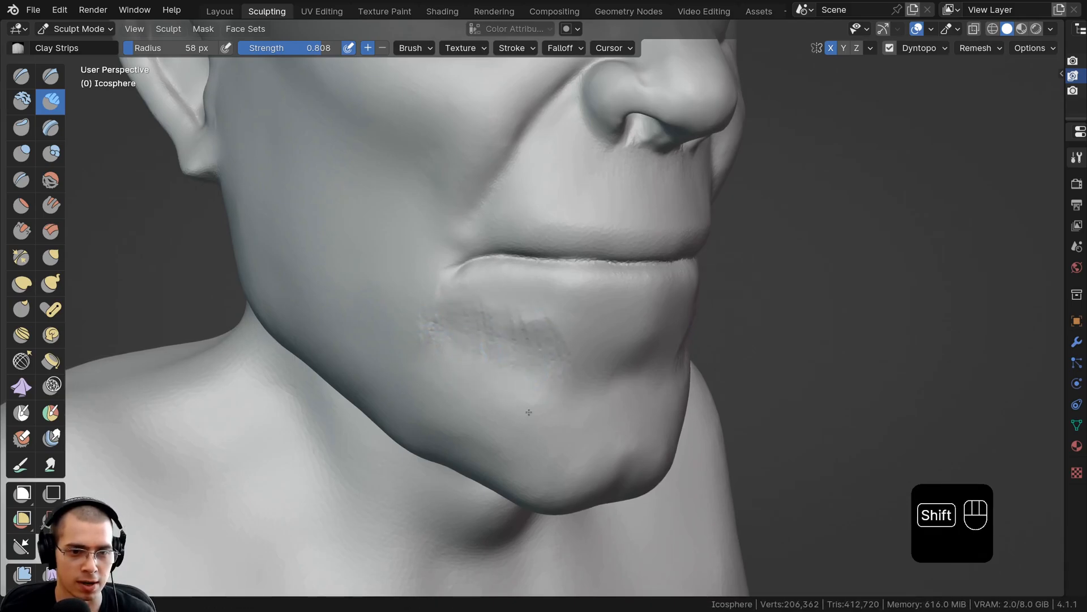
{"action": "left_click_drag", "start_coordinate": [527, 324], "coordinate": [432, 305], "text": "shift"}
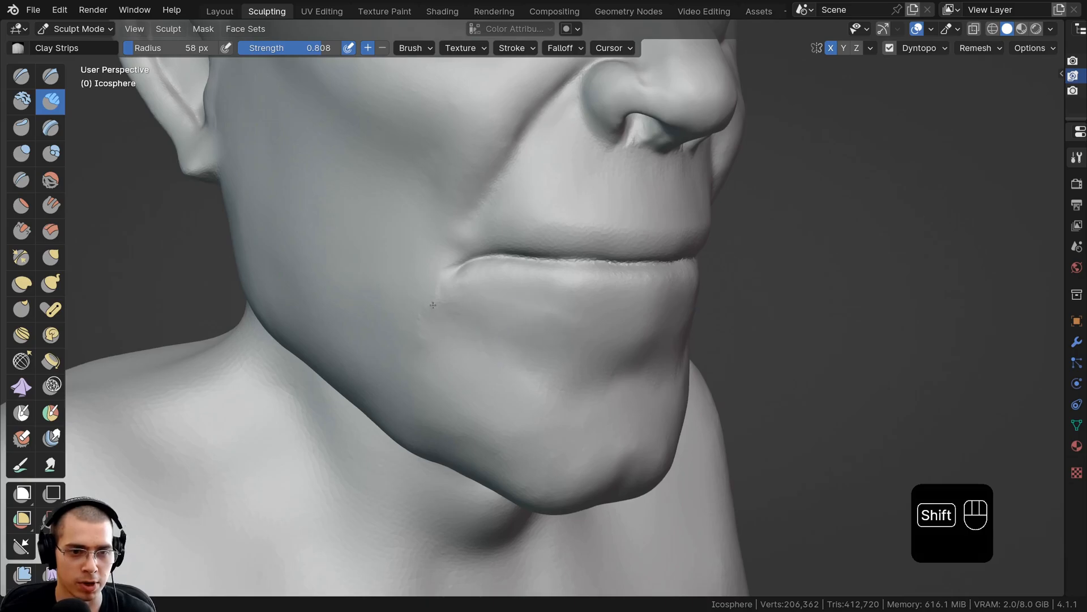
Step: Build up the centre of the lower lip with short vertical Clay Strips strokes
{"action": "mouse_move", "coordinate": [427, 349]}
{"action": "middle_mouse_down"}
{"action": "mouse_move", "coordinate": [449, 418]}
{"action": "mouse_move", "coordinate": [499, 340]}
{"action": "middle_mouse_up"}
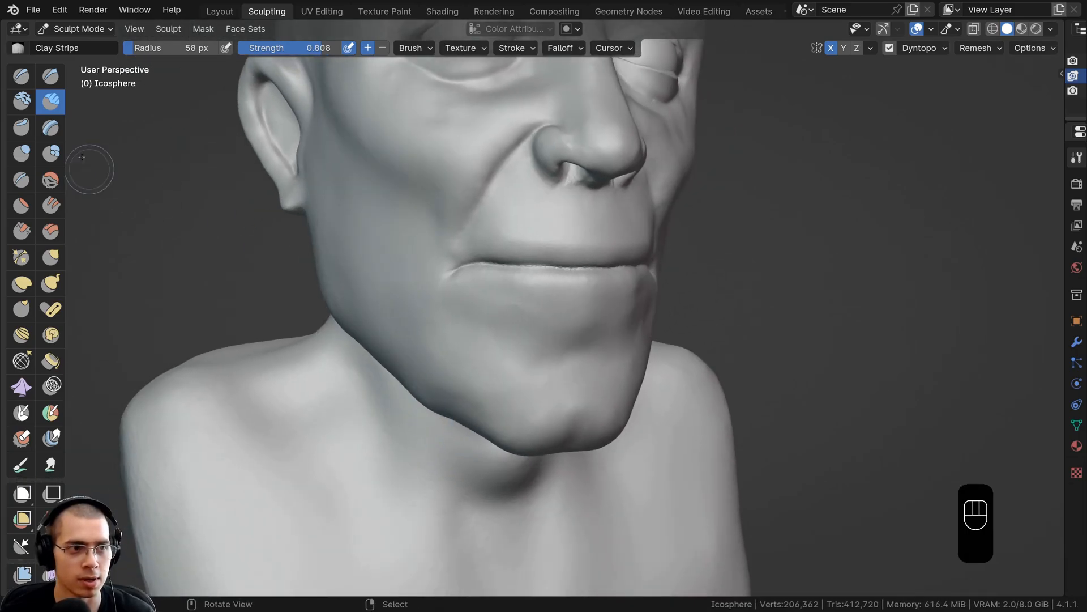
{"action": "mouse_move", "coordinate": [545, 369]}
{"action": "middle_mouse_down"}
{"action": "mouse_move", "coordinate": [498, 381]}
{"action": "mouse_move", "coordinate": [496, 362]}
{"action": "mouse_move", "coordinate": [469, 364]}
{"action": "mouse_move", "coordinate": [524, 358]}
{"action": "mouse_move", "coordinate": [520, 329]}
{"action": "middle_mouse_up"}
{"action": "scroll", "coordinate": [495, 342], "scroll_direction": "up", "scroll_amount": 3}
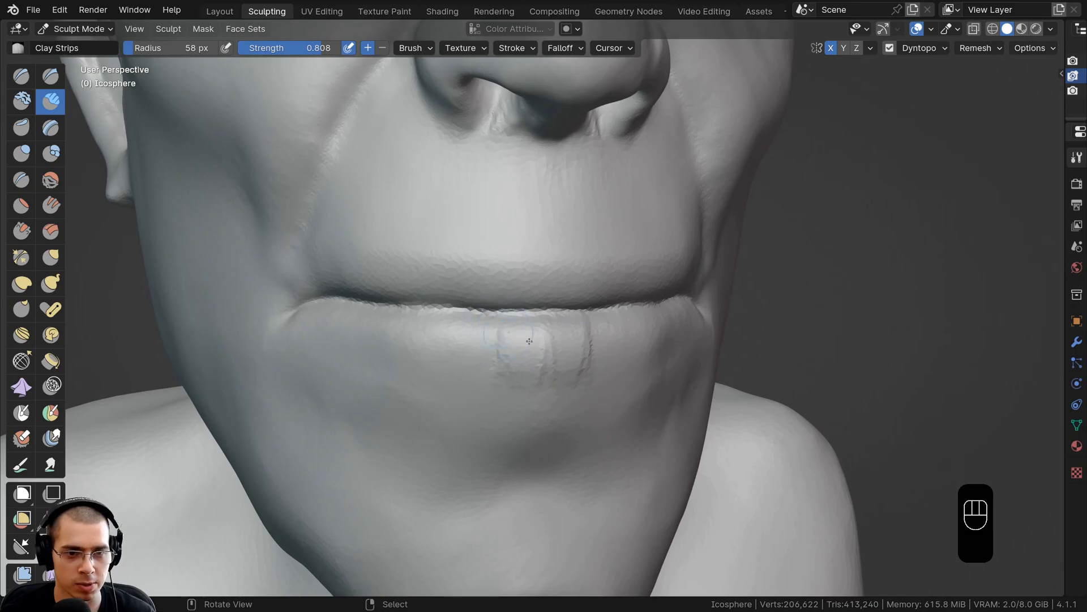
{"action": "mouse_move", "coordinate": [521, 336]}
{"action": "left_mouse_down"}
{"action": "mouse_move", "coordinate": [509, 369]}
{"action": "mouse_move", "coordinate": [533, 347]}
{"action": "left_mouse_up"}
{"action": "middle_click_drag", "start_coordinate": [532, 346], "coordinate": [534, 353]}
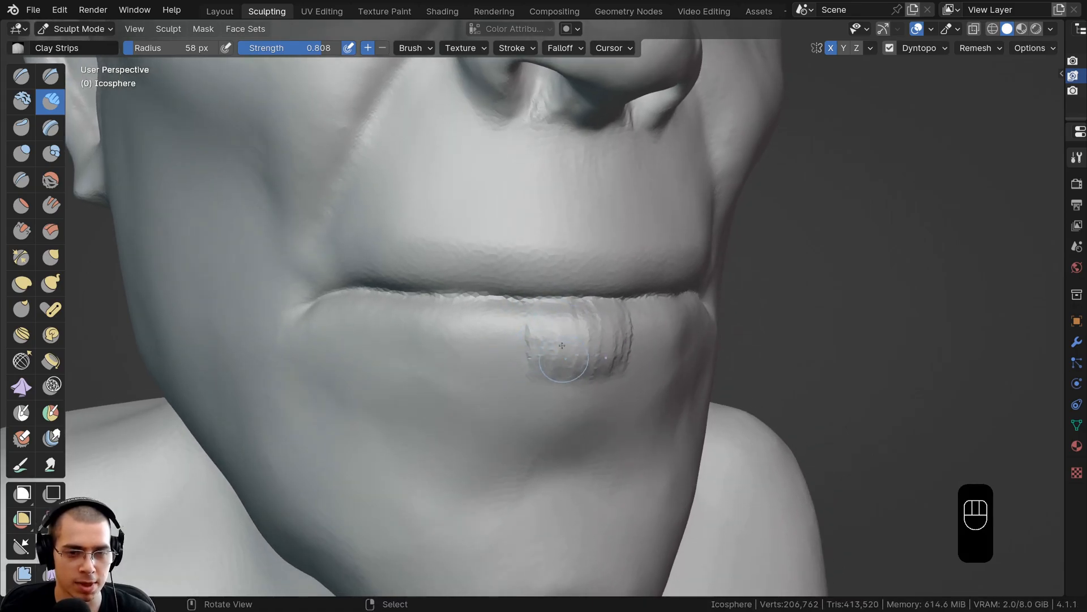
{"action": "mouse_move", "coordinate": [538, 343]}
{"action": "left_mouse_down"}
{"action": "mouse_move", "coordinate": [516, 350]}
{"action": "mouse_move", "coordinate": [481, 334]}
{"action": "left_mouse_up"}
Step: Extend the lower lip volume toward the mouth corner with Clay Strips, tapering it outward
{"action": "middle_click_drag", "start_coordinate": [450, 321], "coordinate": [537, 346]}
{"action": "left_click_drag", "start_coordinate": [499, 334], "coordinate": [441, 328]}
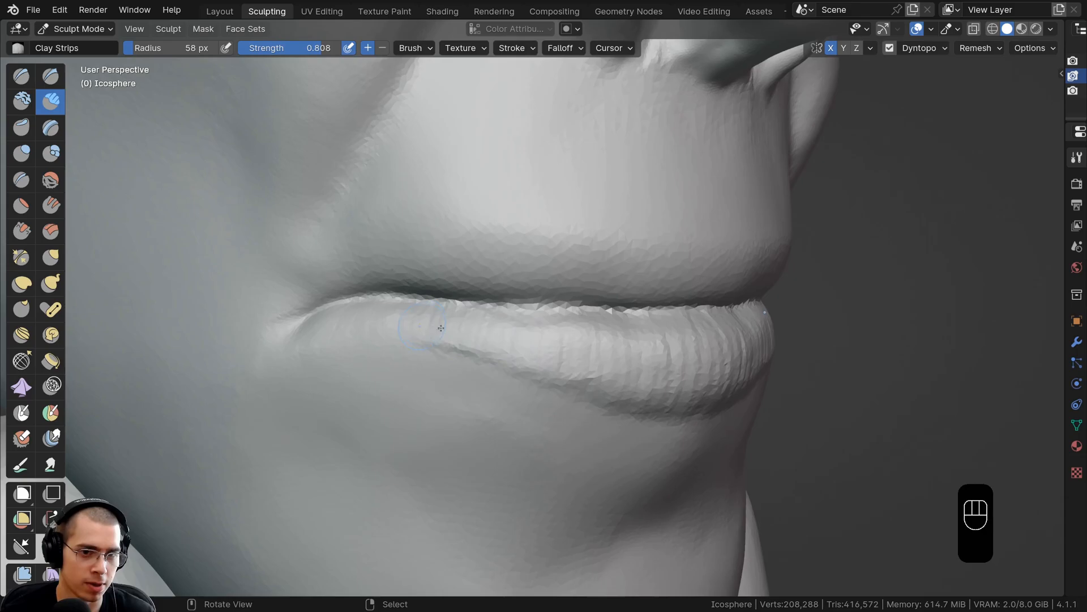
{"action": "left_click_drag", "start_coordinate": [718, 333], "coordinate": [715, 378]}
{"action": "mouse_move", "coordinate": [637, 354]}
{"action": "left_mouse_down"}
{"action": "mouse_move", "coordinate": [589, 374]}
{"action": "mouse_move", "coordinate": [544, 355]}
{"action": "left_mouse_up"}
{"action": "scroll", "coordinate": [450, 330], "scroll_direction": "up", "scroll_amount": 2}
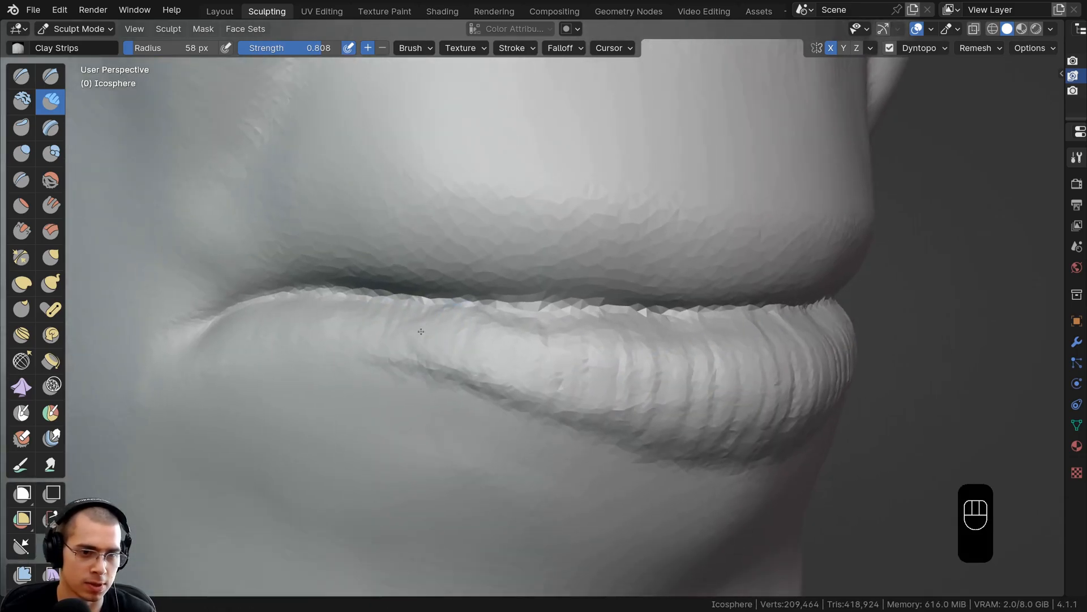
{"action": "middle_click_drag", "start_coordinate": [387, 326], "coordinate": [422, 320], "text": "shift"}
{"action": "mouse_move", "coordinate": [421, 320]}
{"action": "left_mouse_down"}
{"action": "mouse_move", "coordinate": [340, 308]}
{"action": "mouse_move", "coordinate": [329, 339]}
{"action": "left_mouse_up"}
Step: Carve a rounded hollow beneath the centre of the lower lip with Clay Strips and smooth its edges
{"action": "mouse_move", "coordinate": [329, 339]}
{"action": "middle_mouse_down", "text": "ctrl"}
{"action": "mouse_move", "coordinate": [414, 419]}
{"action": "mouse_move", "coordinate": [424, 342]}
{"action": "middle_mouse_up", "text": "ctrl"}
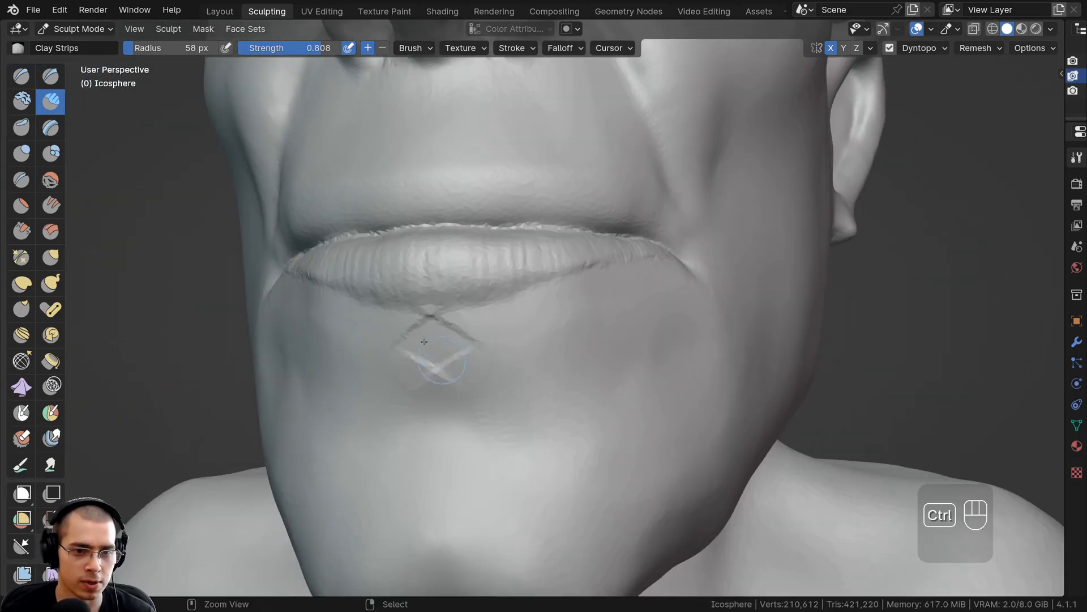
{"action": "left_click_drag", "start_coordinate": [459, 365], "coordinate": [495, 413], "text": "ctrl"}
{"action": "left_click_drag", "start_coordinate": [443, 343], "coordinate": [481, 368], "text": "ctrl"}
{"action": "mouse_move", "coordinate": [441, 351]}
{"action": "middle_mouse_down", "text": "ctrl"}
{"action": "mouse_move", "coordinate": [441, 366]}
{"action": "mouse_move", "coordinate": [497, 384]}
{"action": "mouse_move", "coordinate": [427, 324]}
{"action": "middle_mouse_up", "text": "ctrl"}
{"action": "left_click_drag", "start_coordinate": [505, 374], "coordinate": [489, 389], "text": "shift"}
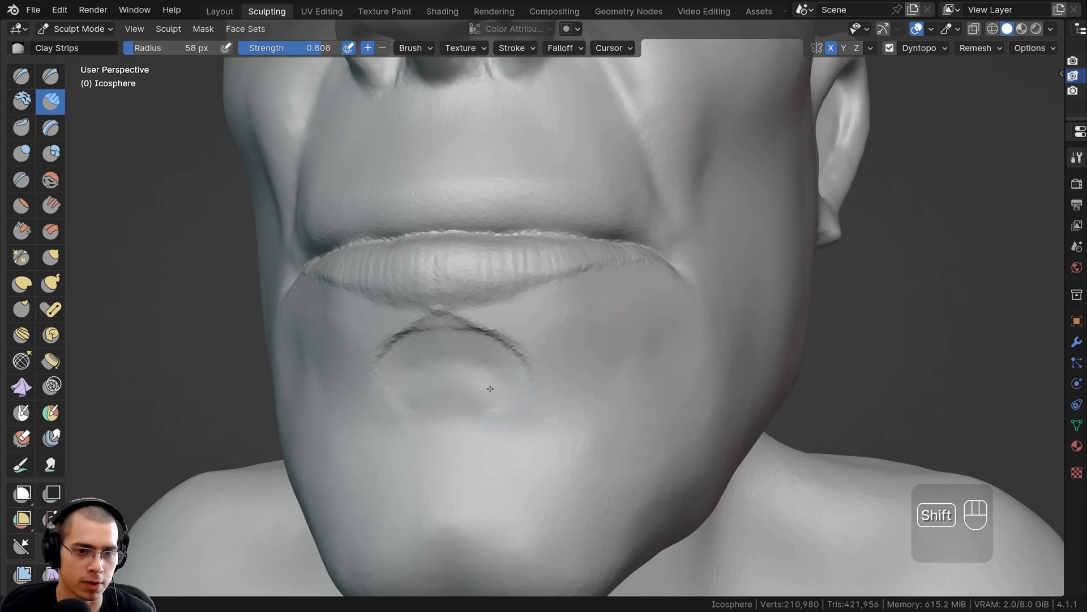
{"action": "middle_click_drag", "start_coordinate": [453, 382], "coordinate": [475, 420], "text": "ctrl"}
{"action": "mouse_move", "coordinate": [501, 345]}
{"action": "left_mouse_down", "text": "shift"}
{"action": "mouse_move", "coordinate": [458, 326]}
{"action": "mouse_move", "coordinate": [513, 362]}
{"action": "left_mouse_up", "text": "shift"}
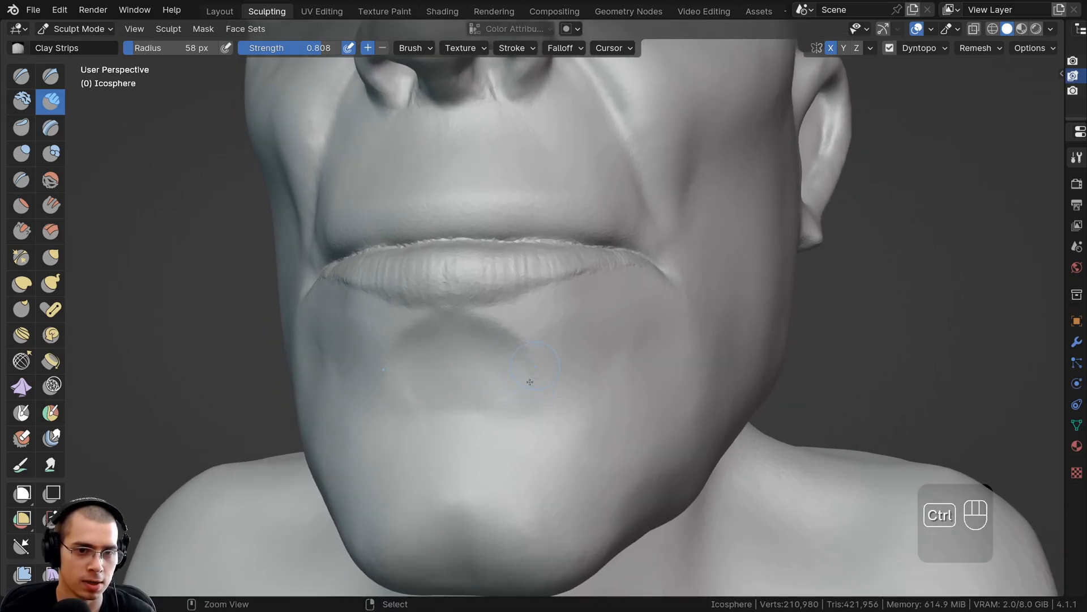
Step: Adjust the lower cheek beside the mouth with the Grab brush and check the face from several angles
{"action": "middle_click_drag", "start_coordinate": [473, 295], "coordinate": [530, 309], "text": "ctrl"}
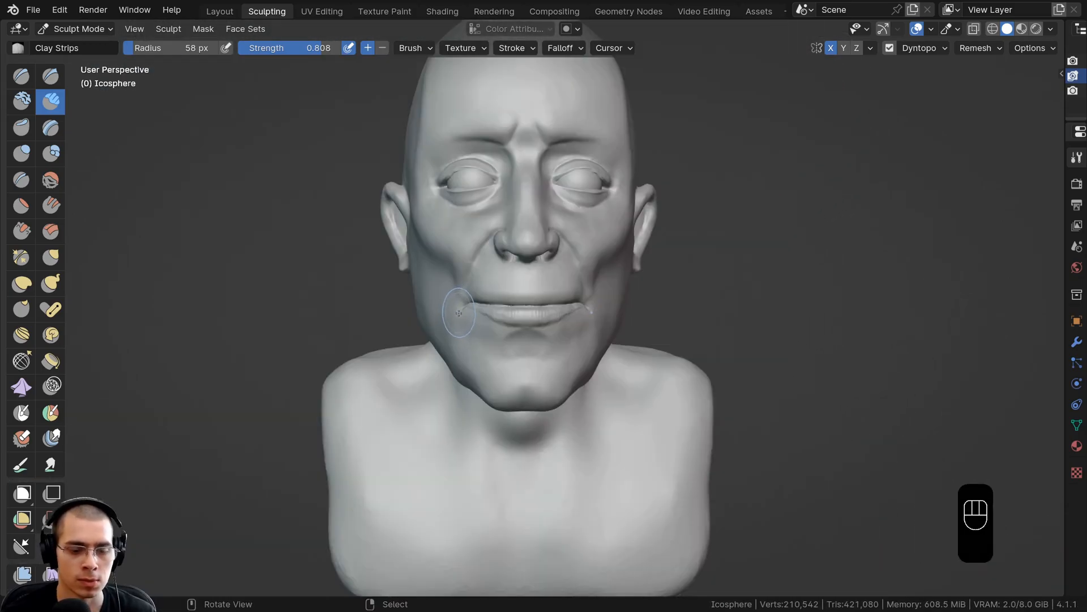
{"action": "key", "text": "g"}
{"action": "mouse_move", "coordinate": [449, 340]}
{"action": "left_mouse_down"}
{"action": "mouse_move", "coordinate": [461, 352]}
{"action": "mouse_move", "coordinate": [439, 342]}
{"action": "left_mouse_up"}
{"action": "mouse_move", "coordinate": [439, 341]}
{"action": "middle_mouse_down"}
{"action": "mouse_move", "coordinate": [451, 340]}
{"action": "mouse_move", "coordinate": [453, 291]}
{"action": "mouse_move", "coordinate": [509, 286]}
{"action": "mouse_move", "coordinate": [472, 251]}
{"action": "mouse_move", "coordinate": [404, 309]}
{"action": "mouse_move", "coordinate": [504, 316]}
{"action": "mouse_move", "coordinate": [493, 298]}
{"action": "mouse_move", "coordinate": [532, 271]}
{"action": "middle_mouse_up"}
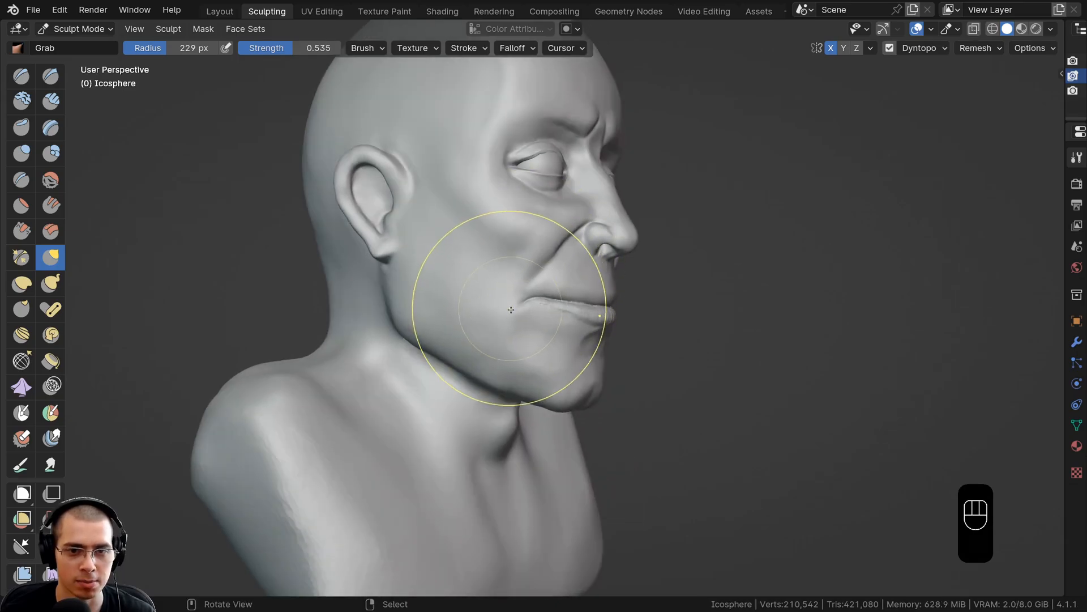
{"action": "middle_click_drag", "start_coordinate": [511, 310], "coordinate": [476, 397]}
{"action": "middle_click_drag", "start_coordinate": [475, 396], "coordinate": [482, 363]}
{"action": "middle_click_drag", "start_coordinate": [481, 362], "coordinate": [512, 377]}
{"action": "middle_click_drag", "start_coordinate": [577, 184], "coordinate": [557, 250]}
Step: Push the profile of the mouth and the area between nose and upper lip inward with the Grab brush
{"action": "scroll", "coordinate": [555, 249], "scroll_direction": "up", "scroll_amount": 3}
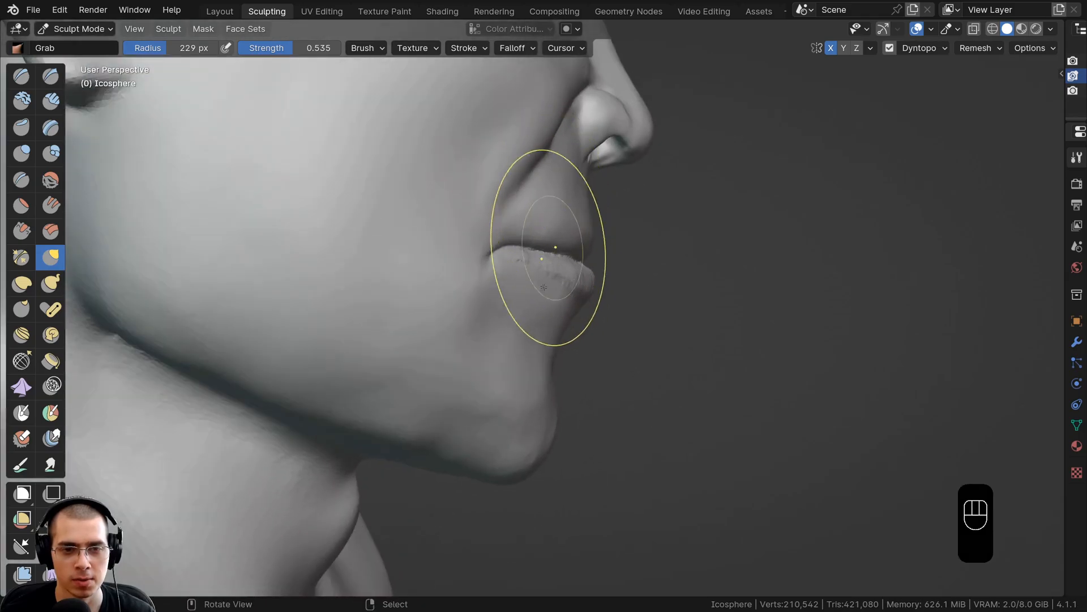
{"action": "mouse_move", "coordinate": [549, 375]}
{"action": "middle_mouse_down"}
{"action": "mouse_move", "coordinate": [552, 365]}
{"action": "mouse_move", "coordinate": [522, 413]}
{"action": "mouse_move", "coordinate": [551, 422]}
{"action": "mouse_move", "coordinate": [534, 391]}
{"action": "mouse_move", "coordinate": [517, 267]}
{"action": "mouse_move", "coordinate": [527, 335]}
{"action": "mouse_move", "coordinate": [542, 245]}
{"action": "middle_mouse_up"}
{"action": "left_click_drag", "start_coordinate": [570, 281], "coordinate": [554, 267]}
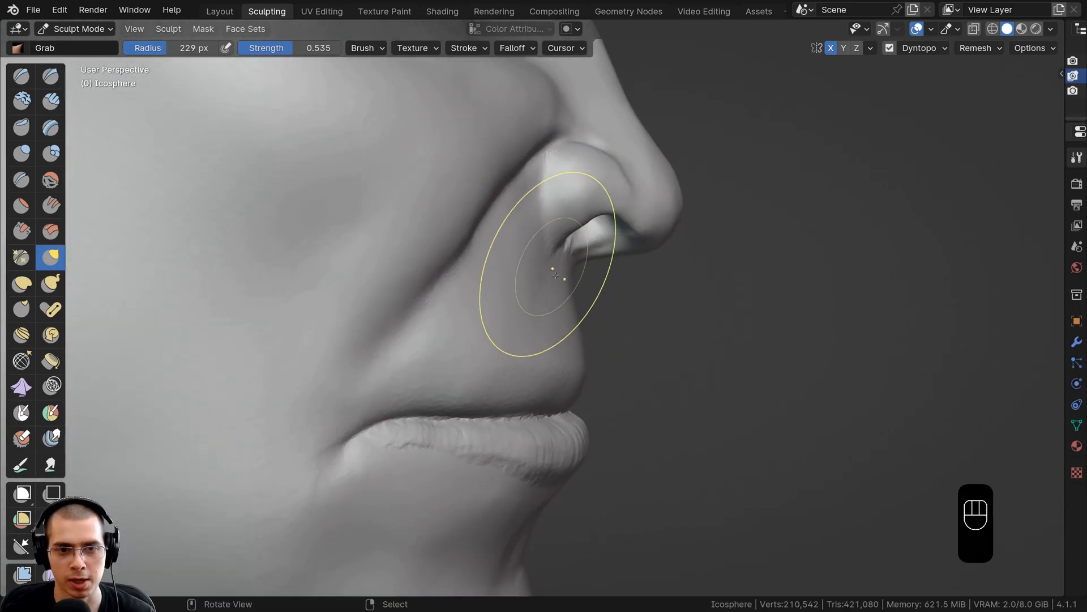
{"action": "middle_click_drag", "start_coordinate": [532, 378], "coordinate": [508, 318], "text": "shift"}
{"action": "left_click_drag", "start_coordinate": [538, 311], "coordinate": [530, 294]}
{"action": "middle_click_drag", "start_coordinate": [529, 289], "coordinate": [531, 389], "text": "ctrl"}
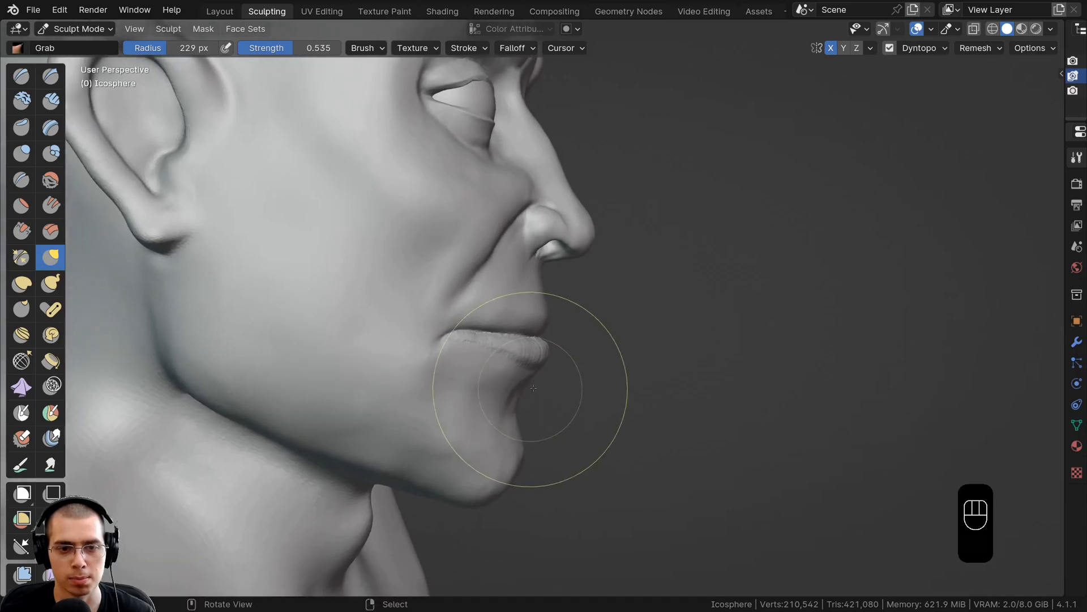
Step: Try to reshape the lower lip's profile with the Grab brush, and undo the change
{"action": "left_click_drag", "start_coordinate": [534, 365], "coordinate": [533, 351]}
{"action": "mouse_move", "coordinate": [533, 351]}
{"action": "middle_mouse_down", "text": "ctrl"}
{"action": "mouse_move", "coordinate": [565, 364]}
{"action": "mouse_move", "coordinate": [553, 194]}
{"action": "middle_mouse_up", "text": "ctrl"}
{"action": "key", "text": "ctrl+z"}
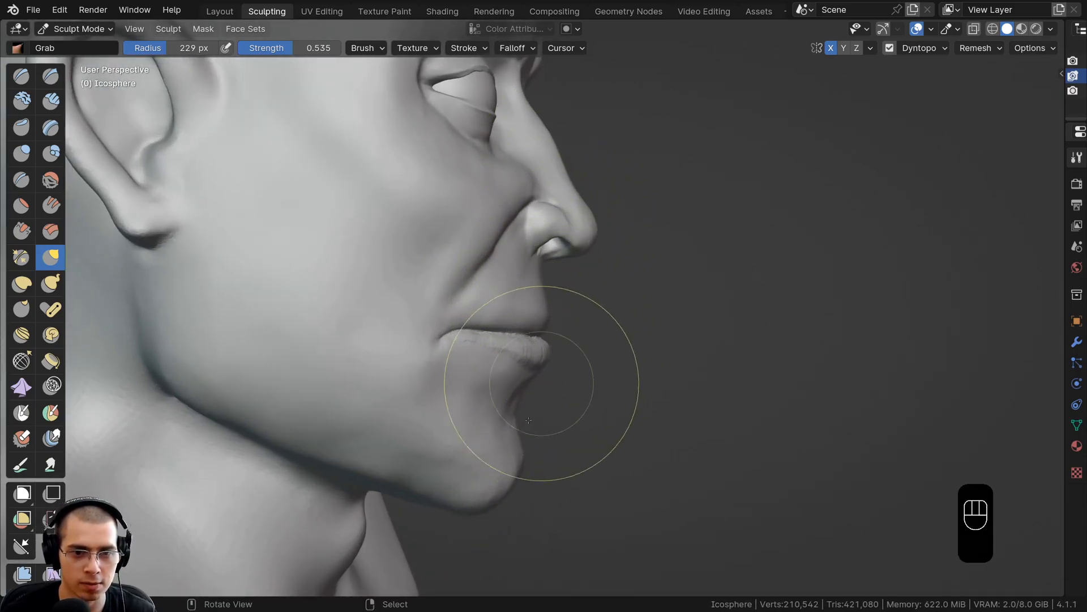
Step: Build up the upper lip with Clay Strips, forming the cupid's bow and extending it toward the mouth corners
{"action": "mouse_move", "coordinate": [553, 255]}
{"action": "middle_mouse_down", "text": "ctrl"}
{"action": "mouse_move", "coordinate": [563, 401]}
{"action": "mouse_move", "coordinate": [413, 396]}
{"action": "mouse_move", "coordinate": [497, 341]}
{"action": "middle_mouse_up", "text": "ctrl"}
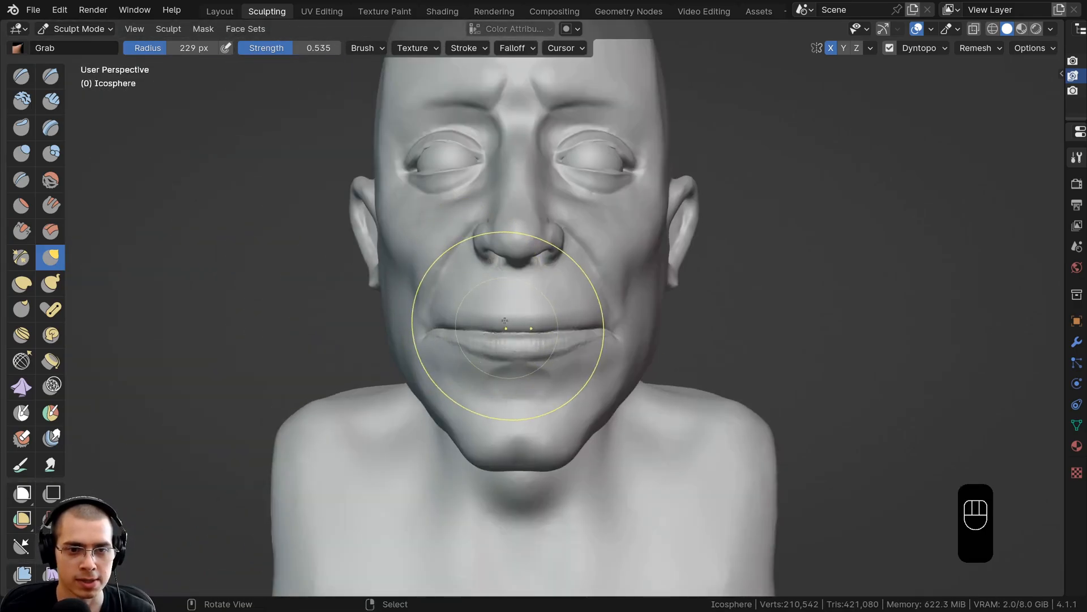
{"action": "left_click", "coordinate": [51, 102]}
{"action": "middle_click_drag", "start_coordinate": [434, 320], "coordinate": [439, 272], "text": "ctrl"}
{"action": "mouse_move", "coordinate": [439, 272]}
{"action": "middle_mouse_down", "text": "shift"}
{"action": "mouse_move", "coordinate": [473, 286]}
{"action": "mouse_move", "coordinate": [471, 273]}
{"action": "middle_mouse_up", "text": "shift"}
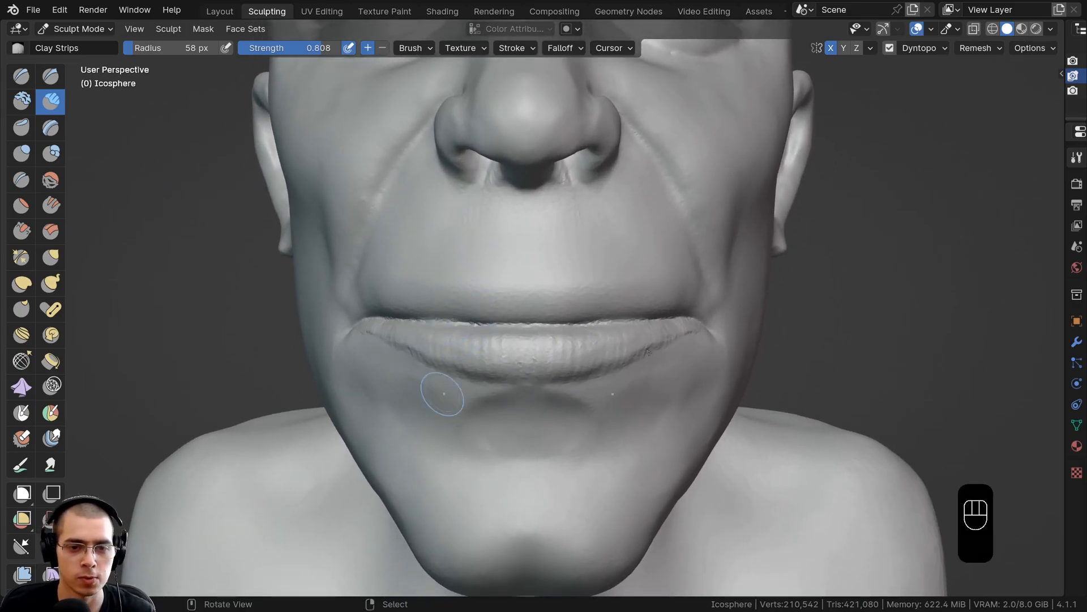
{"action": "scroll", "coordinate": [512, 299], "scroll_direction": "up", "scroll_amount": 3}
{"action": "mouse_move", "coordinate": [512, 298]}
{"action": "left_mouse_down"}
{"action": "mouse_move", "coordinate": [451, 267]}
{"action": "mouse_move", "coordinate": [470, 284]}
{"action": "left_mouse_up"}
{"action": "middle_click_drag", "start_coordinate": [425, 267], "coordinate": [456, 271]}
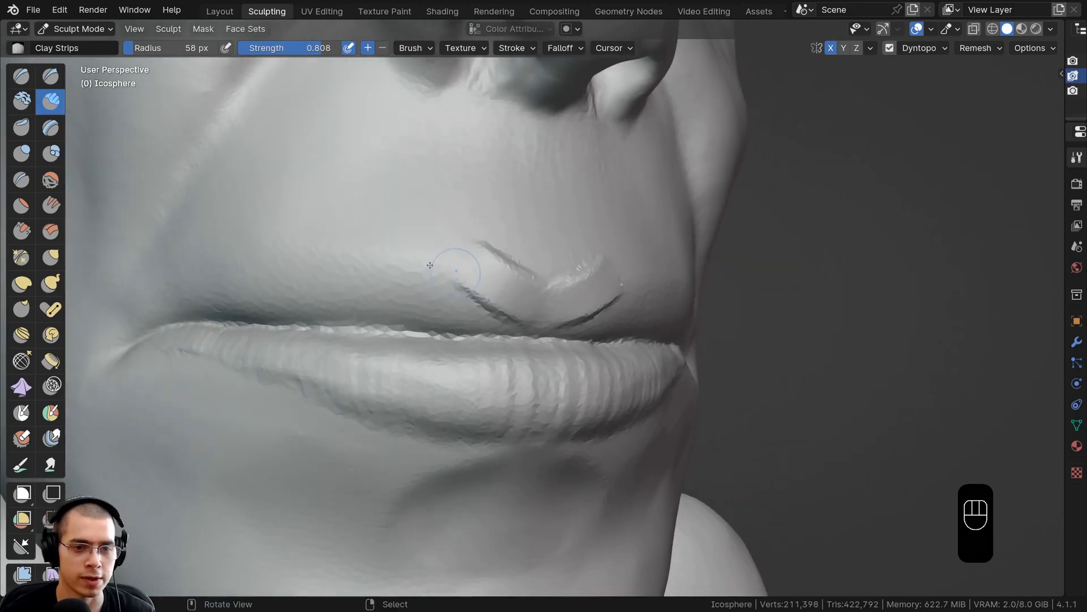
{"action": "left_click_drag", "start_coordinate": [453, 270], "coordinate": [273, 281]}
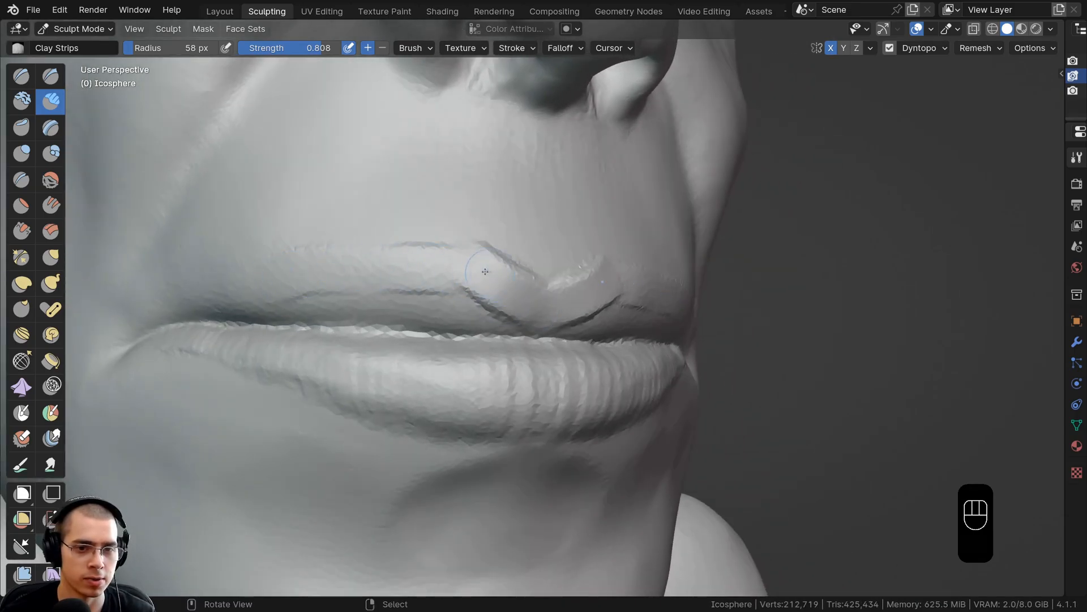
Step: Carve the philtrum groove between the nose and upper lip with Clay Strips and smooth its inside
{"action": "middle_click_drag", "start_coordinate": [457, 232], "coordinate": [498, 155]}
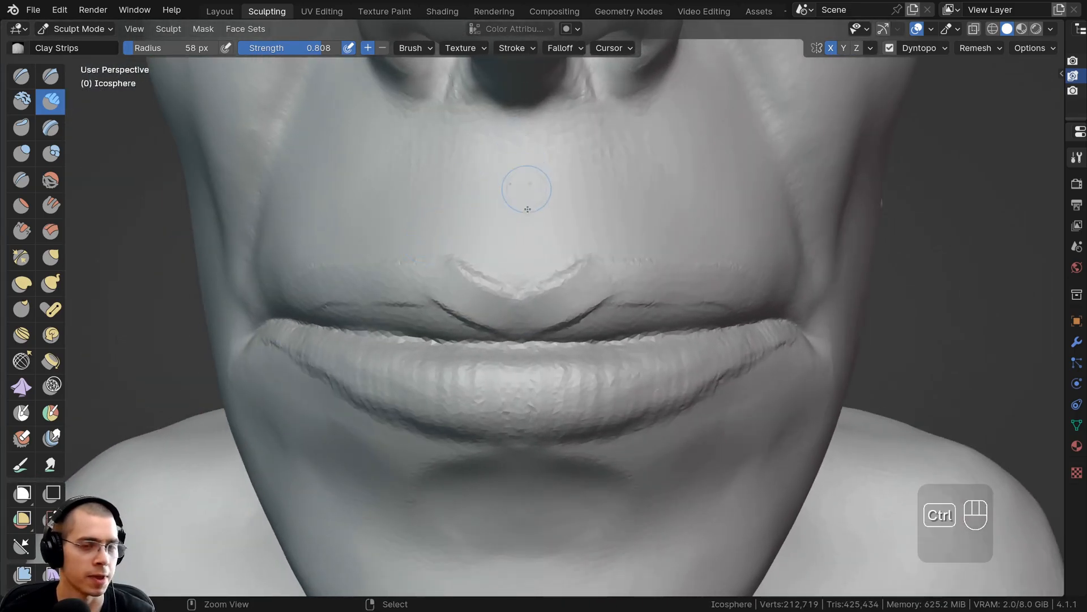
{"action": "mouse_move", "coordinate": [513, 157]}
{"action": "left_mouse_down", "text": "ctrl"}
{"action": "mouse_move", "coordinate": [516, 149]}
{"action": "mouse_move", "coordinate": [498, 215]}
{"action": "left_mouse_up", "text": "ctrl"}
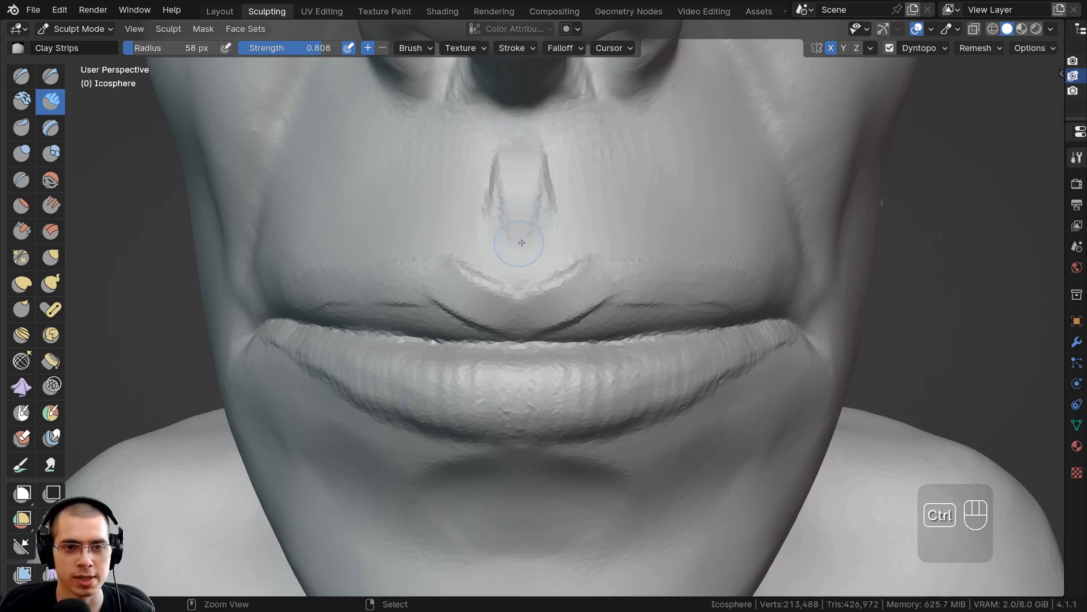
{"action": "middle_click_drag", "start_coordinate": [530, 198], "coordinate": [513, 282], "text": "shift"}
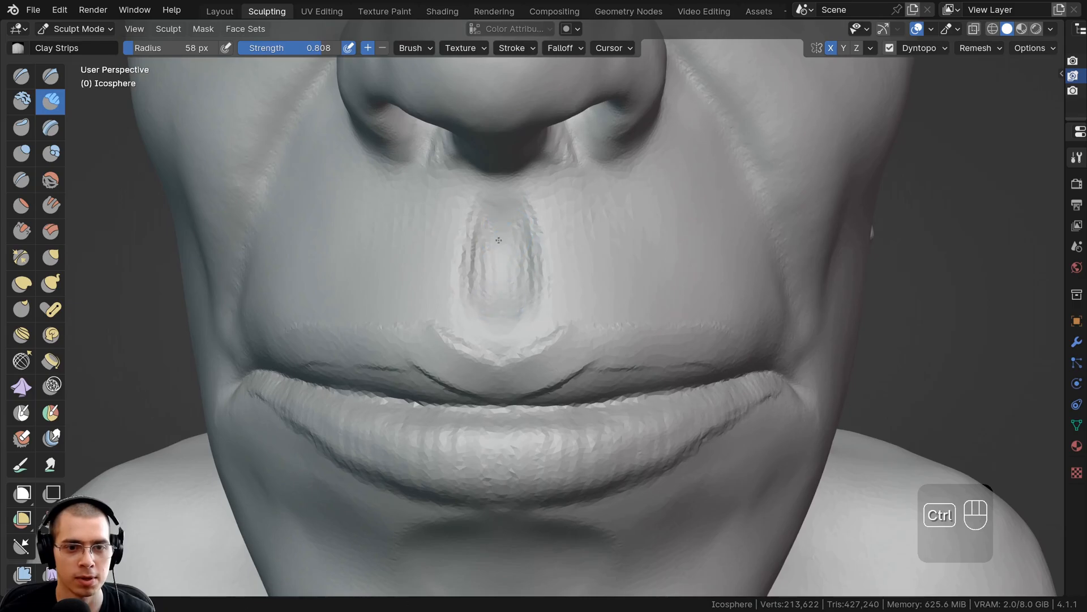
{"action": "left_click_drag", "start_coordinate": [498, 241], "coordinate": [513, 300], "text": "ctrl"}
{"action": "left_click_drag", "start_coordinate": [504, 218], "coordinate": [512, 260], "text": "shift"}
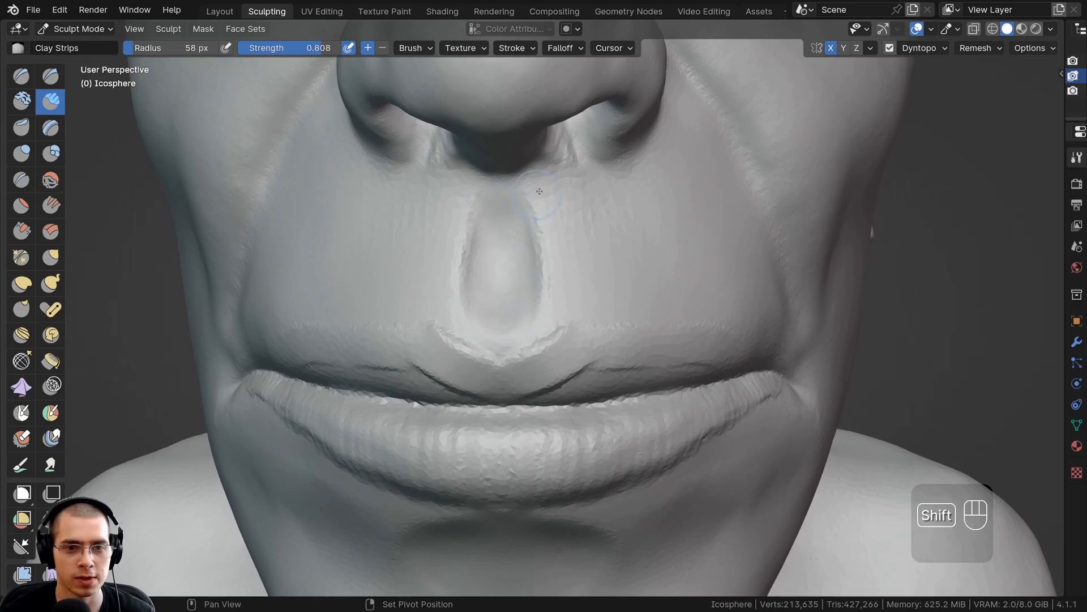
Step: Build up the middle of the upper lip beneath the cupid's bow with vertical Clay Strips strokes
{"action": "scroll", "coordinate": [552, 310], "scroll_direction": "down", "scroll_amount": 3}
{"action": "middle_click_drag", "start_coordinate": [493, 389], "coordinate": [541, 369]}
{"action": "scroll", "coordinate": [480, 369], "scroll_direction": "up", "scroll_amount": 3}
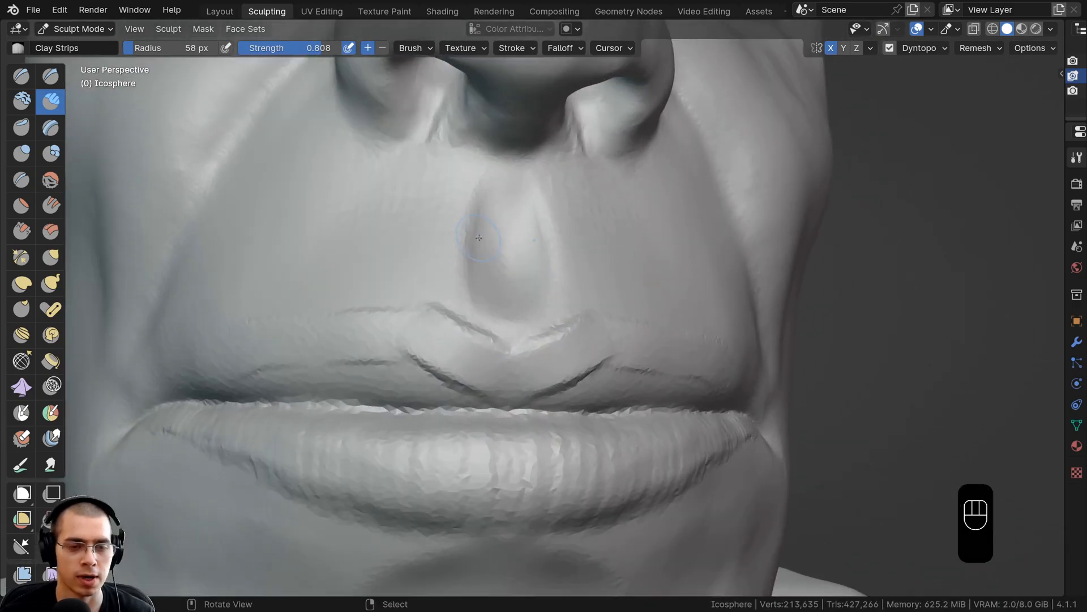
{"action": "middle_click_drag", "start_coordinate": [405, 376], "coordinate": [526, 356], "text": "shift"}
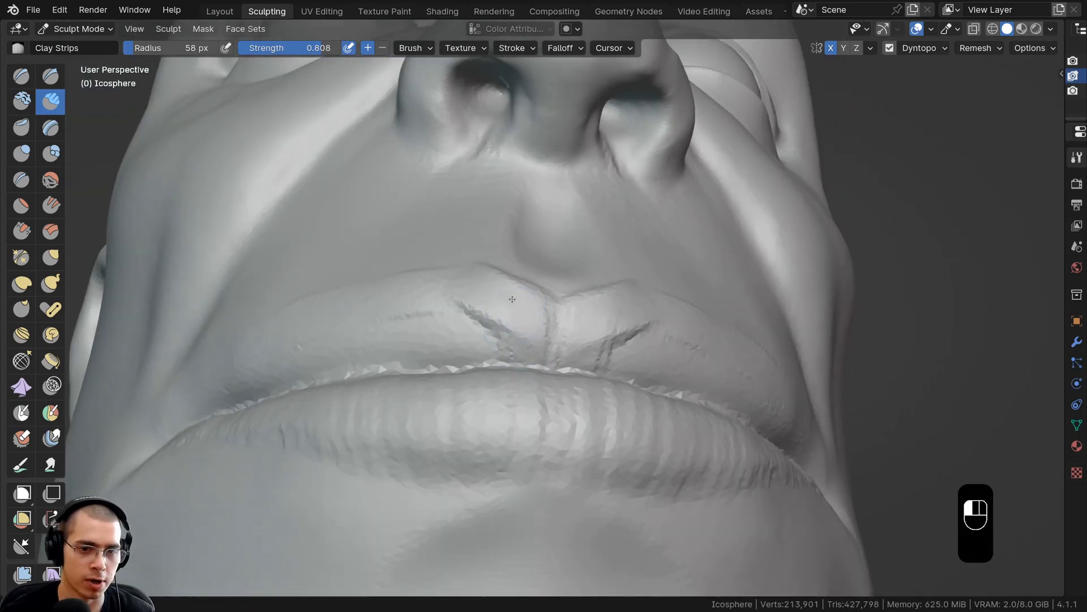
{"action": "left_click_drag", "start_coordinate": [512, 299], "coordinate": [513, 339]}
{"action": "middle_click_drag", "start_coordinate": [512, 331], "coordinate": [498, 365]}
{"action": "left_click_drag", "start_coordinate": [460, 322], "coordinate": [468, 353]}
{"action": "left_click_drag", "start_coordinate": [465, 309], "coordinate": [456, 354]}
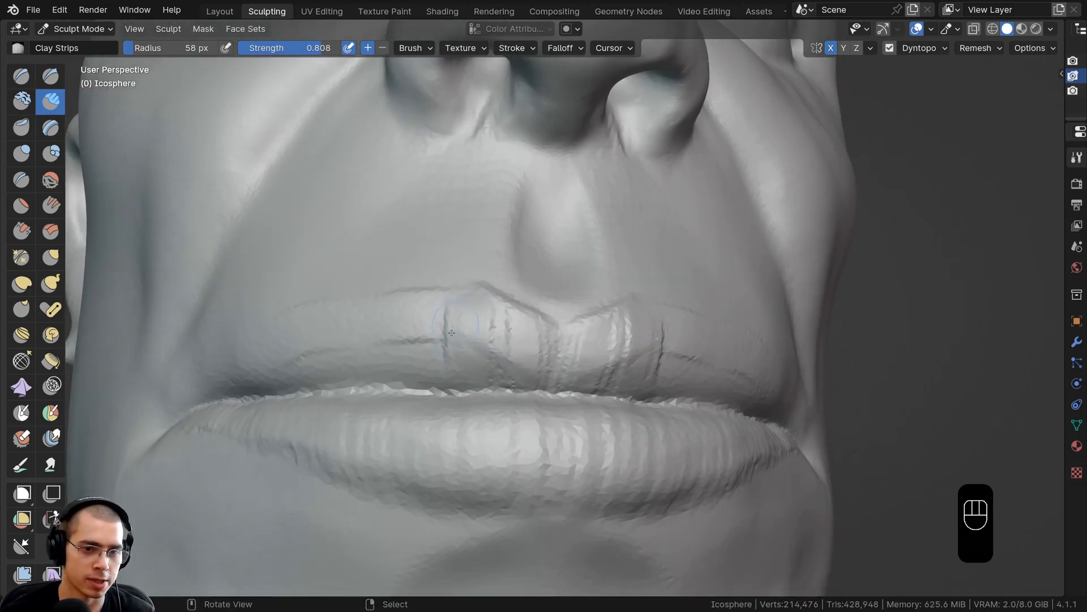
{"action": "middle_click_drag", "start_coordinate": [453, 351], "coordinate": [493, 344]}
{"action": "left_click_drag", "start_coordinate": [479, 309], "coordinate": [461, 354]}
{"action": "left_click_drag", "start_coordinate": [445, 306], "coordinate": [439, 348]}
{"action": "middle_click_drag", "start_coordinate": [438, 349], "coordinate": [450, 340]}
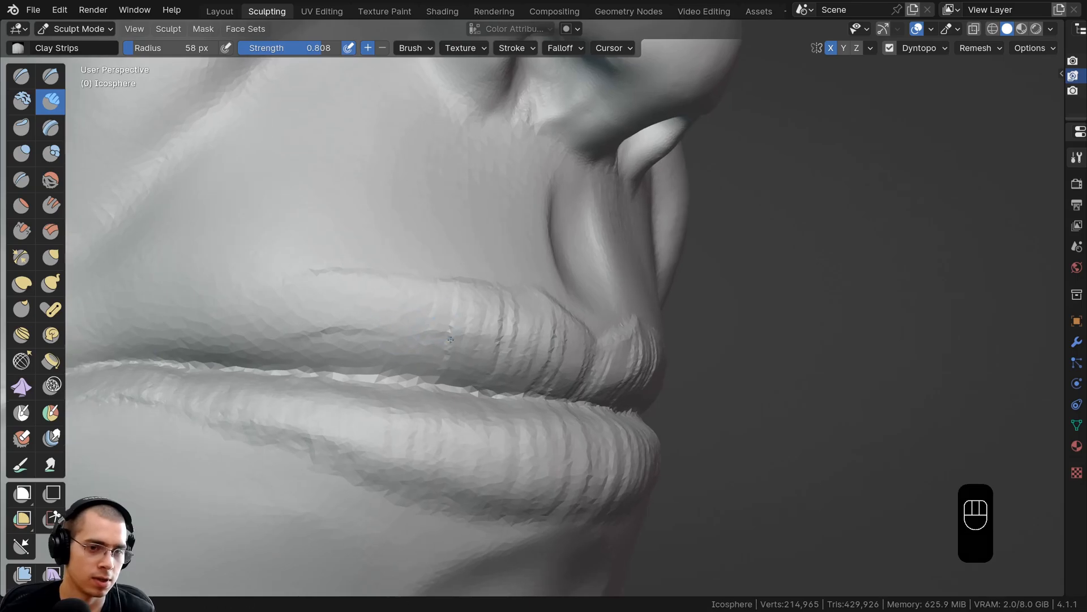
Step: Extend the vertical Clay Strips buildup along the upper lip's sides and reinforce the area beside the cupid's bow
{"action": "left_click_drag", "start_coordinate": [394, 334], "coordinate": [395, 344]}
{"action": "middle_click_drag", "start_coordinate": [395, 334], "coordinate": [460, 313], "text": "shift"}
{"action": "left_click_drag", "start_coordinate": [461, 298], "coordinate": [450, 339]}
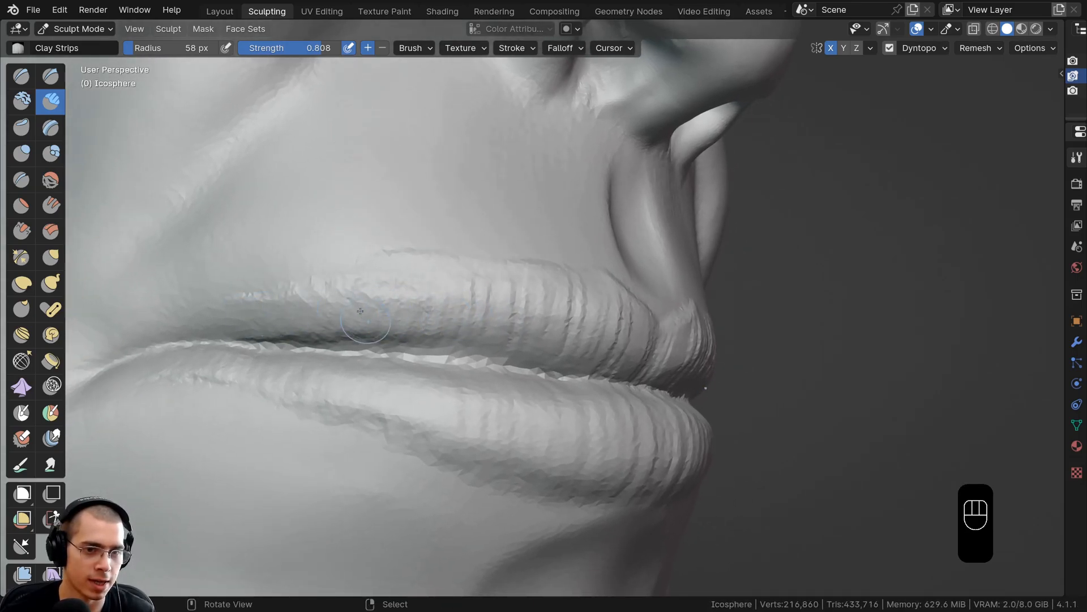
{"action": "middle_click_drag", "start_coordinate": [617, 328], "coordinate": [541, 318]}
{"action": "left_click_drag", "start_coordinate": [574, 303], "coordinate": [566, 340]}
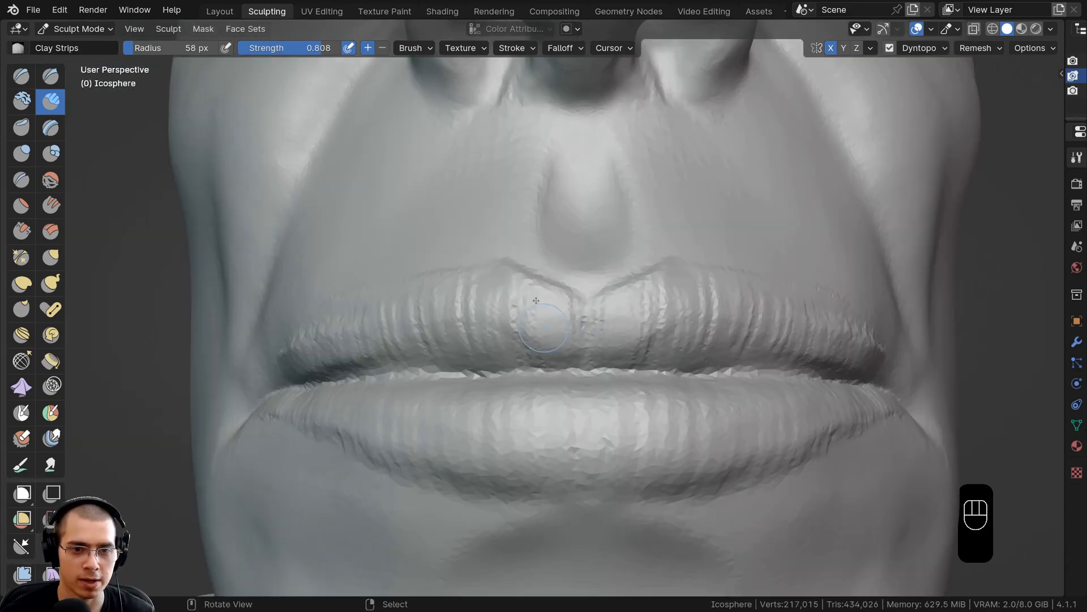
{"action": "middle_click_drag", "start_coordinate": [551, 328], "coordinate": [581, 324]}
{"action": "left_click_drag", "start_coordinate": [513, 281], "coordinate": [509, 319]}
{"action": "mouse_move", "coordinate": [491, 281]}
{"action": "left_mouse_down"}
{"action": "mouse_move", "coordinate": [488, 323]}
{"action": "mouse_move", "coordinate": [462, 328]}
{"action": "left_mouse_up"}
Step: Add a further pass of vertical Clay Strips strokes from the upper lip's centre out to the mouth corner
{"action": "middle_click_drag", "start_coordinate": [461, 323], "coordinate": [532, 317]}
{"action": "left_click_drag", "start_coordinate": [534, 314], "coordinate": [536, 338]}
{"action": "left_click_drag", "start_coordinate": [535, 283], "coordinate": [530, 328]}
{"action": "mouse_move", "coordinate": [508, 280]}
{"action": "left_mouse_down"}
{"action": "mouse_move", "coordinate": [505, 320]}
{"action": "mouse_move", "coordinate": [485, 318]}
{"action": "left_mouse_up"}
{"action": "left_click_drag", "start_coordinate": [475, 282], "coordinate": [465, 320]}
{"action": "left_click_drag", "start_coordinate": [426, 286], "coordinate": [416, 323]}
{"action": "left_click_drag", "start_coordinate": [376, 287], "coordinate": [362, 320]}
{"action": "middle_click_drag", "start_coordinate": [363, 321], "coordinate": [351, 300]}
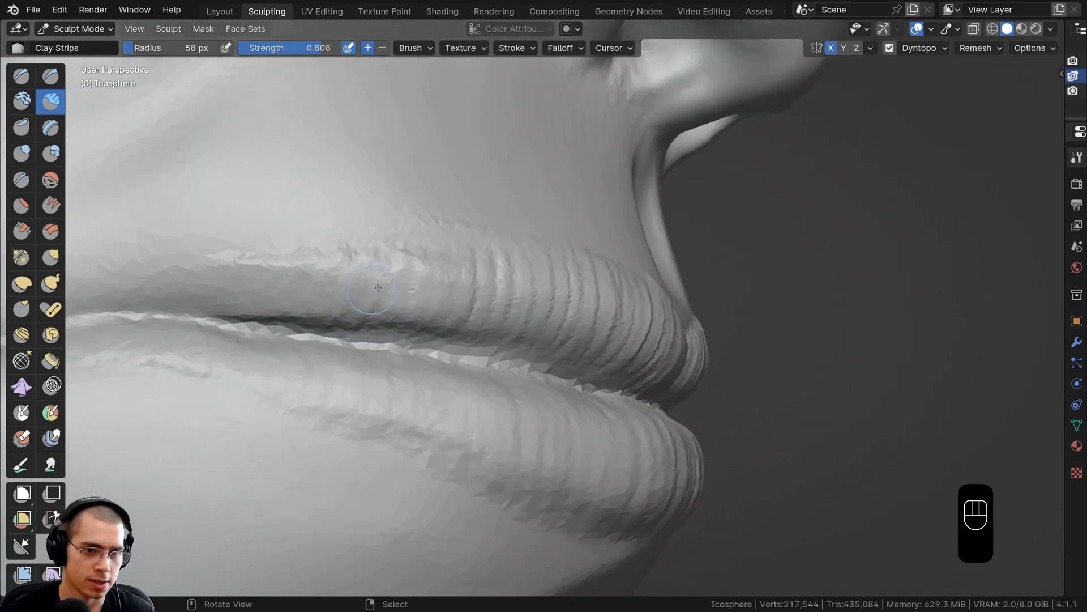
{"action": "left_click_drag", "start_coordinate": [221, 289], "coordinate": [201, 313]}
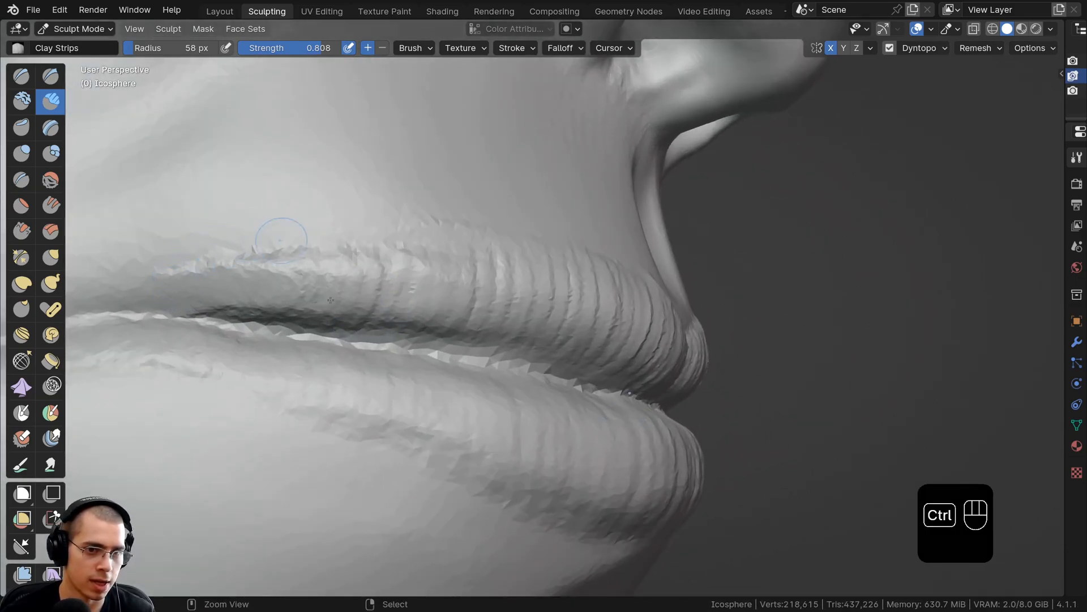
Step: Smooth the stroke marks on the upper and lower lips
{"action": "mouse_move", "coordinate": [281, 235]}
{"action": "middle_mouse_down", "text": "ctrl"}
{"action": "mouse_move", "coordinate": [373, 347]}
{"action": "mouse_move", "coordinate": [289, 340]}
{"action": "middle_mouse_up", "text": "ctrl"}
{"action": "scroll", "coordinate": [437, 285], "scroll_direction": "up", "scroll_amount": 6}
{"action": "left_click_drag", "start_coordinate": [439, 292], "coordinate": [437, 285], "text": "shift"}
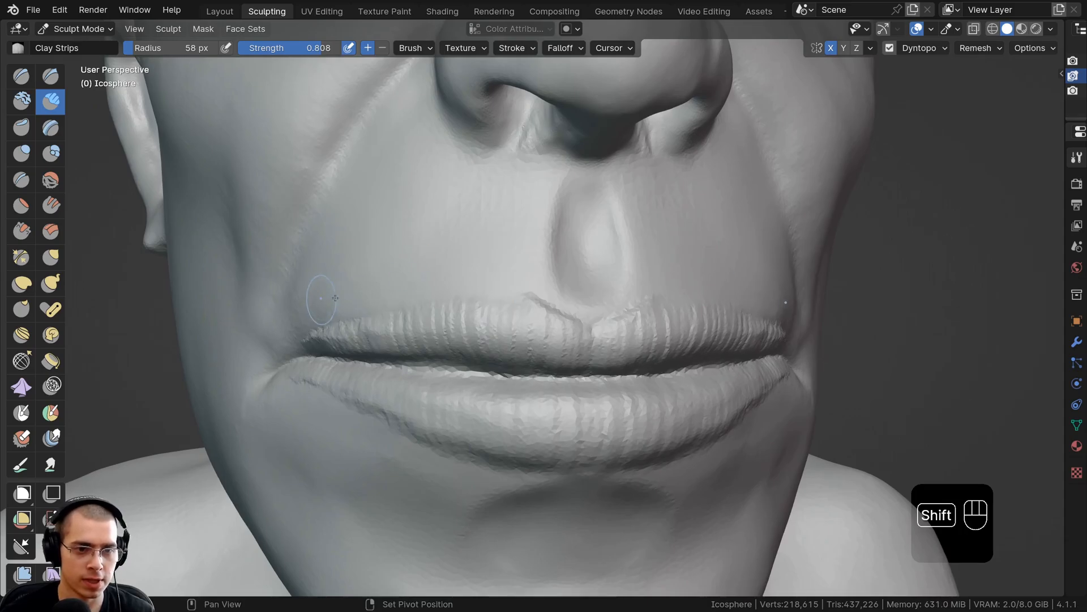
{"action": "middle_click_drag", "start_coordinate": [334, 298], "coordinate": [385, 291]}
{"action": "mouse_move", "coordinate": [587, 334]}
{"action": "left_mouse_down", "text": "shift"}
{"action": "mouse_move", "coordinate": [532, 306]}
{"action": "mouse_move", "coordinate": [473, 337]}
{"action": "left_mouse_up", "text": "shift"}
{"action": "mouse_move", "coordinate": [453, 329]}
{"action": "left_mouse_down", "text": "shift"}
{"action": "mouse_move", "coordinate": [420, 339]}
{"action": "mouse_move", "coordinate": [560, 414]}
{"action": "left_mouse_up", "text": "shift"}
{"action": "scroll", "coordinate": [552, 405], "scroll_direction": "down", "scroll_amount": 1}
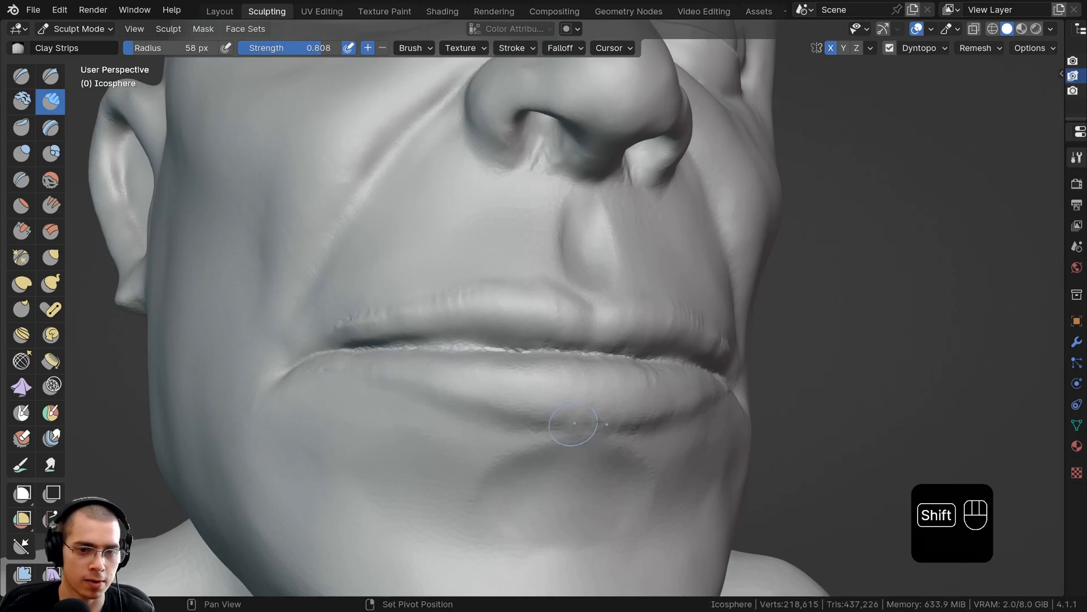
Step: Define the upper lip's border with the Crease brush, from the cupid's bow out to the mouth corner
{"action": "middle_click_drag", "start_coordinate": [349, 370], "coordinate": [501, 295]}
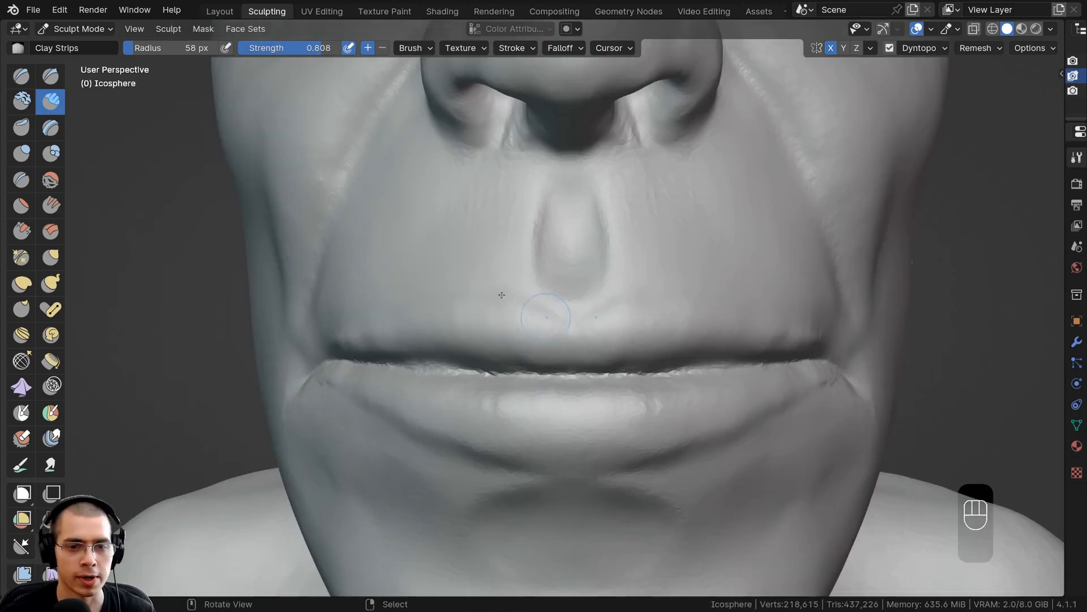
{"action": "left_click", "coordinate": [23, 180]}
{"action": "middle_click_drag", "start_coordinate": [478, 379], "coordinate": [585, 333], "text": "ctrl"}
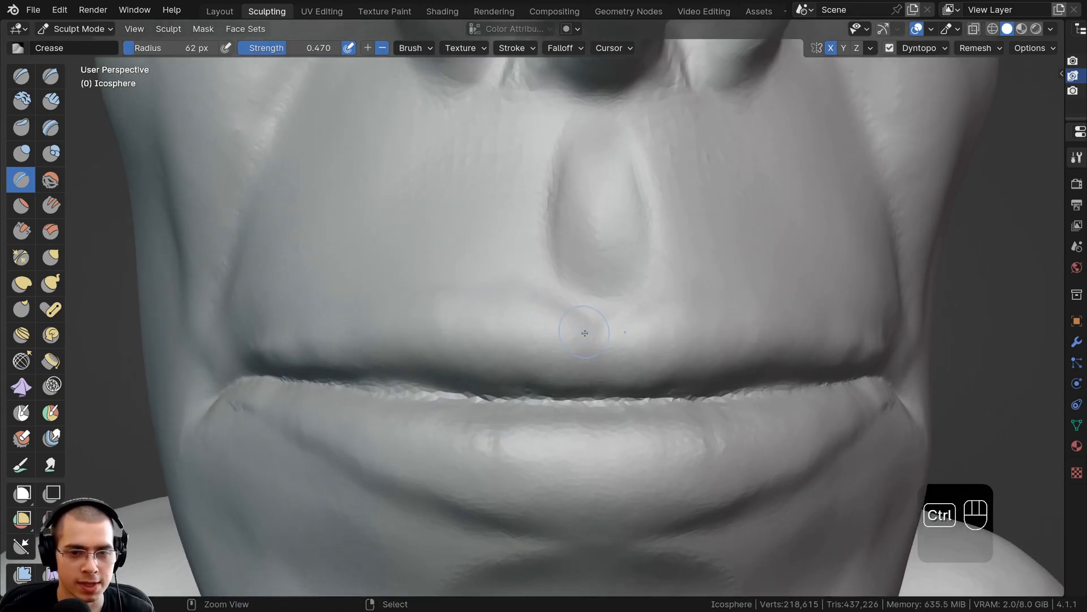
{"action": "left_click_drag", "start_coordinate": [547, 294], "coordinate": [589, 336]}
{"action": "middle_click_drag", "start_coordinate": [582, 336], "coordinate": [546, 283], "text": "ctrl"}
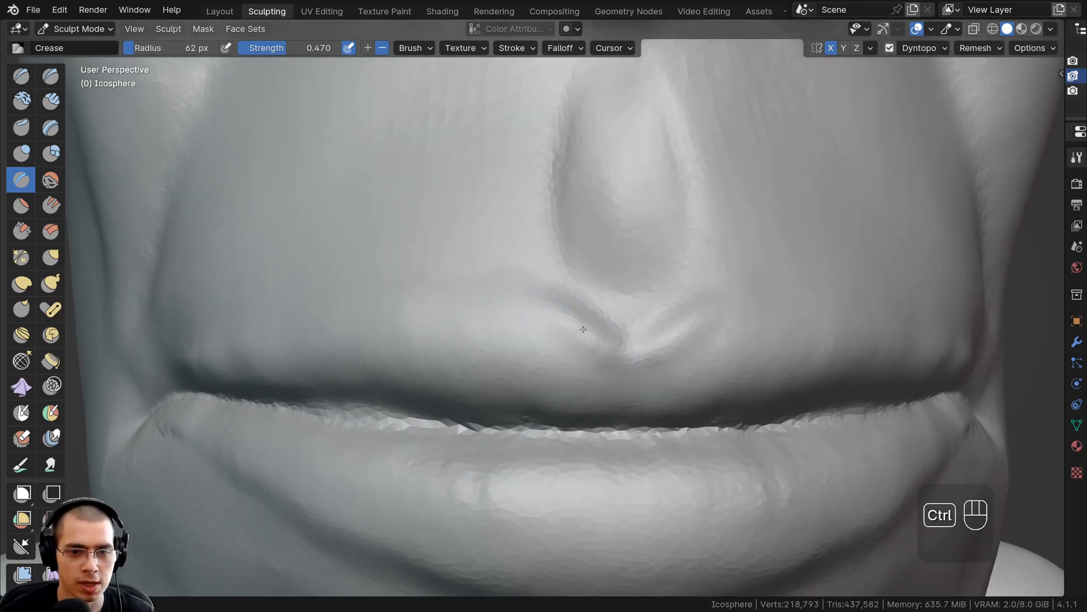
{"action": "left_click_drag", "start_coordinate": [591, 338], "coordinate": [535, 295], "text": "ctrl"}
{"action": "middle_click_drag", "start_coordinate": [641, 366], "coordinate": [550, 331]}
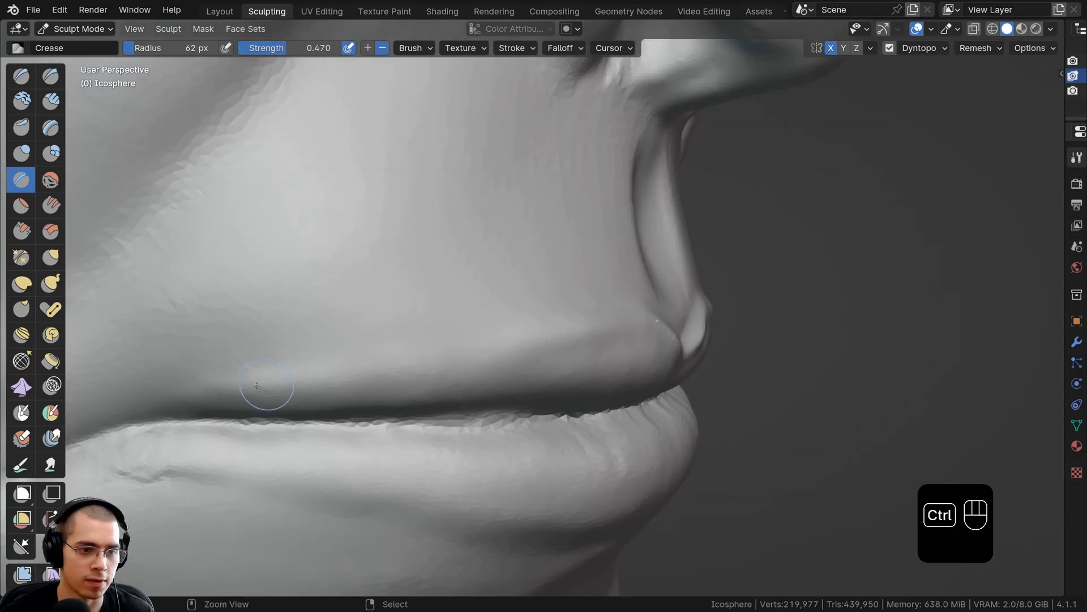
{"action": "left_click_drag", "start_coordinate": [257, 388], "coordinate": [456, 366], "text": "ctrl"}
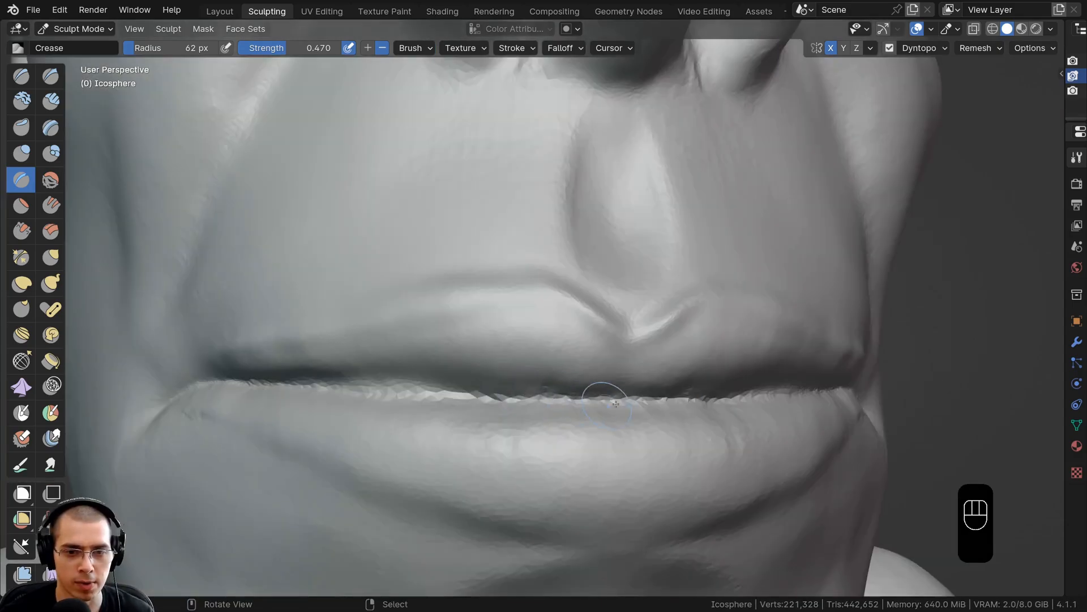
Step: Deepen the parting line between the upper and lower lips with the Crease brush
{"action": "left_click_drag", "start_coordinate": [615, 404], "coordinate": [578, 400]}
{"action": "mouse_move", "coordinate": [532, 399]}
{"action": "middle_mouse_down", "text": "ctrl"}
{"action": "mouse_move", "coordinate": [522, 430]}
{"action": "mouse_move", "coordinate": [555, 368]}
{"action": "middle_mouse_up", "text": "ctrl"}
{"action": "left_click_drag", "start_coordinate": [556, 369], "coordinate": [530, 371]}
{"action": "mouse_move", "coordinate": [552, 374]}
{"action": "middle_mouse_down"}
{"action": "mouse_move", "coordinate": [575, 378]}
{"action": "mouse_move", "coordinate": [563, 379]}
{"action": "middle_mouse_up"}
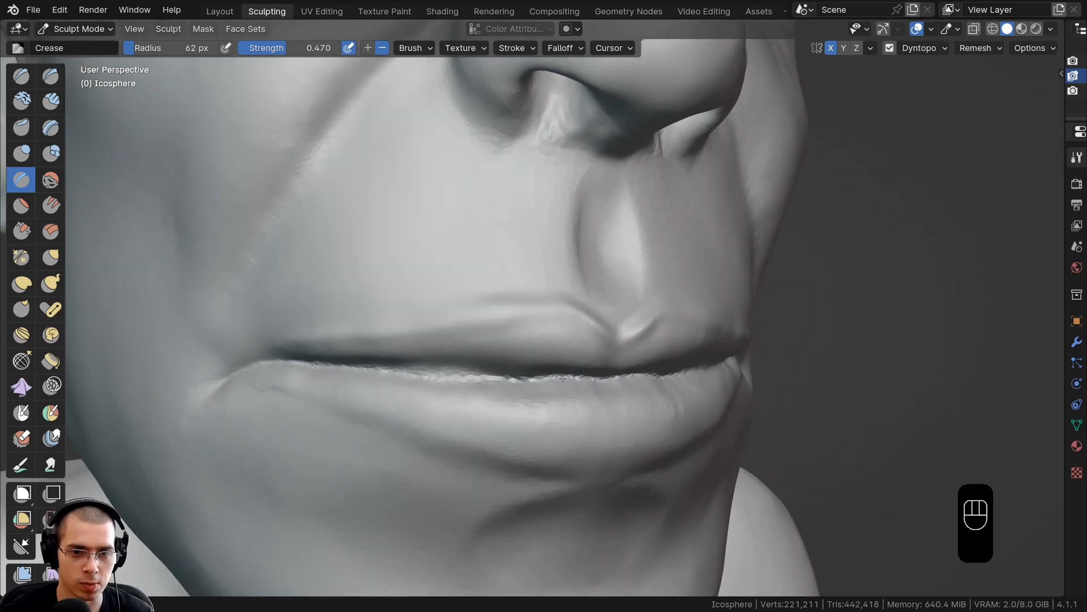
{"action": "left_click_drag", "start_coordinate": [541, 388], "coordinate": [414, 357]}
{"action": "middle_click_drag", "start_coordinate": [415, 358], "coordinate": [435, 358]}
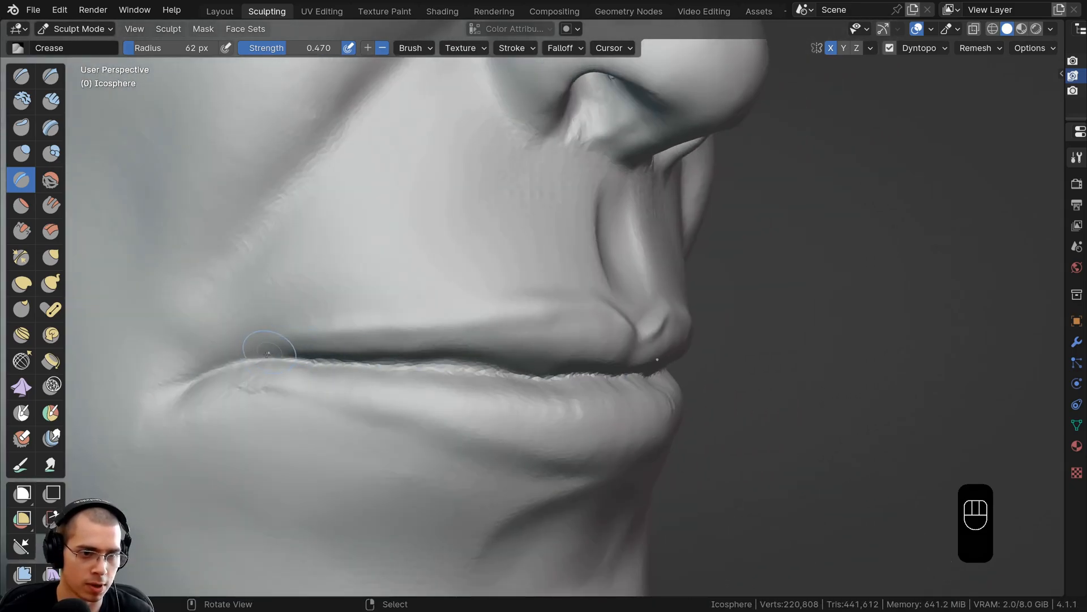
{"action": "left_click_drag", "start_coordinate": [266, 354], "coordinate": [535, 377]}
Step: Carve the skin just above the upper lip's border with subtractive Clay Strips and smooth the area
{"action": "middle_click_drag", "start_coordinate": [536, 376], "coordinate": [485, 368]}
{"action": "mouse_move", "coordinate": [485, 368]}
{"action": "middle_mouse_down", "text": "ctrl"}
{"action": "mouse_move", "coordinate": [485, 388]}
{"action": "mouse_move", "coordinate": [422, 385]}
{"action": "middle_mouse_up", "text": "ctrl"}
{"action": "left_click", "coordinate": [60, 102]}
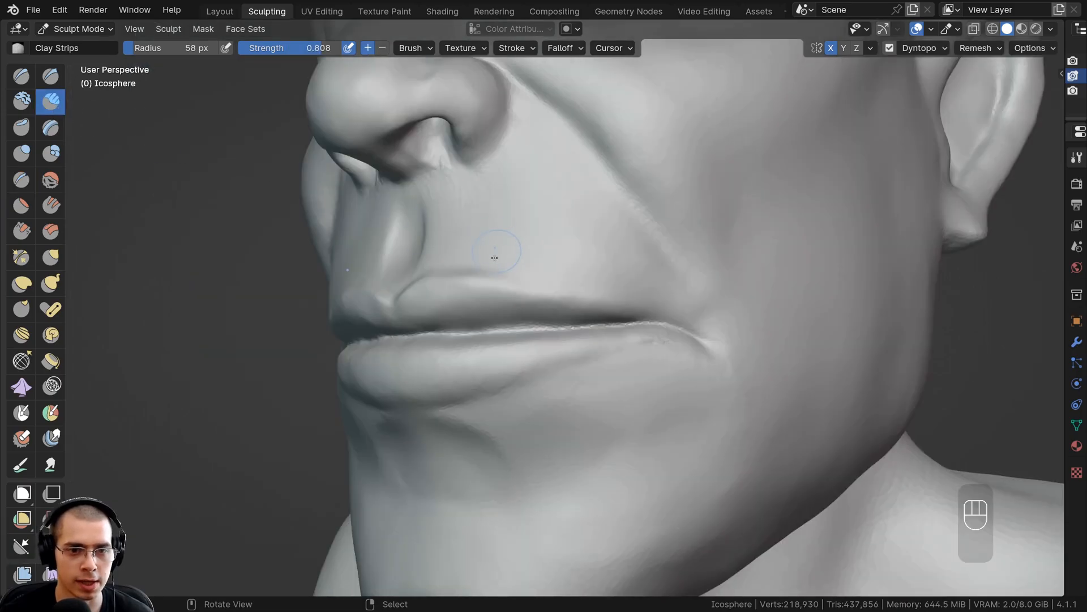
{"action": "middle_click_drag", "start_coordinate": [495, 258], "coordinate": [461, 249], "text": "ctrl"}
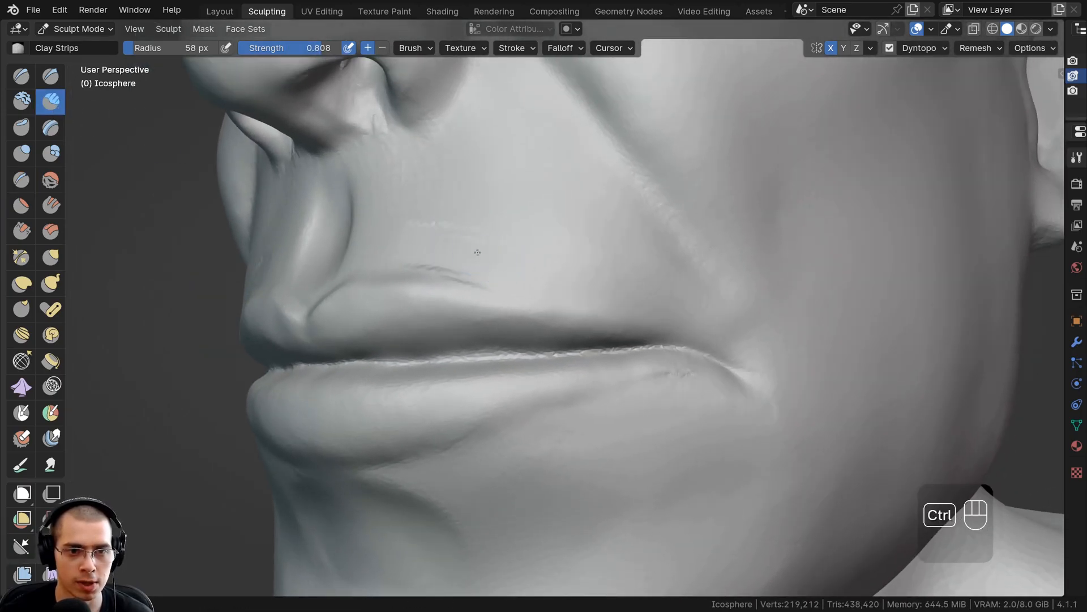
{"action": "left_click_drag", "start_coordinate": [496, 225], "coordinate": [552, 240], "text": "ctrl"}
{"action": "mouse_move", "coordinate": [469, 268]}
{"action": "left_mouse_down", "text": "ctrl"}
{"action": "mouse_move", "coordinate": [528, 283]}
{"action": "mouse_move", "coordinate": [600, 269]}
{"action": "mouse_move", "coordinate": [637, 291]}
{"action": "left_mouse_up", "text": "ctrl"}
{"action": "scroll", "coordinate": [689, 304], "scroll_direction": "down", "scroll_amount": 3}
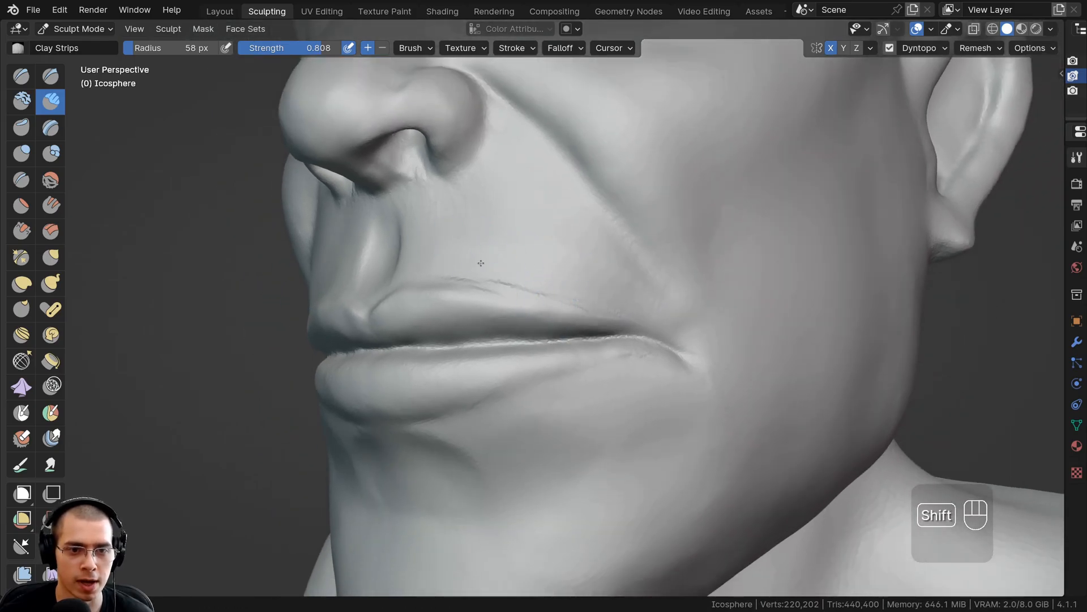
{"action": "left_click_drag", "start_coordinate": [481, 263], "coordinate": [528, 282], "text": "shift"}
{"action": "scroll", "coordinate": [672, 324], "scroll_direction": "down", "scroll_amount": 3}
Step: Carve the area beneath the lower lip toward the mouth corner with subtractive Clay Strips and smooth it
{"action": "middle_click_drag", "start_coordinate": [673, 324], "coordinate": [566, 306]}
{"action": "middle_click_drag", "start_coordinate": [509, 271], "coordinate": [444, 246], "text": "ctrl"}
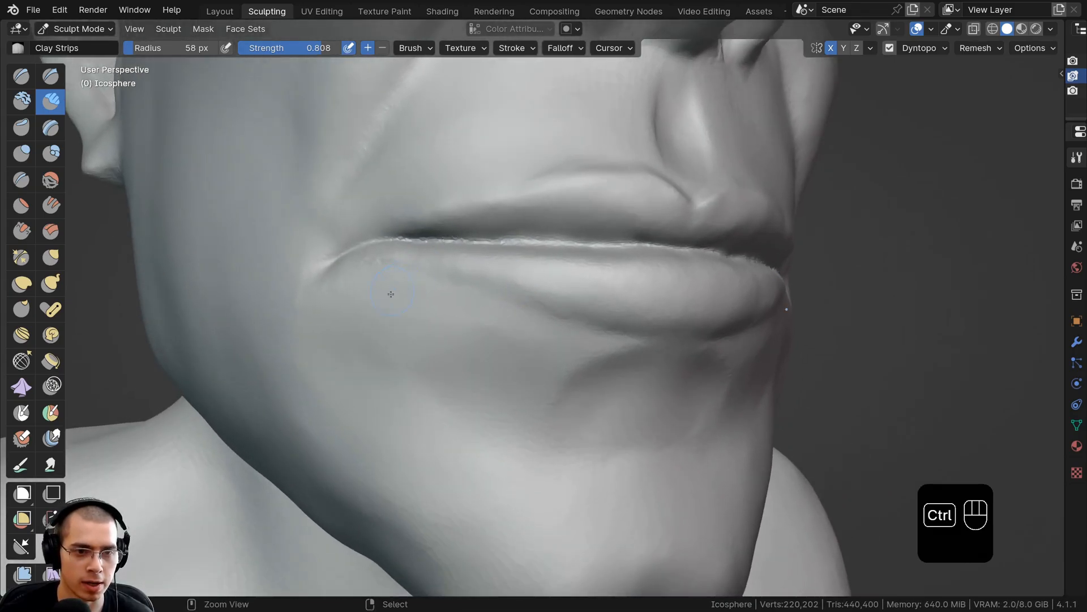
{"action": "left_click_drag", "start_coordinate": [389, 294], "coordinate": [483, 322], "text": "ctrl"}
{"action": "mouse_move", "coordinate": [608, 372]}
{"action": "left_mouse_down", "text": "ctrl"}
{"action": "mouse_move", "coordinate": [721, 348]}
{"action": "mouse_move", "coordinate": [753, 368]}
{"action": "mouse_move", "coordinate": [462, 335]}
{"action": "left_mouse_up", "text": "ctrl"}
{"action": "left_click_drag", "start_coordinate": [654, 371], "coordinate": [549, 357], "text": "ctrl"}
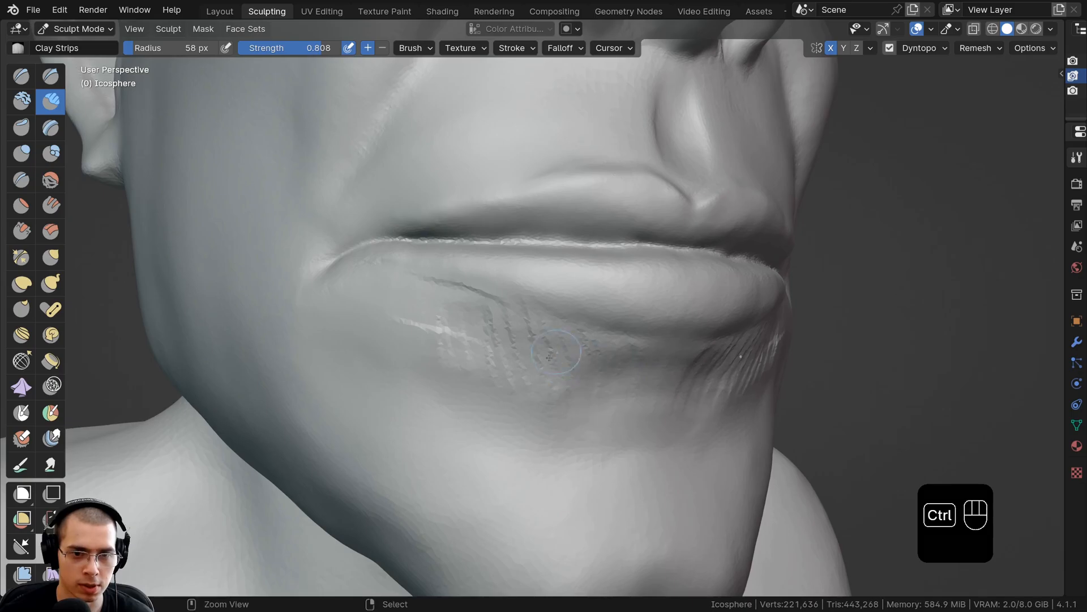
{"action": "mouse_move", "coordinate": [403, 347]}
{"action": "left_mouse_down", "text": "ctrl"}
{"action": "mouse_move", "coordinate": [406, 308]}
{"action": "mouse_move", "coordinate": [470, 309]}
{"action": "left_mouse_up", "text": "ctrl"}
{"action": "scroll", "coordinate": [366, 297], "scroll_direction": "down", "scroll_amount": 3}
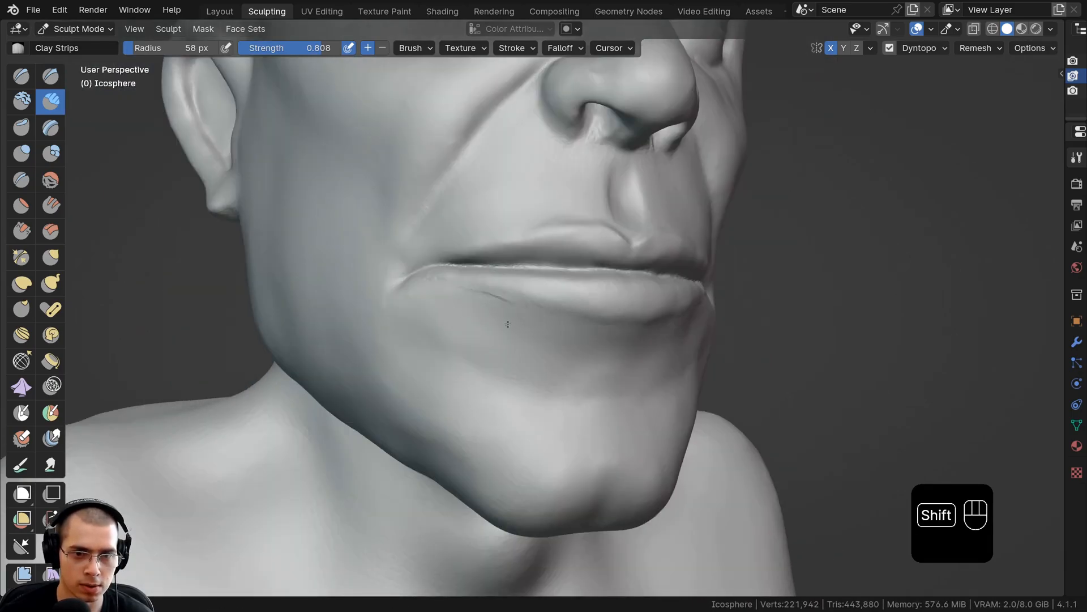
Step: Build up the front of the throat below the chin with vertical Clay Strips strokes
{"action": "scroll", "coordinate": [508, 324], "scroll_direction": "down", "scroll_amount": 6}
{"action": "middle_click_drag", "start_coordinate": [508, 324], "coordinate": [518, 234]}
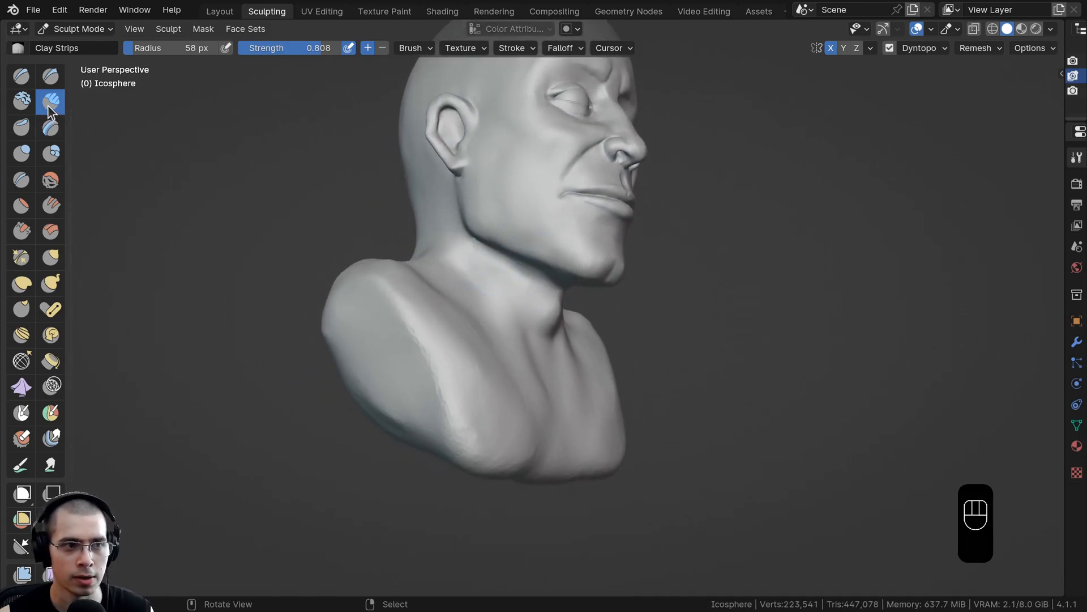
{"action": "scroll", "coordinate": [565, 272], "scroll_direction": "up", "scroll_amount": 4}
{"action": "middle_click_drag", "start_coordinate": [566, 272], "coordinate": [563, 259]}
{"action": "left_click_drag", "start_coordinate": [564, 259], "coordinate": [566, 278]}
{"action": "middle_click_drag", "start_coordinate": [566, 277], "coordinate": [522, 233], "text": "ctrl"}
{"action": "middle_click_drag", "start_coordinate": [565, 346], "coordinate": [558, 368]}
{"action": "scroll", "coordinate": [517, 317], "scroll_direction": "down", "scroll_amount": 2}
{"action": "left_click_drag", "start_coordinate": [513, 295], "coordinate": [515, 376]}
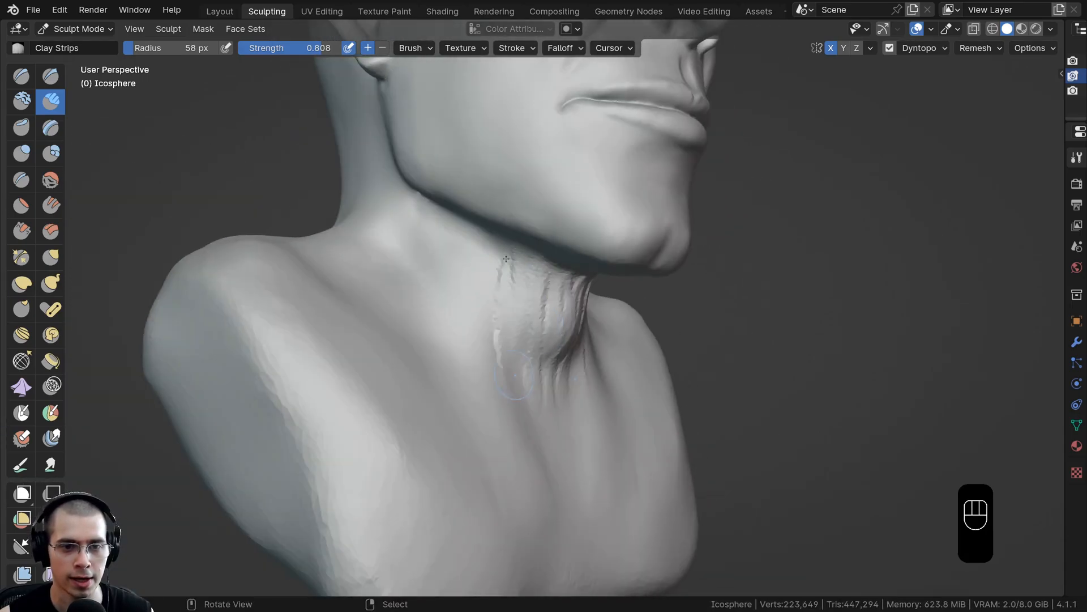
Step: Build up the side neck muscle with Clay Strips, running from behind the jaw down to the base of the throat
{"action": "middle_click_drag", "start_coordinate": [438, 251], "coordinate": [422, 153]}
{"action": "scroll", "coordinate": [420, 145], "scroll_direction": "up", "scroll_amount": 3}
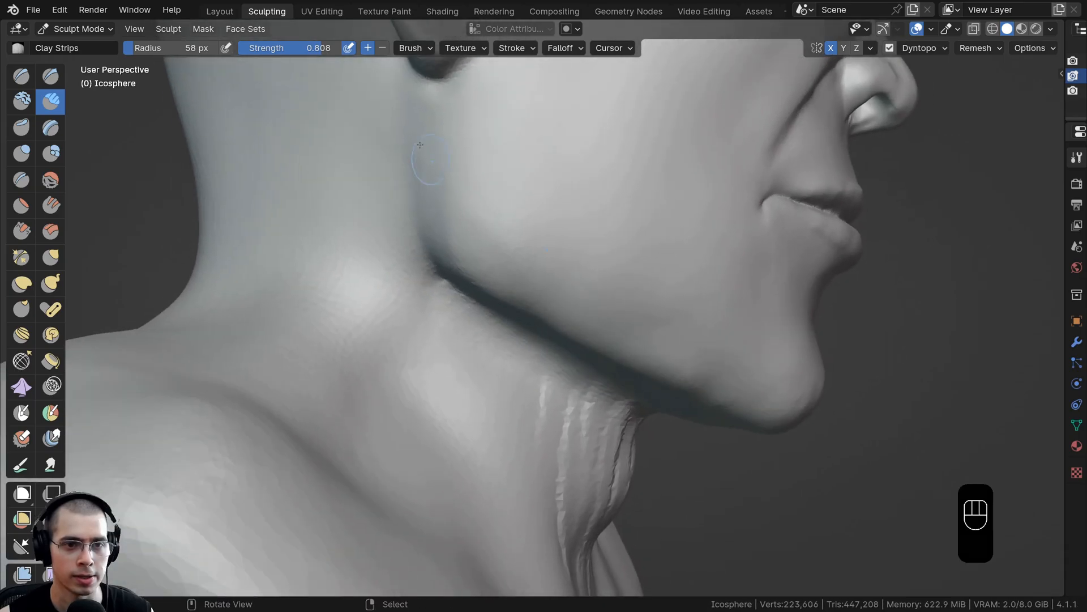
{"action": "left_click_drag", "start_coordinate": [408, 257], "coordinate": [432, 299]}
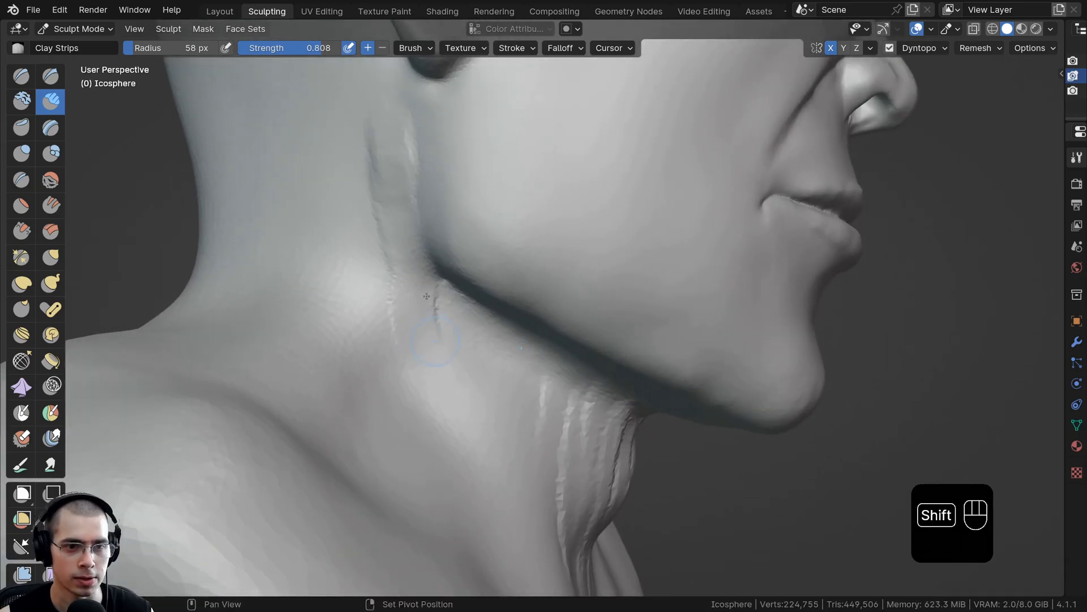
{"action": "middle_click_drag", "start_coordinate": [432, 298], "coordinate": [425, 255], "text": "shift"}
{"action": "scroll", "coordinate": [425, 255], "scroll_direction": "down", "scroll_amount": 2}
{"action": "mouse_move", "coordinate": [431, 266]}
{"action": "middle_mouse_down"}
{"action": "mouse_move", "coordinate": [410, 311]}
{"action": "mouse_move", "coordinate": [429, 290]}
{"action": "mouse_move", "coordinate": [425, 255]}
{"action": "middle_mouse_up"}
{"action": "scroll", "coordinate": [436, 294], "scroll_direction": "down", "scroll_amount": 3}
{"action": "left_click_drag", "start_coordinate": [461, 335], "coordinate": [519, 463]}
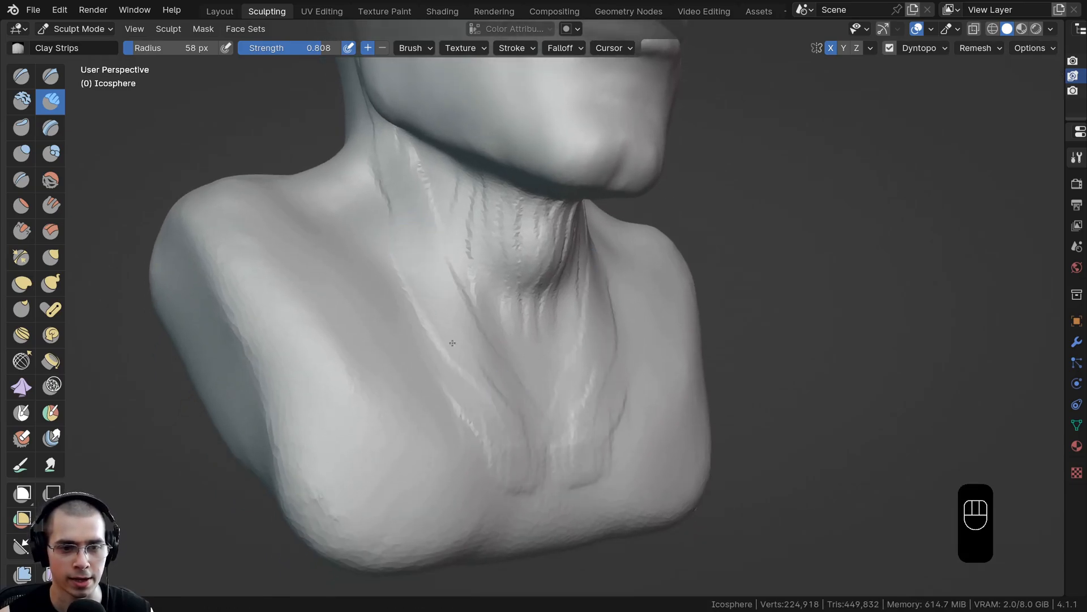
{"action": "mouse_move", "coordinate": [452, 342]}
{"action": "left_mouse_down"}
{"action": "mouse_move", "coordinate": [488, 430]}
{"action": "mouse_move", "coordinate": [453, 266]}
{"action": "left_mouse_up"}
{"action": "mouse_move", "coordinate": [453, 266]}
{"action": "middle_mouse_down"}
{"action": "mouse_move", "coordinate": [476, 278]}
{"action": "mouse_move", "coordinate": [442, 269]}
{"action": "middle_mouse_up"}
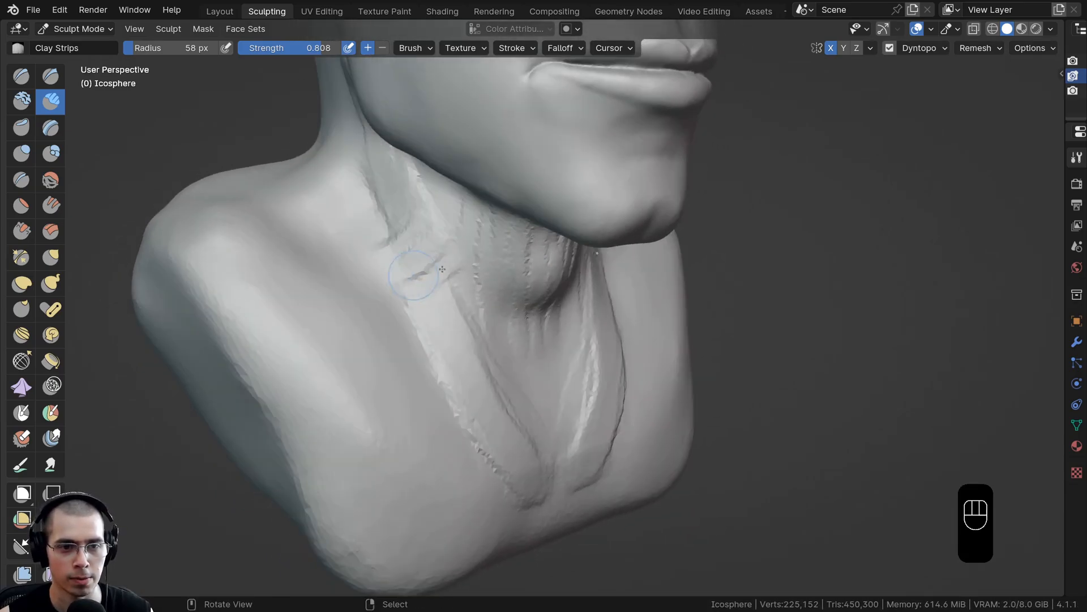
{"action": "left_click_drag", "start_coordinate": [442, 269], "coordinate": [452, 337]}
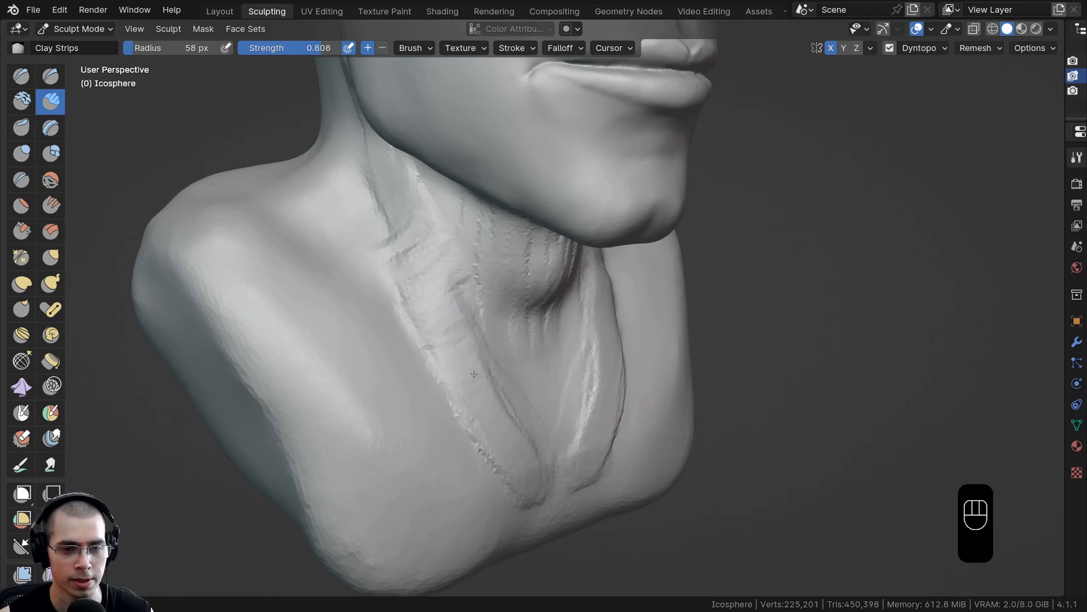
Step: Smooth the side neck muscle and the strokes on the throat
{"action": "mouse_move", "coordinate": [474, 374]}
{"action": "middle_mouse_down"}
{"action": "mouse_move", "coordinate": [437, 199]}
{"action": "mouse_move", "coordinate": [476, 266]}
{"action": "middle_mouse_up"}
{"action": "left_click_drag", "start_coordinate": [476, 266], "coordinate": [495, 310], "text": "shift"}
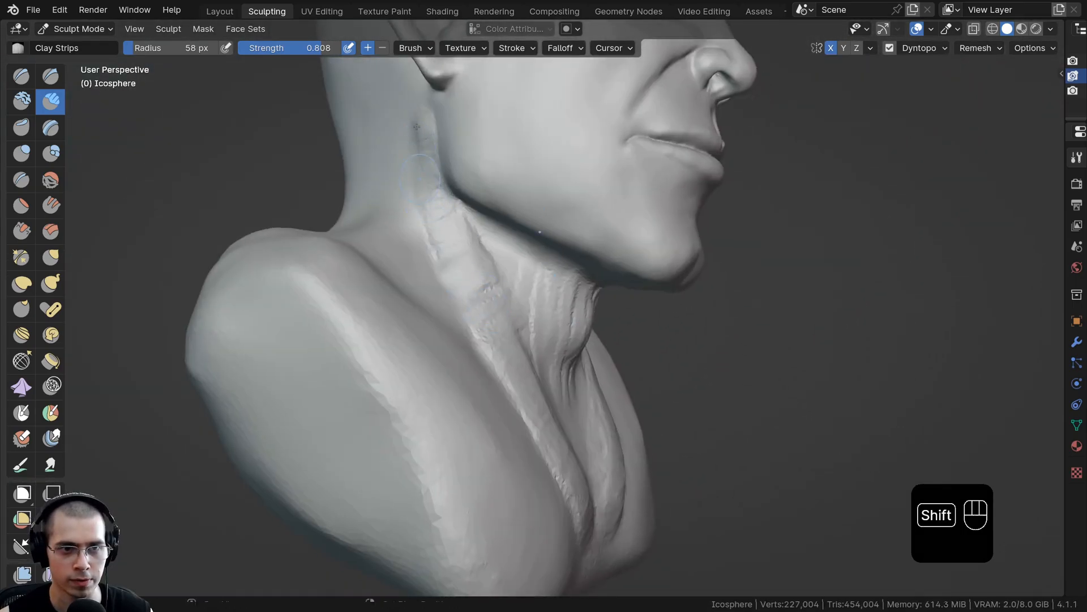
{"action": "middle_click_drag", "start_coordinate": [457, 285], "coordinate": [415, 228], "text": "shift"}
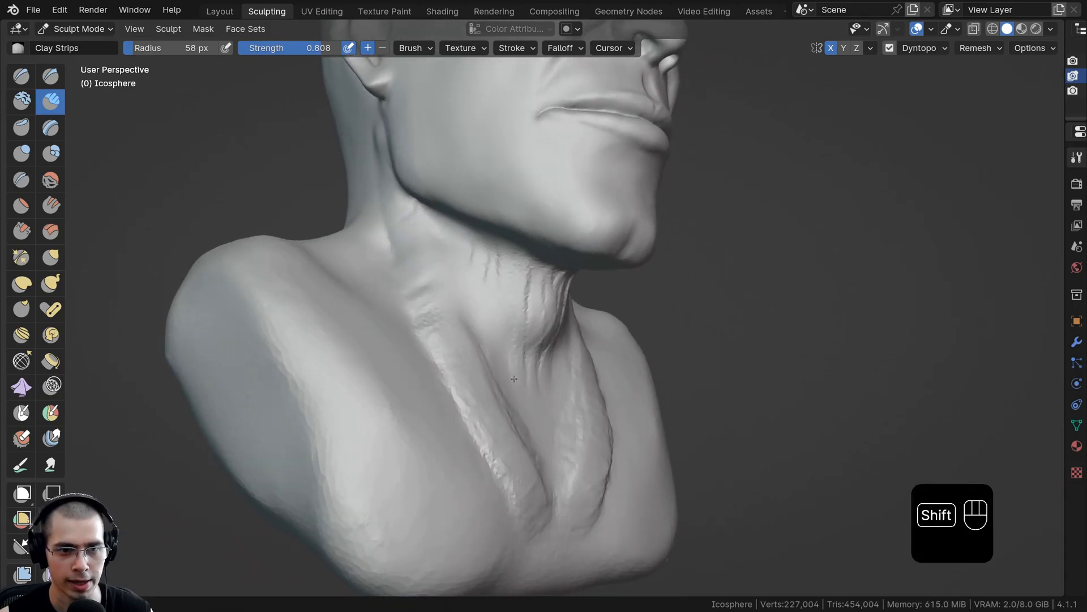
{"action": "middle_click_drag", "start_coordinate": [514, 379], "coordinate": [500, 277], "text": "ctrl"}
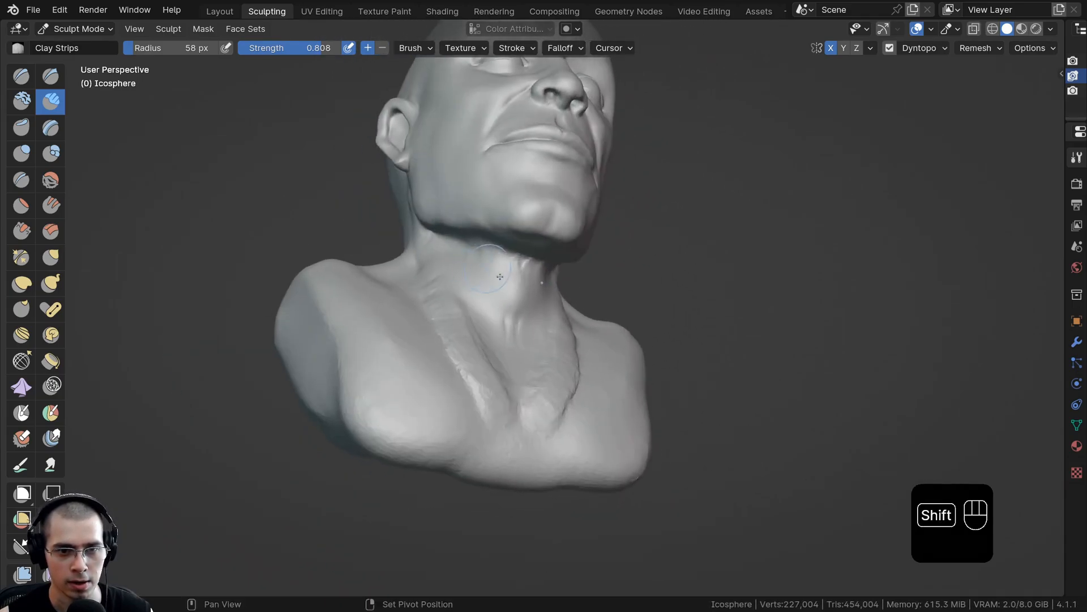
Step: Build up the back and side of the neck below the ear with diagonal Clay Strips strokes and add strokes beneath the jaw
{"action": "middle_click_drag", "start_coordinate": [510, 318], "coordinate": [441, 182], "text": "ctrl"}
{"action": "left_click_drag", "start_coordinate": [441, 181], "coordinate": [421, 241]}
{"action": "left_click_drag", "start_coordinate": [410, 193], "coordinate": [439, 255]}
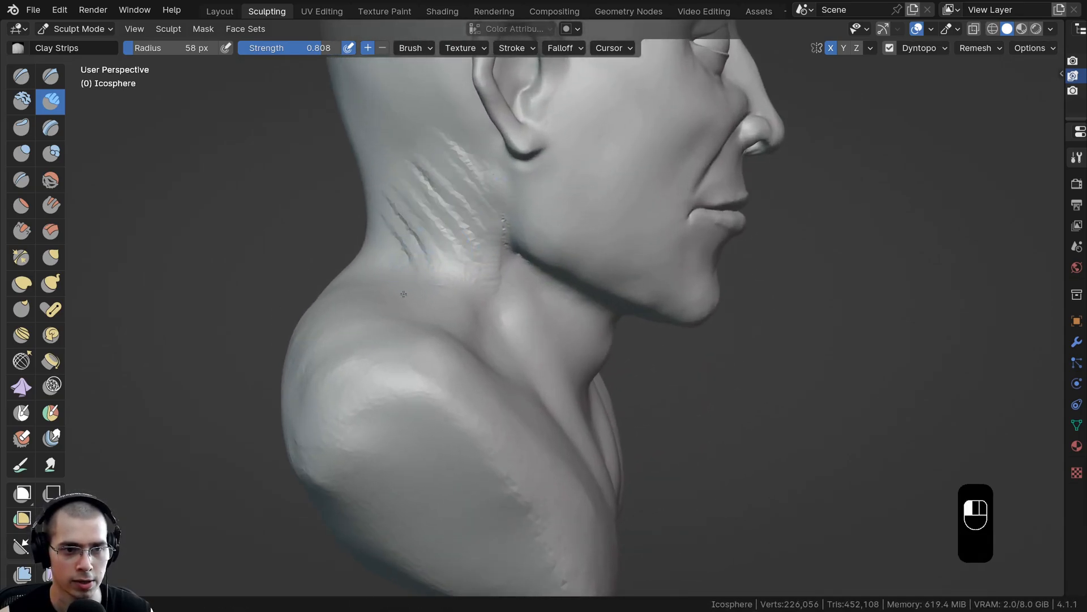
{"action": "middle_click_drag", "start_coordinate": [492, 291], "coordinate": [568, 302], "text": "shift"}
{"action": "left_click_drag", "start_coordinate": [568, 303], "coordinate": [582, 354]}
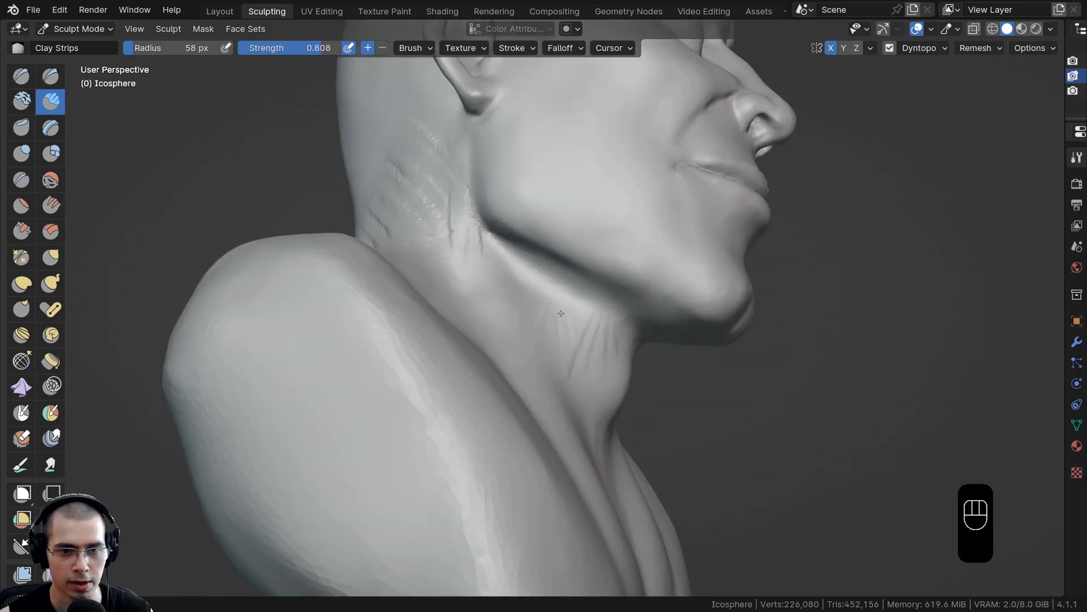
{"action": "mouse_move", "coordinate": [561, 313]}
{"action": "middle_mouse_down", "text": "ctrl"}
{"action": "mouse_move", "coordinate": [496, 264]}
{"action": "mouse_move", "coordinate": [453, 289]}
{"action": "mouse_move", "coordinate": [412, 315]}
{"action": "mouse_move", "coordinate": [454, 379]}
{"action": "mouse_move", "coordinate": [305, 275]}
{"action": "middle_mouse_up", "text": "ctrl"}
{"action": "key", "text": "g"}
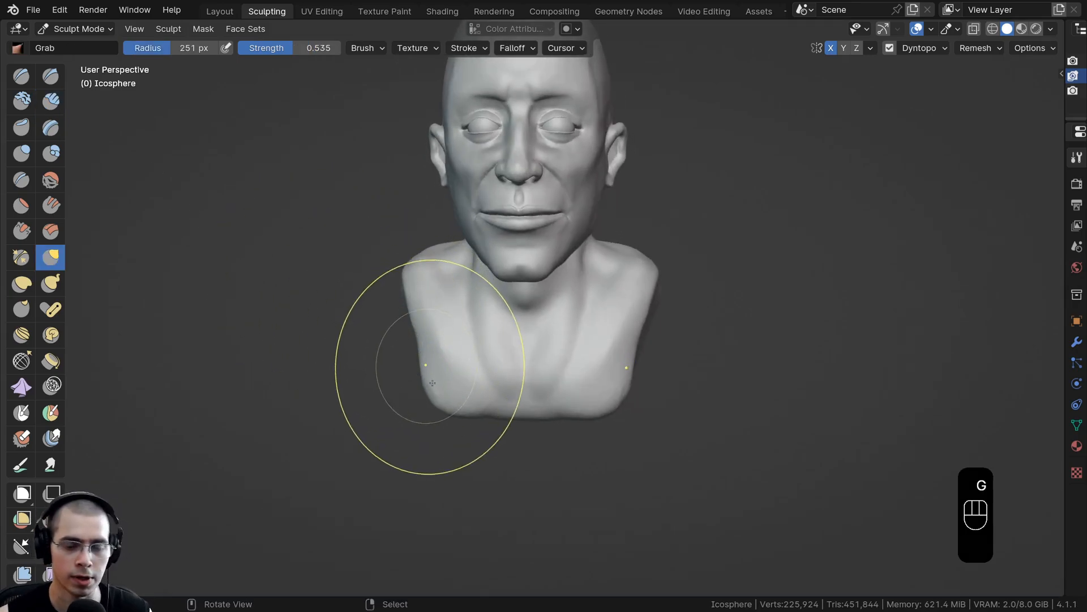
{"action": "scroll", "coordinate": [385, 391], "scroll_direction": "up", "scroll_amount": 2}
{"action": "mouse_move", "coordinate": [413, 409]}
{"action": "middle_mouse_down"}
{"action": "mouse_move", "coordinate": [425, 401]}
{"action": "mouse_move", "coordinate": [340, 244]}
{"action": "mouse_move", "coordinate": [481, 334]}
{"action": "mouse_move", "coordinate": [243, 214]}
{"action": "middle_mouse_up"}
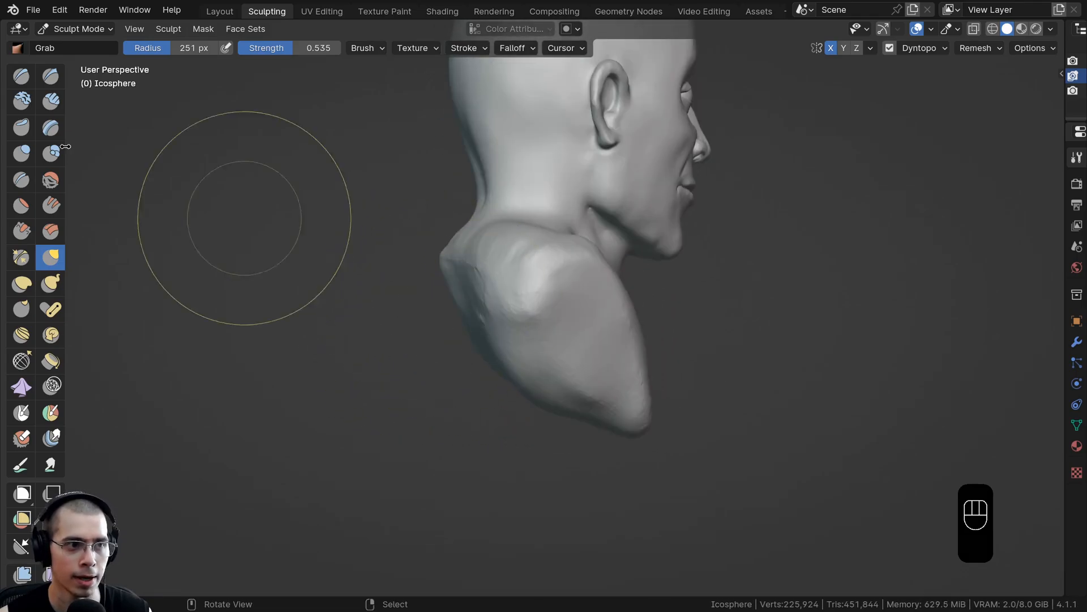
Step: Build up the back of the torso below the shoulders with Clay Strips strokes
{"action": "left_click", "coordinate": [50, 101]}
{"action": "mouse_move", "coordinate": [496, 237]}
{"action": "middle_mouse_down"}
{"action": "mouse_move", "coordinate": [567, 333]}
{"action": "mouse_move", "coordinate": [526, 305]}
{"action": "mouse_move", "coordinate": [566, 261]}
{"action": "middle_mouse_up"}
{"action": "mouse_move", "coordinate": [567, 249]}
{"action": "left_mouse_down"}
{"action": "mouse_move", "coordinate": [589, 266]}
{"action": "mouse_move", "coordinate": [575, 273]}
{"action": "left_mouse_up"}
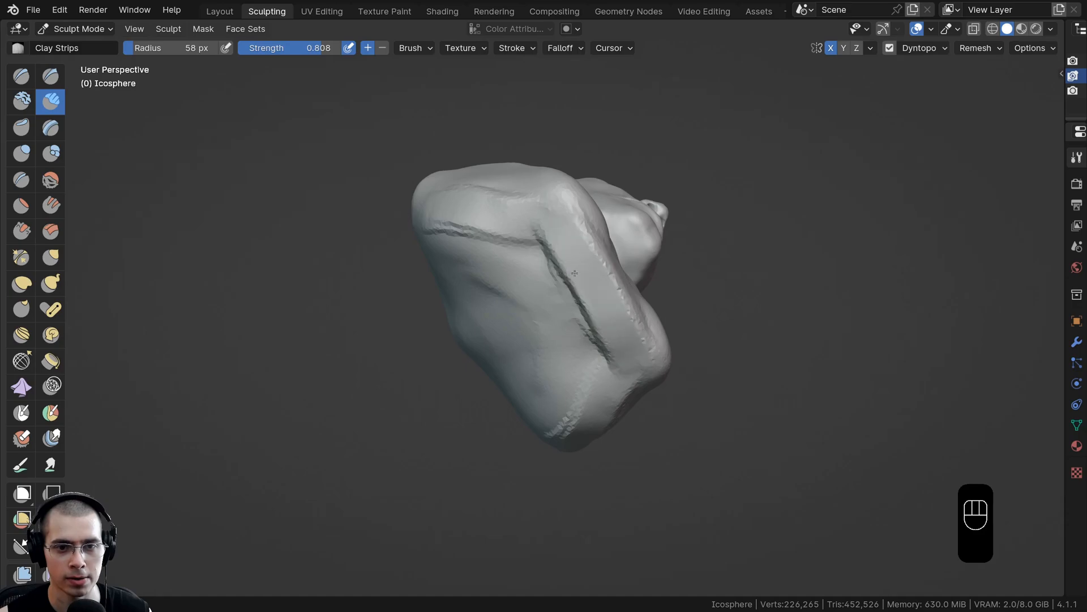
{"action": "middle_click_drag", "start_coordinate": [574, 273], "coordinate": [569, 250]}
{"action": "mouse_move", "coordinate": [572, 266]}
{"action": "left_mouse_down"}
{"action": "mouse_move", "coordinate": [567, 238]}
{"action": "mouse_move", "coordinate": [527, 227]}
{"action": "left_mouse_up"}
{"action": "scroll", "coordinate": [623, 299], "scroll_direction": "up", "scroll_amount": 3}
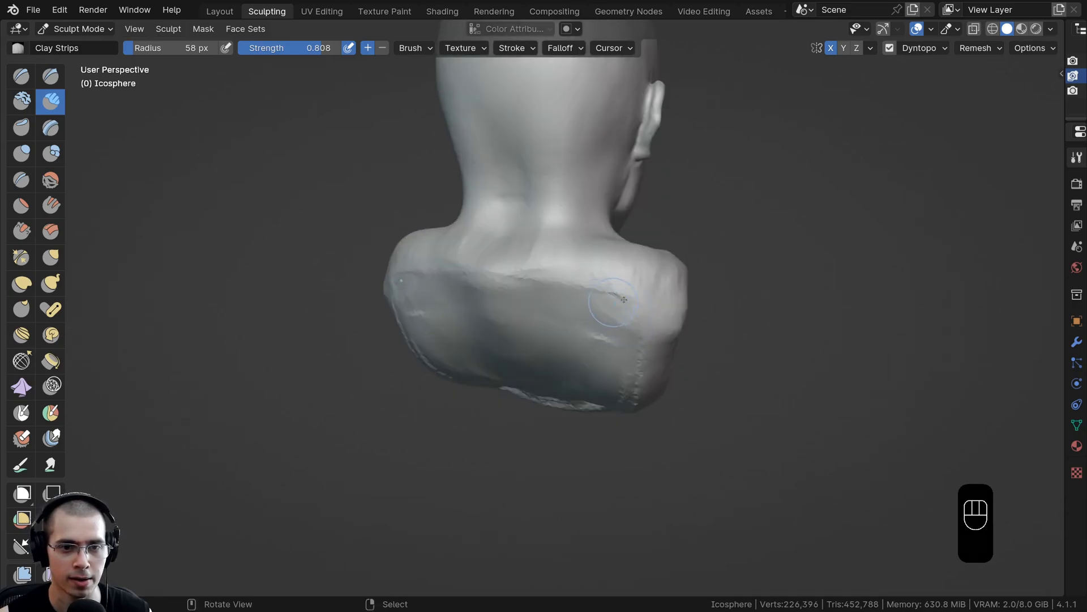
{"action": "left_click_drag", "start_coordinate": [624, 299], "coordinate": [643, 351]}
{"action": "mouse_move", "coordinate": [643, 351]}
{"action": "middle_mouse_down"}
{"action": "mouse_move", "coordinate": [640, 372]}
{"action": "mouse_move", "coordinate": [539, 345]}
{"action": "mouse_move", "coordinate": [501, 261]}
{"action": "middle_mouse_up"}
Step: Fill the underside of the bust with Clay Strips strokes and smooth the uneven area
{"action": "mouse_move", "coordinate": [502, 262]}
{"action": "middle_mouse_down", "text": "shift"}
{"action": "mouse_move", "coordinate": [505, 241]}
{"action": "mouse_move", "coordinate": [459, 278]}
{"action": "middle_mouse_up", "text": "shift"}
{"action": "left_click_drag", "start_coordinate": [561, 394], "coordinate": [510, 393]}
{"action": "middle_click_drag", "start_coordinate": [522, 393], "coordinate": [510, 326], "text": "ctrl"}
{"action": "left_click_drag", "start_coordinate": [484, 387], "coordinate": [488, 391]}
{"action": "middle_click_drag", "start_coordinate": [524, 394], "coordinate": [551, 434], "text": "ctrl"}
{"action": "left_click_drag", "start_coordinate": [512, 377], "coordinate": [488, 356], "text": "shift"}
{"action": "middle_click_drag", "start_coordinate": [553, 391], "coordinate": [546, 350]}
{"action": "middle_click_drag", "start_coordinate": [484, 334], "coordinate": [526, 328]}
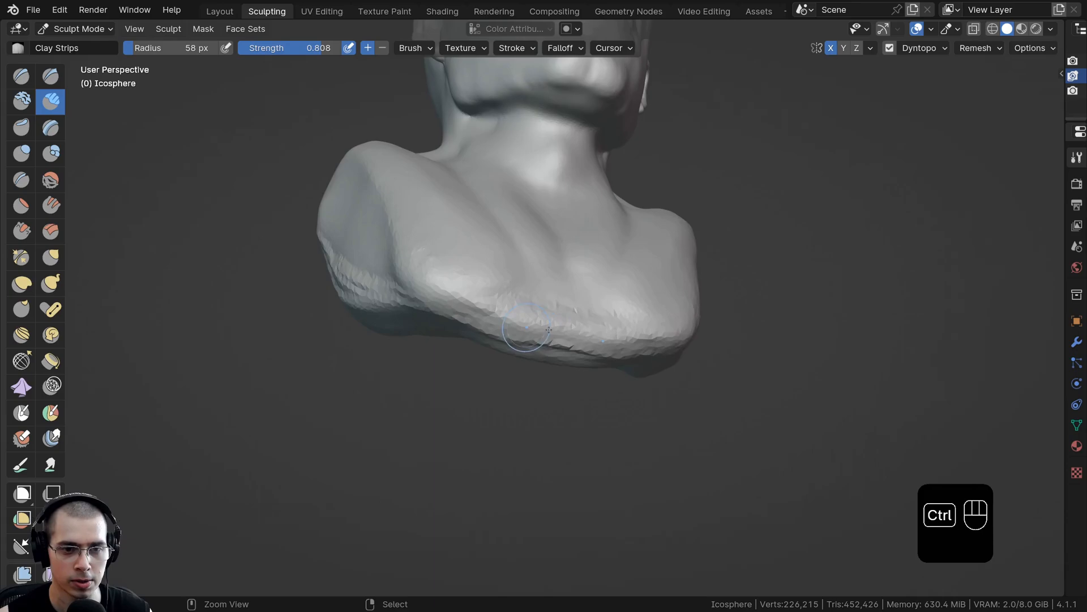
Step: Carve back the lower front of the chest with subtractive Clay Strips strokes to shape the bust's bottom edge
{"action": "left_click_drag", "start_coordinate": [549, 330], "coordinate": [509, 313], "text": "ctrl"}
{"action": "middle_click_drag", "start_coordinate": [510, 313], "coordinate": [452, 334]}
{"action": "left_click_drag", "start_coordinate": [470, 324], "coordinate": [397, 324], "text": "ctrl"}
{"action": "middle_click_drag", "start_coordinate": [431, 315], "coordinate": [445, 317]}
{"action": "middle_click_drag", "start_coordinate": [445, 318], "coordinate": [448, 301], "text": "ctrl"}
{"action": "left_click_drag", "start_coordinate": [453, 303], "coordinate": [413, 297], "text": "ctrl"}
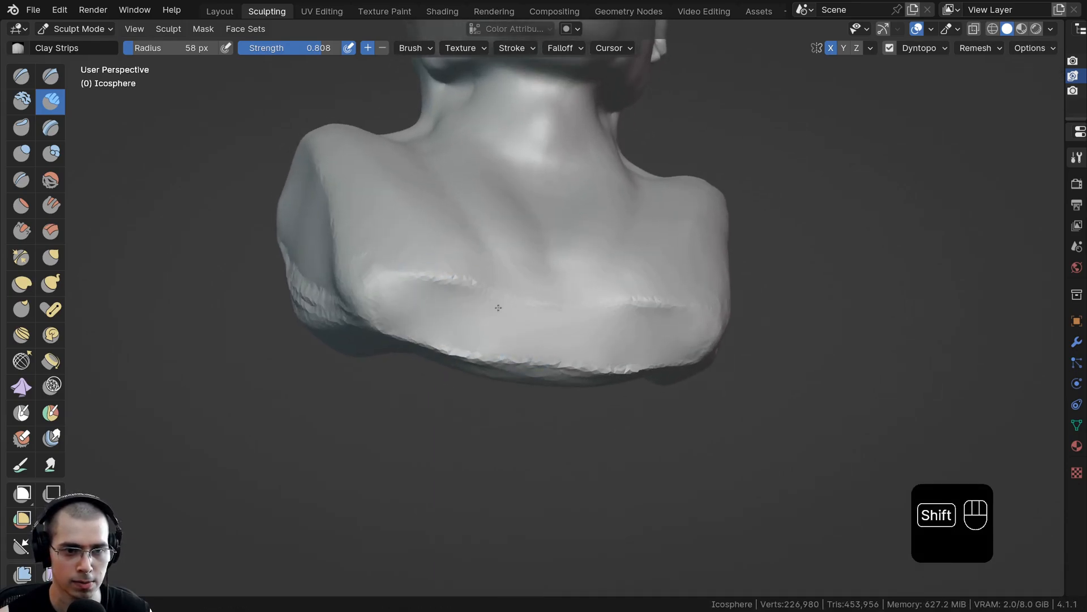
Step: Carve down the side face of the shoulder cut with subtractive Clay Strips strokes
{"action": "scroll", "coordinate": [365, 255], "scroll_direction": "up", "scroll_amount": 2}
{"action": "middle_click_drag", "start_coordinate": [362, 233], "coordinate": [580, 350]}
{"action": "mouse_move", "coordinate": [595, 354]}
{"action": "left_mouse_down", "text": "ctrl"}
{"action": "mouse_move", "coordinate": [613, 409]}
{"action": "mouse_move", "coordinate": [564, 300]}
{"action": "left_mouse_up", "text": "ctrl"}
{"action": "scroll", "coordinate": [583, 357], "scroll_direction": "down", "scroll_amount": 1}
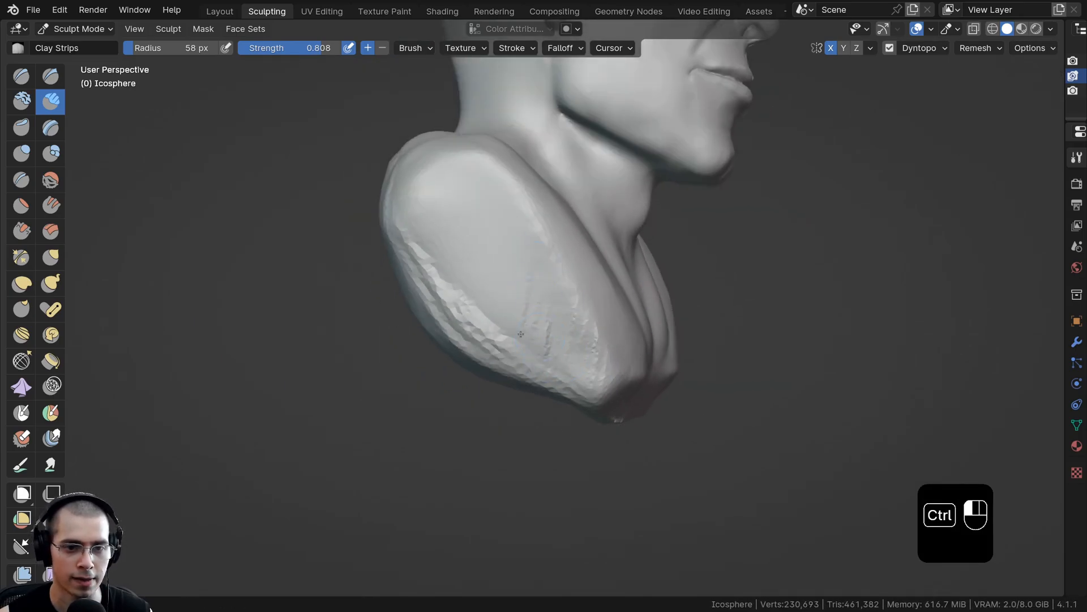
{"action": "left_click_drag", "start_coordinate": [487, 300], "coordinate": [456, 274], "text": "ctrl"}
Step: Flatten the side face of the shoulder cut using the Flatten/Contrast brush at a 111 px radius
{"action": "left_click", "coordinate": [50, 179]}
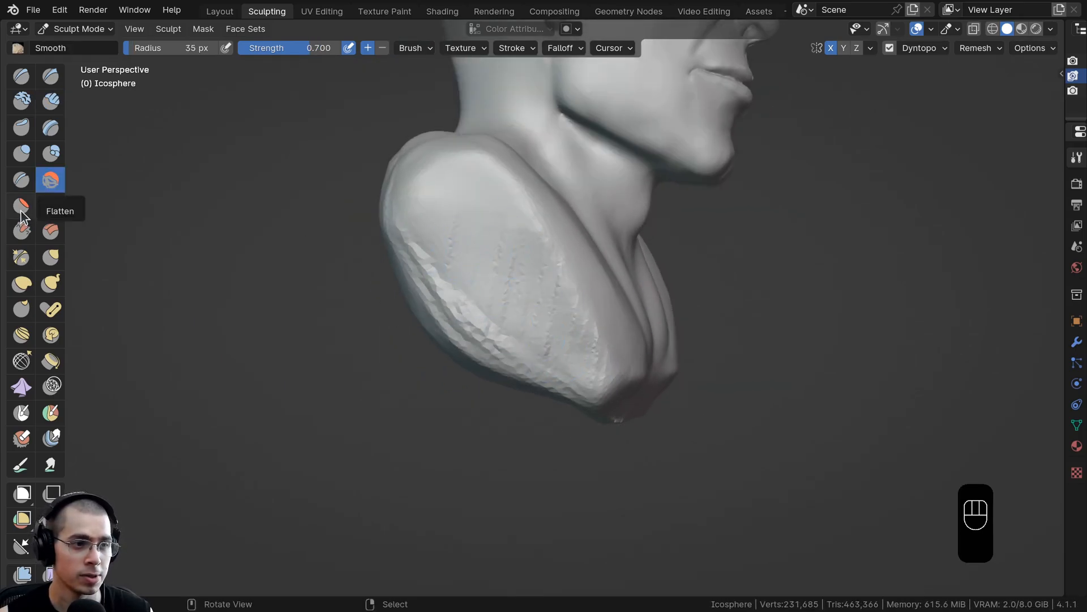
{"action": "left_click", "coordinate": [20, 207]}
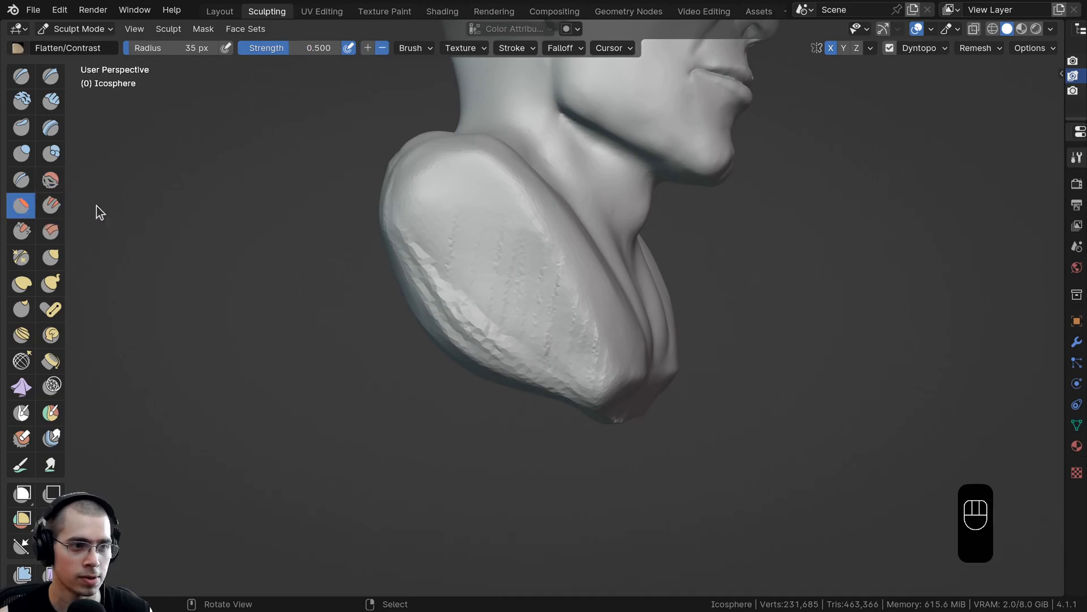
{"action": "key", "text": "f"}
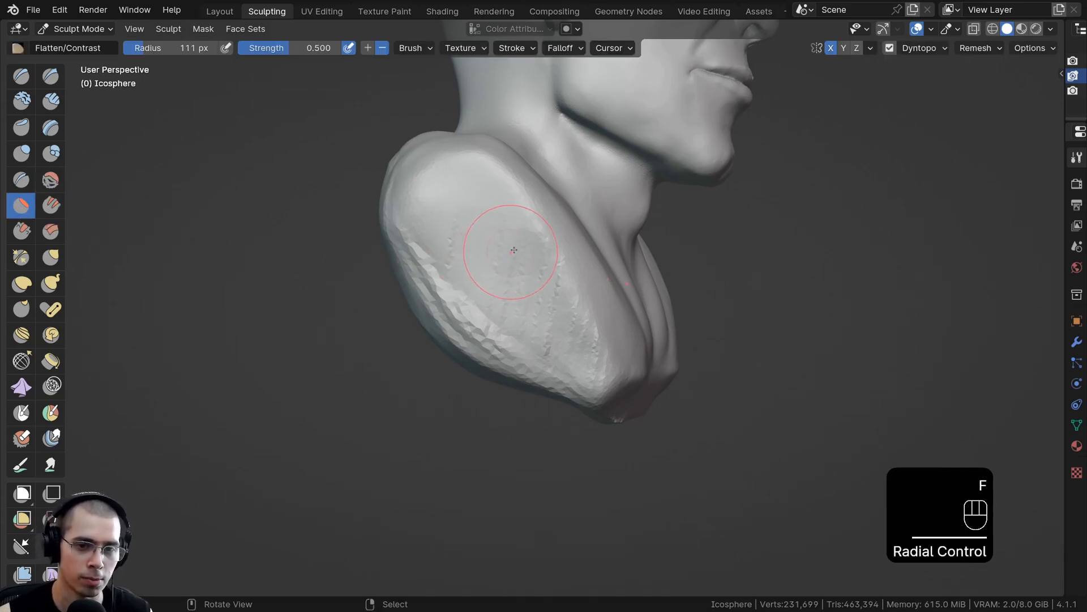
{"action": "left_click", "coordinate": [566, 321]}
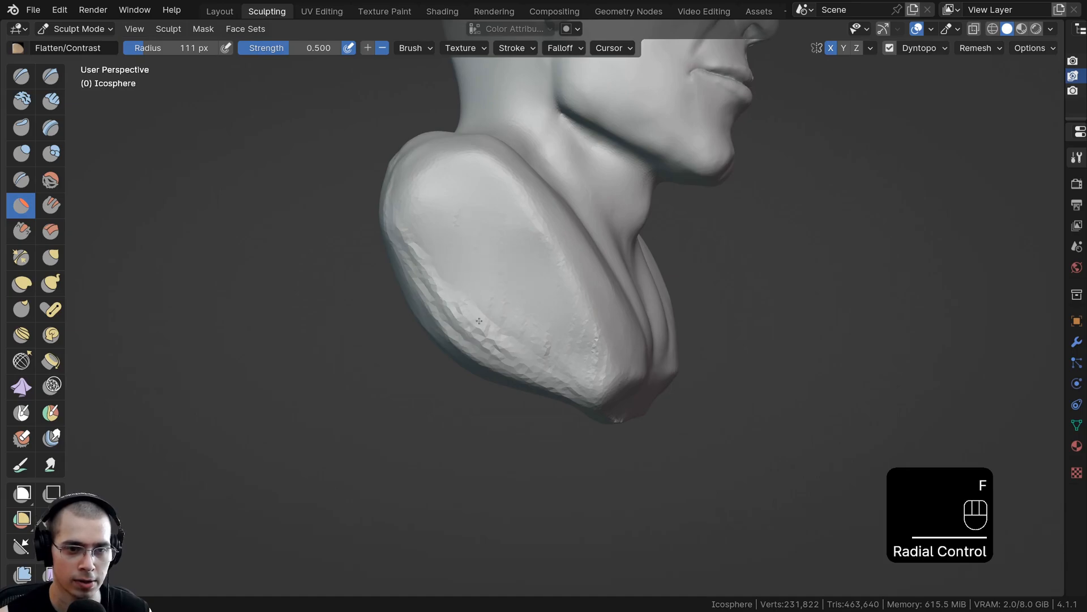
{"action": "left_click_drag", "start_coordinate": [480, 320], "coordinate": [488, 331]}
{"action": "middle_click_drag", "start_coordinate": [512, 306], "coordinate": [509, 288]}
{"action": "scroll", "coordinate": [508, 289], "scroll_direction": "up", "scroll_amount": 1}
{"action": "left_click_drag", "start_coordinate": [480, 273], "coordinate": [504, 291]}
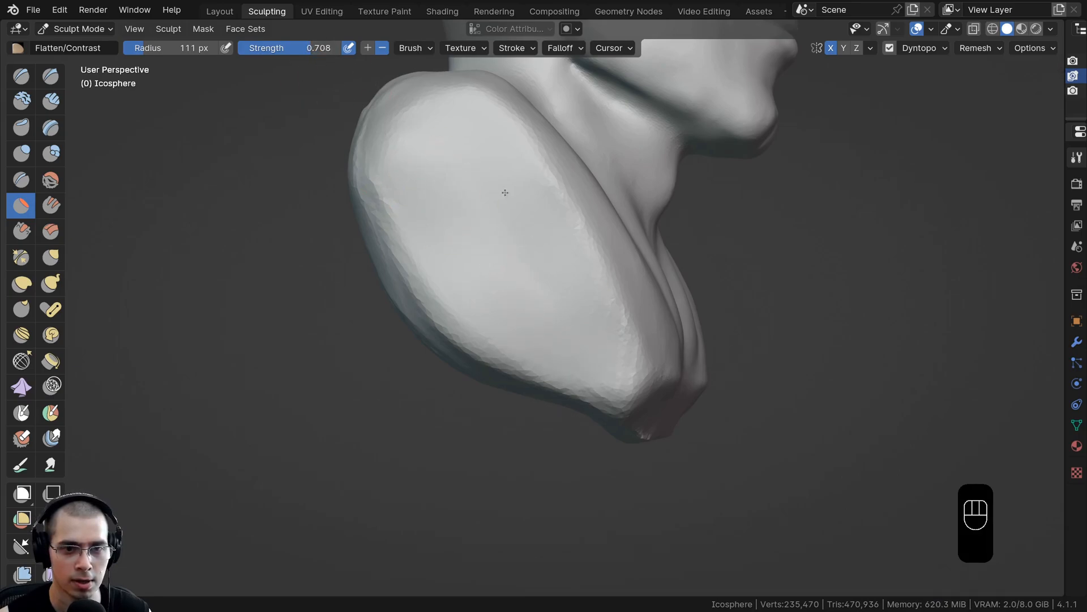
{"action": "left_click_drag", "start_coordinate": [505, 192], "coordinate": [448, 143]}
Step: Flatten the back of the shoulders and the rear of the bust with the Flatten/Contrast brush
{"action": "middle_click_drag", "start_coordinate": [510, 272], "coordinate": [614, 308]}
{"action": "middle_click_drag", "start_coordinate": [523, 292], "coordinate": [657, 278]}
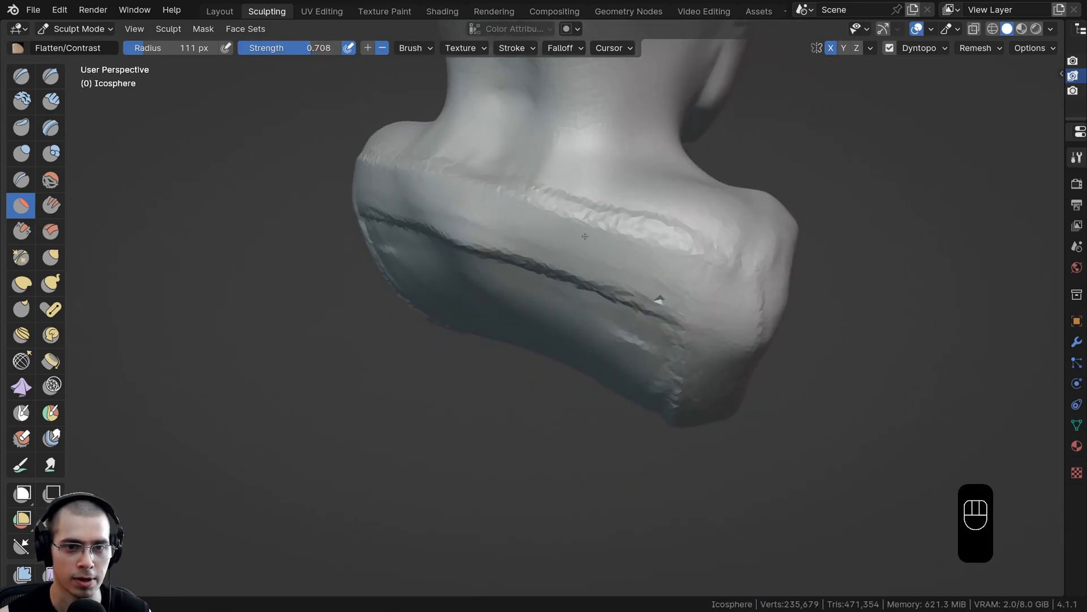
{"action": "left_click_drag", "start_coordinate": [585, 236], "coordinate": [576, 201]}
{"action": "middle_click_drag", "start_coordinate": [615, 246], "coordinate": [539, 170]}
{"action": "left_click_drag", "start_coordinate": [539, 170], "coordinate": [710, 269]}
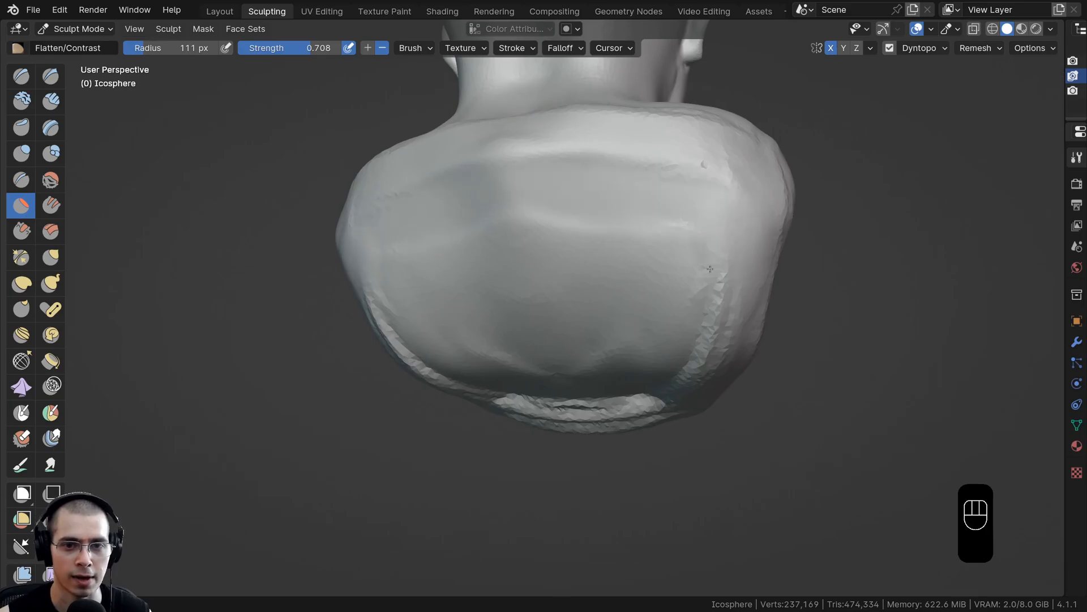
{"action": "middle_click_drag", "start_coordinate": [710, 269], "coordinate": [510, 261]}
Step: Sharpen the rear edge across the back of the shoulders with inverted Crease strokes at a 62 px radius
{"action": "key", "text": "c"}
{"action": "key", "text": "shift+c"}
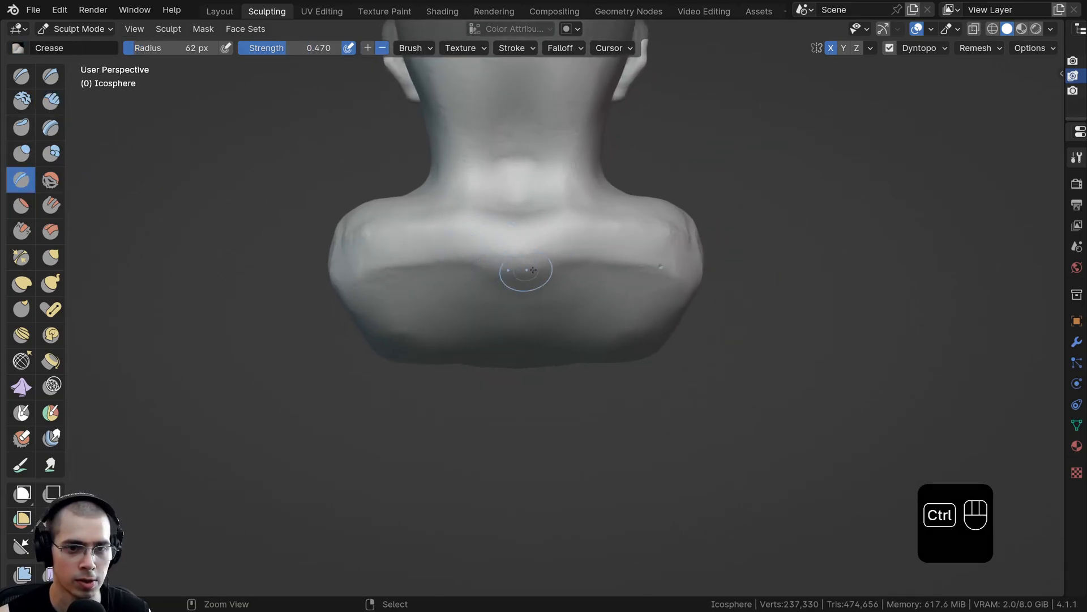
{"action": "left_click_drag", "start_coordinate": [525, 271], "coordinate": [396, 274], "text": "ctrl"}
{"action": "middle_click_drag", "start_coordinate": [502, 263], "coordinate": [498, 247]}
{"action": "middle_click_drag", "start_coordinate": [498, 247], "coordinate": [496, 237], "text": "ctrl"}
{"action": "left_click_drag", "start_coordinate": [492, 247], "coordinate": [347, 244], "text": "ctrl"}
{"action": "middle_click_drag", "start_coordinate": [346, 243], "coordinate": [430, 232]}
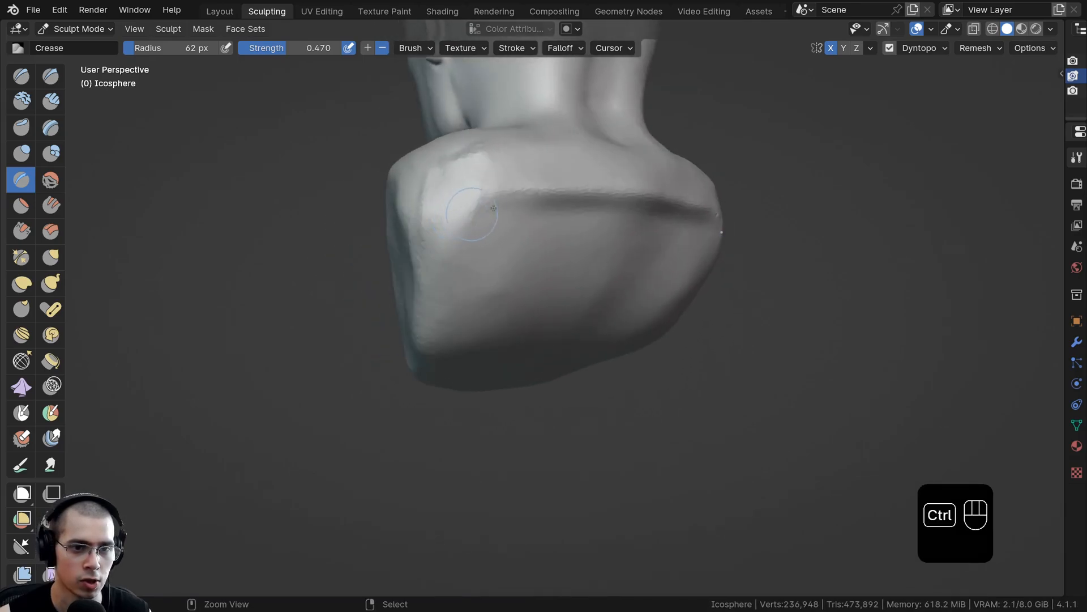
{"action": "left_click_drag", "start_coordinate": [504, 201], "coordinate": [459, 177], "text": "ctrl"}
{"action": "middle_click_drag", "start_coordinate": [459, 187], "coordinate": [541, 205]}
Step: Sharpen the lower corner where the shoulder cut meets the chest and base with inverted Crease strokes
{"action": "left_click_drag", "start_coordinate": [613, 247], "coordinate": [595, 266], "text": "ctrl"}
{"action": "left_click_drag", "start_coordinate": [612, 246], "coordinate": [600, 269], "text": "ctrl"}
{"action": "middle_click_drag", "start_coordinate": [600, 269], "coordinate": [653, 259]}
{"action": "left_click_drag", "start_coordinate": [653, 258], "coordinate": [635, 271], "text": "ctrl"}
{"action": "mouse_move", "coordinate": [630, 266]}
{"action": "middle_mouse_down", "text": "ctrl"}
{"action": "mouse_move", "coordinate": [605, 245]}
{"action": "mouse_move", "coordinate": [604, 224]}
{"action": "middle_mouse_up", "text": "ctrl"}
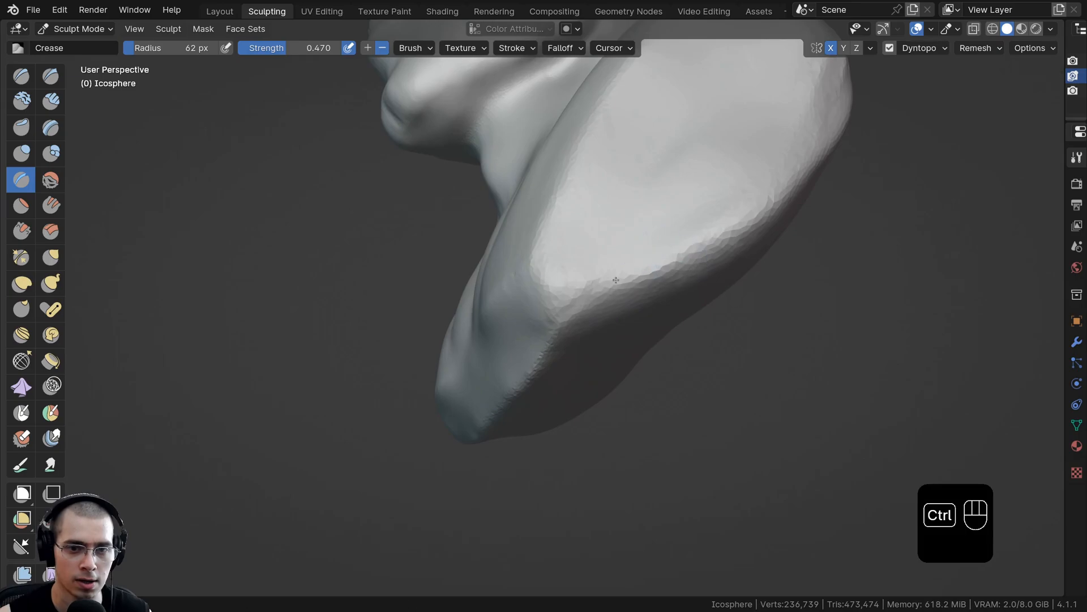
Step: Adjust the Dyntopo detail size and sharpen the bottom edge of the shoulder cut with an inverted Crease stroke
{"action": "left_click", "coordinate": [909, 49]}
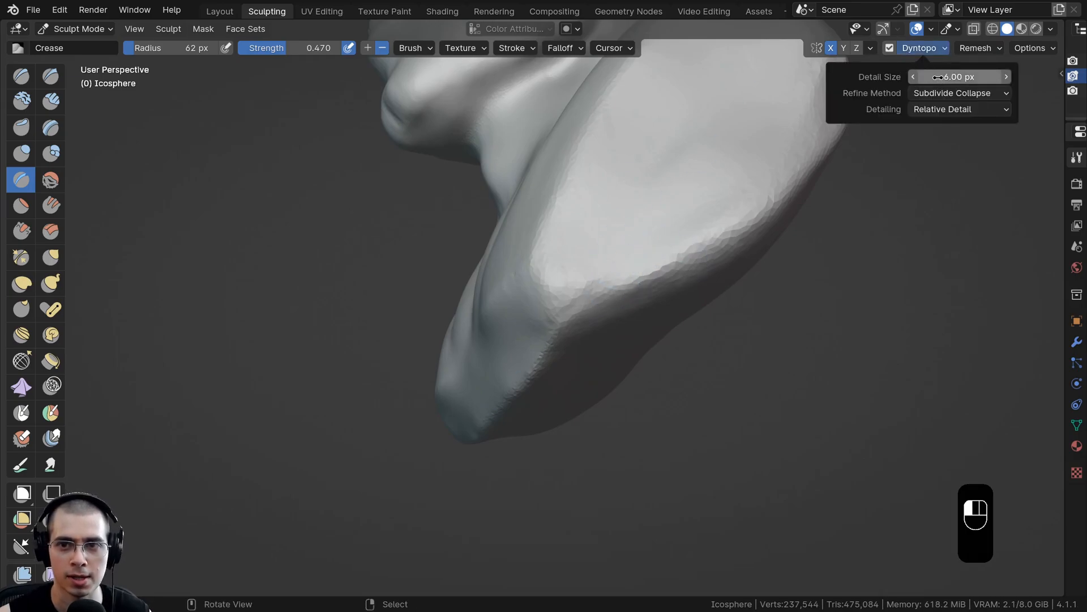
{"action": "left_click", "coordinate": [939, 77]}
{"action": "key", "text": "Return"}
{"action": "mouse_move", "coordinate": [679, 136]}
{"action": "middle_mouse_down"}
{"action": "mouse_move", "coordinate": [665, 148]}
{"action": "mouse_move", "coordinate": [720, 204]}
{"action": "middle_mouse_up"}
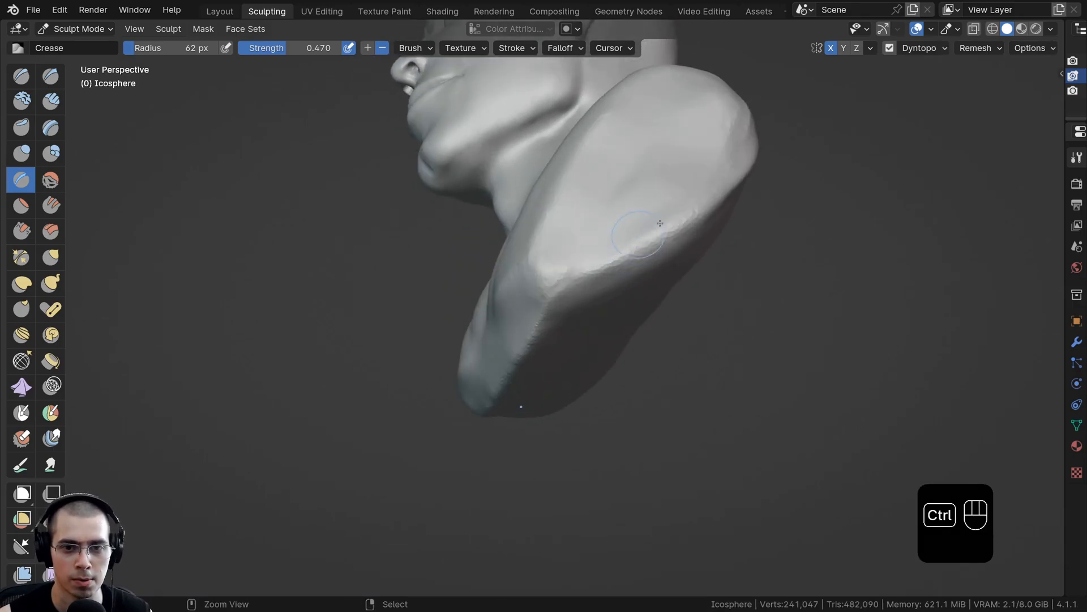
{"action": "left_click_drag", "start_coordinate": [719, 204], "coordinate": [586, 286], "text": "ctrl"}
Step: Sharpen the bottom front edge of the chest with inverted Crease strokes
{"action": "mouse_move", "coordinate": [586, 286]}
{"action": "middle_mouse_down"}
{"action": "mouse_move", "coordinate": [661, 282]}
{"action": "mouse_move", "coordinate": [589, 274]}
{"action": "mouse_move", "coordinate": [369, 160]}
{"action": "mouse_move", "coordinate": [323, 270]}
{"action": "middle_mouse_up"}
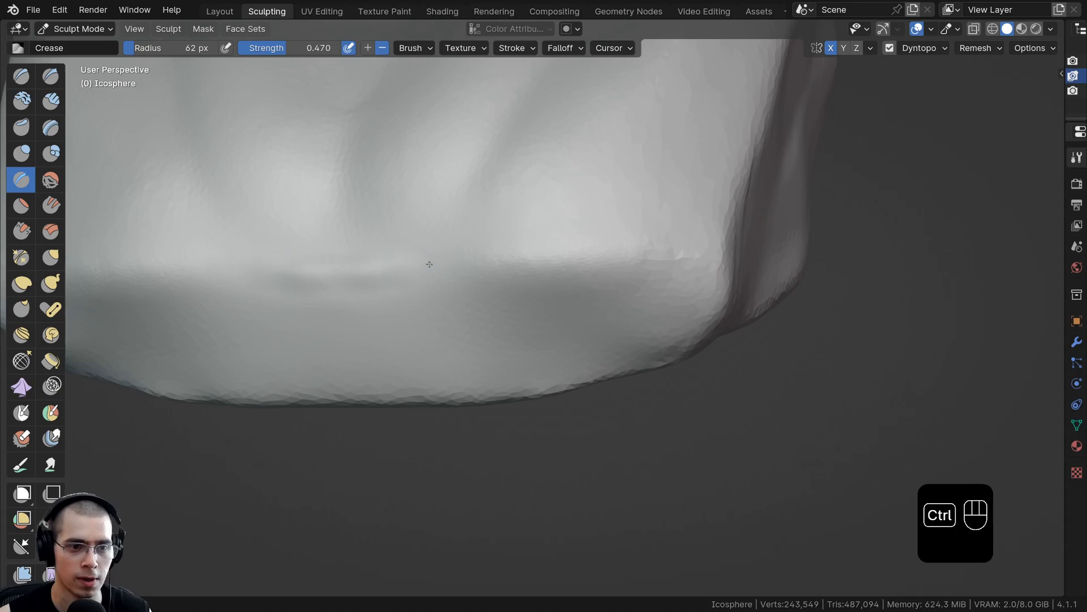
{"action": "left_click_drag", "start_coordinate": [564, 249], "coordinate": [680, 258], "text": "ctrl"}
{"action": "mouse_move", "coordinate": [679, 258]}
{"action": "middle_mouse_down", "text": "ctrl"}
{"action": "mouse_move", "coordinate": [529, 311]}
{"action": "mouse_move", "coordinate": [468, 285]}
{"action": "mouse_move", "coordinate": [517, 262]}
{"action": "mouse_move", "coordinate": [583, 278]}
{"action": "middle_mouse_up", "text": "ctrl"}
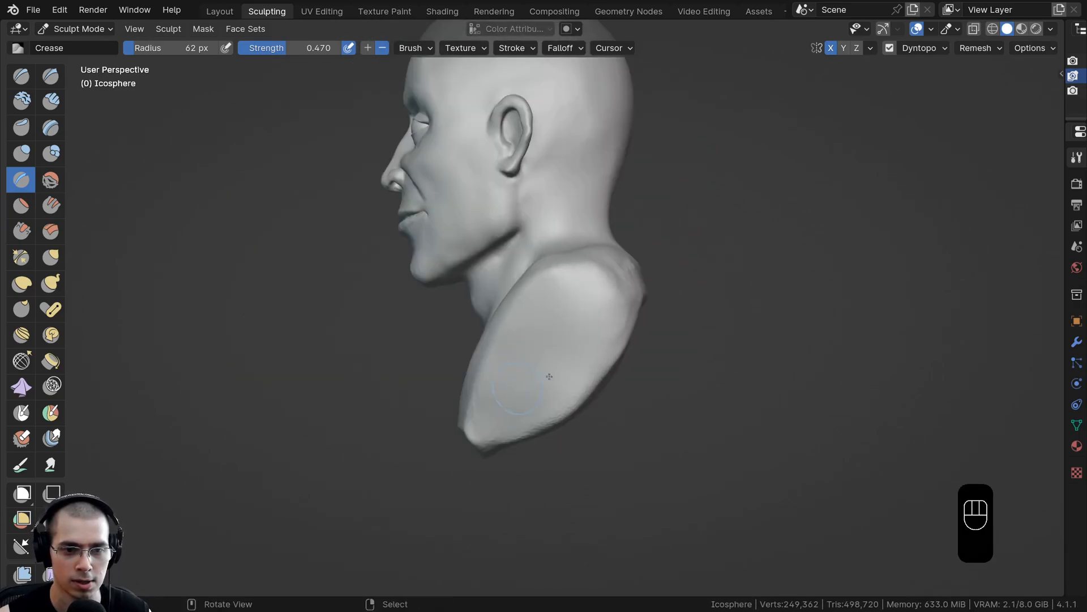
{"action": "middle_click_drag", "start_coordinate": [507, 390], "coordinate": [460, 341], "text": "ctrl"}
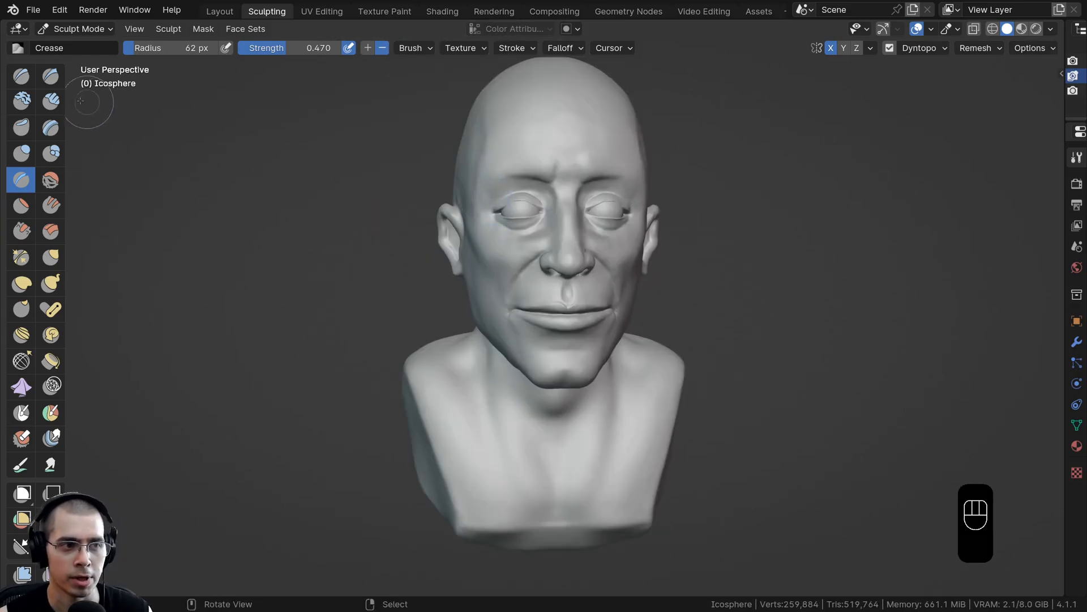
Step: Build up the inner end of the brow ridge above the nose bridge with Clay Strips at a 58 px radius
{"action": "left_click", "coordinate": [50, 101]}
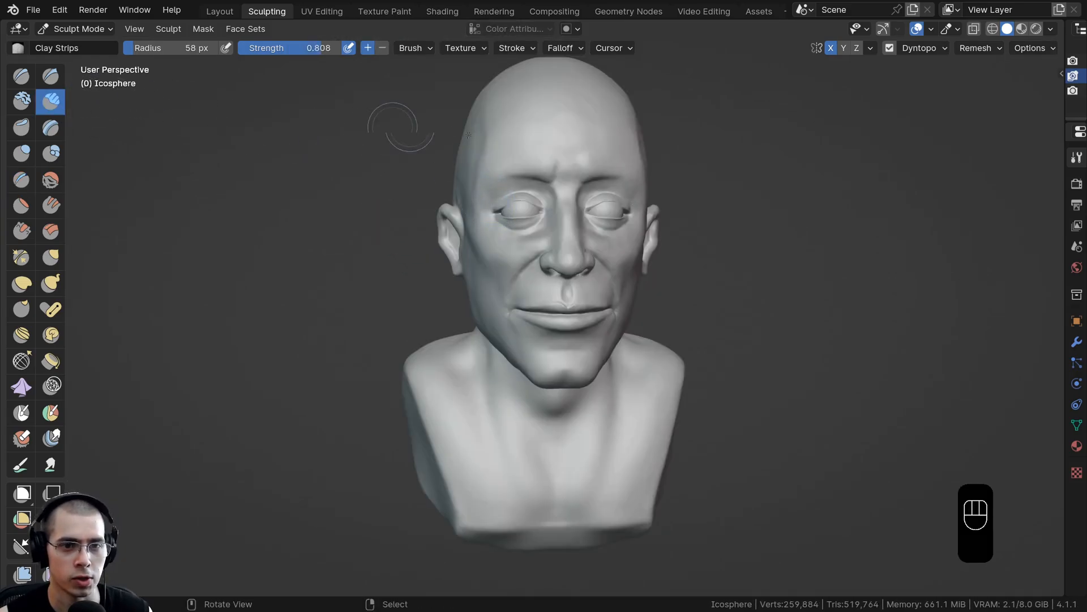
{"action": "mouse_move", "coordinate": [392, 117]}
{"action": "middle_mouse_down", "text": "shift"}
{"action": "mouse_move", "coordinate": [559, 437]}
{"action": "mouse_move", "coordinate": [495, 206]}
{"action": "mouse_move", "coordinate": [522, 182]}
{"action": "middle_mouse_up", "text": "shift"}
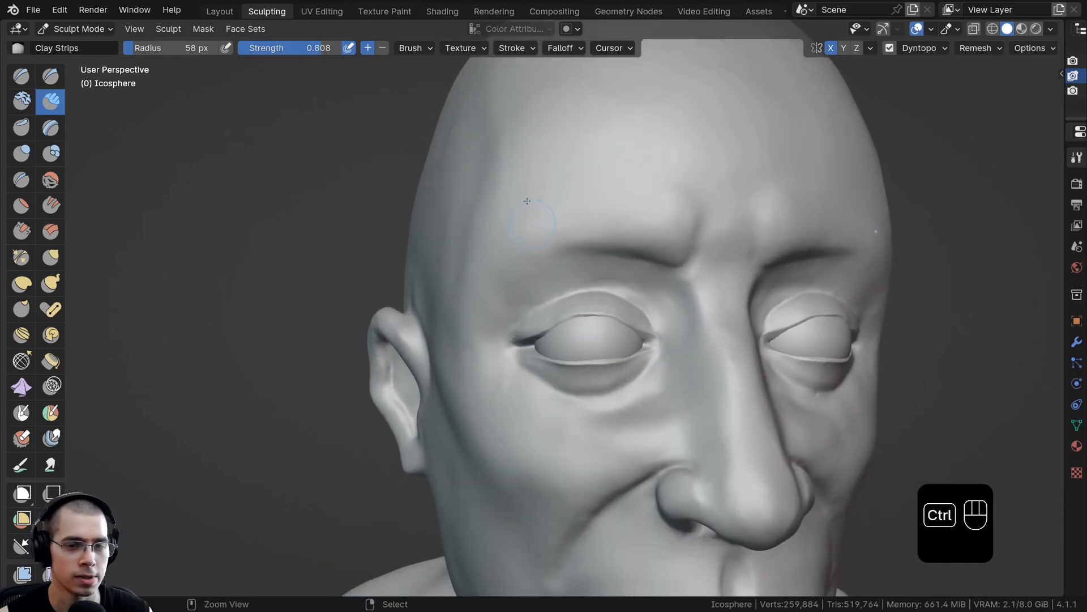
{"action": "middle_click_drag", "start_coordinate": [614, 182], "coordinate": [554, 182], "text": "shift"}
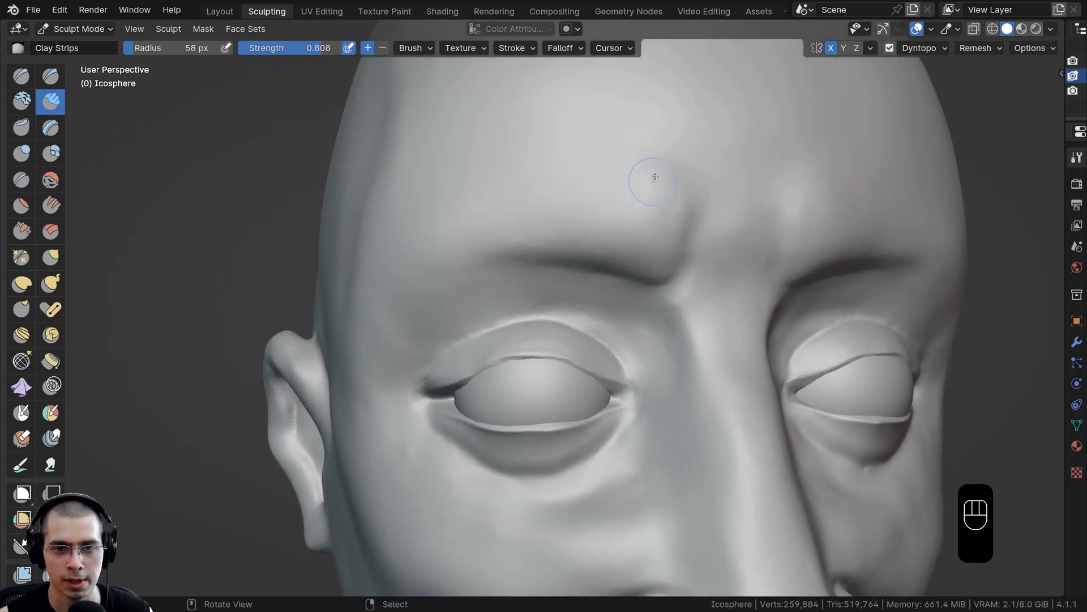
{"action": "left_click_drag", "start_coordinate": [655, 177], "coordinate": [649, 190]}
{"action": "scroll", "coordinate": [651, 165], "scroll_direction": "up", "scroll_amount": 3}
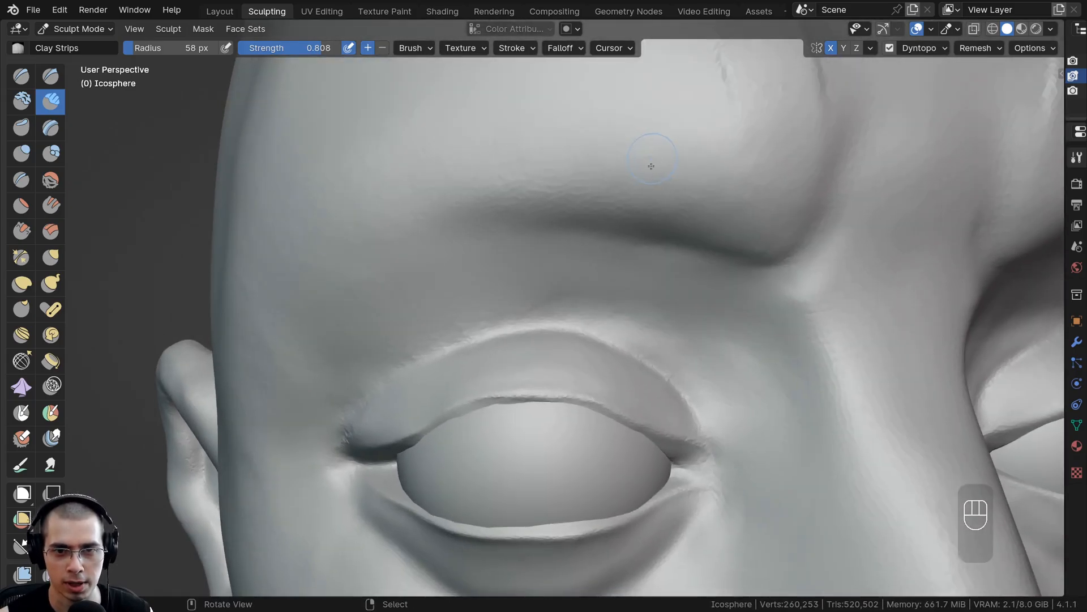
{"action": "scroll", "coordinate": [651, 165], "scroll_direction": "down", "scroll_amount": 2}
{"action": "middle_click_drag", "start_coordinate": [674, 145], "coordinate": [621, 223], "text": "shift"}
{"action": "mouse_move", "coordinate": [621, 223]}
{"action": "left_mouse_down"}
{"action": "mouse_move", "coordinate": [640, 249]}
{"action": "mouse_move", "coordinate": [598, 305]}
{"action": "left_mouse_up"}
Step: Build up the full brow ridge toward the temple with short vertical Clay Strips strokes and smooth it
{"action": "middle_click_drag", "start_coordinate": [497, 274], "coordinate": [518, 340]}
{"action": "left_click_drag", "start_coordinate": [739, 243], "coordinate": [597, 240]}
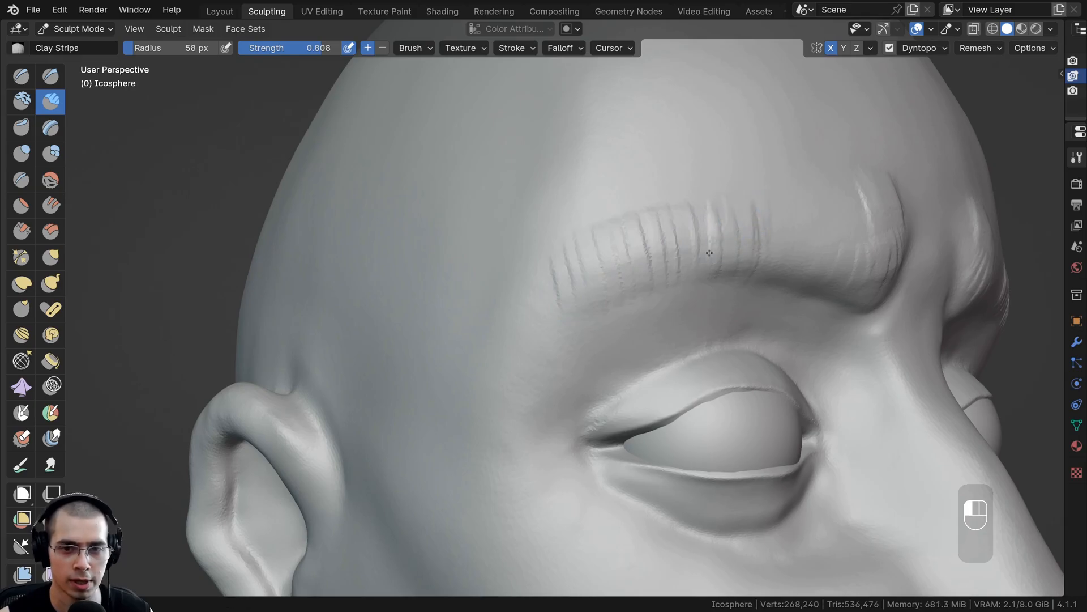
{"action": "left_click_drag", "start_coordinate": [690, 265], "coordinate": [686, 206]}
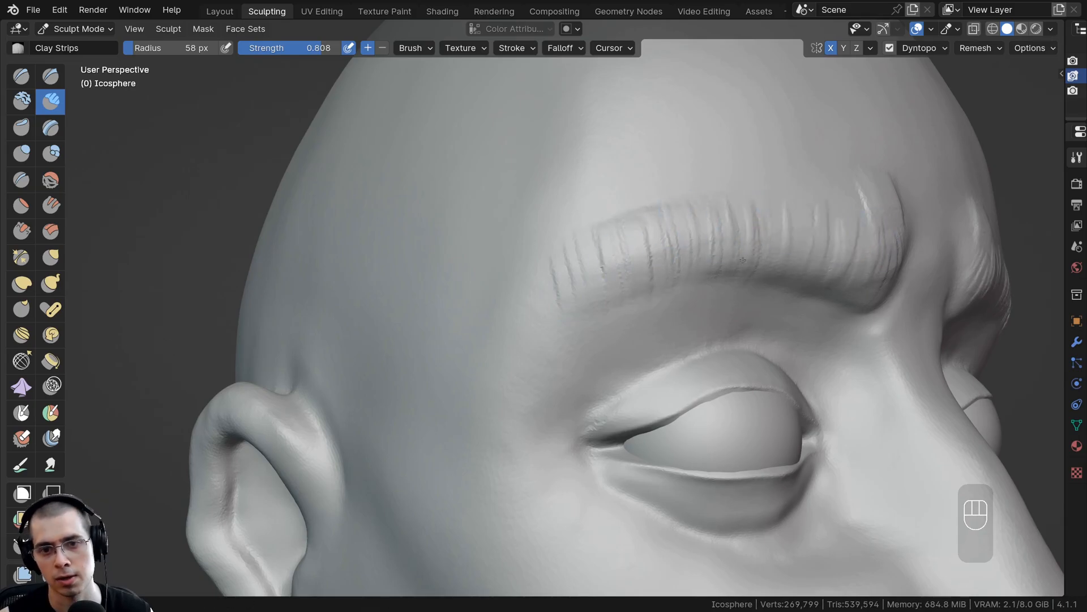
{"action": "left_click_drag", "start_coordinate": [729, 277], "coordinate": [700, 252]}
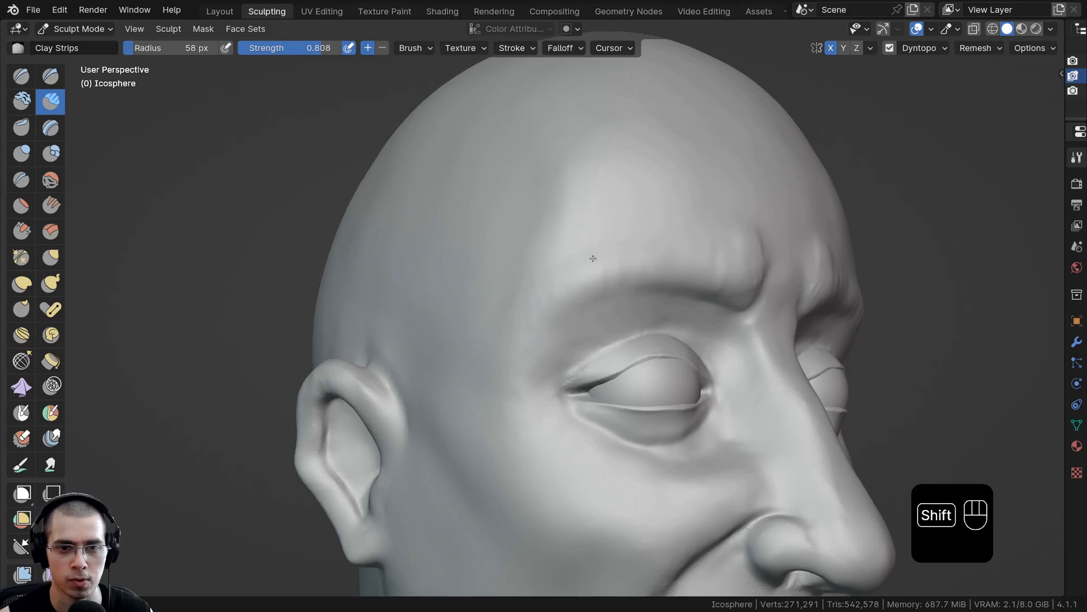
{"action": "middle_click_drag", "start_coordinate": [636, 274], "coordinate": [569, 246]}
{"action": "scroll", "coordinate": [492, 286], "scroll_direction": "down", "scroll_amount": 1}
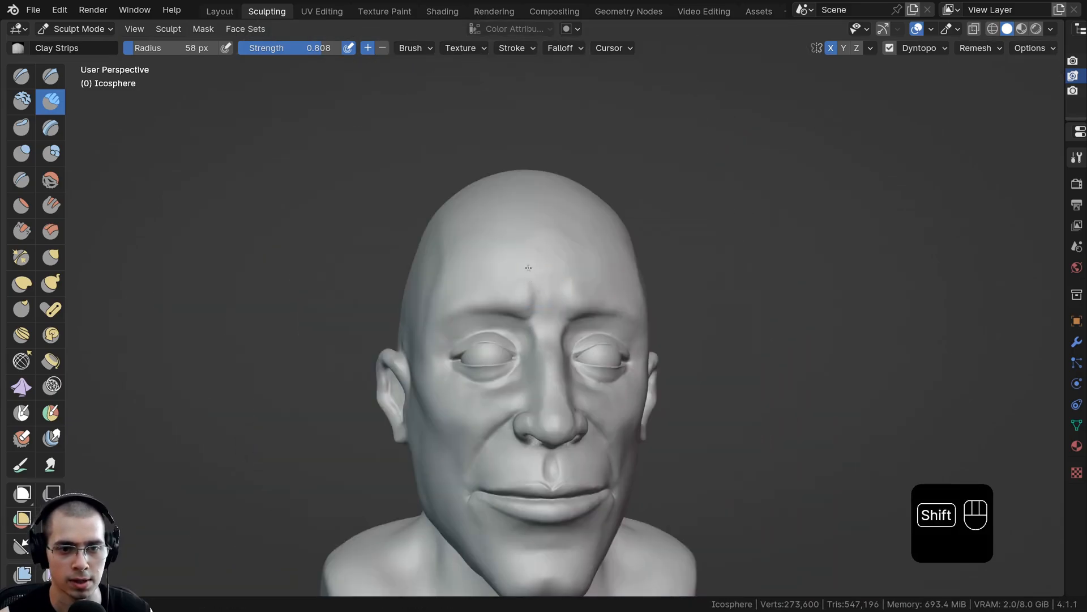
{"action": "mouse_move", "coordinate": [521, 285]}
{"action": "middle_mouse_down", "text": "ctrl"}
{"action": "mouse_move", "coordinate": [524, 272]}
{"action": "mouse_move", "coordinate": [572, 278]}
{"action": "mouse_move", "coordinate": [542, 284]}
{"action": "mouse_move", "coordinate": [314, 186]}
{"action": "middle_mouse_up", "text": "ctrl"}
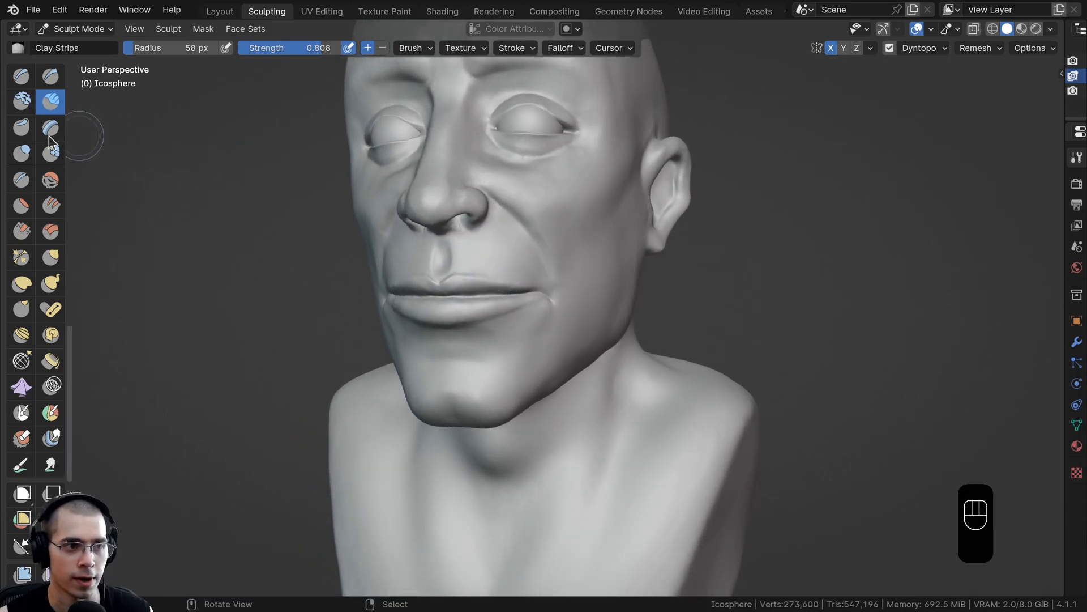
Step: Deepen the fold running from the nostril wing to the mouth corner with the Crease brush at a 33 px radius
{"action": "left_click", "coordinate": [21, 180]}
{"action": "mouse_move", "coordinate": [478, 273]}
{"action": "middle_mouse_down", "text": "ctrl"}
{"action": "mouse_move", "coordinate": [515, 223]}
{"action": "mouse_move", "coordinate": [511, 308]}
{"action": "middle_mouse_up", "text": "ctrl"}
{"action": "middle_click_drag", "start_coordinate": [512, 309], "coordinate": [407, 157], "text": "ctrl"}
{"action": "key", "text": "f"}
{"action": "left_click", "coordinate": [452, 241]}
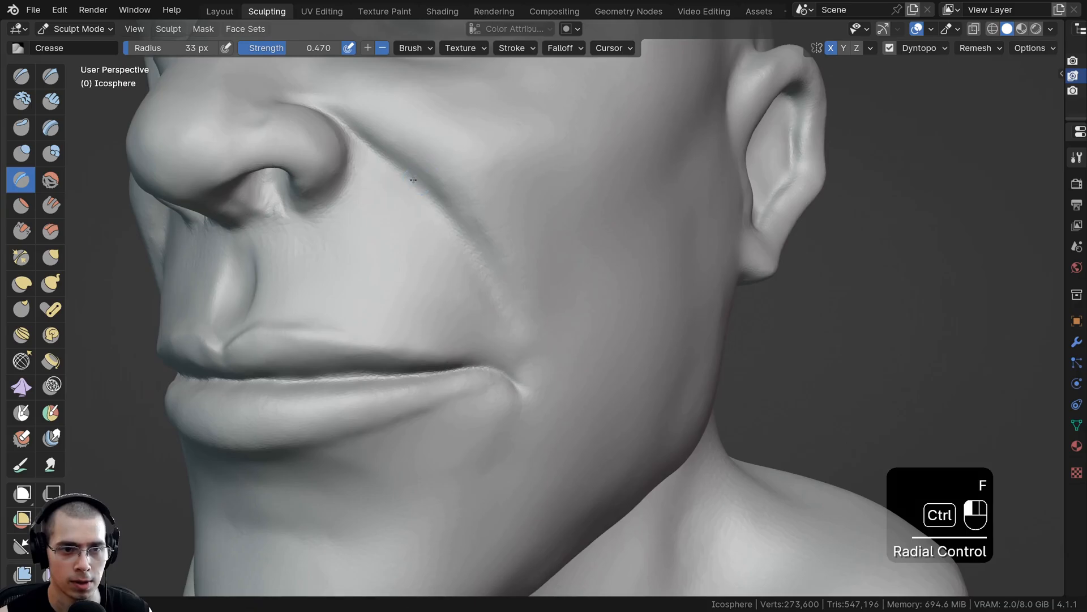
{"action": "left_click_drag", "start_coordinate": [413, 180], "coordinate": [427, 196]}
{"action": "middle_click_drag", "start_coordinate": [430, 185], "coordinate": [405, 168], "text": "shift"}
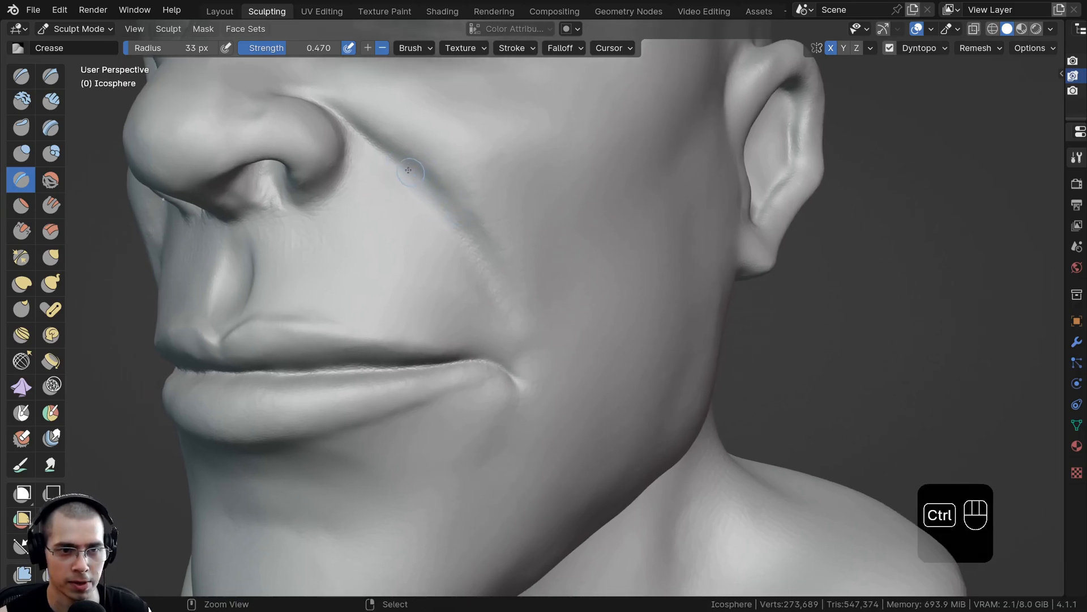
{"action": "middle_click_drag", "start_coordinate": [474, 253], "coordinate": [462, 243]}
{"action": "left_click_drag", "start_coordinate": [466, 251], "coordinate": [430, 211]}
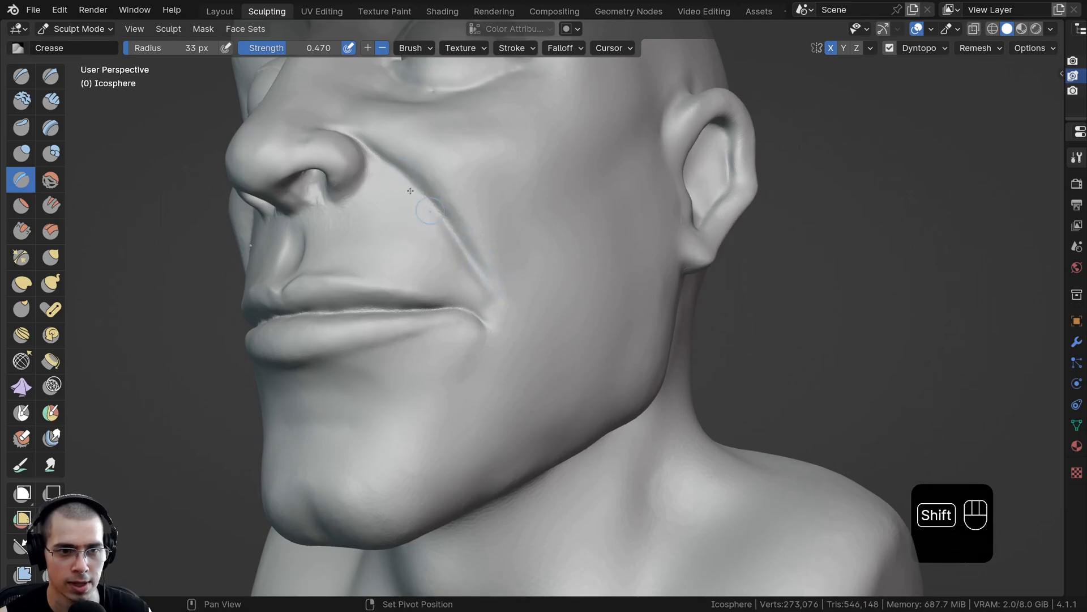
Step: Define the upper lip's outer border and the edge beneath the lower lip with inverted Crease strokes
{"action": "middle_click_drag", "start_coordinate": [437, 225], "coordinate": [537, 315]}
{"action": "scroll", "coordinate": [524, 278], "scroll_direction": "up", "scroll_amount": 1}
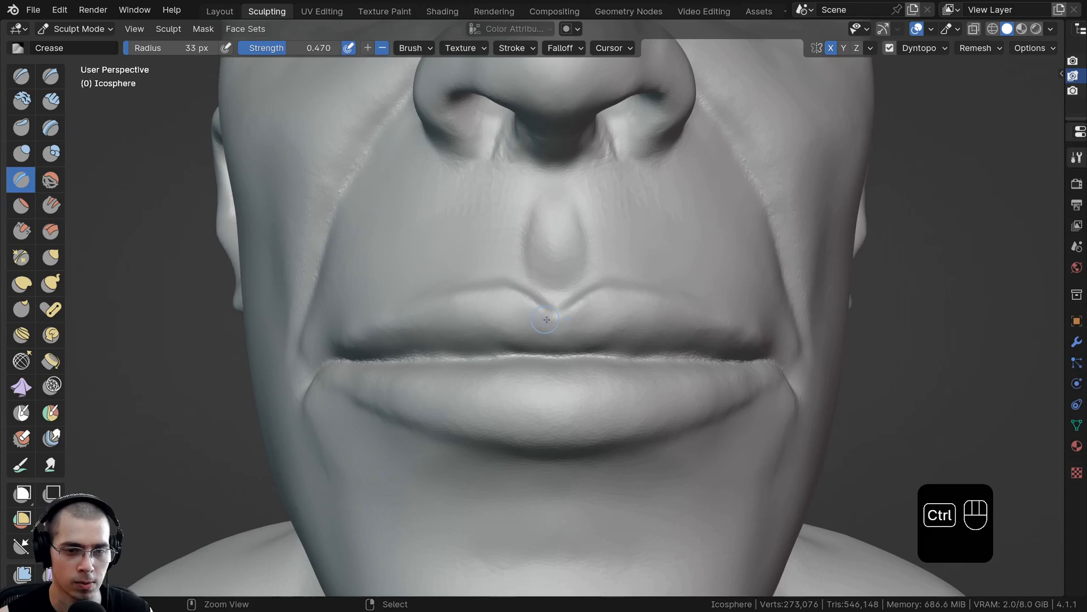
{"action": "left_click_drag", "start_coordinate": [525, 303], "coordinate": [504, 287], "text": "ctrl"}
{"action": "middle_click_drag", "start_coordinate": [504, 287], "coordinate": [618, 293]}
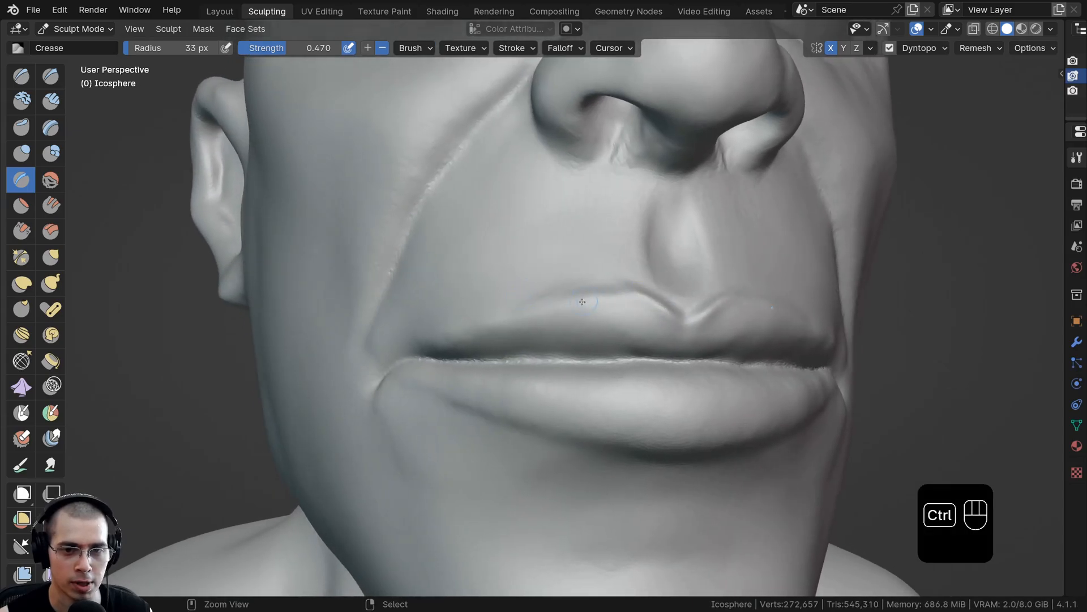
{"action": "middle_click_drag", "start_coordinate": [505, 320], "coordinate": [572, 312]}
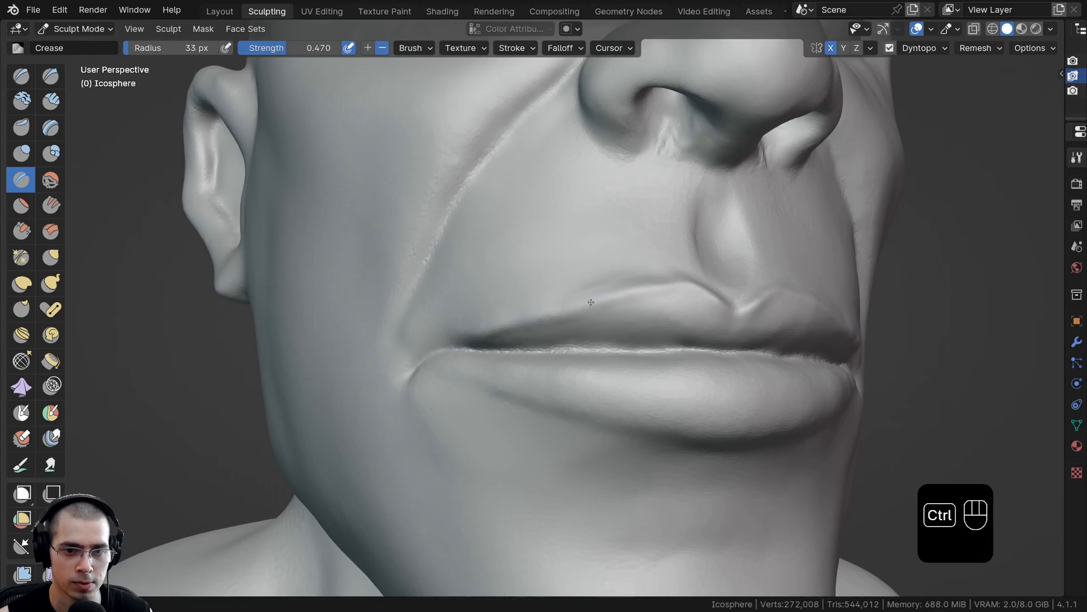
{"action": "scroll", "coordinate": [616, 288], "scroll_direction": "down", "scroll_amount": 1}
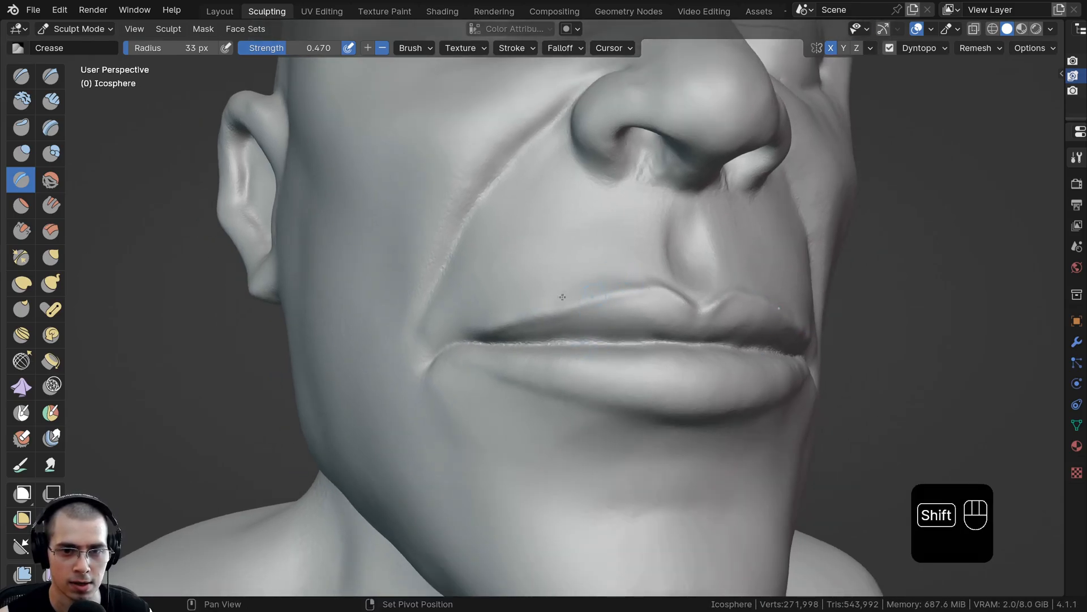
{"action": "middle_click_drag", "start_coordinate": [562, 297], "coordinate": [568, 327]}
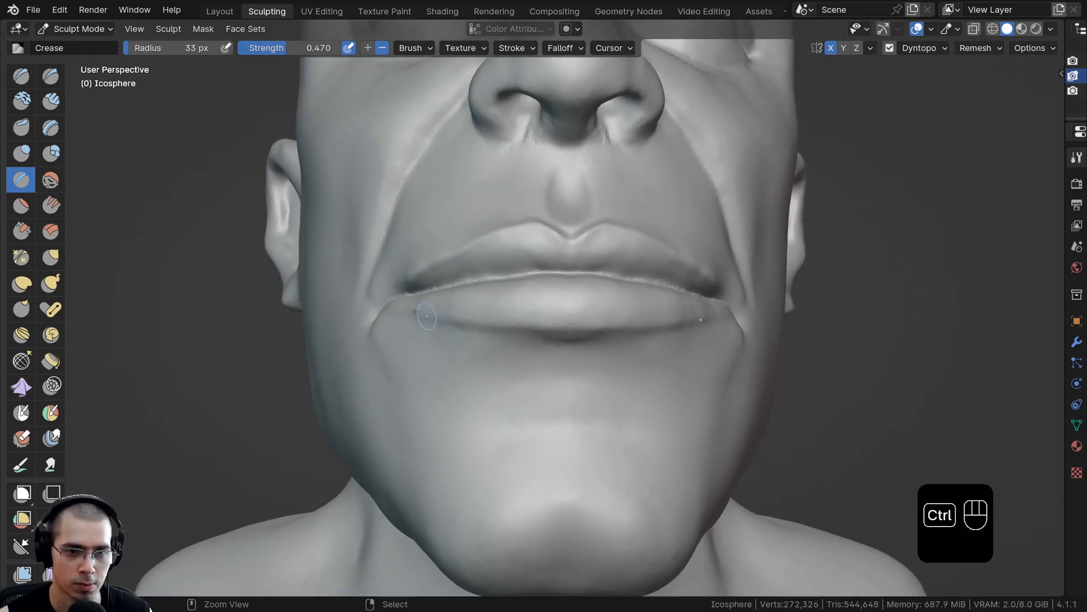
{"action": "left_click_drag", "start_coordinate": [522, 334], "coordinate": [571, 337], "text": "ctrl"}
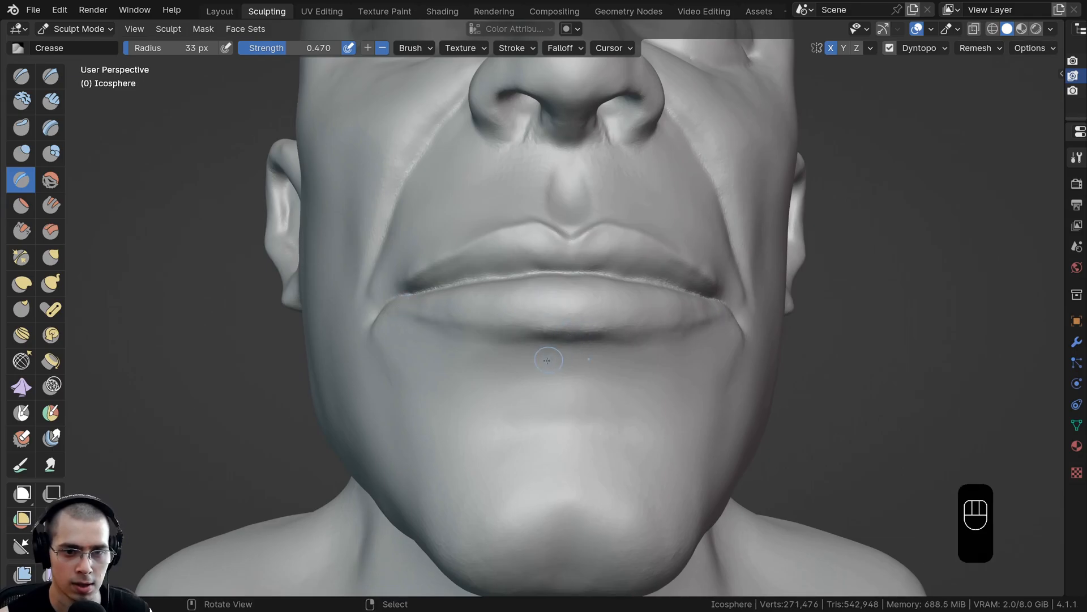
Step: Shape the nostril opening and its rim with the Crease brush at a 35 px radius and smooth the surface
{"action": "middle_click_drag", "start_coordinate": [586, 371], "coordinate": [535, 304], "text": "ctrl"}
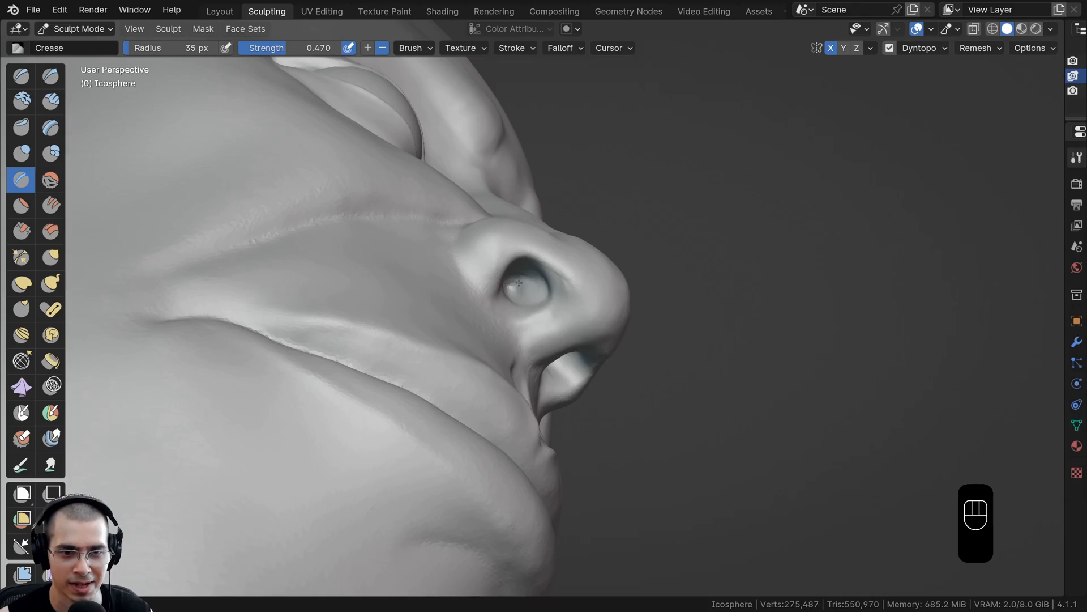
{"action": "left_click_drag", "start_coordinate": [540, 298], "coordinate": [525, 296], "text": "shift"}
{"action": "middle_click_drag", "start_coordinate": [525, 296], "coordinate": [458, 301]}
{"action": "middle_click_drag", "start_coordinate": [499, 301], "coordinate": [517, 303]}
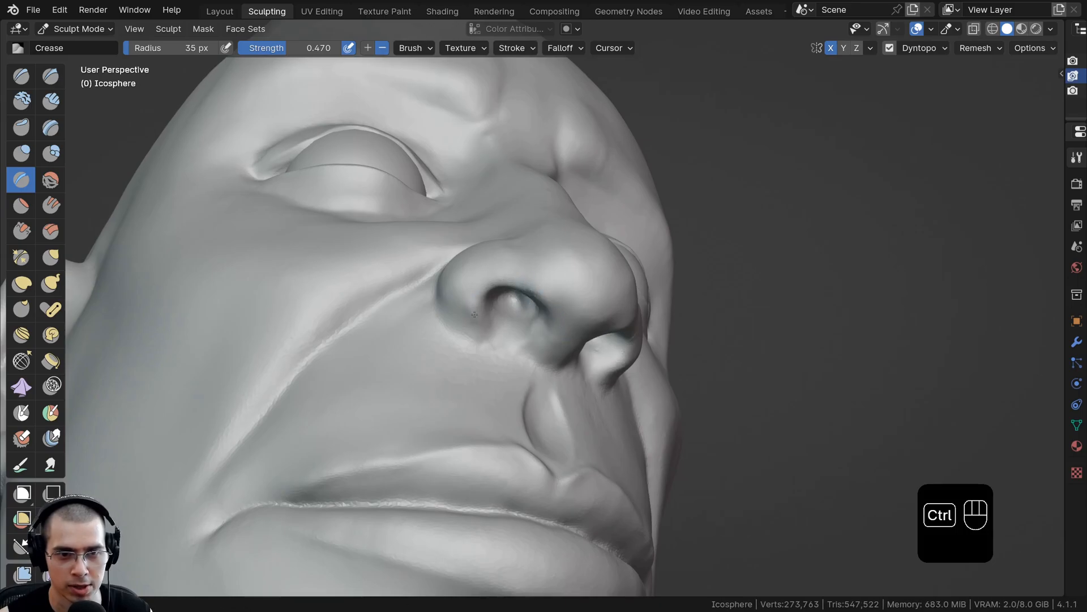
{"action": "middle_click_drag", "start_coordinate": [482, 333], "coordinate": [426, 347]}
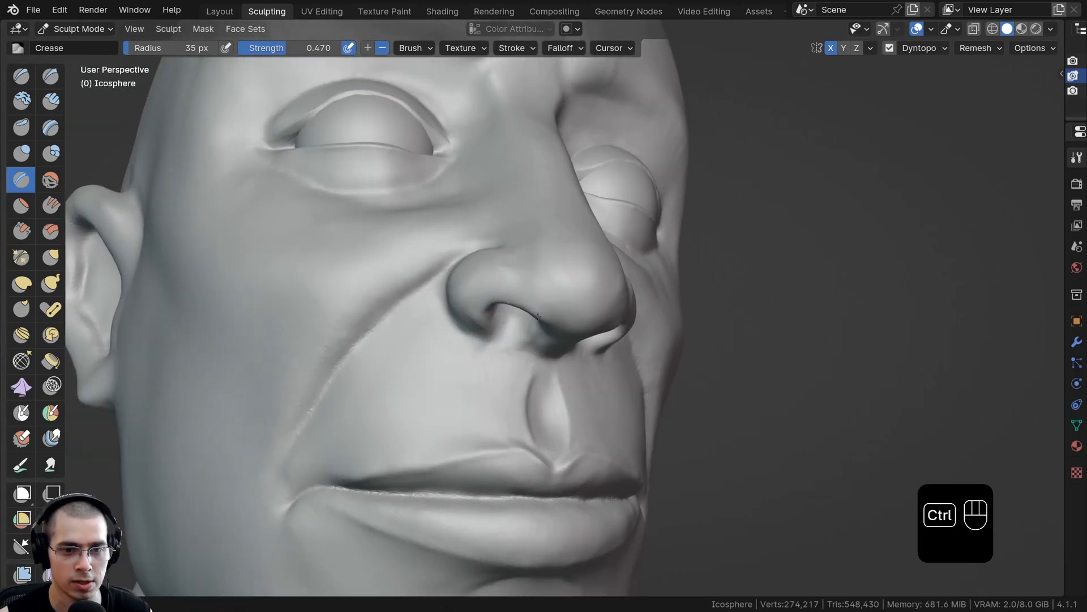
{"action": "mouse_move", "coordinate": [430, 340]}
{"action": "middle_mouse_down"}
{"action": "mouse_move", "coordinate": [513, 435]}
{"action": "mouse_move", "coordinate": [522, 288]}
{"action": "middle_mouse_up"}
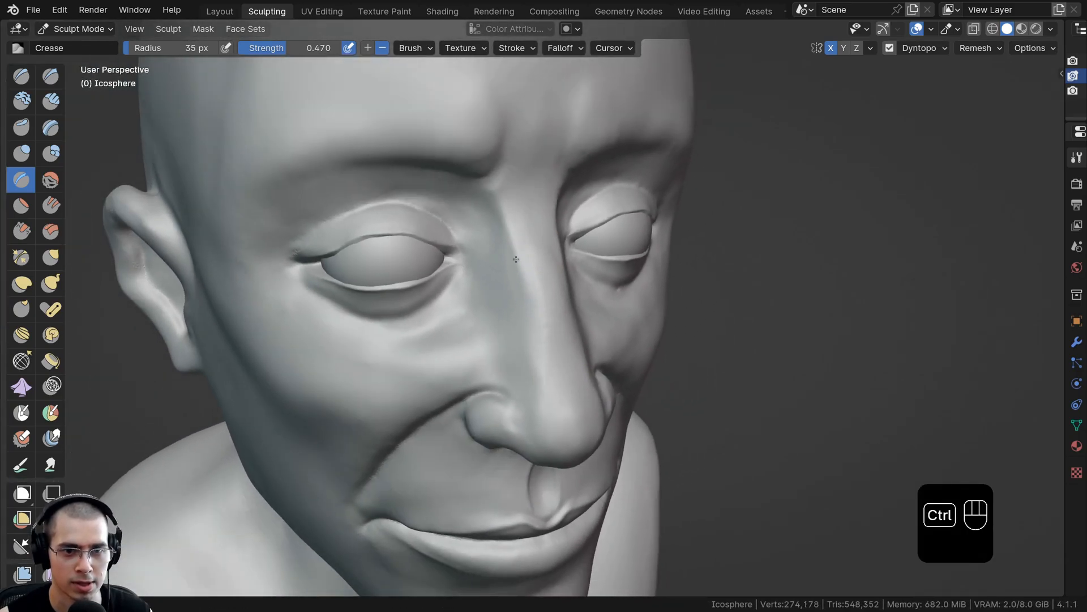
{"action": "middle_click_drag", "start_coordinate": [541, 387], "coordinate": [464, 249]}
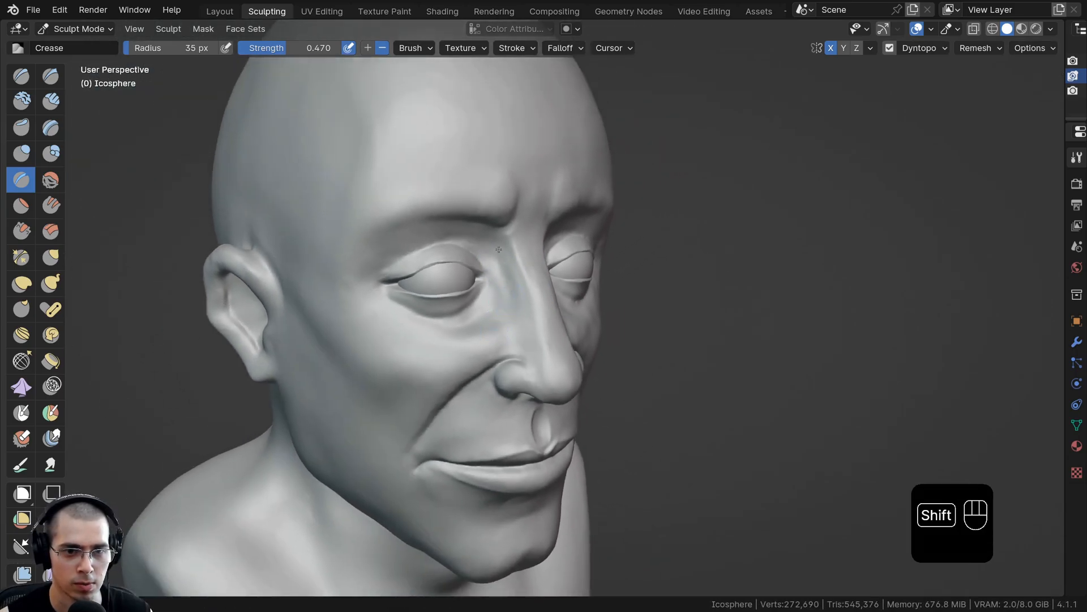
Step: Sculpt a small tear duct bump in the inner eye corner with Crease strokes and clean up the surrounding eyelid edges
{"action": "mouse_move", "coordinate": [482, 283]}
{"action": "middle_mouse_down"}
{"action": "mouse_move", "coordinate": [403, 219]}
{"action": "mouse_move", "coordinate": [368, 232]}
{"action": "mouse_move", "coordinate": [491, 265]}
{"action": "middle_mouse_up"}
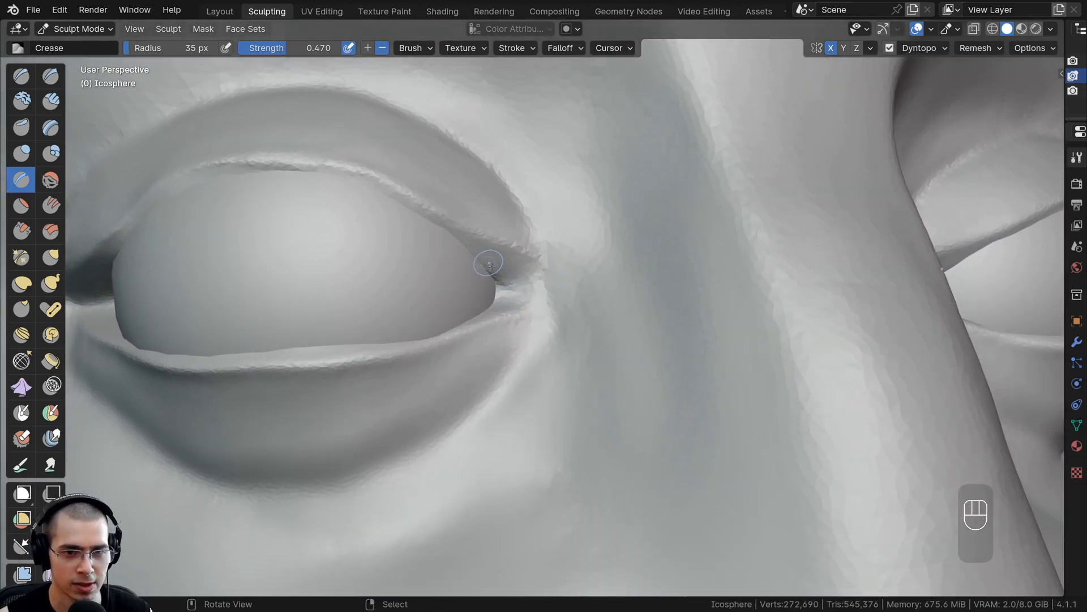
{"action": "mouse_move", "coordinate": [519, 273]}
{"action": "left_mouse_down"}
{"action": "mouse_move", "coordinate": [493, 275]}
{"action": "mouse_move", "coordinate": [509, 301]}
{"action": "left_mouse_up"}
{"action": "middle_click_drag", "start_coordinate": [508, 302], "coordinate": [517, 311], "text": "shift"}
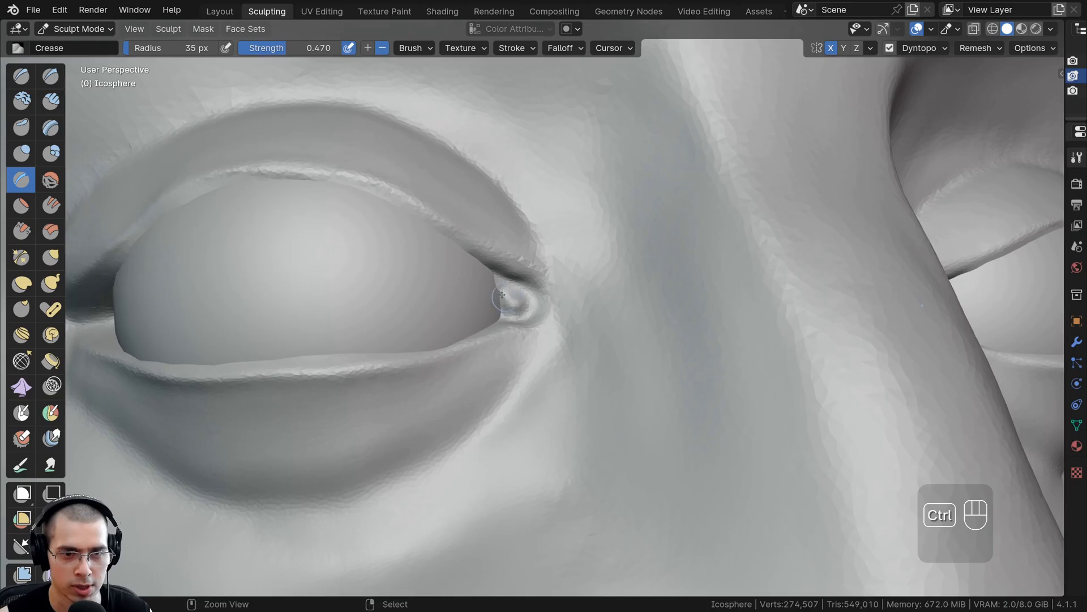
{"action": "middle_click_drag", "start_coordinate": [502, 294], "coordinate": [504, 290], "text": "ctrl"}
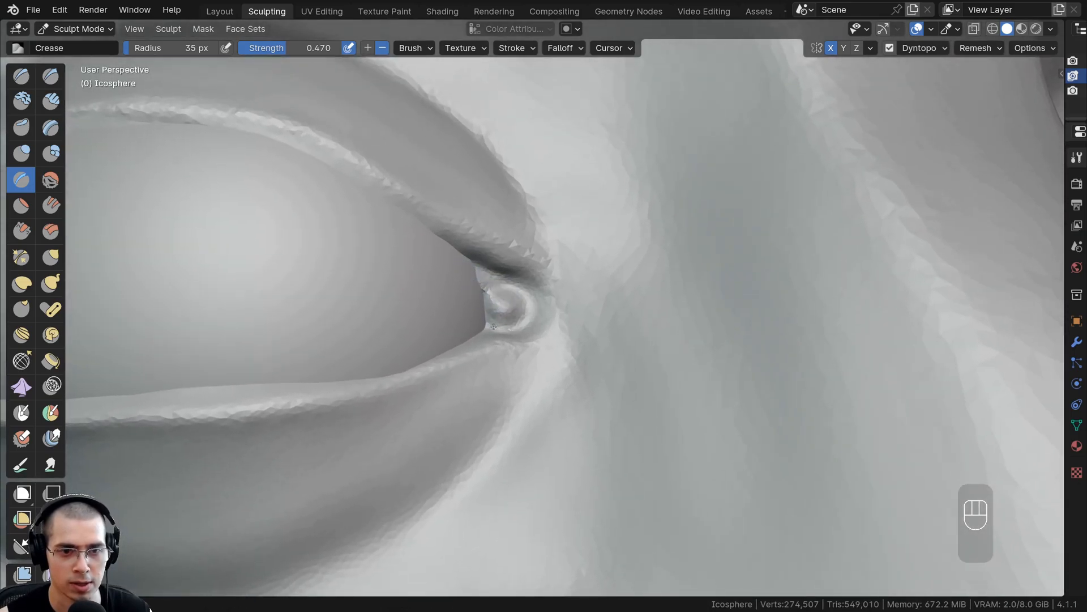
{"action": "middle_click_drag", "start_coordinate": [457, 259], "coordinate": [380, 189], "text": "ctrl"}
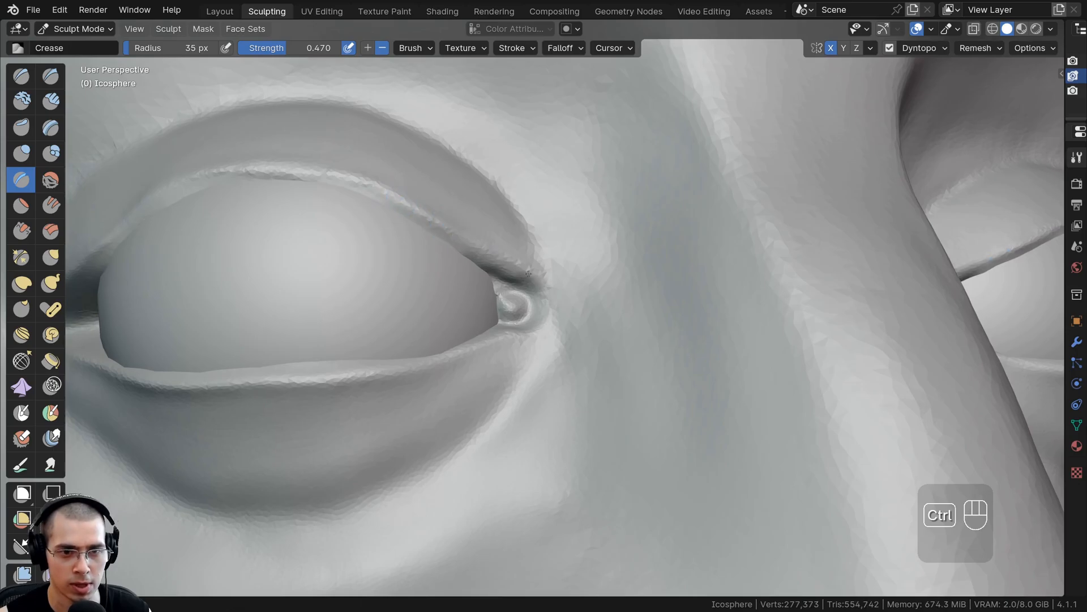
{"action": "mouse_move", "coordinate": [372, 197]}
{"action": "middle_mouse_down", "text": "ctrl"}
{"action": "mouse_move", "coordinate": [291, 208]}
{"action": "mouse_move", "coordinate": [406, 285]}
{"action": "mouse_move", "coordinate": [352, 218]}
{"action": "middle_mouse_up", "text": "ctrl"}
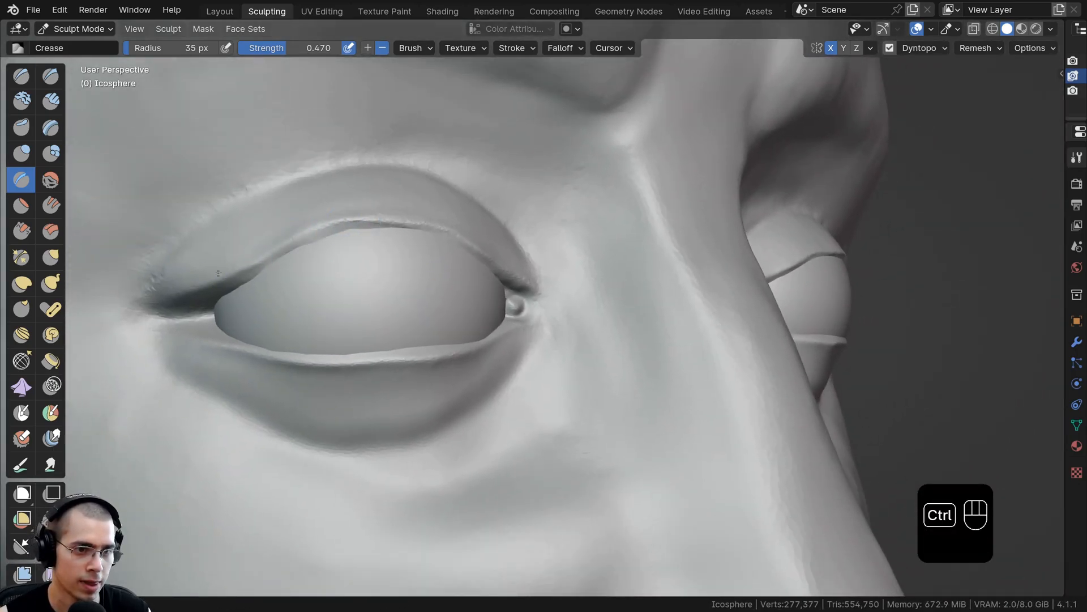
{"action": "middle_click_drag", "start_coordinate": [218, 273], "coordinate": [410, 252], "text": "ctrl"}
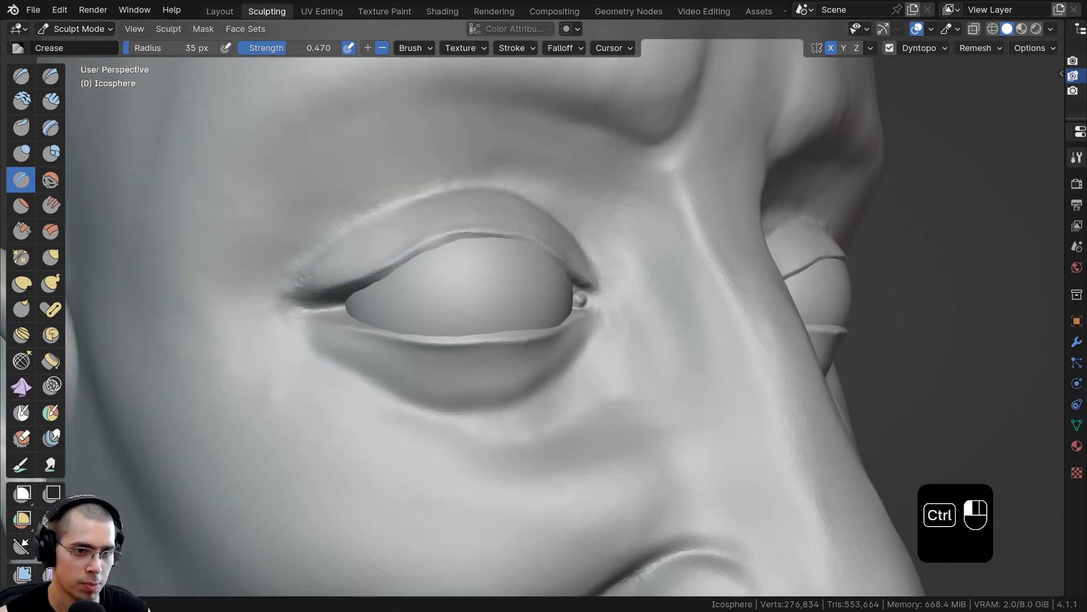
{"action": "scroll", "coordinate": [371, 384], "scroll_direction": "down", "scroll_amount": 2}
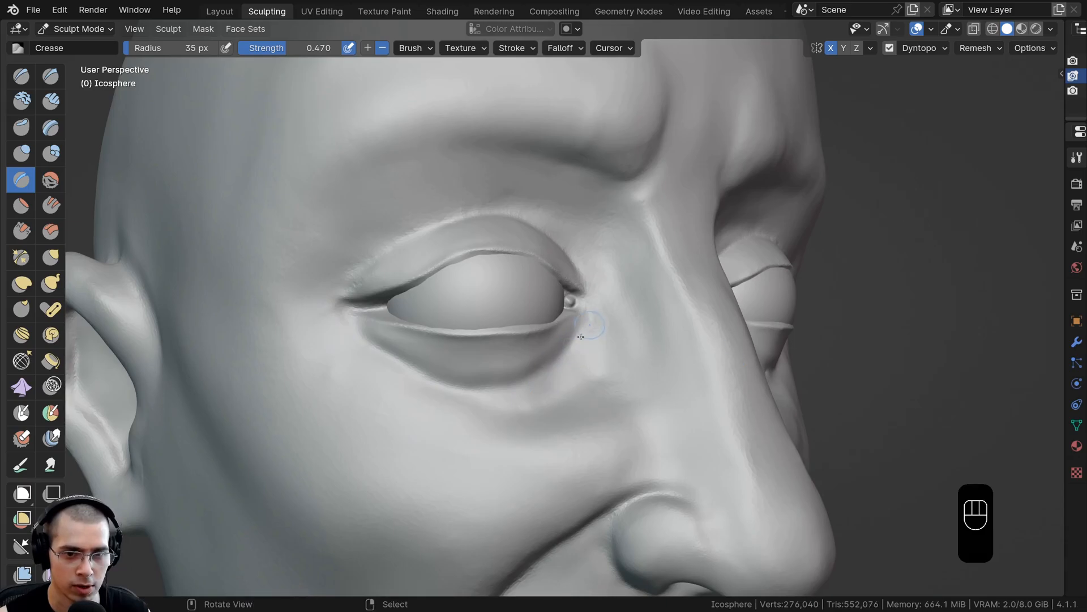
Step: Reshape the upper eyelid and eye corners with the Grab brush at a 256 px radius, checking from several angles
{"action": "mouse_move", "coordinate": [460, 383]}
{"action": "middle_mouse_down", "text": "shift"}
{"action": "mouse_move", "coordinate": [493, 275]}
{"action": "mouse_move", "coordinate": [451, 268]}
{"action": "middle_mouse_up", "text": "shift"}
{"action": "key", "text": "g"}
{"action": "key", "text": "f"}
{"action": "scroll", "coordinate": [451, 267], "scroll_direction": "up", "scroll_amount": 3}
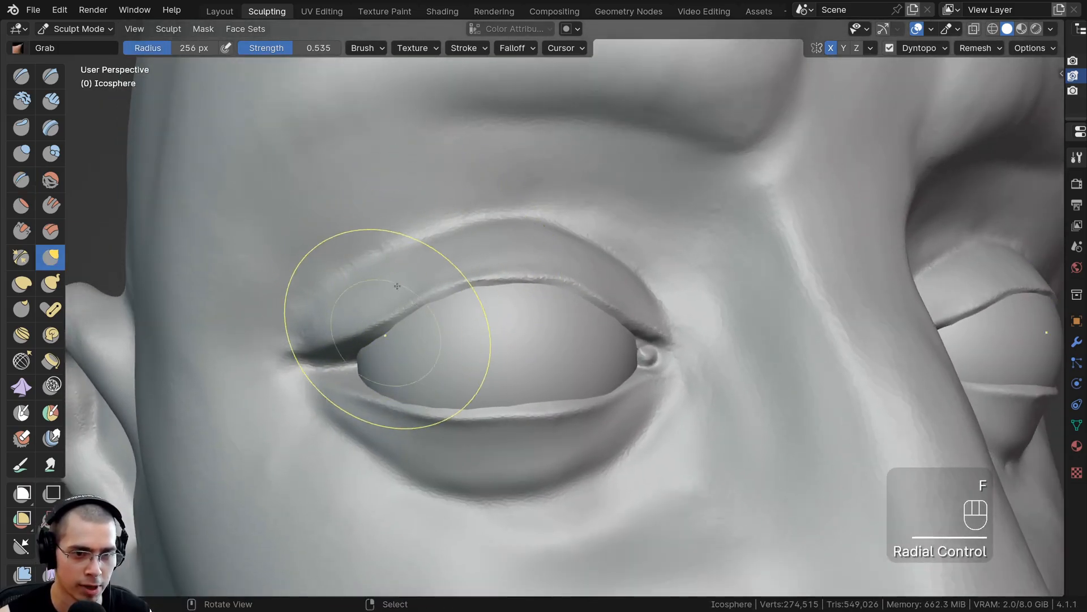
{"action": "mouse_move", "coordinate": [391, 322]}
{"action": "middle_mouse_down", "text": "ctrl"}
{"action": "mouse_move", "coordinate": [449, 346]}
{"action": "mouse_move", "coordinate": [406, 353]}
{"action": "mouse_move", "coordinate": [437, 274]}
{"action": "middle_mouse_up", "text": "ctrl"}
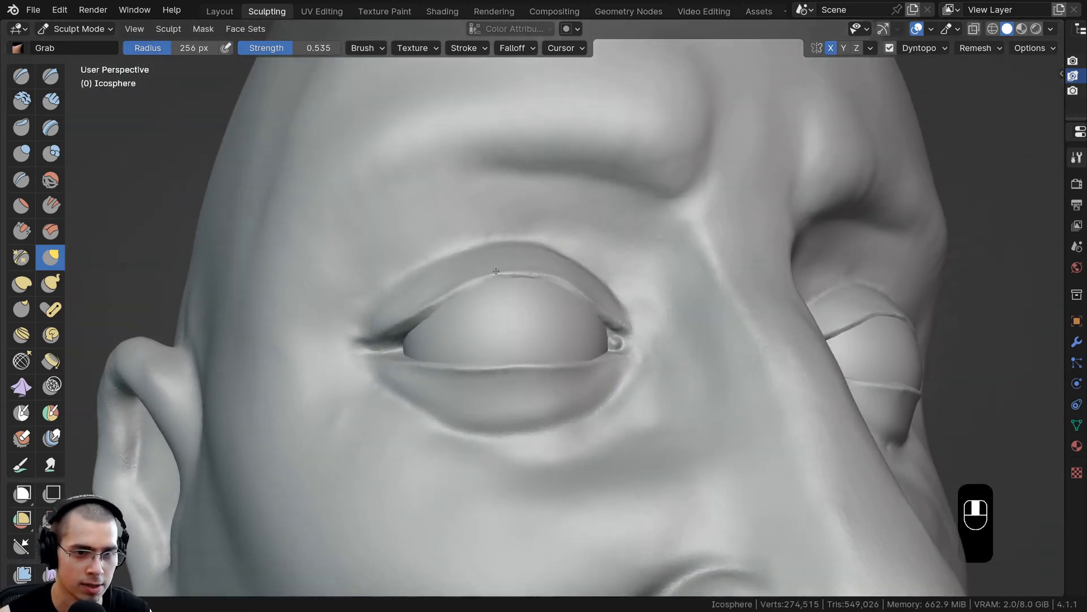
{"action": "scroll", "coordinate": [437, 274], "scroll_direction": "up", "scroll_amount": 3}
{"action": "scroll", "coordinate": [340, 315], "scroll_direction": "down", "scroll_amount": 3}
{"action": "mouse_move", "coordinate": [340, 316]}
{"action": "middle_mouse_down"}
{"action": "mouse_move", "coordinate": [364, 331]}
{"action": "mouse_move", "coordinate": [546, 260]}
{"action": "middle_mouse_up"}
{"action": "scroll", "coordinate": [553, 279], "scroll_direction": "up", "scroll_amount": 2}
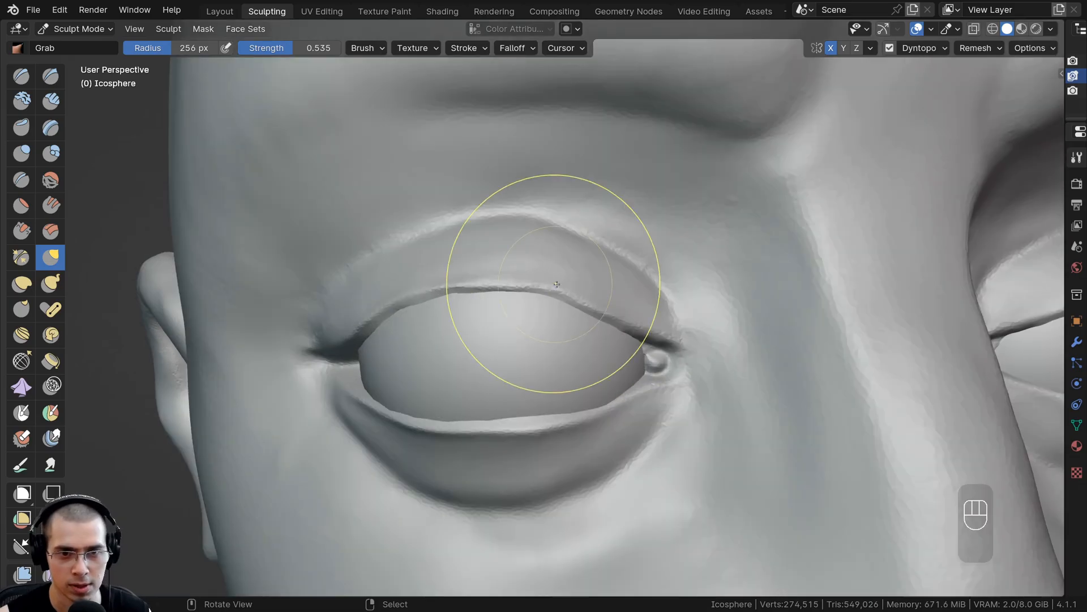
{"action": "scroll", "coordinate": [621, 324], "scroll_direction": "up", "scroll_amount": 1}
{"action": "middle_click_drag", "start_coordinate": [582, 461], "coordinate": [619, 449]}
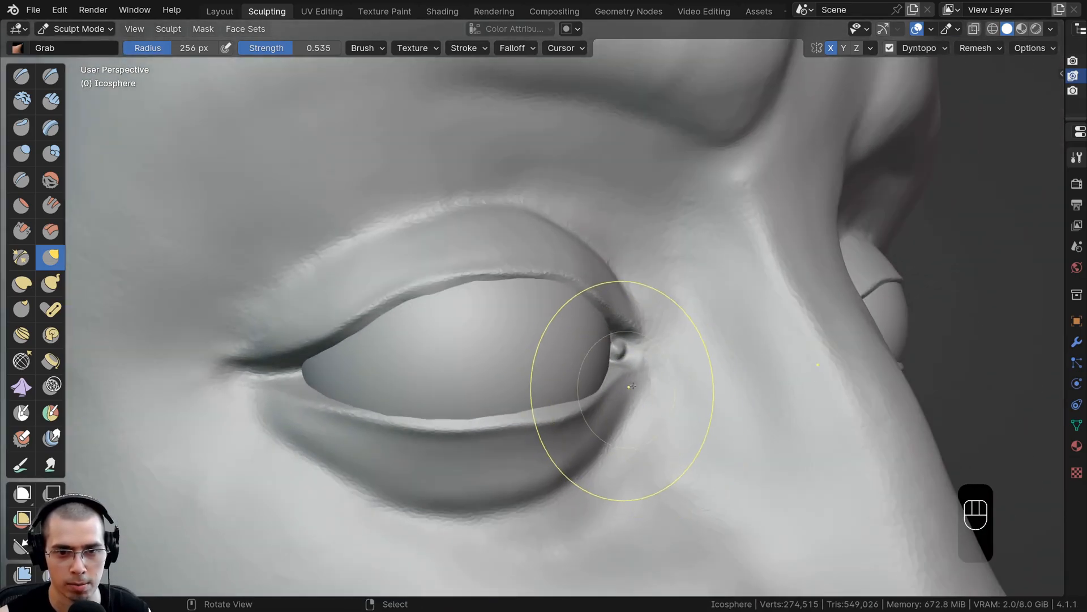
{"action": "middle_click_drag", "start_coordinate": [529, 461], "coordinate": [589, 498]}
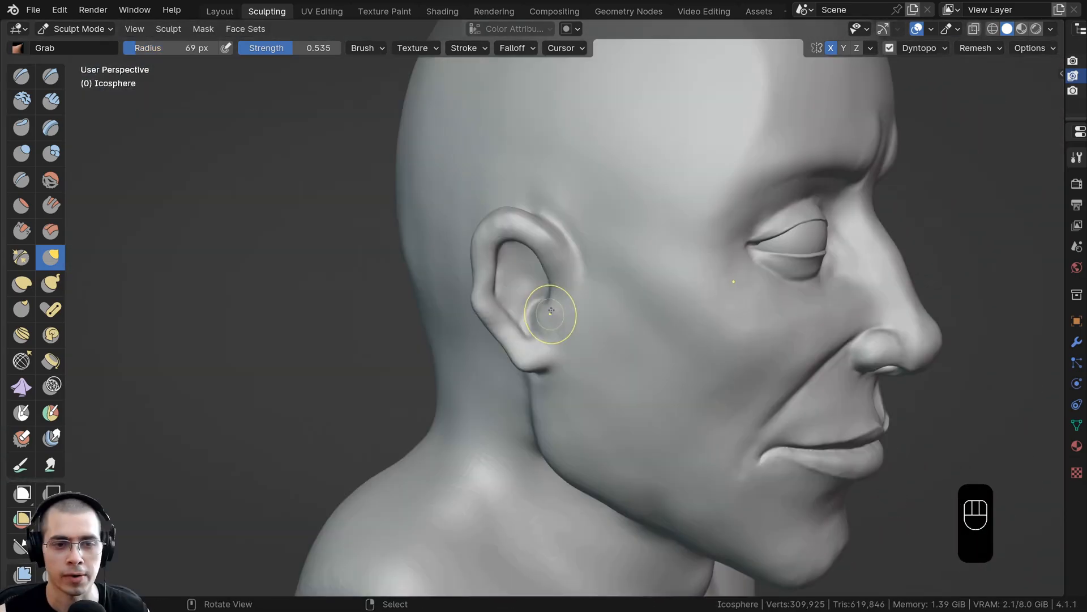
Step: Build up the tragus at the front of the ear opening with Clay Strips at a 58 px radius and smooth it
{"action": "middle_click_drag", "start_coordinate": [581, 304], "coordinate": [359, 197]}
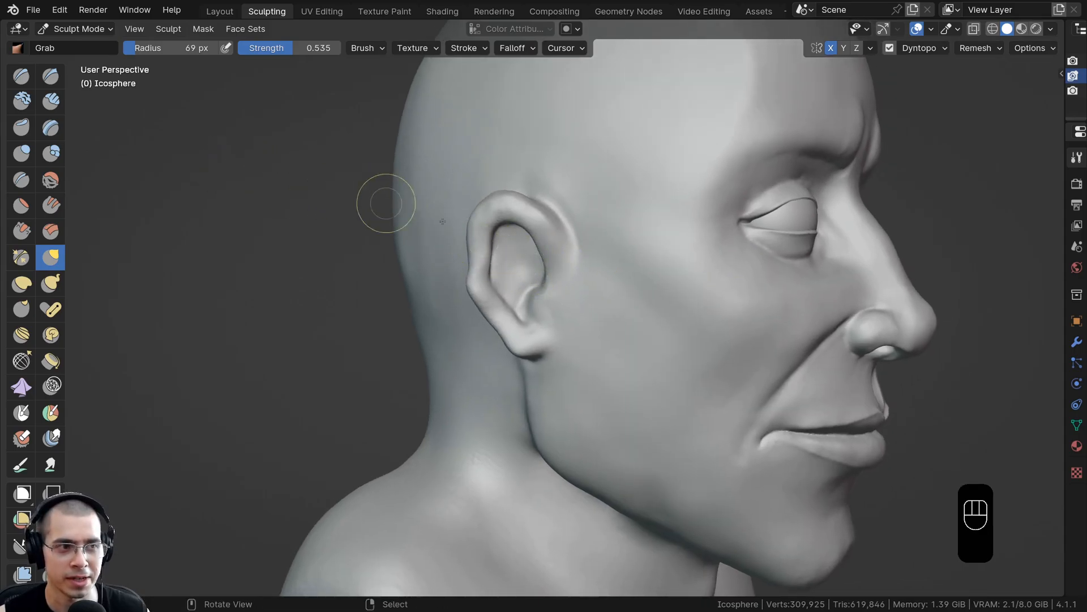
{"action": "left_click", "coordinate": [49, 102]}
{"action": "scroll", "coordinate": [512, 298], "scroll_direction": "up", "scroll_amount": 5}
{"action": "middle_click_drag", "start_coordinate": [544, 283], "coordinate": [583, 249], "text": "shift"}
{"action": "mouse_move", "coordinate": [651, 269]}
{"action": "left_mouse_down"}
{"action": "mouse_move", "coordinate": [634, 298]}
{"action": "mouse_move", "coordinate": [601, 304]}
{"action": "mouse_move", "coordinate": [606, 295]}
{"action": "mouse_move", "coordinate": [649, 310]}
{"action": "mouse_move", "coordinate": [623, 317]}
{"action": "mouse_move", "coordinate": [633, 353]}
{"action": "left_mouse_up"}
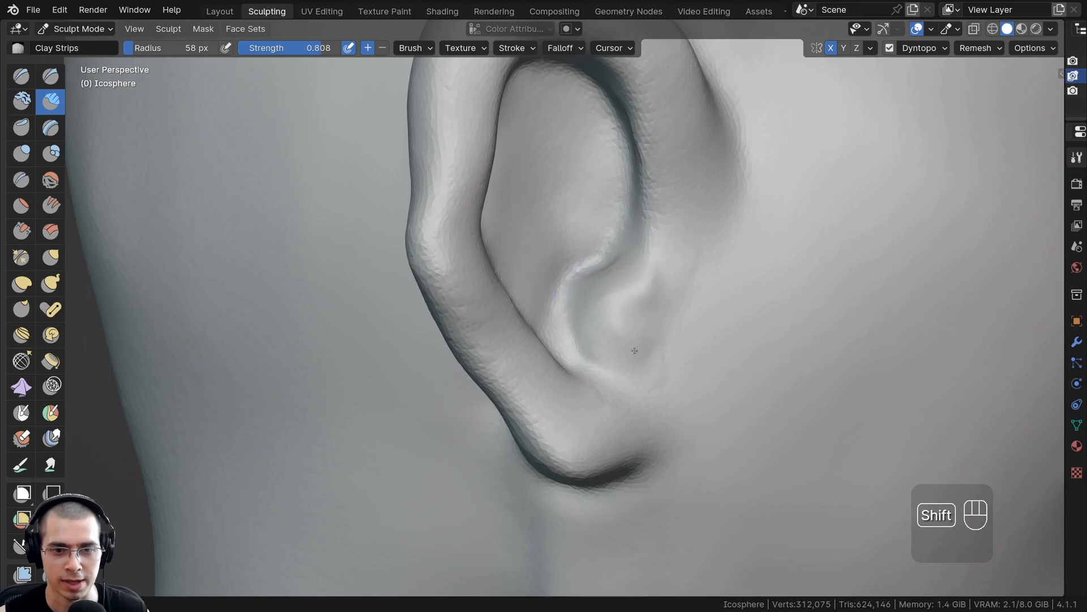
{"action": "middle_click_drag", "start_coordinate": [642, 281], "coordinate": [597, 384], "text": "shift"}
{"action": "scroll", "coordinate": [569, 311], "scroll_direction": "down", "scroll_amount": 2}
{"action": "middle_click_drag", "start_coordinate": [566, 310], "coordinate": [575, 272], "text": "shift"}
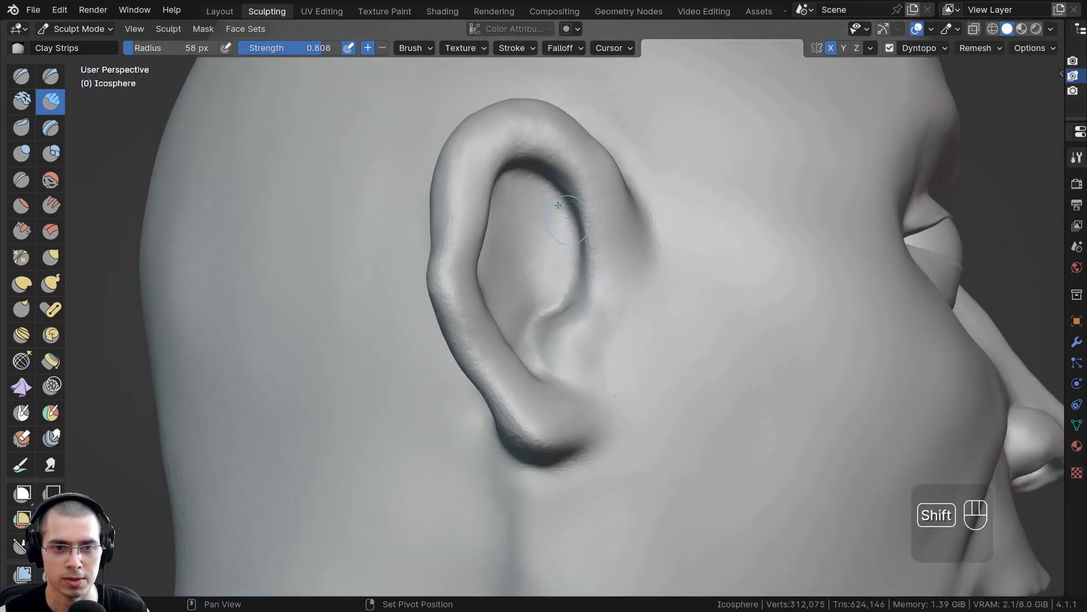
Step: Build up a diagonal ridge in the upper part of the inner ear with Clay Strips strokes
{"action": "middle_click_drag", "start_coordinate": [539, 190], "coordinate": [530, 237], "text": "shift"}
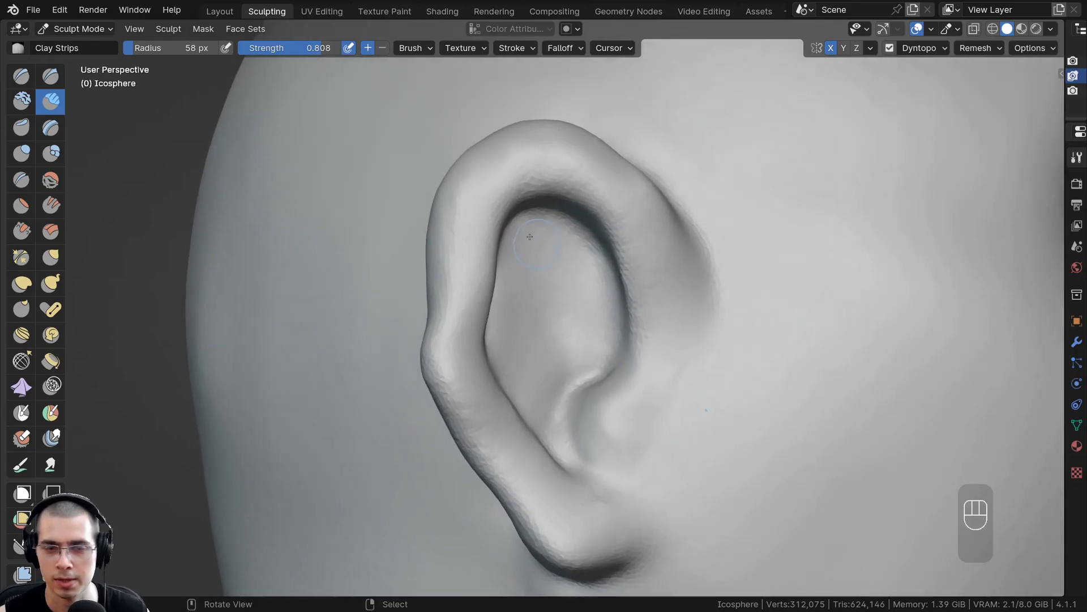
{"action": "left_click_drag", "start_coordinate": [570, 252], "coordinate": [579, 284]}
{"action": "middle_click_drag", "start_coordinate": [579, 285], "coordinate": [538, 242], "text": "shift"}
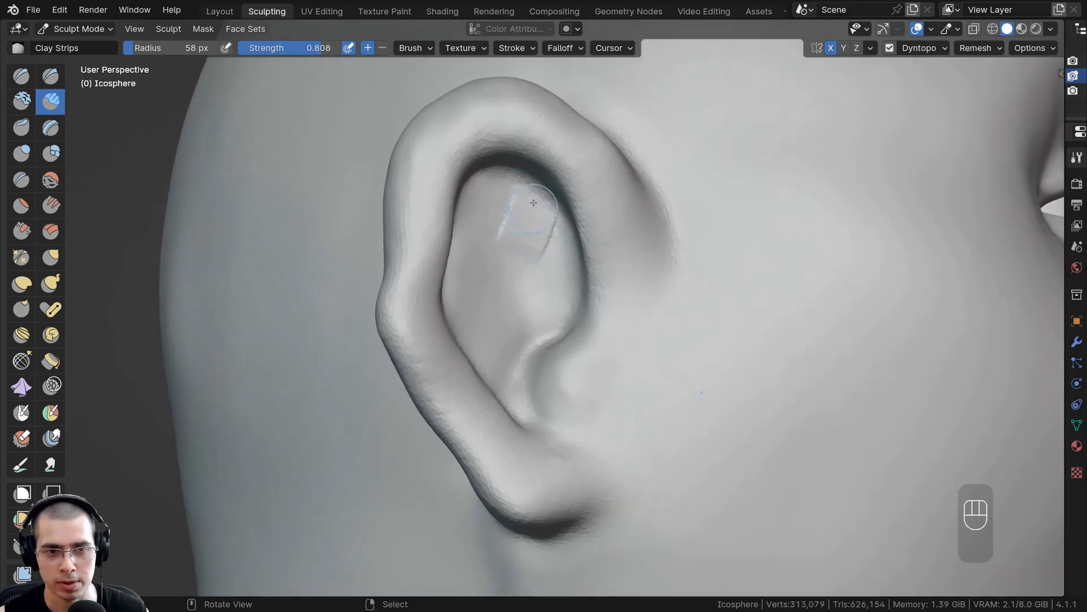
{"action": "left_click_drag", "start_coordinate": [534, 203], "coordinate": [531, 216]}
{"action": "middle_click_drag", "start_coordinate": [531, 216], "coordinate": [537, 185], "text": "ctrl"}
{"action": "left_click_drag", "start_coordinate": [541, 191], "coordinate": [488, 252]}
{"action": "mouse_move", "coordinate": [538, 175]}
{"action": "left_mouse_down"}
{"action": "mouse_move", "coordinate": [542, 203]}
{"action": "mouse_move", "coordinate": [522, 226]}
{"action": "left_mouse_up"}
{"action": "left_click_drag", "start_coordinate": [520, 233], "coordinate": [487, 254]}
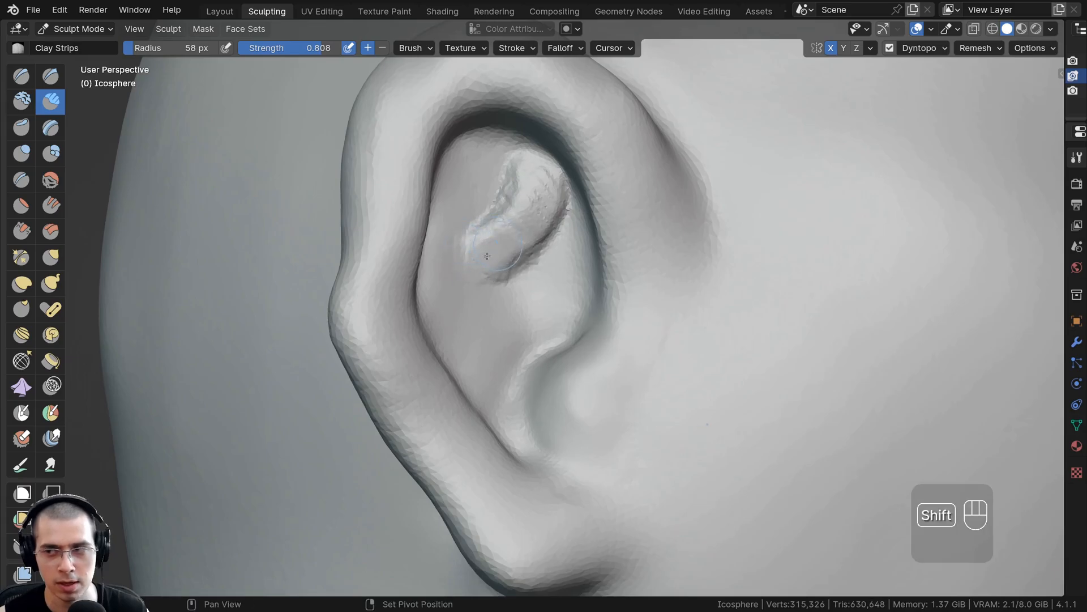
Step: Extend the inner ear ridge down along the inside of the outer rim toward the lobe with Clay Strips
{"action": "middle_click_drag", "start_coordinate": [485, 255], "coordinate": [460, 222], "text": "shift"}
{"action": "mouse_move", "coordinate": [448, 232]}
{"action": "left_mouse_down"}
{"action": "mouse_move", "coordinate": [456, 310]}
{"action": "mouse_move", "coordinate": [477, 355]}
{"action": "left_mouse_up"}
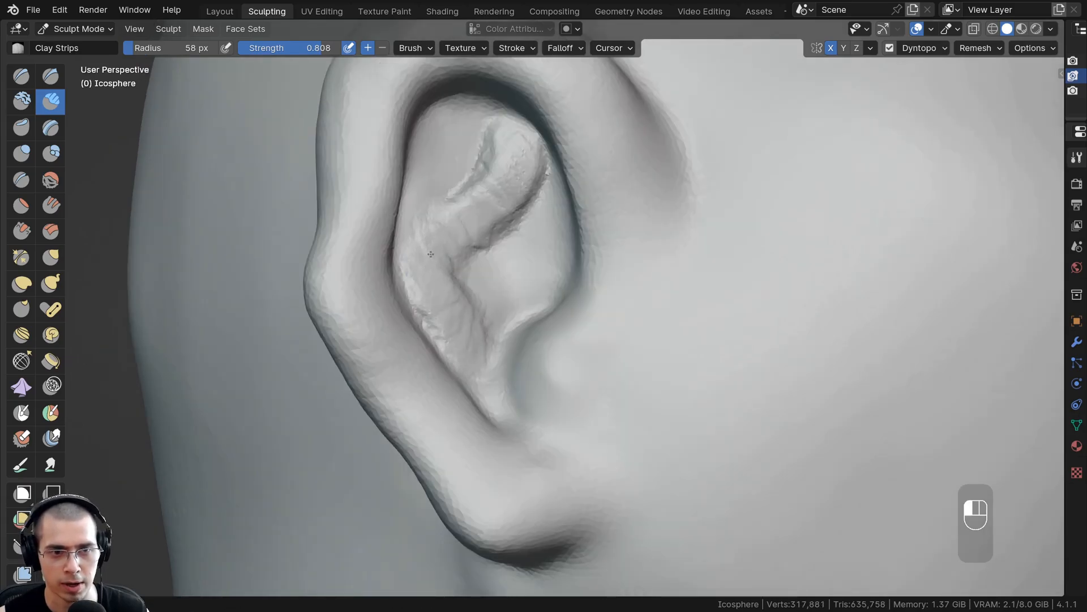
{"action": "left_click_drag", "start_coordinate": [431, 253], "coordinate": [465, 221]}
Step: Pull the notch beside the tragus forward and upward with the Grab brush at a 112 px radius
{"action": "scroll", "coordinate": [493, 255], "scroll_direction": "down", "scroll_amount": 3}
{"action": "key", "text": "g"}
{"action": "key", "text": "f"}
{"action": "left_click", "coordinate": [563, 318]}
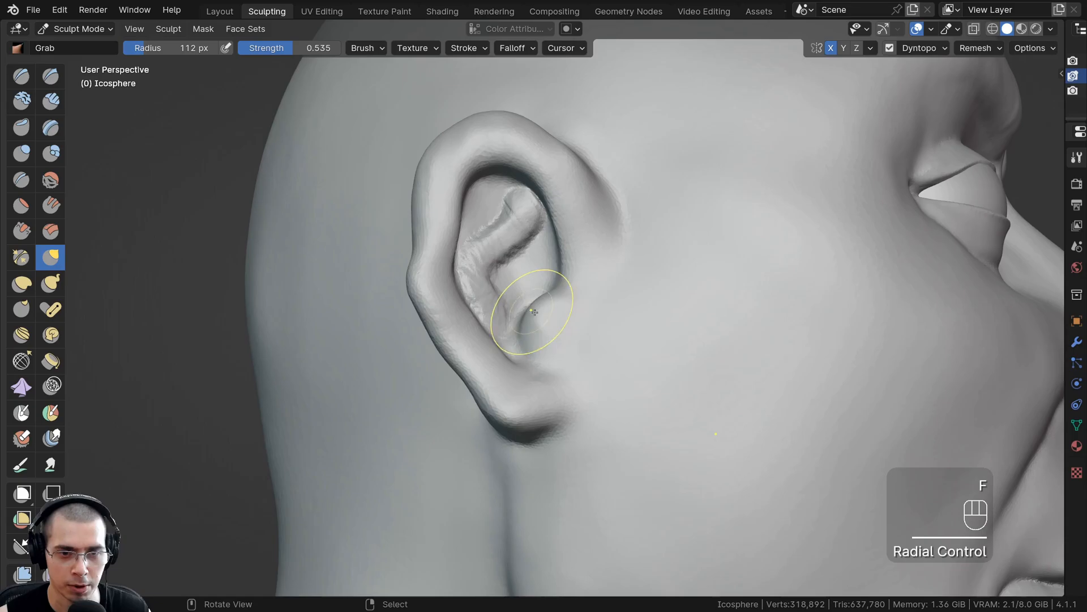
{"action": "left_click_drag", "start_coordinate": [534, 312], "coordinate": [560, 284]}
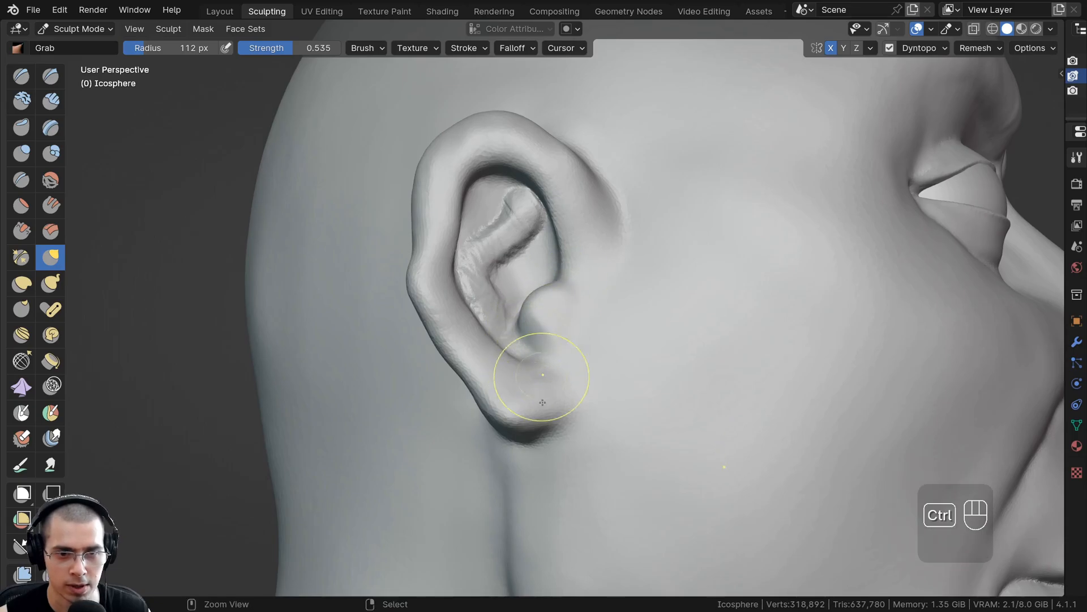
Step: Rework the inner side of the tragus with Clay Strips strokes at a 58 px radius and smooth it
{"action": "scroll", "coordinate": [538, 232], "scroll_direction": "up", "scroll_amount": 1}
{"action": "left_click", "coordinate": [51, 102]}
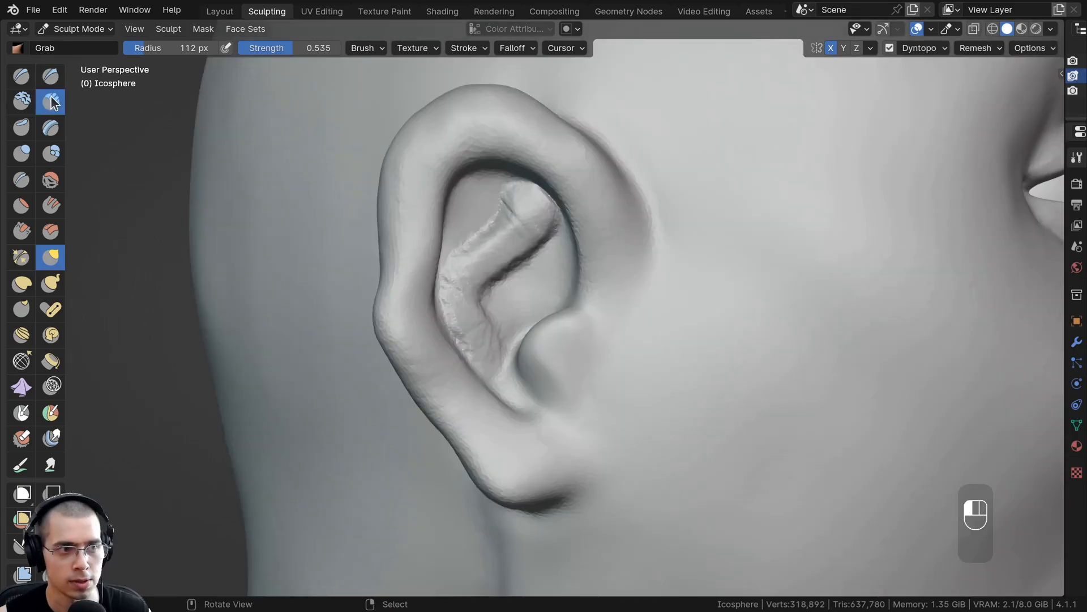
{"action": "middle_click_drag", "start_coordinate": [518, 199], "coordinate": [595, 340]}
{"action": "middle_click_drag", "start_coordinate": [595, 340], "coordinate": [592, 322], "text": "ctrl"}
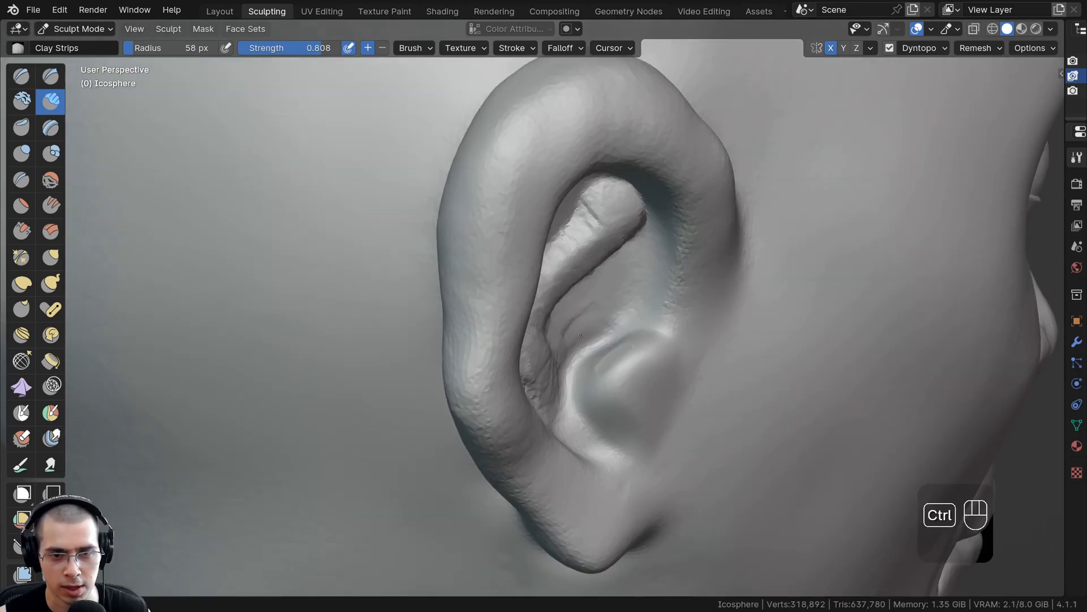
{"action": "left_click_drag", "start_coordinate": [589, 358], "coordinate": [614, 342], "text": "ctrl"}
{"action": "middle_click_drag", "start_coordinate": [615, 342], "coordinate": [617, 317], "text": "ctrl"}
{"action": "middle_click_drag", "start_coordinate": [623, 368], "coordinate": [589, 385]}
{"action": "mouse_move", "coordinate": [589, 385]}
{"action": "middle_mouse_down", "text": "shift"}
{"action": "mouse_move", "coordinate": [594, 354]}
{"action": "mouse_move", "coordinate": [557, 308]}
{"action": "middle_mouse_up", "text": "shift"}
{"action": "middle_click_drag", "start_coordinate": [558, 309], "coordinate": [560, 283], "text": "ctrl"}
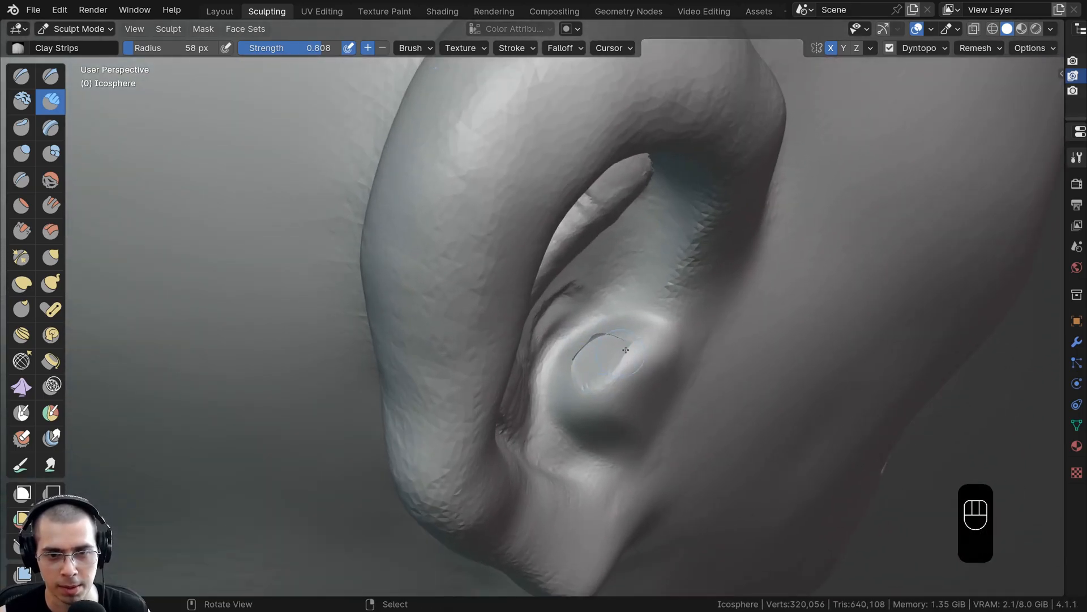
{"action": "mouse_move", "coordinate": [586, 365]}
{"action": "left_mouse_down"}
{"action": "mouse_move", "coordinate": [595, 345]}
{"action": "mouse_move", "coordinate": [625, 329]}
{"action": "left_mouse_up"}
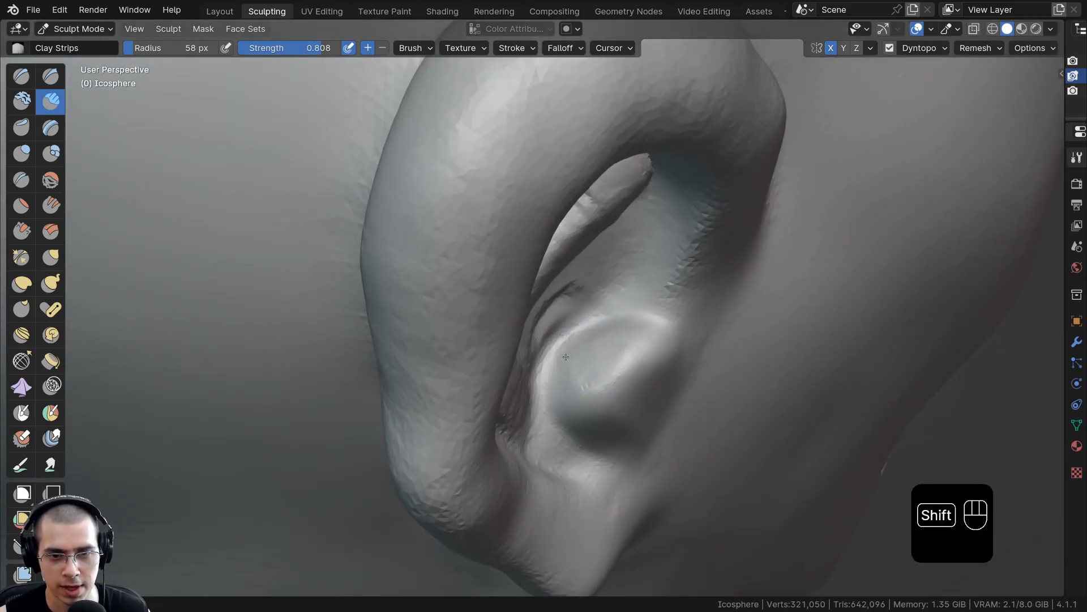
{"action": "mouse_move", "coordinate": [566, 357]}
{"action": "middle_mouse_down"}
{"action": "mouse_move", "coordinate": [541, 267]}
{"action": "mouse_move", "coordinate": [535, 295]}
{"action": "middle_mouse_up"}
{"action": "left_click_drag", "start_coordinate": [535, 266], "coordinate": [543, 283], "text": "shift"}
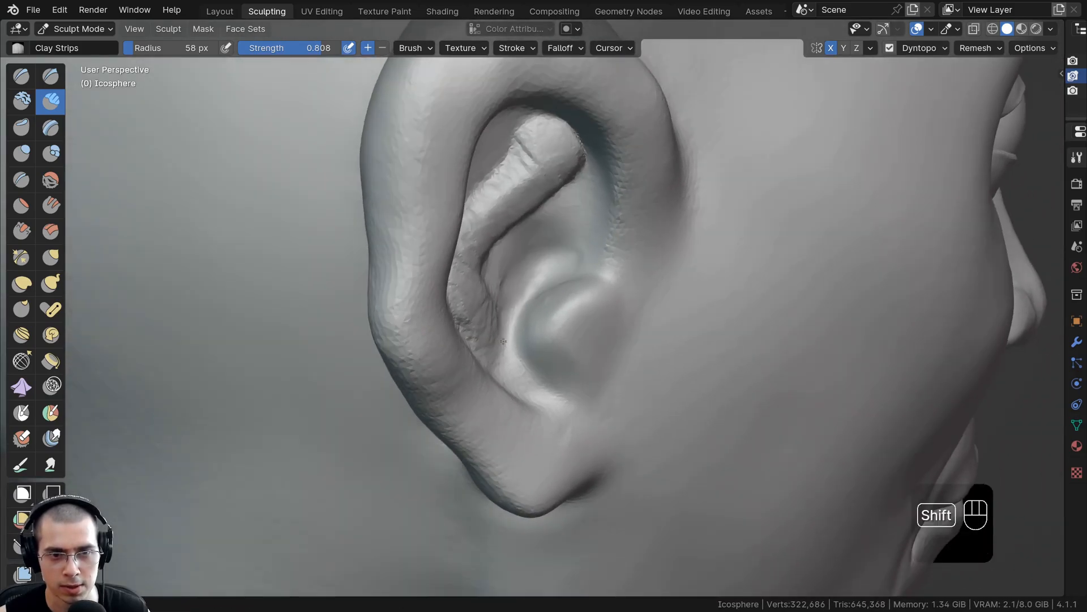
Step: Smooth the inner ear ridge and the rough surface along the inside of the outer rim
{"action": "middle_click_drag", "start_coordinate": [533, 280], "coordinate": [475, 243]}
{"action": "middle_click_drag", "start_coordinate": [475, 244], "coordinate": [490, 320], "text": "shift"}
{"action": "mouse_move", "coordinate": [490, 320]}
{"action": "middle_mouse_down", "text": "ctrl"}
{"action": "mouse_move", "coordinate": [493, 343]}
{"action": "mouse_move", "coordinate": [482, 300]}
{"action": "middle_mouse_up", "text": "ctrl"}
{"action": "mouse_move", "coordinate": [490, 233]}
{"action": "left_mouse_down", "text": "shift"}
{"action": "mouse_move", "coordinate": [499, 215]}
{"action": "mouse_move", "coordinate": [507, 254]}
{"action": "mouse_move", "coordinate": [473, 288]}
{"action": "left_mouse_up", "text": "shift"}
{"action": "middle_click_drag", "start_coordinate": [473, 288], "coordinate": [452, 340]}
{"action": "mouse_move", "coordinate": [439, 310]}
{"action": "left_mouse_down", "text": "shift"}
{"action": "mouse_move", "coordinate": [451, 355]}
{"action": "mouse_move", "coordinate": [457, 329]}
{"action": "left_mouse_up", "text": "shift"}
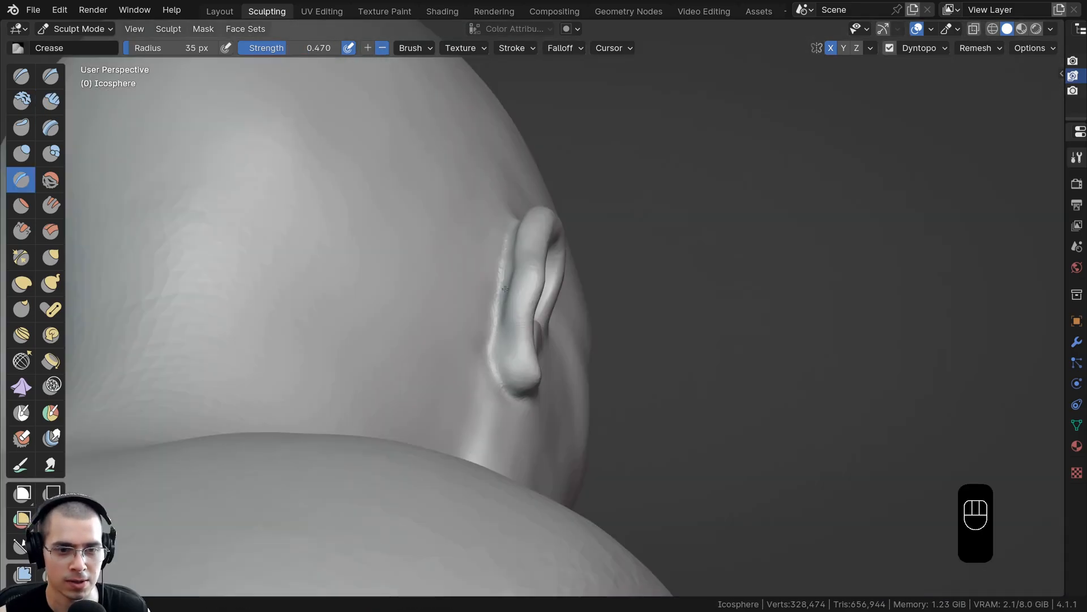
Step: Sharpen the seam where the back of the ear meets the head with the Crease brush at a 35 px radius
{"action": "middle_click_drag", "start_coordinate": [491, 338], "coordinate": [513, 336]}
{"action": "left_click_drag", "start_coordinate": [512, 341], "coordinate": [547, 215]}
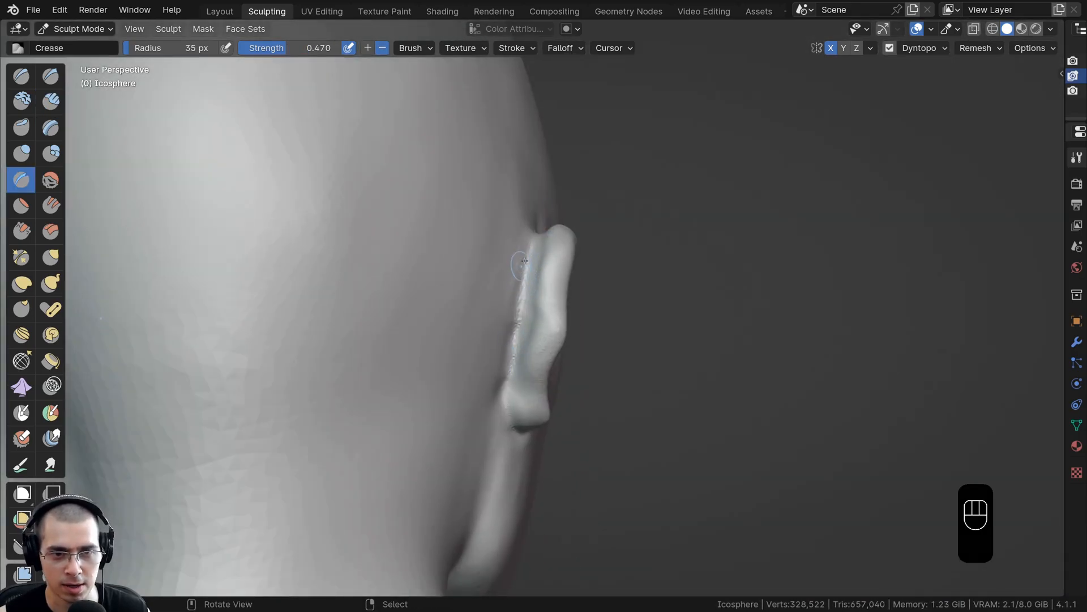
{"action": "left_click_drag", "start_coordinate": [524, 260], "coordinate": [515, 315]}
{"action": "middle_click_drag", "start_coordinate": [515, 316], "coordinate": [524, 340]}
{"action": "middle_click_drag", "start_coordinate": [531, 289], "coordinate": [507, 298]}
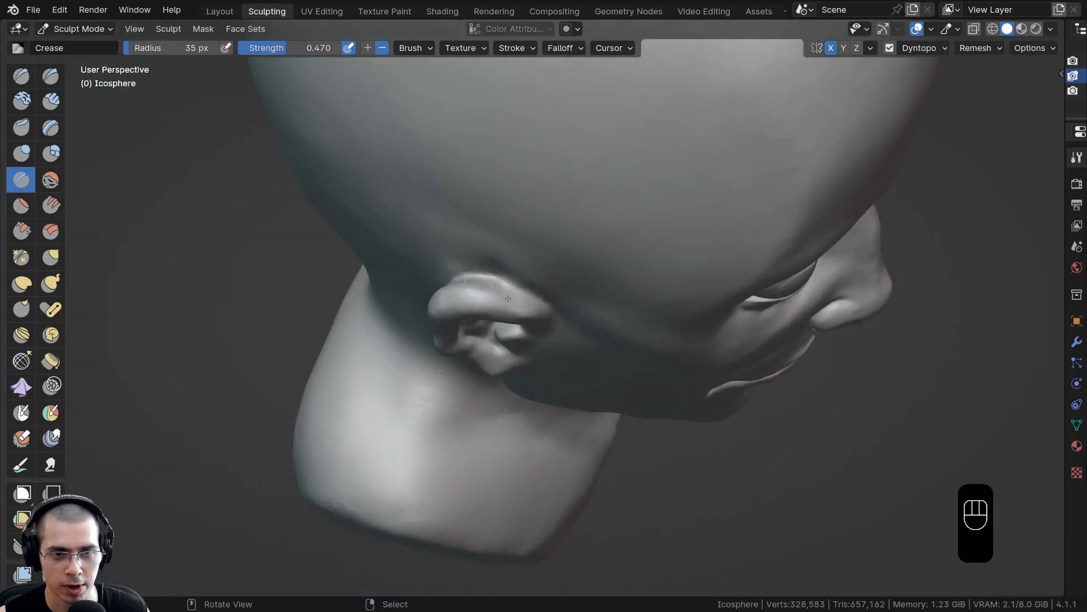
Step: Continue the Crease strokes around the top of the ear where it joins the head
{"action": "left_click_drag", "start_coordinate": [489, 288], "coordinate": [513, 283]}
{"action": "left_click_drag", "start_coordinate": [492, 286], "coordinate": [518, 290]}
{"action": "middle_click_drag", "start_coordinate": [518, 290], "coordinate": [620, 302]}
{"action": "left_click_drag", "start_coordinate": [515, 314], "coordinate": [506, 332]}
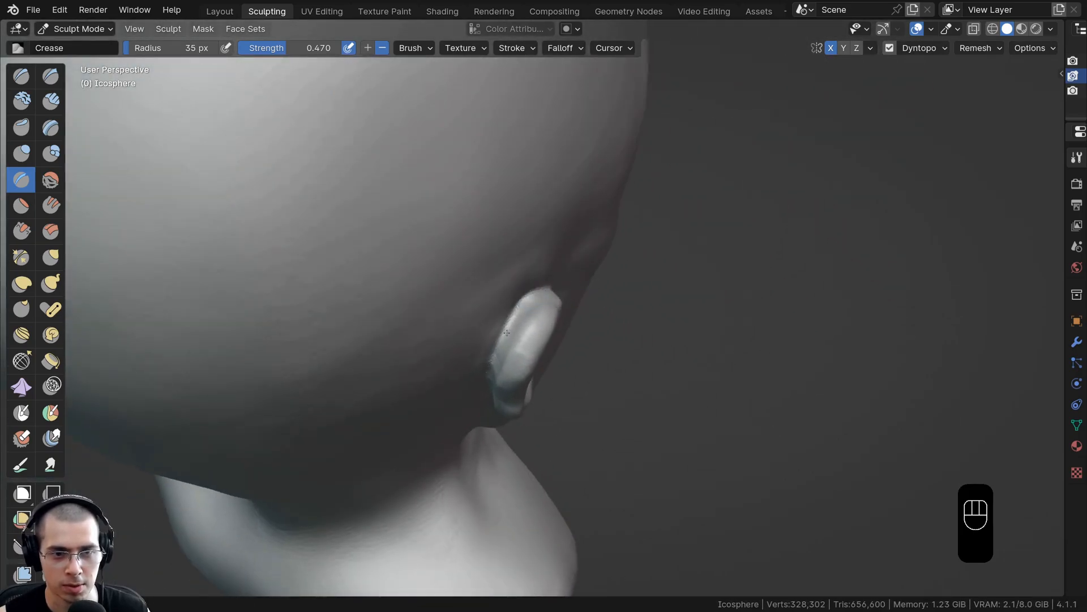
Step: Carve down the skull surface just above the ear with subtractive Clay Strips strokes and smooth it
{"action": "mouse_move", "coordinate": [617, 333]}
{"action": "middle_mouse_down"}
{"action": "mouse_move", "coordinate": [595, 284]}
{"action": "mouse_move", "coordinate": [522, 223]}
{"action": "mouse_move", "coordinate": [510, 269]}
{"action": "middle_mouse_up"}
{"action": "key", "text": "c"}
{"action": "left_click_drag", "start_coordinate": [545, 263], "coordinate": [494, 277], "text": "ctrl"}
{"action": "left_click_drag", "start_coordinate": [544, 286], "coordinate": [550, 293], "text": "shift"}
{"action": "mouse_move", "coordinate": [475, 244]}
{"action": "left_mouse_down", "text": "shift"}
{"action": "mouse_move", "coordinate": [524, 253]}
{"action": "mouse_move", "coordinate": [541, 279]}
{"action": "mouse_move", "coordinate": [465, 266]}
{"action": "left_mouse_up", "text": "shift"}
Step: Carve down the head surface behind the upper ear with subtractive Clay Strips and smooth the marks
{"action": "middle_click_drag", "start_coordinate": [480, 226], "coordinate": [524, 207]}
{"action": "left_click_drag", "start_coordinate": [466, 249], "coordinate": [420, 272], "text": "ctrl"}
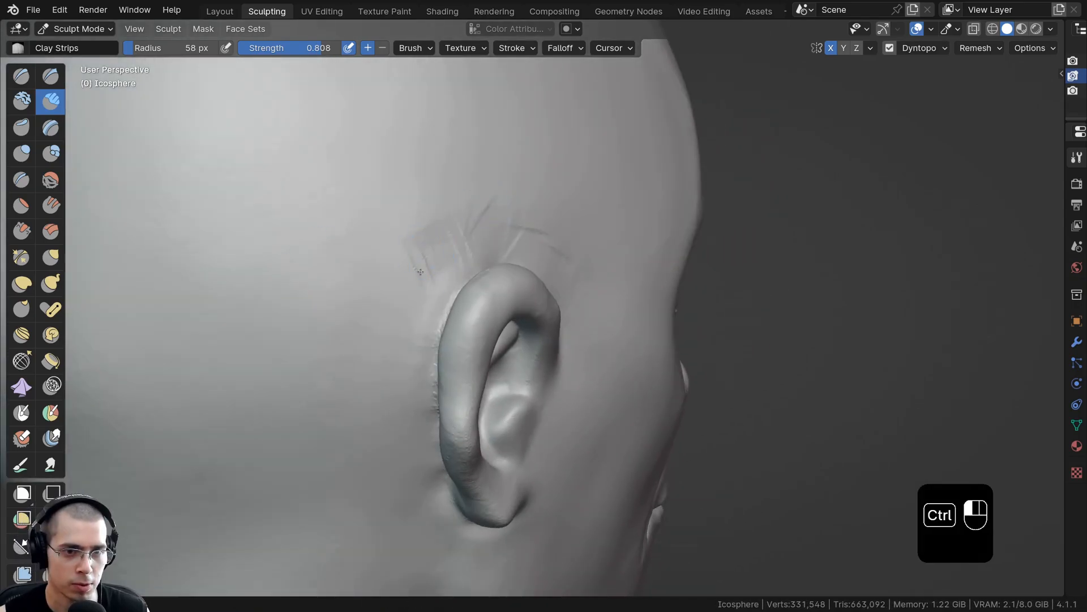
{"action": "left_click_drag", "start_coordinate": [406, 311], "coordinate": [398, 357], "text": "ctrl"}
{"action": "scroll", "coordinate": [396, 374], "scroll_direction": "down", "scroll_amount": 1}
{"action": "left_click_drag", "start_coordinate": [411, 306], "coordinate": [451, 287], "text": "shift"}
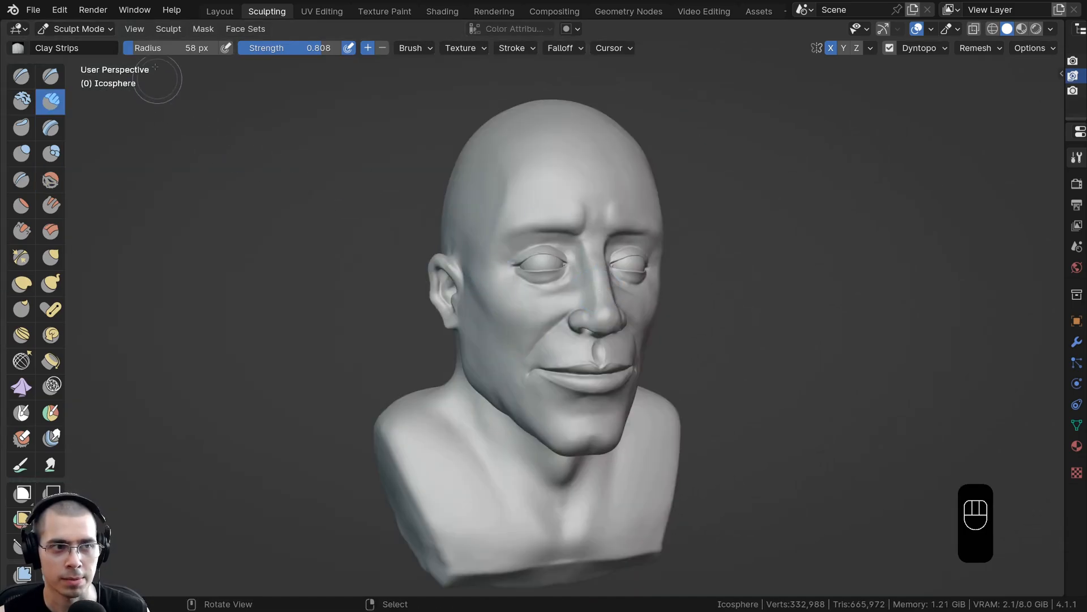
Step: Switch to the Layout workspace and save the sculpt file
{"action": "key", "text": "ctrl+Page_Up"}
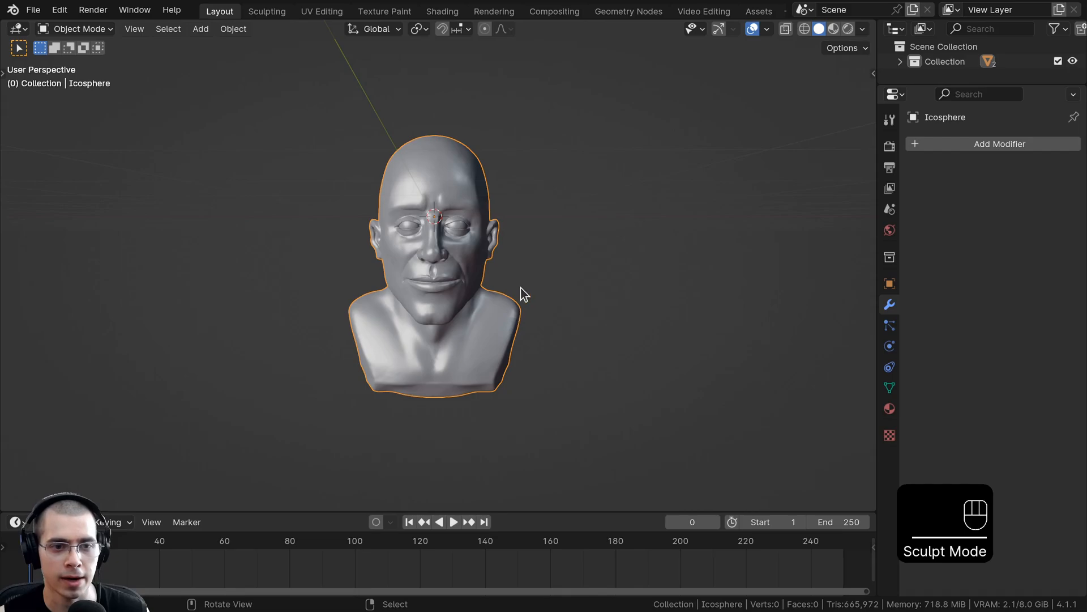
{"action": "middle_click_drag", "start_coordinate": [476, 292], "coordinate": [439, 201], "text": "ctrl"}
{"action": "middle_click_drag", "start_coordinate": [439, 201], "coordinate": [526, 253], "text": "shift"}
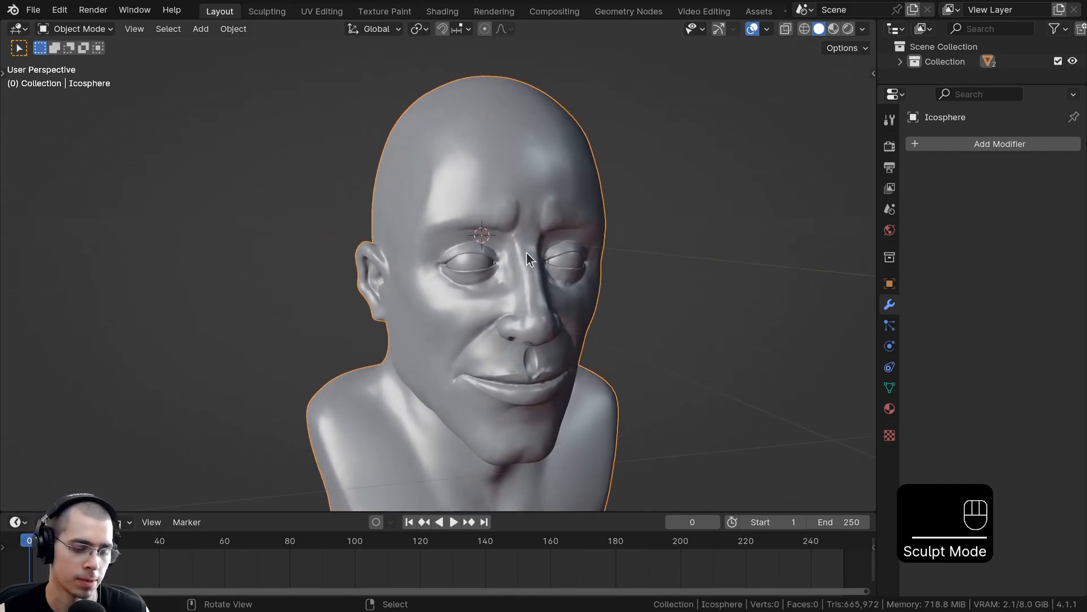
{"action": "key", "text": "ctrl+s"}
Step: Apply Shade Smooth to the bust
{"action": "mouse_move", "coordinate": [550, 295]}
{"action": "middle_mouse_down", "text": "shift"}
{"action": "mouse_move", "coordinate": [515, 273]}
{"action": "mouse_move", "coordinate": [433, 263]}
{"action": "mouse_move", "coordinate": [501, 287]}
{"action": "middle_mouse_up", "text": "shift"}
{"action": "scroll", "coordinate": [487, 261], "scroll_direction": "up", "scroll_amount": 4}
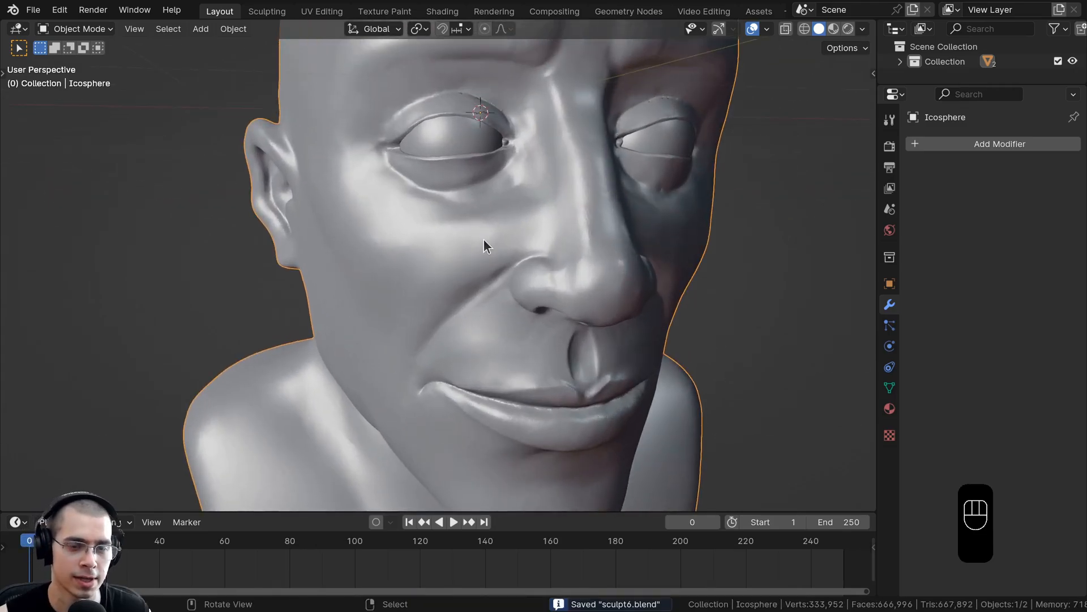
{"action": "key", "text": "w"}
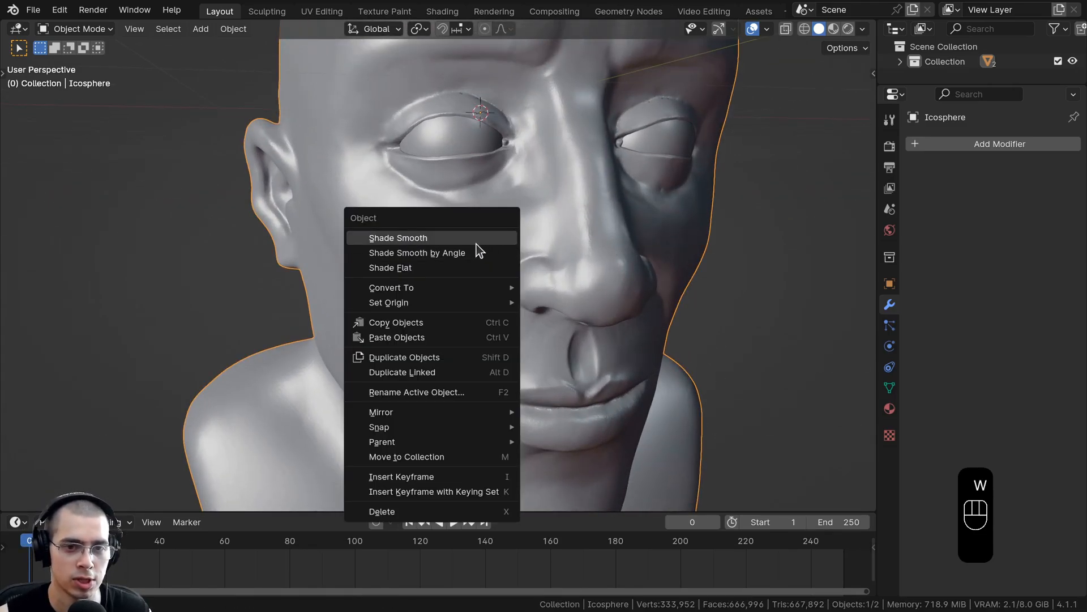
{"action": "left_click", "coordinate": [477, 242]}
{"action": "middle_click_drag", "start_coordinate": [477, 241], "coordinate": [526, 288], "text": "ctrl"}
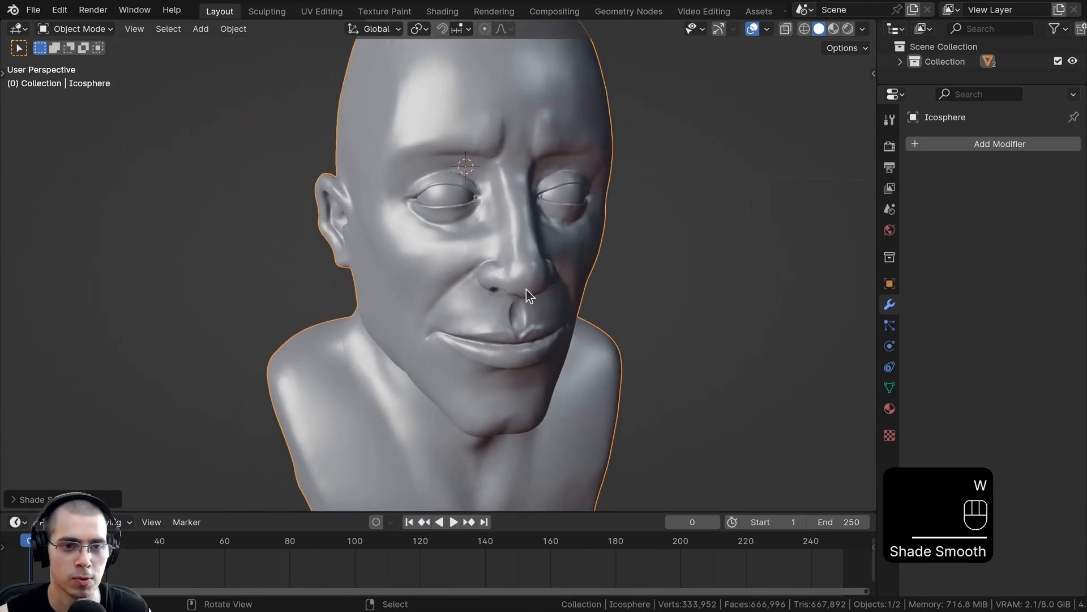
Step: Change the viewport MatCap to the plain light grey sphere
{"action": "left_click", "coordinate": [861, 29]}
{"action": "left_click", "coordinate": [815, 146]}
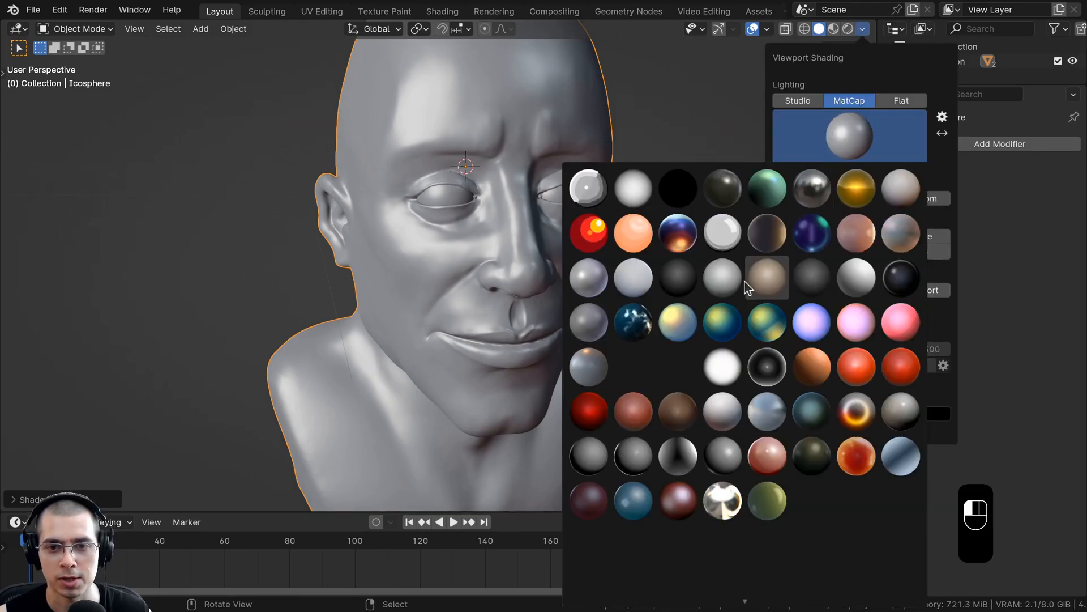
{"action": "left_click", "coordinate": [716, 269]}
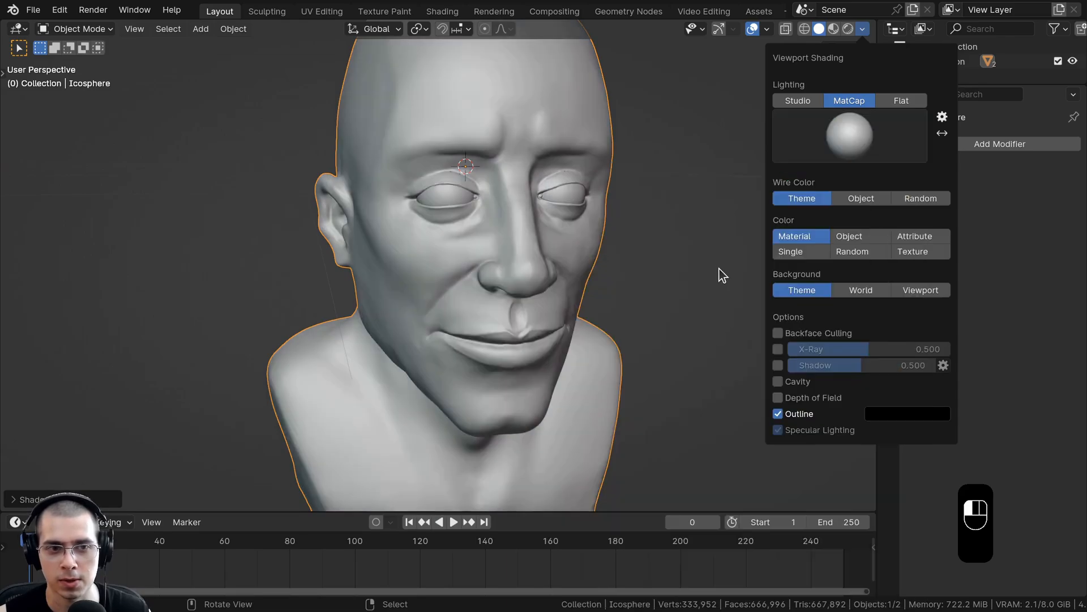
{"action": "middle_click_drag", "start_coordinate": [546, 225], "coordinate": [552, 255], "text": "ctrl"}
{"action": "middle_click_drag", "start_coordinate": [552, 255], "coordinate": [711, 141]}
Step: Enable viewport shadows at 0.494 intensity and adjust the direction of the shadow light
{"action": "left_click", "coordinate": [861, 30]}
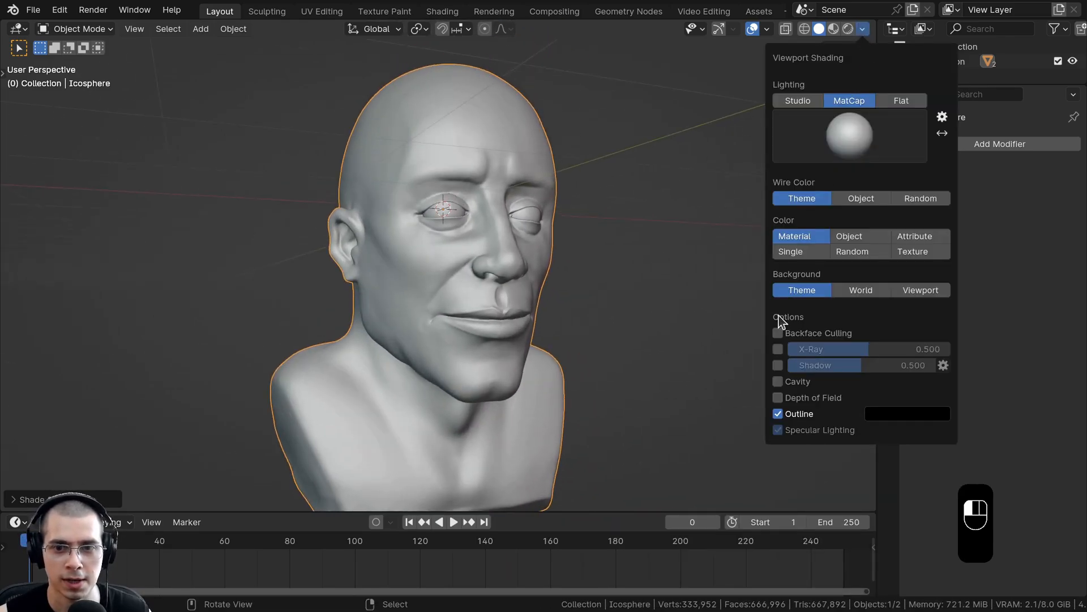
{"action": "left_click", "coordinate": [778, 365]}
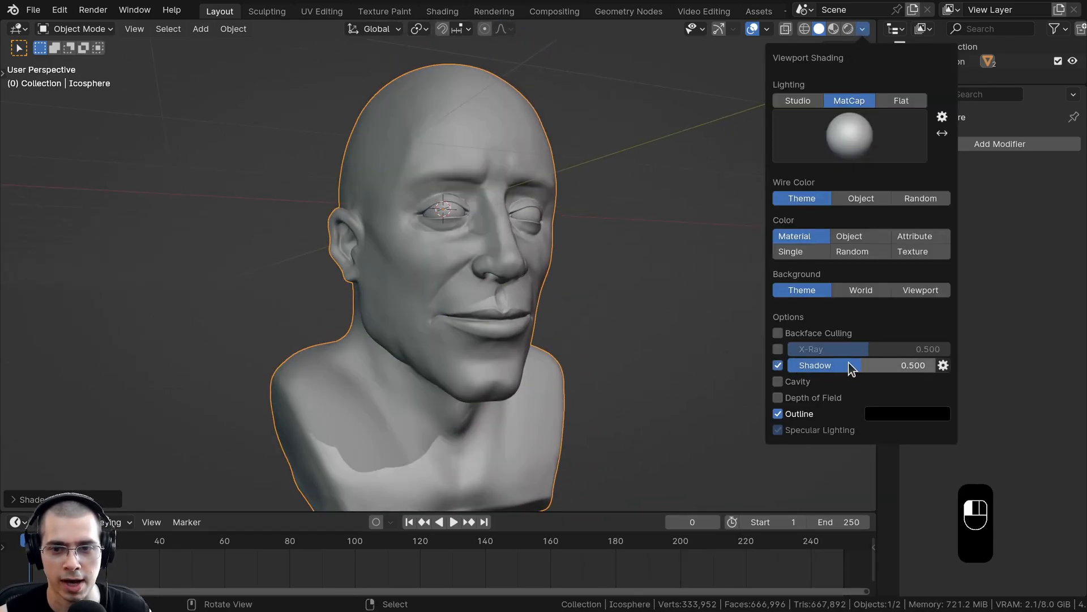
{"action": "mouse_move", "coordinate": [848, 365]}
{"action": "left_mouse_down"}
{"action": "mouse_move", "coordinate": [827, 364]}
{"action": "mouse_move", "coordinate": [850, 364]}
{"action": "left_mouse_up"}
{"action": "left_click", "coordinate": [943, 366]}
Step: Enable Cavity in the viewport shading with its type set to Both
{"action": "left_click", "coordinate": [862, 29]}
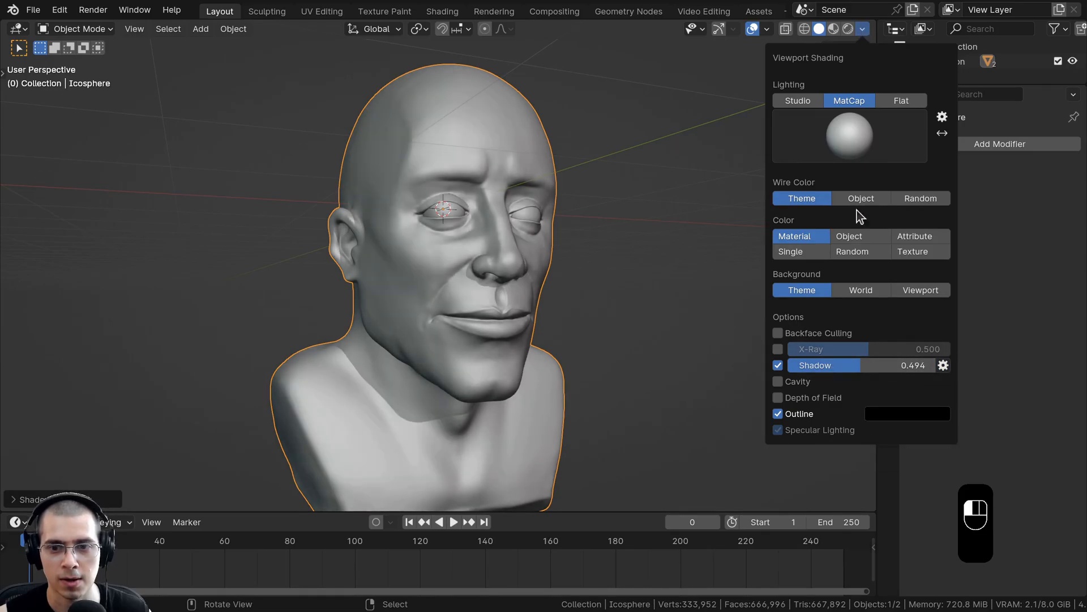
{"action": "left_click", "coordinate": [778, 382]}
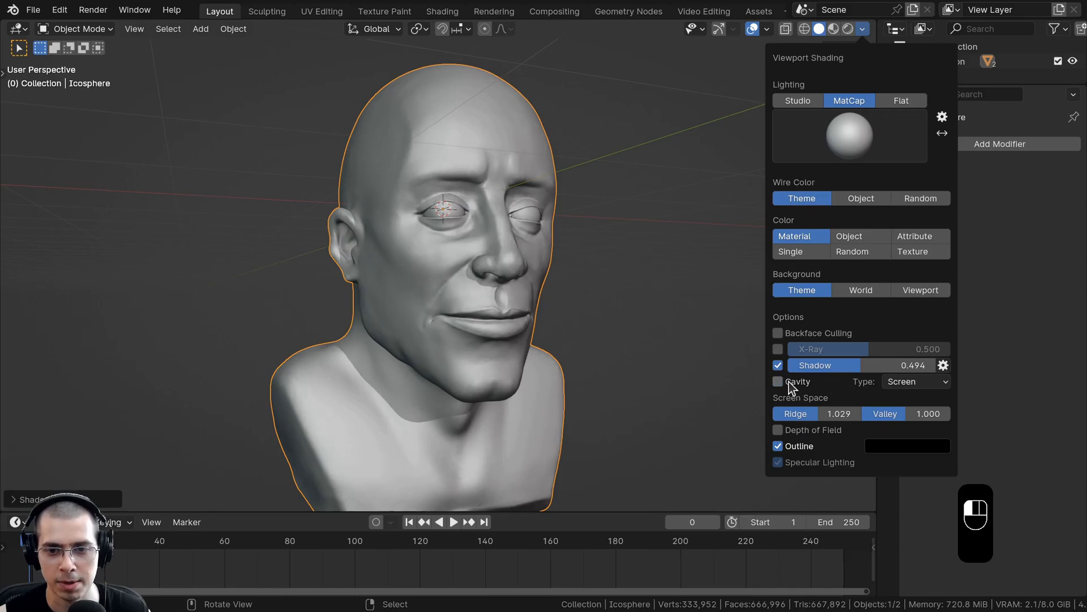
{"action": "left_click", "coordinate": [894, 382]}
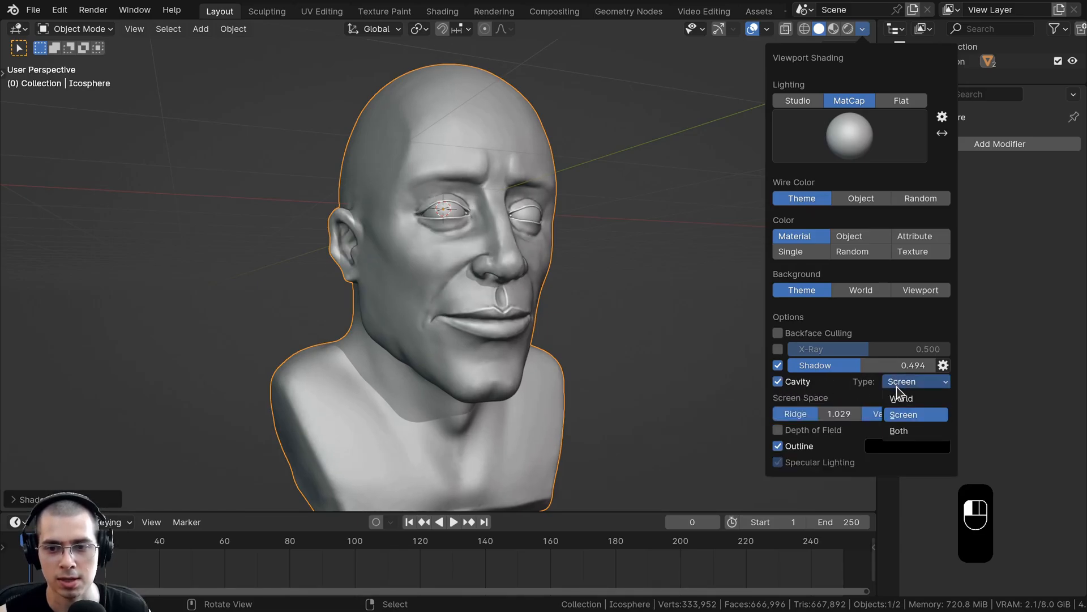
{"action": "left_click", "coordinate": [900, 432]}
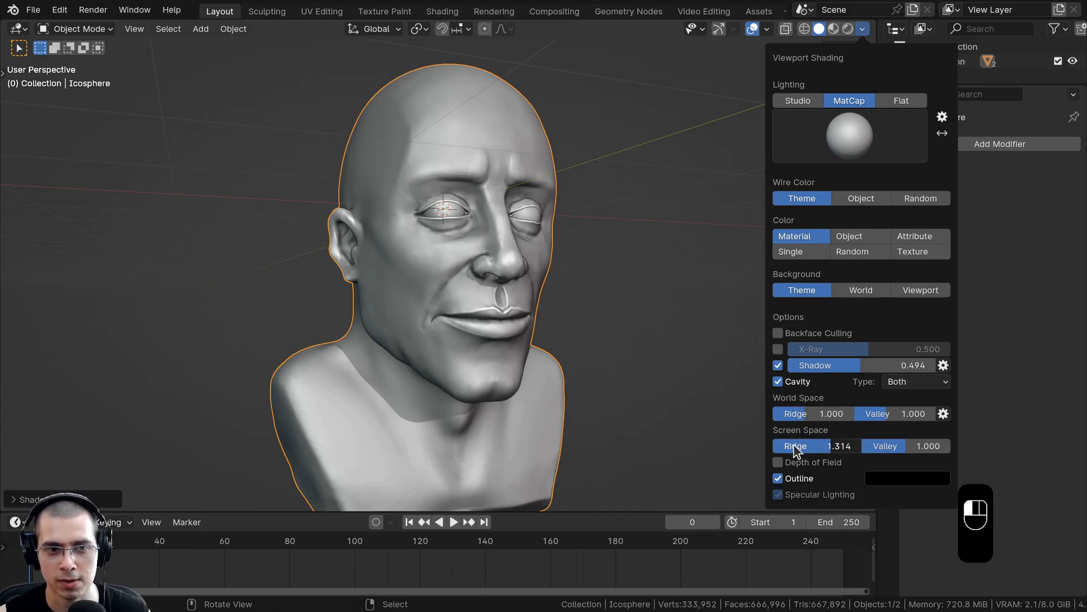
Step: Set the cavity's world space ridge to 0.922 and valley to 1.013, screen space valley to 0.943, and adjust the screen space ridge
{"action": "left_click_drag", "start_coordinate": [794, 445], "coordinate": [778, 446]}
{"action": "left_click_drag", "start_coordinate": [895, 443], "coordinate": [910, 442]}
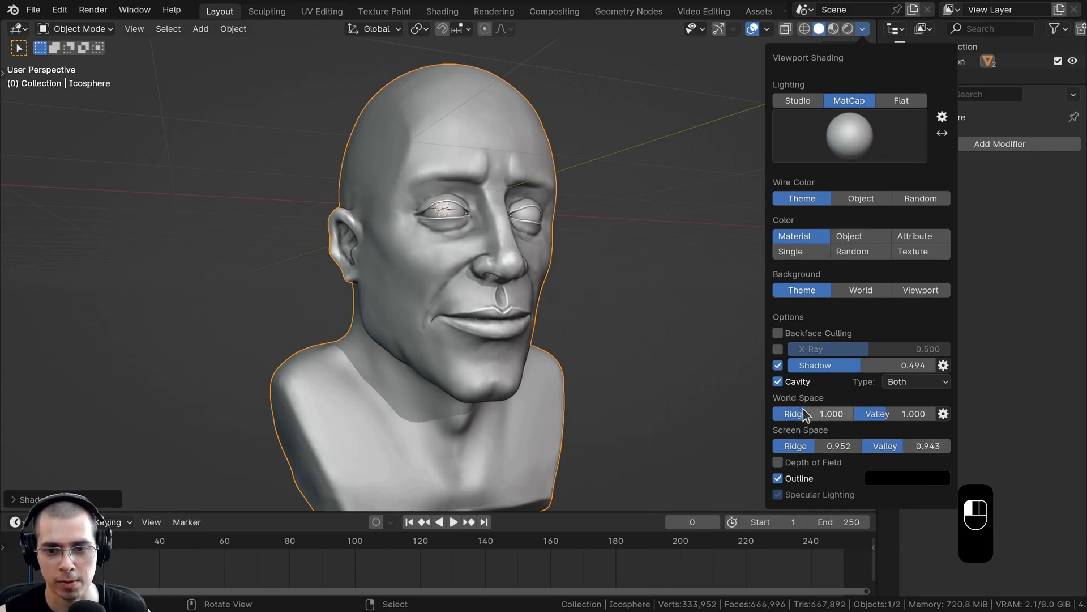
{"action": "mouse_move", "coordinate": [803, 413]}
{"action": "left_mouse_down"}
{"action": "mouse_move", "coordinate": [854, 412]}
{"action": "mouse_move", "coordinate": [793, 419]}
{"action": "mouse_move", "coordinate": [850, 424]}
{"action": "mouse_move", "coordinate": [827, 416]}
{"action": "left_mouse_up"}
{"action": "mouse_move", "coordinate": [895, 415]}
{"action": "left_mouse_down"}
{"action": "mouse_move", "coordinate": [918, 417]}
{"action": "mouse_move", "coordinate": [872, 429]}
{"action": "left_mouse_up"}
{"action": "left_click_drag", "start_coordinate": [810, 445], "coordinate": [766, 453]}
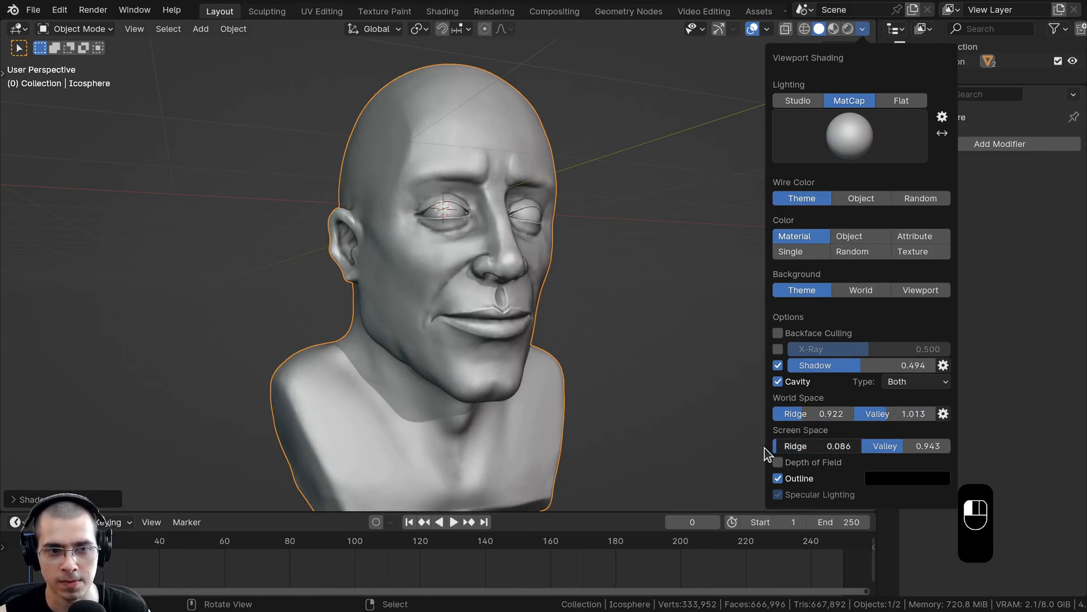
Step: Save the file with the new viewport shading settings
{"action": "middle_click_drag", "start_coordinate": [566, 317], "coordinate": [498, 282]}
{"action": "key", "text": "ctrl+s"}
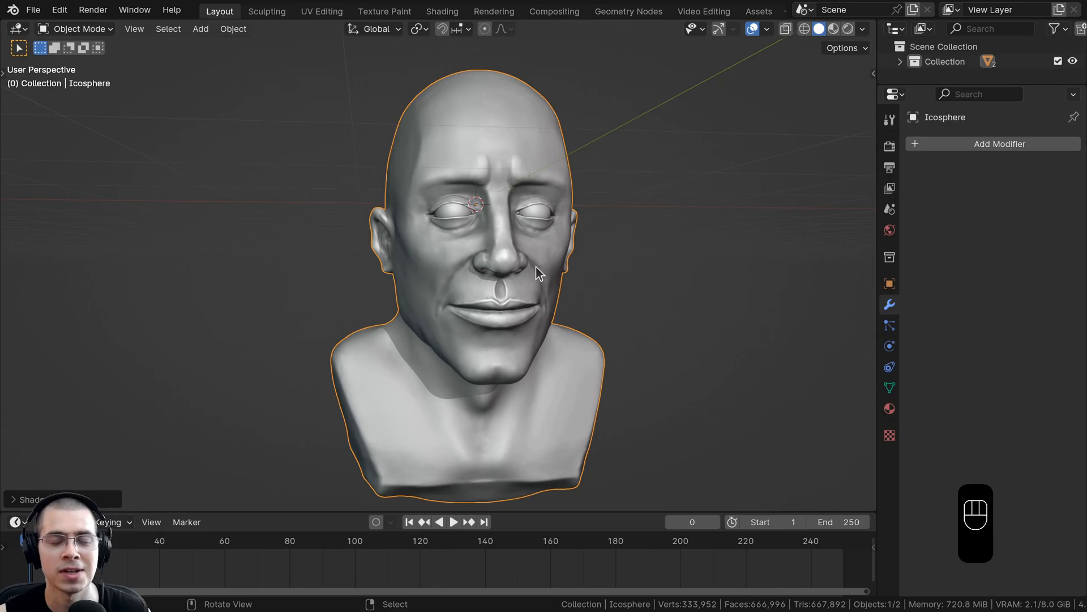
{"action": "middle_click_drag", "start_coordinate": [614, 211], "coordinate": [439, 153]}
{"action": "scroll", "coordinate": [520, 295], "scroll_direction": "up", "scroll_amount": 3}
{"action": "middle_click_drag", "start_coordinate": [533, 225], "coordinate": [678, 132], "text": "ctrl"}
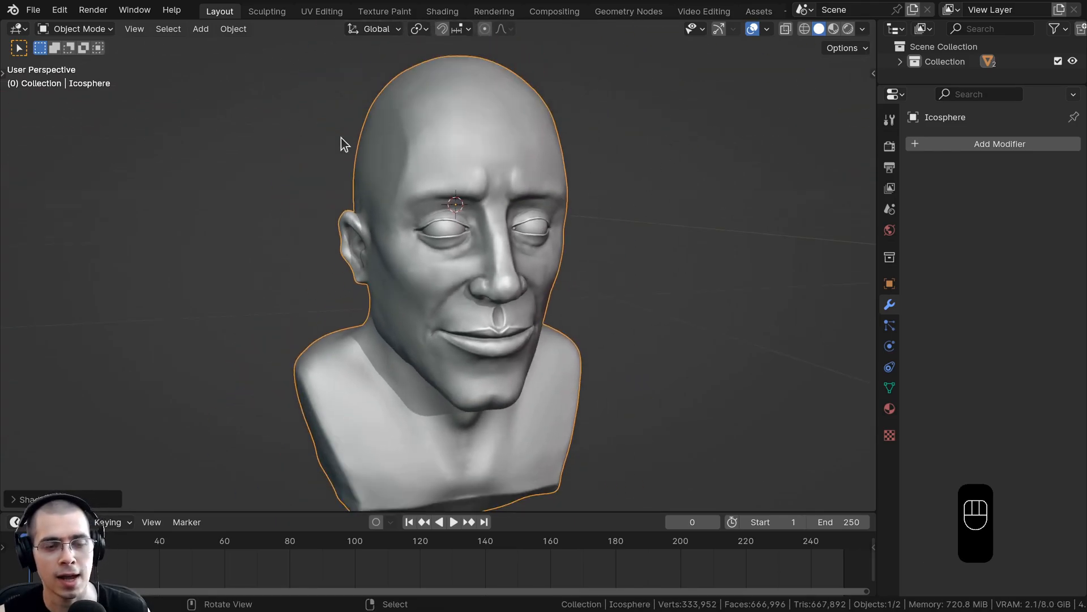
{"action": "middle_click_drag", "start_coordinate": [341, 138], "coordinate": [517, 240], "text": "ctrl"}
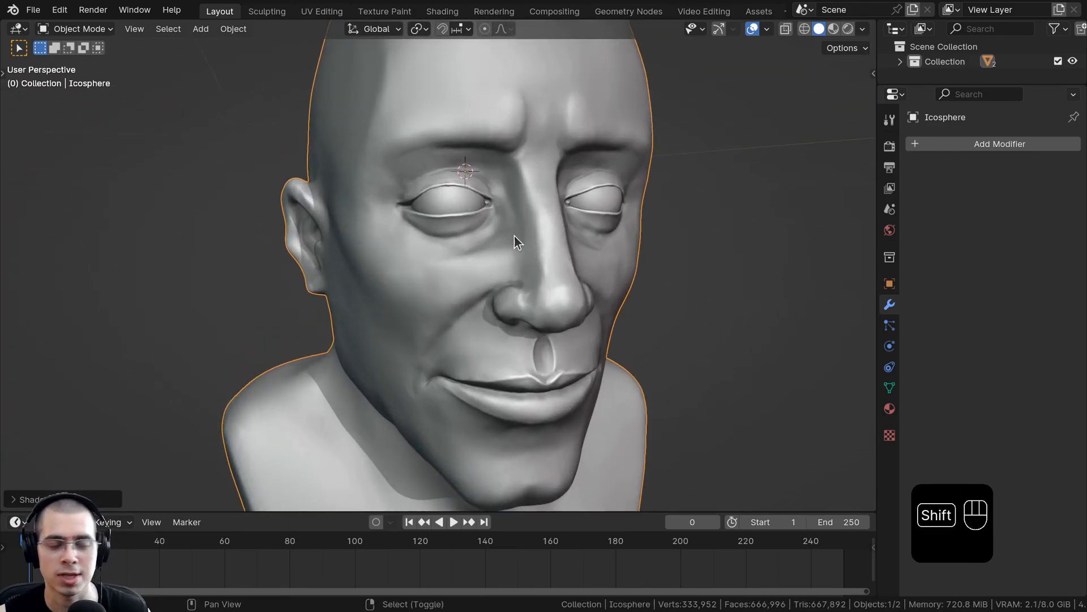
{"action": "middle_click_drag", "start_coordinate": [474, 209], "coordinate": [506, 398], "text": "ctrl"}
{"action": "middle_click_drag", "start_coordinate": [570, 279], "coordinate": [535, 302]}
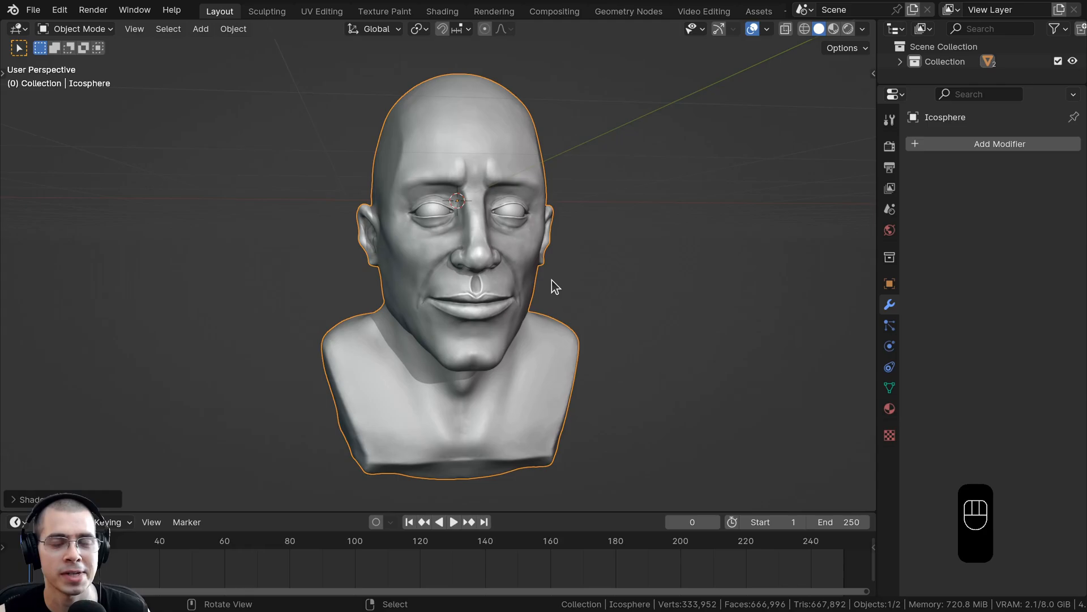